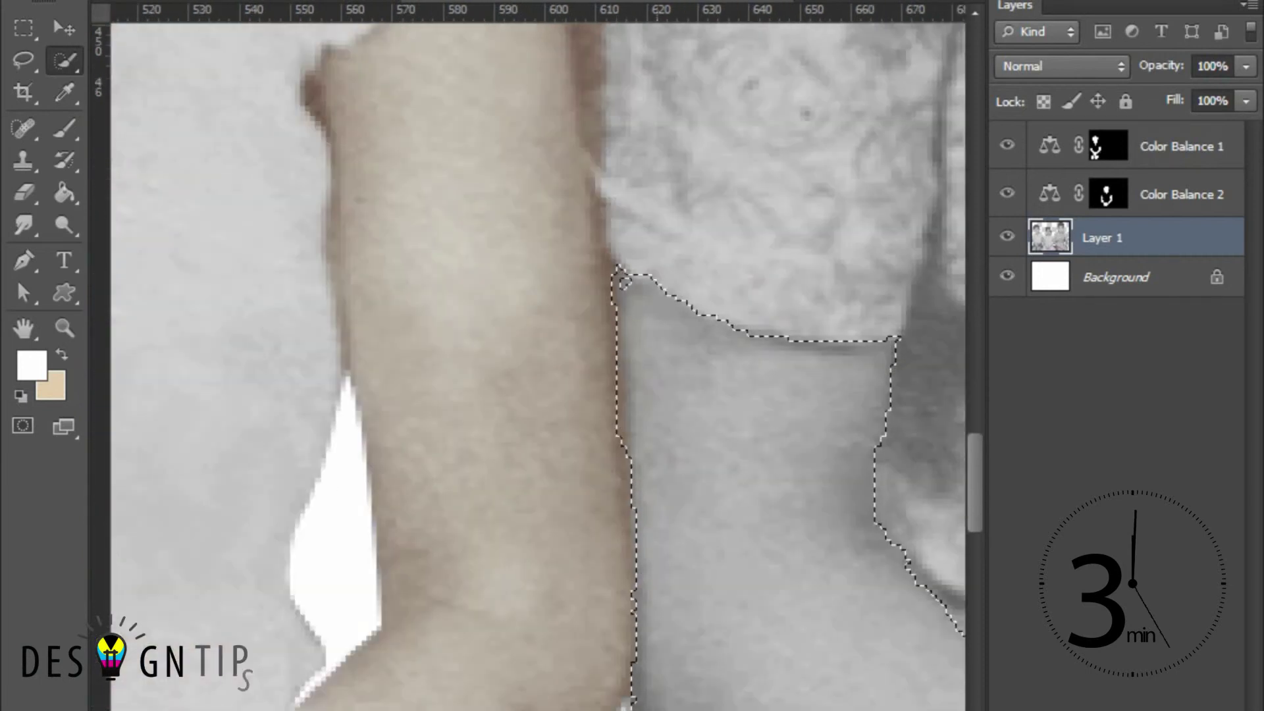
Add a missed patch and extend the right boy's skin selection along his arm
{"action": "scroll", "coordinate": [643, 355], "scroll_direction": "up", "scroll_amount": 2}
{"action": "left_click", "coordinate": [644, 258]}
{"action": "scroll", "coordinate": [649, 234], "scroll_direction": "up", "scroll_amount": 3}
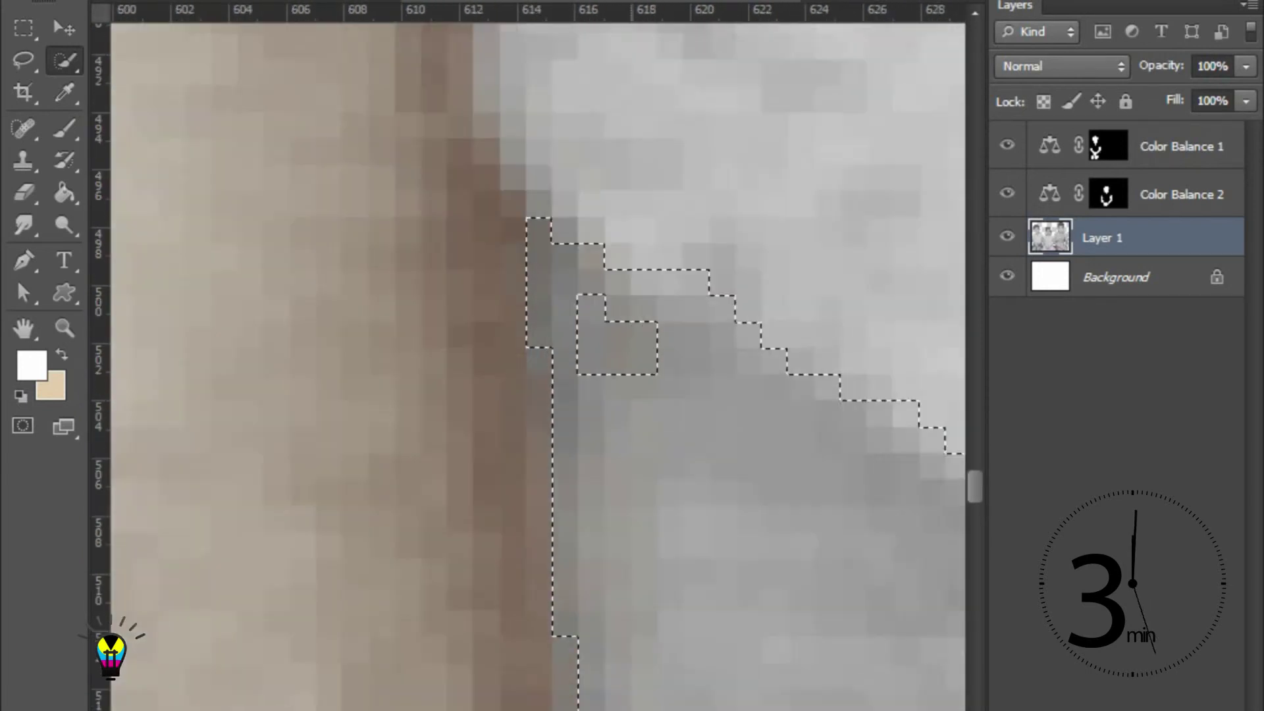
{"action": "scroll", "coordinate": [537, 368], "scroll_direction": "down", "scroll_amount": 2}
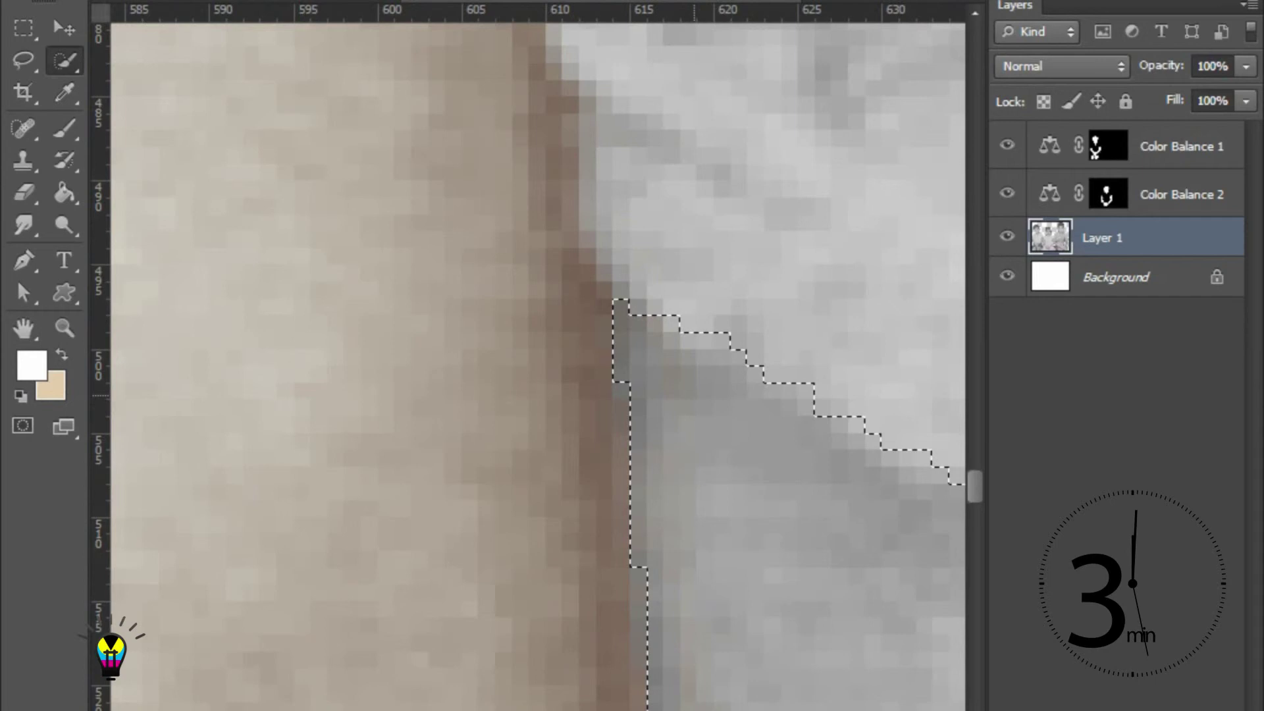
{"action": "scroll", "coordinate": [538, 367], "scroll_direction": "down", "scroll_amount": 3}
{"action": "scroll", "coordinate": [537, 367], "scroll_direction": "up", "scroll_amount": 2}
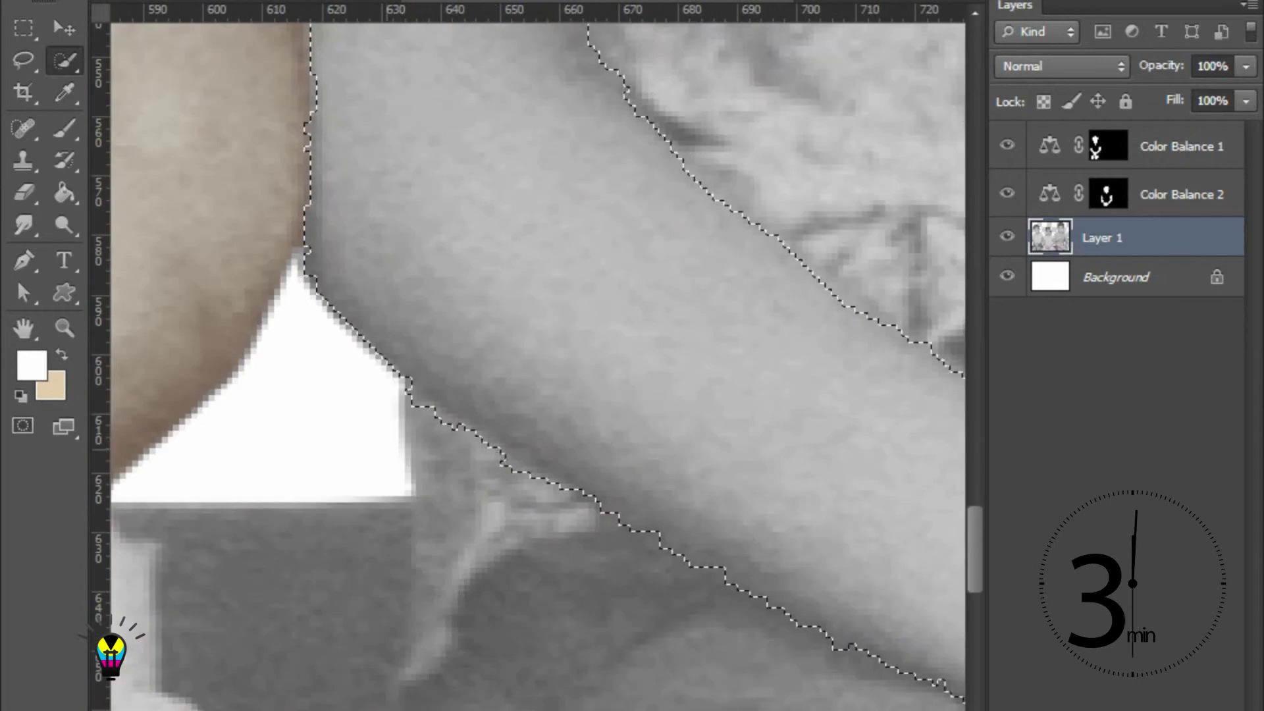
{"action": "scroll", "coordinate": [472, 439], "scroll_direction": "up", "scroll_amount": 2}
{"action": "scroll", "coordinate": [420, 394], "scroll_direction": "down", "scroll_amount": 2}
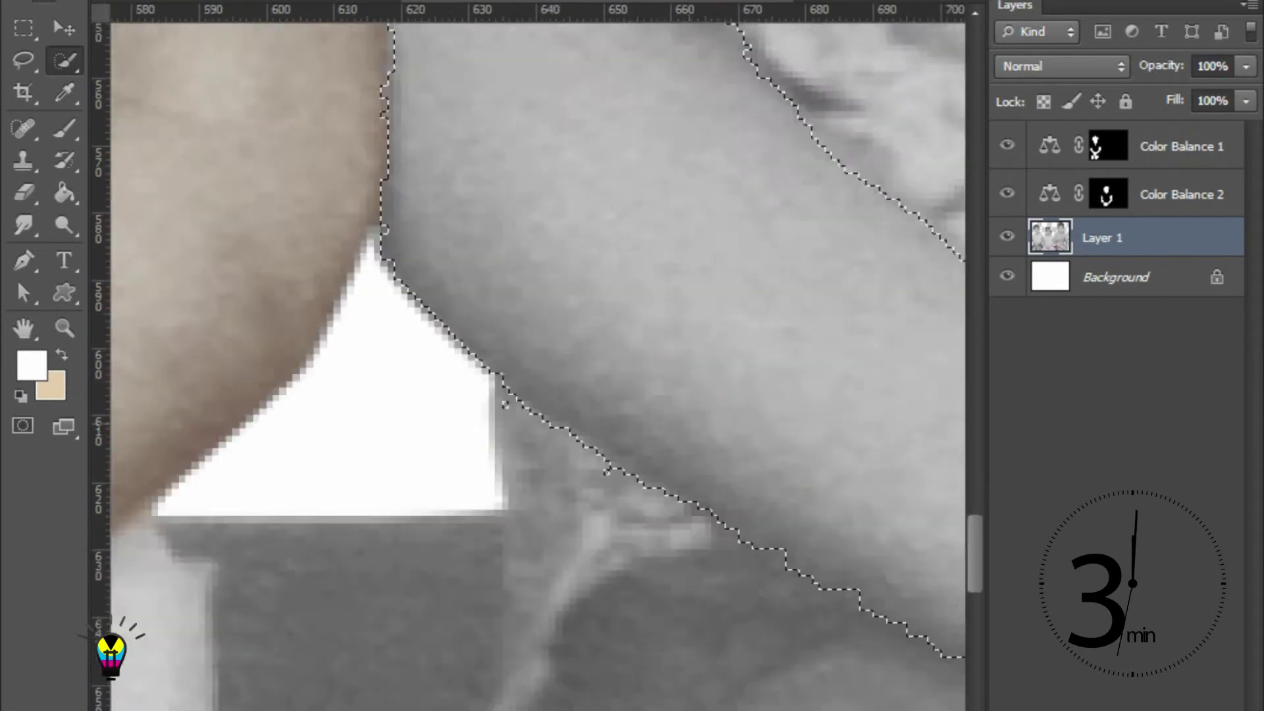
{"action": "scroll", "coordinate": [420, 394], "scroll_direction": "down", "scroll_amount": 3}
{"action": "scroll", "coordinate": [421, 393], "scroll_direction": "up", "scroll_amount": 3}
{"action": "scroll", "coordinate": [420, 394], "scroll_direction": "up", "scroll_amount": 1}
{"action": "scroll", "coordinate": [538, 367], "scroll_direction": "down", "scroll_amount": 1}
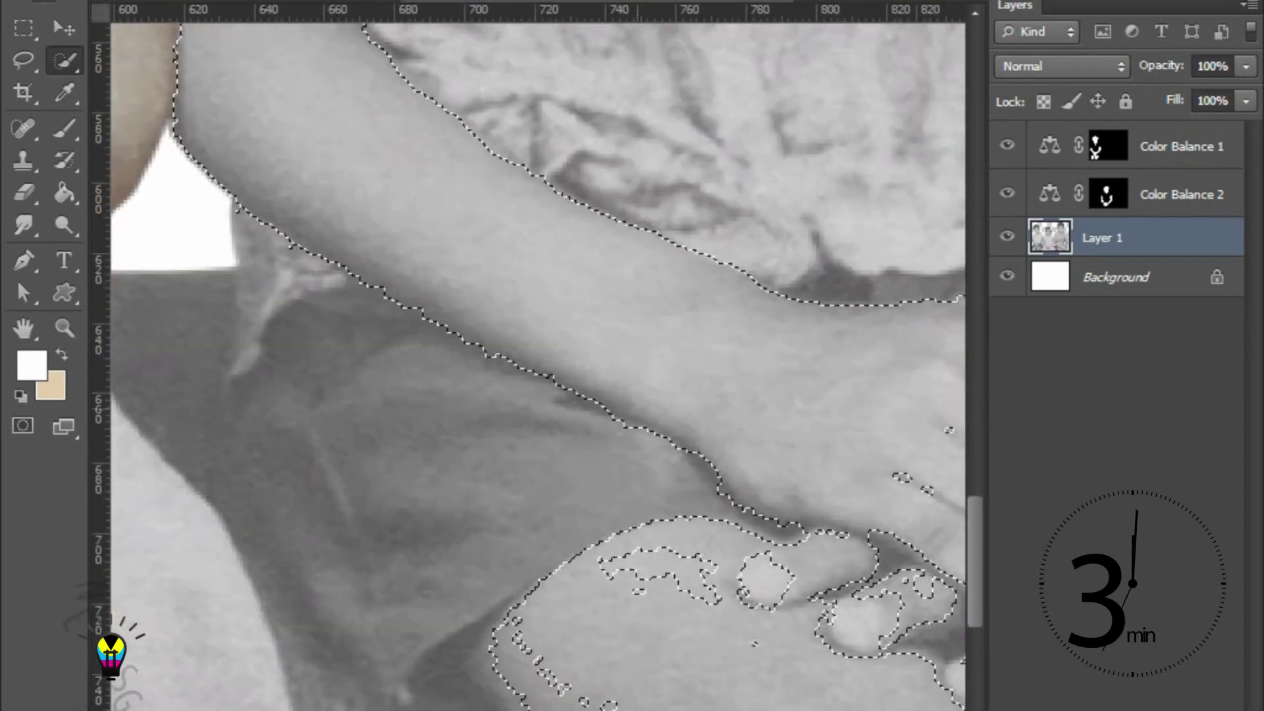
{"action": "scroll", "coordinate": [537, 367], "scroll_direction": "up", "scroll_amount": 2}
{"action": "left_click_drag", "start_coordinate": [485, 277], "coordinate": [569, 283]}
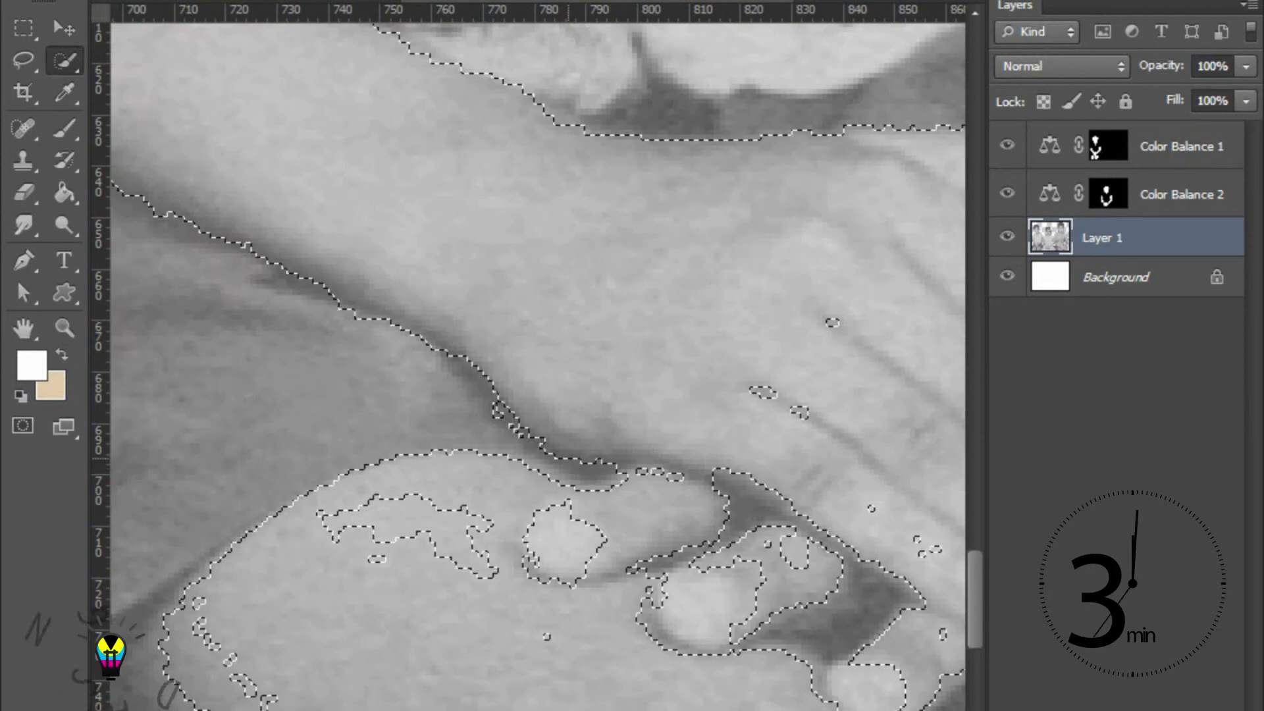
{"action": "scroll", "coordinate": [634, 507], "scroll_direction": "up", "scroll_amount": 3}
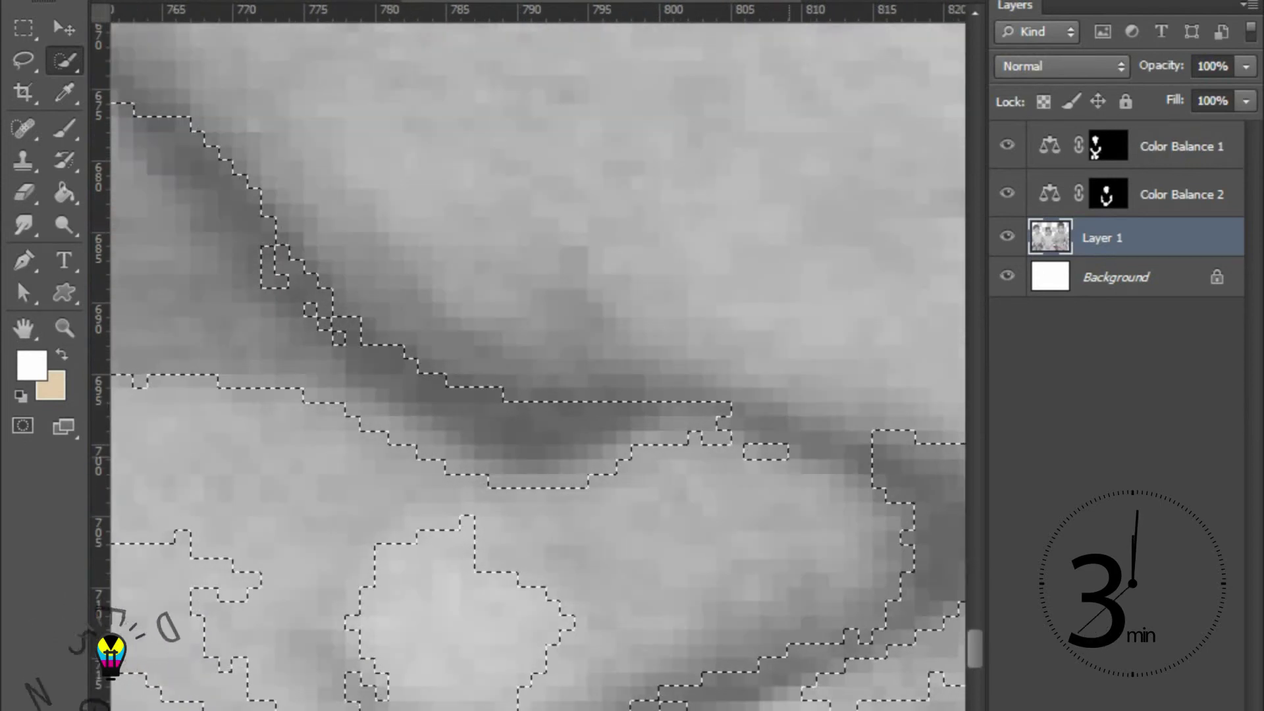
{"action": "scroll", "coordinate": [537, 367], "scroll_direction": "down", "scroll_amount": 3}
{"action": "scroll", "coordinate": [538, 367], "scroll_direction": "up", "scroll_amount": 1}
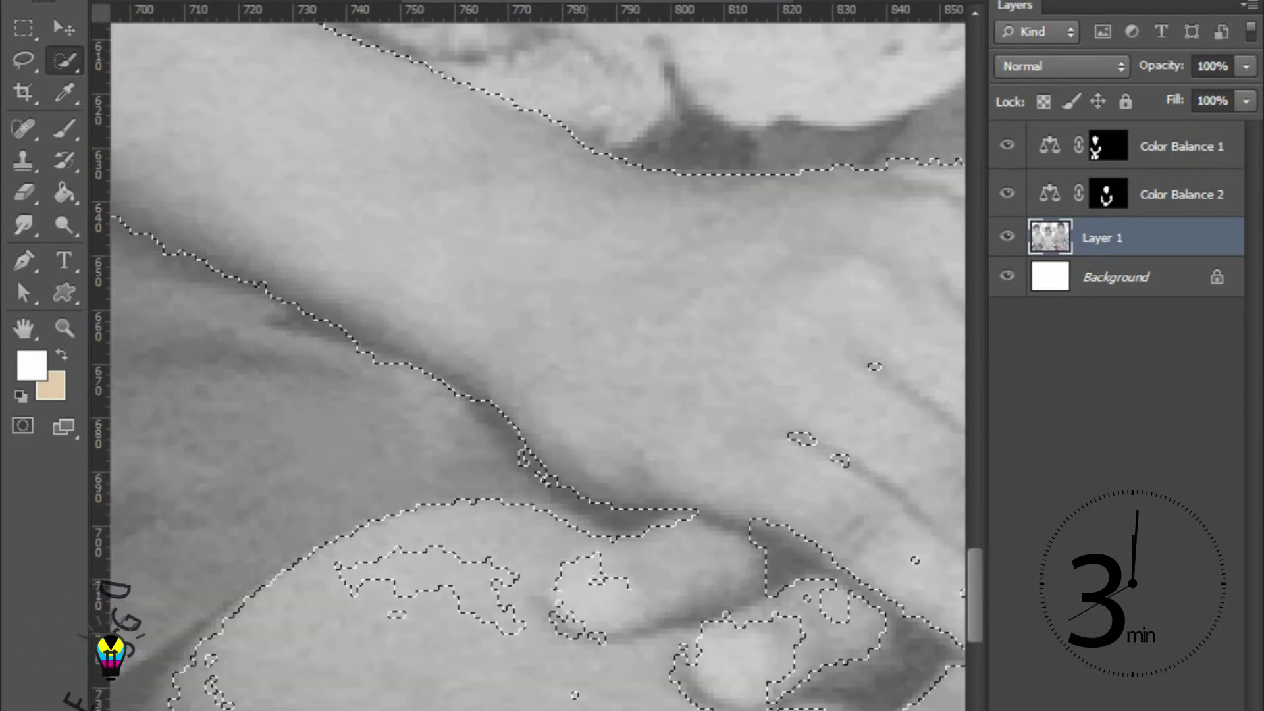
{"action": "scroll", "coordinate": [538, 367], "scroll_direction": "down", "scroll_amount": 2}
{"action": "scroll", "coordinate": [537, 368], "scroll_direction": "up", "scroll_amount": 1}
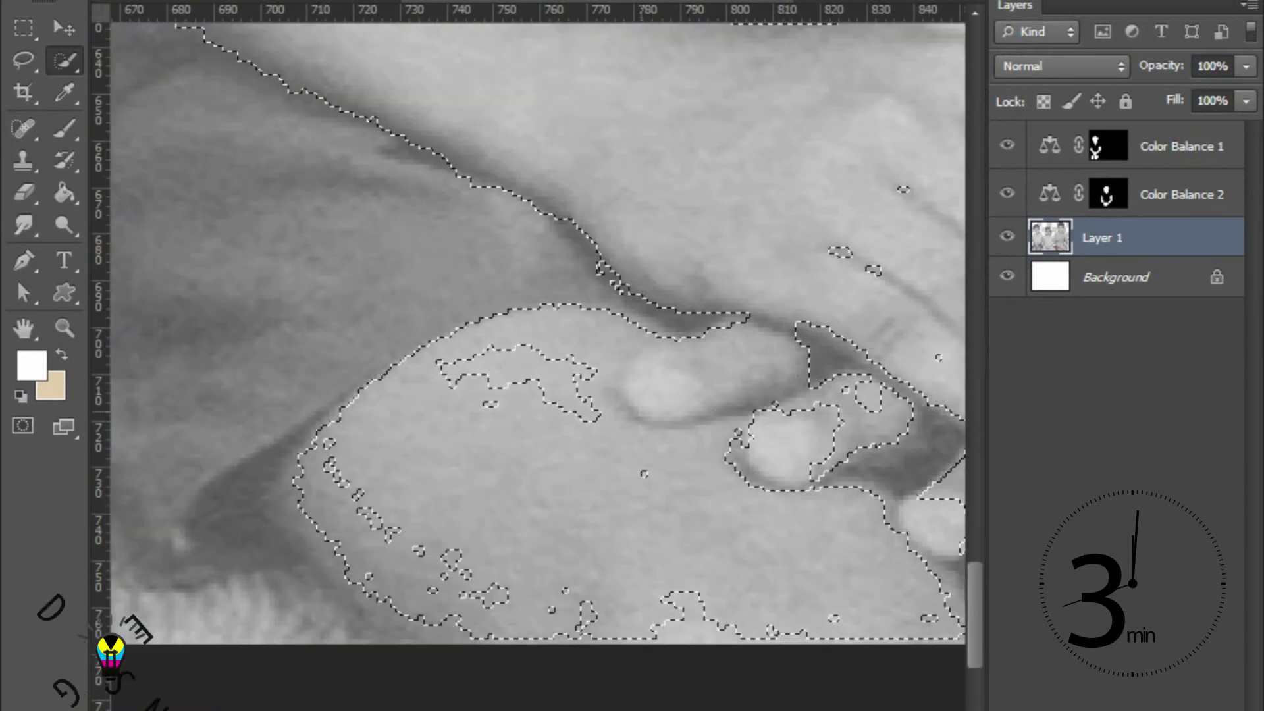
{"action": "scroll", "coordinate": [537, 367], "scroll_direction": "down", "scroll_amount": 2}
{"action": "scroll", "coordinate": [537, 368], "scroll_direction": "up", "scroll_amount": 2}
Grow the selection over the lower arm, undoing the spill near his lap
{"action": "left_click_drag", "start_coordinate": [490, 510], "coordinate": [527, 579]}
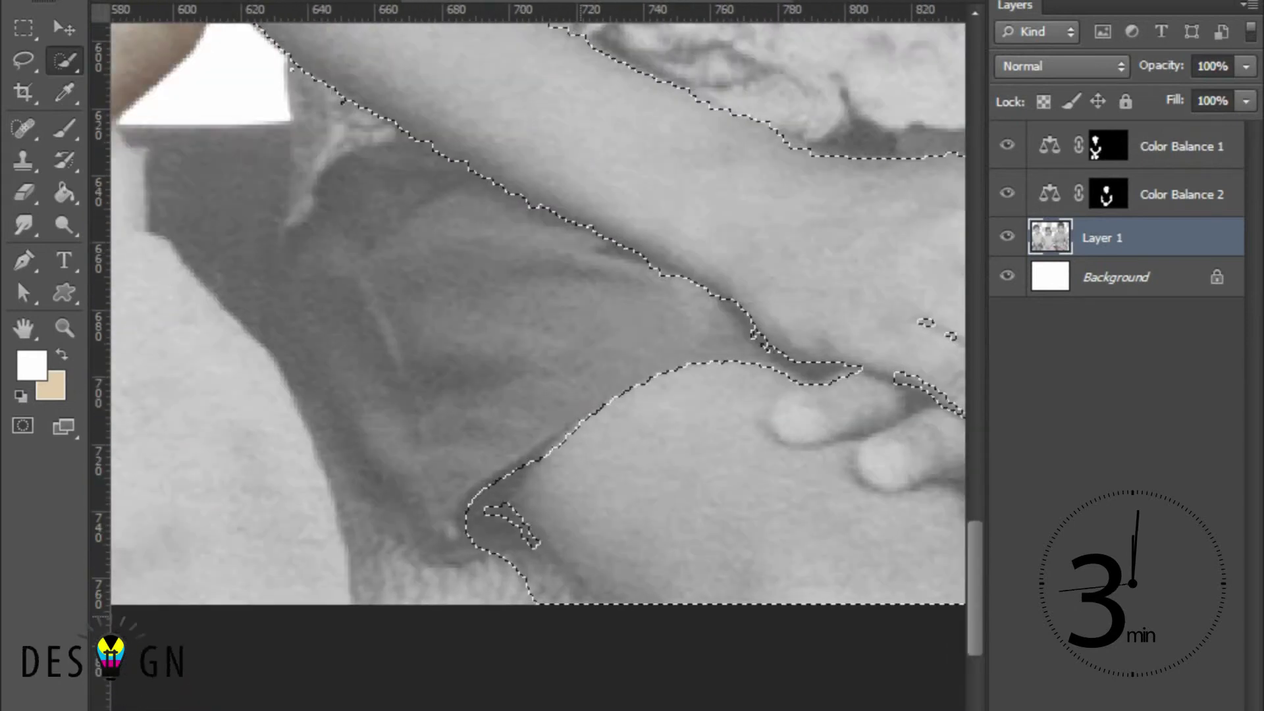
{"action": "key", "text": "ctrl+z"}
{"action": "scroll", "coordinate": [538, 505], "scroll_direction": "up", "scroll_amount": 3}
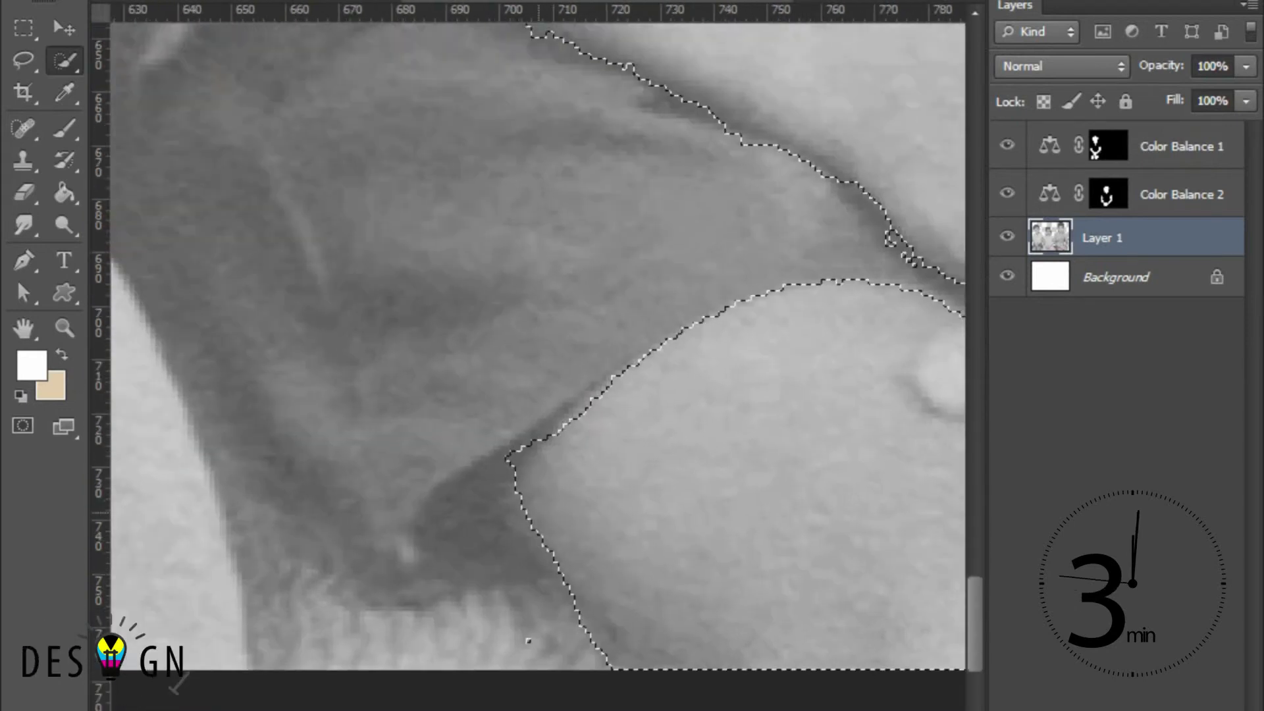
{"action": "scroll", "coordinate": [528, 640], "scroll_direction": "down", "scroll_amount": 3}
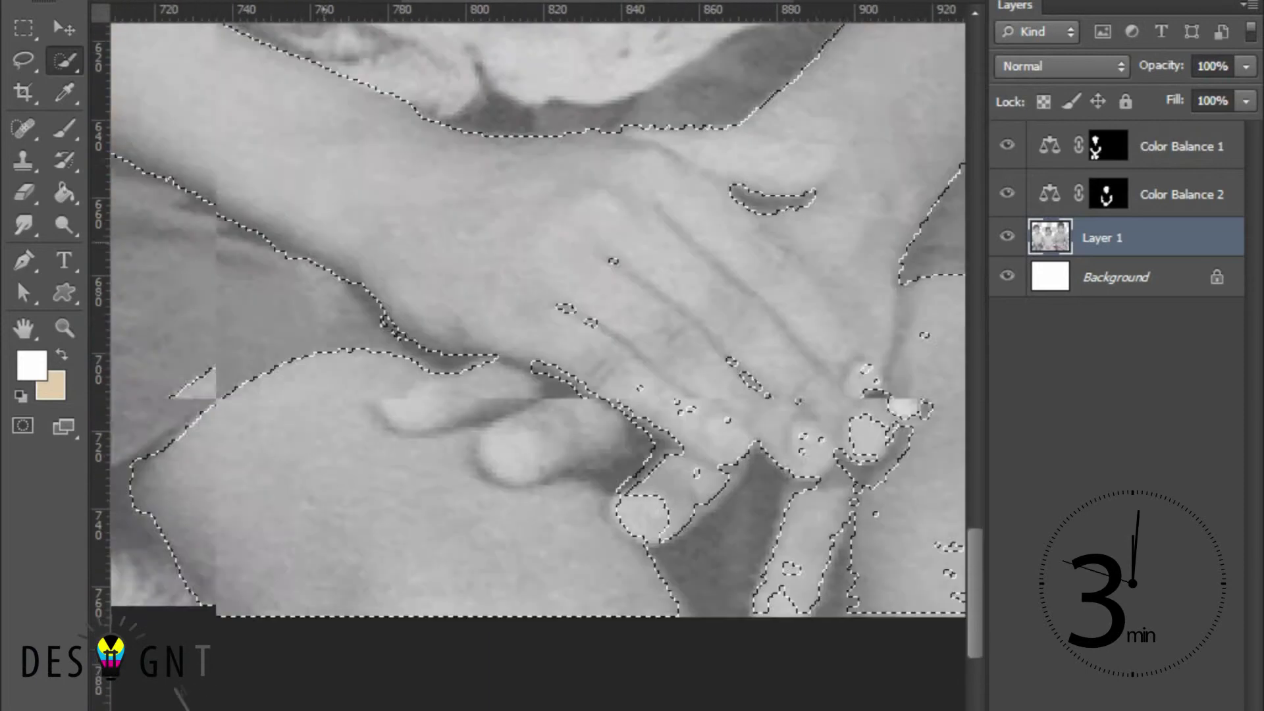
{"action": "scroll", "coordinate": [538, 368], "scroll_direction": "up", "scroll_amount": 3}
Trim the skin selection along the boy's finger edges and inspect the result
{"action": "left_click_drag", "start_coordinate": [448, 255], "coordinate": [522, 309]}
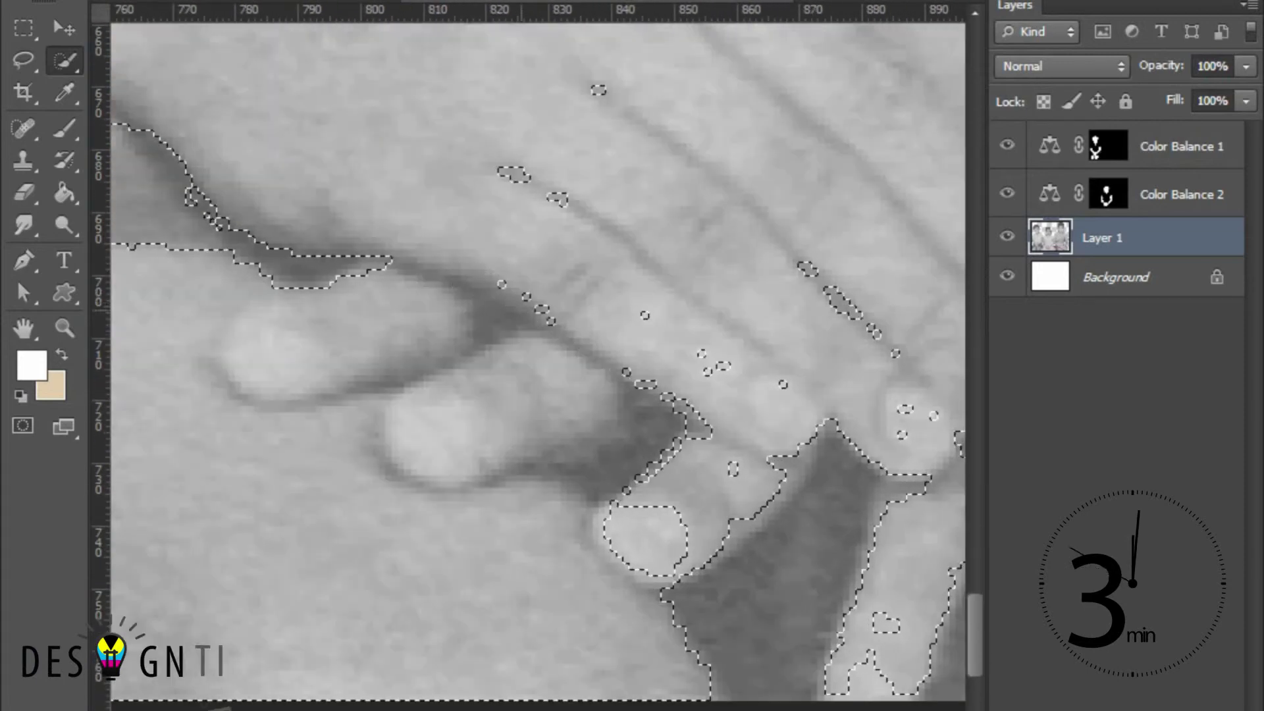
{"action": "scroll", "coordinate": [689, 513], "scroll_direction": "down", "scroll_amount": 3}
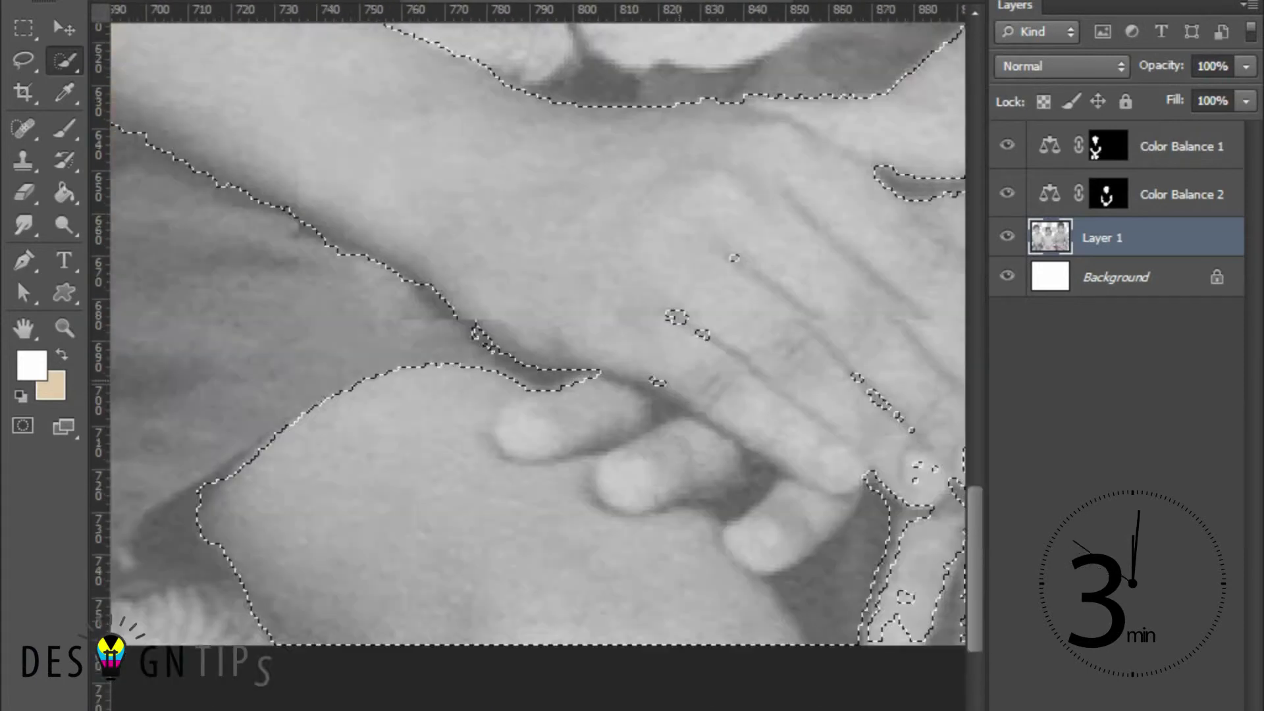
{"action": "scroll", "coordinate": [667, 307], "scroll_direction": "up", "scroll_amount": 3}
{"action": "scroll", "coordinate": [538, 296], "scroll_direction": "down", "scroll_amount": 3}
{"action": "scroll", "coordinate": [592, 329], "scroll_direction": "up", "scroll_amount": 3}
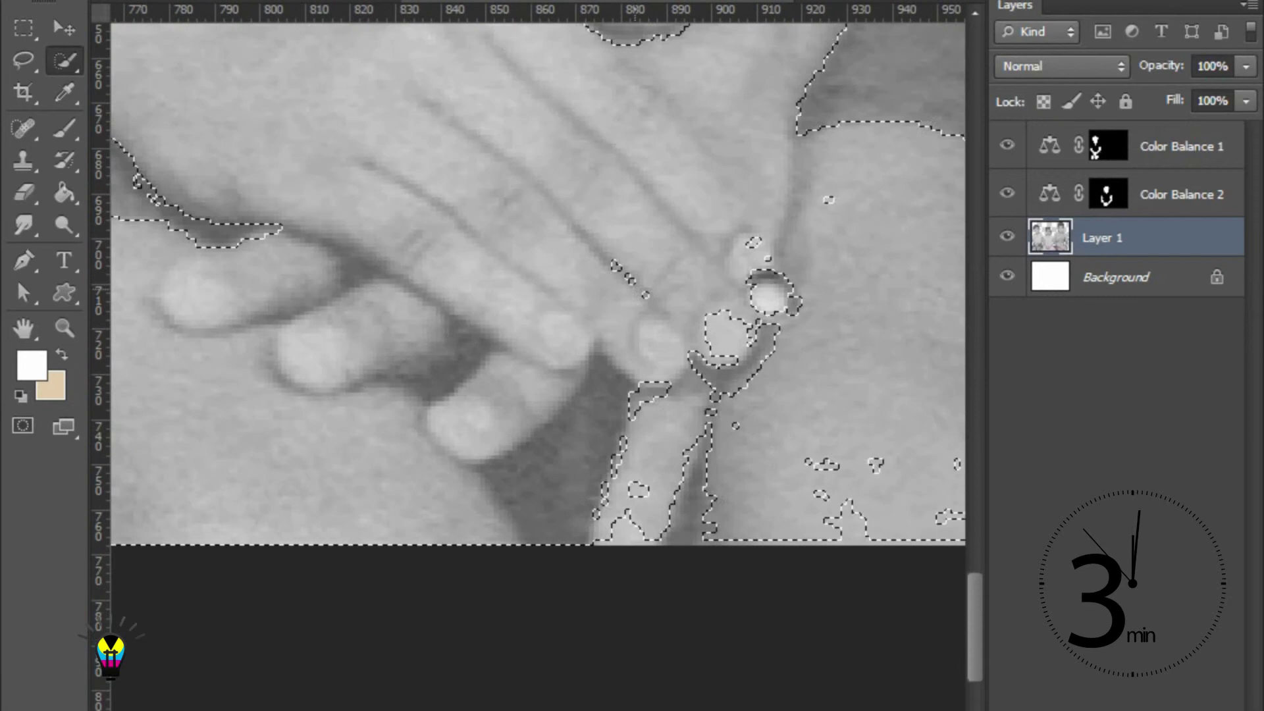
{"action": "scroll", "coordinate": [723, 292], "scroll_direction": "down", "scroll_amount": 3}
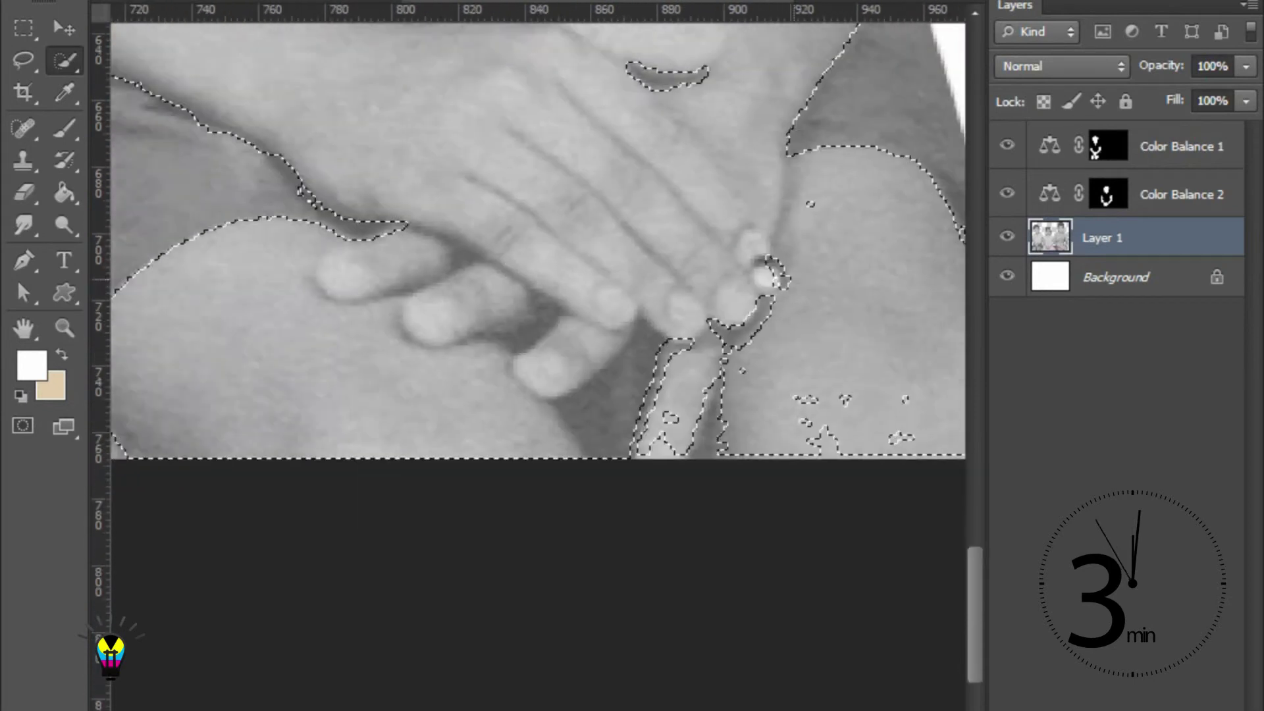
{"action": "scroll", "coordinate": [723, 292], "scroll_direction": "up", "scroll_amount": 4}
{"action": "scroll", "coordinate": [737, 299], "scroll_direction": "down", "scroll_amount": 3}
{"action": "scroll", "coordinate": [736, 448], "scroll_direction": "up", "scroll_amount": 3}
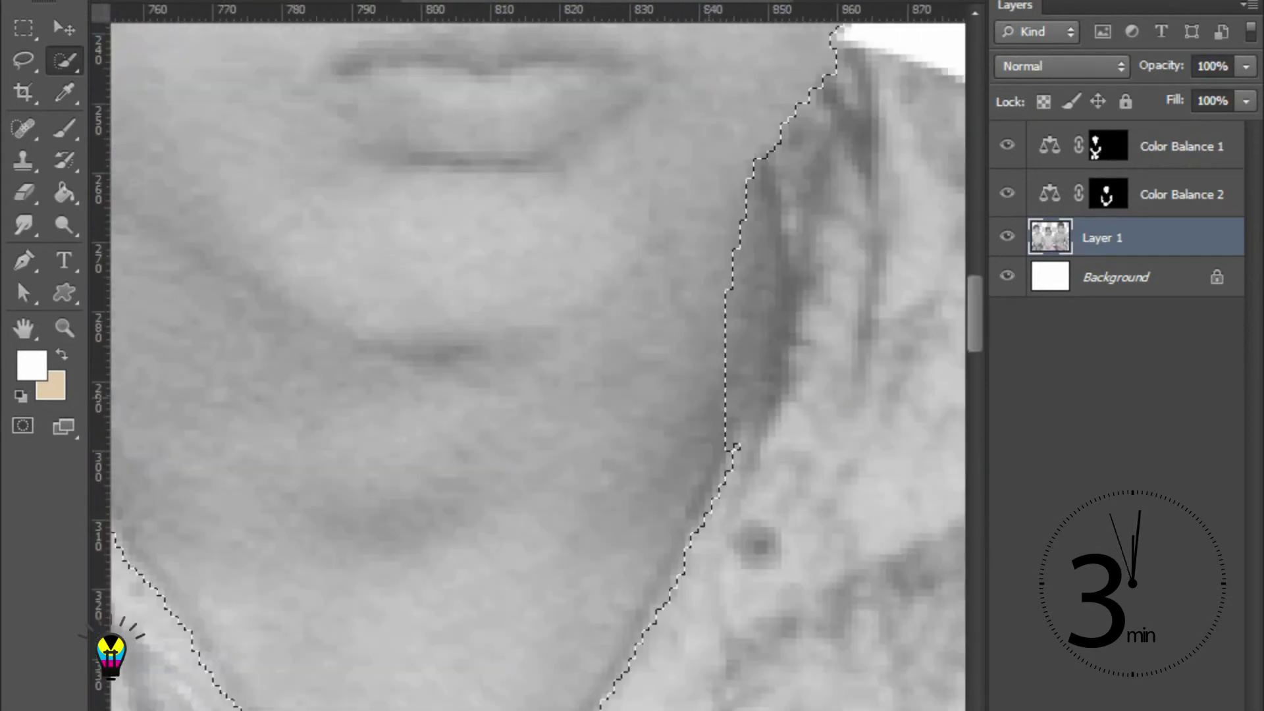
{"action": "scroll", "coordinate": [736, 448], "scroll_direction": "down", "scroll_amount": 3}
{"action": "scroll", "coordinate": [738, 329], "scroll_direction": "up", "scroll_amount": 2}
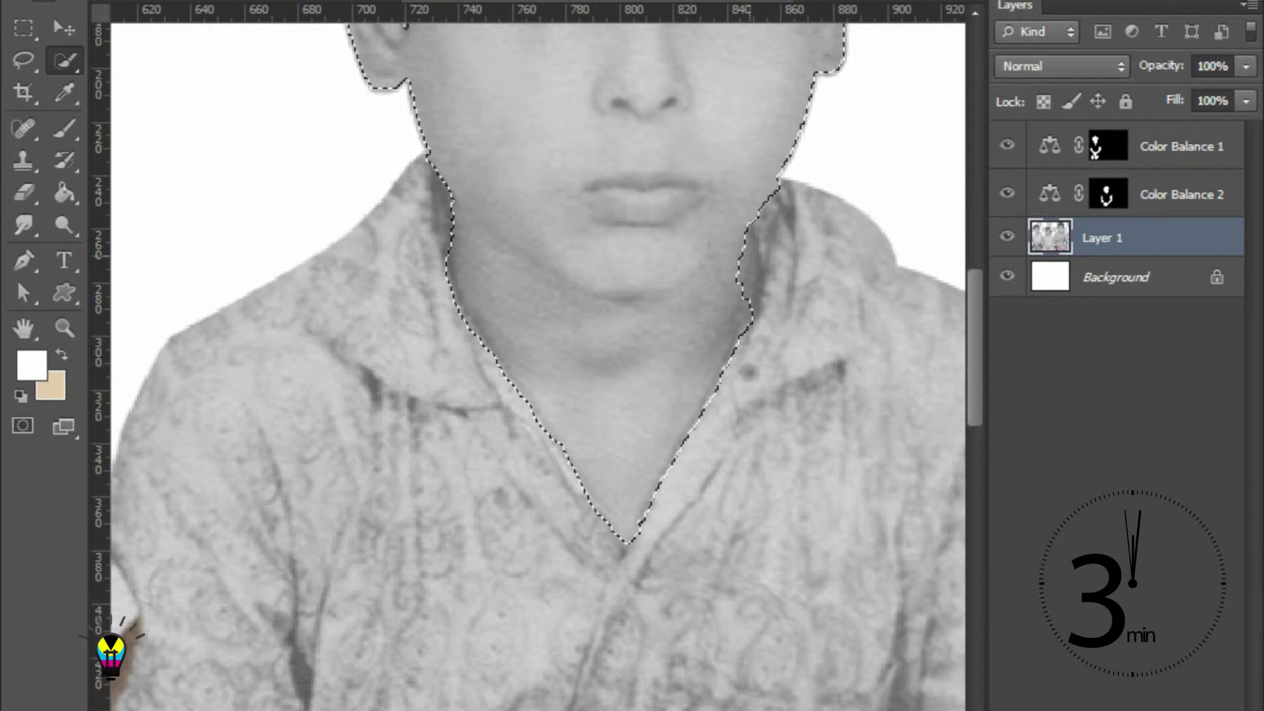
{"action": "scroll", "coordinate": [771, 256], "scroll_direction": "up", "scroll_amount": 1}
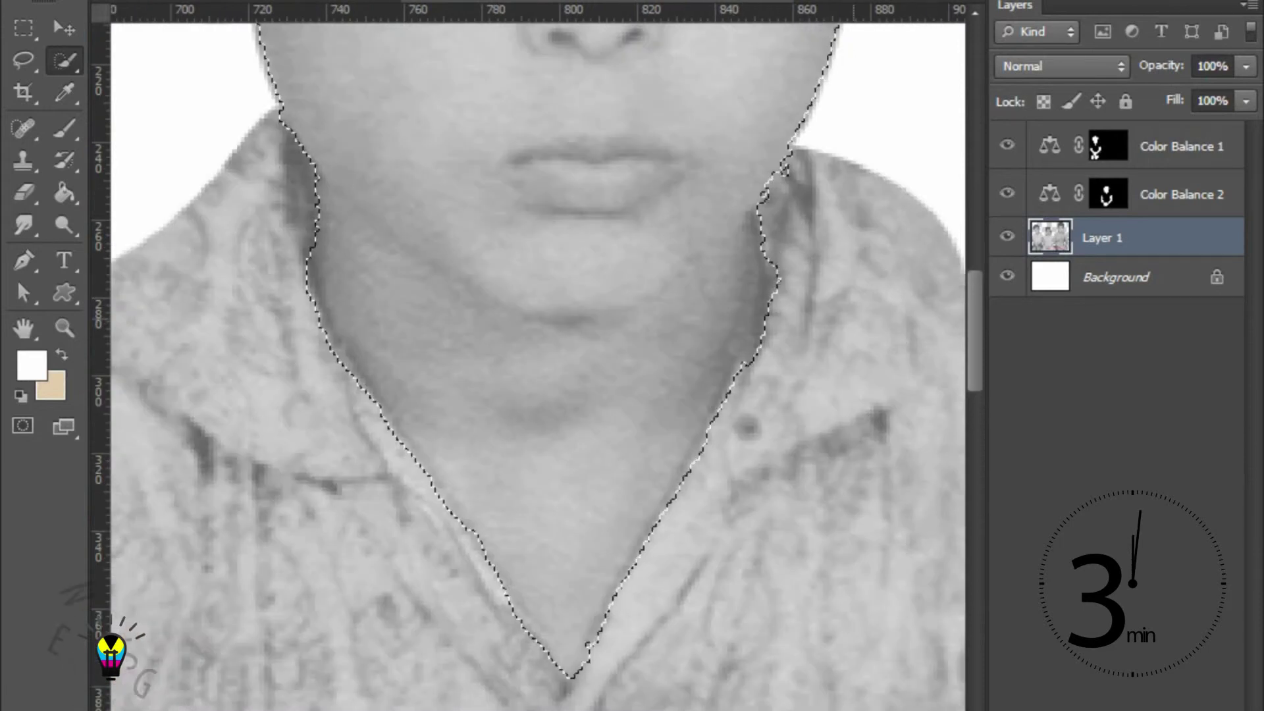
{"action": "scroll", "coordinate": [764, 195], "scroll_direction": "up", "scroll_amount": 1}
{"action": "scroll", "coordinate": [764, 195], "scroll_direction": "down", "scroll_amount": 3}
{"action": "scroll", "coordinate": [760, 198], "scroll_direction": "up", "scroll_amount": 3}
{"action": "scroll", "coordinate": [757, 200], "scroll_direction": "up", "scroll_amount": 1}
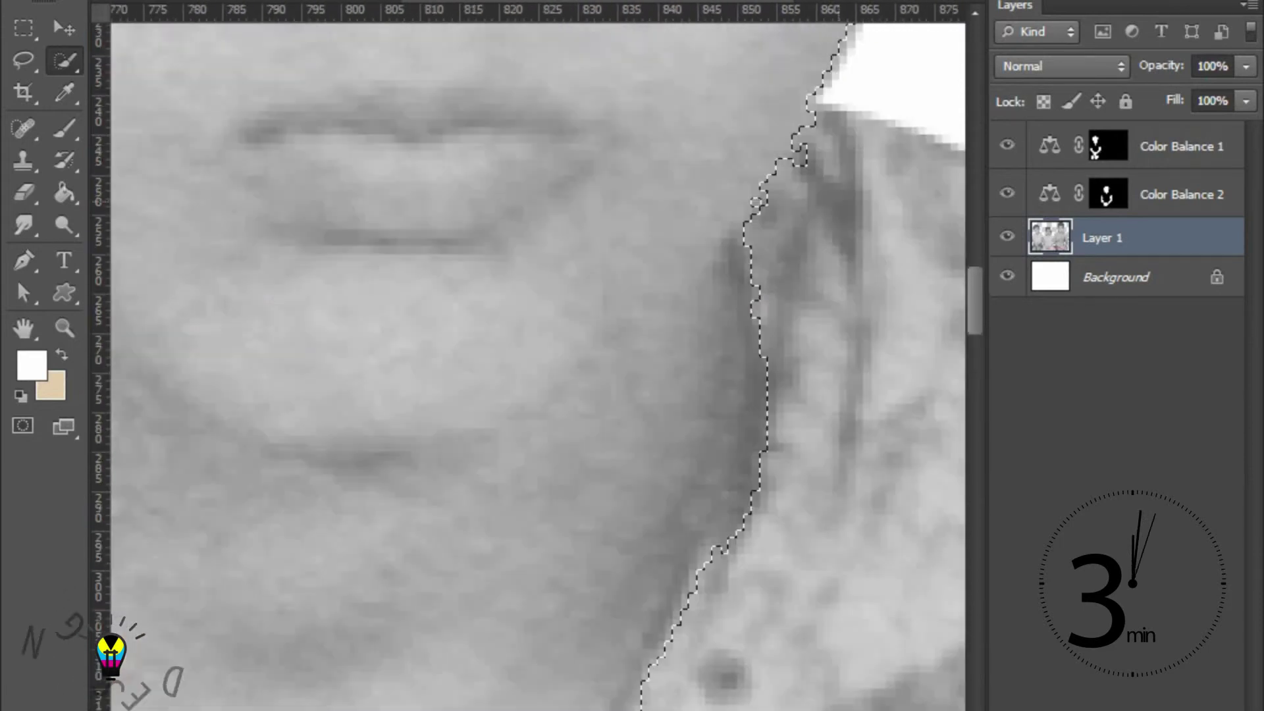
{"action": "scroll", "coordinate": [757, 201], "scroll_direction": "up", "scroll_amount": 1}
{"action": "scroll", "coordinate": [761, 250], "scroll_direction": "down", "scroll_amount": 3}
{"action": "scroll", "coordinate": [760, 296], "scroll_direction": "up", "scroll_amount": 3}
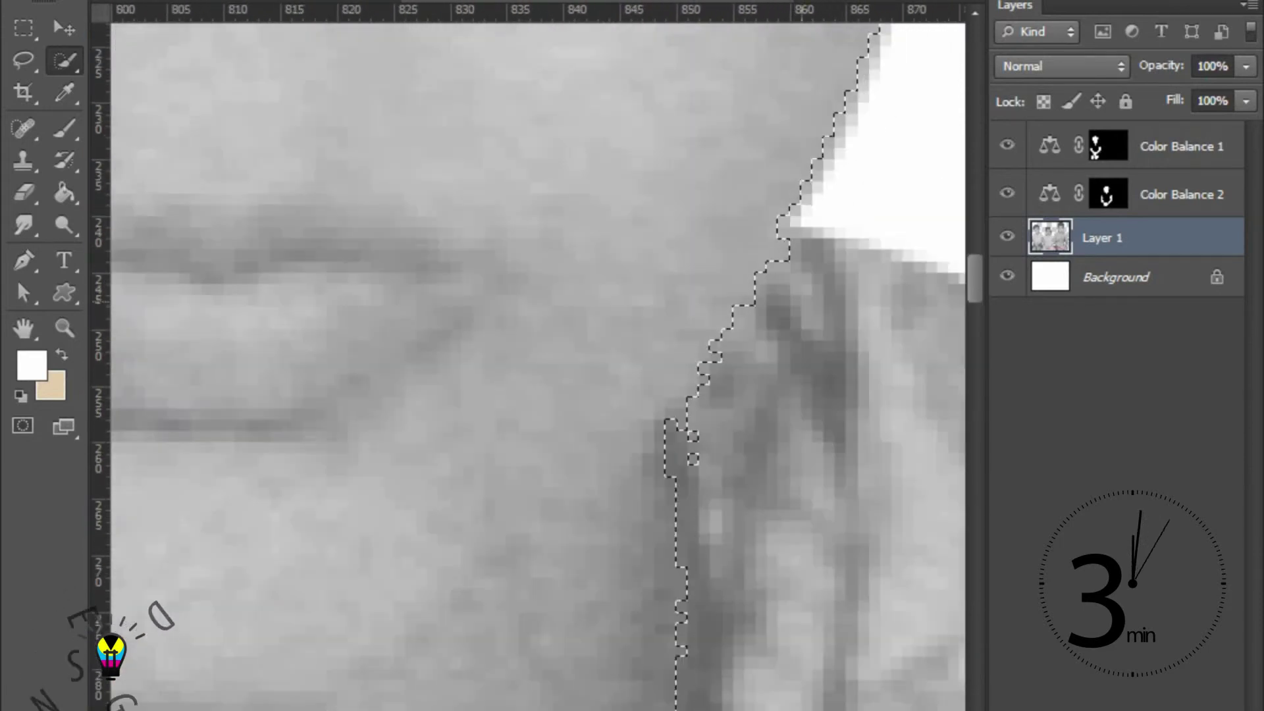
{"action": "scroll", "coordinate": [761, 297], "scroll_direction": "down", "scroll_amount": 3}
{"action": "scroll", "coordinate": [760, 296], "scroll_direction": "up", "scroll_amount": 4}
{"action": "scroll", "coordinate": [761, 297], "scroll_direction": "down", "scroll_amount": 5}
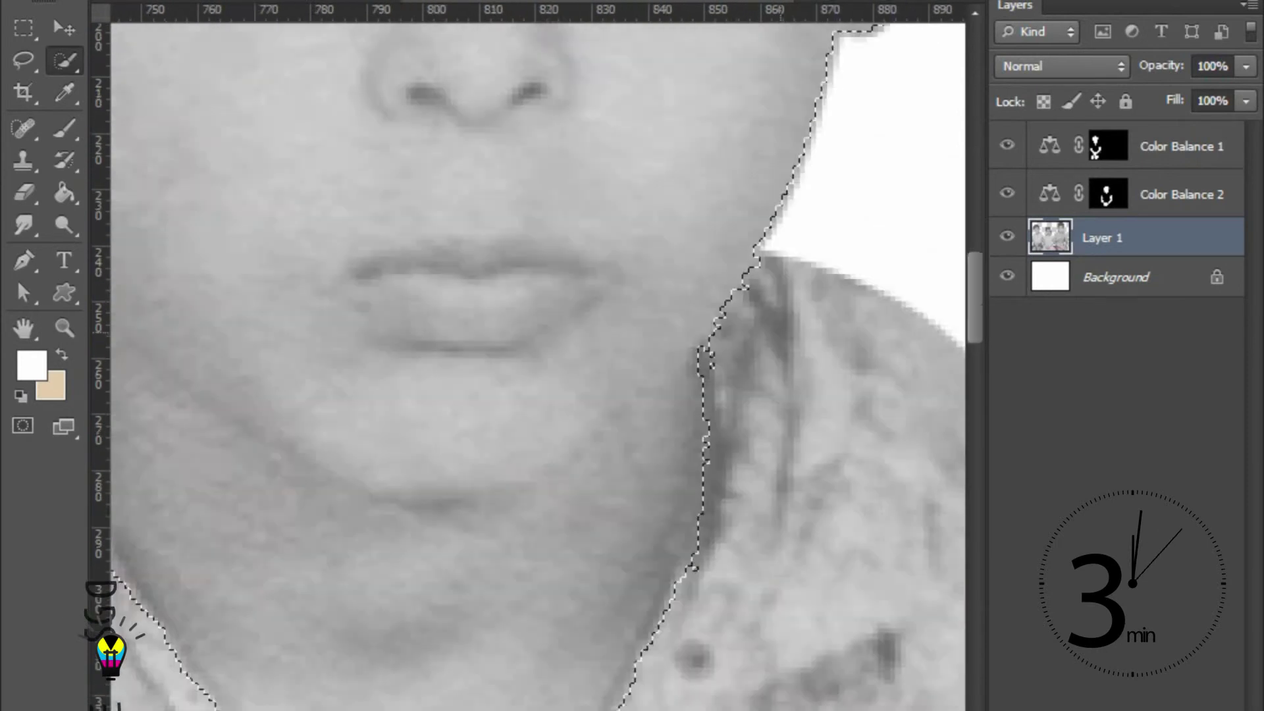
{"action": "scroll", "coordinate": [760, 297], "scroll_direction": "down", "scroll_amount": 3}
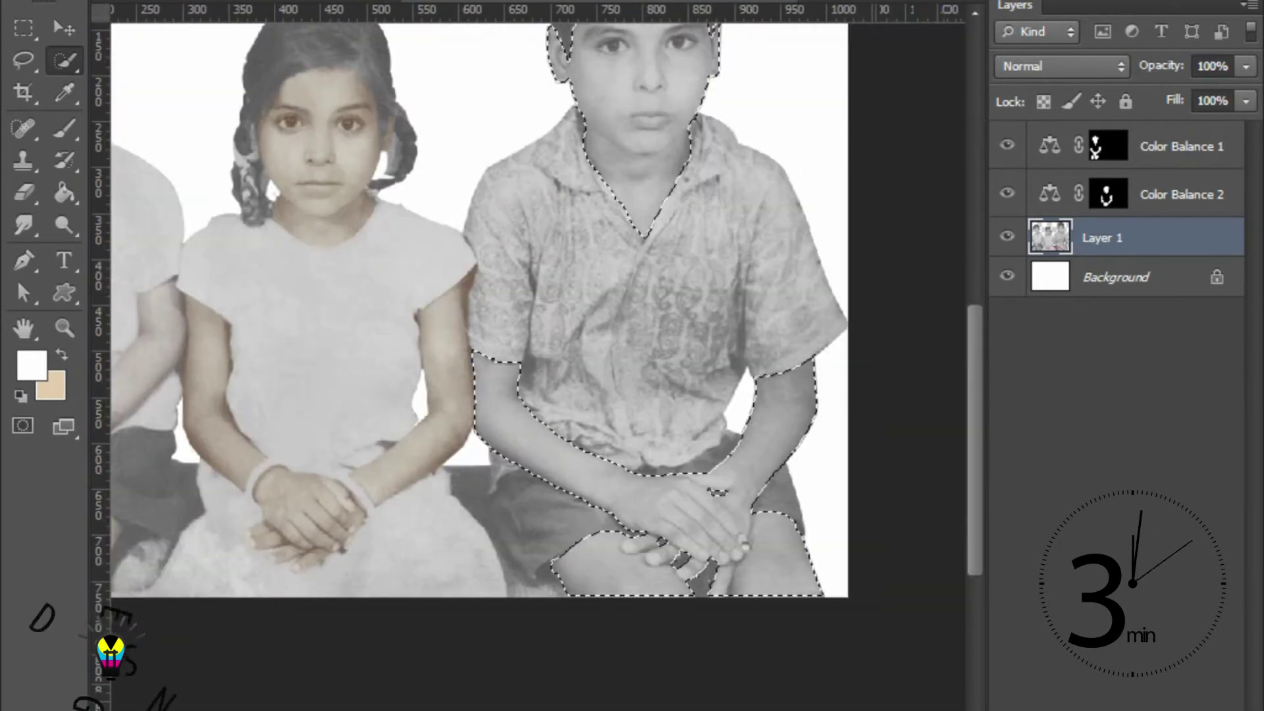
Warm the right boy's skin with the Color Balance cyan–red slider, then switch to Shadows
{"action": "key", "text": "ctrl+0"}
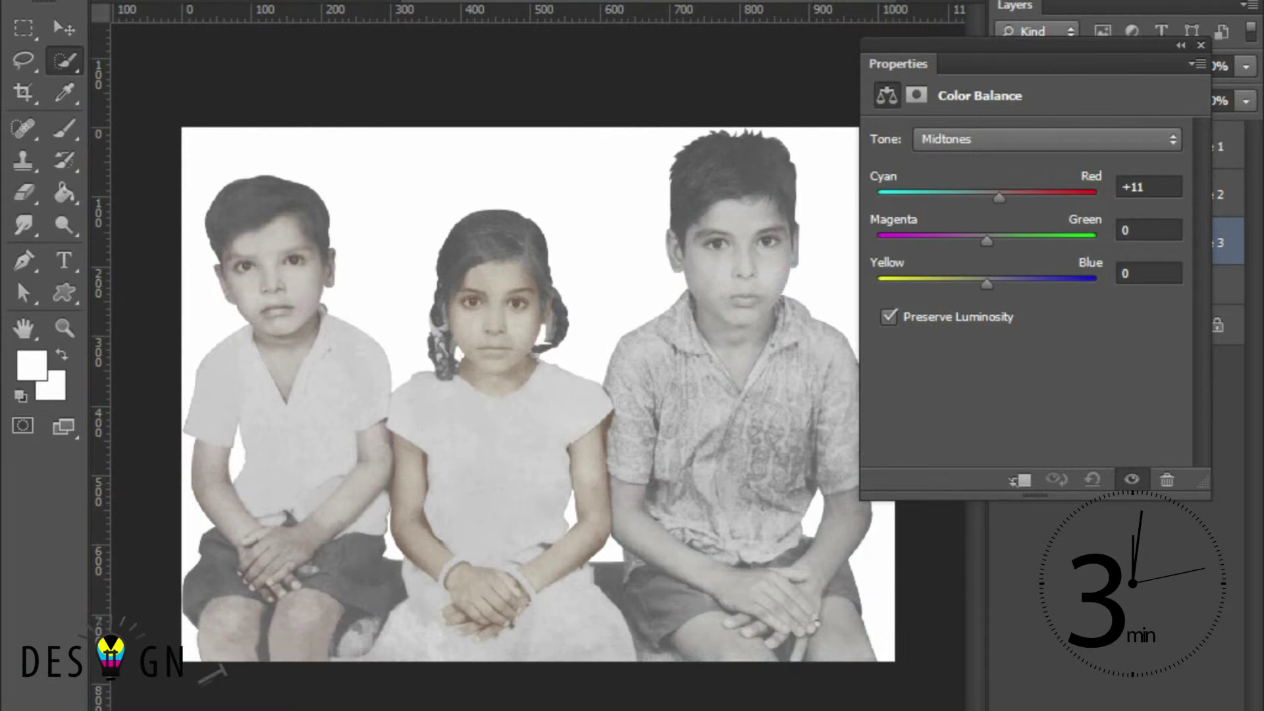
{"action": "left_click_drag", "start_coordinate": [1044, 198], "coordinate": [1024, 198]}
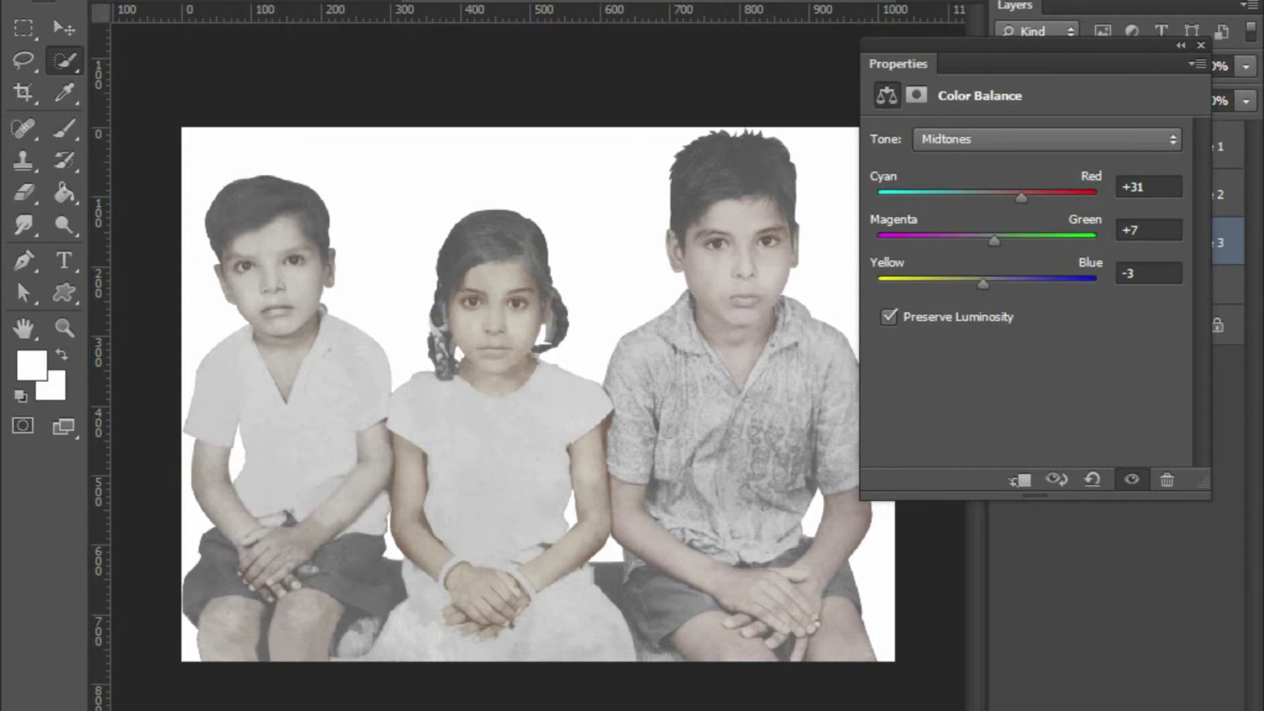
{"action": "left_click", "coordinate": [1047, 139]}
{"action": "left_click", "coordinate": [948, 158]}
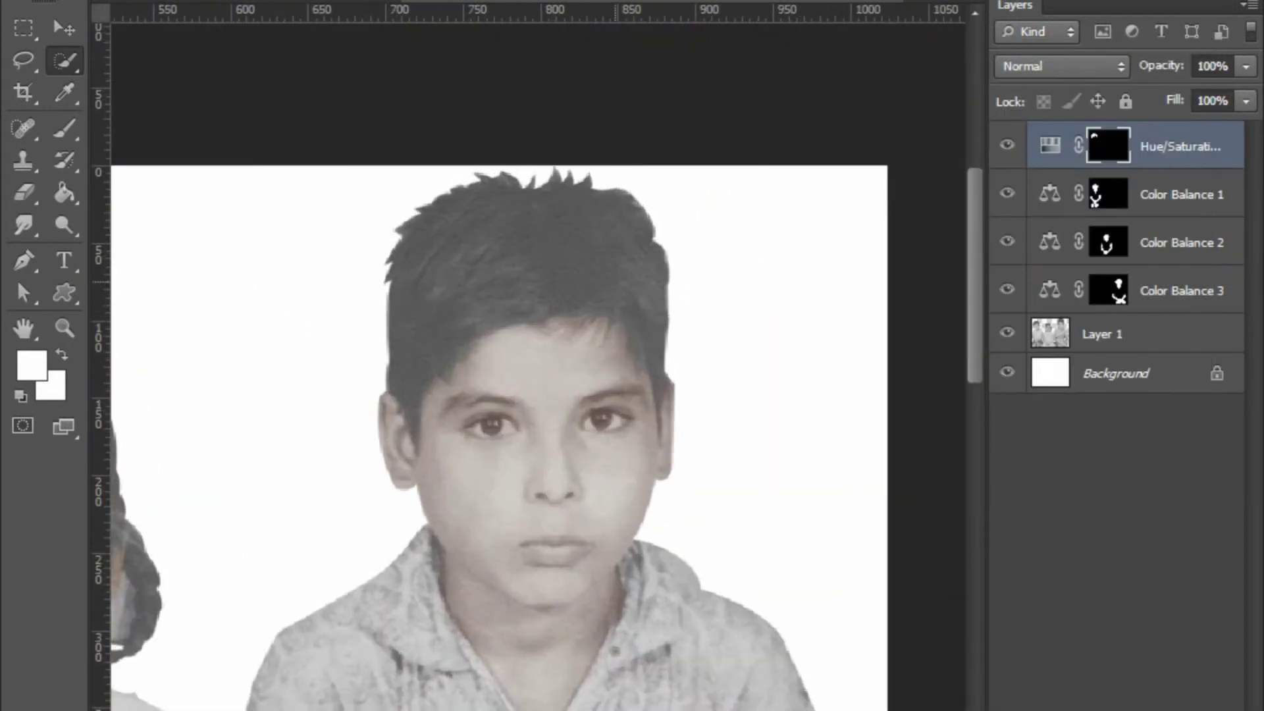
Make Color Balance 3 active and refine the hair selection at the boy's right hairline
{"action": "key", "text": "alt+bracketleft"}
{"action": "key", "text": "alt+bracketleft"}
{"action": "key", "text": "alt+bracketleft"}
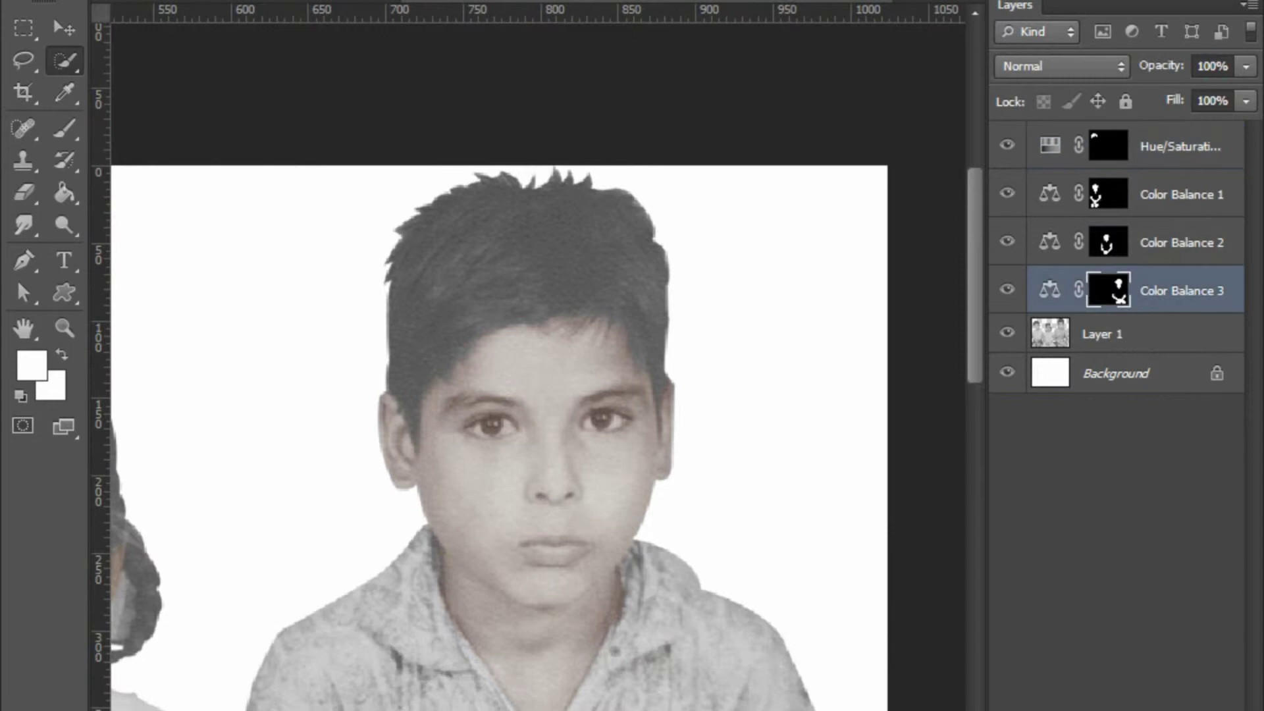
{"action": "key", "text": "ctrl+plus"}
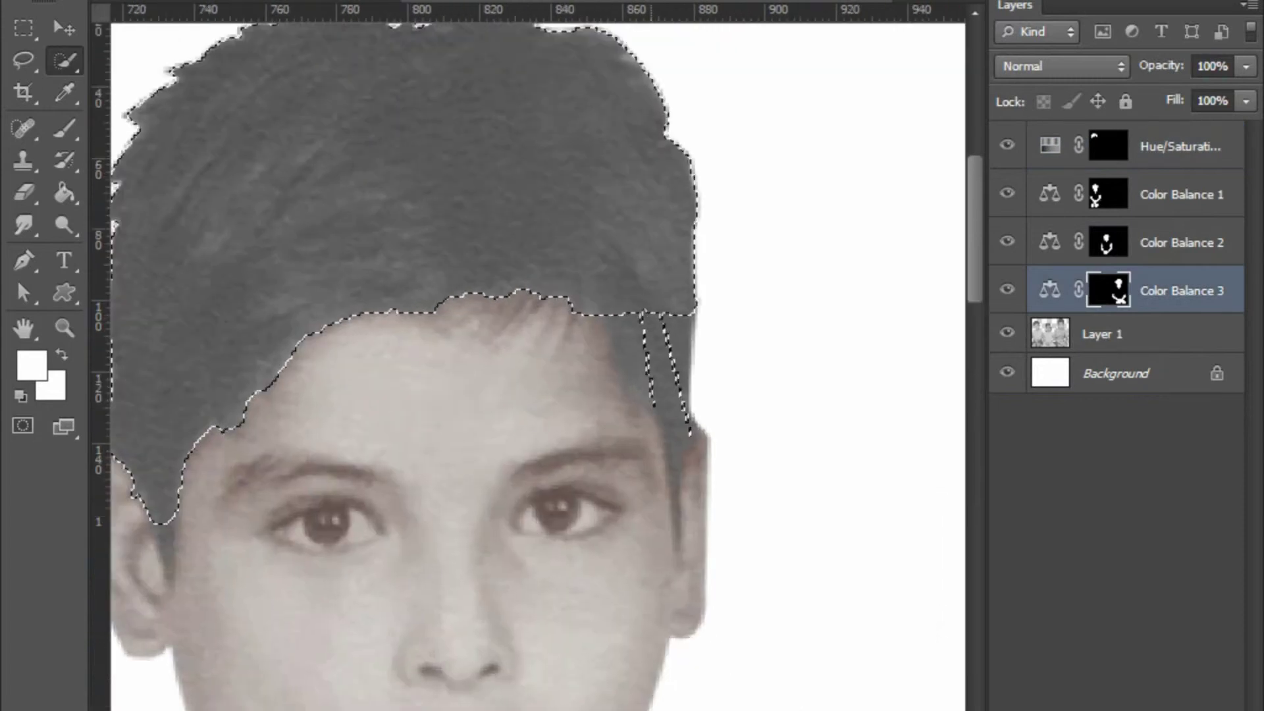
{"action": "key", "text": "ctrl+plus"}
{"action": "key", "text": "ctrl+plus"}
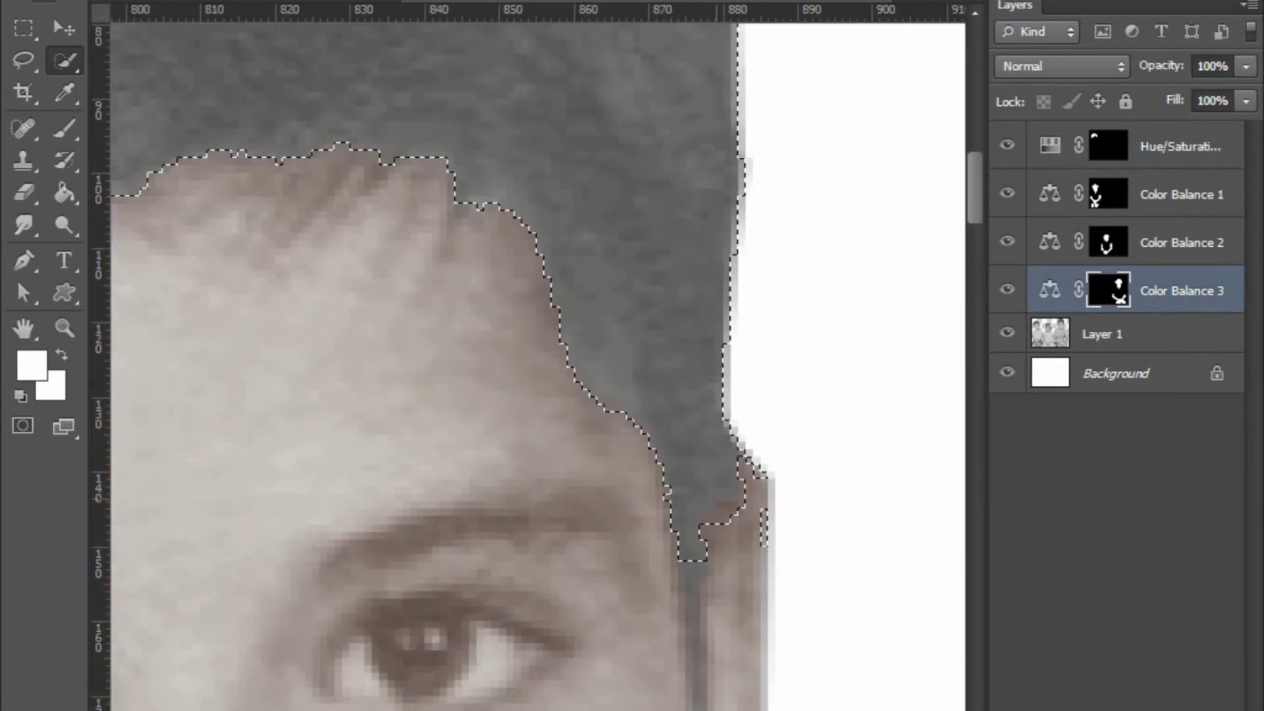
{"action": "key", "text": "ctrl+plus"}
{"action": "left_click_drag", "start_coordinate": [793, 309], "coordinate": [810, 408]}
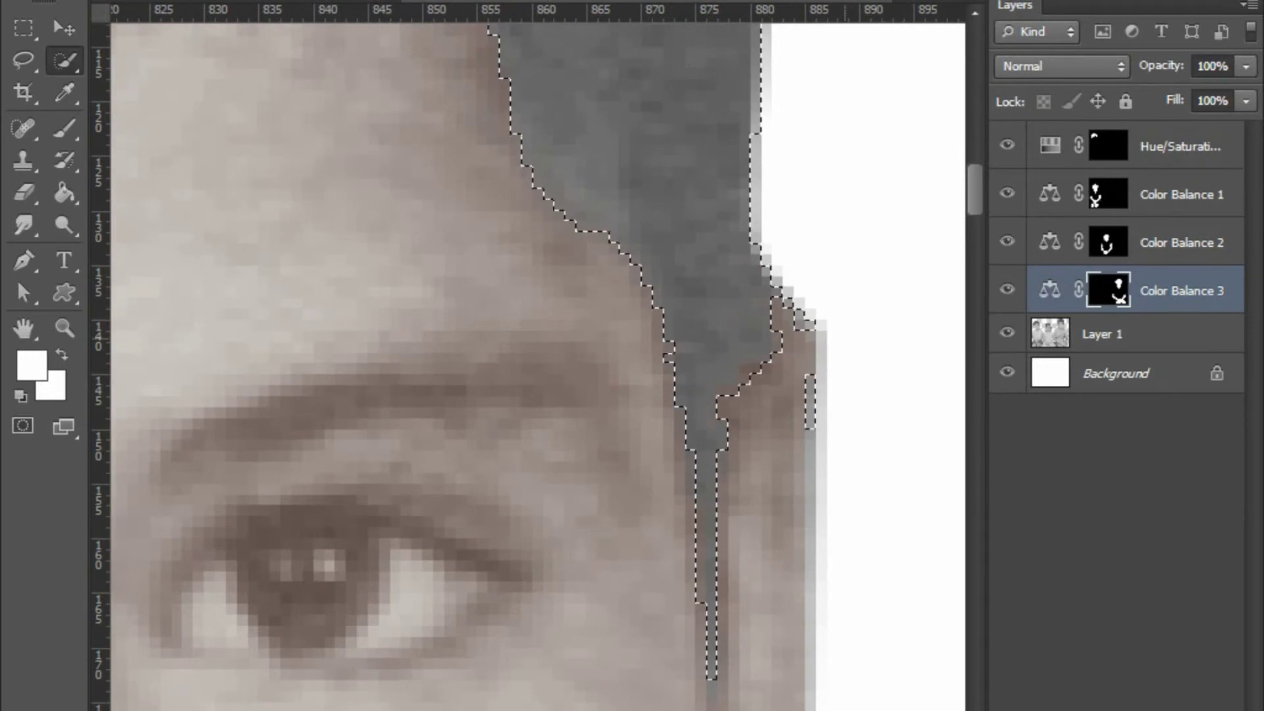
{"action": "key", "text": "ctrl+z"}
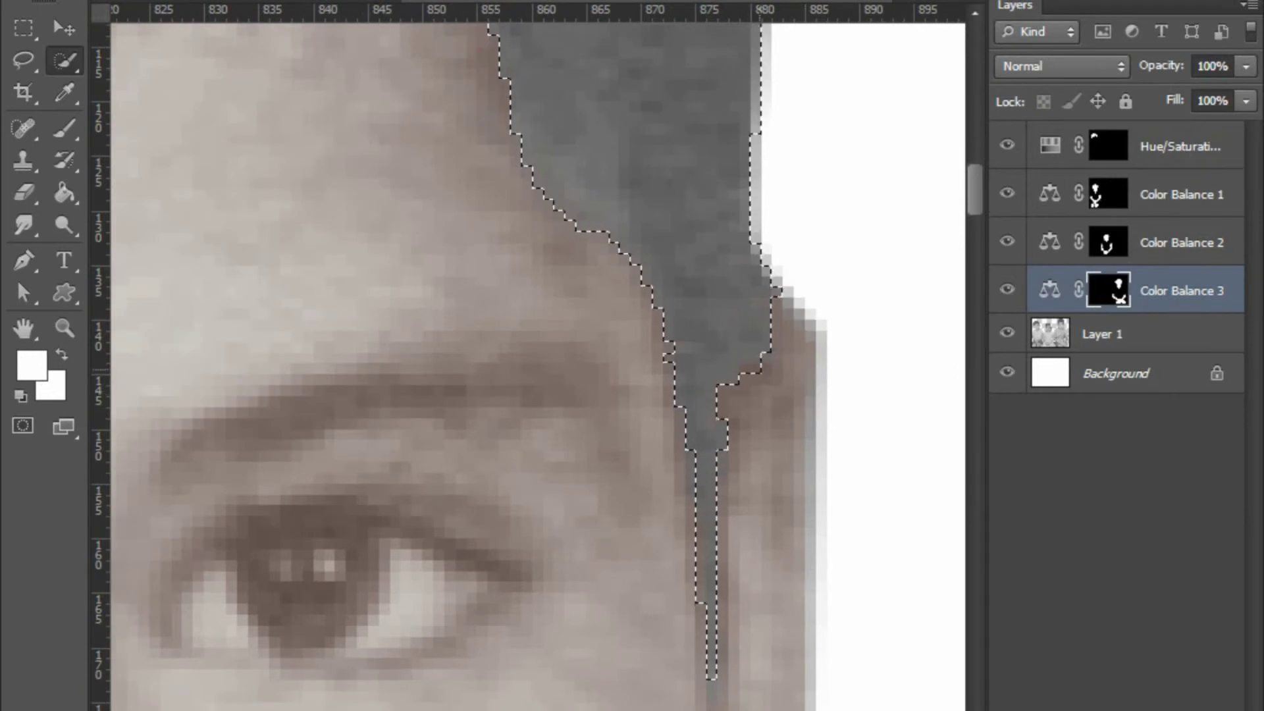
Zoom back out to review the whole face and hair selection
{"action": "key", "text": "ctrl+0"}
{"action": "scroll", "coordinate": [454, 310], "scroll_direction": "up", "scroll_amount": 5}
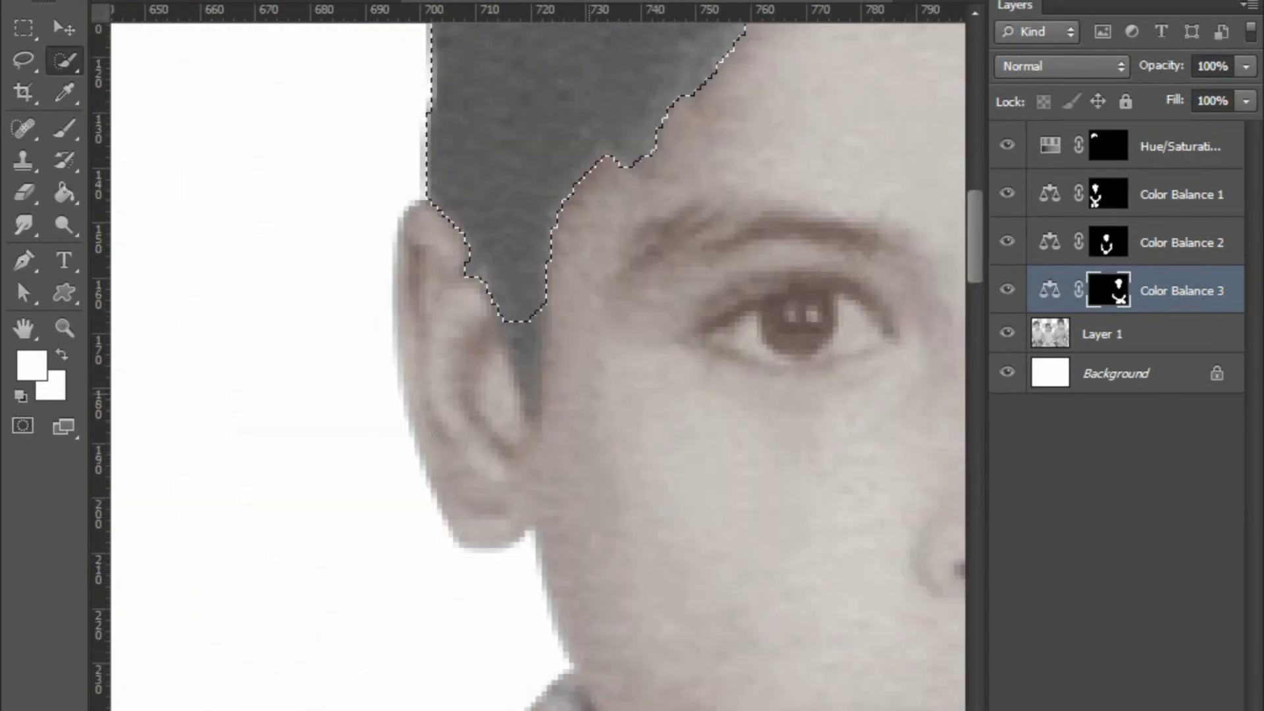
{"action": "scroll", "coordinate": [527, 329], "scroll_direction": "down", "scroll_amount": 3}
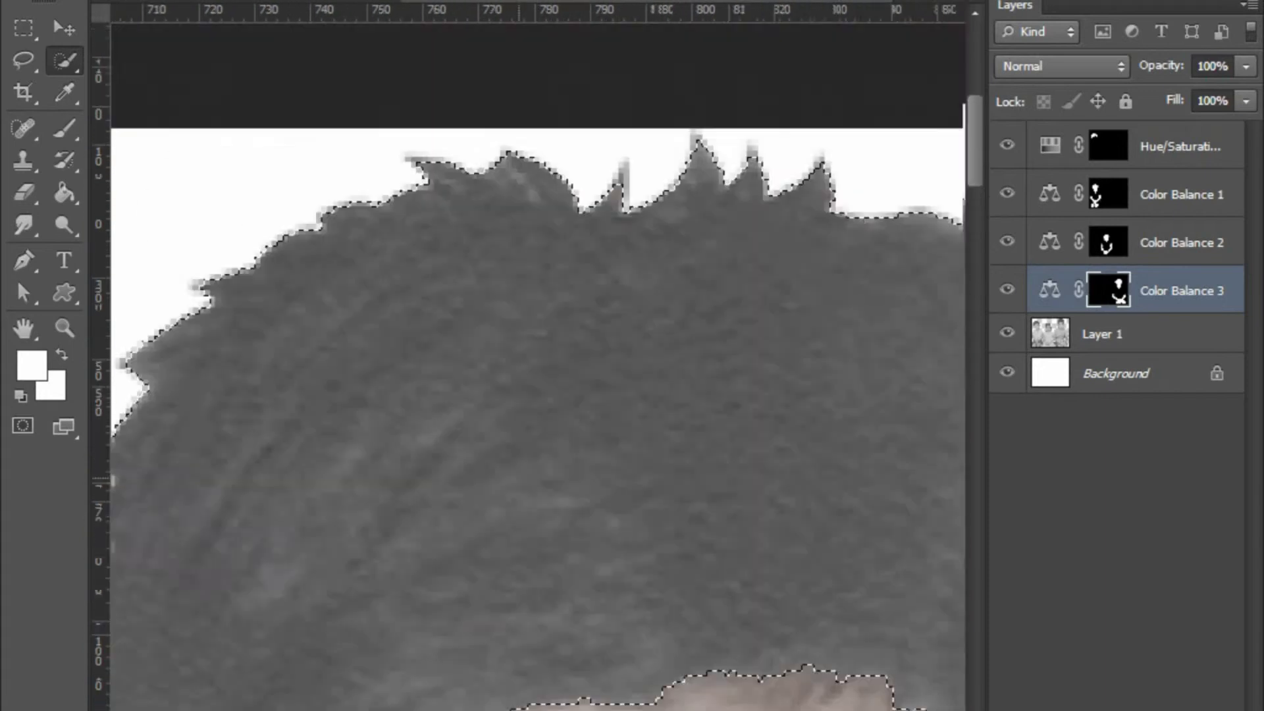
{"action": "scroll", "coordinate": [526, 330], "scroll_direction": "up", "scroll_amount": 3}
{"action": "scroll", "coordinate": [684, 272], "scroll_direction": "down", "scroll_amount": 2}
{"action": "scroll", "coordinate": [685, 273], "scroll_direction": "down", "scroll_amount": 2}
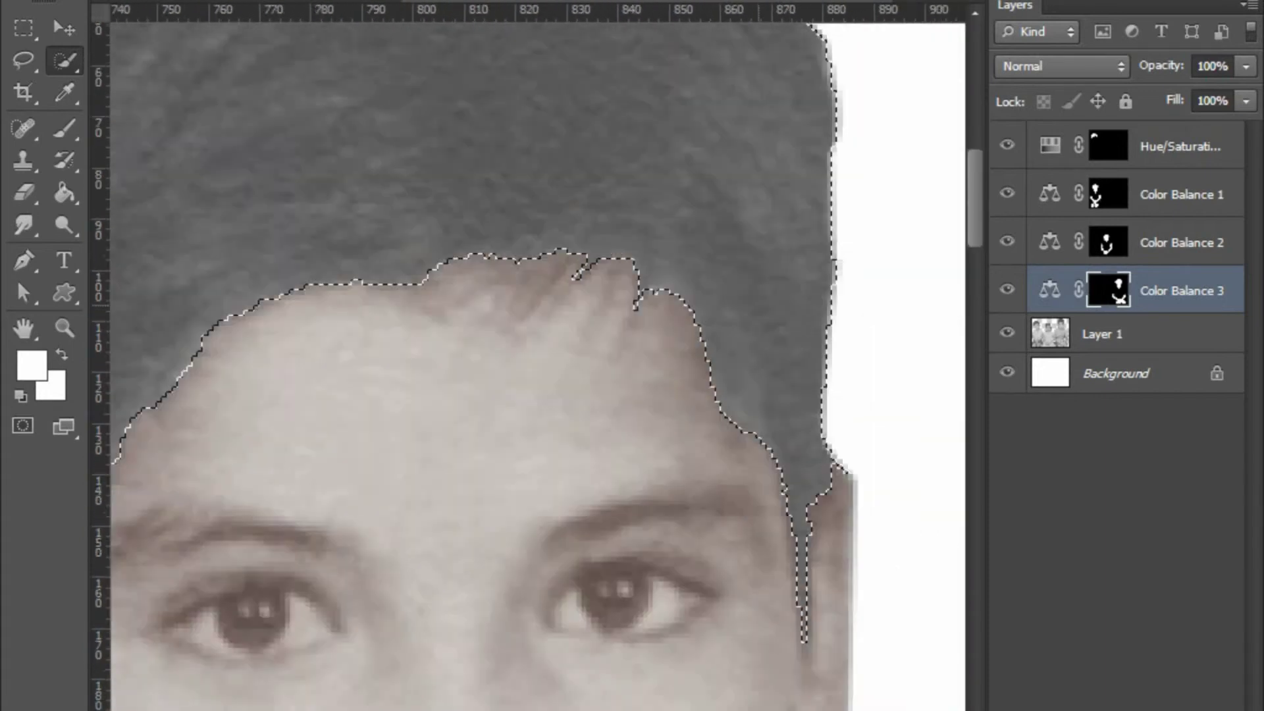
{"action": "scroll", "coordinate": [685, 273], "scroll_direction": "down", "scroll_amount": 2}
{"action": "scroll", "coordinate": [685, 272], "scroll_direction": "down", "scroll_amount": 1}
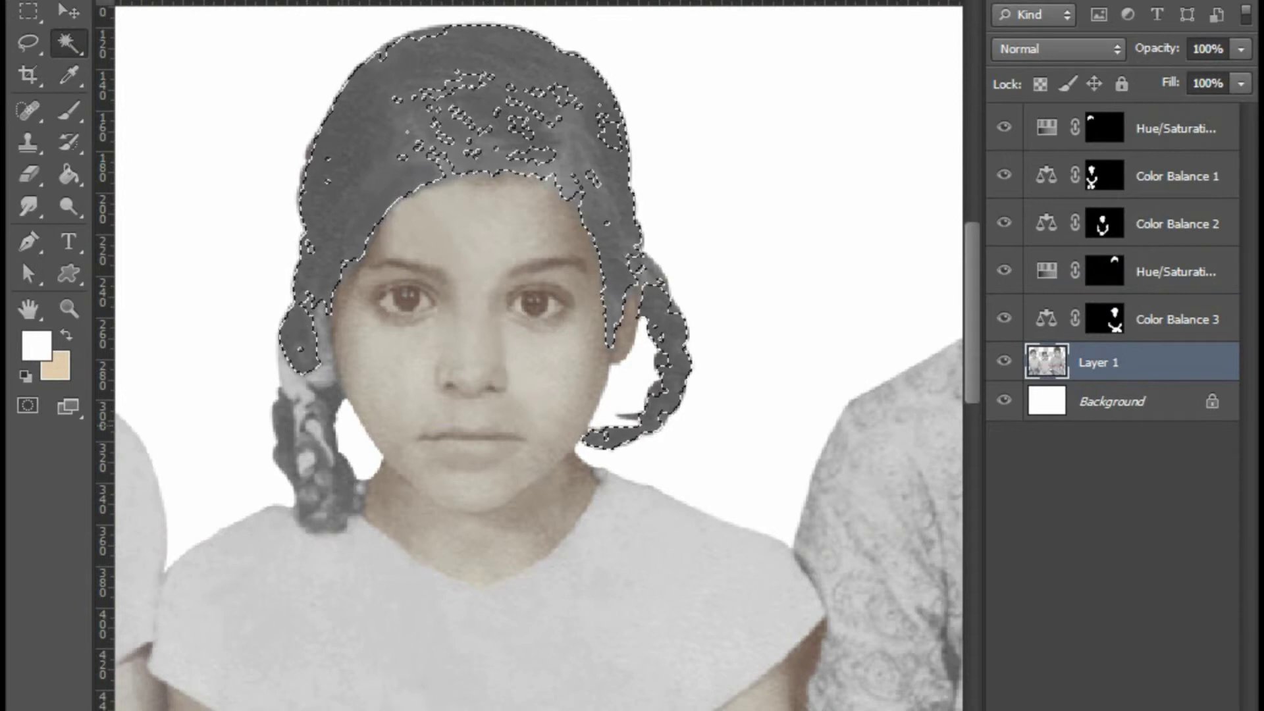
Zoom in and out around the girl's hair and both braids while refining their selection edges
{"action": "scroll", "coordinate": [310, 343], "scroll_direction": "up", "scroll_amount": 1}
{"action": "scroll", "coordinate": [310, 342], "scroll_direction": "up", "scroll_amount": 2}
{"action": "scroll", "coordinate": [406, 283], "scroll_direction": "up", "scroll_amount": 1}
{"action": "scroll", "coordinate": [389, 461], "scroll_direction": "up", "scroll_amount": 1}
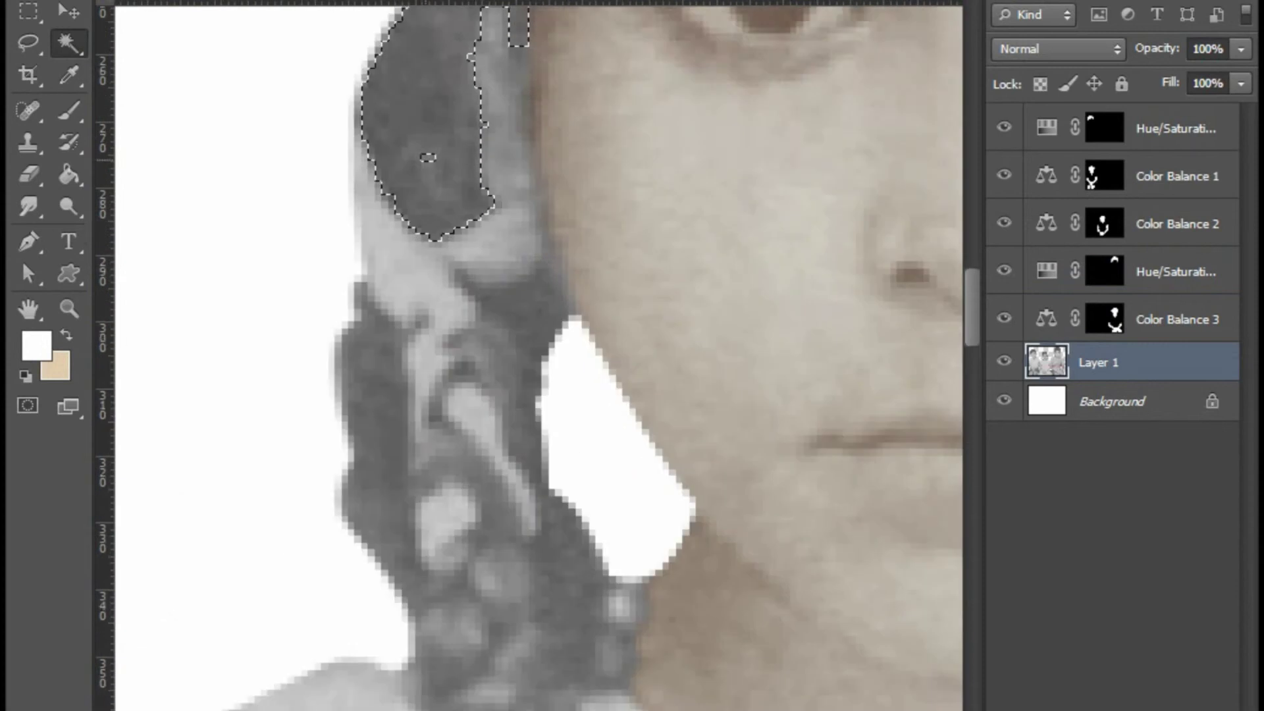
{"action": "scroll", "coordinate": [389, 461], "scroll_direction": "up", "scroll_amount": 1}
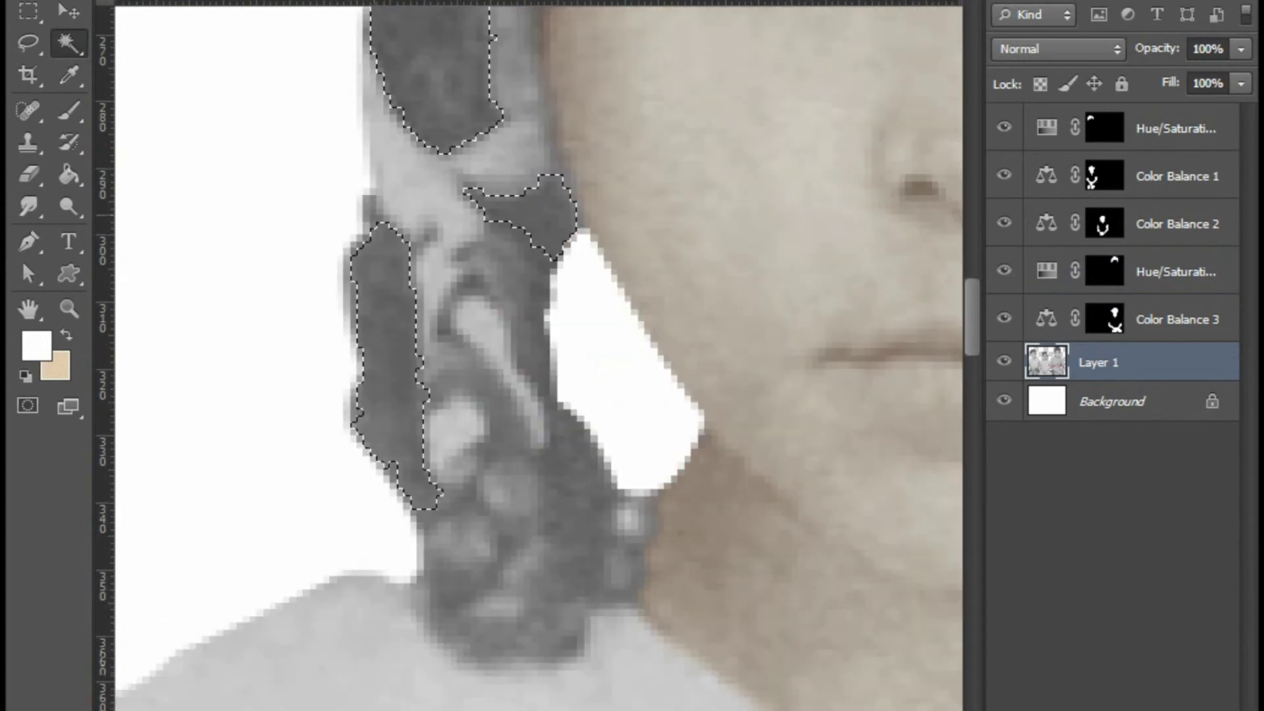
{"action": "scroll", "coordinate": [458, 225], "scroll_direction": "up", "scroll_amount": 1}
{"action": "scroll", "coordinate": [458, 225], "scroll_direction": "up", "scroll_amount": 1}
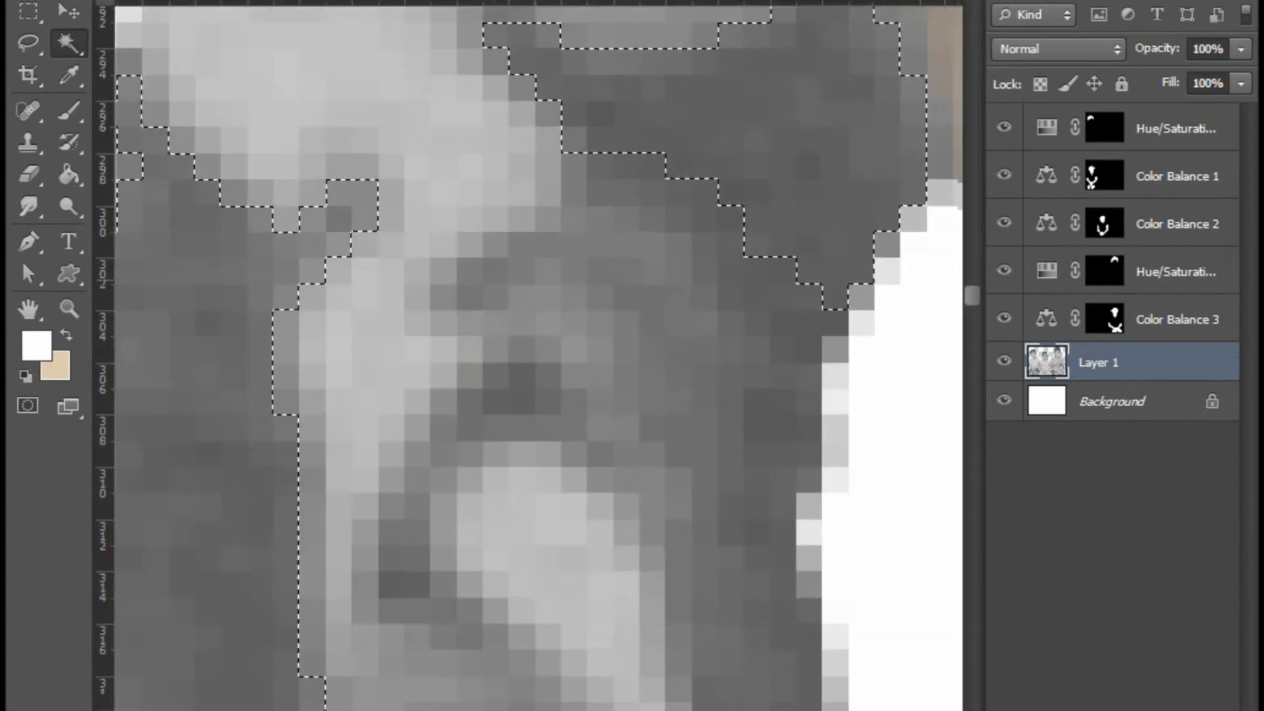
{"action": "scroll", "coordinate": [458, 225], "scroll_direction": "down", "scroll_amount": 1}
{"action": "scroll", "coordinate": [457, 226], "scroll_direction": "down", "scroll_amount": 1}
{"action": "scroll", "coordinate": [649, 165], "scroll_direction": "up", "scroll_amount": 1}
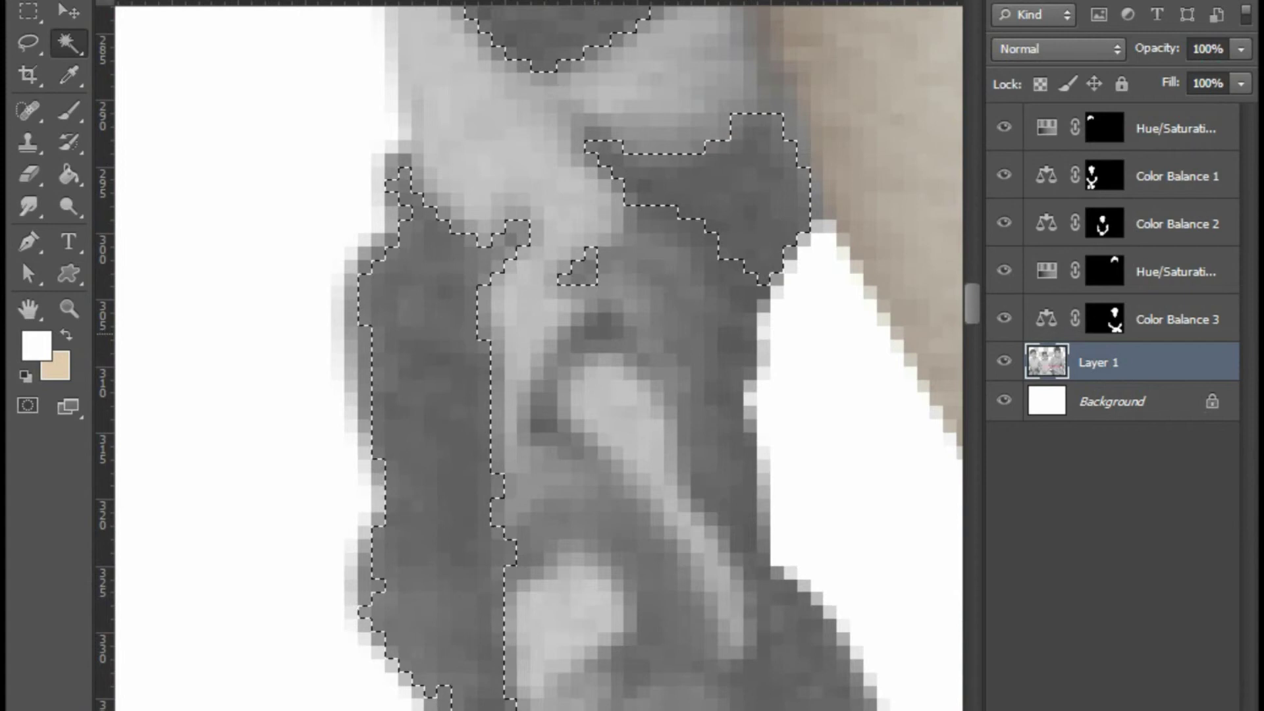
{"action": "scroll", "coordinate": [649, 165], "scroll_direction": "up", "scroll_amount": 1}
{"action": "scroll", "coordinate": [649, 165], "scroll_direction": "down", "scroll_amount": 1}
{"action": "scroll", "coordinate": [572, 174], "scroll_direction": "down", "scroll_amount": 2}
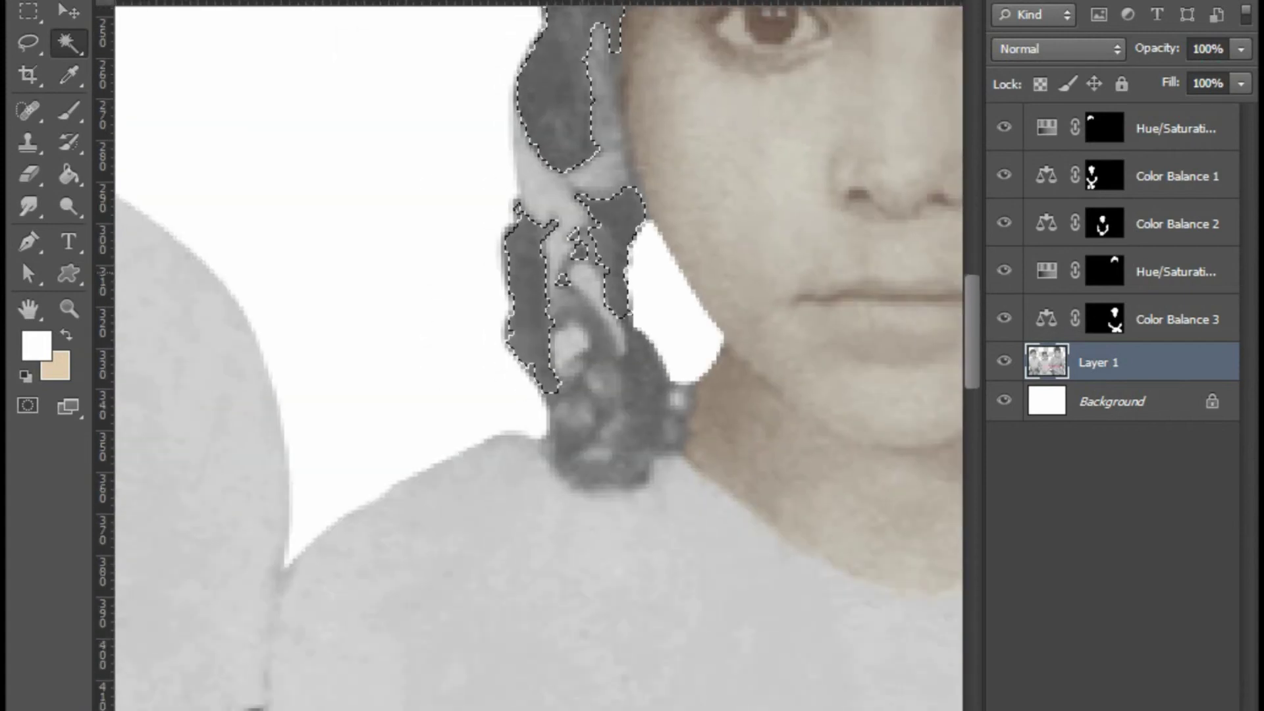
{"action": "scroll", "coordinate": [558, 305], "scroll_direction": "up", "scroll_amount": 3}
{"action": "scroll", "coordinate": [558, 304], "scroll_direction": "down", "scroll_amount": 2}
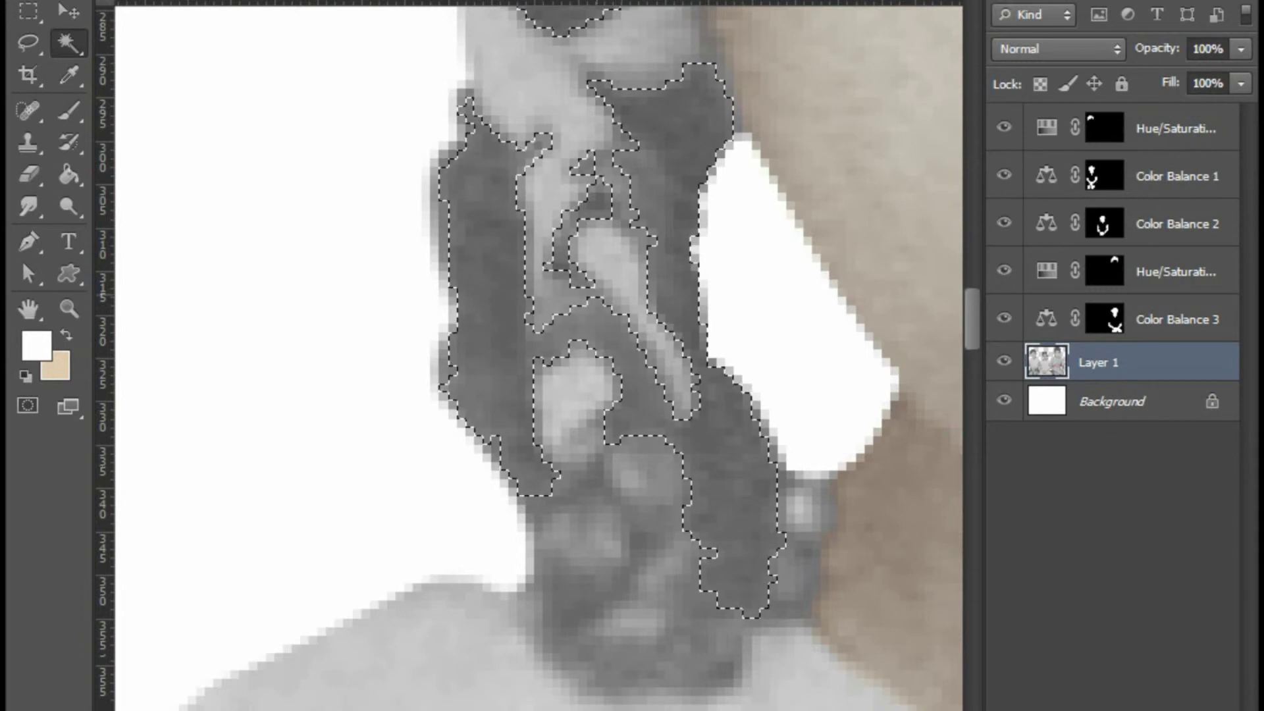
{"action": "scroll", "coordinate": [666, 461], "scroll_direction": "down", "scroll_amount": 1}
{"action": "scroll", "coordinate": [665, 461], "scroll_direction": "up", "scroll_amount": 1}
{"action": "scroll", "coordinate": [665, 461], "scroll_direction": "up", "scroll_amount": 2}
{"action": "scroll", "coordinate": [666, 461], "scroll_direction": "up", "scroll_amount": 1}
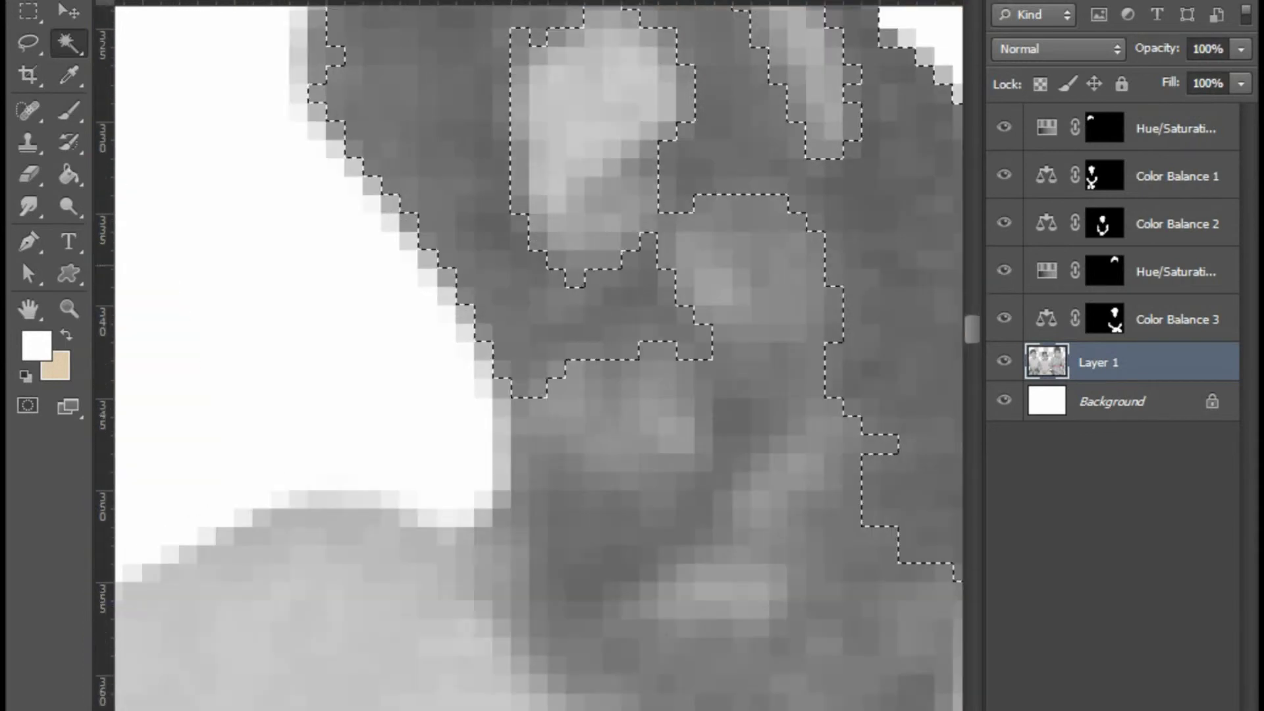
{"action": "scroll", "coordinate": [666, 461], "scroll_direction": "down", "scroll_amount": 2}
{"action": "scroll", "coordinate": [665, 461], "scroll_direction": "down", "scroll_amount": 2}
{"action": "scroll", "coordinate": [666, 461], "scroll_direction": "up", "scroll_amount": 1}
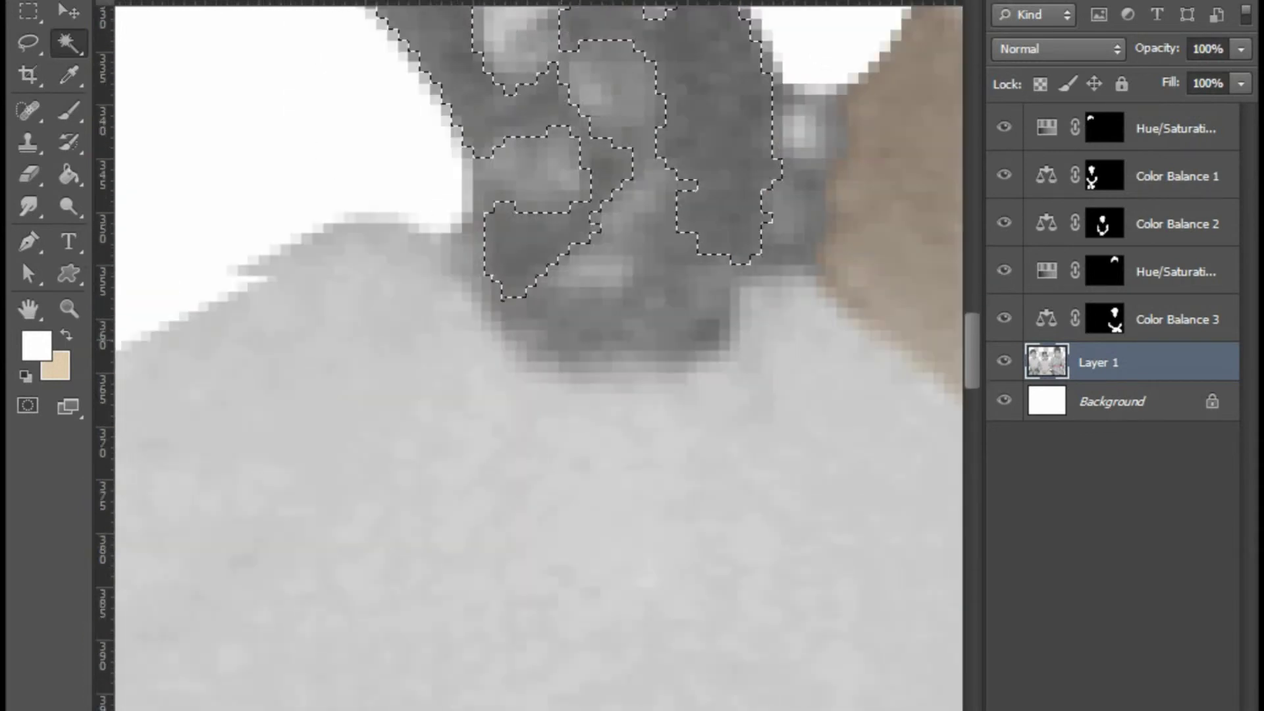
{"action": "scroll", "coordinate": [665, 461], "scroll_direction": "down", "scroll_amount": 2}
{"action": "scroll", "coordinate": [665, 461], "scroll_direction": "down", "scroll_amount": 1}
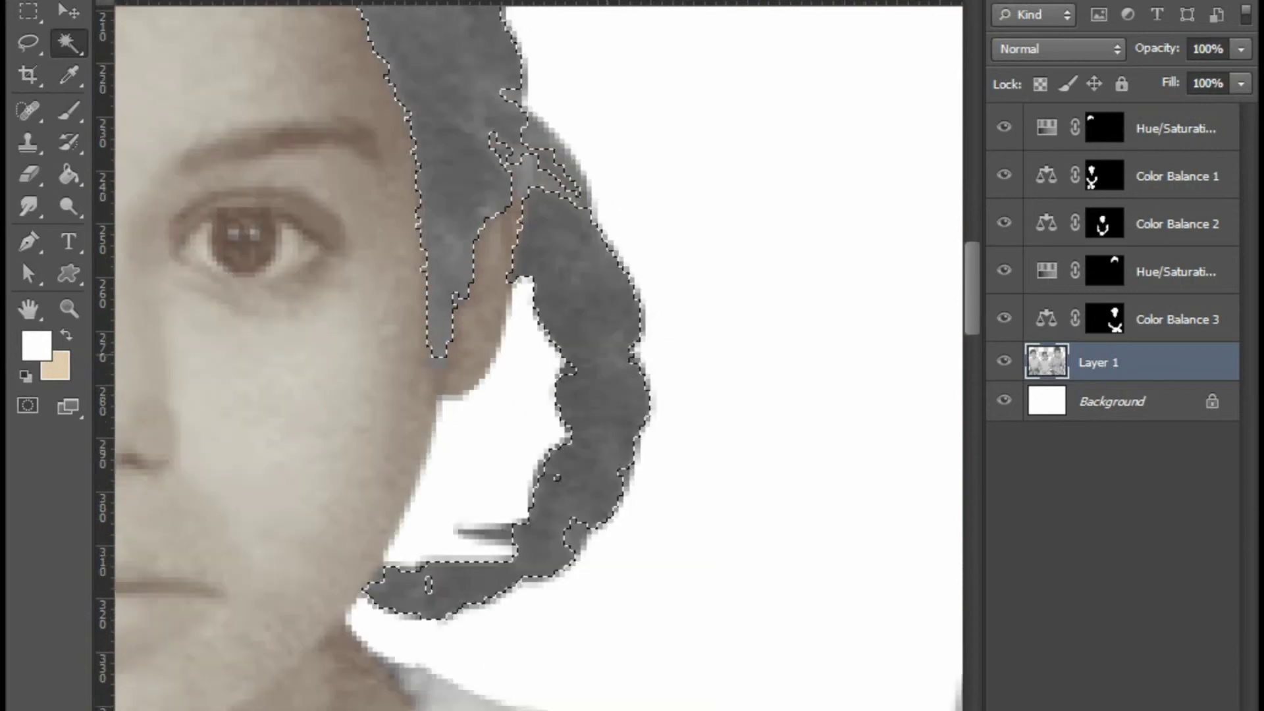
{"action": "scroll", "coordinate": [488, 593], "scroll_direction": "down", "scroll_amount": 1}
{"action": "scroll", "coordinate": [487, 592], "scroll_direction": "up", "scroll_amount": 2}
{"action": "scroll", "coordinate": [487, 593], "scroll_direction": "up", "scroll_amount": 2}
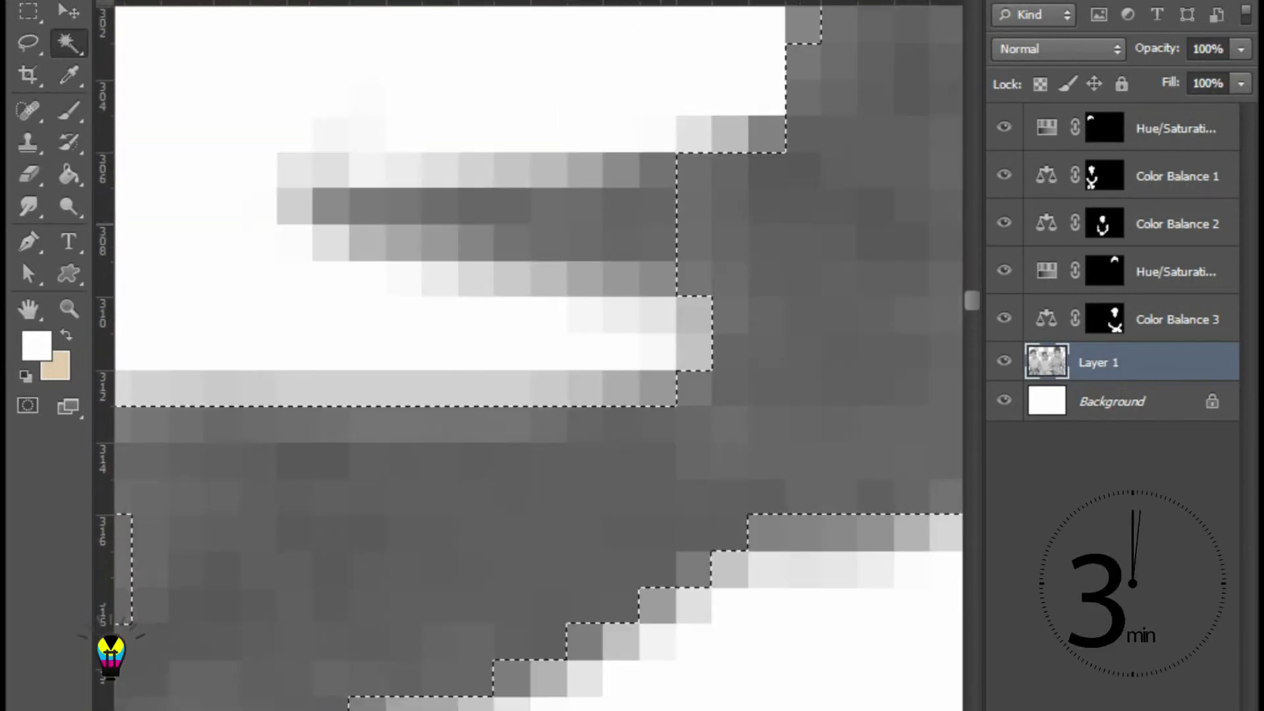
{"action": "scroll", "coordinate": [527, 355], "scroll_direction": "down", "scroll_amount": 1}
{"action": "scroll", "coordinate": [527, 355], "scroll_direction": "down", "scroll_amount": 1}
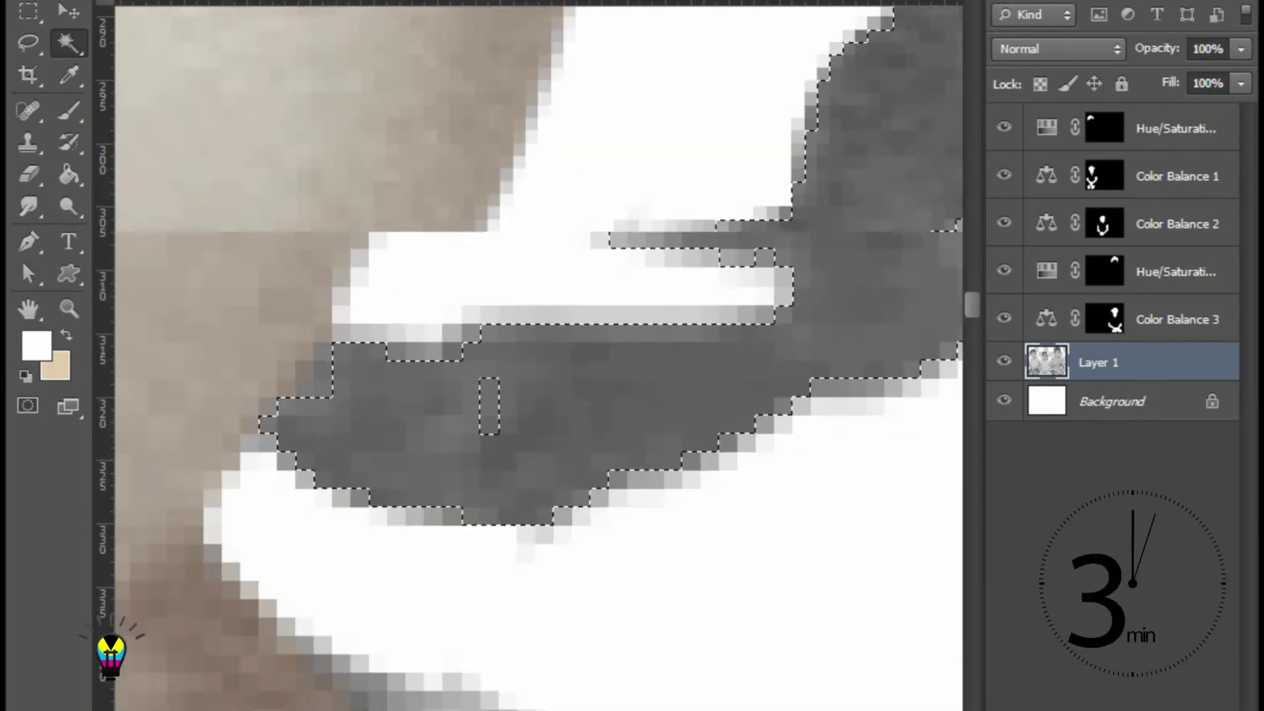
{"action": "scroll", "coordinate": [527, 356], "scroll_direction": "down", "scroll_amount": 1}
{"action": "scroll", "coordinate": [527, 356], "scroll_direction": "up", "scroll_amount": 1}
{"action": "scroll", "coordinate": [527, 356], "scroll_direction": "up", "scroll_amount": 1}
{"action": "scroll", "coordinate": [526, 355], "scroll_direction": "down", "scroll_amount": 1}
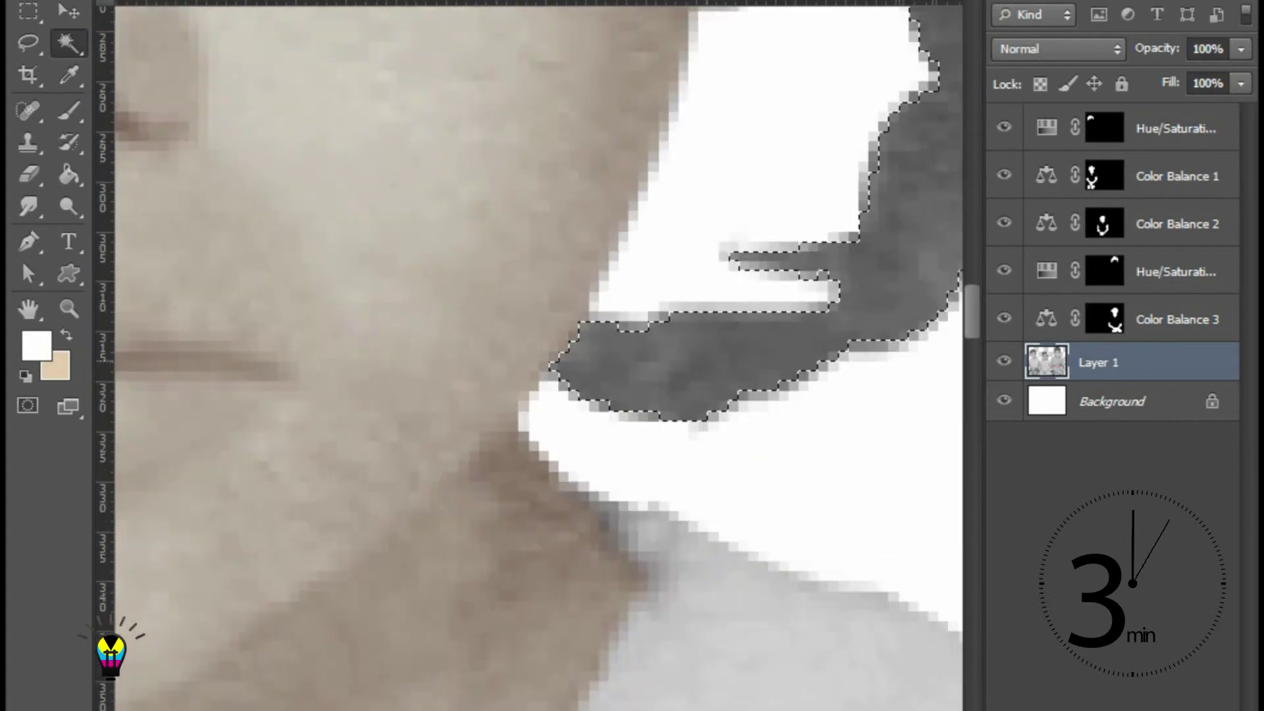
{"action": "scroll", "coordinate": [526, 355], "scroll_direction": "down", "scroll_amount": 2}
{"action": "scroll", "coordinate": [527, 356], "scroll_direction": "up", "scroll_amount": 1}
{"action": "scroll", "coordinate": [527, 356], "scroll_direction": "down", "scroll_amount": 1}
{"action": "scroll", "coordinate": [527, 356], "scroll_direction": "up", "scroll_amount": 1}
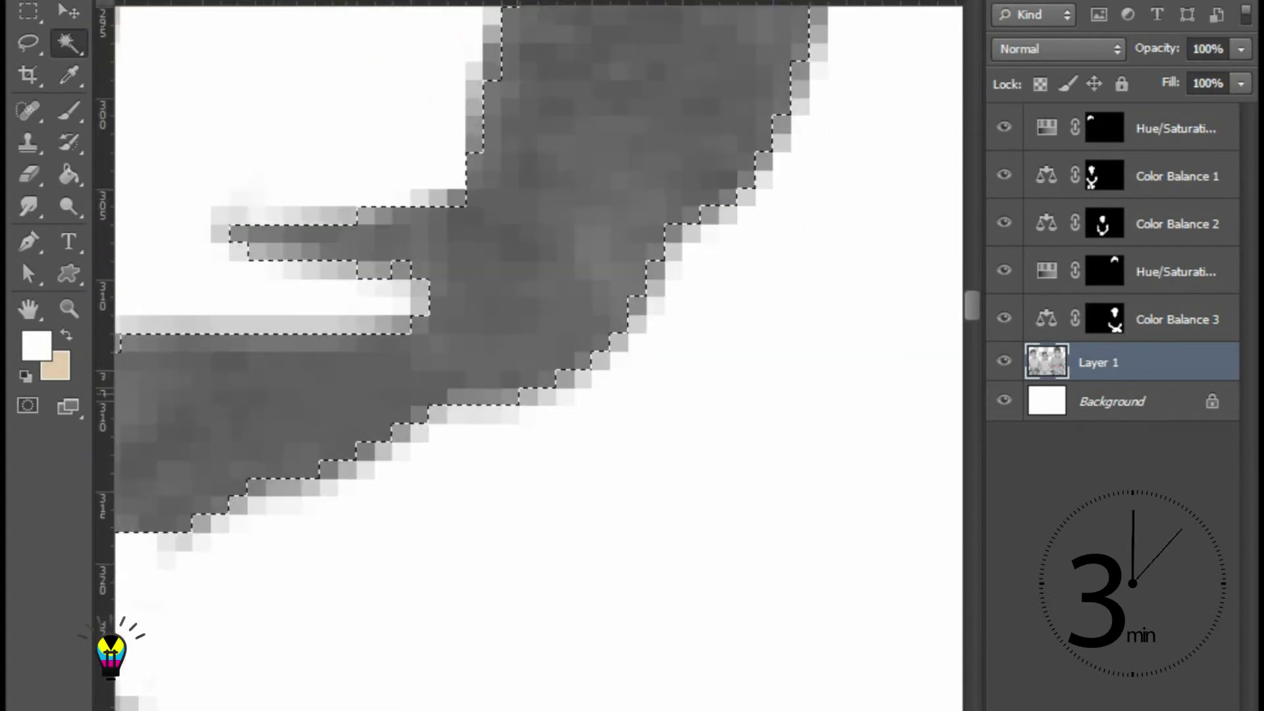
{"action": "scroll", "coordinate": [527, 355], "scroll_direction": "down", "scroll_amount": 2}
{"action": "scroll", "coordinate": [527, 356], "scroll_direction": "up", "scroll_amount": 2}
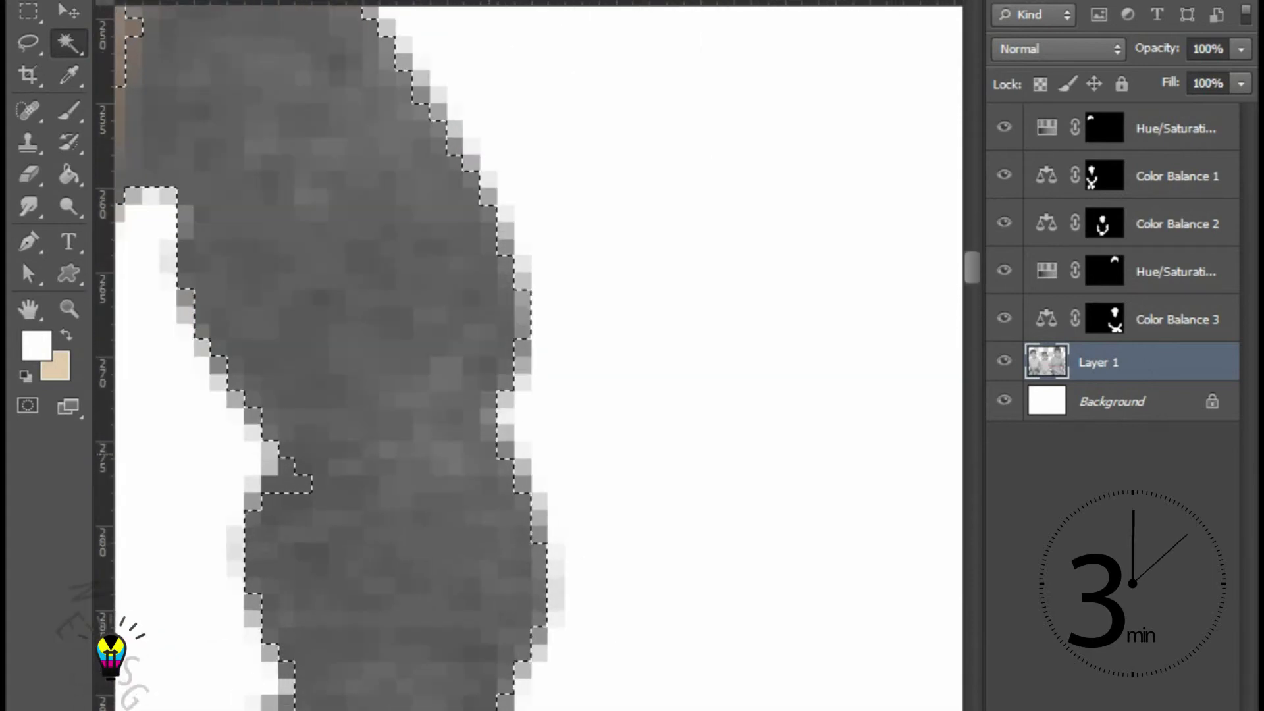
{"action": "scroll", "coordinate": [527, 356], "scroll_direction": "down", "scroll_amount": 2}
{"action": "scroll", "coordinate": [527, 355], "scroll_direction": "up", "scroll_amount": 1}
{"action": "scroll", "coordinate": [527, 356], "scroll_direction": "up", "scroll_amount": 1}
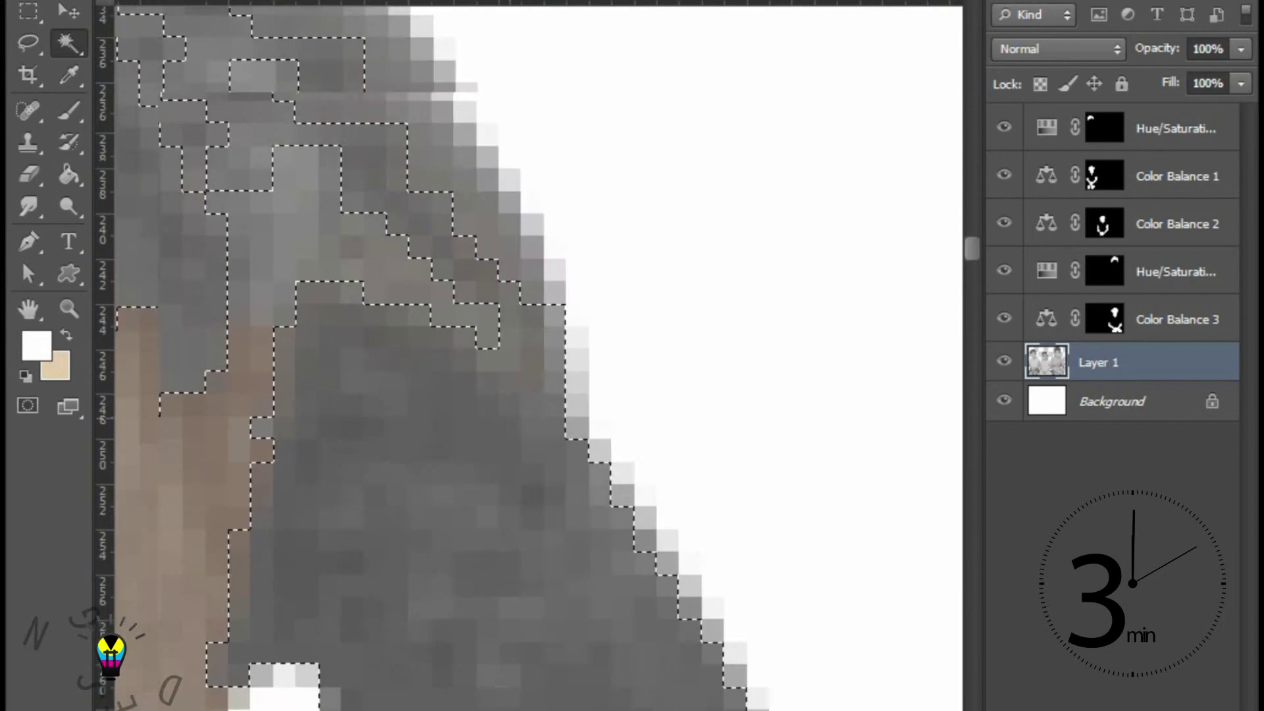
{"action": "scroll", "coordinate": [527, 355], "scroll_direction": "down", "scroll_amount": 1}
{"action": "scroll", "coordinate": [527, 355], "scroll_direction": "down", "scroll_amount": 1}
{"action": "scroll", "coordinate": [526, 356], "scroll_direction": "up", "scroll_amount": 1}
{"action": "scroll", "coordinate": [527, 356], "scroll_direction": "up", "scroll_amount": 1}
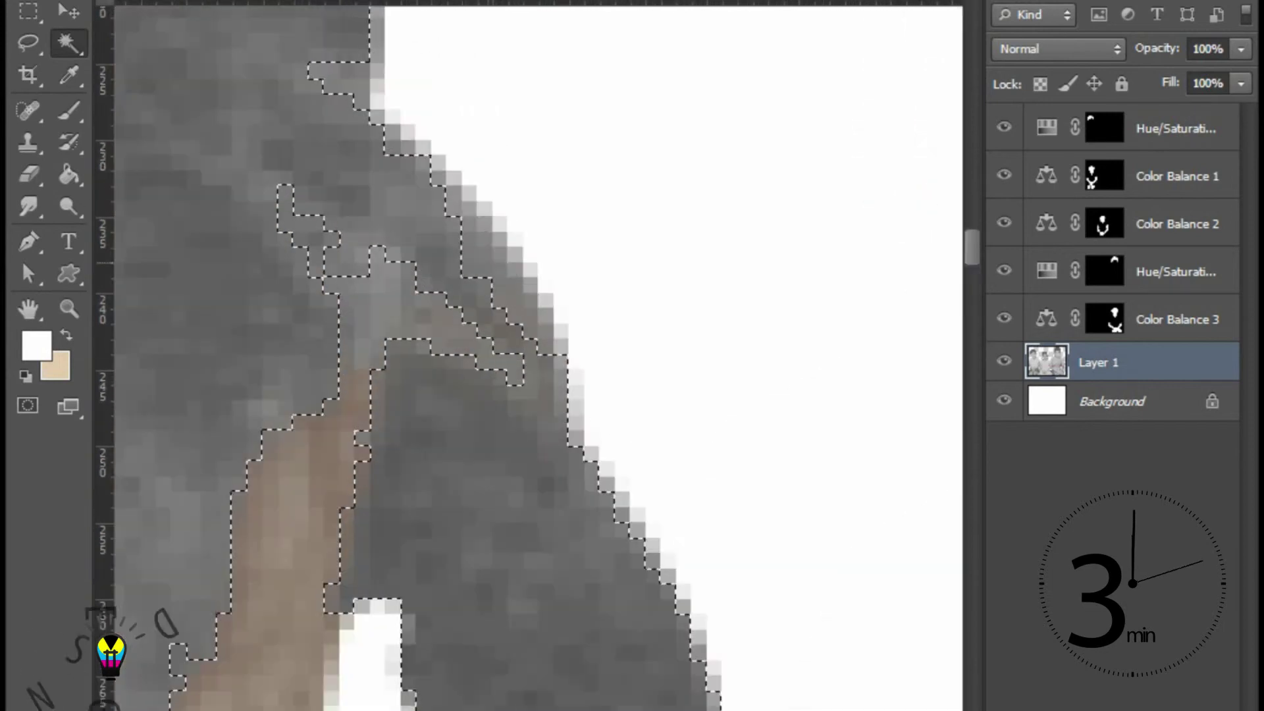
{"action": "scroll", "coordinate": [527, 356], "scroll_direction": "down", "scroll_amount": 2}
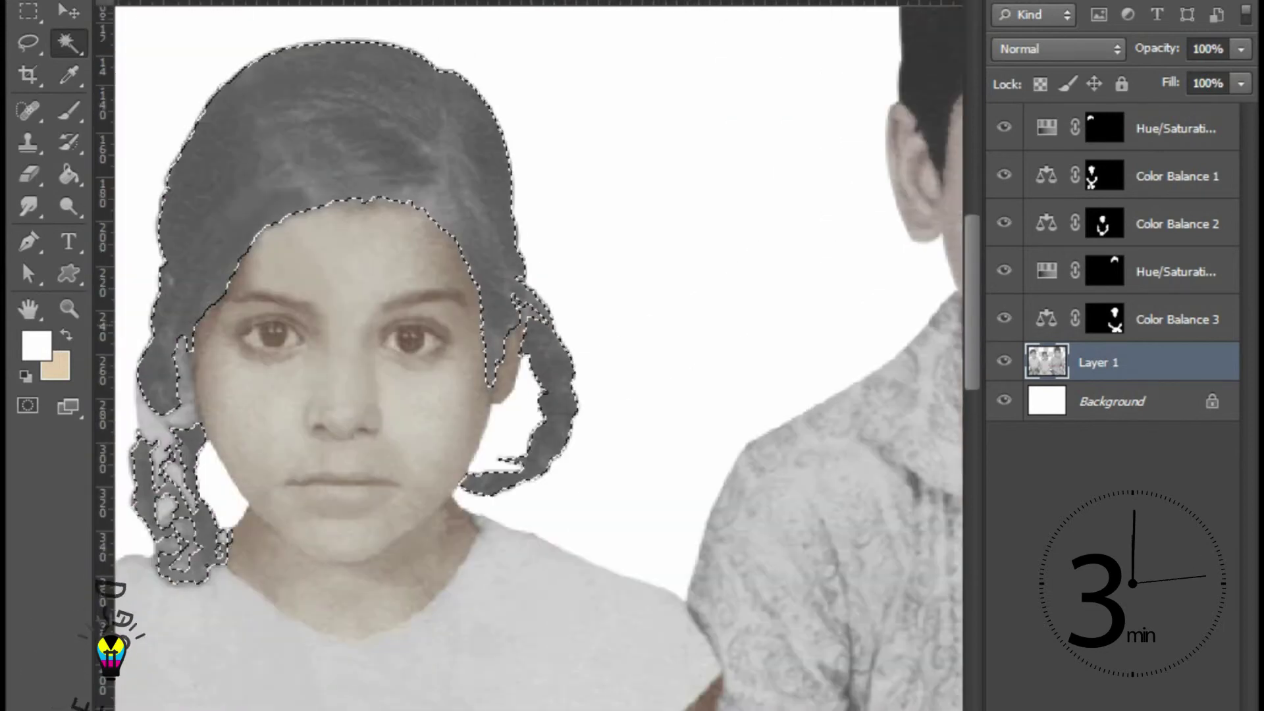
{"action": "scroll", "coordinate": [527, 356], "scroll_direction": "up", "scroll_amount": 2}
{"action": "scroll", "coordinate": [527, 356], "scroll_direction": "down", "scroll_amount": 1}
{"action": "scroll", "coordinate": [527, 355], "scroll_direction": "up", "scroll_amount": 1}
{"action": "scroll", "coordinate": [527, 355], "scroll_direction": "up", "scroll_amount": 2}
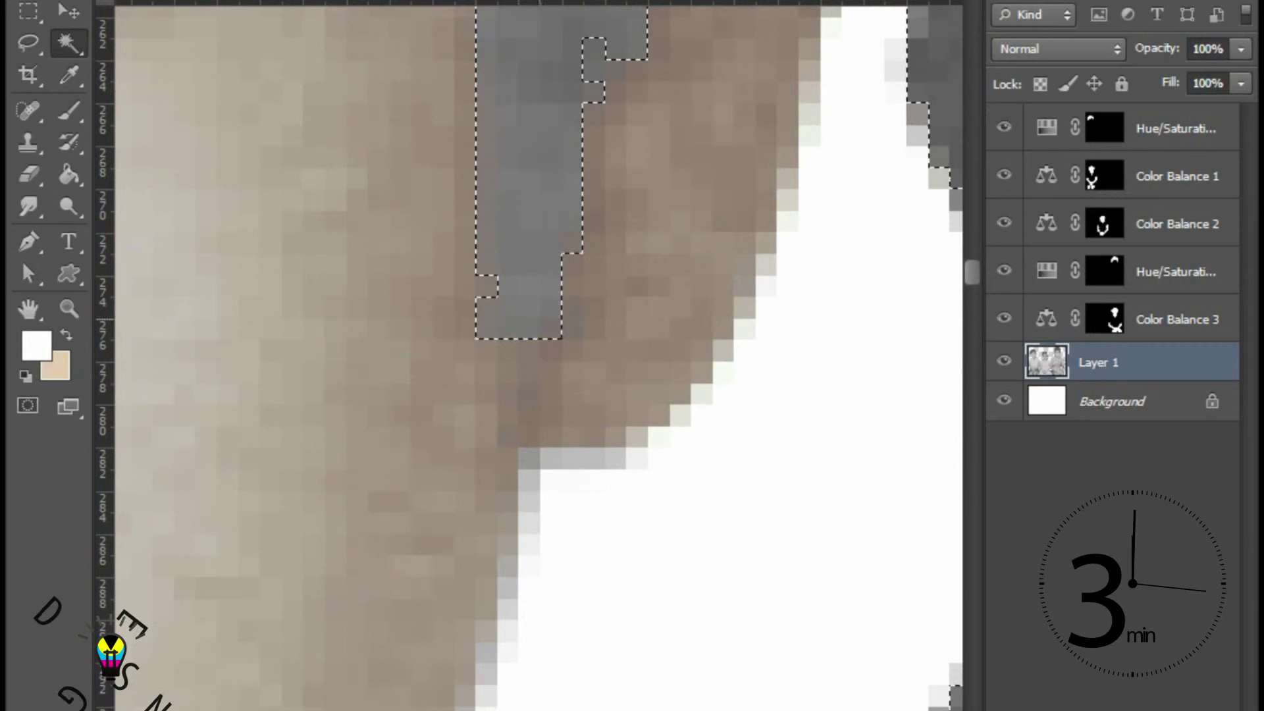
{"action": "scroll", "coordinate": [527, 355], "scroll_direction": "down", "scroll_amount": 2}
{"action": "scroll", "coordinate": [526, 356], "scroll_direction": "up", "scroll_amount": 1}
{"action": "scroll", "coordinate": [527, 356], "scroll_direction": "up", "scroll_amount": 2}
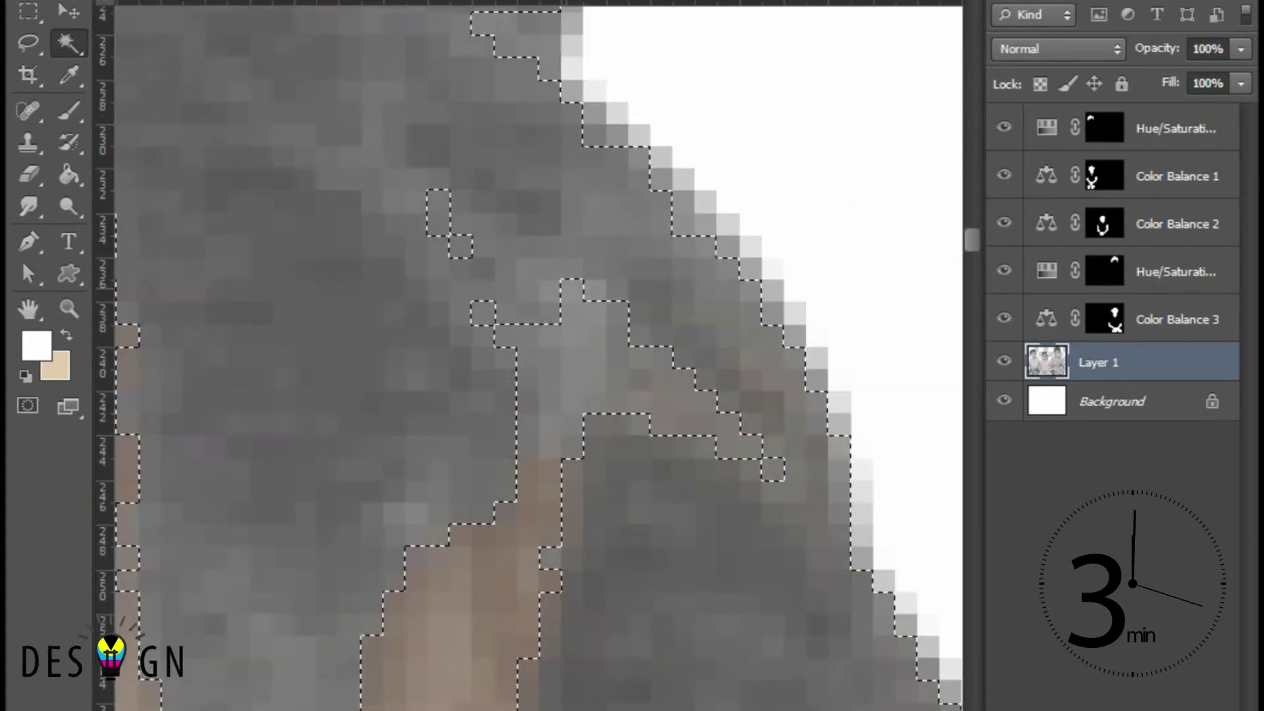
{"action": "scroll", "coordinate": [527, 355], "scroll_direction": "down", "scroll_amount": 2}
{"action": "scroll", "coordinate": [527, 355], "scroll_direction": "down", "scroll_amount": 1}
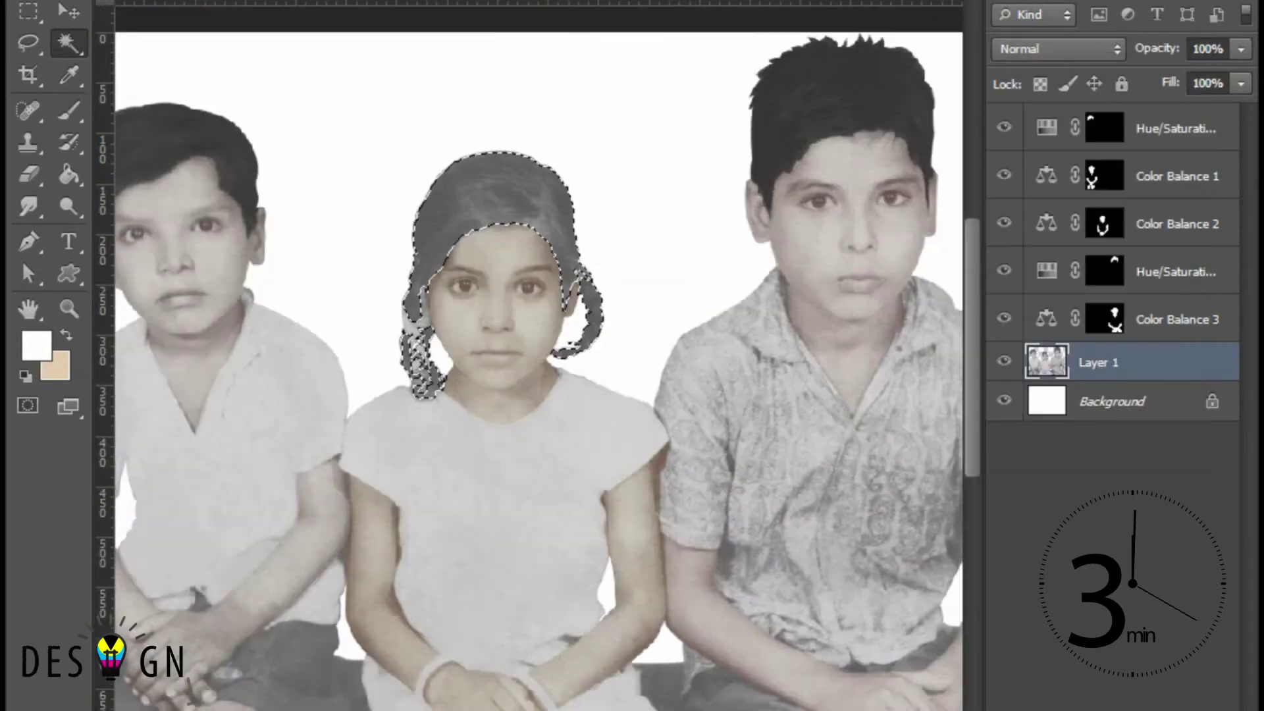
Add a Hue/Saturation layer to the girl's hair, setting Lightness to about -26
{"action": "left_click", "coordinate": [1119, 708]}
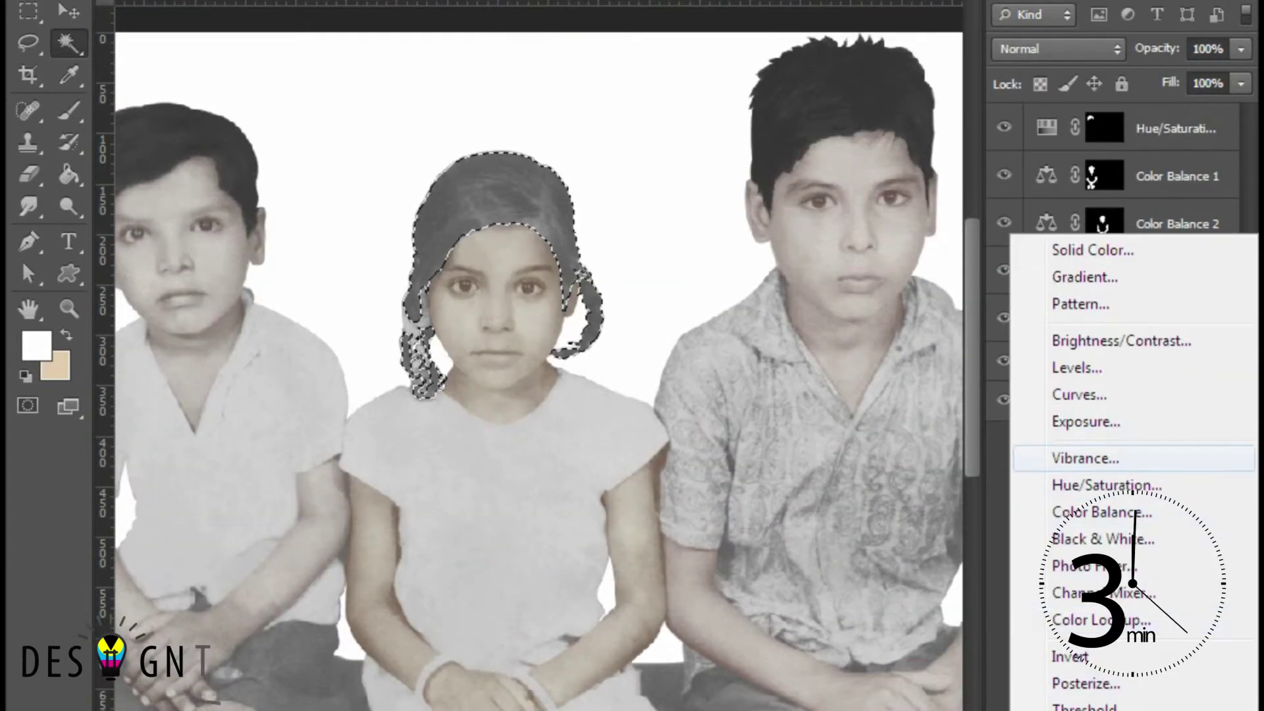
{"action": "left_click", "coordinate": [1106, 485]}
{"action": "left_click_drag", "start_coordinate": [1023, 314], "coordinate": [965, 315]}
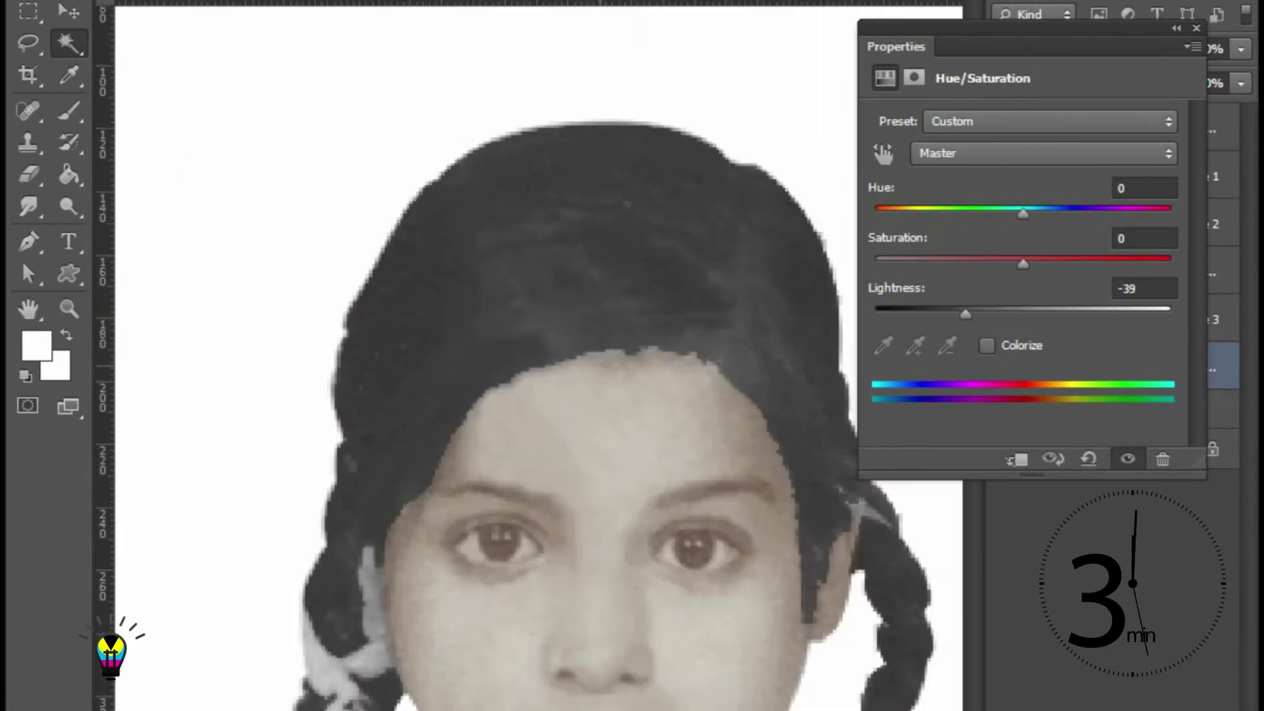
{"action": "key", "text": "ctrl+0"}
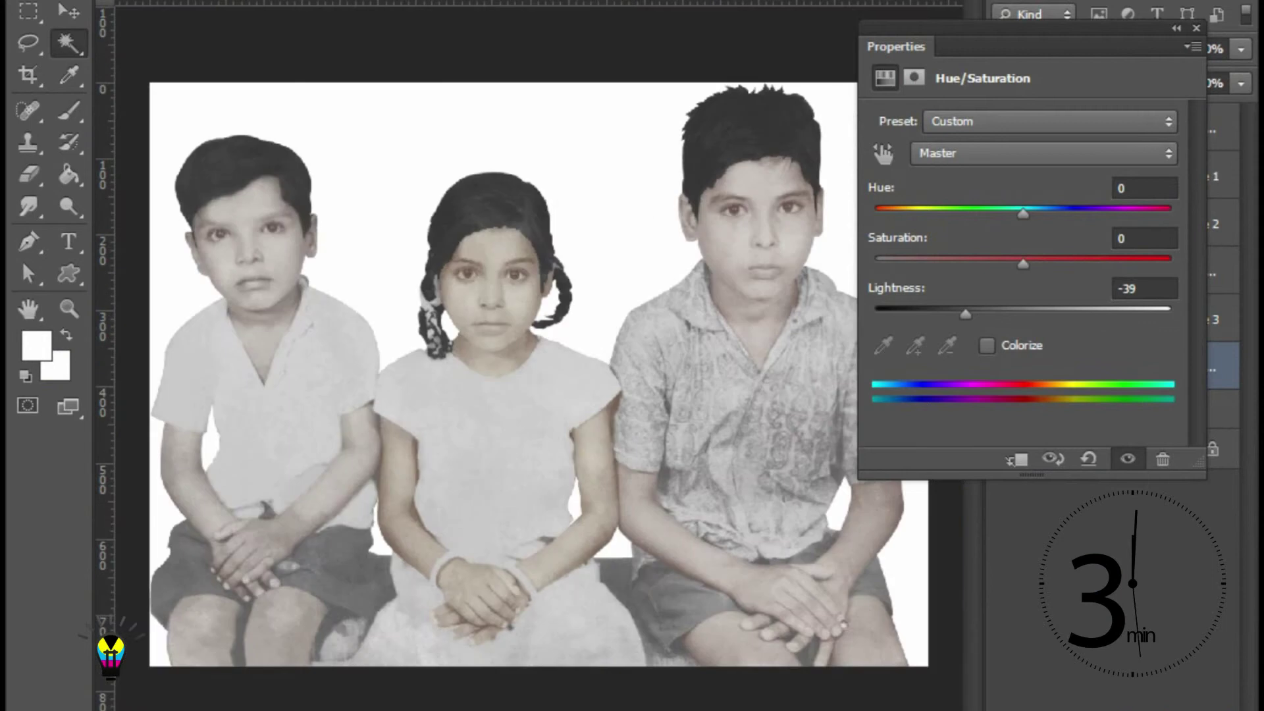
{"action": "left_click_drag", "start_coordinate": [966, 314], "coordinate": [980, 315]}
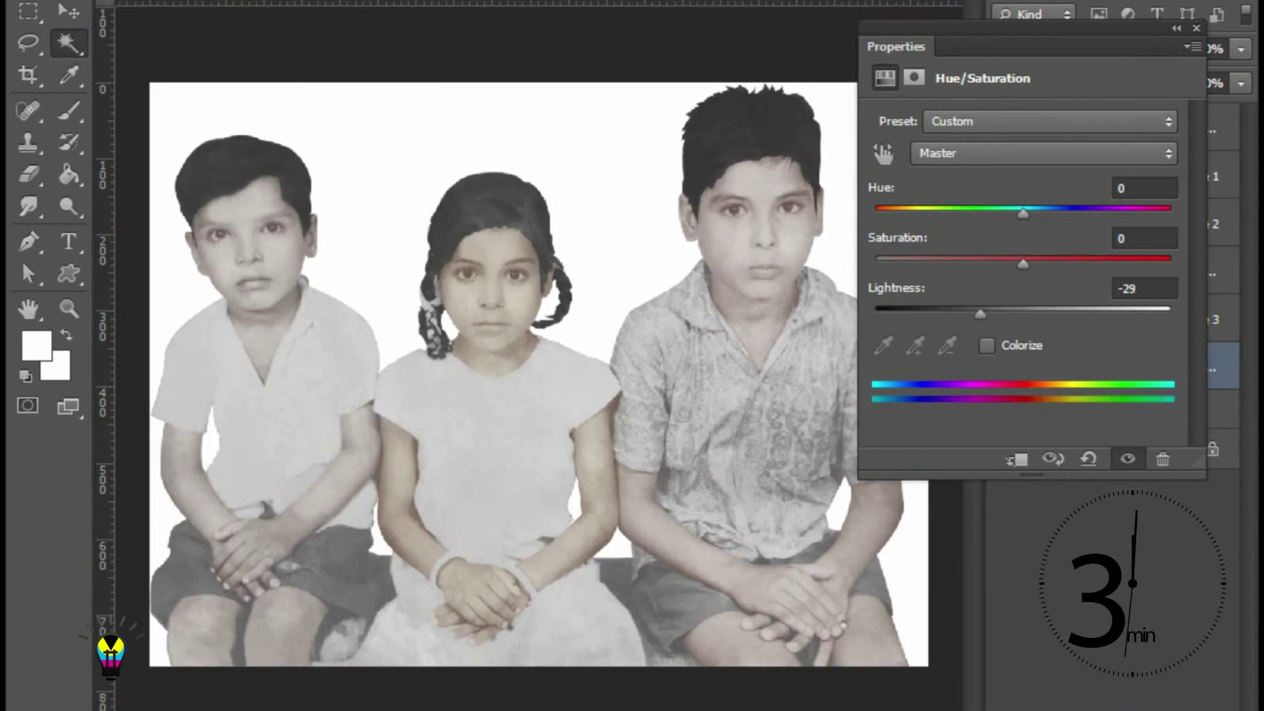
Preview Hue/Saturation presets on the hair, then darken Lightness to -60
{"action": "left_click", "coordinate": [1047, 121]}
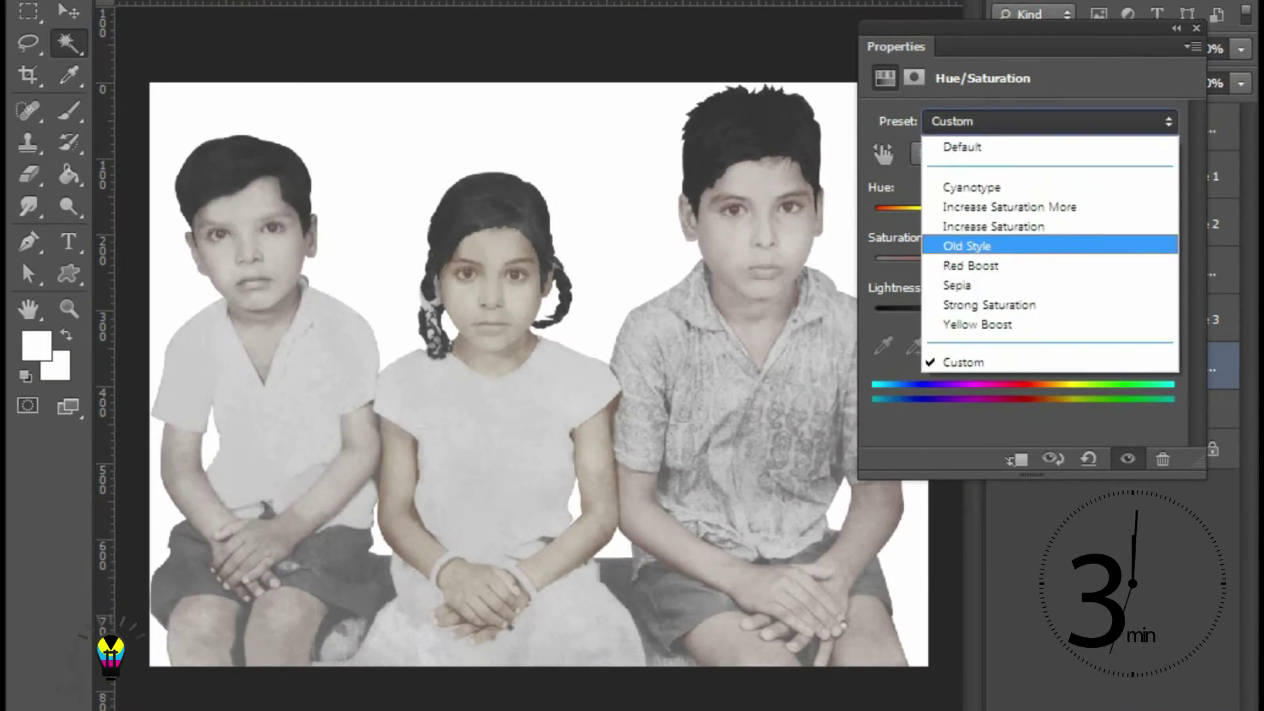
{"action": "key", "text": "Return"}
{"action": "key", "text": "Down"}
{"action": "key", "text": "Down"}
{"action": "key", "text": "Down"}
{"action": "key", "text": "Down"}
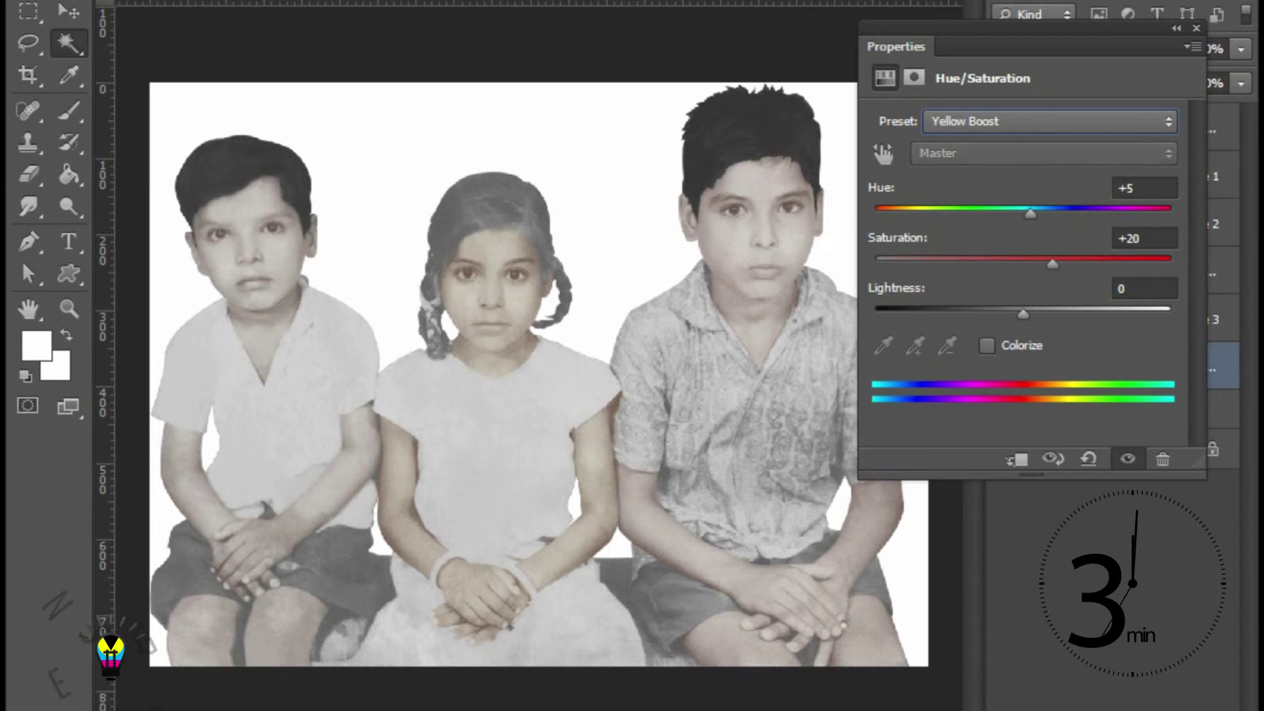
{"action": "key", "text": "Down"}
{"action": "key", "text": "Down"}
{"action": "key", "text": "Up"}
{"action": "key", "text": "Up"}
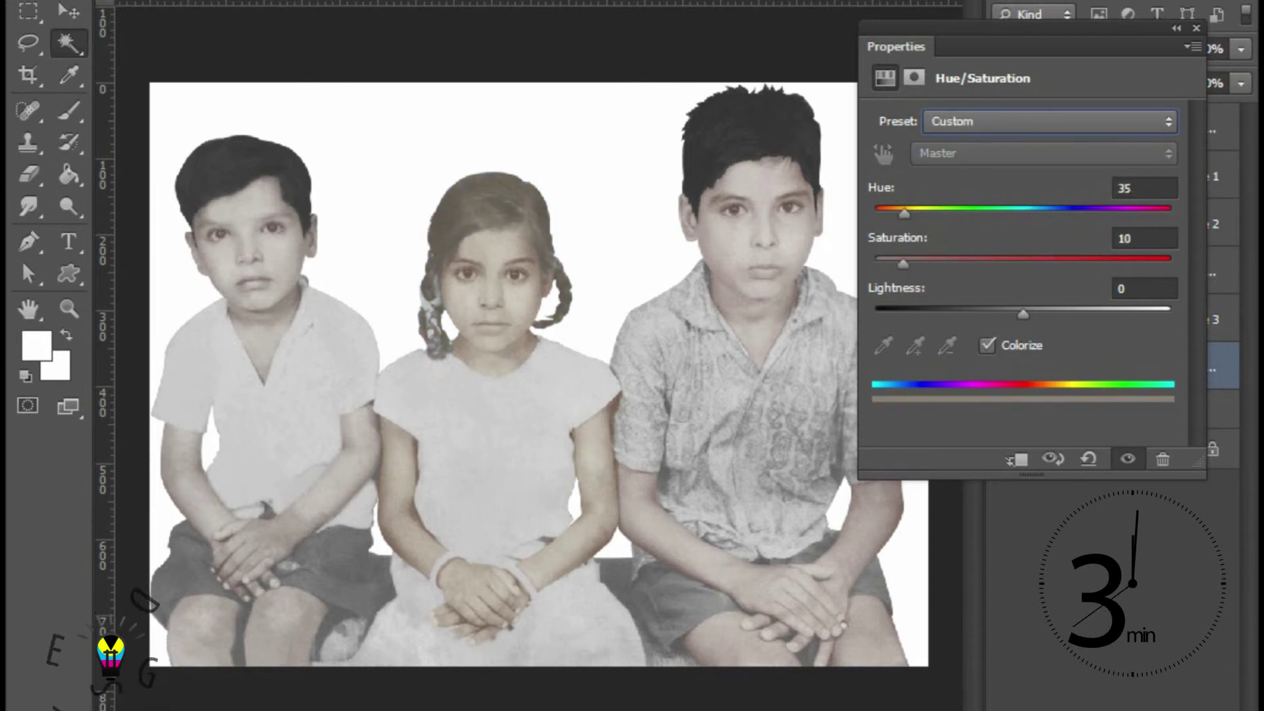
{"action": "left_click_drag", "start_coordinate": [1027, 314], "coordinate": [935, 314]}
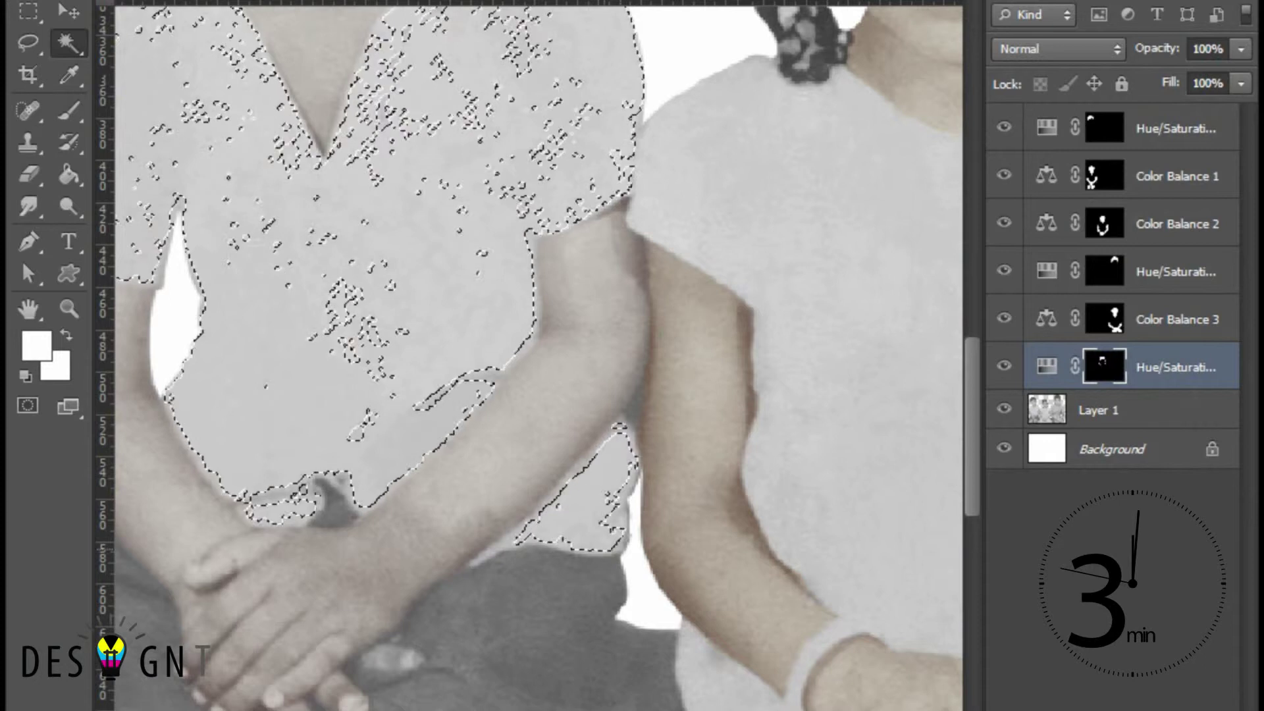
Add the lower part of the left boy's shirt to the Magic Wand selection, checking edges at several zoom levels
{"action": "left_click", "coordinate": [580, 494], "text": "shift"}
{"action": "scroll", "coordinate": [622, 587], "scroll_direction": "up", "scroll_amount": 3}
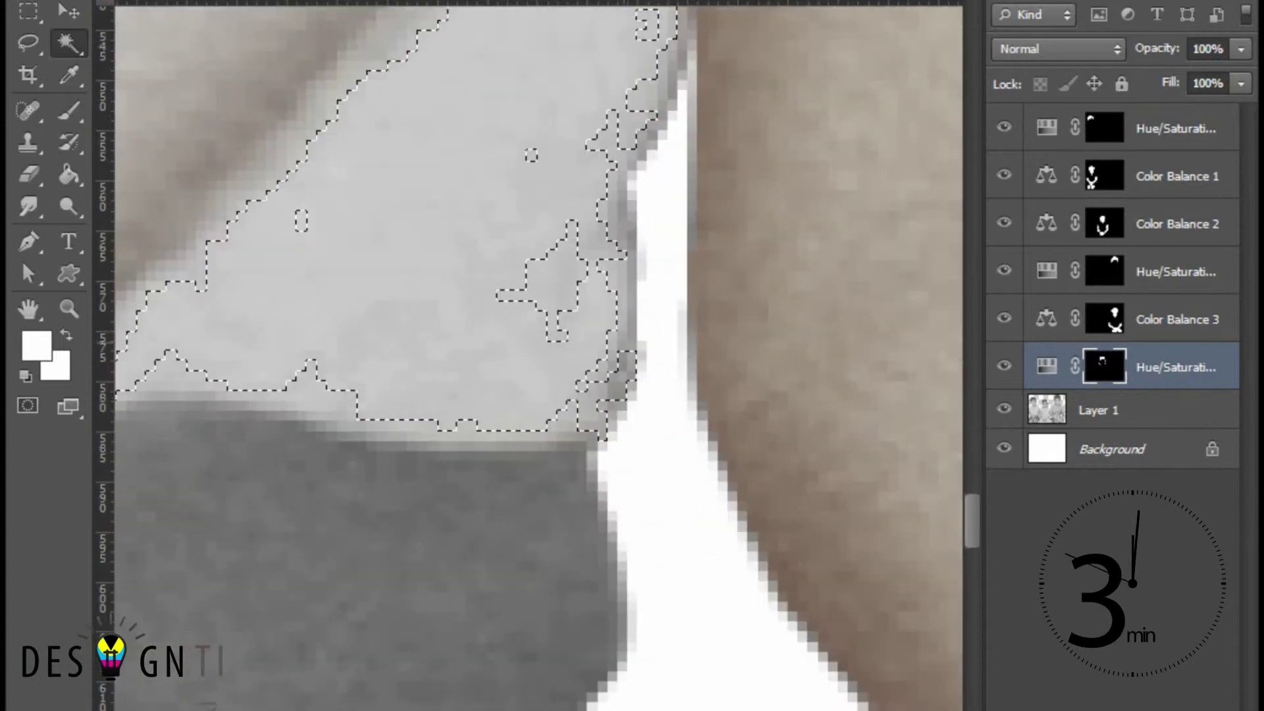
{"action": "key", "text": "ctrl+minus"}
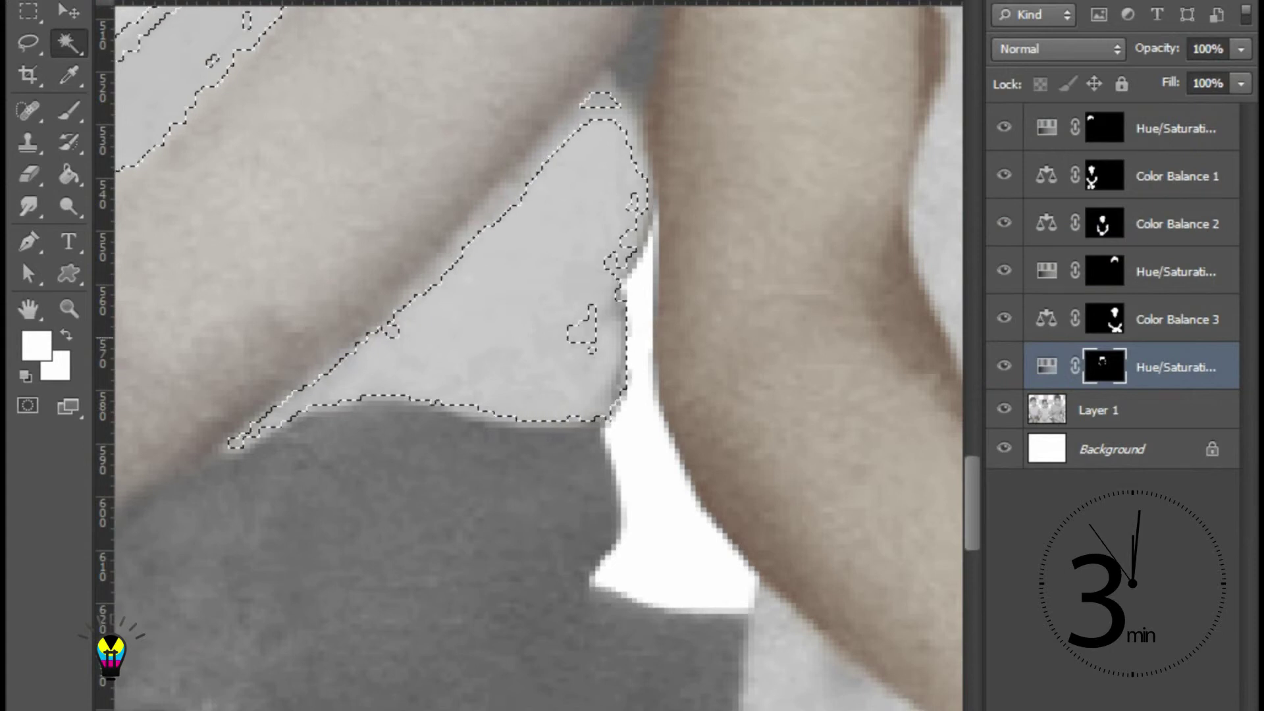
{"action": "key", "text": "ctrl+plus"}
{"action": "key", "text": "ctrl+plus"}
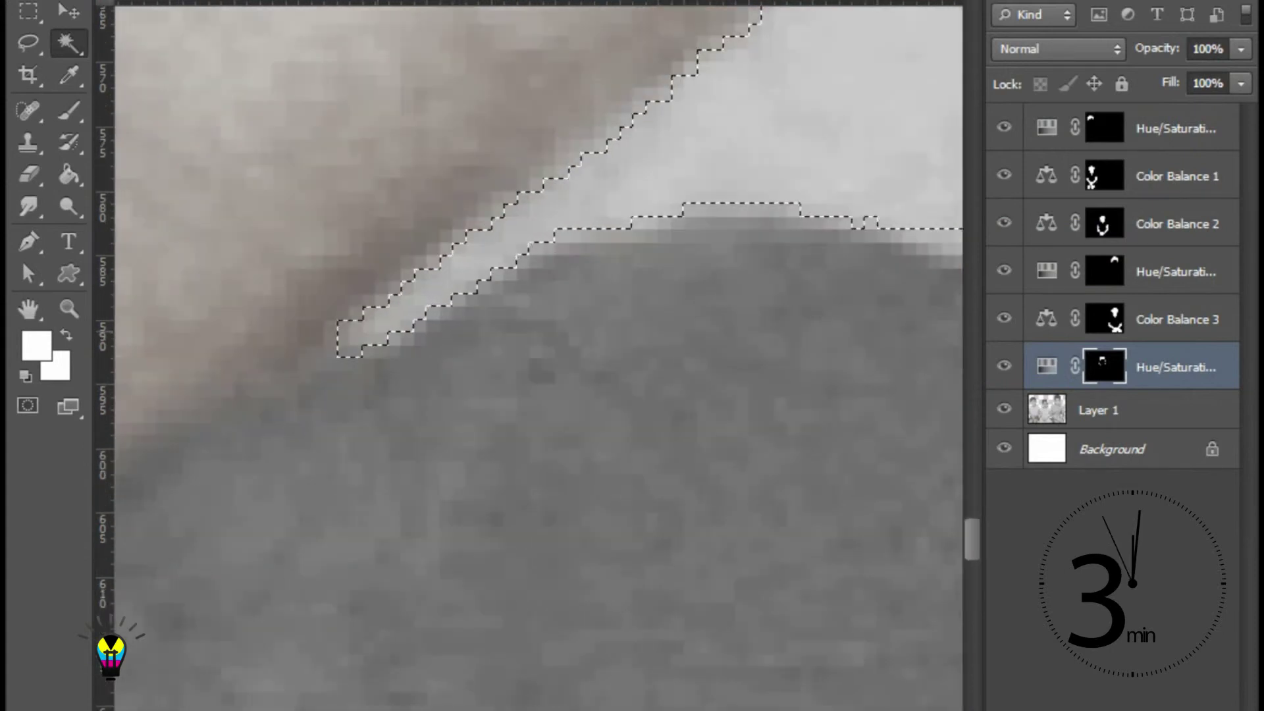
{"action": "key", "text": "ctrl+minus"}
{"action": "key", "text": "ctrl+minus"}
{"action": "key", "text": "ctrl+minus"}
{"action": "key", "text": "ctrl+plus"}
{"action": "key", "text": "ctrl+plus"}
{"action": "key", "text": "ctrl+plus"}
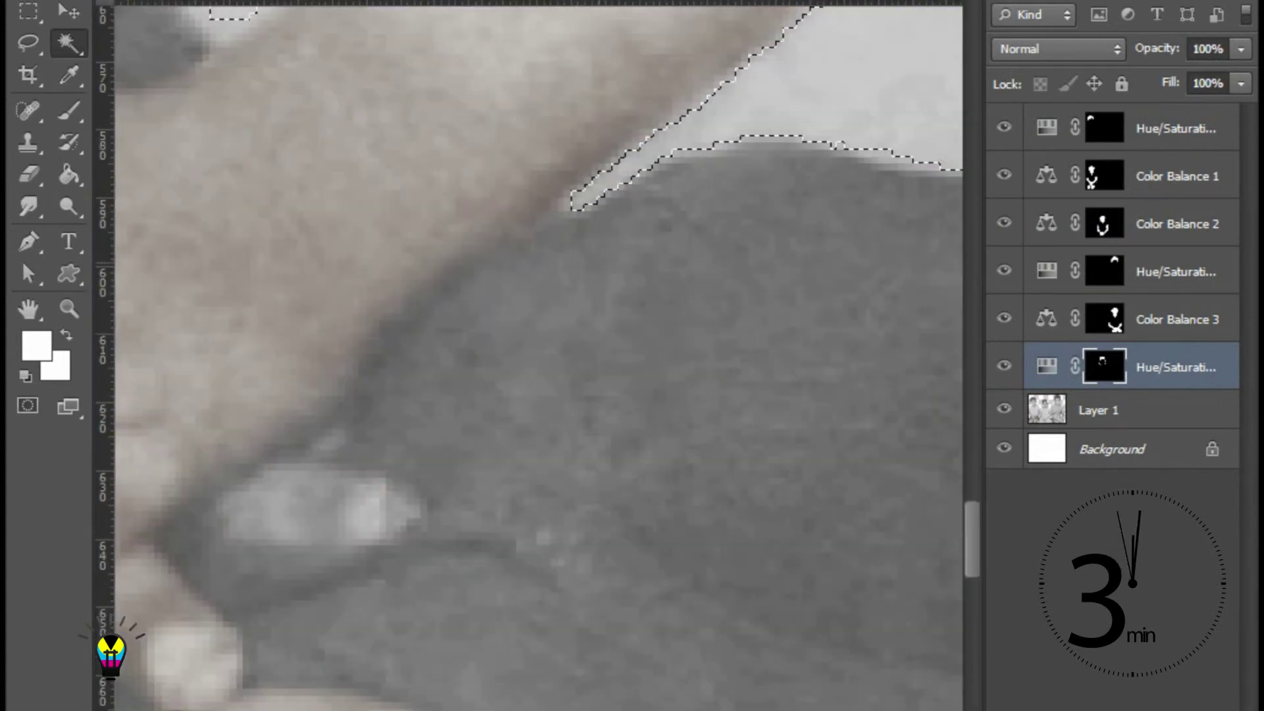
{"action": "key", "text": "ctrl+plus"}
{"action": "key", "text": "ctrl+plus"}
{"action": "key", "text": "ctrl+plus"}
{"action": "key", "text": "ctrl+plus"}
{"action": "key", "text": "ctrl+plus"}
{"action": "key", "text": "ctrl+plus"}
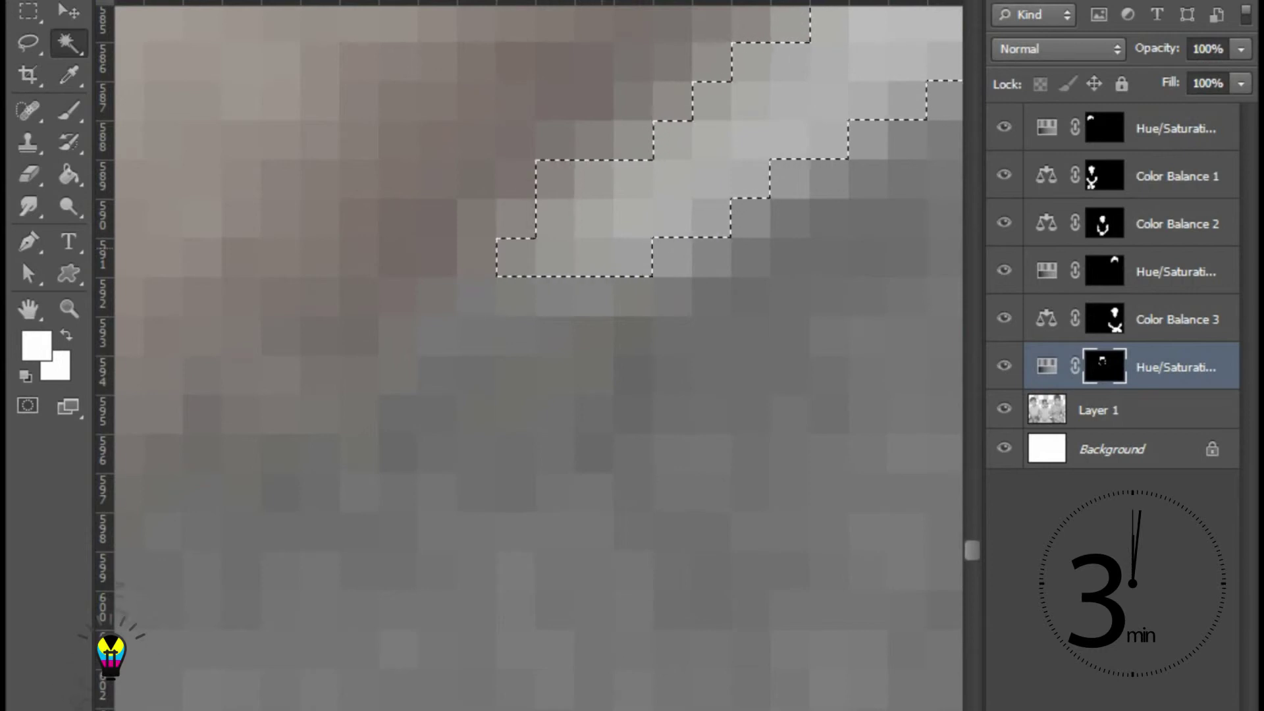
{"action": "key", "text": "ctrl+minus"}
{"action": "key", "text": "ctrl+minus"}
{"action": "key", "text": "ctrl+minus"}
{"action": "key", "text": "ctrl+minus"}
{"action": "key", "text": "ctrl+minus"}
{"action": "key", "text": "ctrl+minus"}
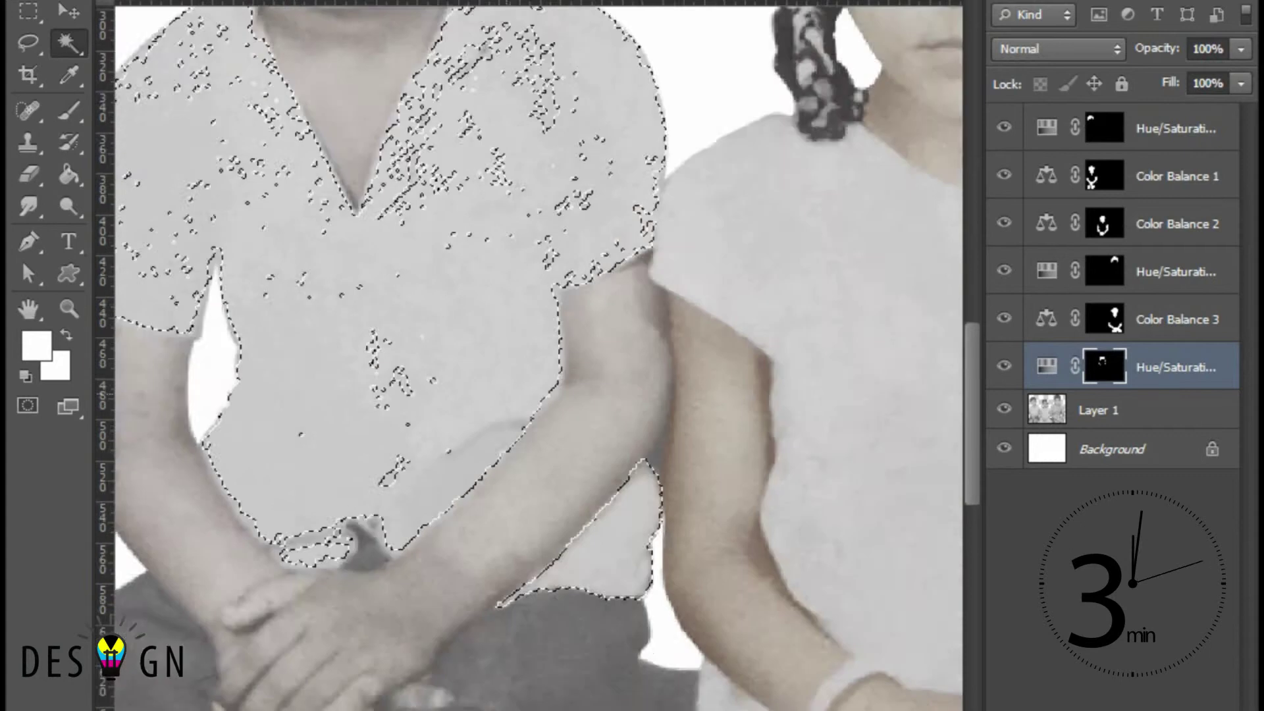
Switch to the Quick Selection tool and add the shirt's sleeve edge to the selection
{"action": "right_click", "coordinate": [69, 44]}
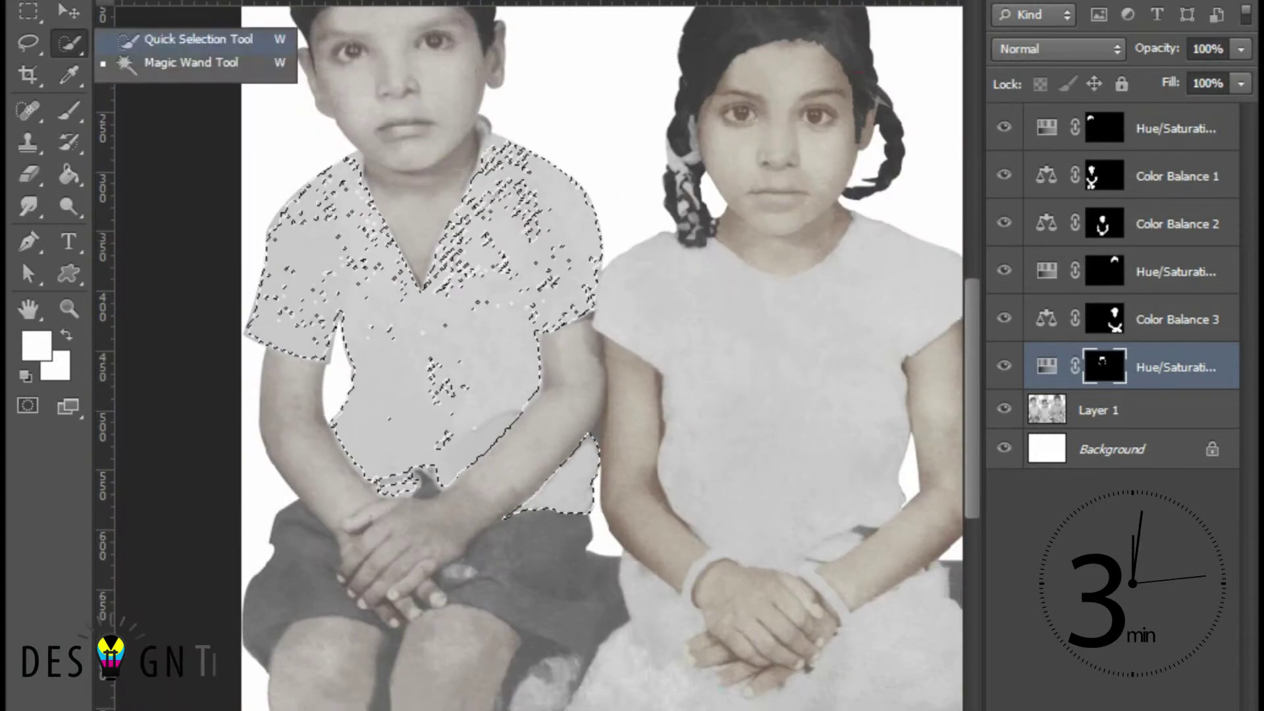
{"action": "left_click", "coordinate": [197, 39]}
{"action": "scroll", "coordinate": [574, 355], "scroll_direction": "down", "scroll_amount": 1}
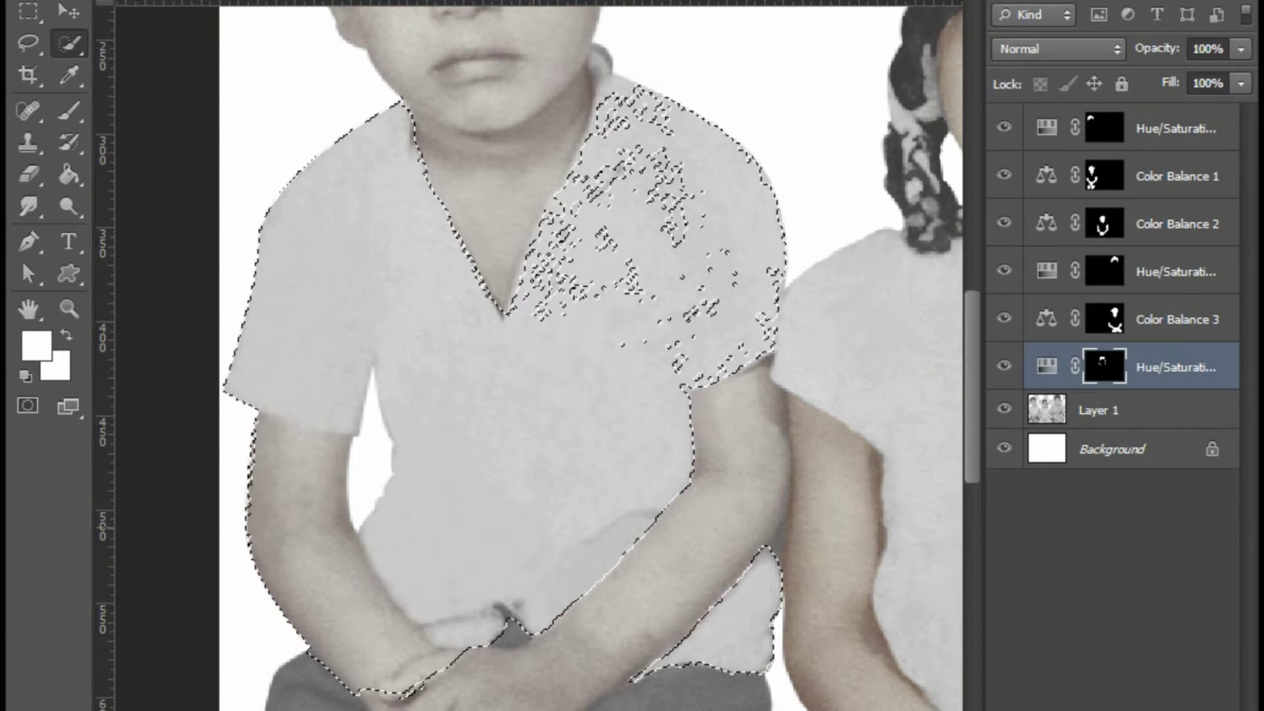
{"action": "scroll", "coordinate": [276, 623], "scroll_direction": "up", "scroll_amount": 2}
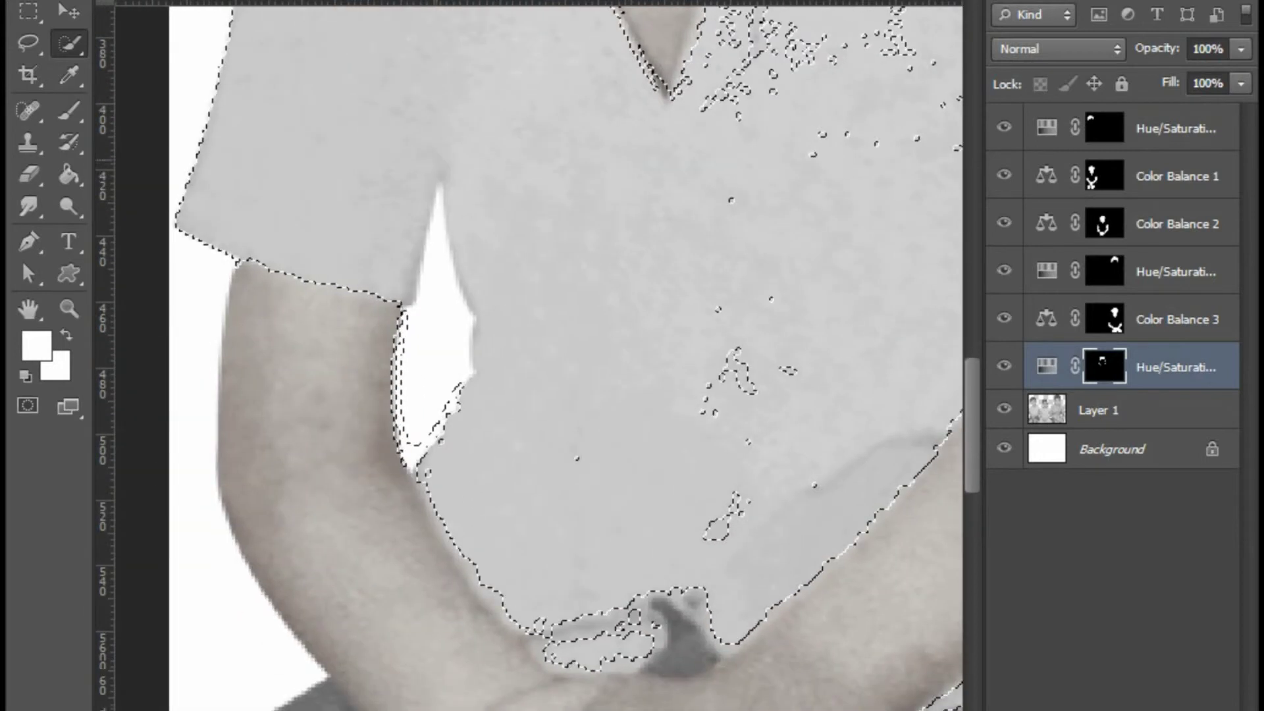
{"action": "left_click", "coordinate": [440, 166]}
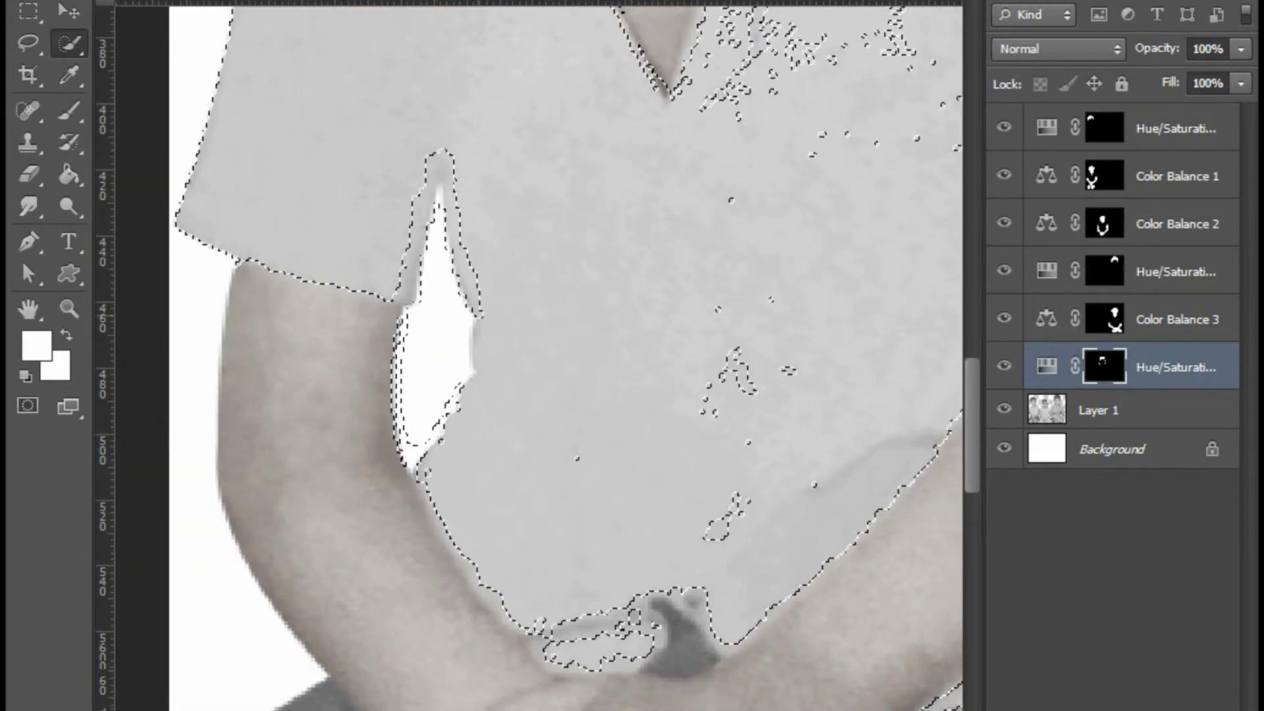
{"action": "scroll", "coordinate": [566, 355], "scroll_direction": "down", "scroll_amount": 2}
{"action": "scroll", "coordinate": [566, 356], "scroll_direction": "up", "scroll_amount": 2}
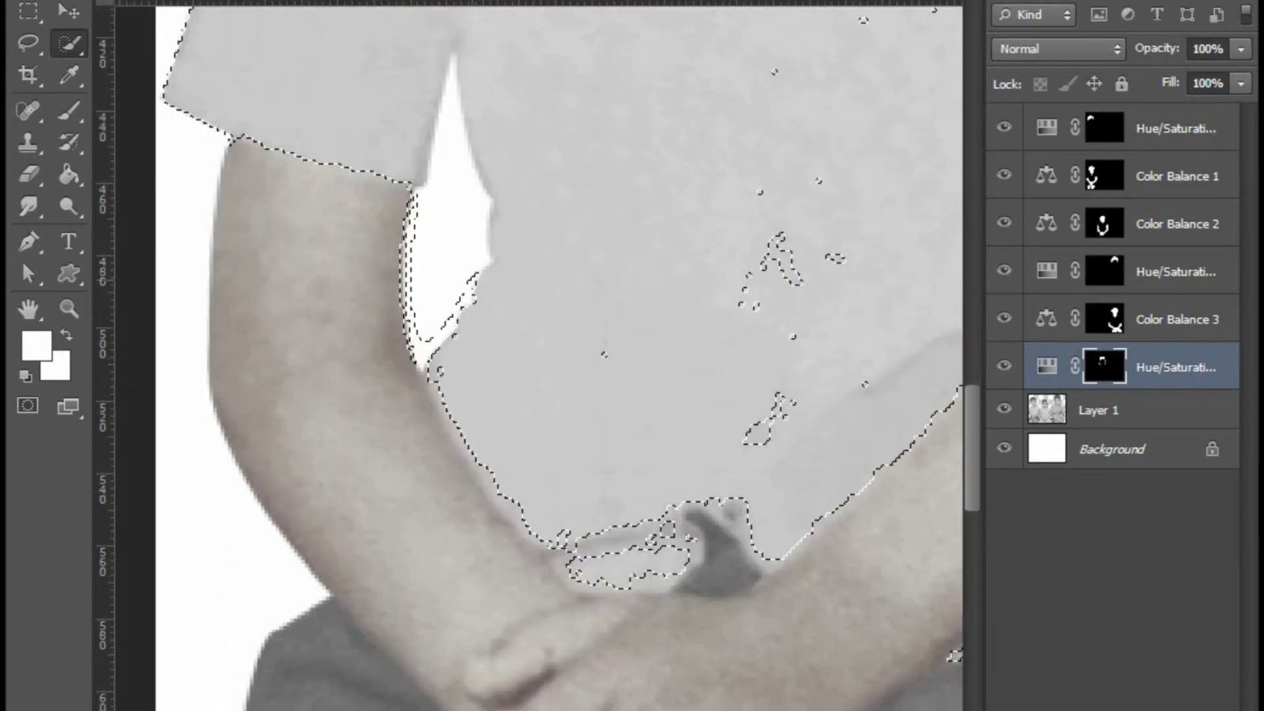
{"action": "scroll", "coordinate": [461, 329], "scroll_direction": "down", "scroll_amount": 1}
{"action": "scroll", "coordinate": [461, 329], "scroll_direction": "up", "scroll_amount": 1}
{"action": "scroll", "coordinate": [461, 329], "scroll_direction": "up", "scroll_amount": 1}
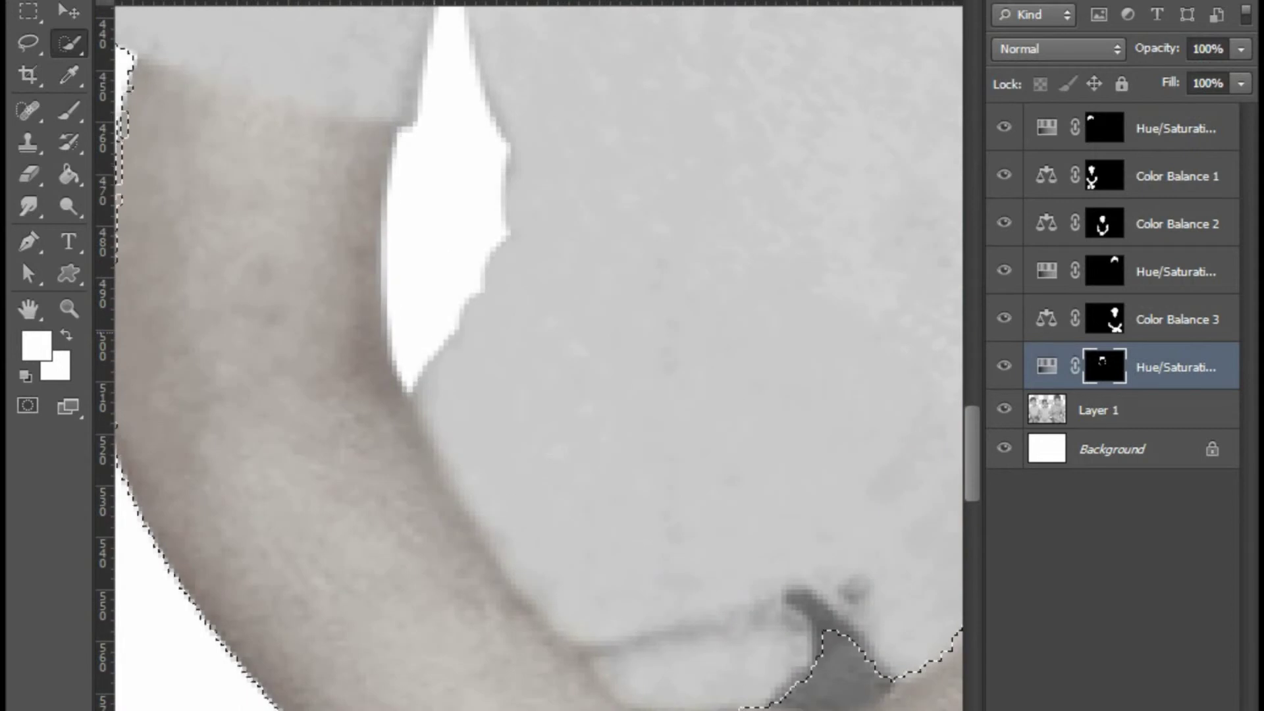
{"action": "scroll", "coordinate": [461, 329], "scroll_direction": "down", "scroll_amount": 1}
{"action": "scroll", "coordinate": [461, 329], "scroll_direction": "up", "scroll_amount": 1}
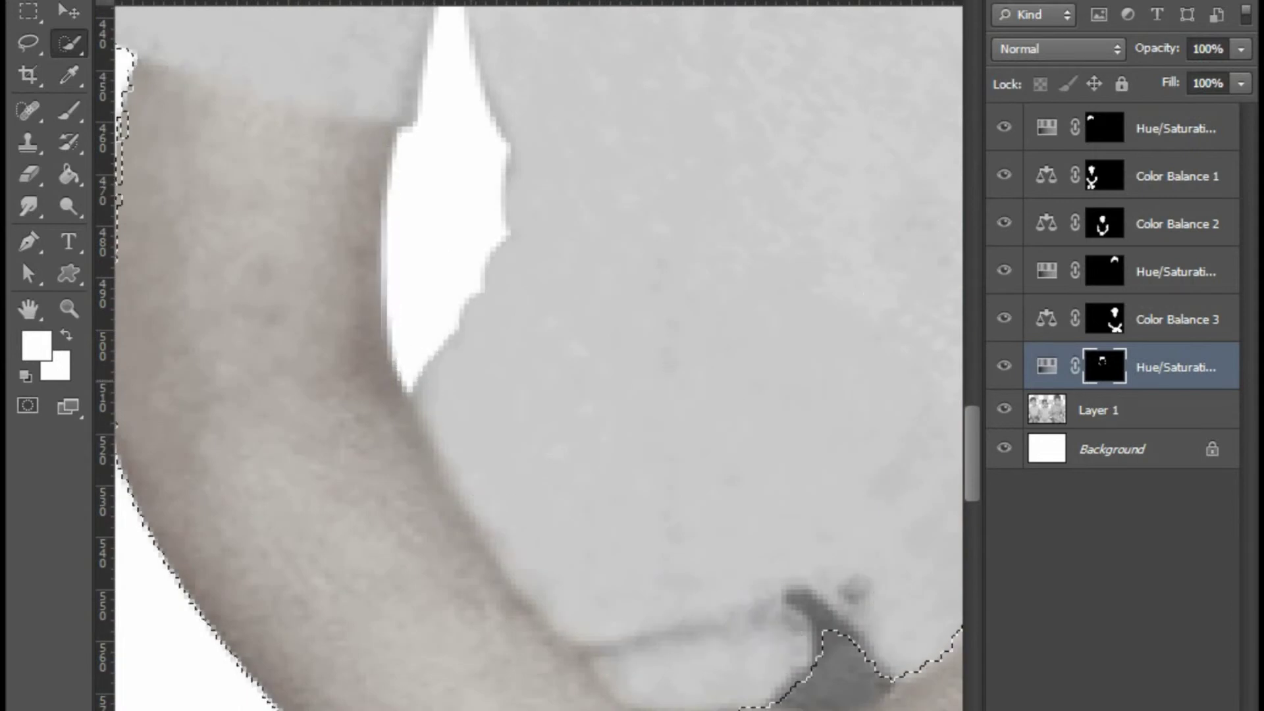
{"action": "scroll", "coordinate": [527, 329], "scroll_direction": "down", "scroll_amount": 3}
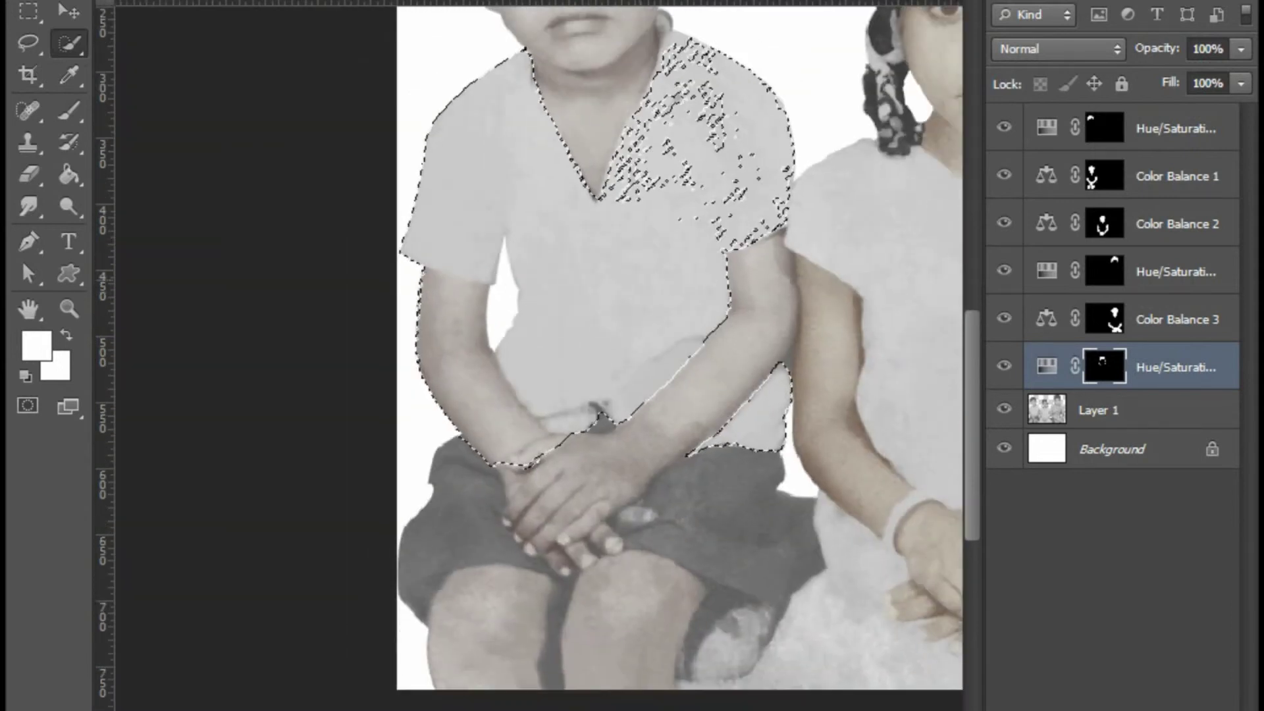
Return to the Magic Wand and extend the shirt selection around the grey notch
{"action": "key", "text": "shift+w"}
{"action": "scroll", "coordinate": [513, 296], "scroll_direction": "up", "scroll_amount": 4}
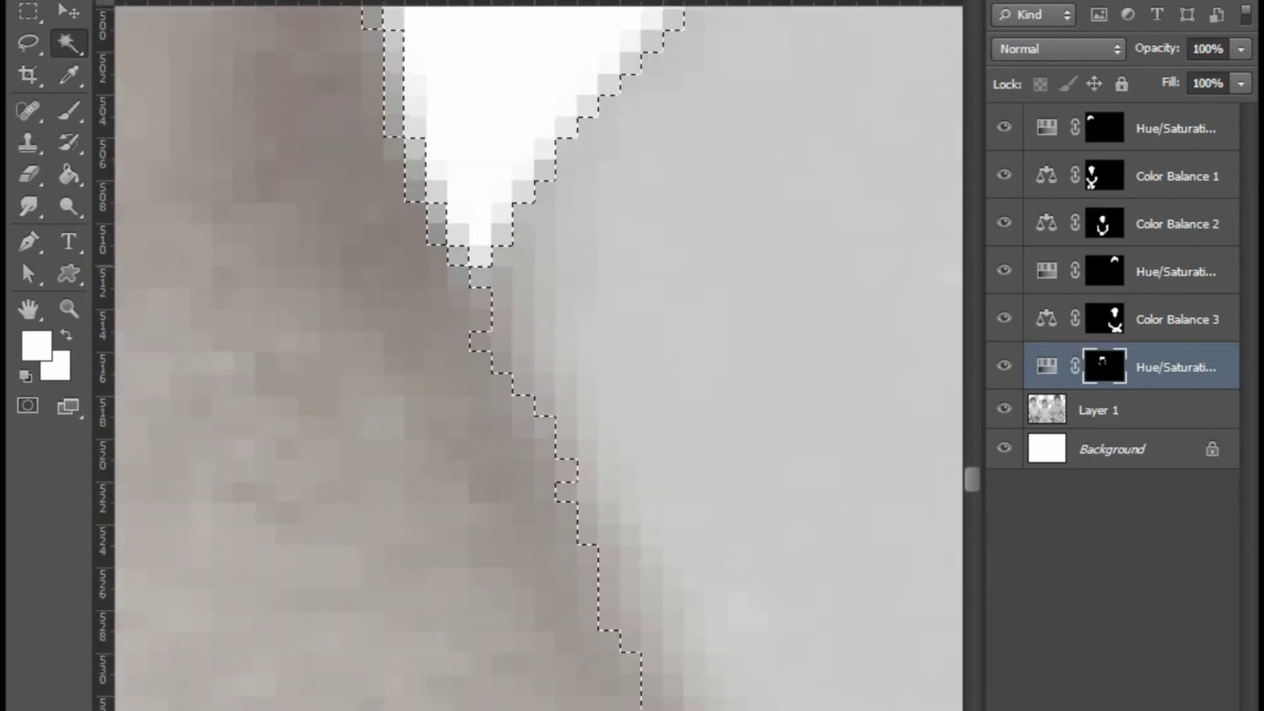
{"action": "scroll", "coordinate": [461, 329], "scroll_direction": "down", "scroll_amount": 4}
{"action": "scroll", "coordinate": [461, 330], "scroll_direction": "up", "scroll_amount": 2}
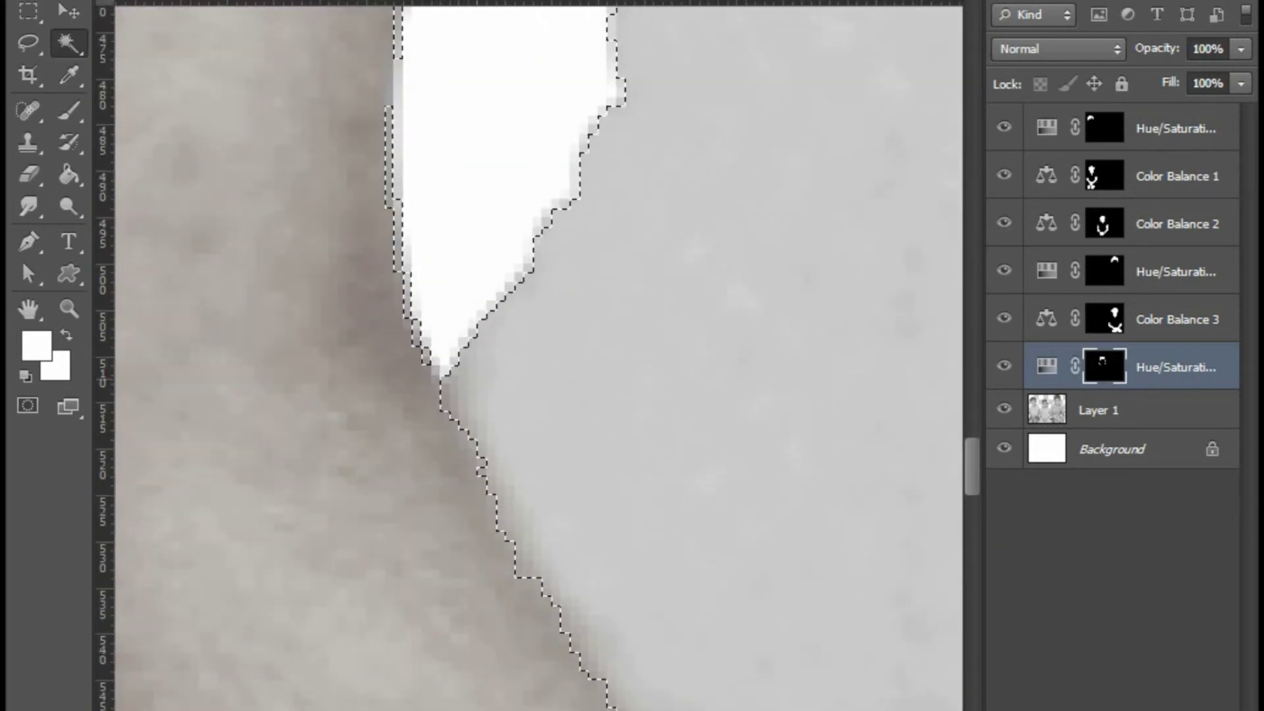
{"action": "scroll", "coordinate": [444, 379], "scroll_direction": "up", "scroll_amount": 2}
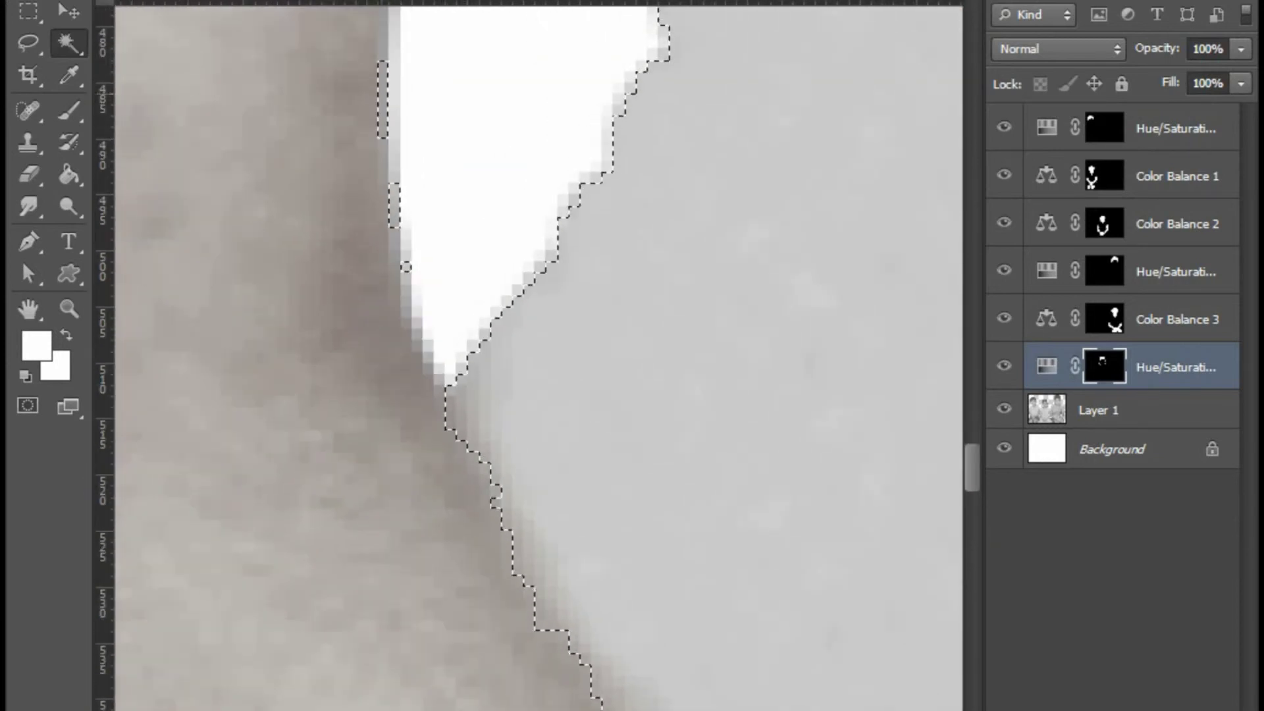
{"action": "scroll", "coordinate": [461, 329], "scroll_direction": "down", "scroll_amount": 2}
{"action": "scroll", "coordinate": [461, 330], "scroll_direction": "up", "scroll_amount": 1}
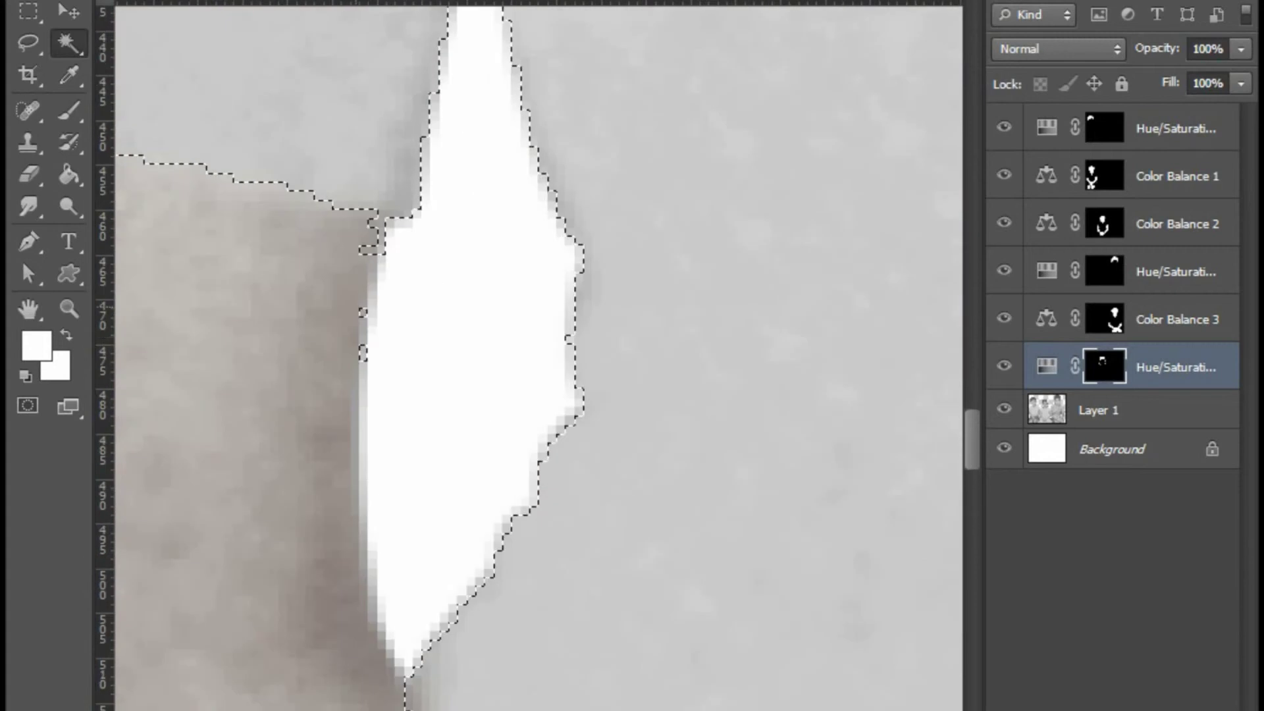
{"action": "scroll", "coordinate": [448, 204], "scroll_direction": "down", "scroll_amount": 3}
{"action": "scroll", "coordinate": [448, 205], "scroll_direction": "up", "scroll_amount": 2}
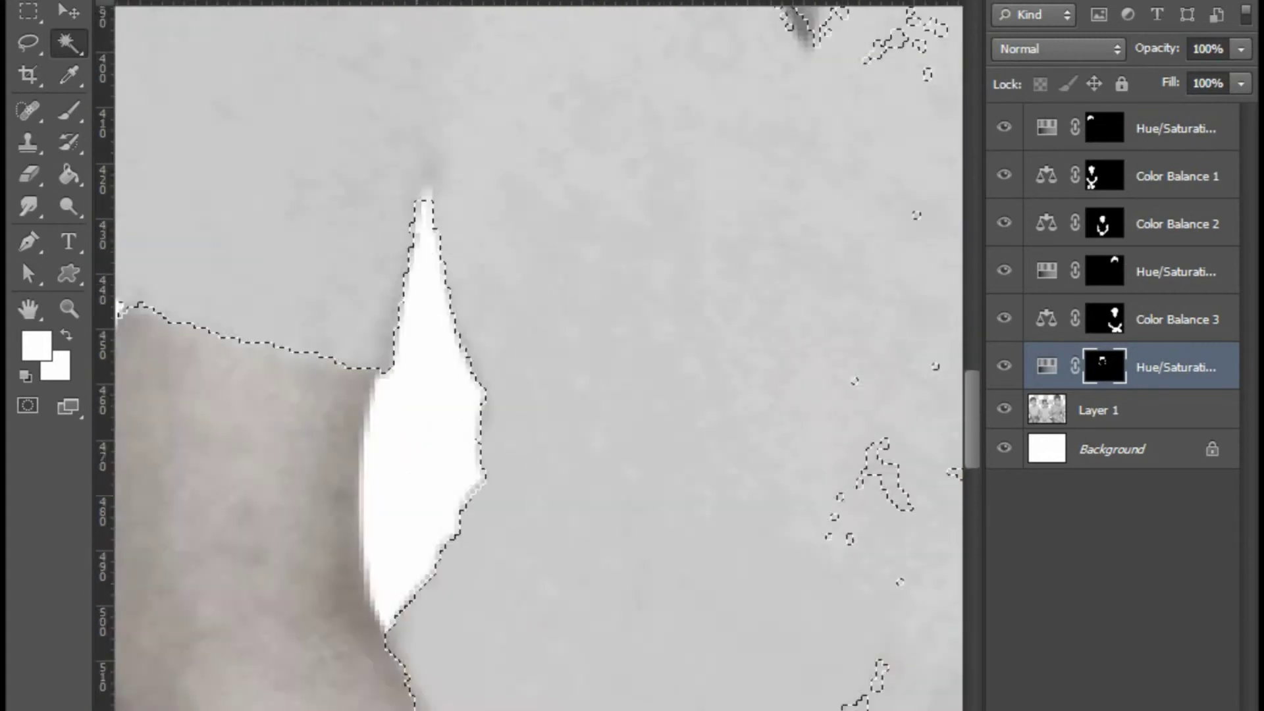
{"action": "scroll", "coordinate": [448, 205], "scroll_direction": "up", "scroll_amount": 2}
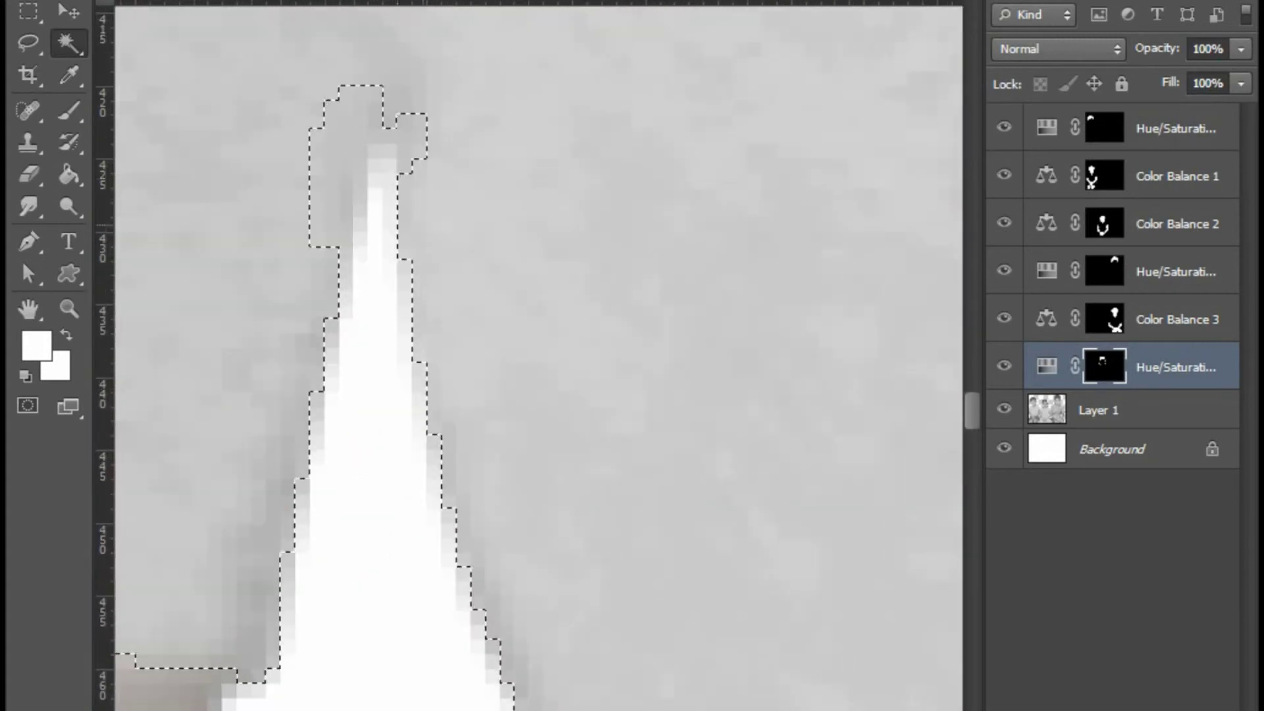
{"action": "scroll", "coordinate": [396, 198], "scroll_direction": "down", "scroll_amount": 2}
{"action": "scroll", "coordinate": [396, 197], "scroll_direction": "down", "scroll_amount": 3}
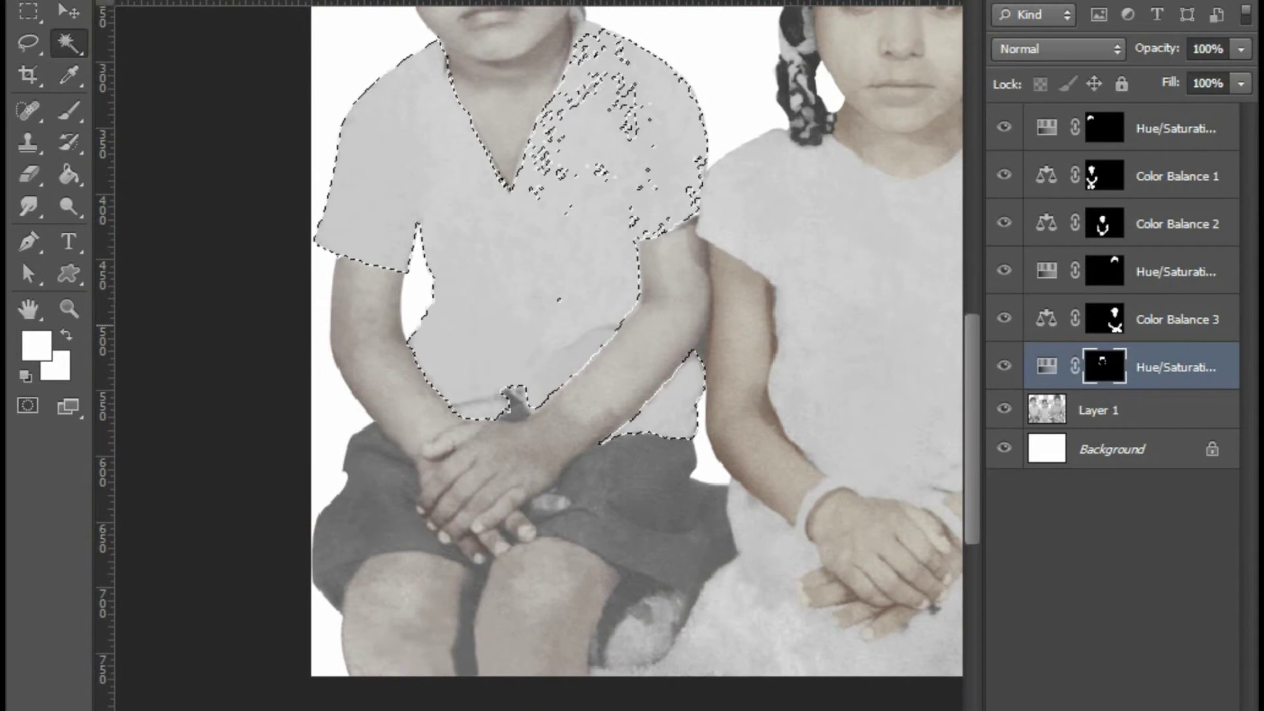
{"action": "scroll", "coordinate": [512, 420], "scroll_direction": "up", "scroll_amount": 2}
{"action": "scroll", "coordinate": [512, 420], "scroll_direction": "up", "scroll_amount": 3}
{"action": "scroll", "coordinate": [512, 420], "scroll_direction": "up", "scroll_amount": 2}
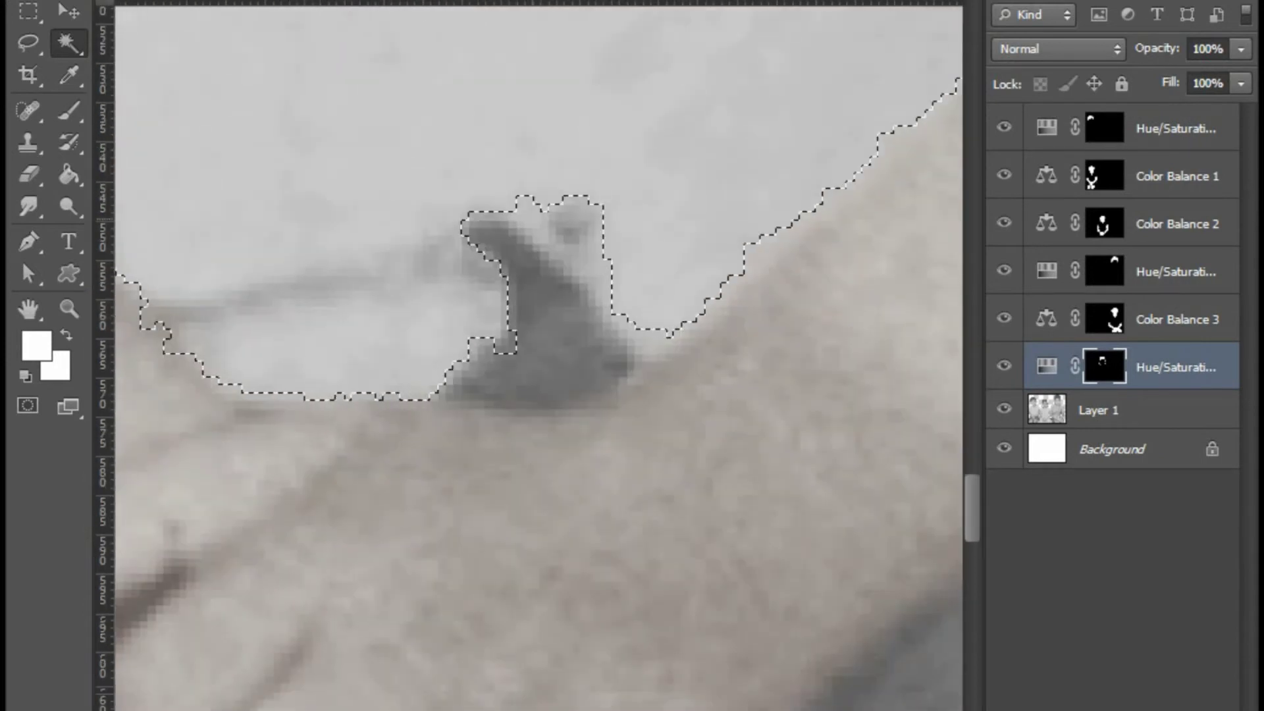
{"action": "left_click", "coordinate": [591, 264], "text": "shift"}
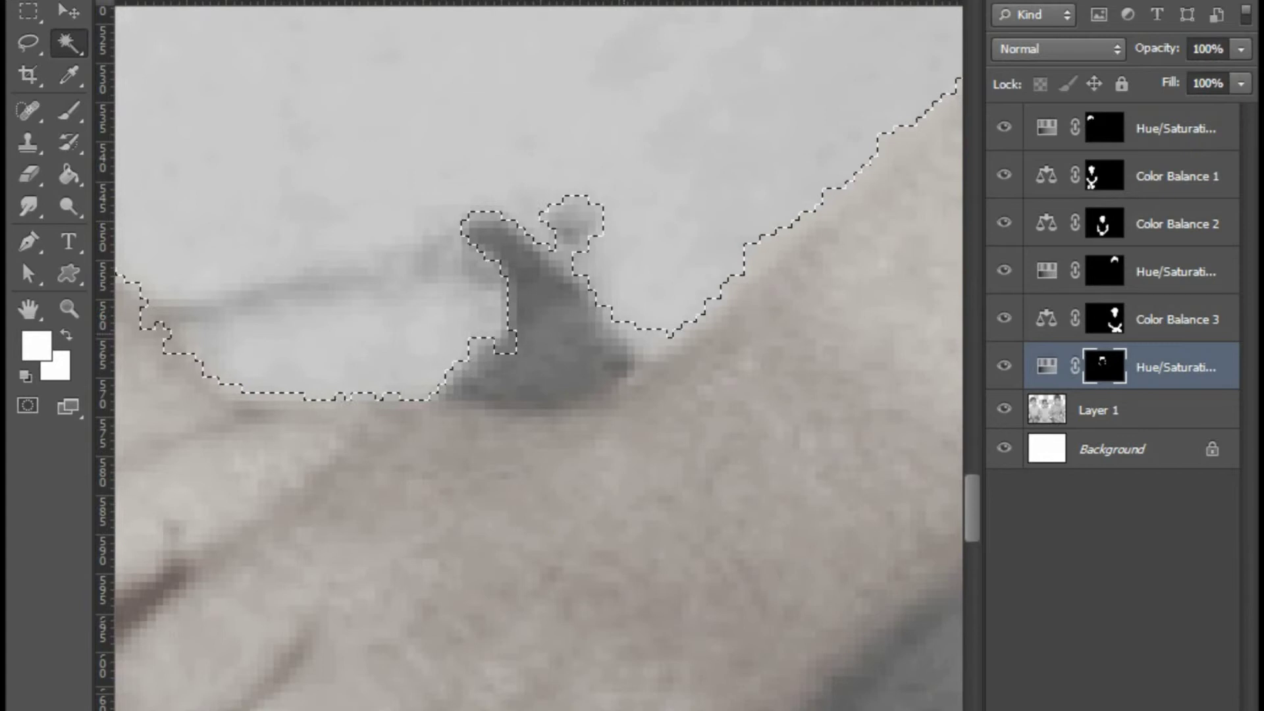
{"action": "scroll", "coordinate": [612, 243], "scroll_direction": "down", "scroll_amount": 3}
{"action": "scroll", "coordinate": [758, 112], "scroll_direction": "up", "scroll_amount": 3}
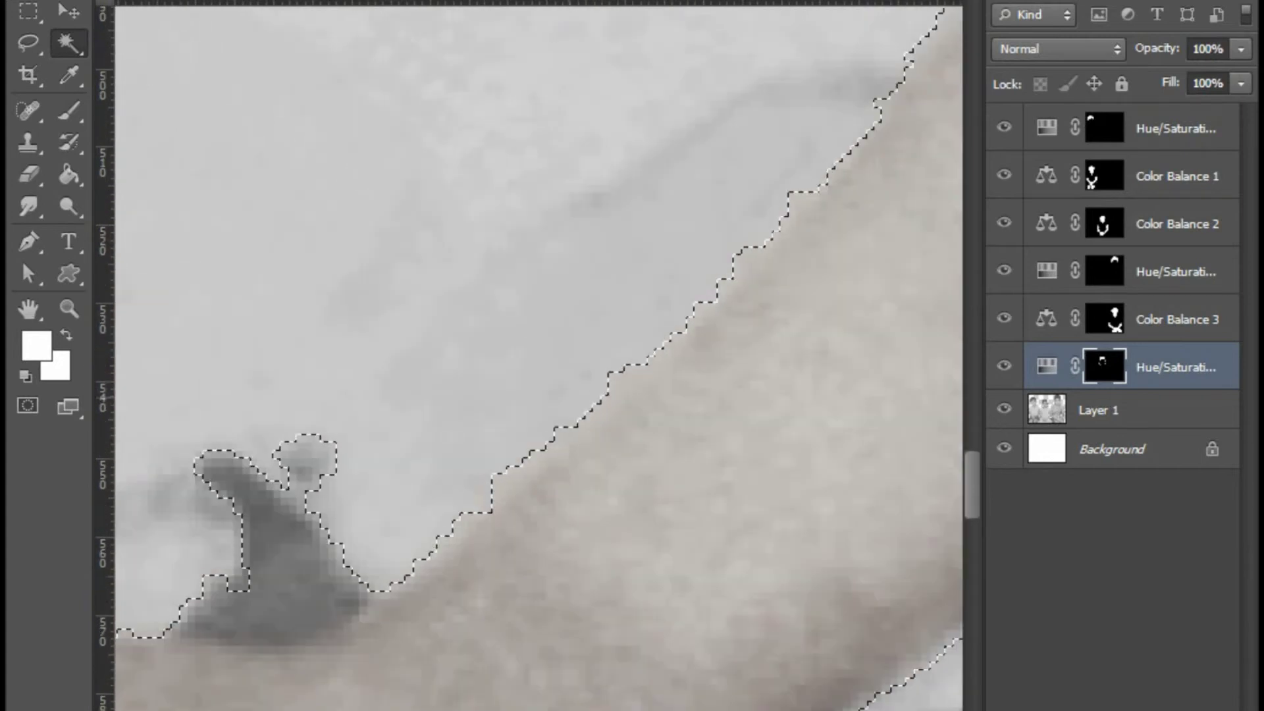
Add a strip along the edge and refine the shirt selection up the neck and around the ear
{"action": "left_click", "coordinate": [481, 487], "text": "shift"}
{"action": "scroll", "coordinate": [757, 112], "scroll_direction": "up", "scroll_amount": 2}
{"action": "scroll", "coordinate": [540, 356], "scroll_direction": "up", "scroll_amount": 3}
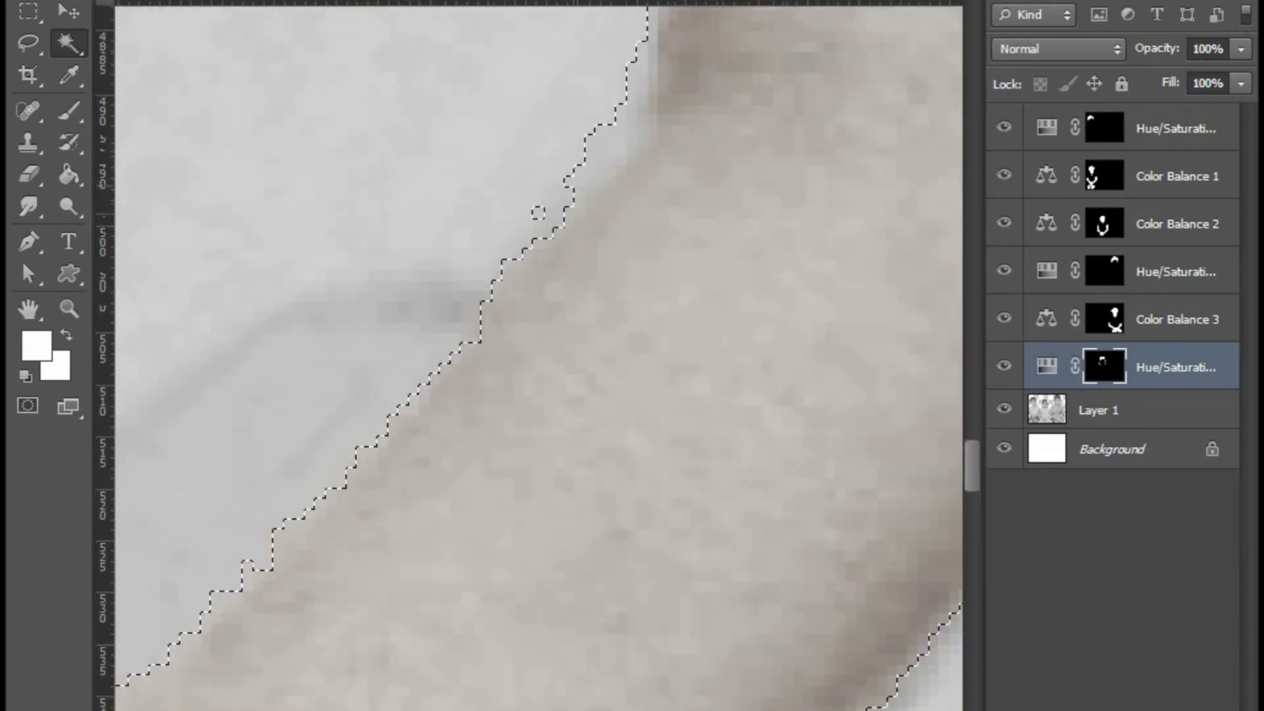
{"action": "scroll", "coordinate": [540, 356], "scroll_direction": "down", "scroll_amount": 3}
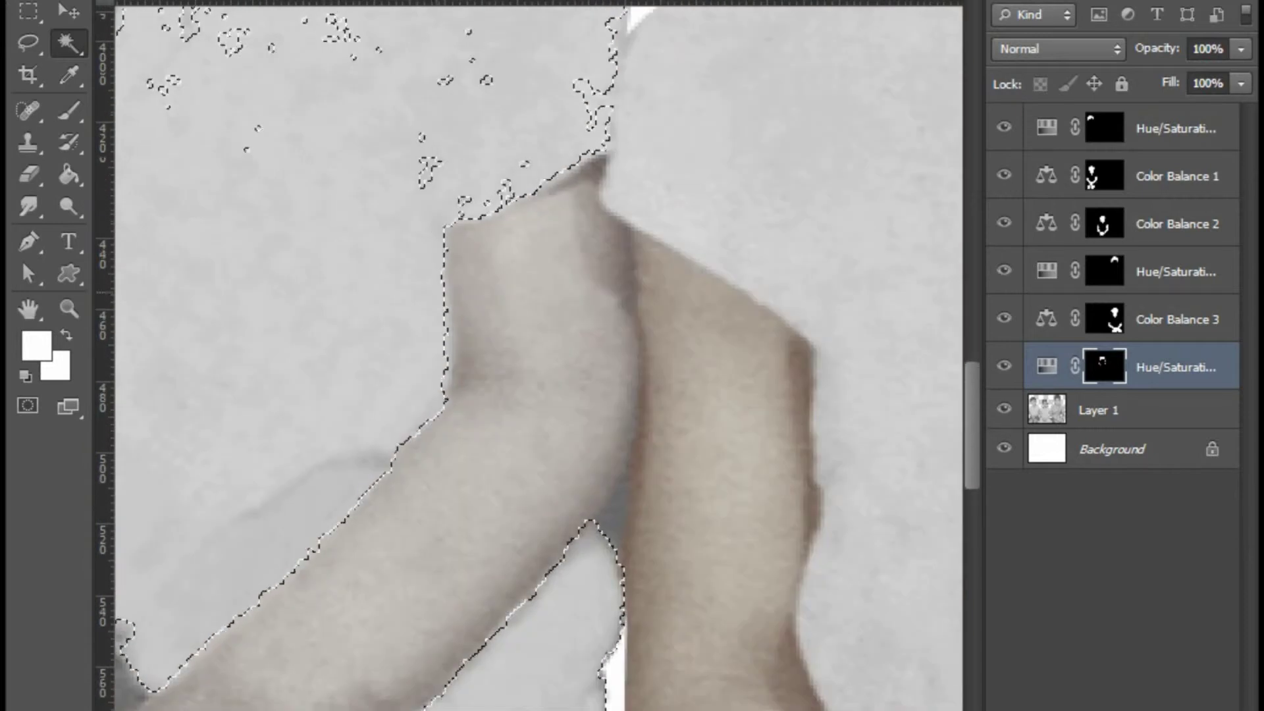
{"action": "scroll", "coordinate": [461, 132], "scroll_direction": "up", "scroll_amount": 3}
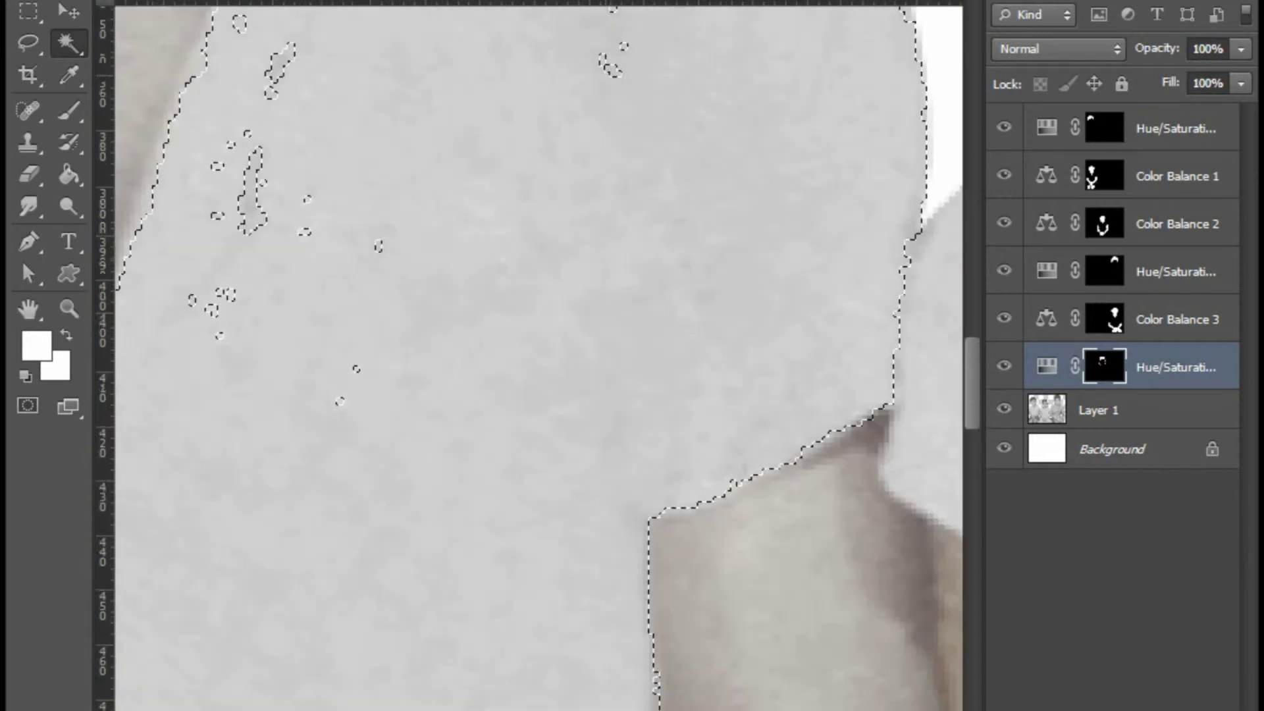
{"action": "scroll", "coordinate": [540, 355], "scroll_direction": "up", "scroll_amount": 3}
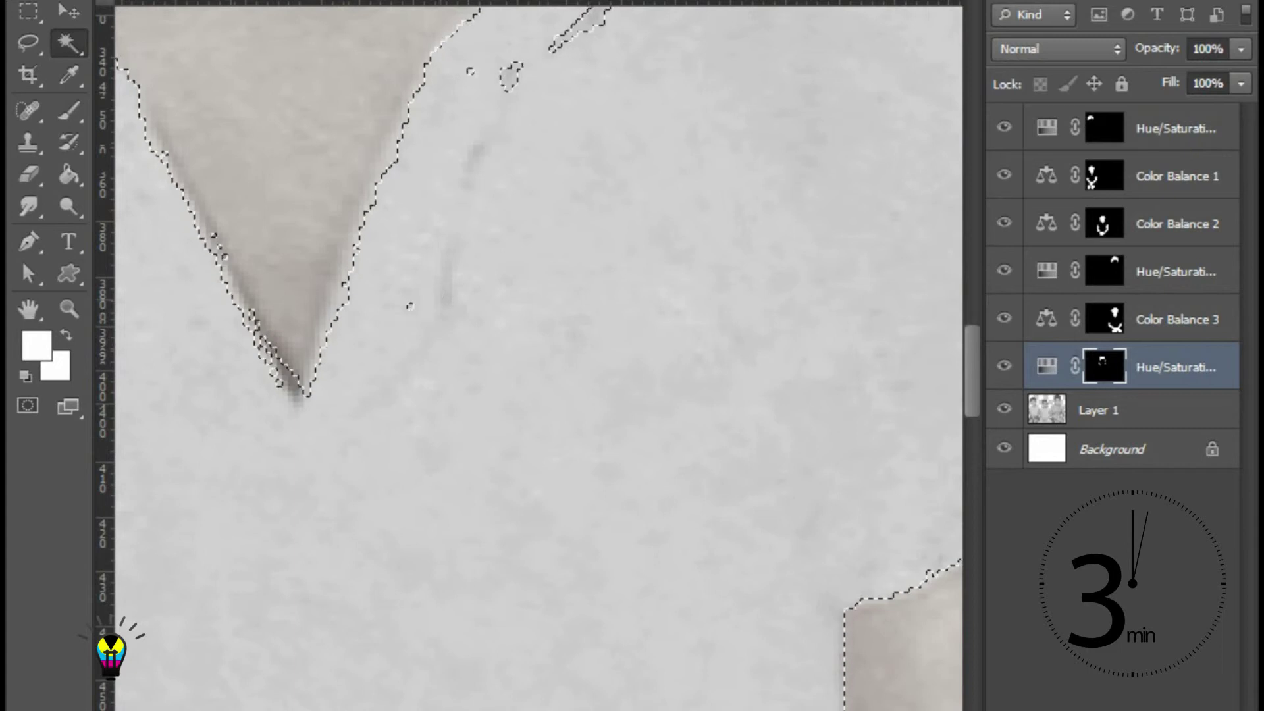
{"action": "scroll", "coordinate": [540, 355], "scroll_direction": "down", "scroll_amount": 3}
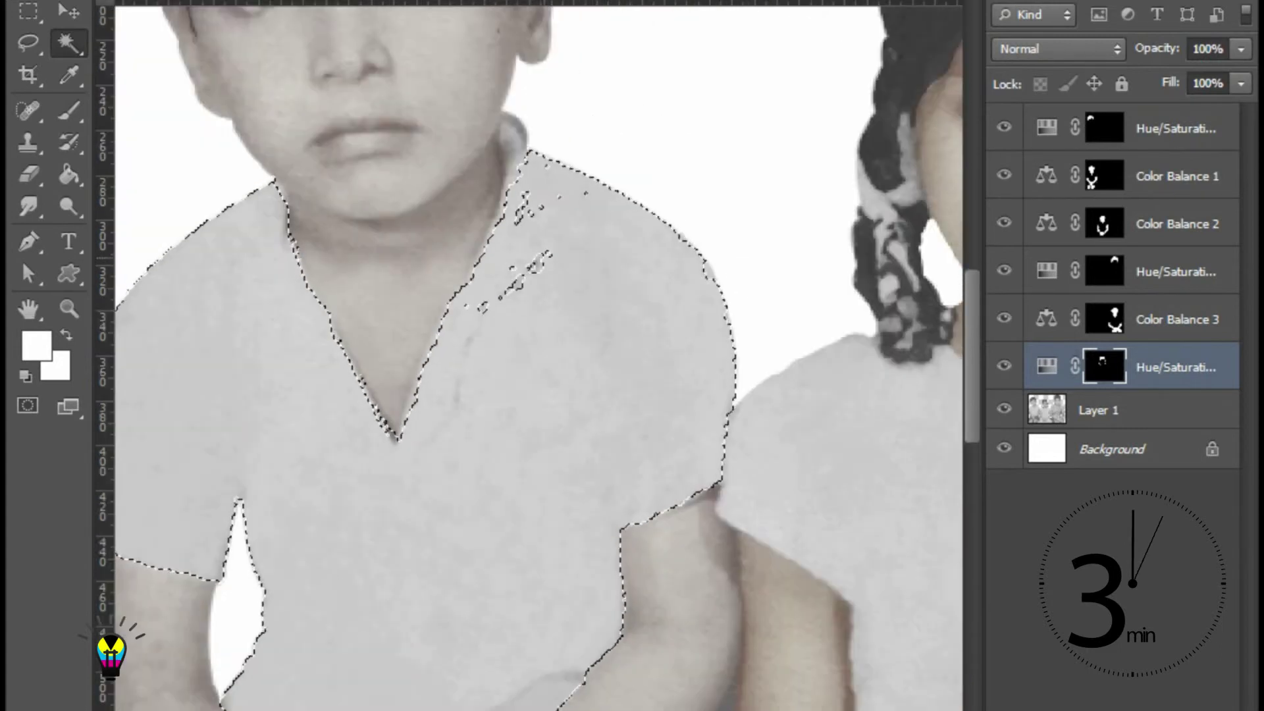
{"action": "scroll", "coordinate": [527, 273], "scroll_direction": "up", "scroll_amount": 2}
{"action": "scroll", "coordinate": [527, 273], "scroll_direction": "up", "scroll_amount": 1}
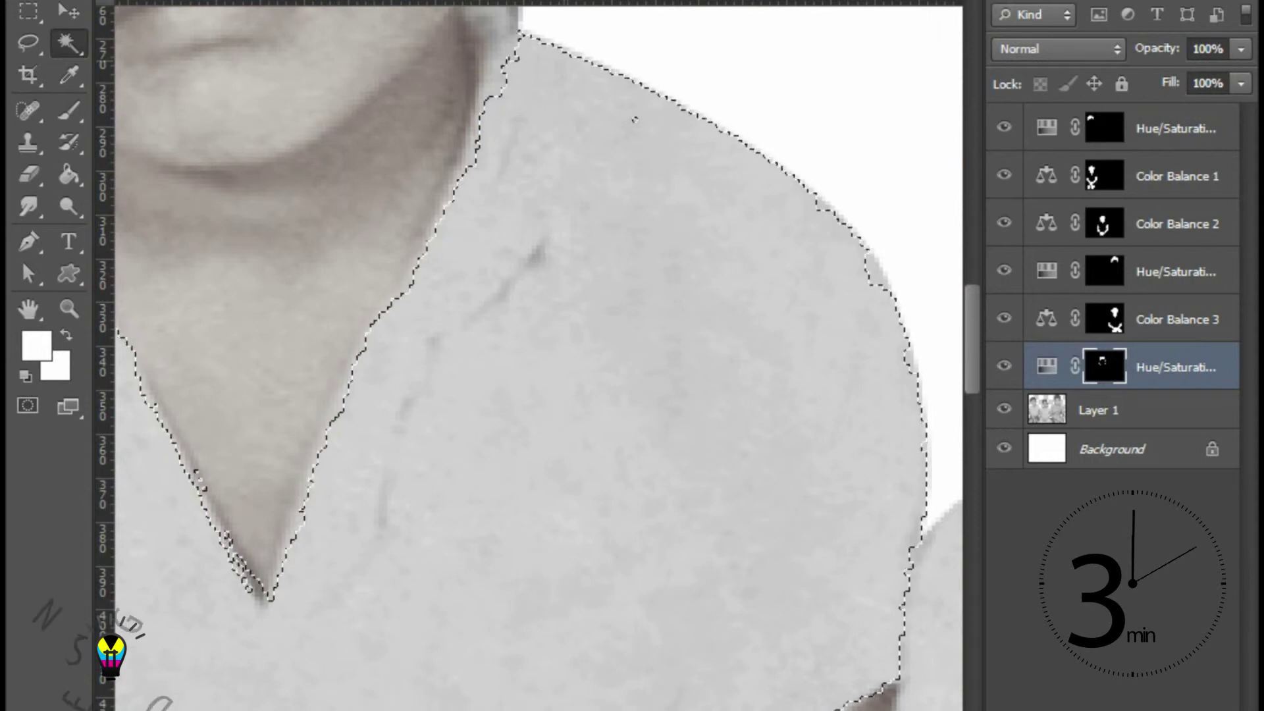
{"action": "scroll", "coordinate": [816, 380], "scroll_direction": "down", "scroll_amount": 1}
{"action": "scroll", "coordinate": [566, 395], "scroll_direction": "up", "scroll_amount": 2}
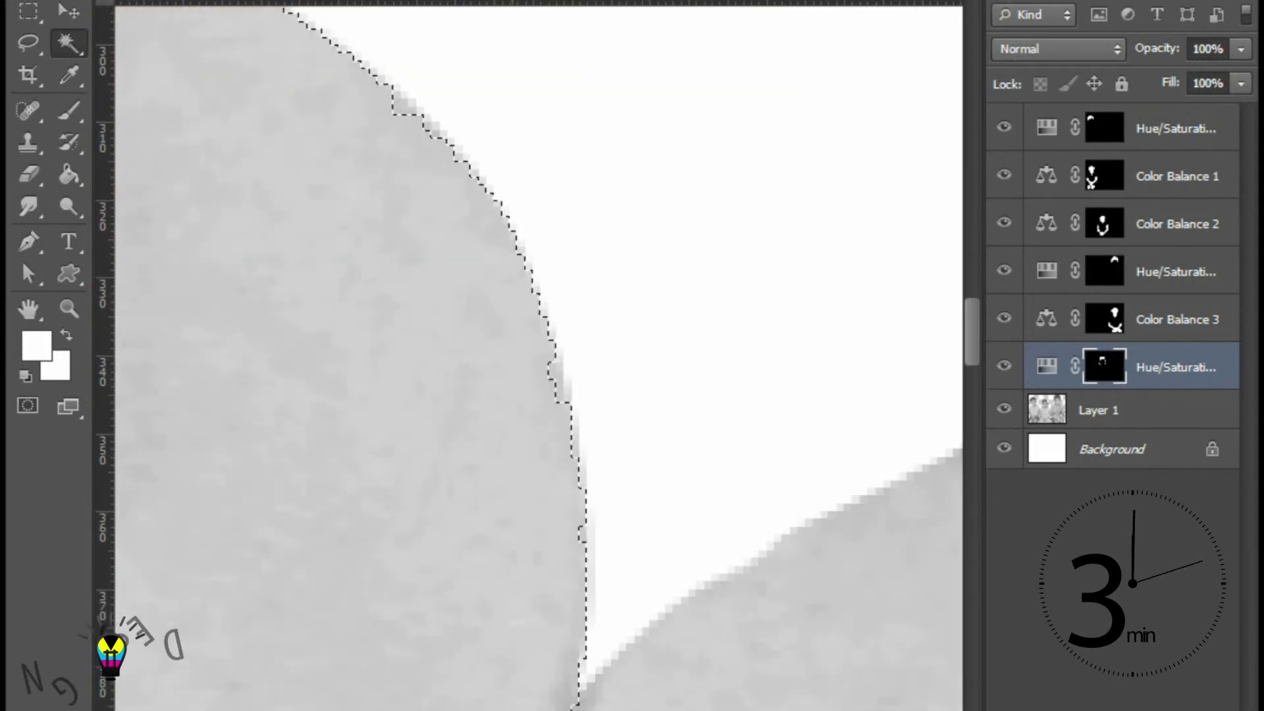
{"action": "scroll", "coordinate": [539, 356], "scroll_direction": "down", "scroll_amount": 2}
{"action": "scroll", "coordinate": [539, 356], "scroll_direction": "up", "scroll_amount": 2}
{"action": "scroll", "coordinate": [539, 356], "scroll_direction": "up", "scroll_amount": 1}
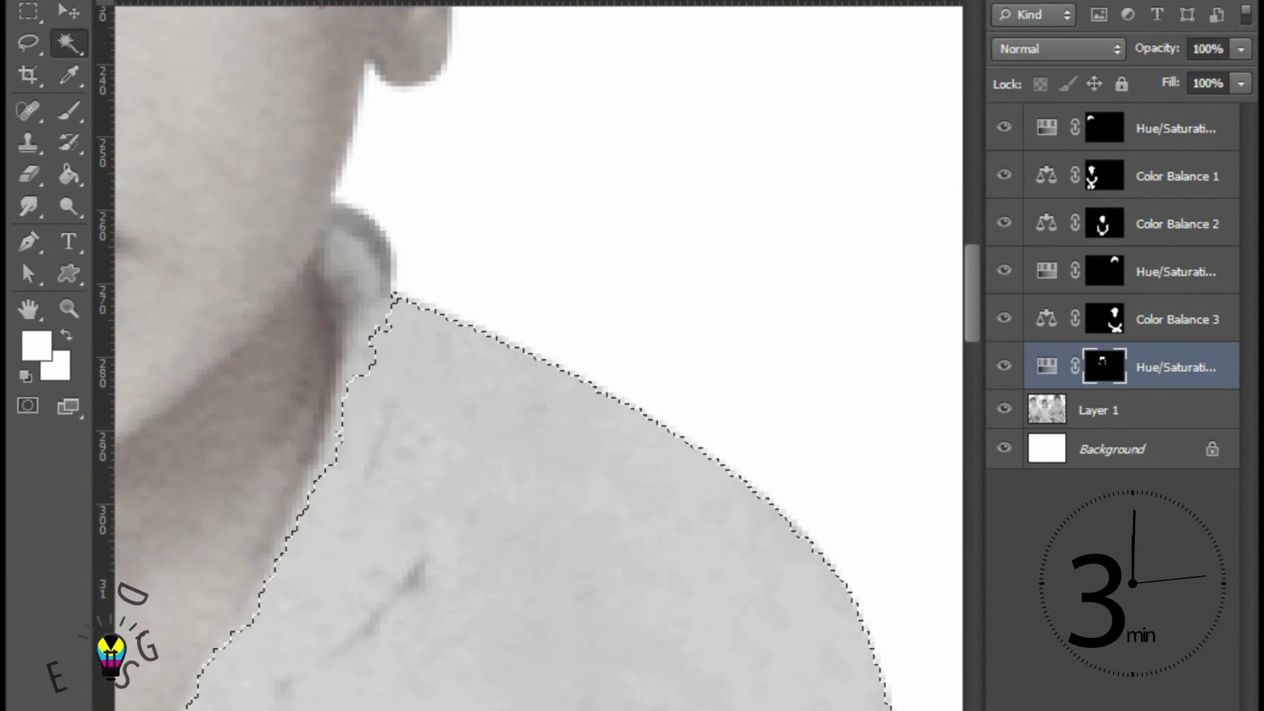
{"action": "scroll", "coordinate": [538, 356], "scroll_direction": "up", "scroll_amount": 1}
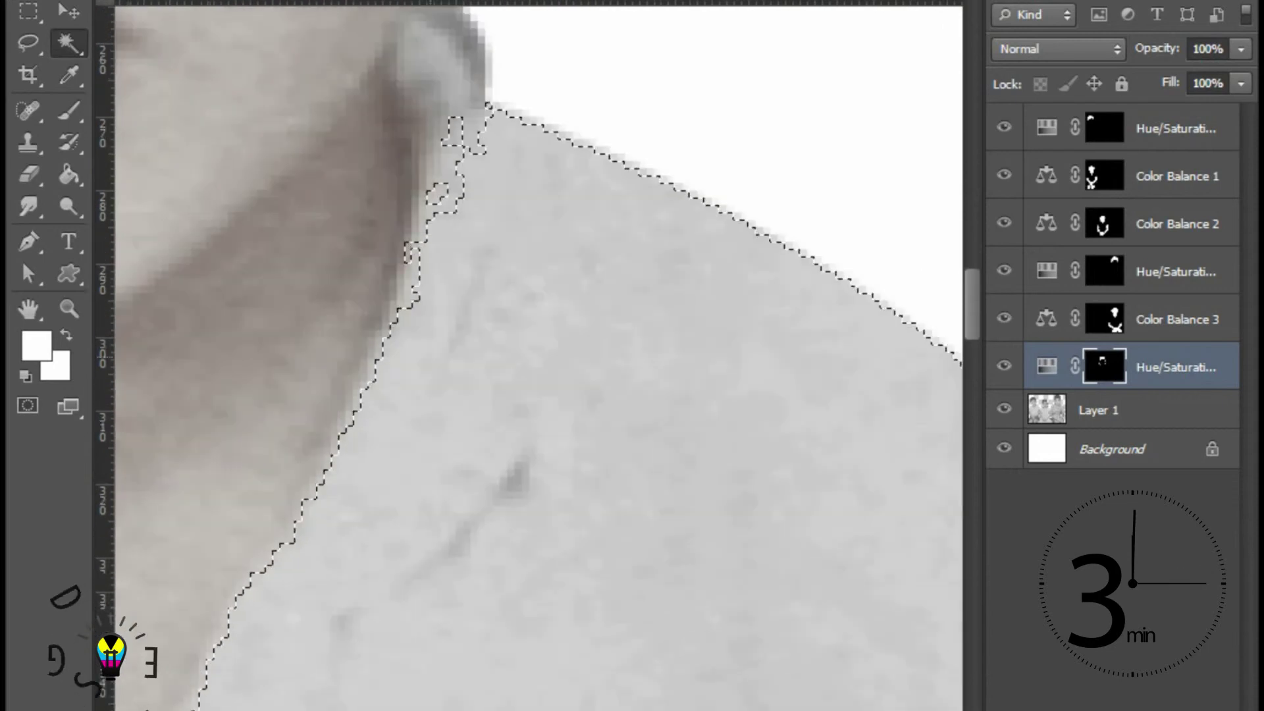
{"action": "scroll", "coordinate": [539, 356], "scroll_direction": "up", "scroll_amount": 3}
{"action": "left_click_drag", "start_coordinate": [421, 369], "coordinate": [382, 210]}
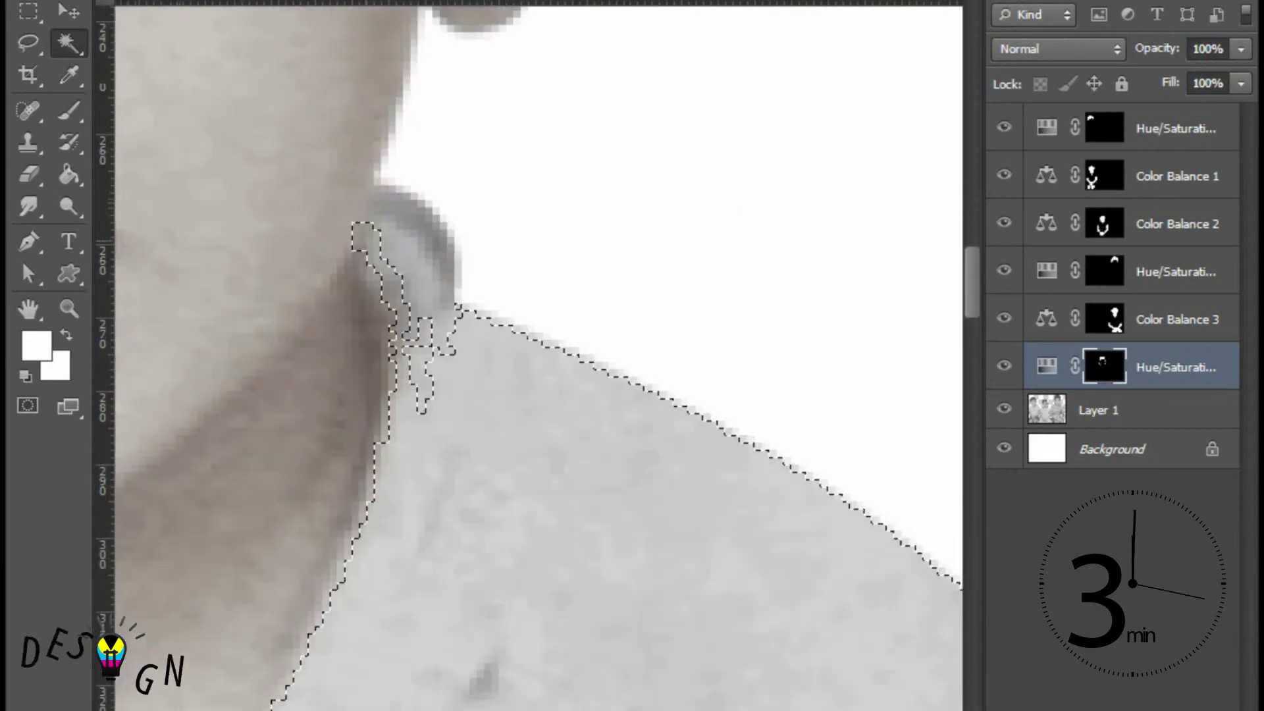
{"action": "mouse_move", "coordinate": [425, 250]}
{"action": "left_mouse_down"}
{"action": "mouse_move", "coordinate": [407, 291]}
{"action": "mouse_move", "coordinate": [425, 385]}
{"action": "left_mouse_up"}
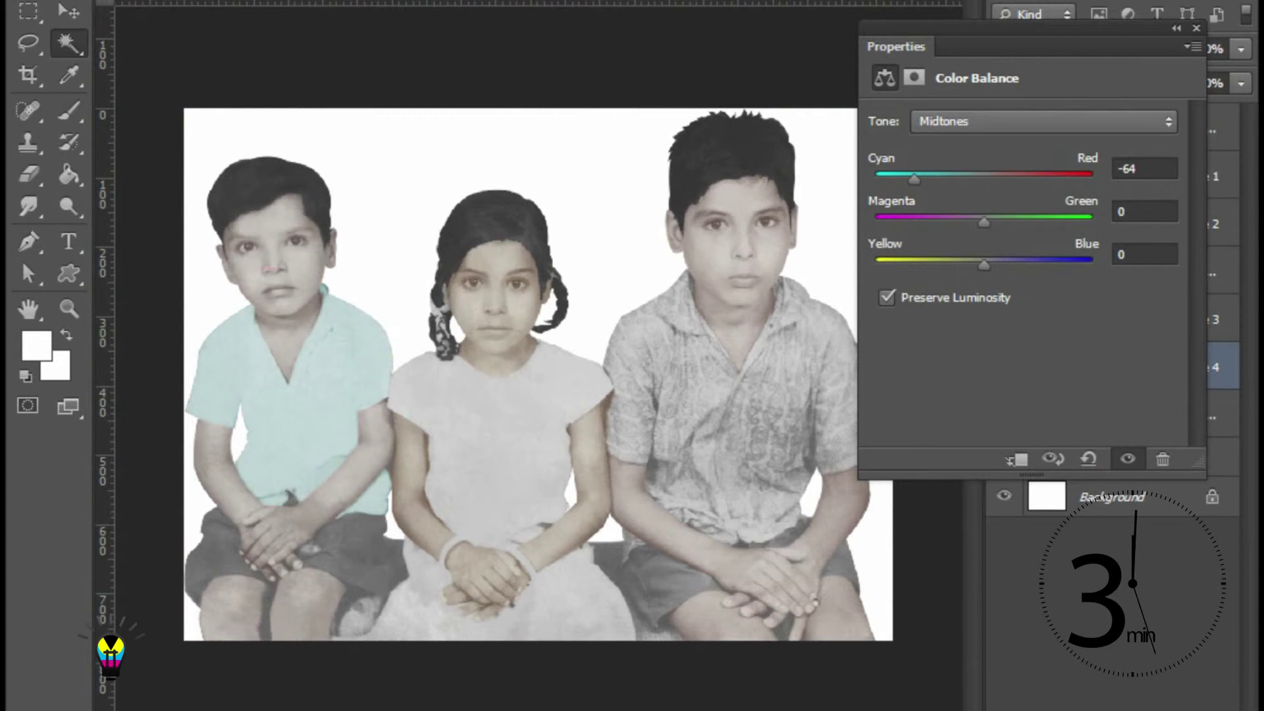
Push the shirt's Color Balance midtones, shadows and highlights toward cyan and blue, highlights Yellow–Blue at -25
{"action": "left_click_drag", "start_coordinate": [947, 222], "coordinate": [1081, 222]}
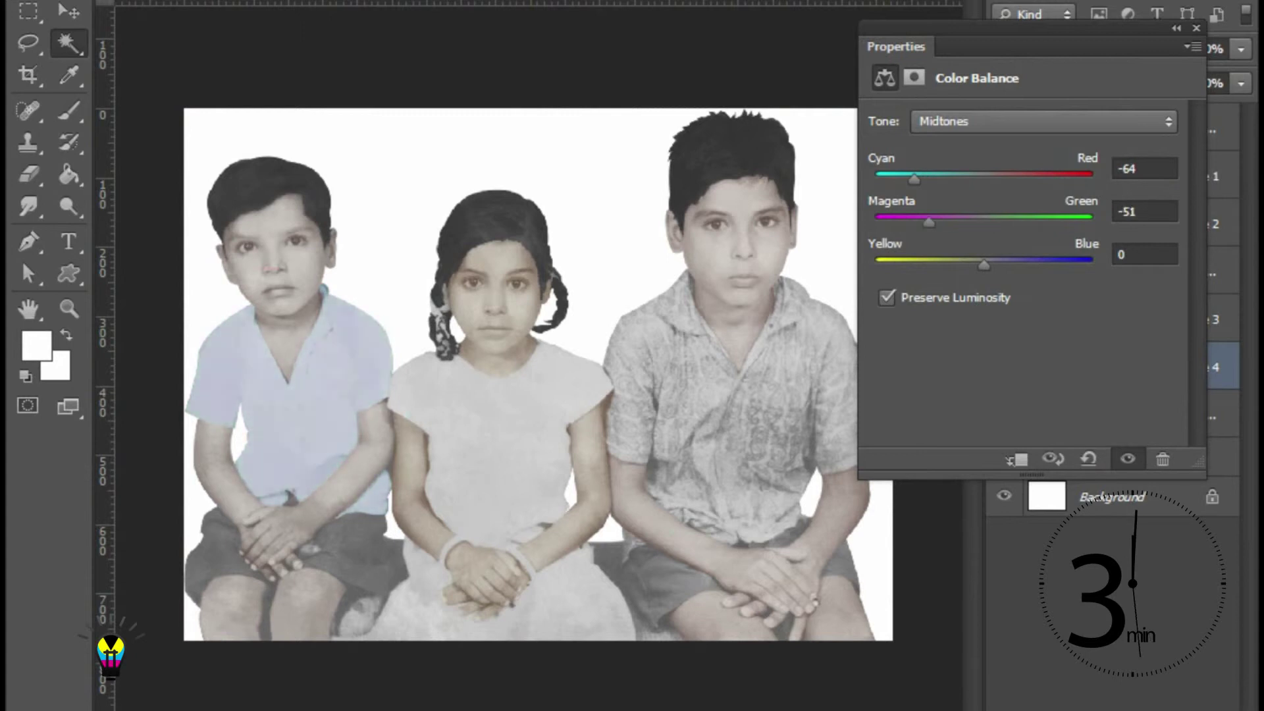
{"action": "left_click_drag", "start_coordinate": [1022, 264], "coordinate": [1077, 265]}
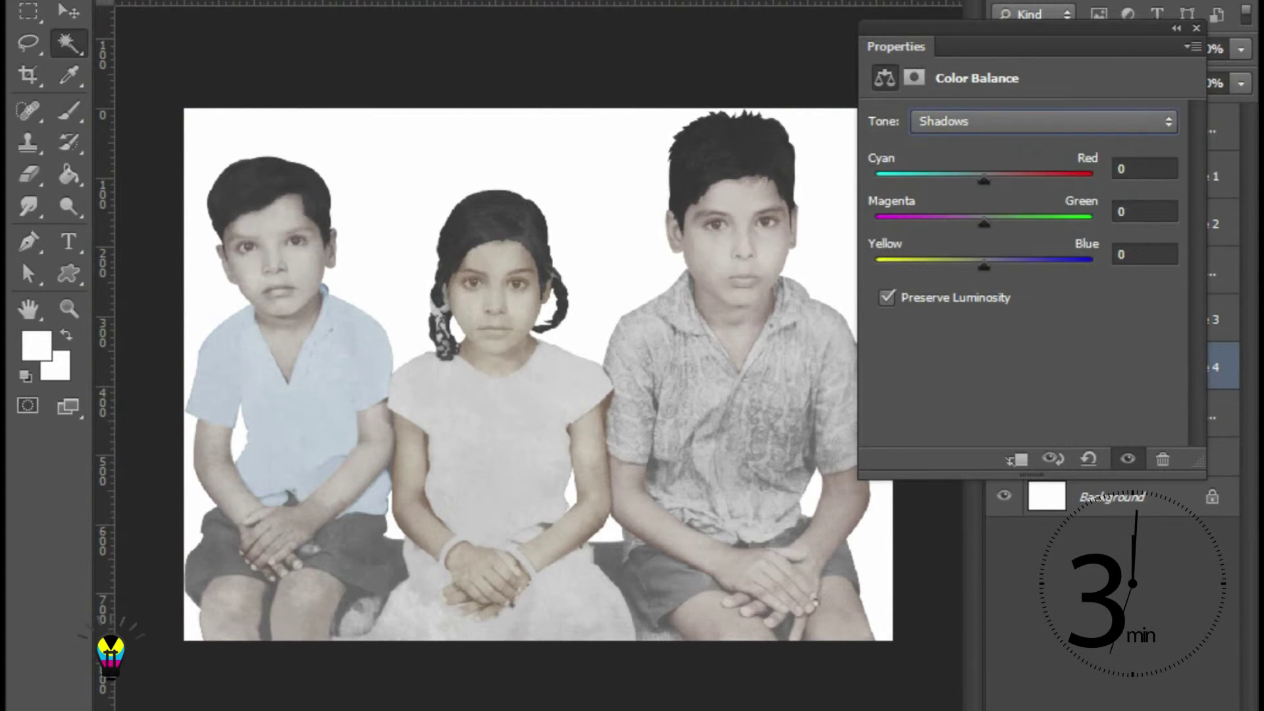
{"action": "left_click_drag", "start_coordinate": [1048, 179], "coordinate": [921, 179]}
{"action": "left_click_drag", "start_coordinate": [926, 222], "coordinate": [1016, 222]}
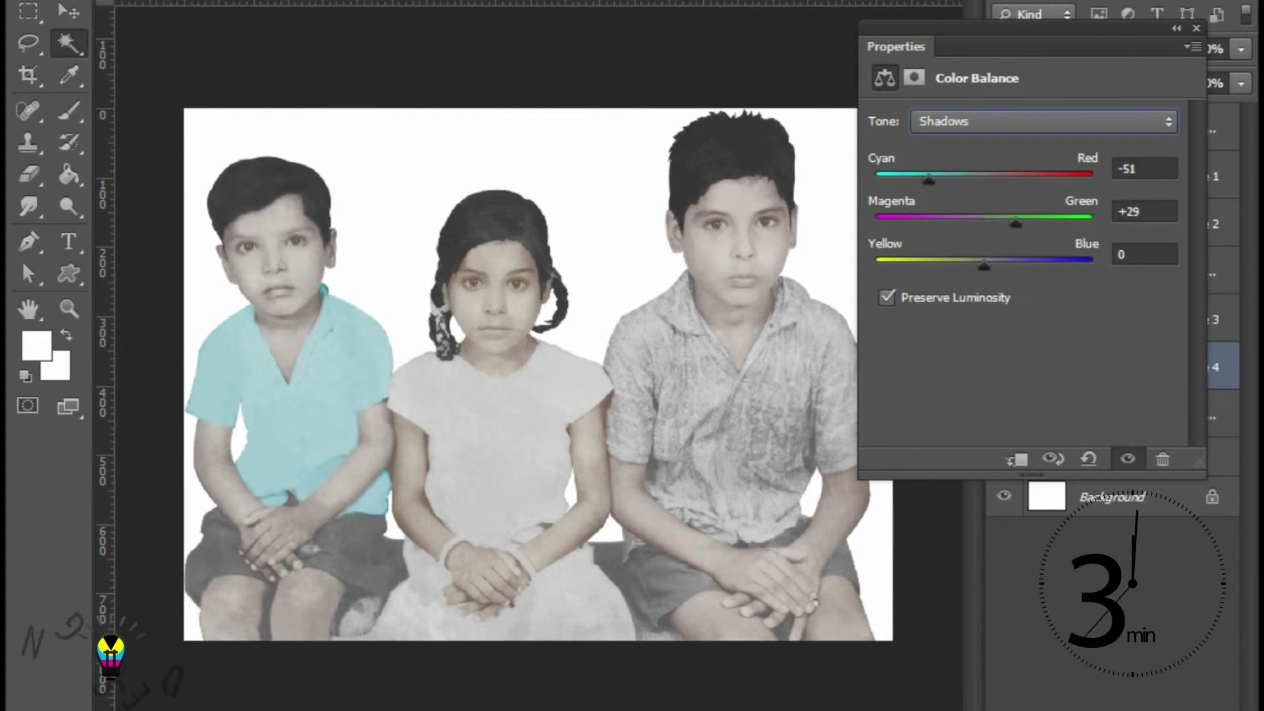
{"action": "mouse_move", "coordinate": [954, 264]}
{"action": "left_mouse_down"}
{"action": "mouse_move", "coordinate": [992, 265]}
{"action": "mouse_move", "coordinate": [964, 265]}
{"action": "left_mouse_up"}
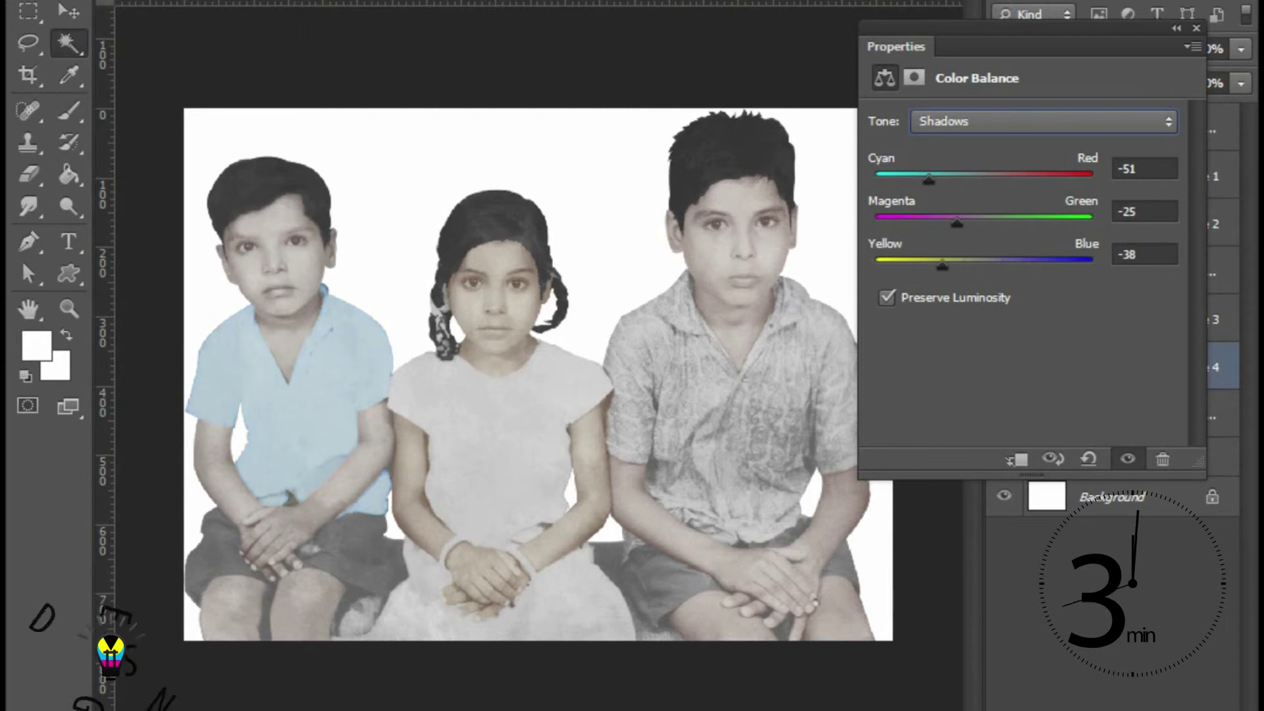
{"action": "key", "text": "Down"}
{"action": "key", "text": "Down"}
{"action": "mouse_move", "coordinate": [985, 178]}
{"action": "left_mouse_down"}
{"action": "mouse_move", "coordinate": [958, 178]}
{"action": "mouse_move", "coordinate": [970, 179]}
{"action": "left_mouse_up"}
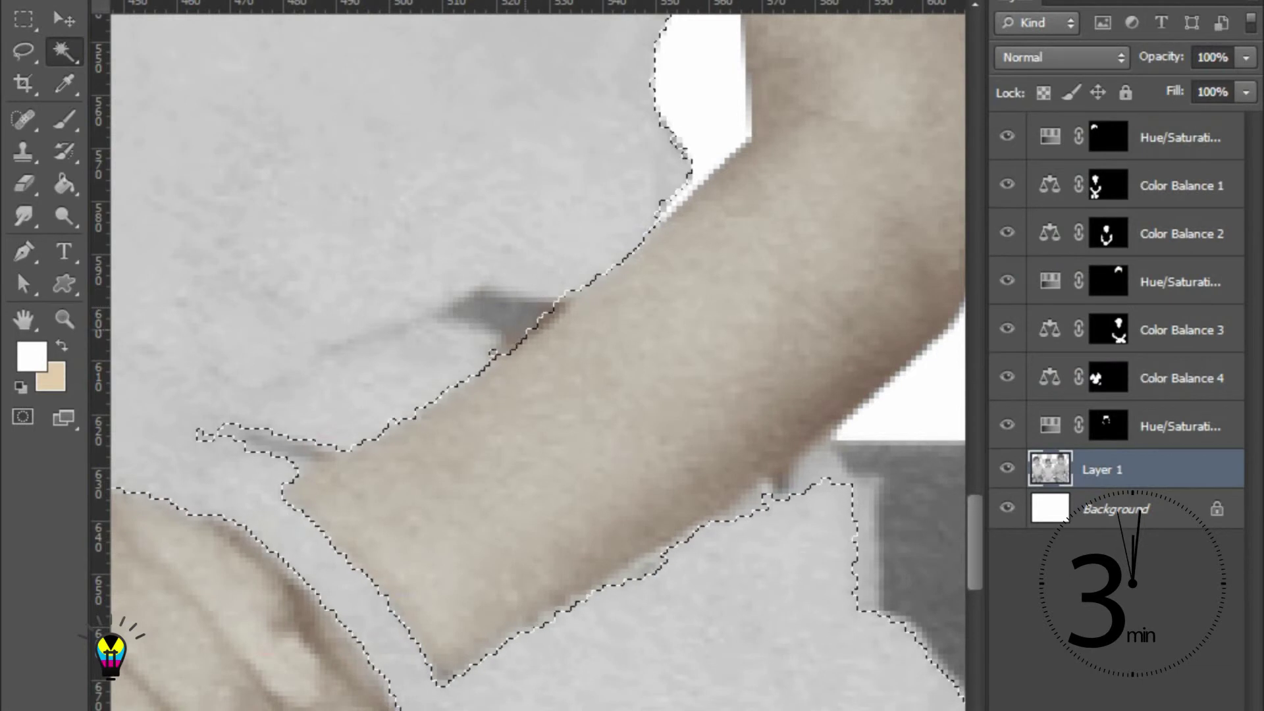
Zoom in on the girl's forearm edge and remove the thin protrusion from the dress selection
{"action": "key", "text": "ctrl+plus"}
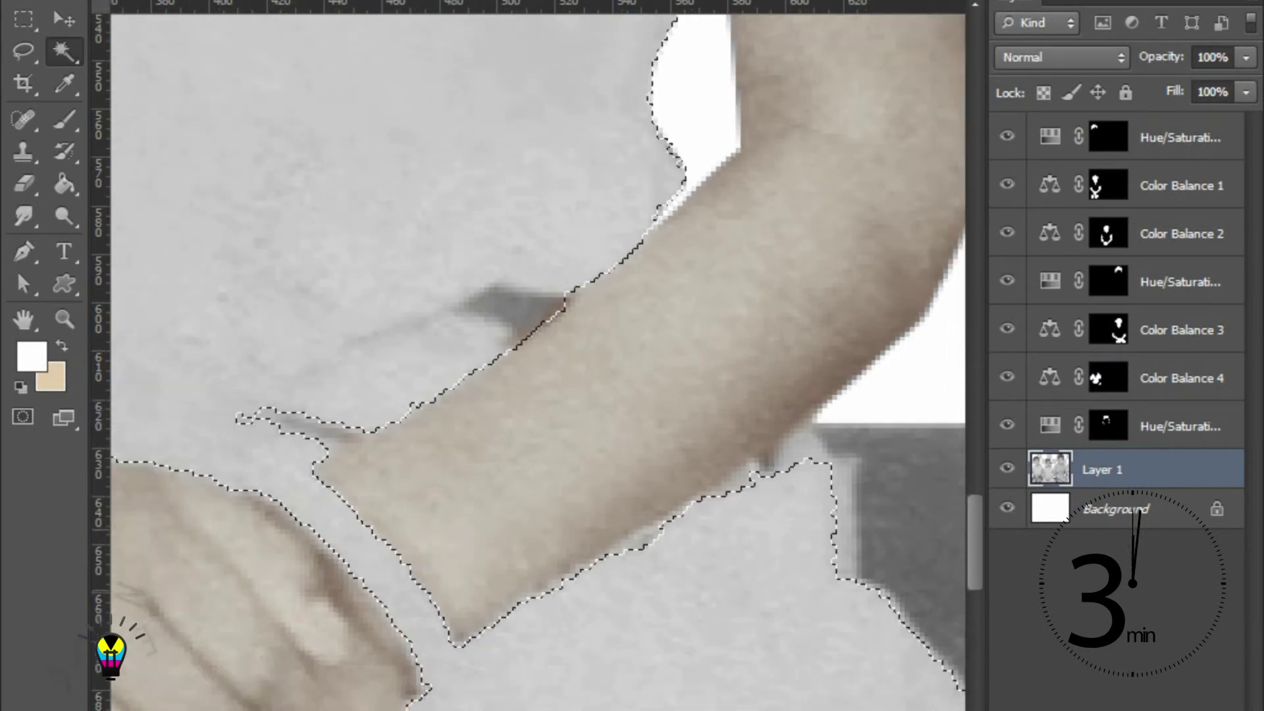
{"action": "key", "text": "ctrl+0"}
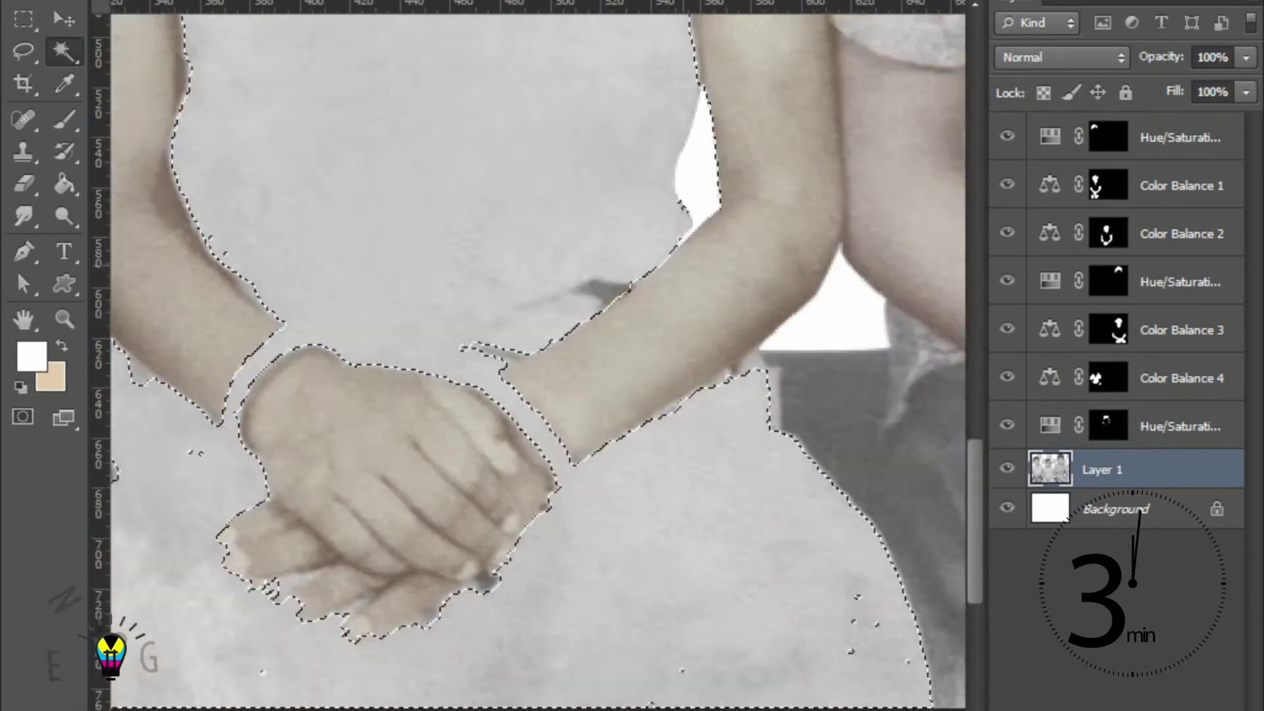
{"action": "key", "text": "ctrl+plus"}
{"action": "key", "text": "ctrl+plus"}
{"action": "key", "text": "ctrl+plus"}
{"action": "key", "text": "ctrl+plus"}
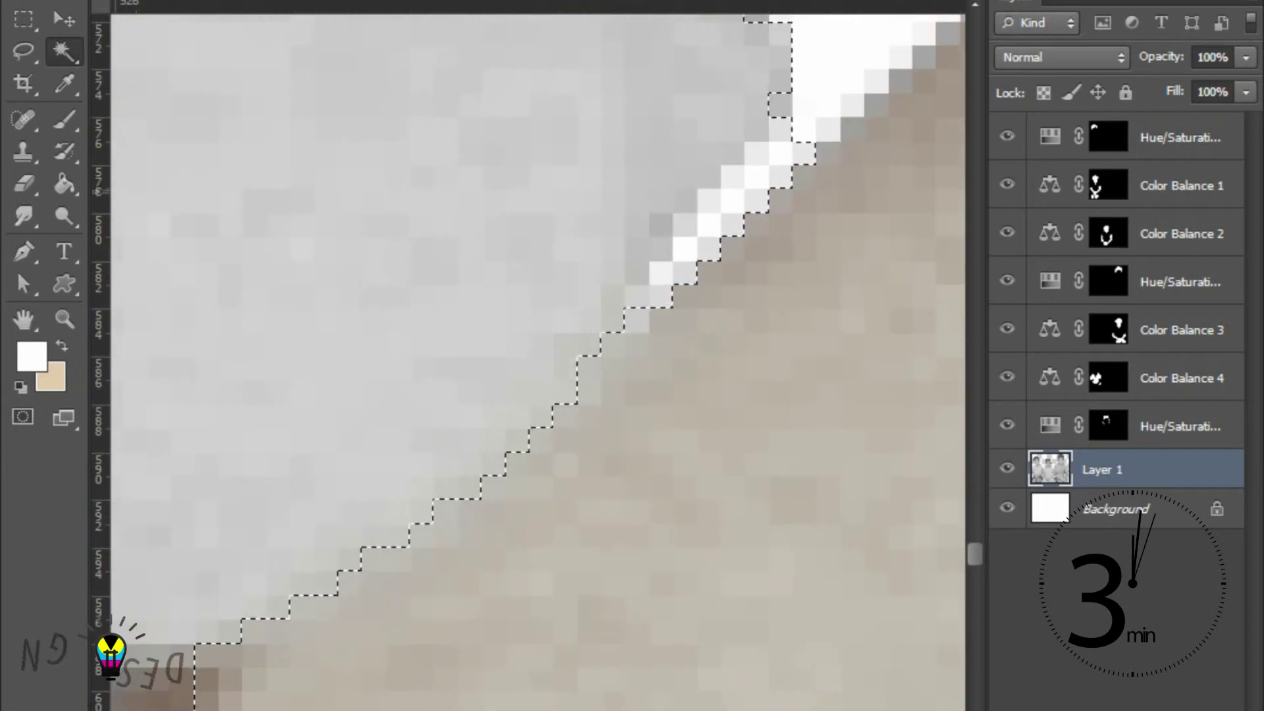
{"action": "scroll", "coordinate": [537, 356], "scroll_direction": "up", "scroll_amount": 3}
{"action": "scroll", "coordinate": [538, 355], "scroll_direction": "right", "scroll_amount": 2}
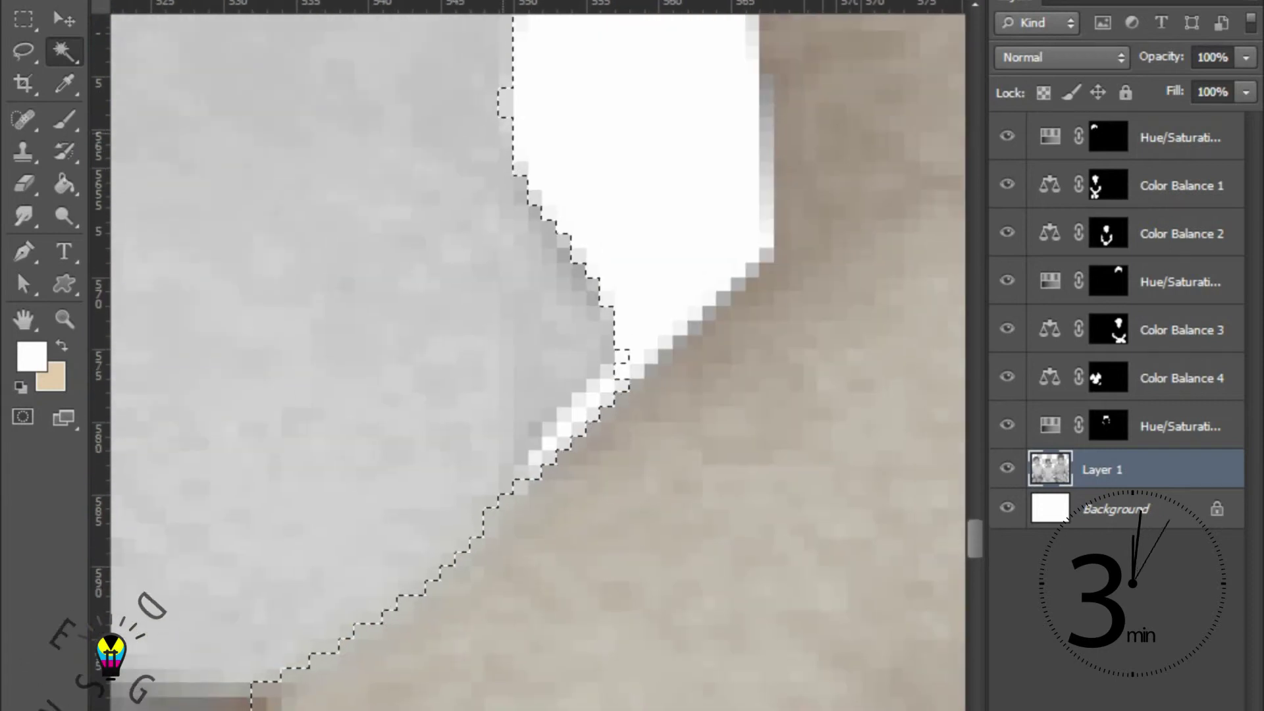
{"action": "key", "text": "ctrl+minus"}
{"action": "key", "text": "ctrl+minus"}
{"action": "key", "text": "ctrl+plus"}
{"action": "key", "text": "ctrl+plus"}
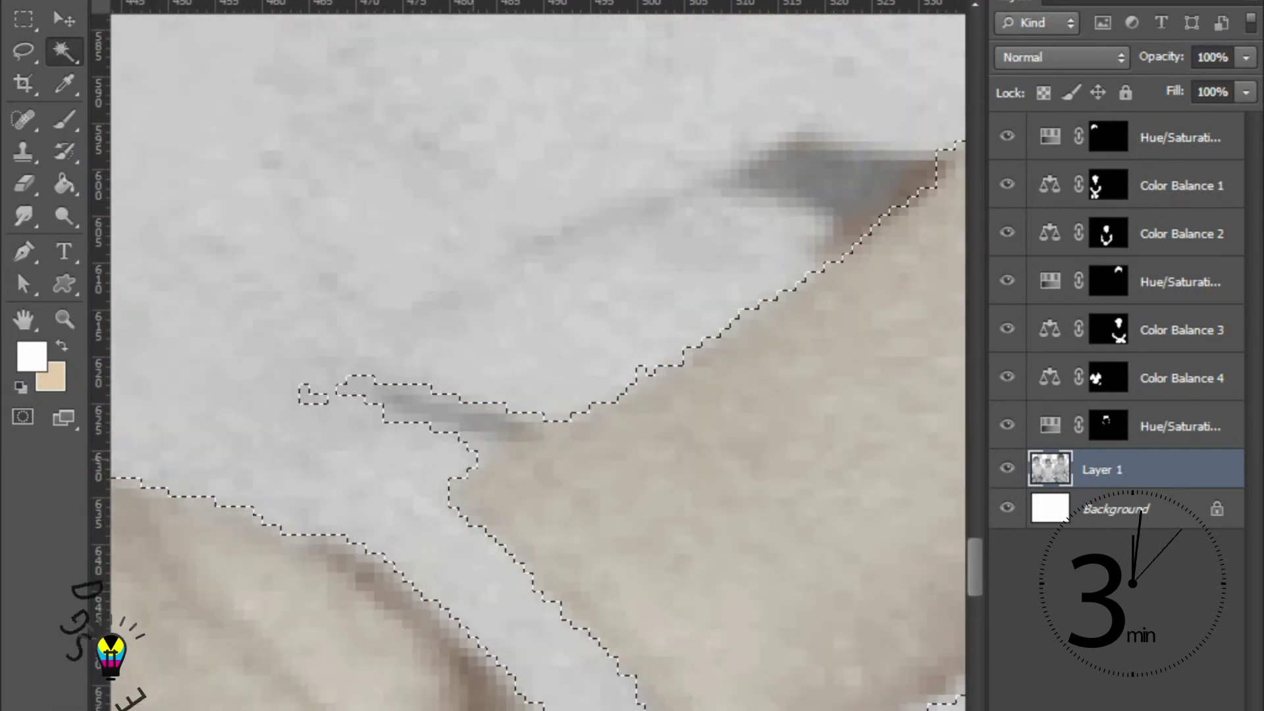
{"action": "left_click_drag", "start_coordinate": [369, 395], "coordinate": [546, 428]}
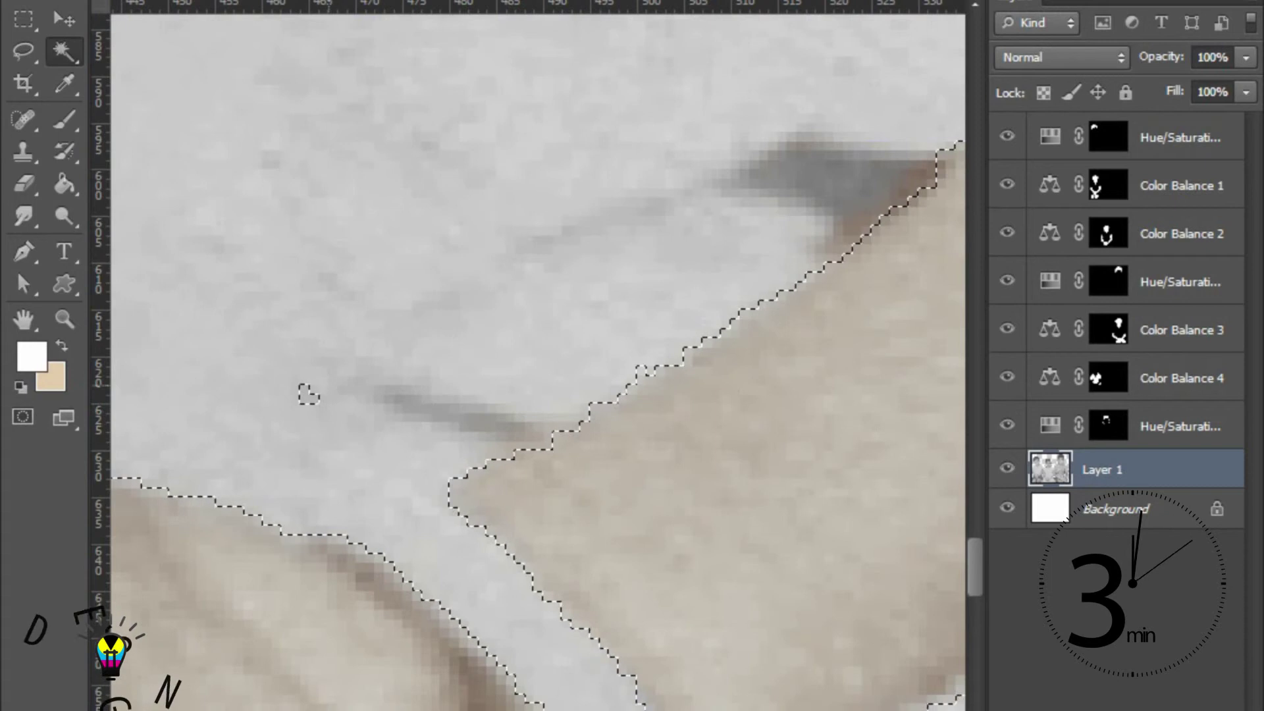
Inspect the dress selection along the forearm and hands, then view the whole dress
{"action": "key", "text": "ctrl+minus"}
{"action": "key", "text": "ctrl+minus"}
{"action": "key", "text": "ctrl+minus"}
{"action": "key", "text": "ctrl+plus"}
{"action": "key", "text": "ctrl+plus"}
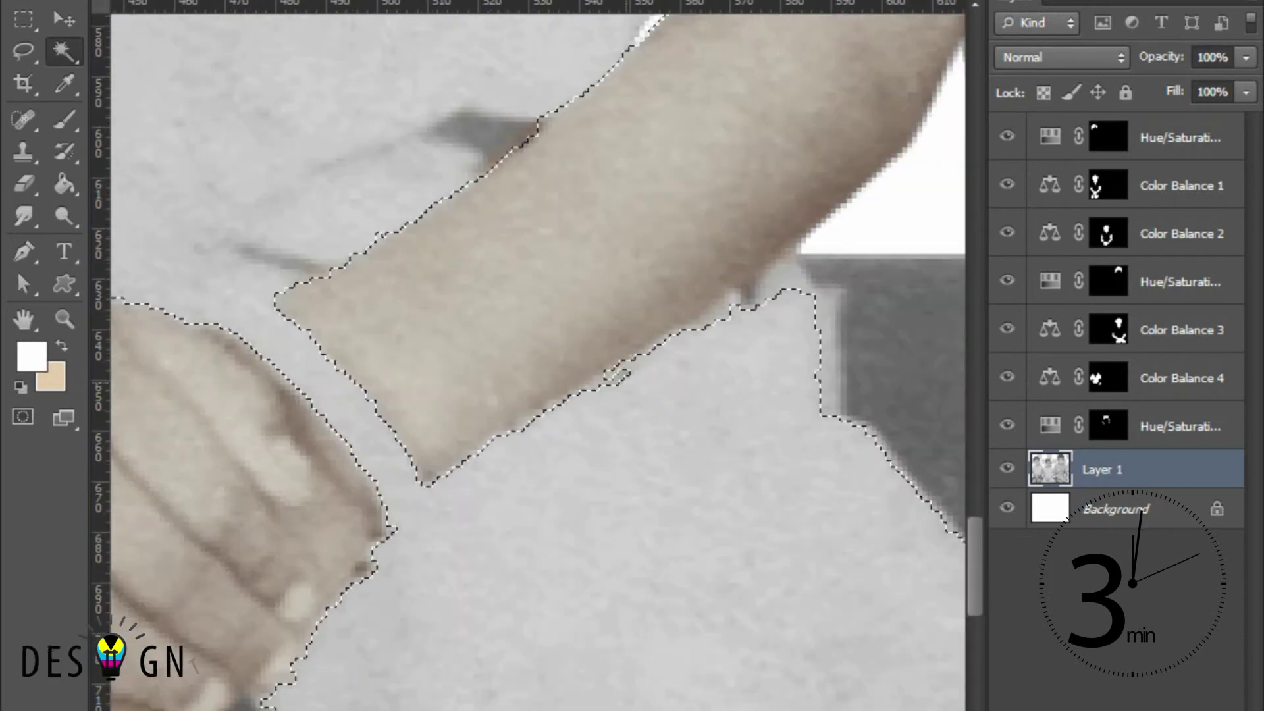
{"action": "key", "text": "ctrl+minus"}
{"action": "key", "text": "ctrl+plus"}
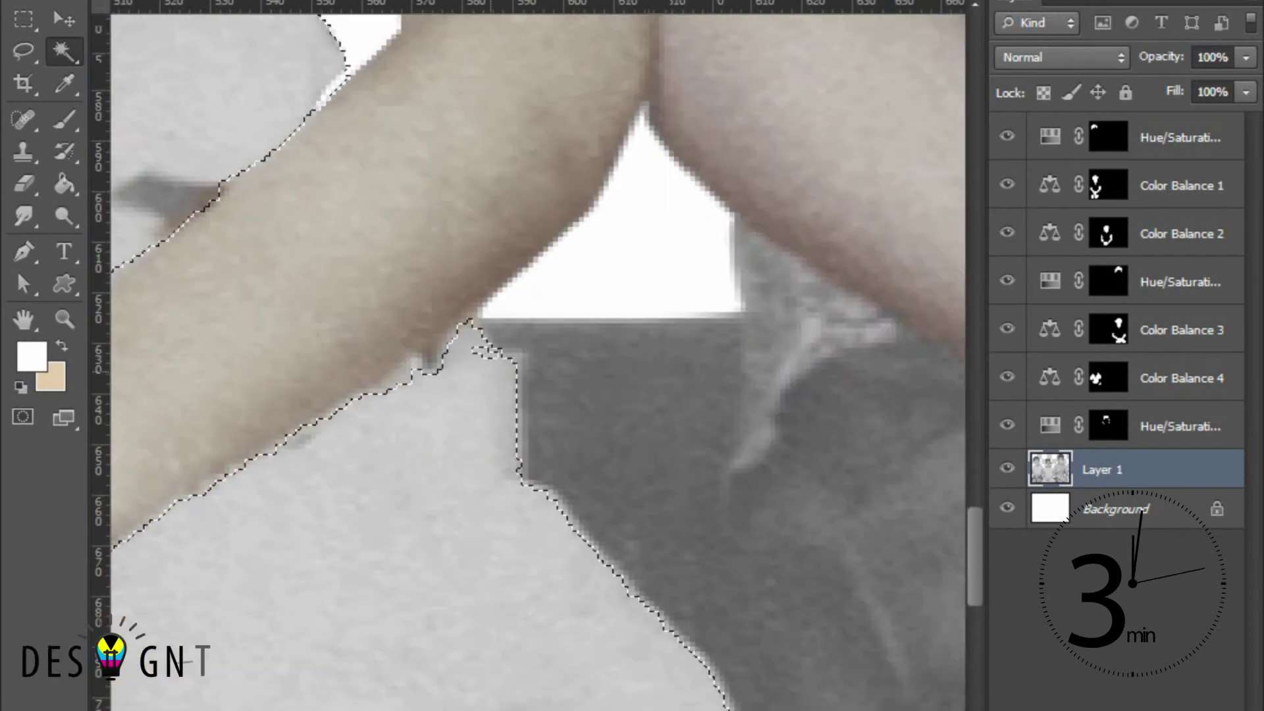
{"action": "key", "text": "ctrl+minus"}
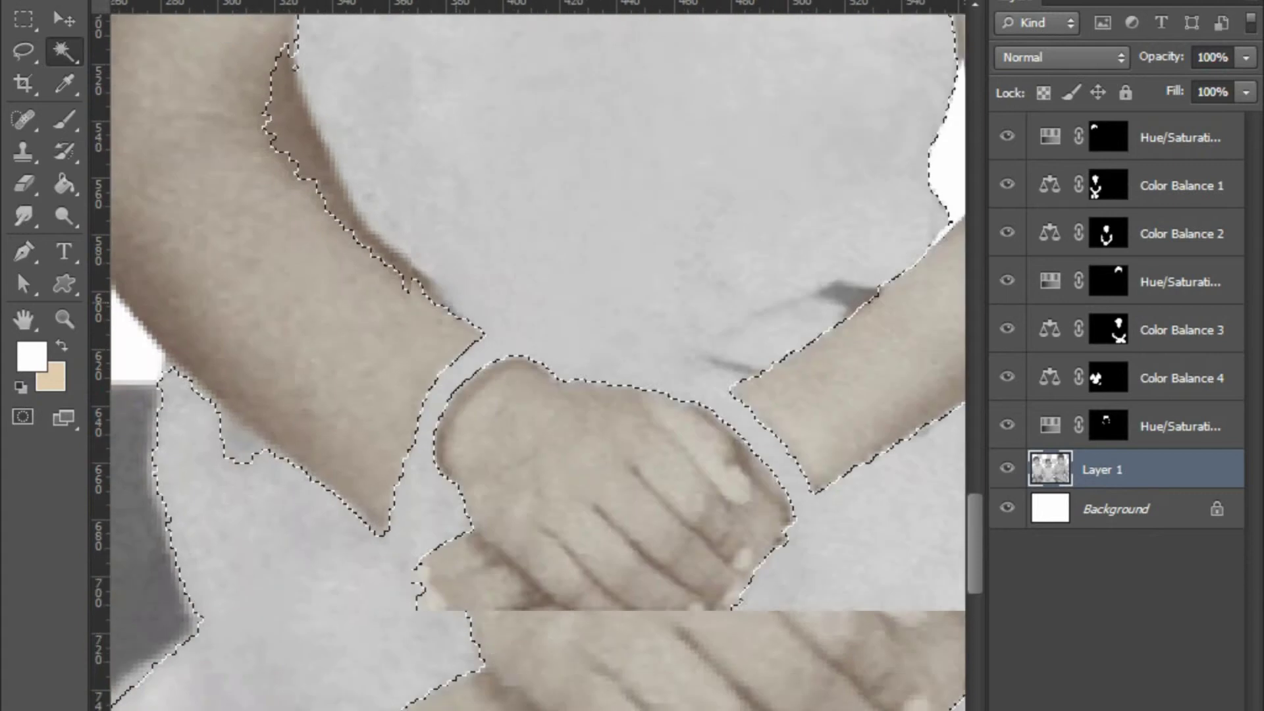
{"action": "key", "text": "ctrl+minus"}
{"action": "key", "text": "ctrl+plus"}
{"action": "key", "text": "ctrl+minus"}
{"action": "key", "text": "ctrl+plus"}
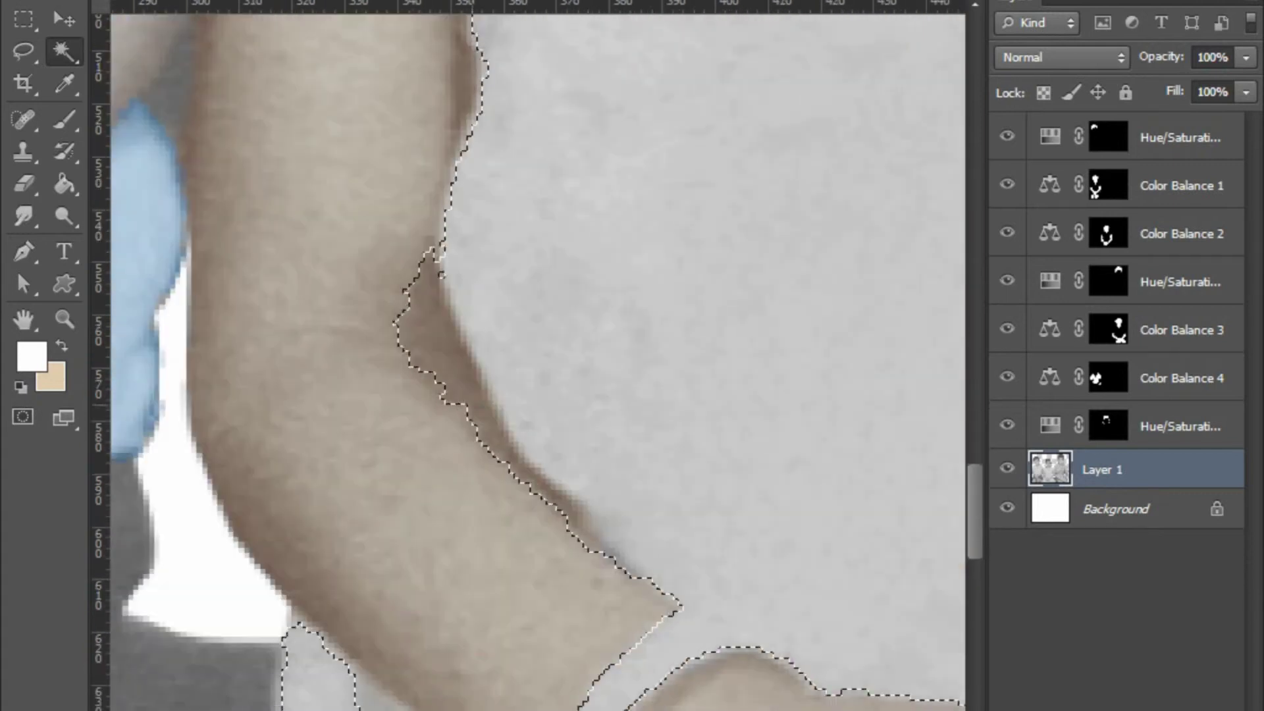
{"action": "key", "text": "ctrl+minus"}
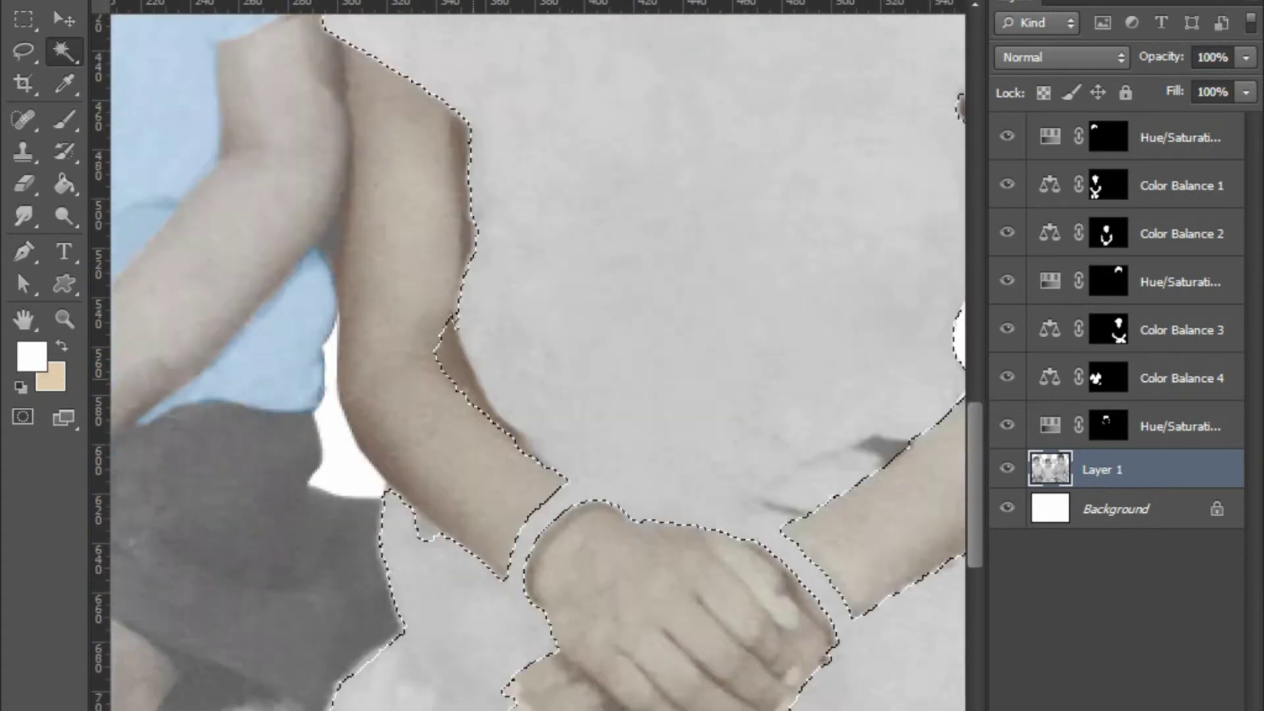
{"action": "key", "text": "ctrl+plus"}
{"action": "key", "text": "ctrl+plus"}
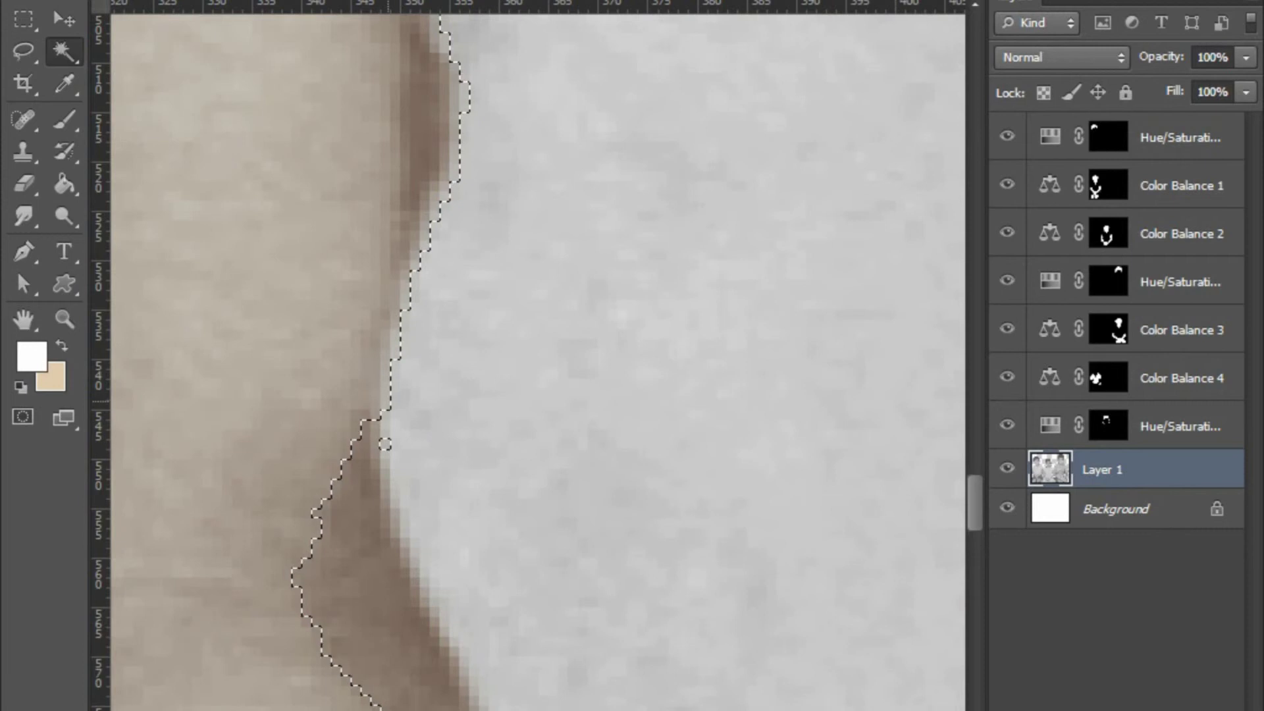
{"action": "key", "text": "ctrl+minus"}
{"action": "key", "text": "ctrl+plus"}
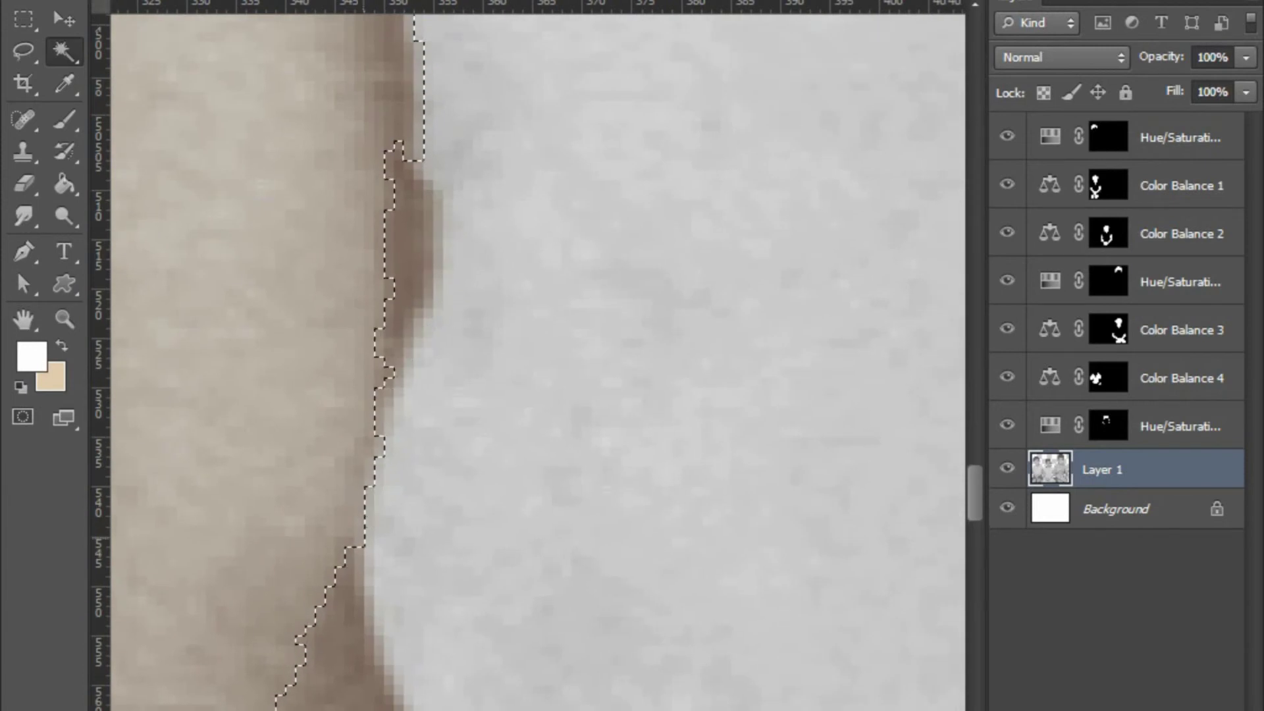
{"action": "key", "text": "ctrl+minus"}
{"action": "key", "text": "ctrl+plus"}
{"action": "key", "text": "ctrl+minus"}
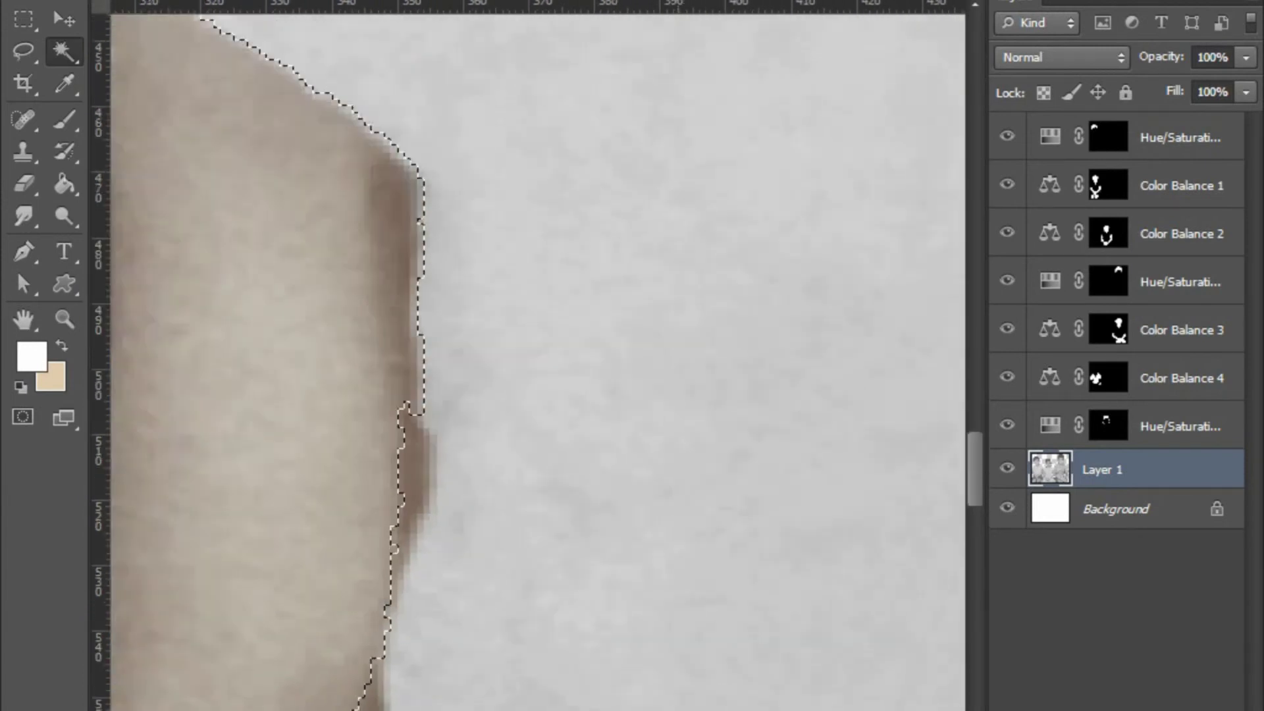
{"action": "key", "text": "ctrl+plus"}
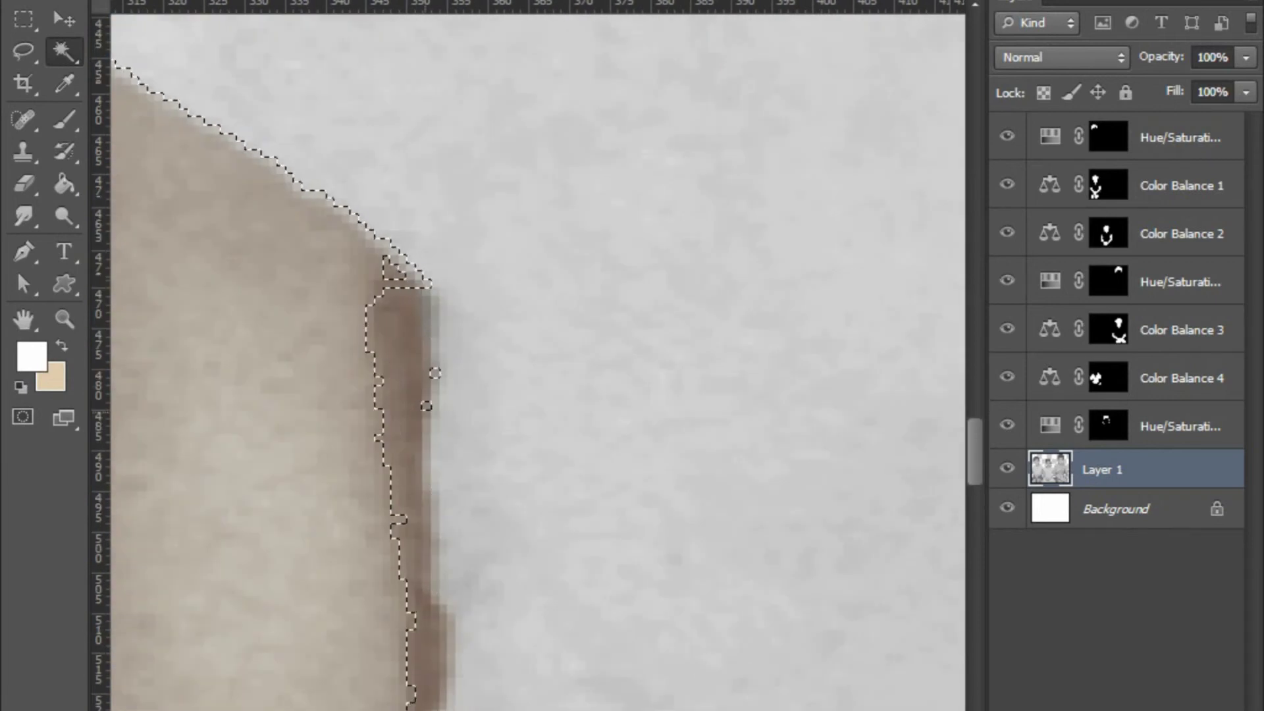
{"action": "key", "text": "ctrl+minus"}
{"action": "key", "text": "ctrl+minus"}
{"action": "key", "text": "ctrl+minus"}
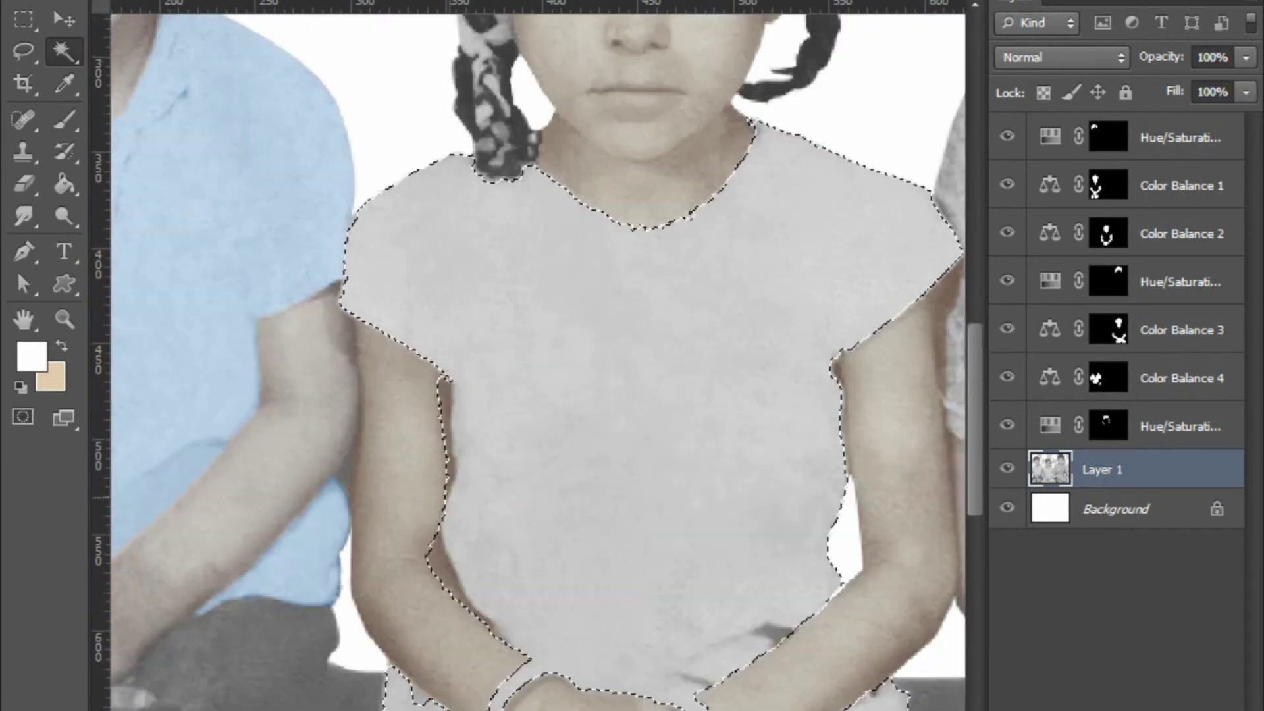
{"action": "key", "text": "ctrl+plus"}
{"action": "key", "text": "ctrl+minus"}
{"action": "key", "text": "ctrl+minus"}
{"action": "key", "text": "ctrl+minus"}
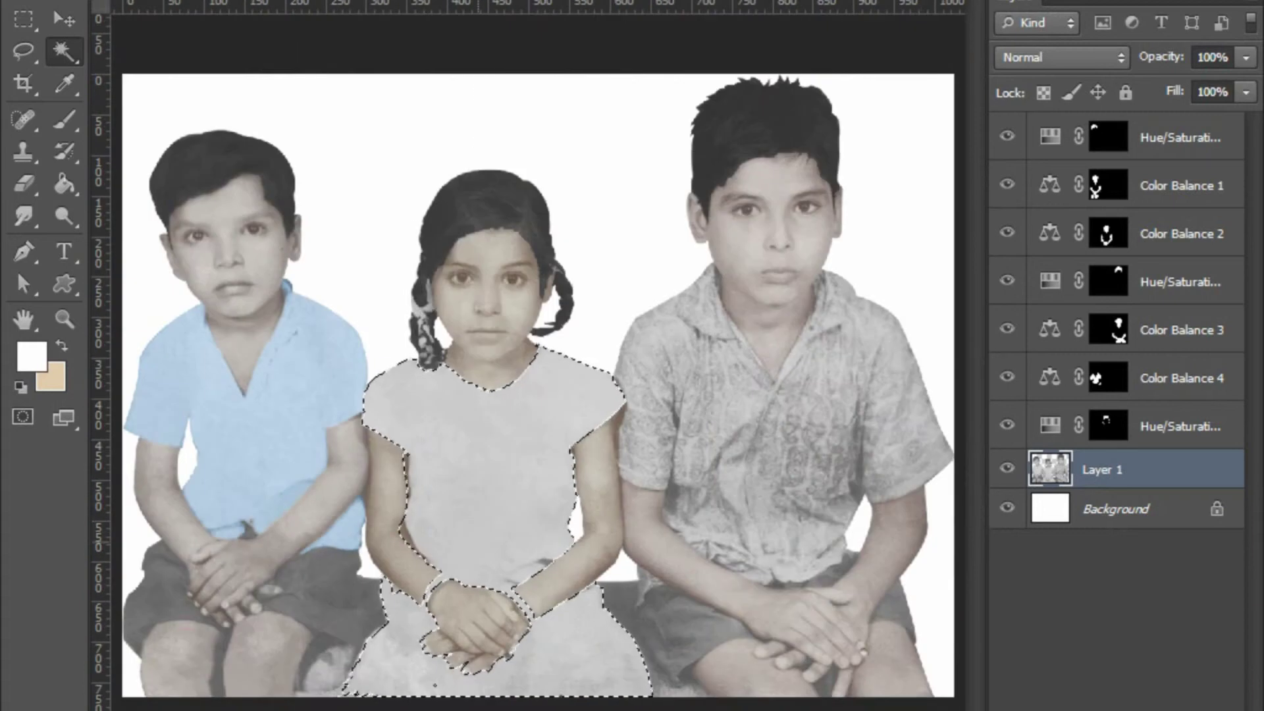
Zoom and pan around the dress edge, arm and shirt corner to inspect the selection
{"action": "key", "text": "ctrl+plus"}
{"action": "key", "text": "ctrl+plus"}
{"action": "key", "text": "ctrl+plus"}
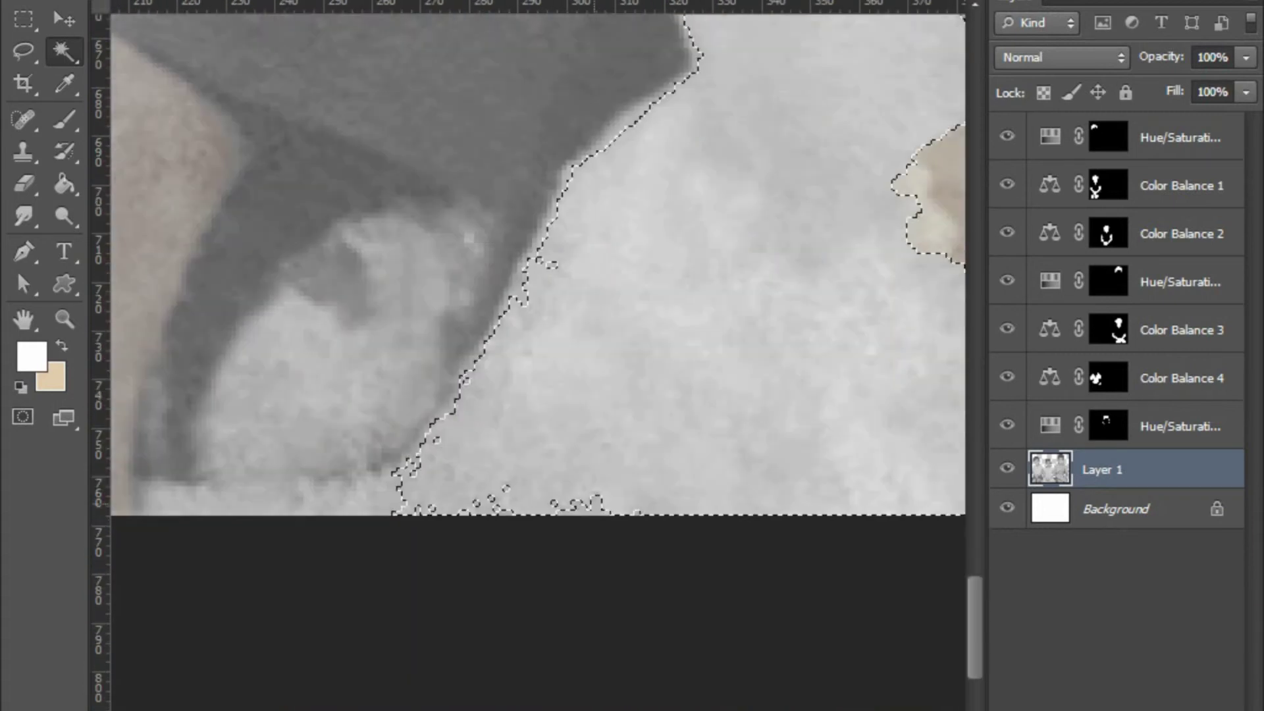
{"action": "key", "text": "ctrl+plus"}
{"action": "key", "text": "ctrl+plus"}
{"action": "key", "text": "ctrl+plus"}
{"action": "scroll", "coordinate": [537, 280], "scroll_direction": "left", "scroll_amount": 3}
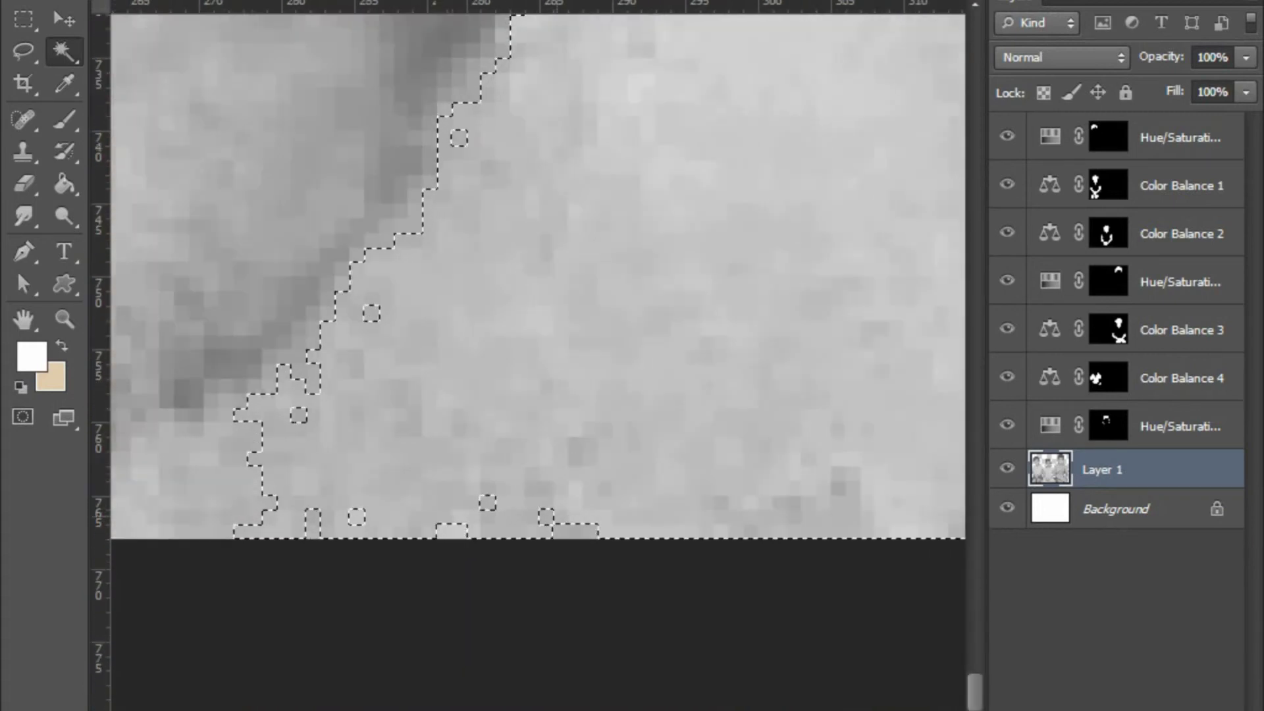
{"action": "key", "text": "ctrl+minus"}
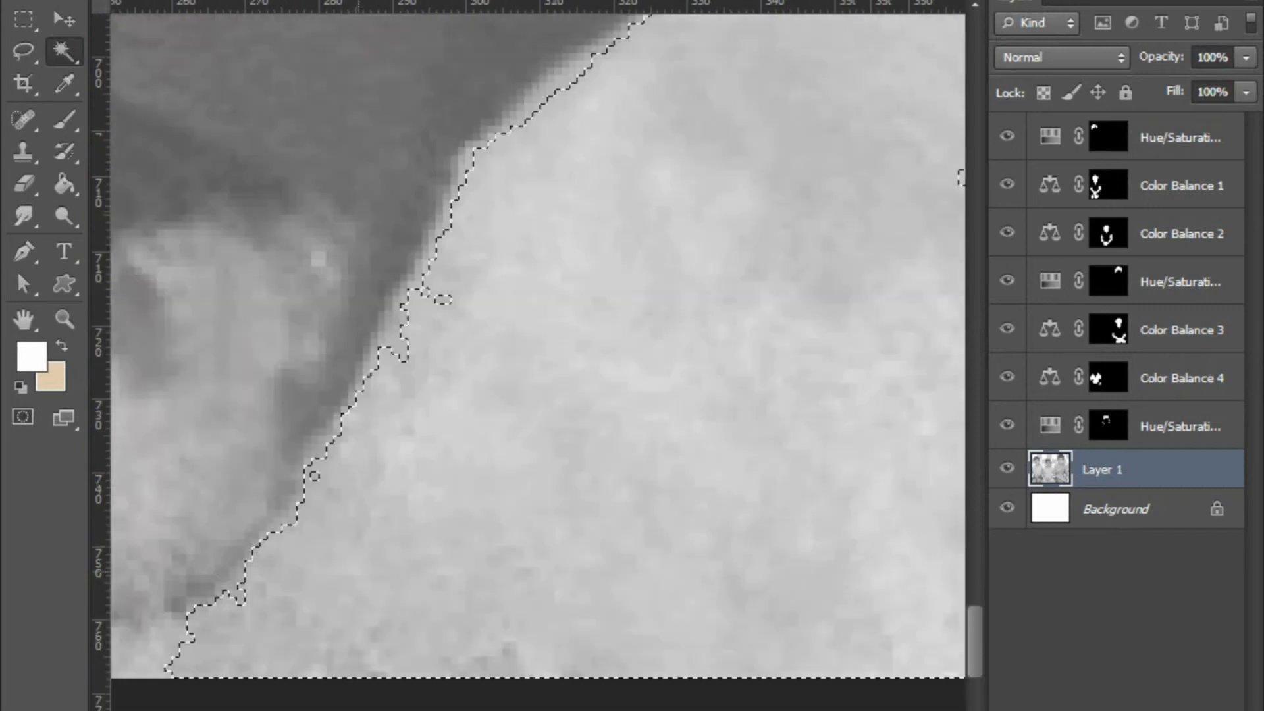
{"action": "key", "text": "ctrl+minus"}
{"action": "scroll", "coordinate": [527, 356], "scroll_direction": "up", "scroll_amount": 3}
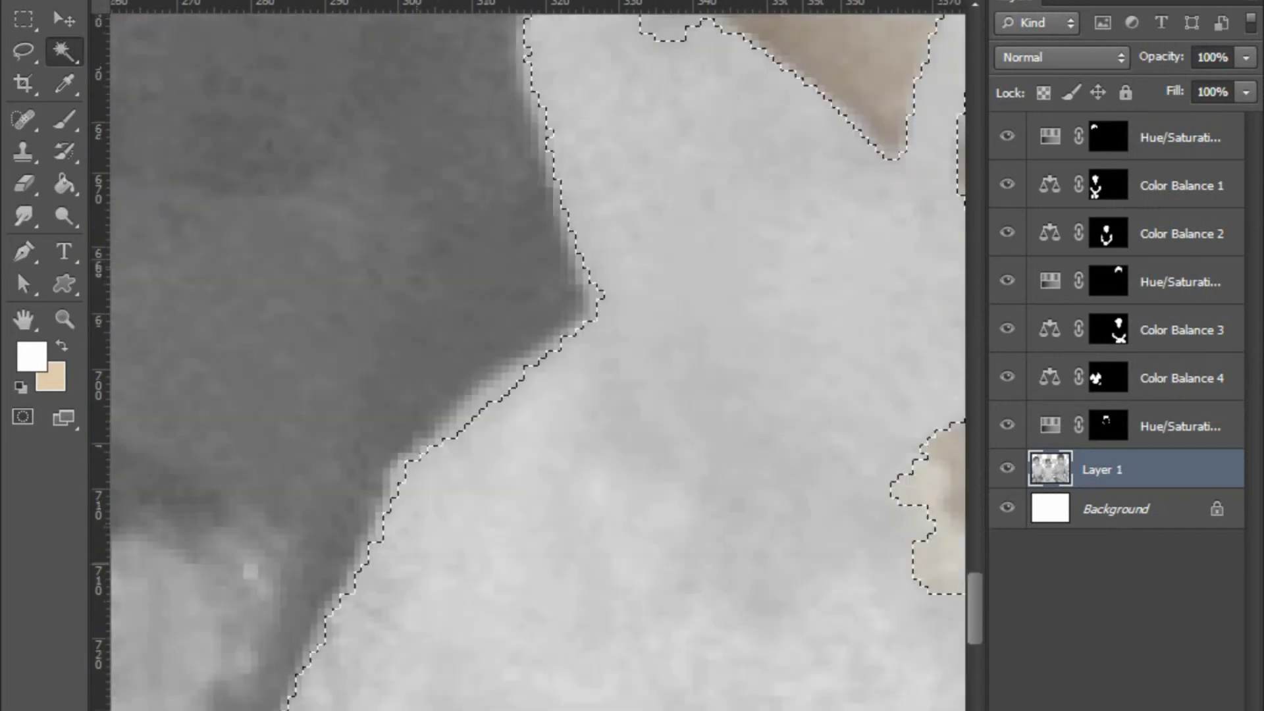
{"action": "key", "text": "ctrl+plus"}
{"action": "scroll", "coordinate": [527, 355], "scroll_direction": "up", "scroll_amount": 2}
{"action": "scroll", "coordinate": [538, 356], "scroll_direction": "up", "scroll_amount": 3}
{"action": "scroll", "coordinate": [537, 355], "scroll_direction": "right", "scroll_amount": 2}
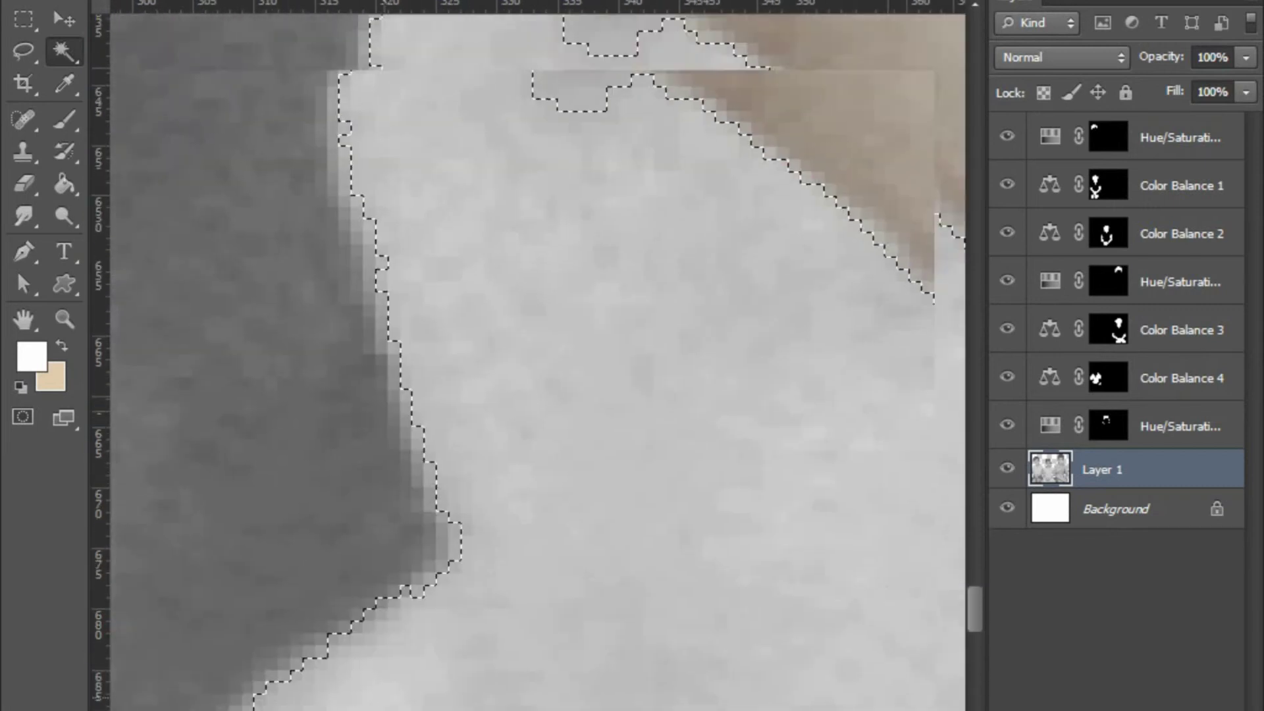
{"action": "key", "text": "ctrl+minus"}
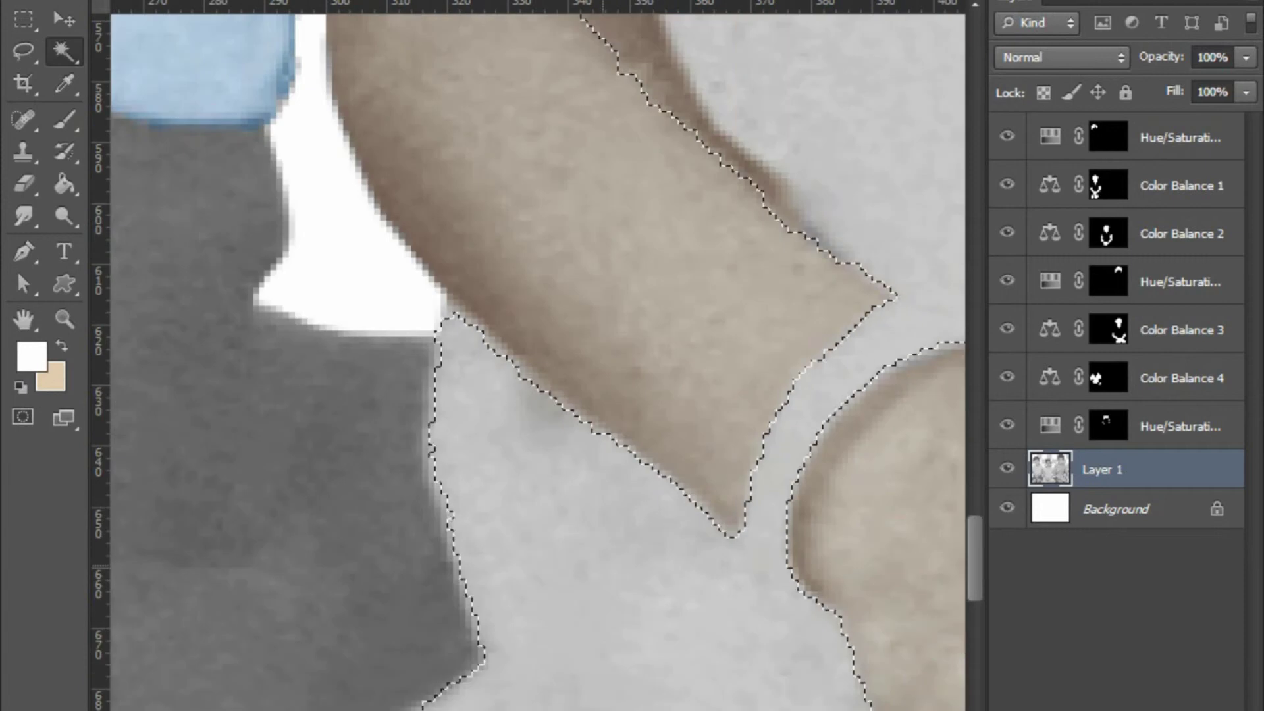
{"action": "key", "text": "ctrl+plus"}
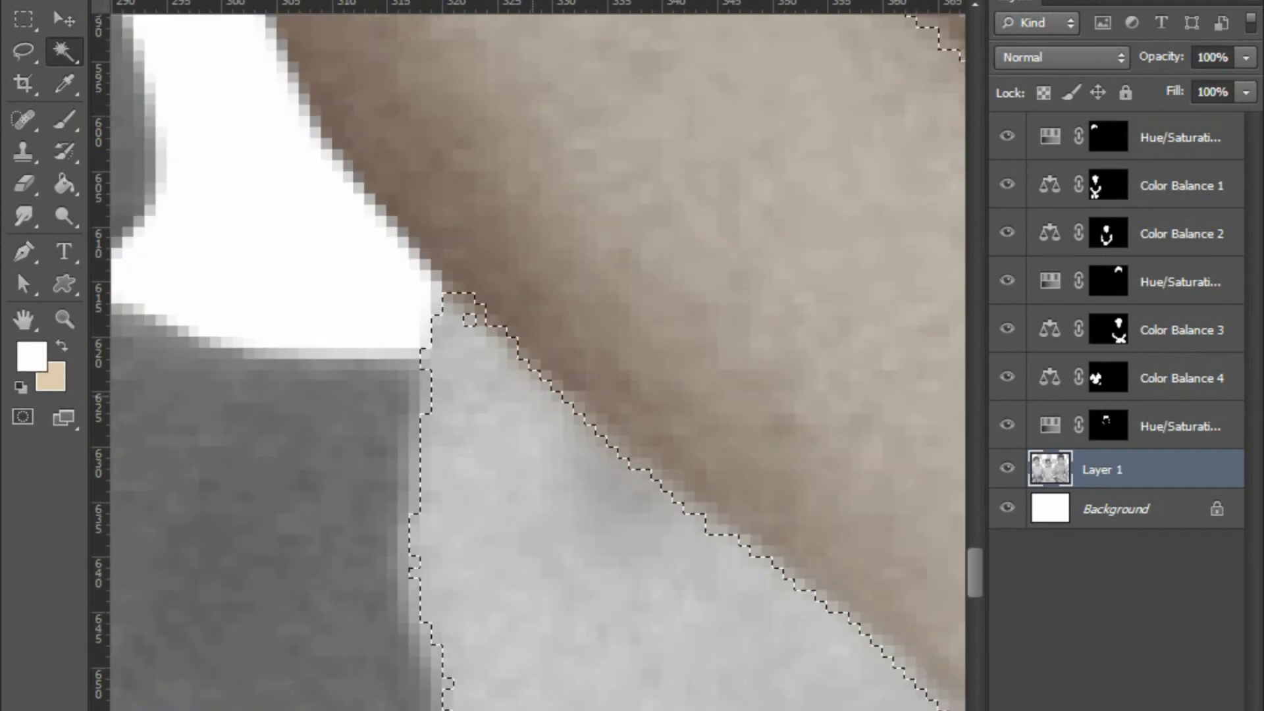
{"action": "key", "text": "ctrl+minus"}
{"action": "scroll", "coordinate": [537, 356], "scroll_direction": "down", "scroll_amount": 3}
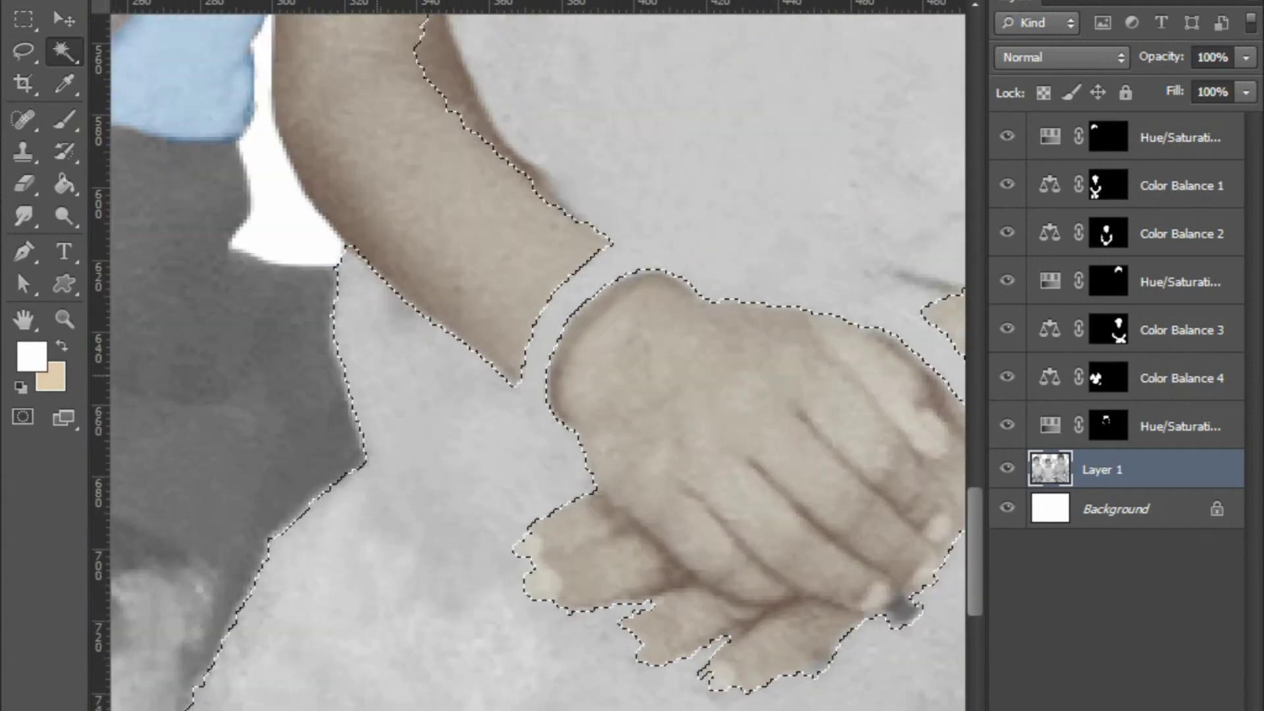
{"action": "key", "text": "ctrl+plus"}
{"action": "key", "text": "ctrl+plus"}
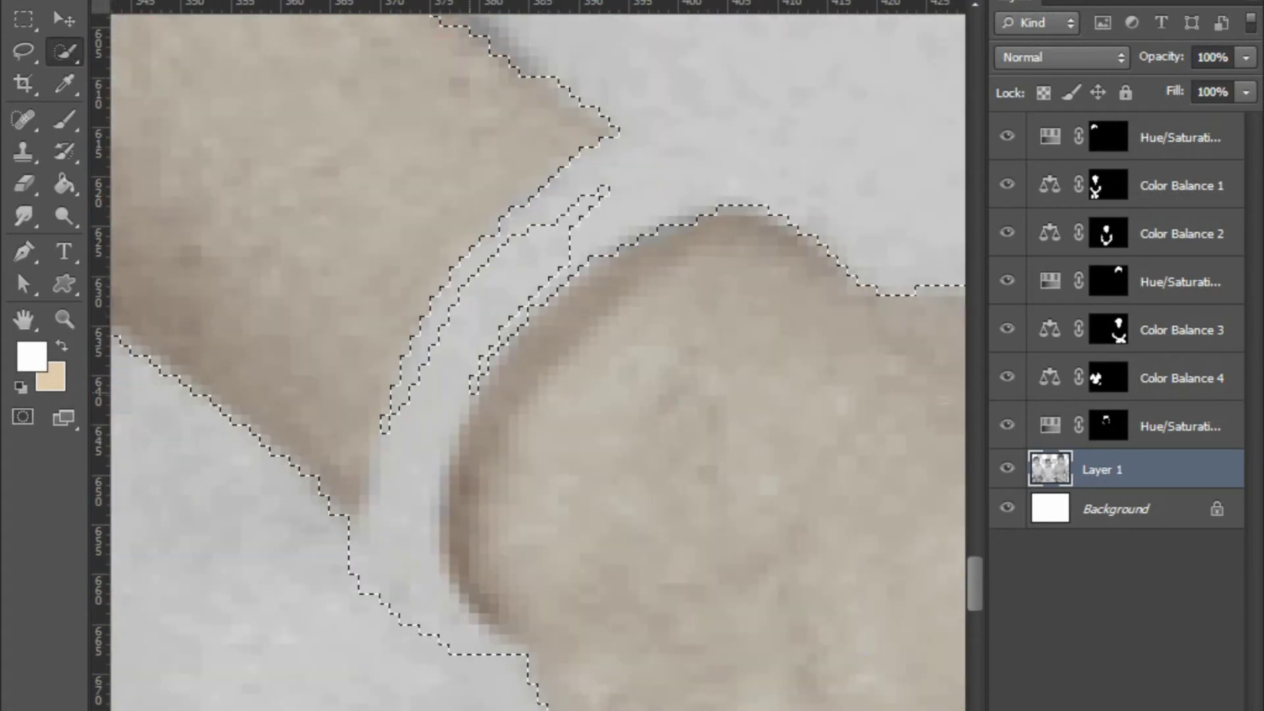
Add the light wrist band and clean the selection around the girl's bracelet and hand
{"action": "key", "text": "ctrl+plus"}
{"action": "key", "text": "ctrl+minus"}
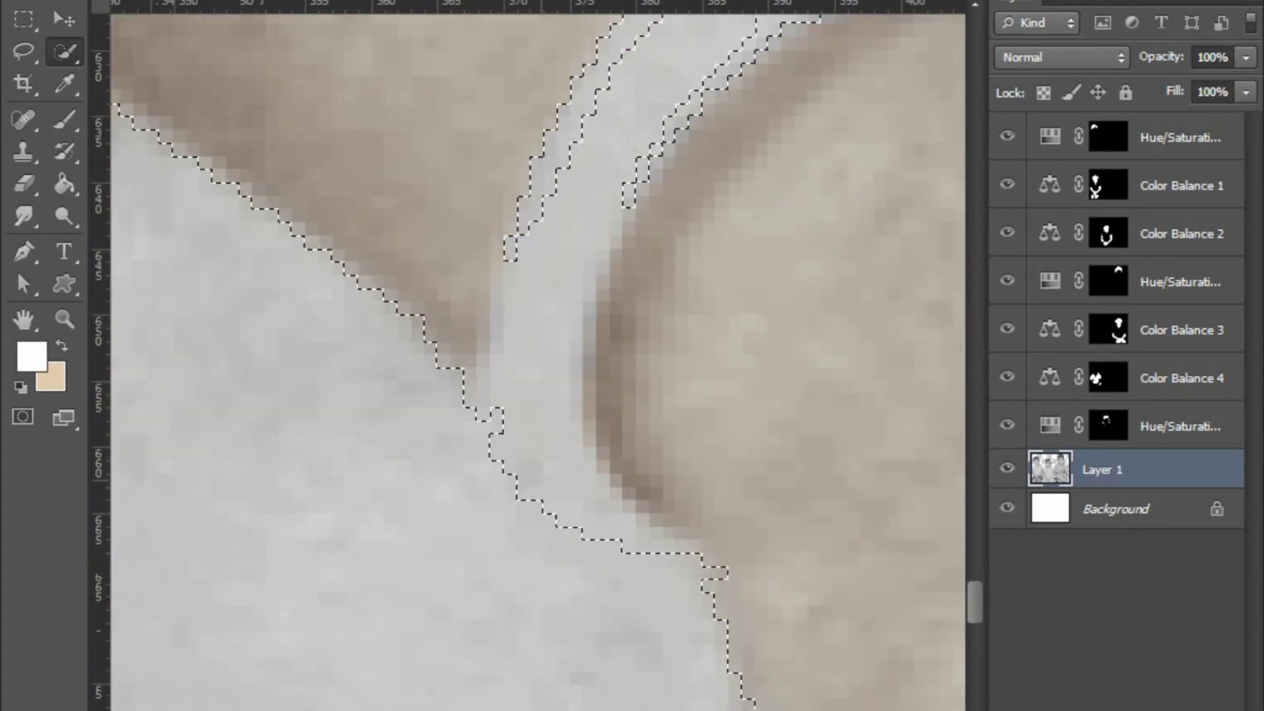
{"action": "key", "text": "ctrl+plus"}
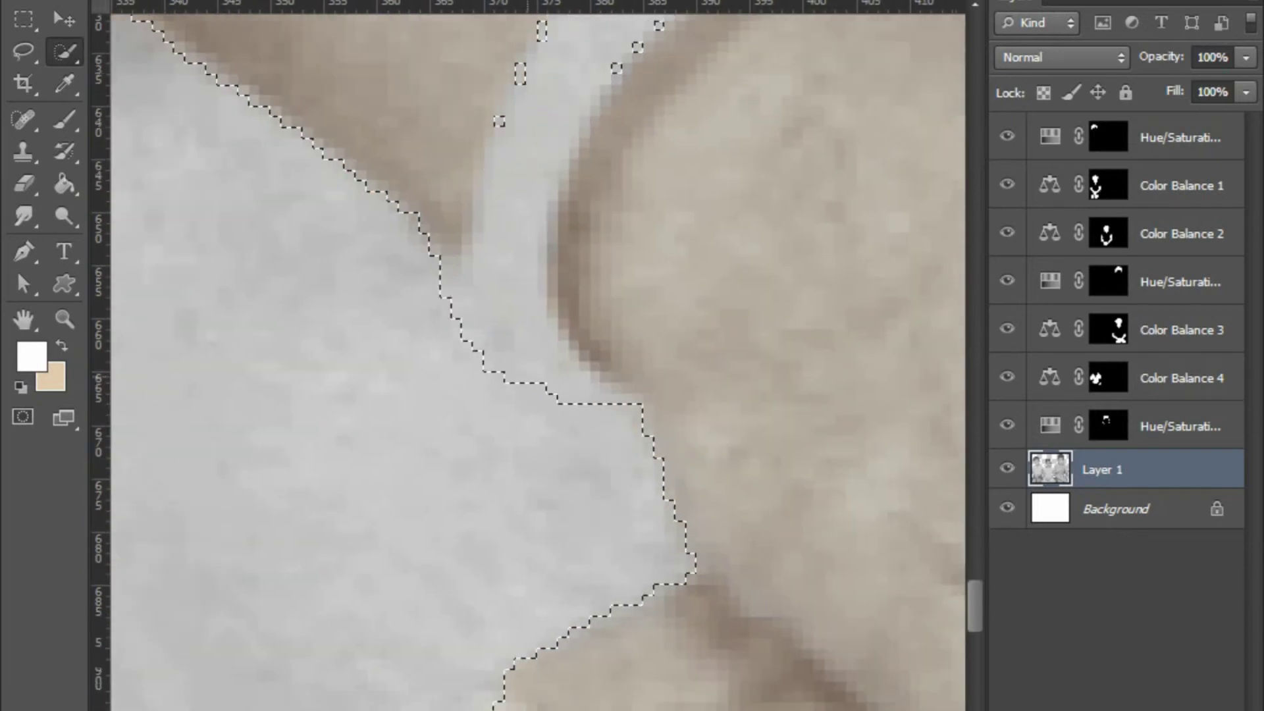
{"action": "scroll", "coordinate": [536, 355], "scroll_direction": "down", "scroll_amount": 3}
{"action": "scroll", "coordinate": [537, 356], "scroll_direction": "down", "scroll_amount": 2}
{"action": "scroll", "coordinate": [537, 355], "scroll_direction": "up", "scroll_amount": 2}
{"action": "scroll", "coordinate": [536, 355], "scroll_direction": "up", "scroll_amount": 3}
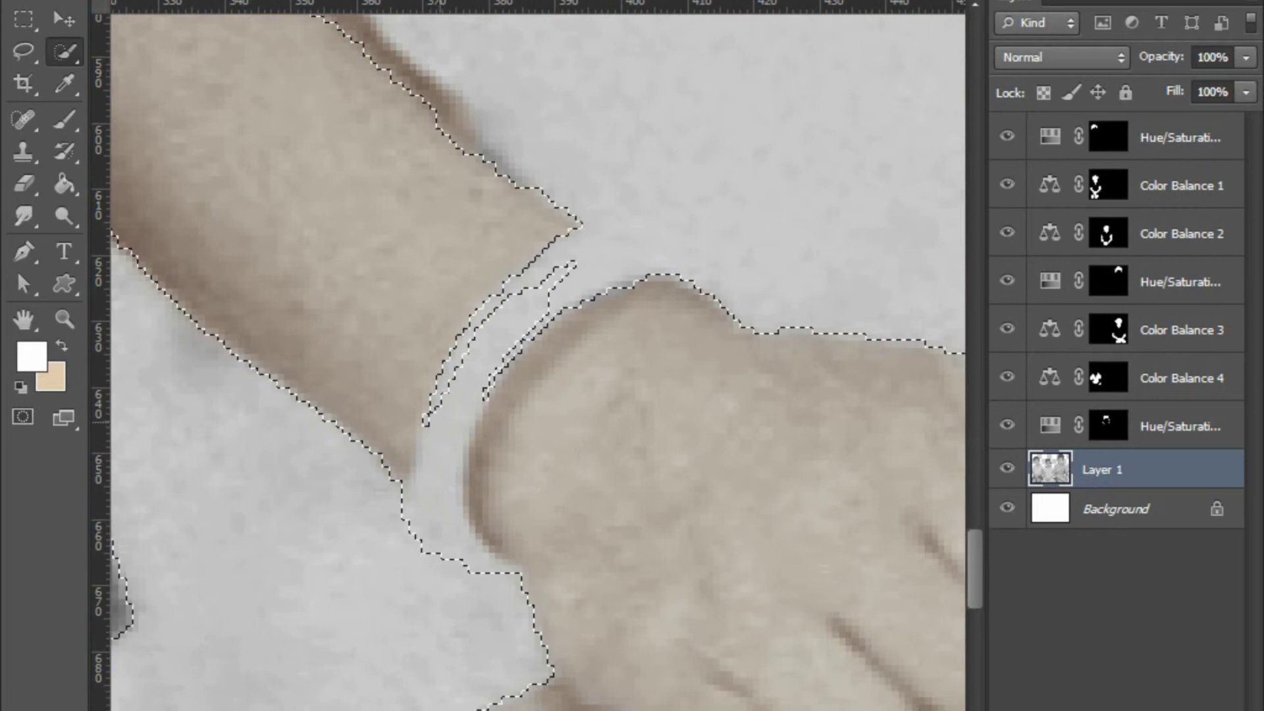
{"action": "left_click_drag", "start_coordinate": [432, 415], "coordinate": [567, 270]}
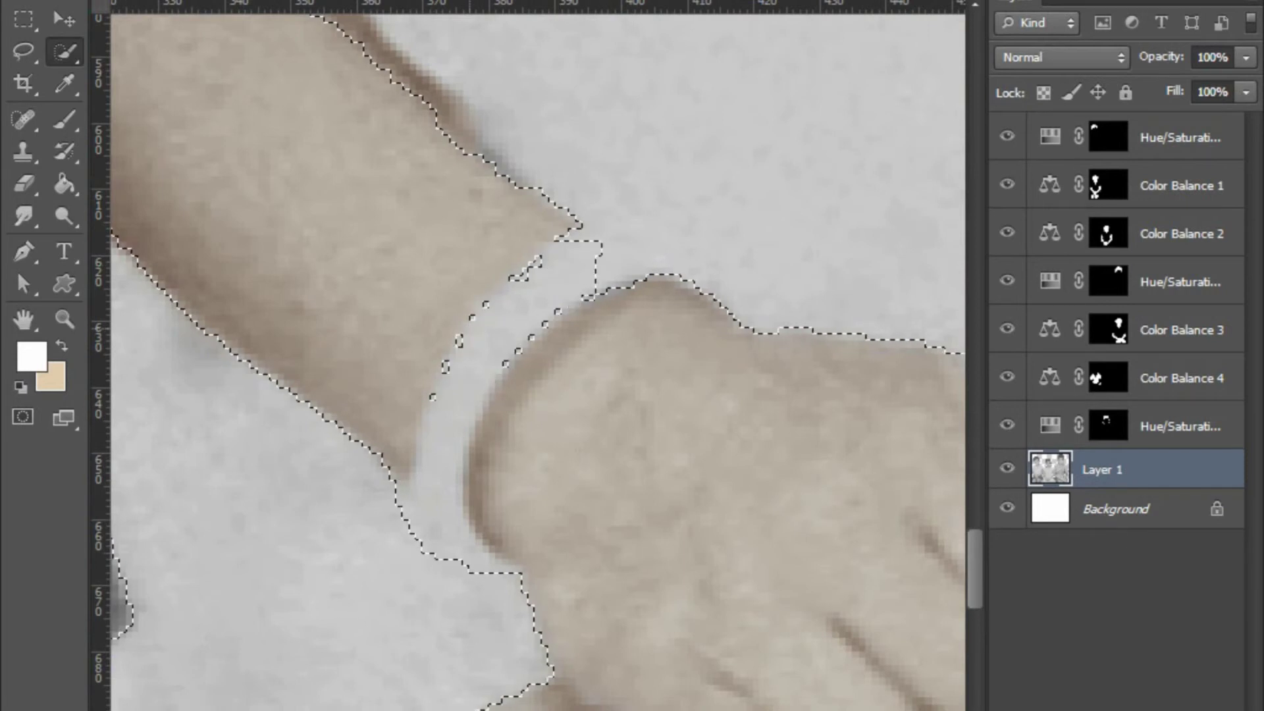
{"action": "scroll", "coordinate": [572, 286], "scroll_direction": "up", "scroll_amount": 2}
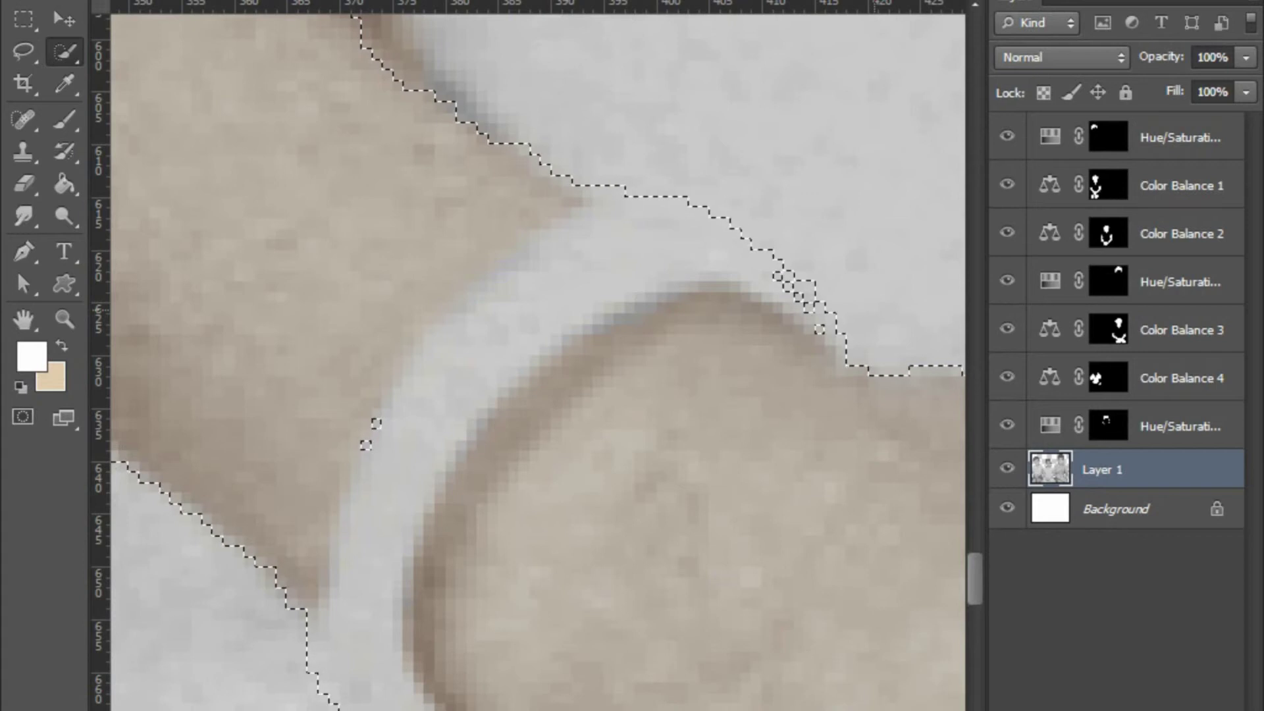
{"action": "key", "text": "ctrl+minus"}
{"action": "key", "text": "ctrl+minus"}
{"action": "scroll", "coordinate": [632, 322], "scroll_direction": "up", "scroll_amount": 3}
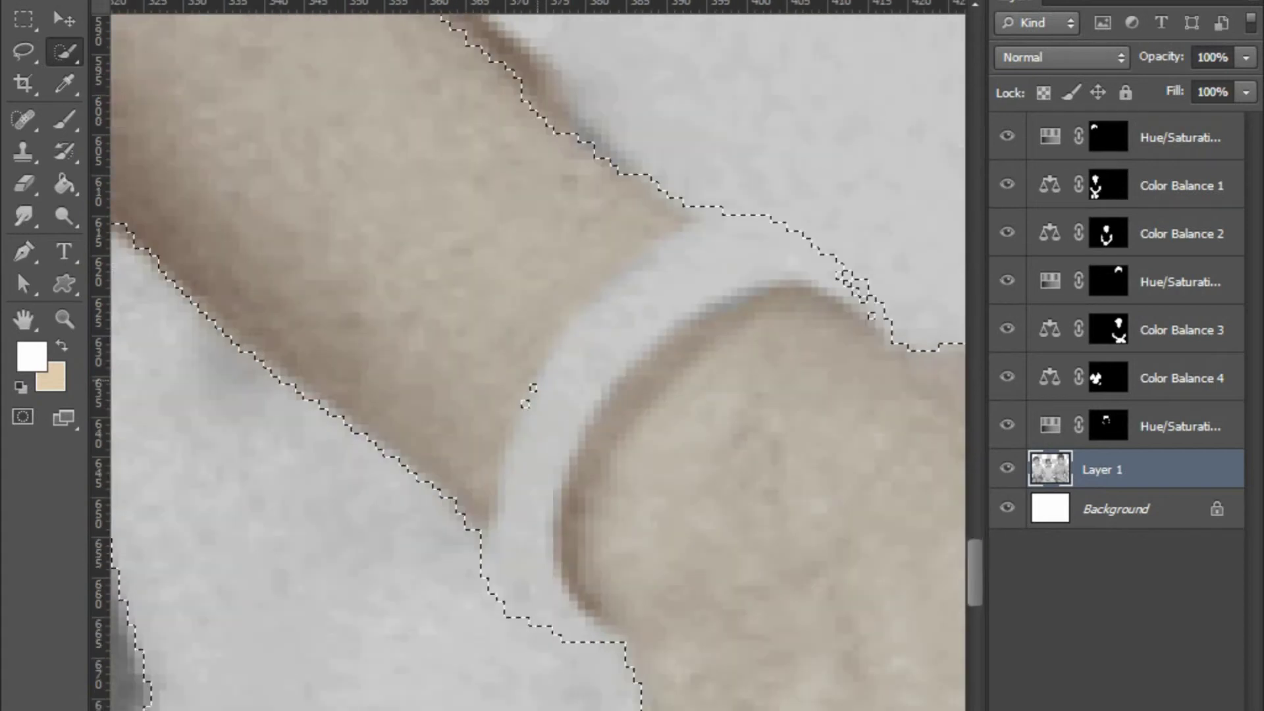
{"action": "scroll", "coordinate": [537, 356], "scroll_direction": "right", "scroll_amount": 3}
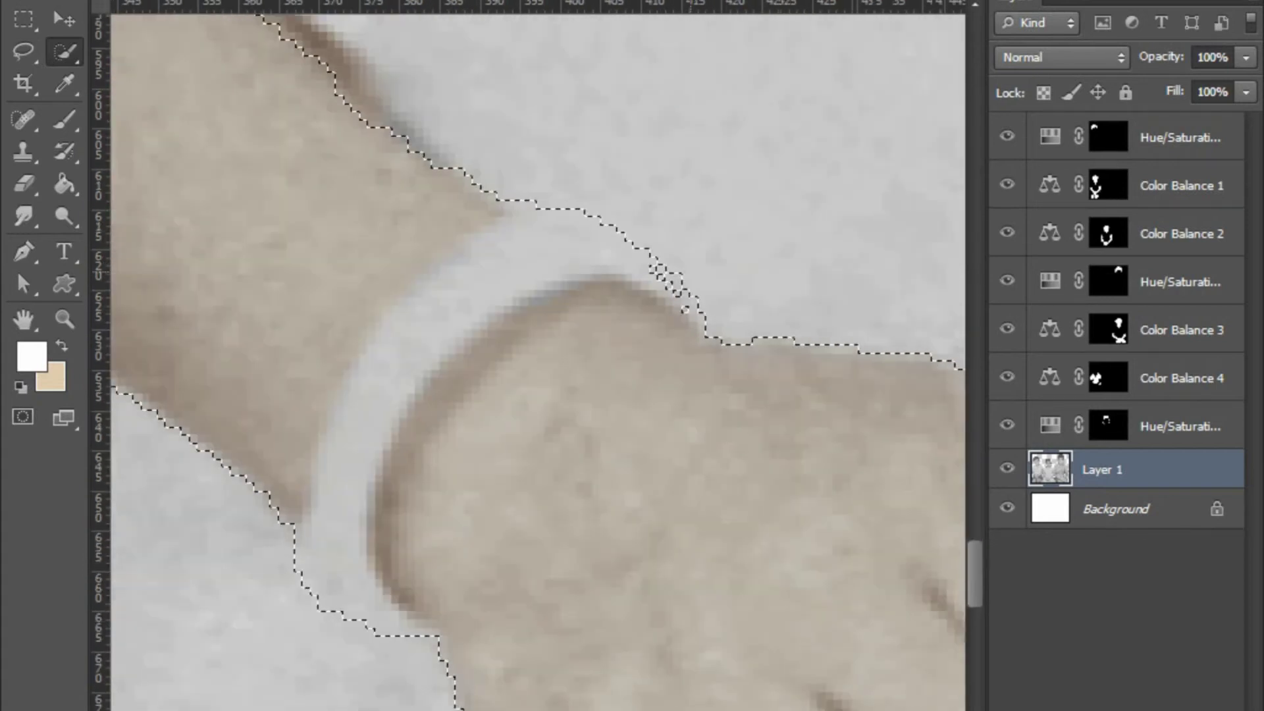
{"action": "scroll", "coordinate": [916, 263], "scroll_direction": "up", "scroll_amount": 1}
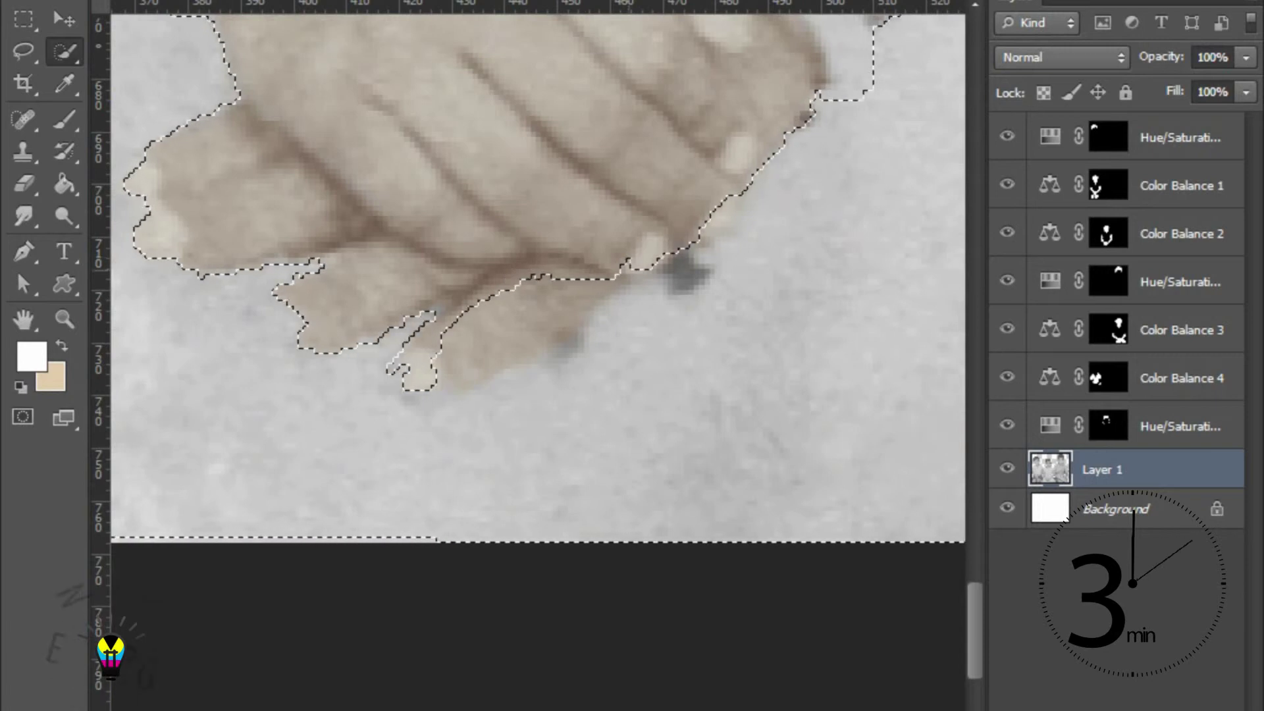
Adjust the dress selection near the hands and try a Color Balance layer pushed toward cyan
{"action": "left_click", "coordinate": [499, 358]}
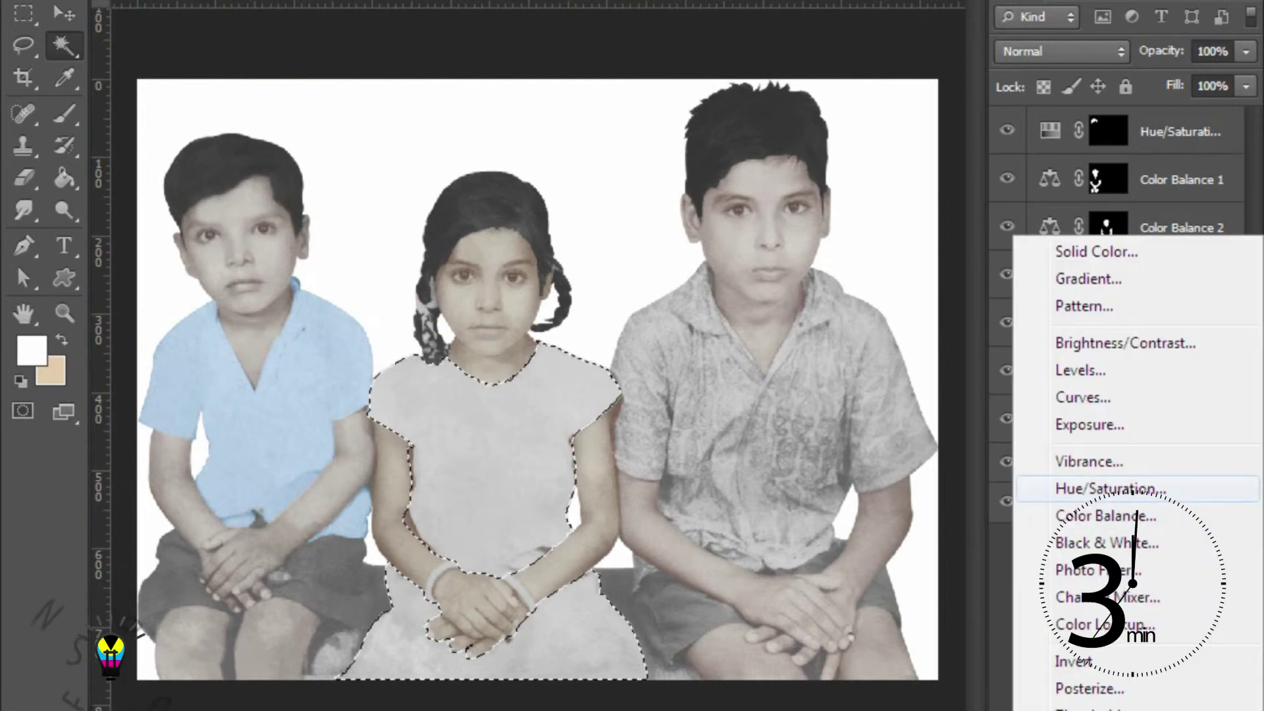
{"action": "left_click", "coordinate": [1106, 516]}
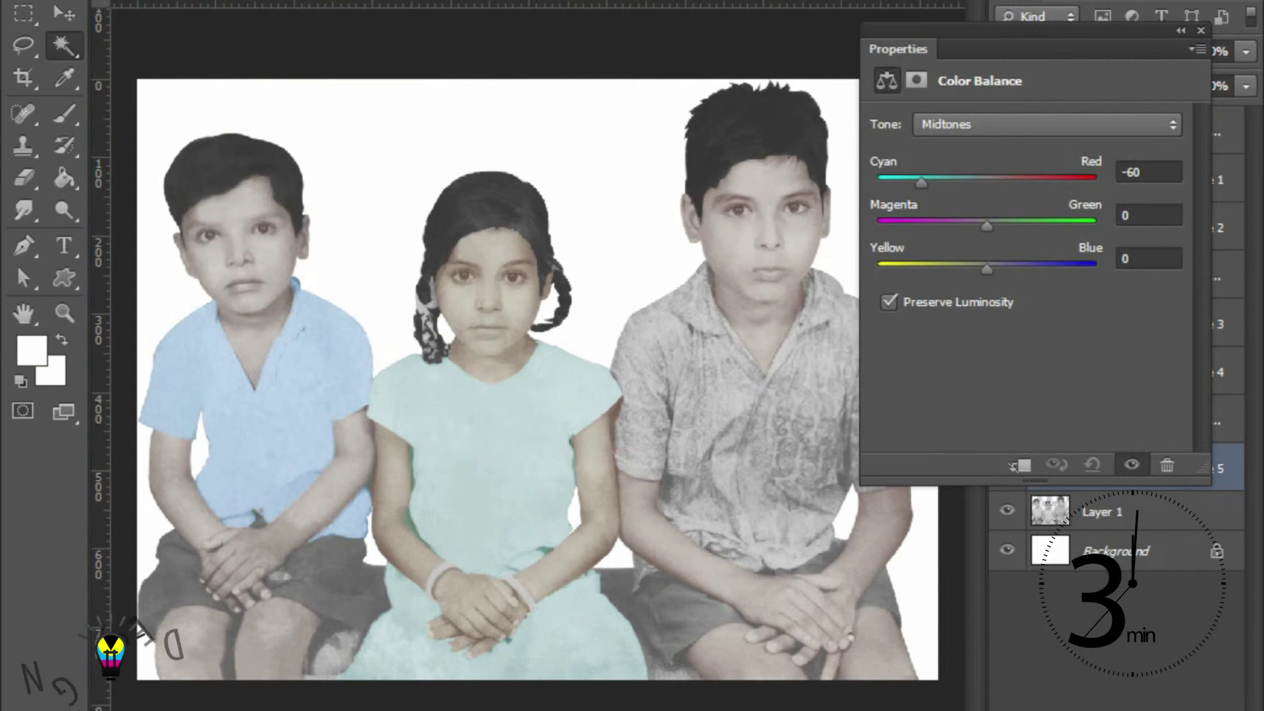
{"action": "mouse_move", "coordinate": [921, 181]}
{"action": "left_mouse_down"}
{"action": "mouse_move", "coordinate": [1014, 182]}
{"action": "mouse_move", "coordinate": [880, 182]}
{"action": "left_mouse_up"}
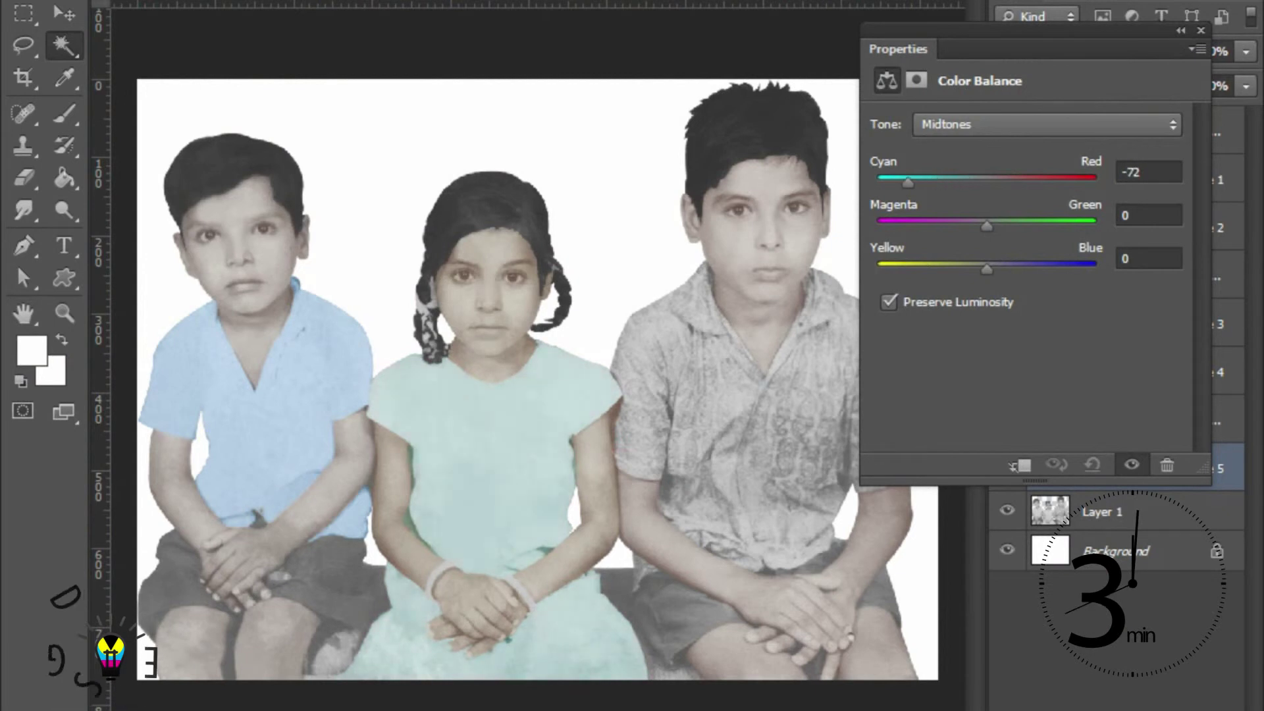
{"action": "mouse_move", "coordinate": [936, 182]}
{"action": "left_mouse_down"}
{"action": "mouse_move", "coordinate": [1025, 182]}
{"action": "mouse_move", "coordinate": [882, 182]}
{"action": "left_mouse_up"}
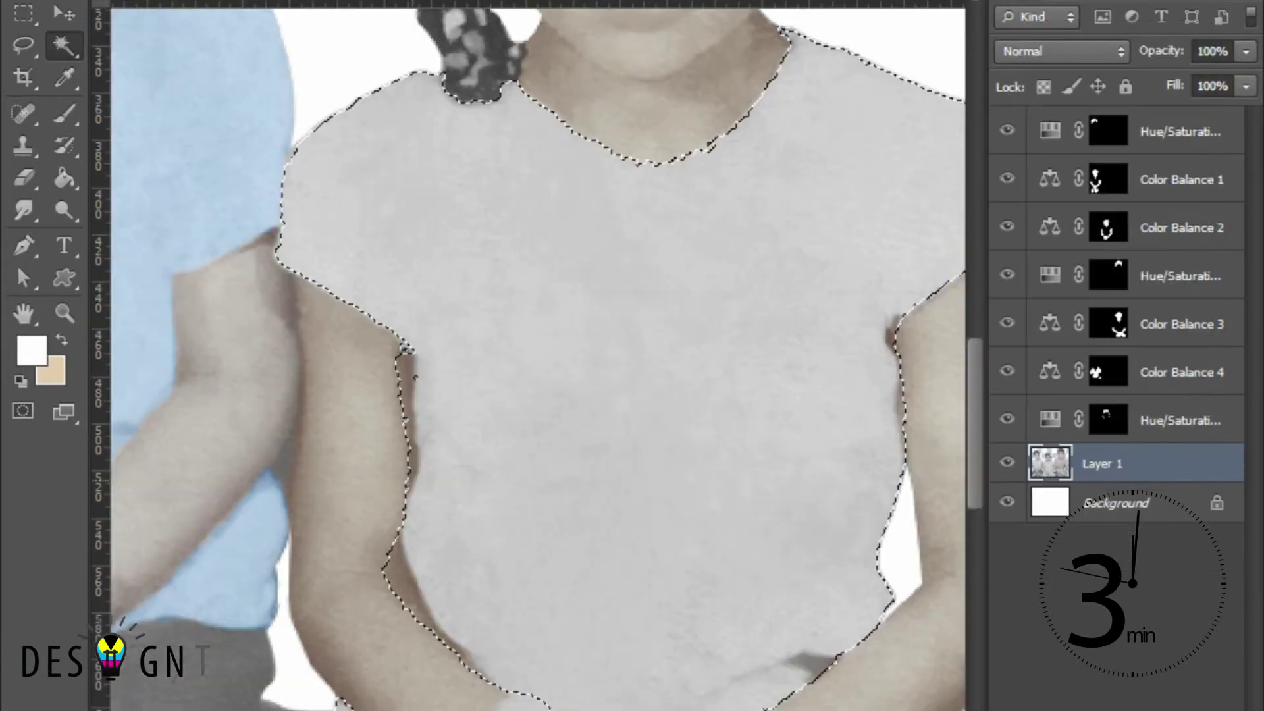
Try a Black & White adjustment on the dress, discard it, and pick a new adjustment type
{"action": "scroll", "coordinate": [396, 447], "scroll_direction": "up", "scroll_amount": 3}
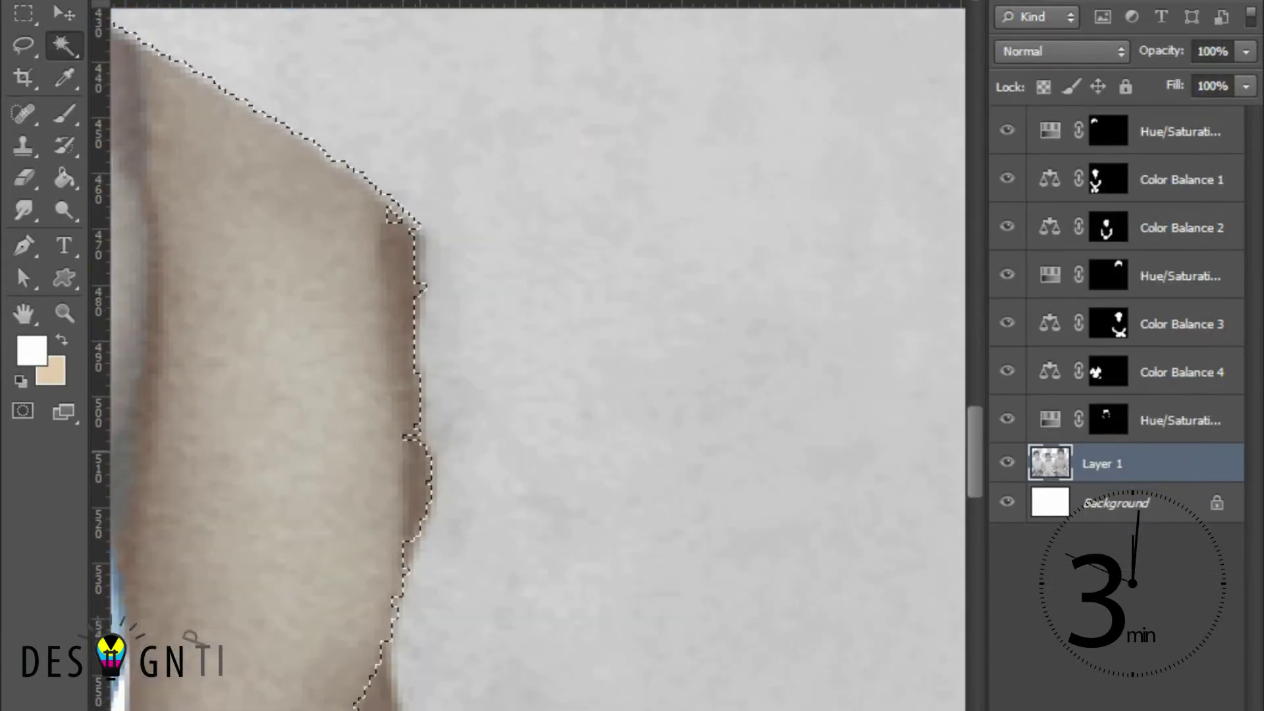
{"action": "scroll", "coordinate": [422, 296], "scroll_direction": "down", "scroll_amount": 2}
{"action": "scroll", "coordinate": [421, 296], "scroll_direction": "down", "scroll_amount": 3}
{"action": "scroll", "coordinate": [421, 263], "scroll_direction": "up", "scroll_amount": 5}
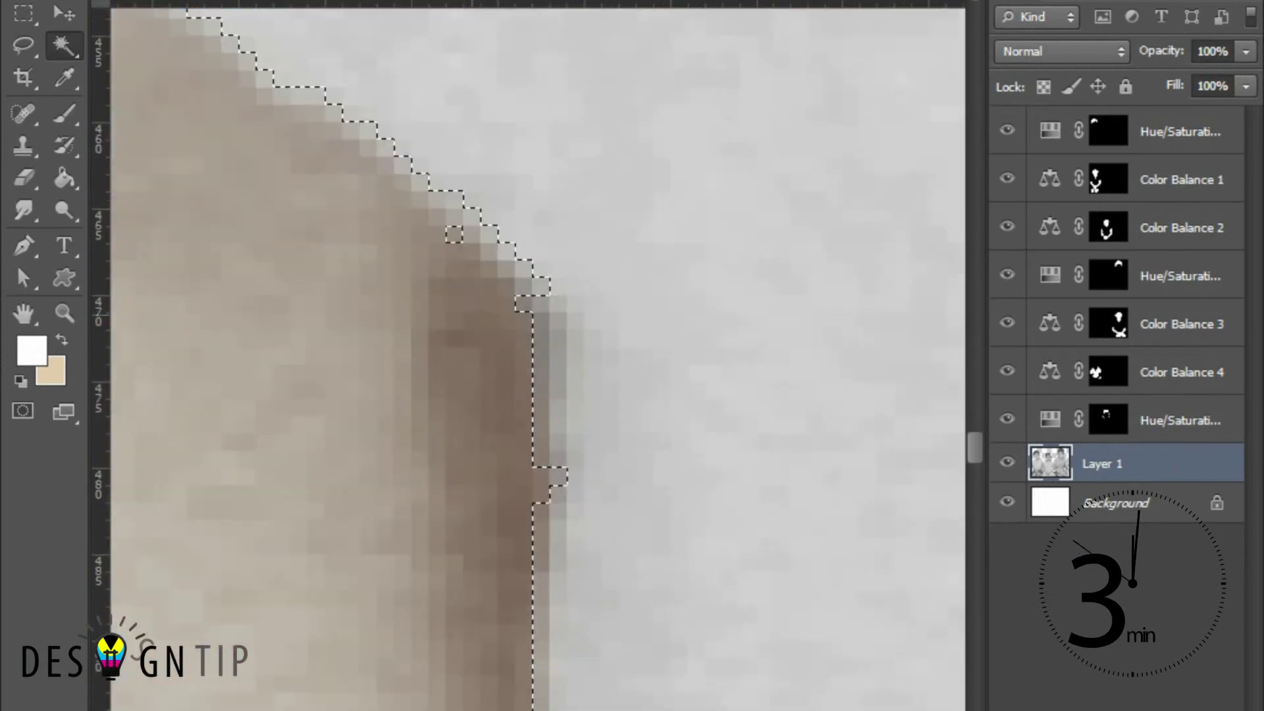
{"action": "scroll", "coordinate": [553, 264], "scroll_direction": "up", "scroll_amount": 2}
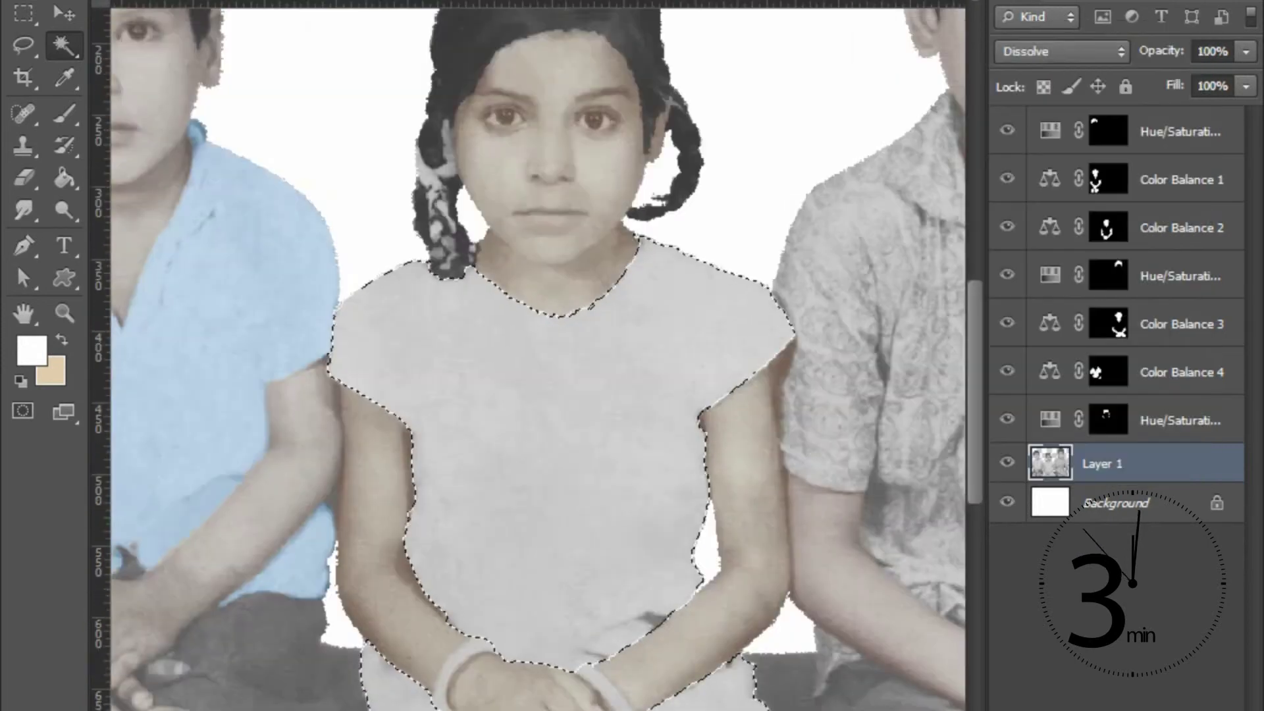
{"action": "left_click", "coordinate": [1074, 537]}
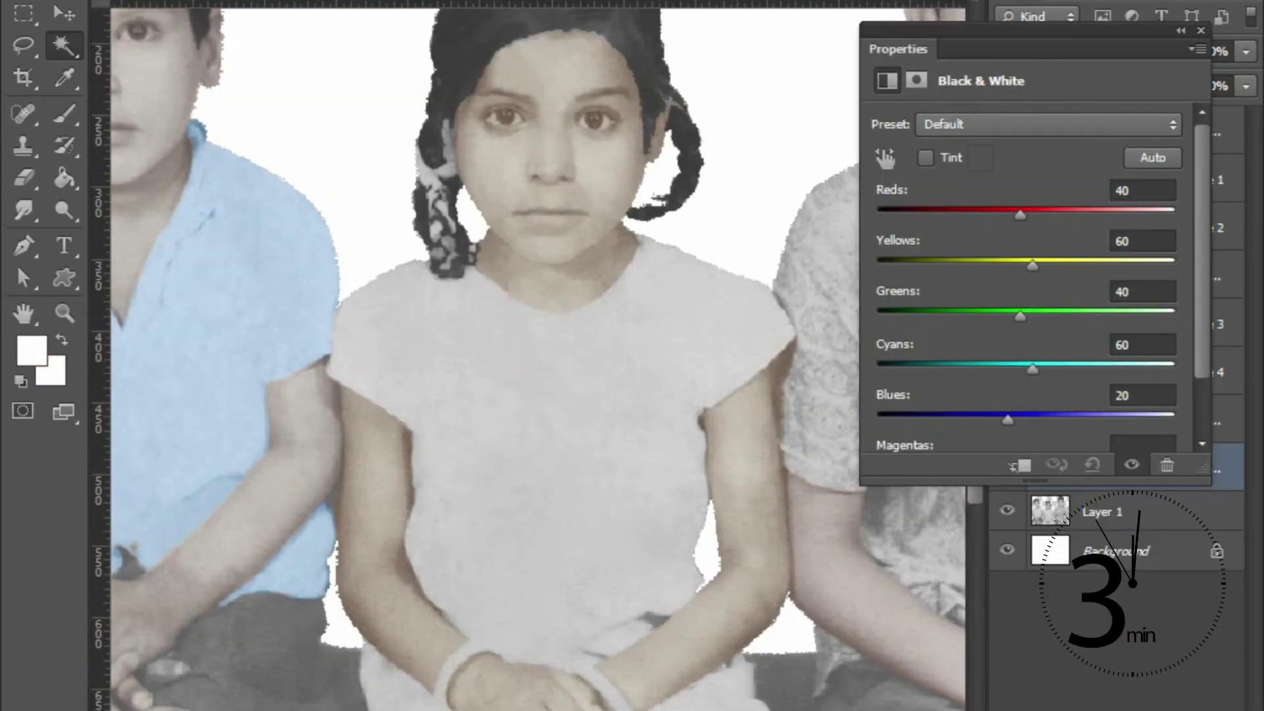
{"action": "key", "text": "ctrl+0"}
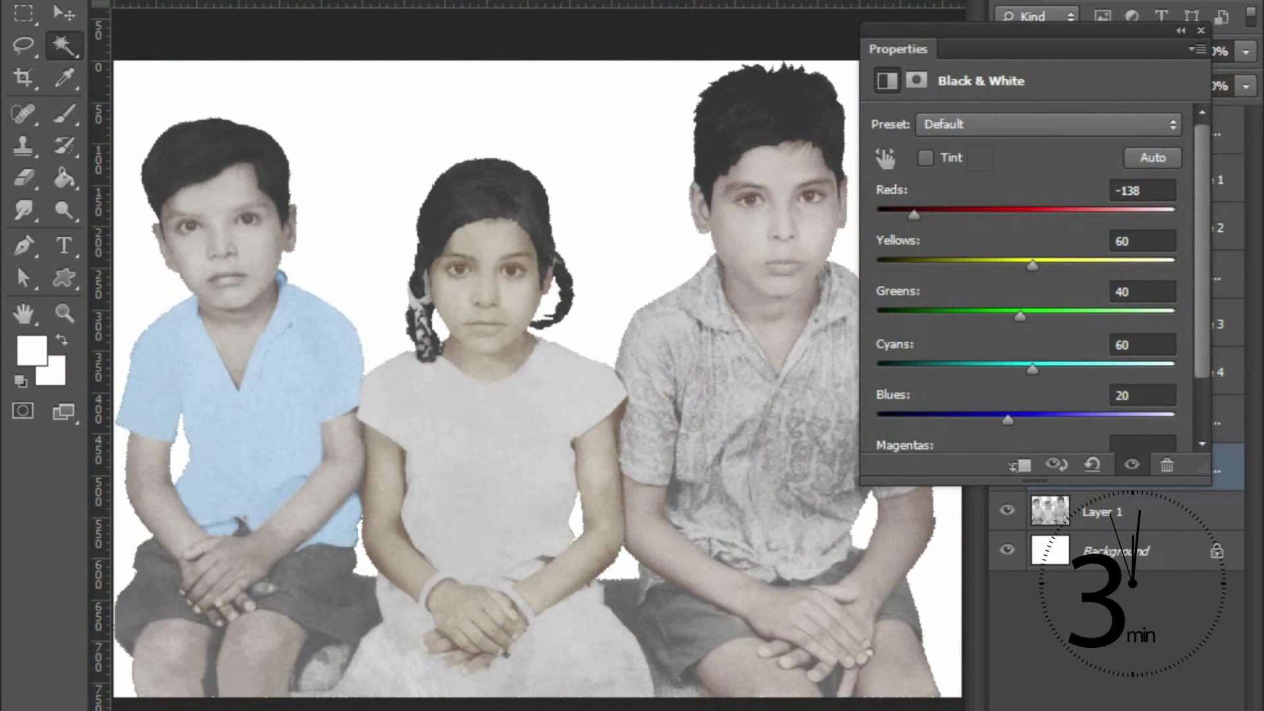
{"action": "left_click", "coordinate": [1197, 48]}
{"action": "left_click", "coordinate": [974, 245]}
{"action": "left_click", "coordinate": [1080, 704]}
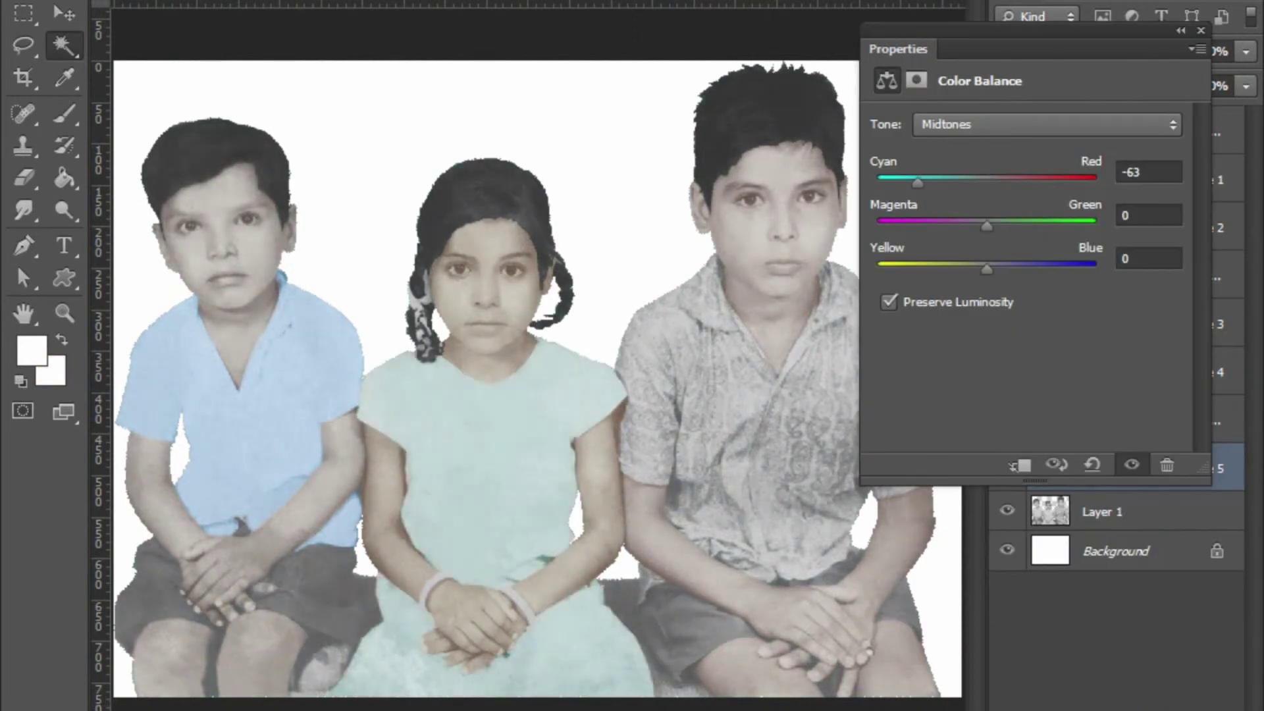
Try bluer, lavender and greener midtone tints on the girl's dress with the Magenta/Green slider
{"action": "left_click_drag", "start_coordinate": [987, 226], "coordinate": [947, 226]}
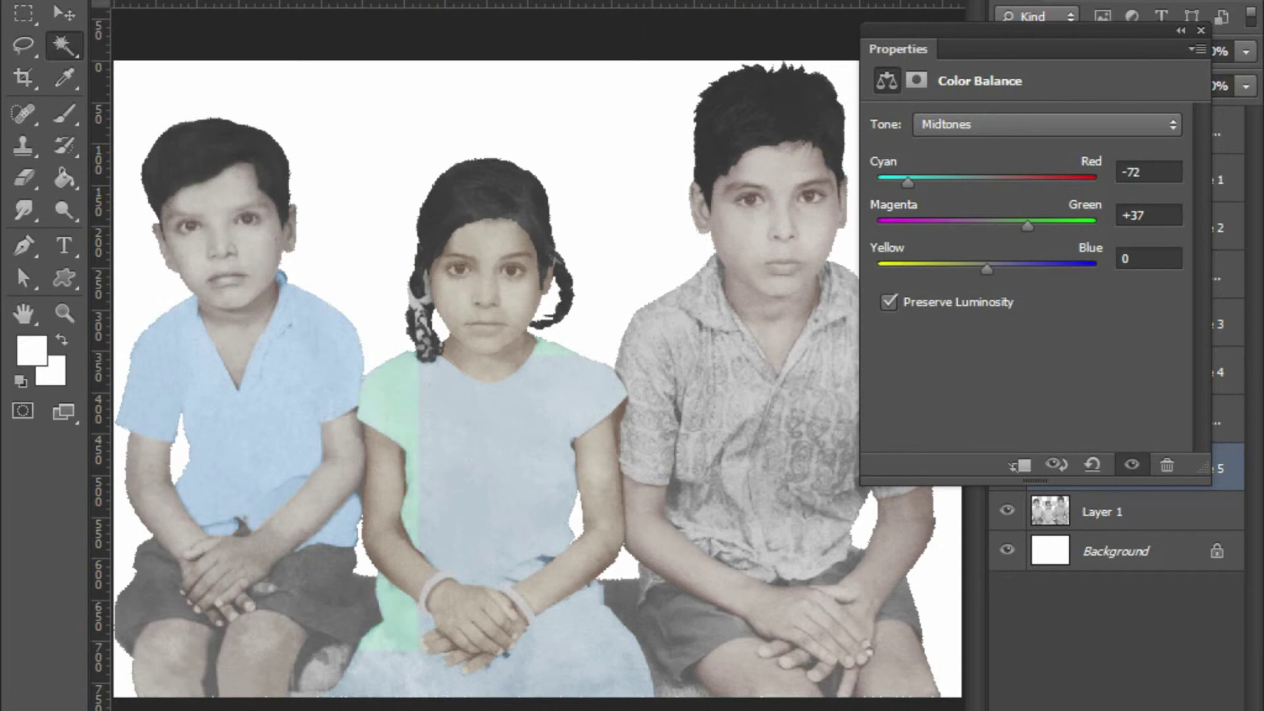
{"action": "mouse_move", "coordinate": [1027, 226]}
{"action": "left_mouse_down"}
{"action": "mouse_move", "coordinate": [1067, 226]}
{"action": "mouse_move", "coordinate": [914, 226]}
{"action": "left_mouse_up"}
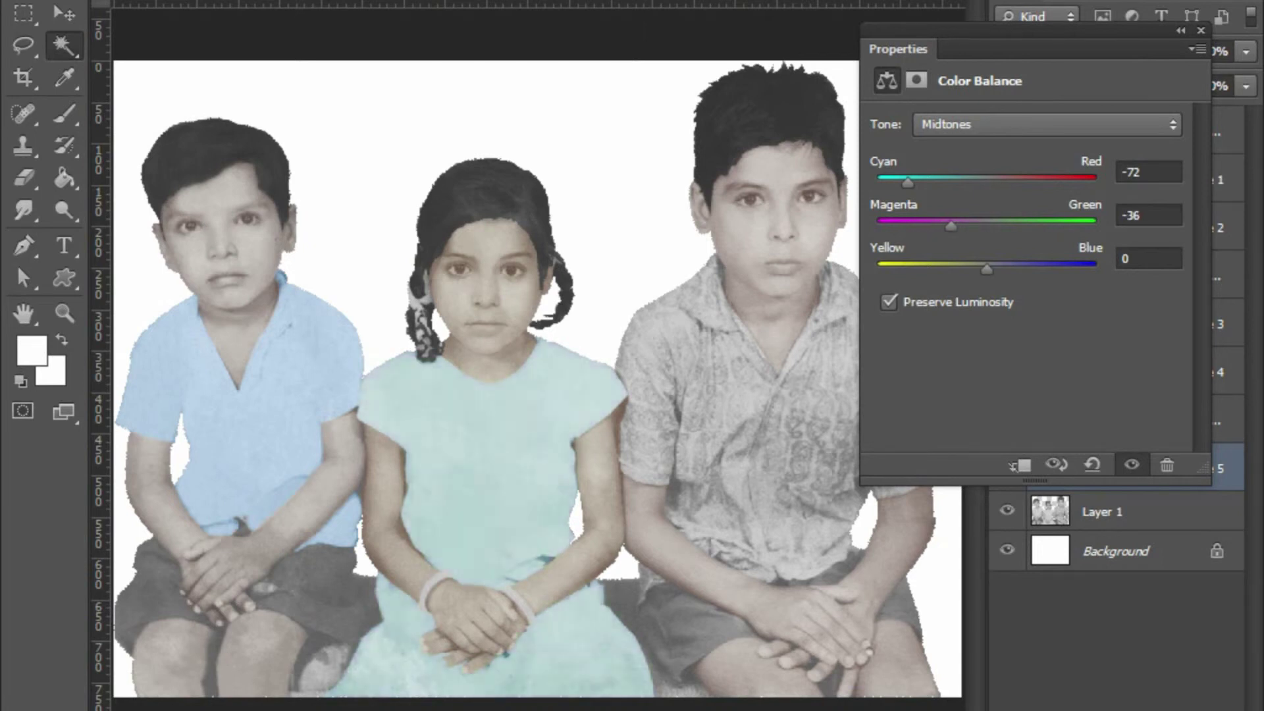
{"action": "left_click_drag", "start_coordinate": [951, 226], "coordinate": [1045, 226]}
In Shadows tone, set Magenta/Green to -56 and Yellow/Blue to +36 for a teal dress
{"action": "left_click", "coordinate": [1047, 123]}
{"action": "left_click", "coordinate": [948, 111]}
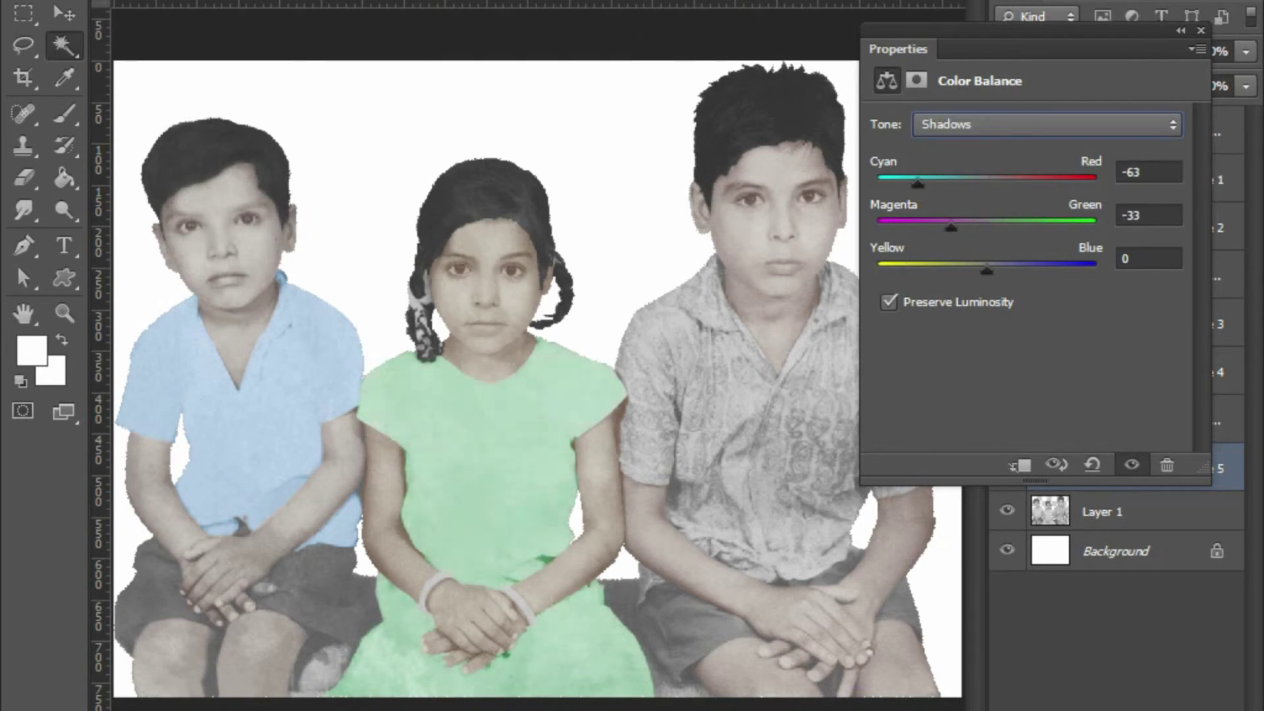
{"action": "mouse_move", "coordinate": [932, 227]}
{"action": "left_mouse_down"}
{"action": "mouse_move", "coordinate": [881, 227]}
{"action": "mouse_move", "coordinate": [942, 227]}
{"action": "left_mouse_up"}
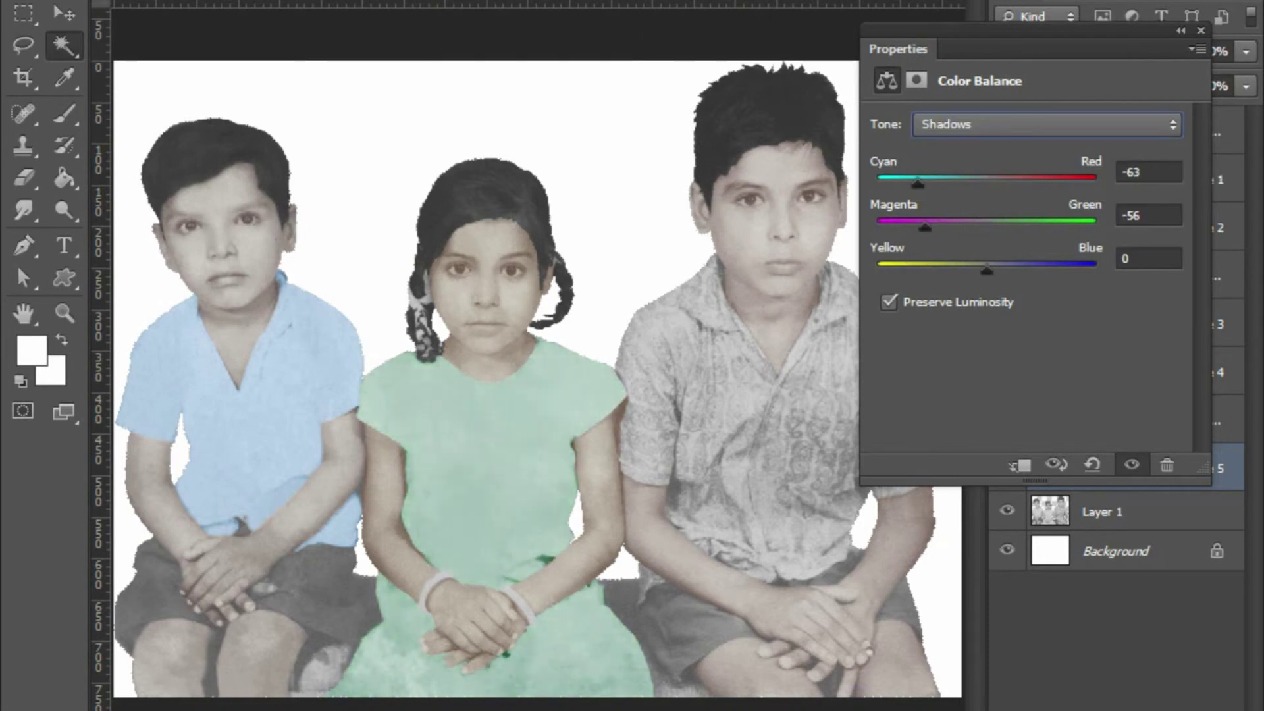
{"action": "mouse_move", "coordinate": [967, 270]}
{"action": "left_mouse_down"}
{"action": "mouse_move", "coordinate": [1087, 270]}
{"action": "mouse_move", "coordinate": [1012, 270]}
{"action": "left_mouse_up"}
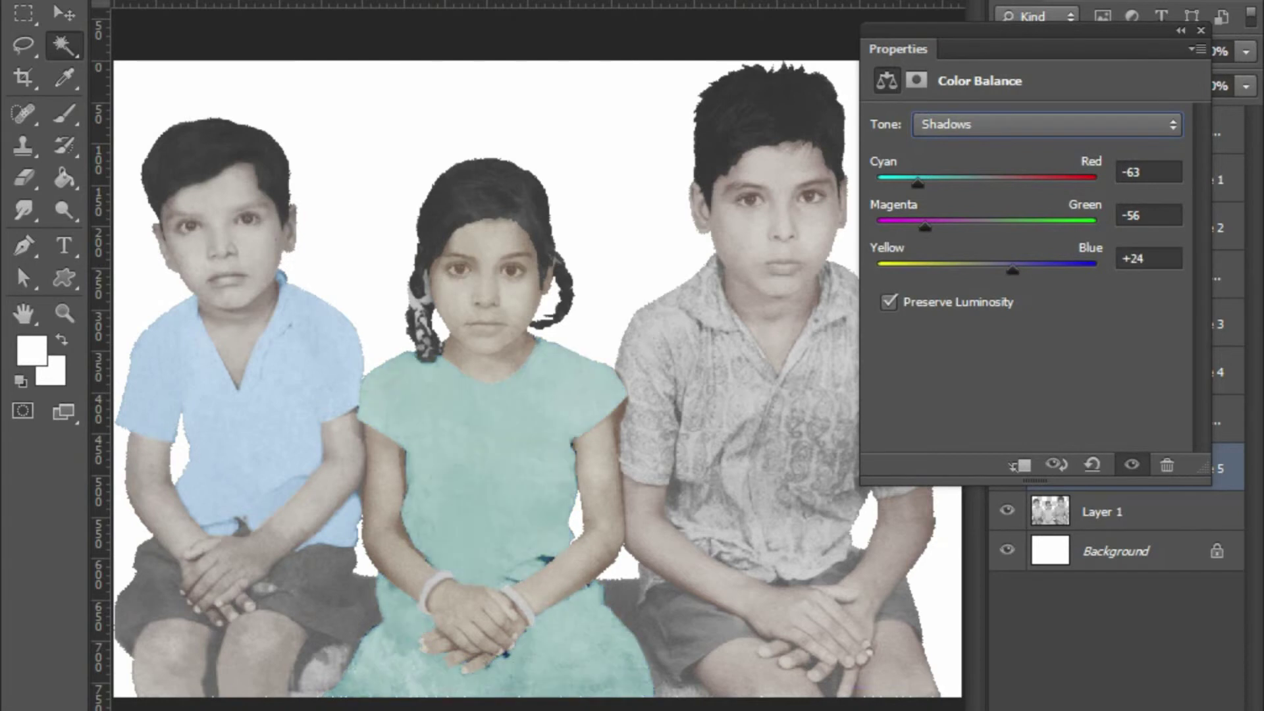
{"action": "scroll", "coordinate": [530, 605], "scroll_direction": "up", "scroll_amount": 2}
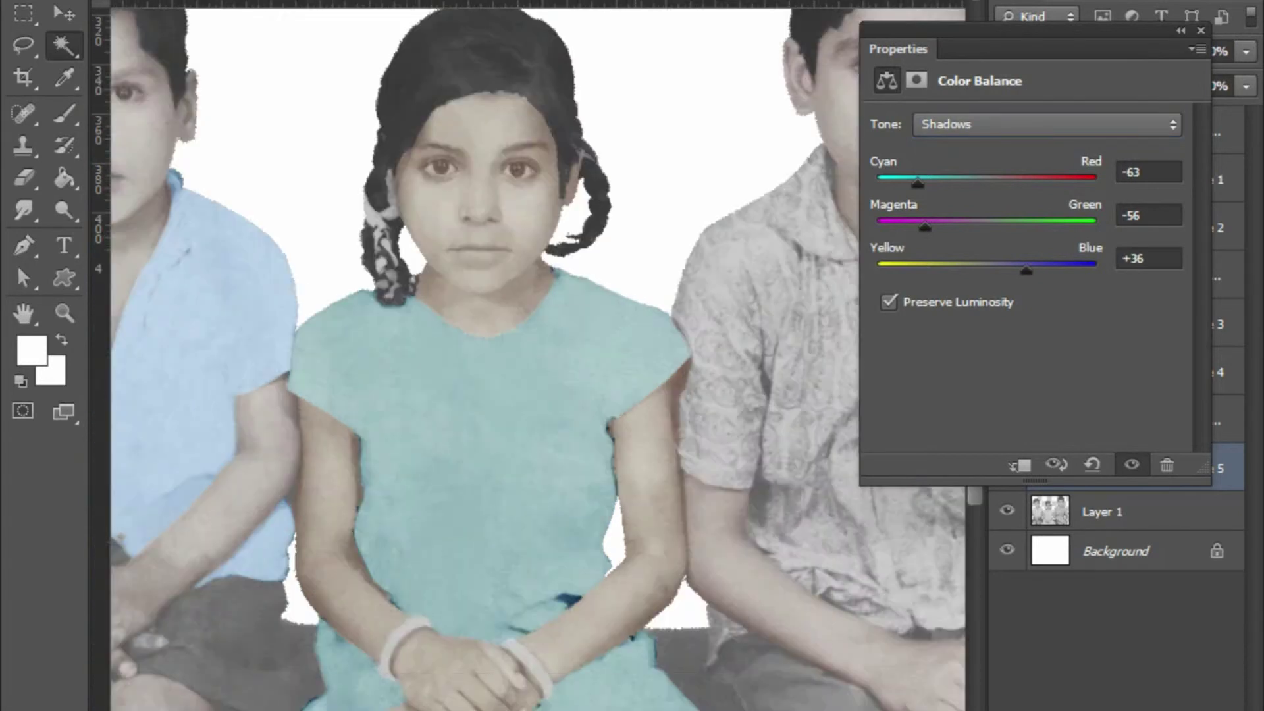
{"action": "scroll", "coordinate": [530, 605], "scroll_direction": "up", "scroll_amount": 2}
{"action": "scroll", "coordinate": [530, 605], "scroll_direction": "up", "scroll_amount": 1}
{"action": "scroll", "coordinate": [537, 356], "scroll_direction": "down", "scroll_amount": 2}
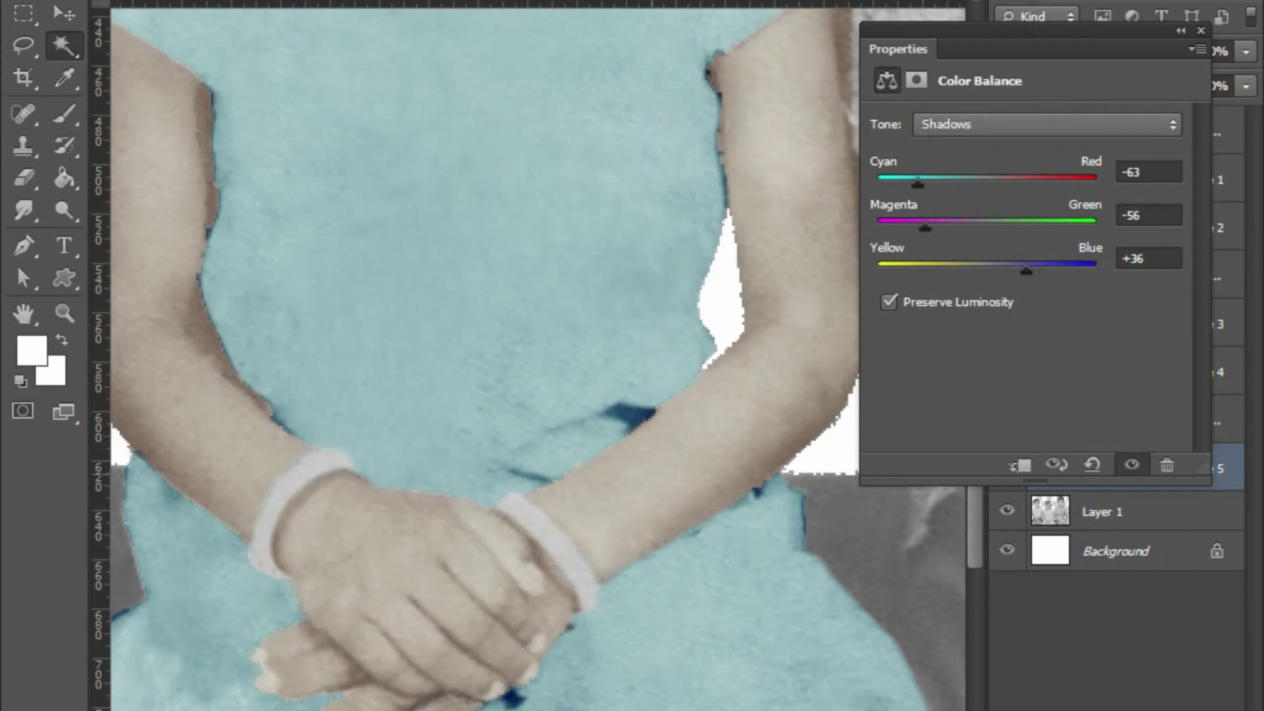
{"action": "scroll", "coordinate": [537, 355], "scroll_direction": "up", "scroll_amount": 1}
{"action": "scroll", "coordinate": [537, 355], "scroll_direction": "down", "scroll_amount": 1}
{"action": "scroll", "coordinate": [537, 356], "scroll_direction": "up", "scroll_amount": 2}
{"action": "scroll", "coordinate": [538, 355], "scroll_direction": "down", "scroll_amount": 3}
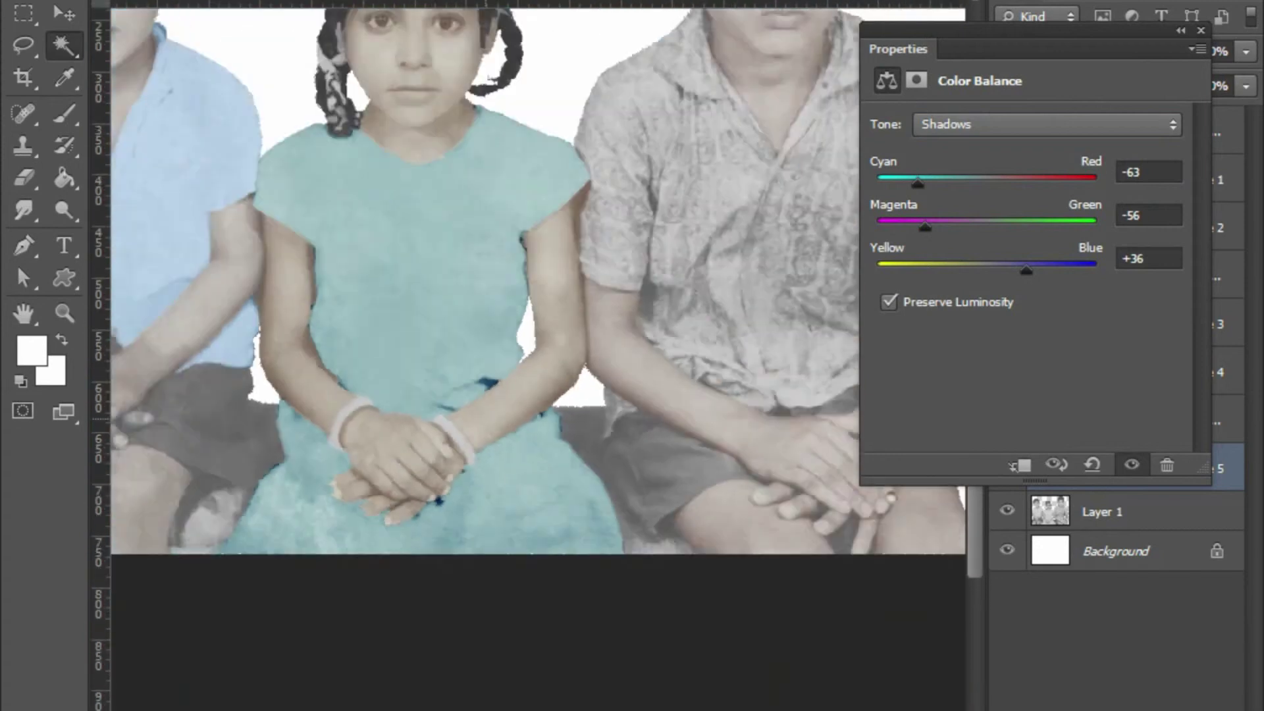
{"action": "scroll", "coordinate": [537, 355], "scroll_direction": "down", "scroll_amount": 1}
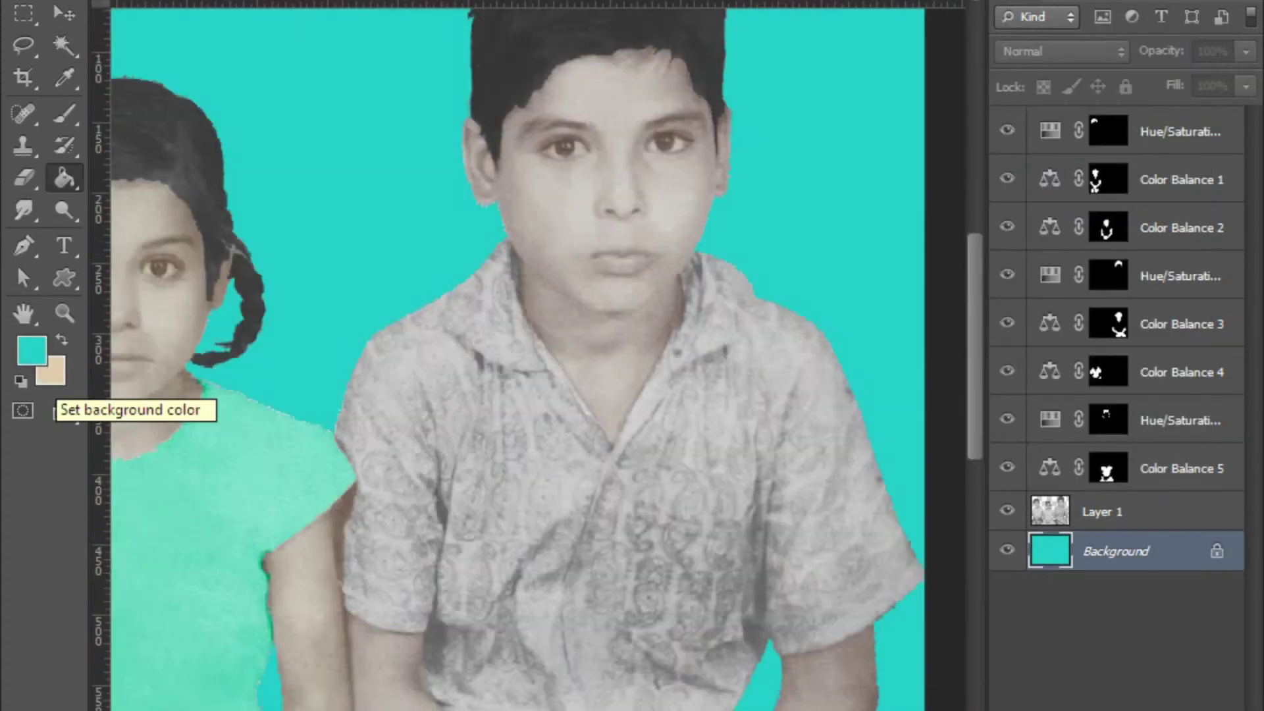
Switch to the Magic Wand tool to select areas by similar colour
{"action": "scroll", "coordinate": [538, 355], "scroll_direction": "down", "scroll_amount": 2}
{"action": "scroll", "coordinate": [537, 356], "scroll_direction": "up", "scroll_amount": 1}
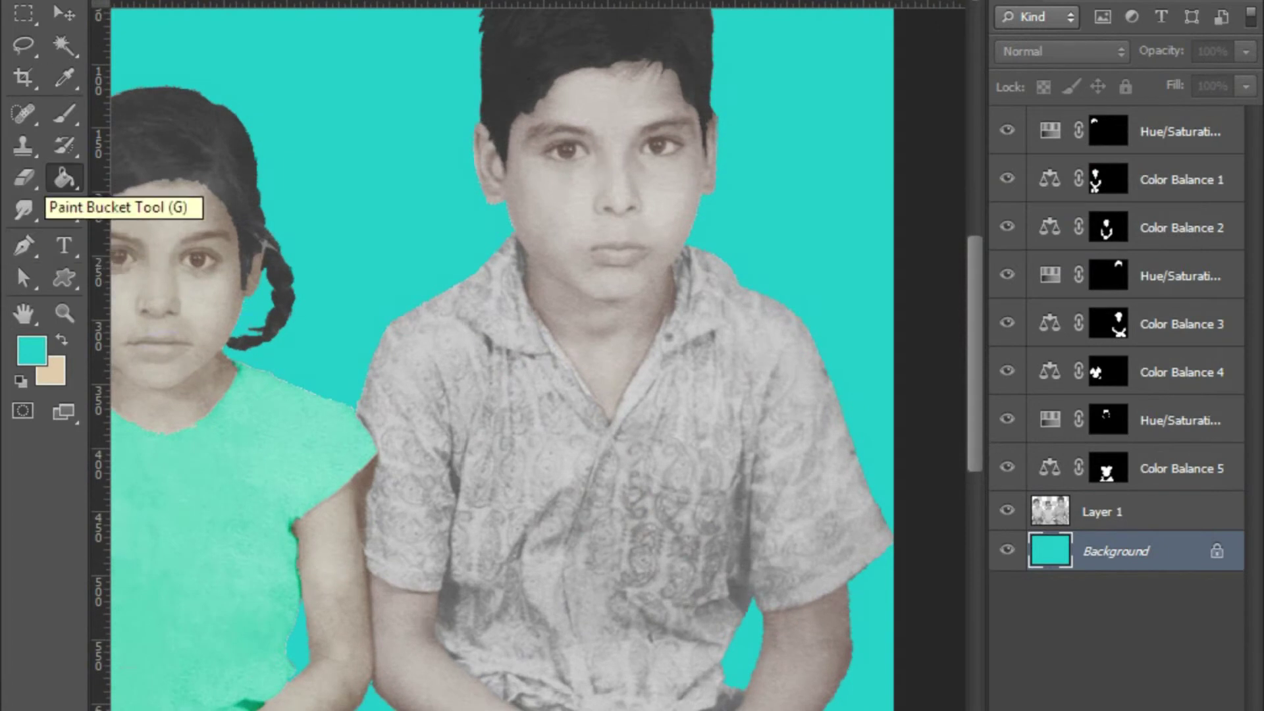
{"action": "left_click", "coordinate": [64, 46]}
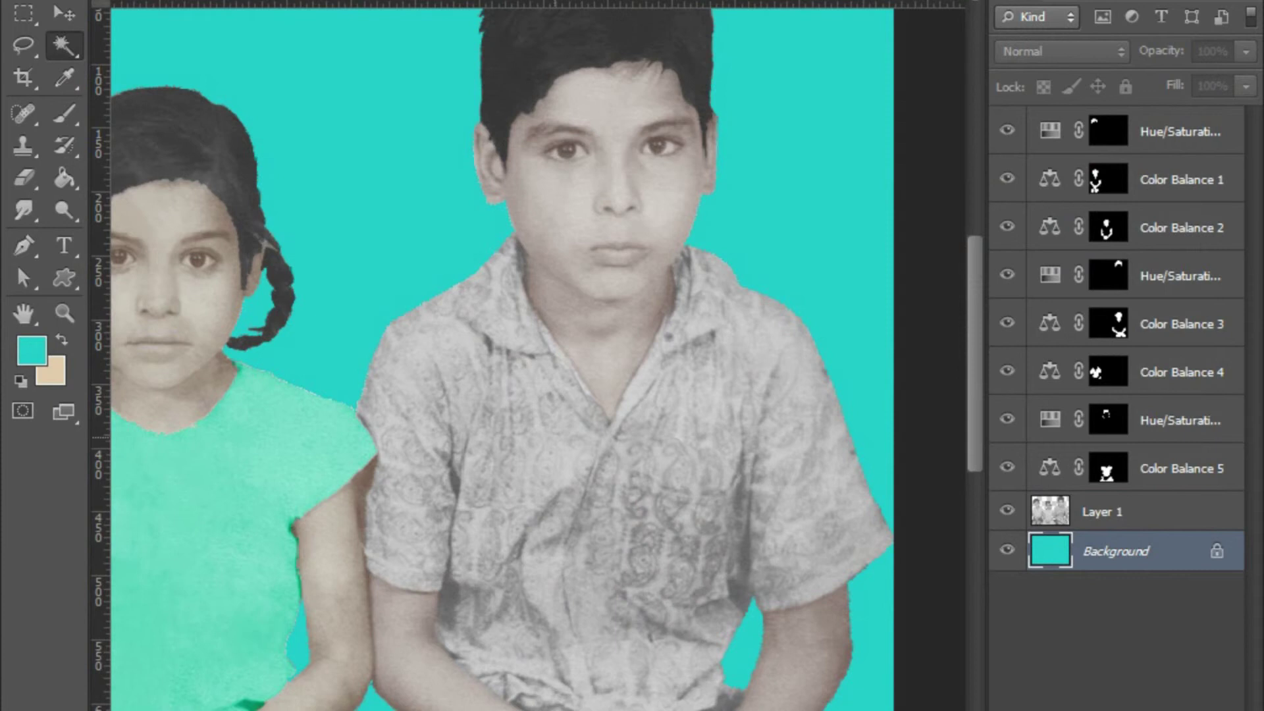
{"action": "scroll", "coordinate": [474, 392], "scroll_direction": "up", "scroll_amount": 1}
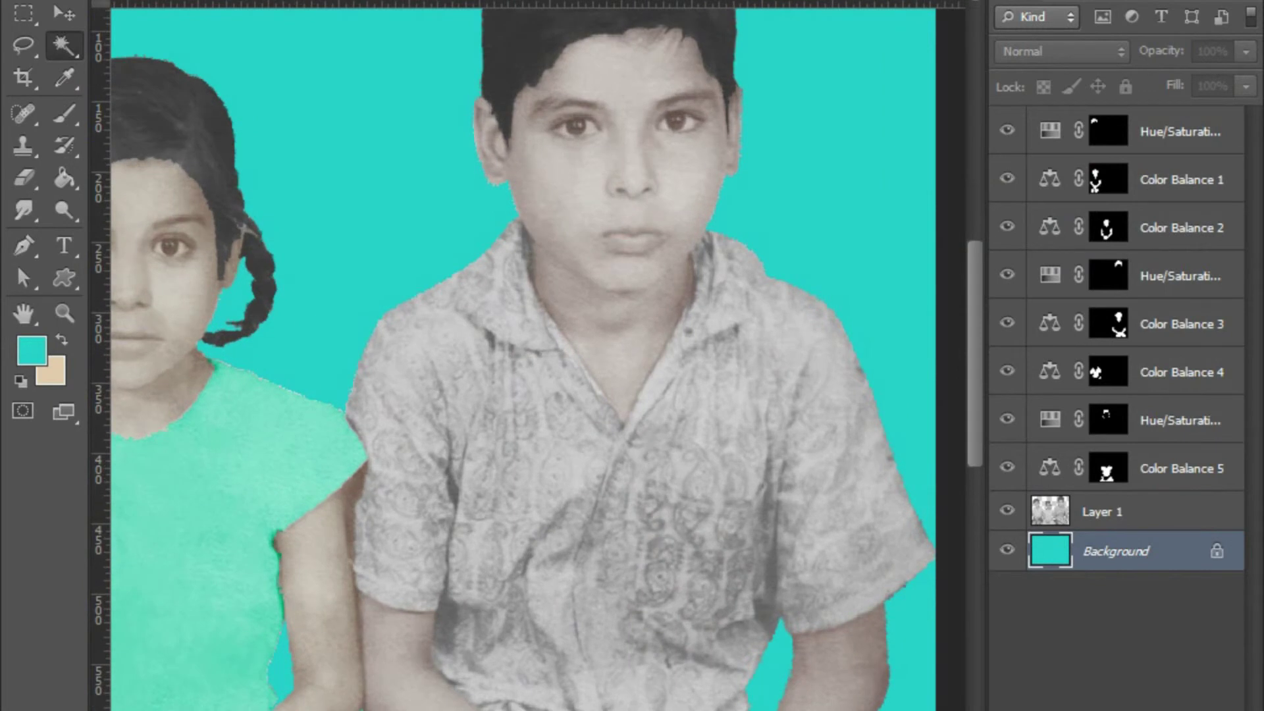
Magic Wand-select the right boy's shirt front, adding its lower-left area
{"action": "scroll", "coordinate": [672, 461], "scroll_direction": "down", "scroll_amount": 2}
{"action": "left_click", "coordinate": [790, 428], "text": "shift"}
{"action": "left_click", "coordinate": [494, 461], "text": "shift"}
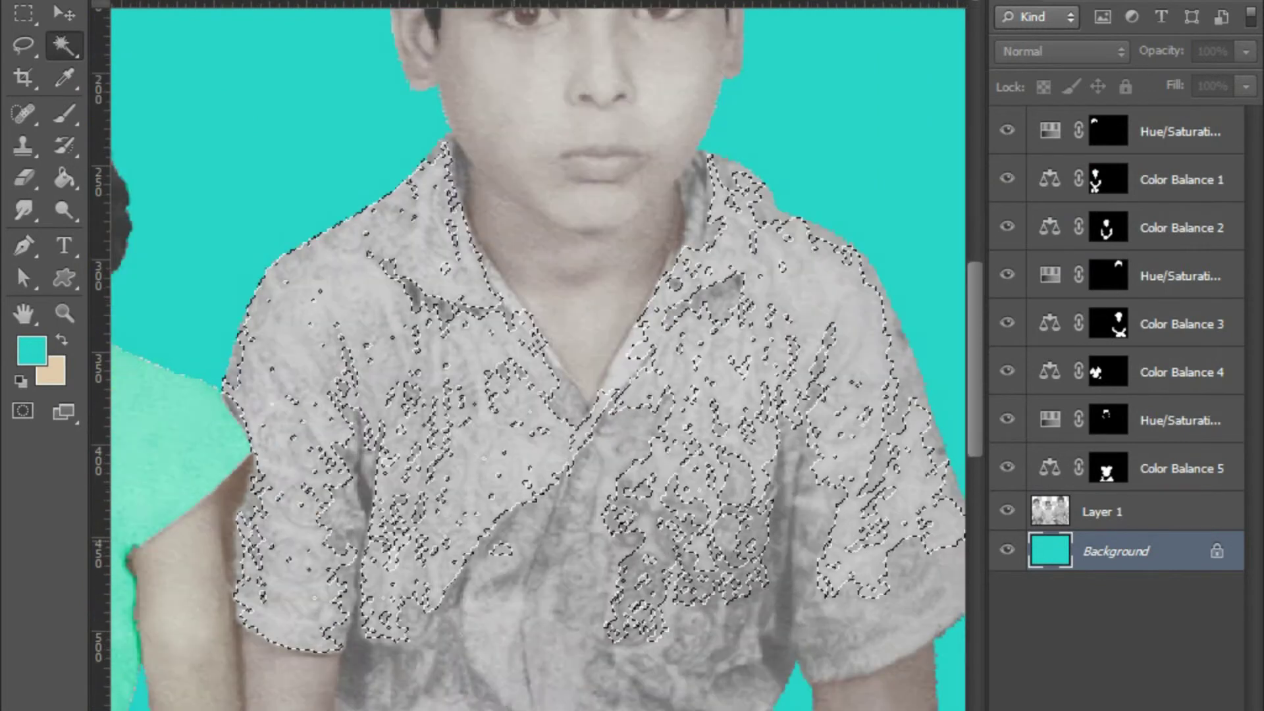
{"action": "scroll", "coordinate": [593, 395], "scroll_direction": "down", "scroll_amount": 3}
{"action": "left_click", "coordinate": [421, 369], "text": "shift"}
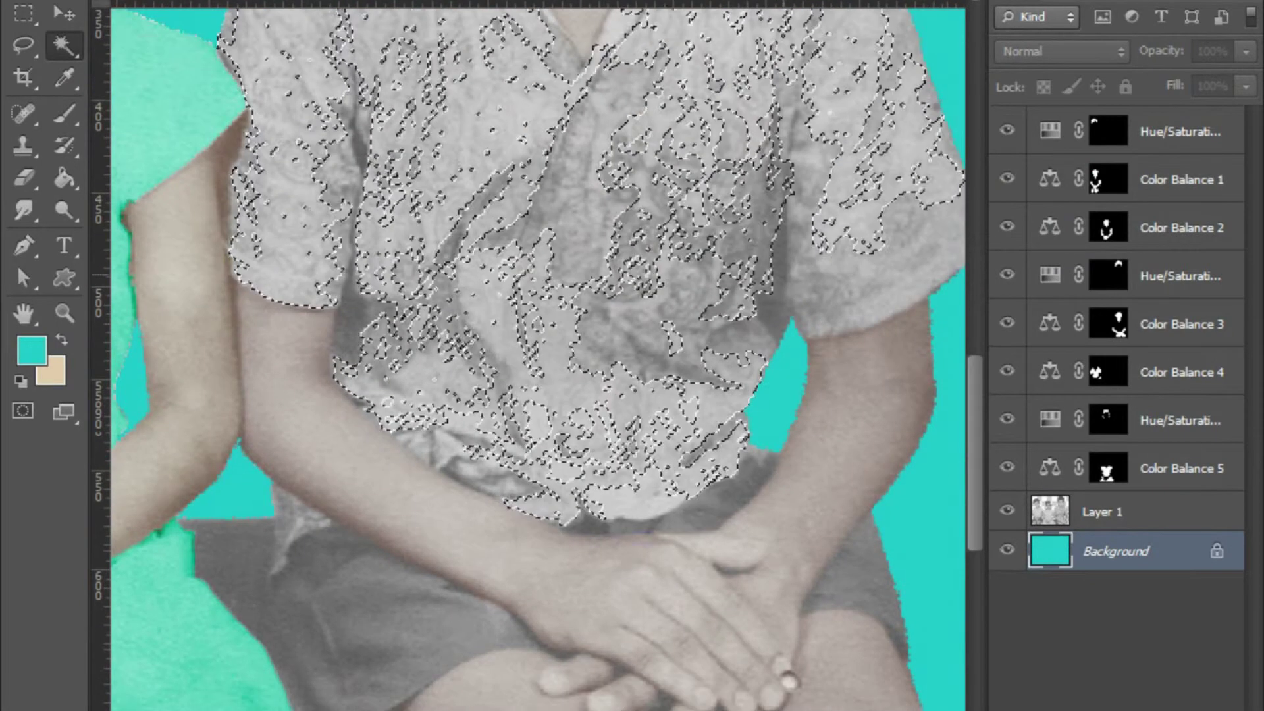
{"action": "scroll", "coordinate": [593, 330], "scroll_direction": "down", "scroll_amount": 5}
{"action": "scroll", "coordinate": [592, 329], "scroll_direction": "up", "scroll_amount": 4}
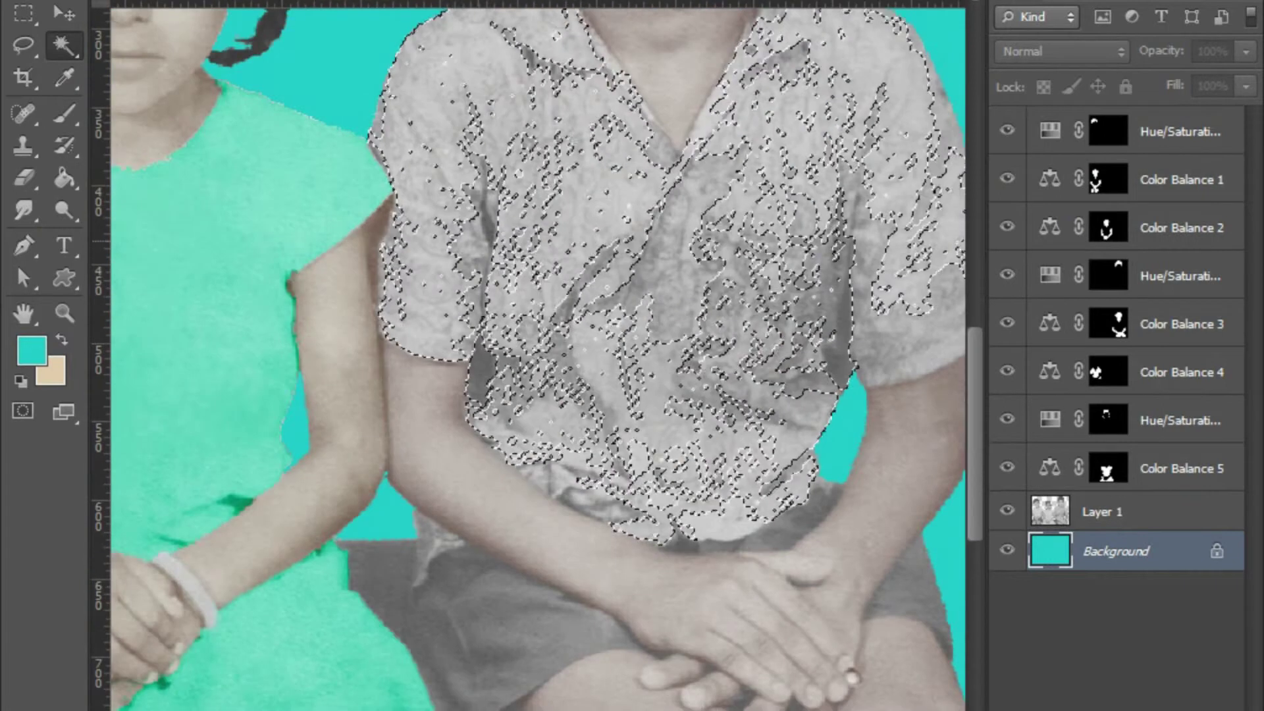
{"action": "scroll", "coordinate": [408, 250], "scroll_direction": "up", "scroll_amount": 2}
{"action": "scroll", "coordinate": [408, 250], "scroll_direction": "up", "scroll_amount": 2}
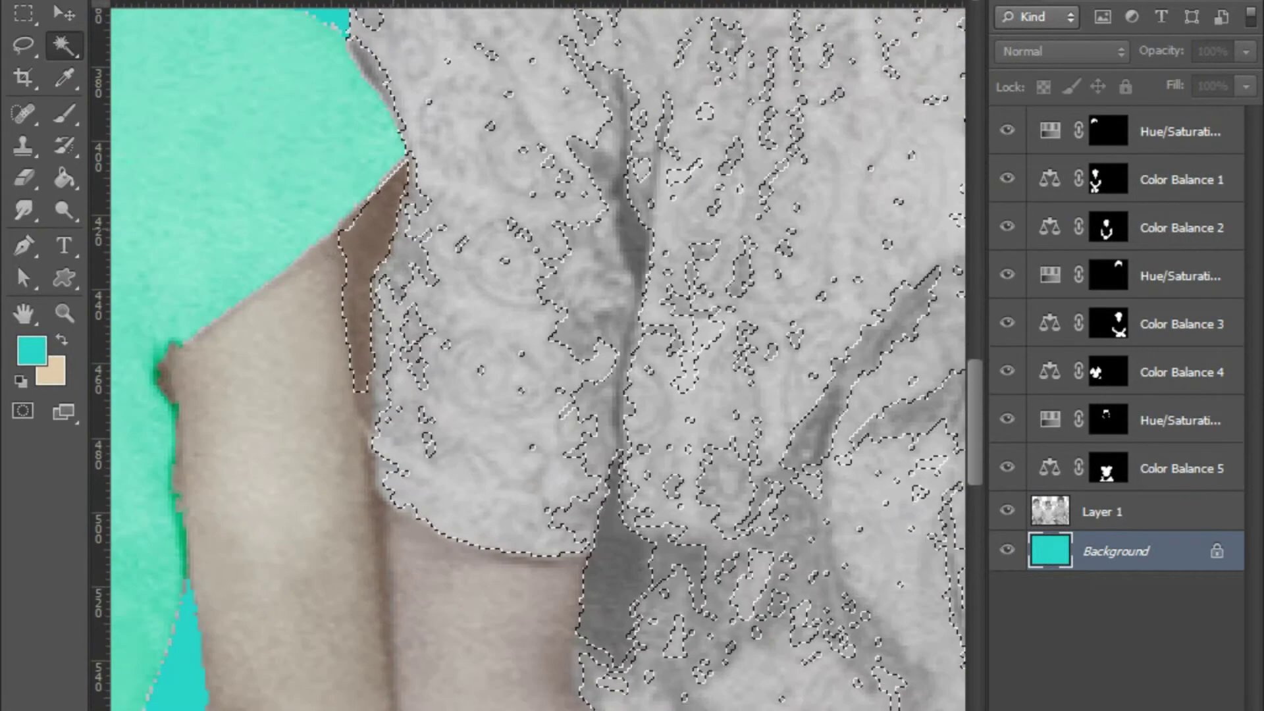
{"action": "scroll", "coordinate": [171, 369], "scroll_direction": "down", "scroll_amount": 2}
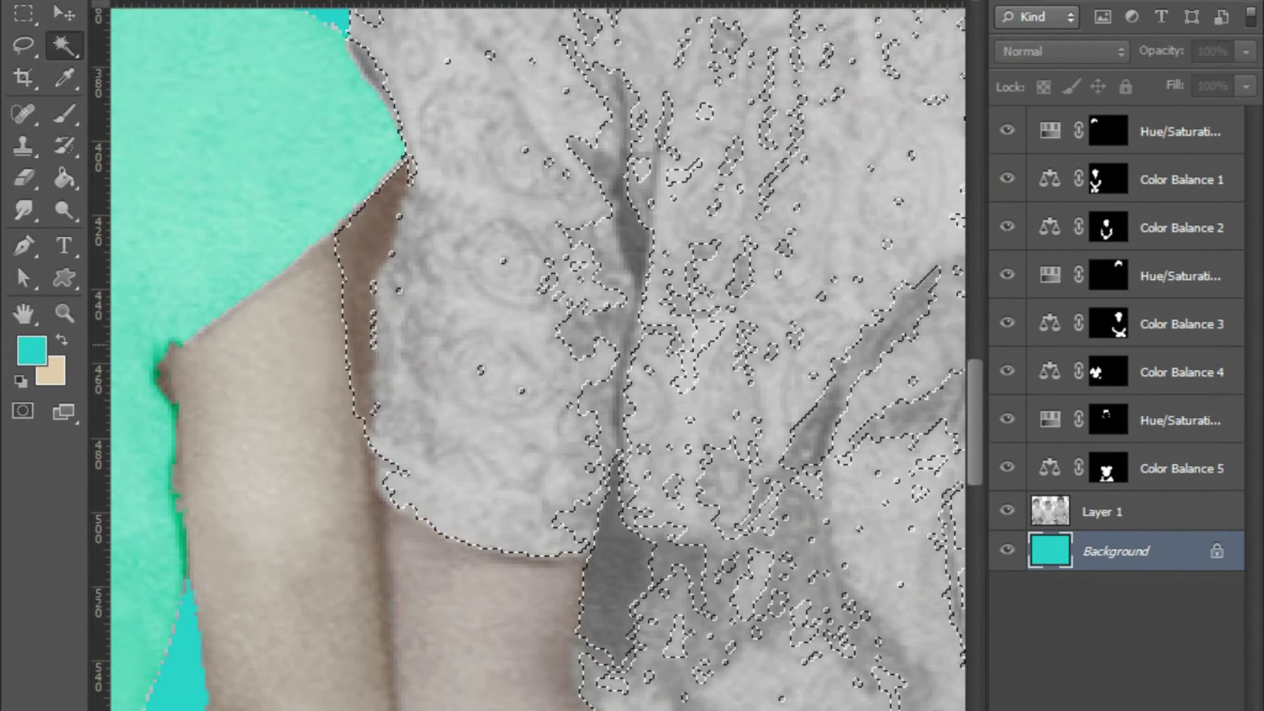
{"action": "scroll", "coordinate": [171, 369], "scroll_direction": "down", "scroll_amount": 2}
{"action": "scroll", "coordinate": [527, 355], "scroll_direction": "up", "scroll_amount": 1}
{"action": "scroll", "coordinate": [526, 355], "scroll_direction": "up", "scroll_amount": 2}
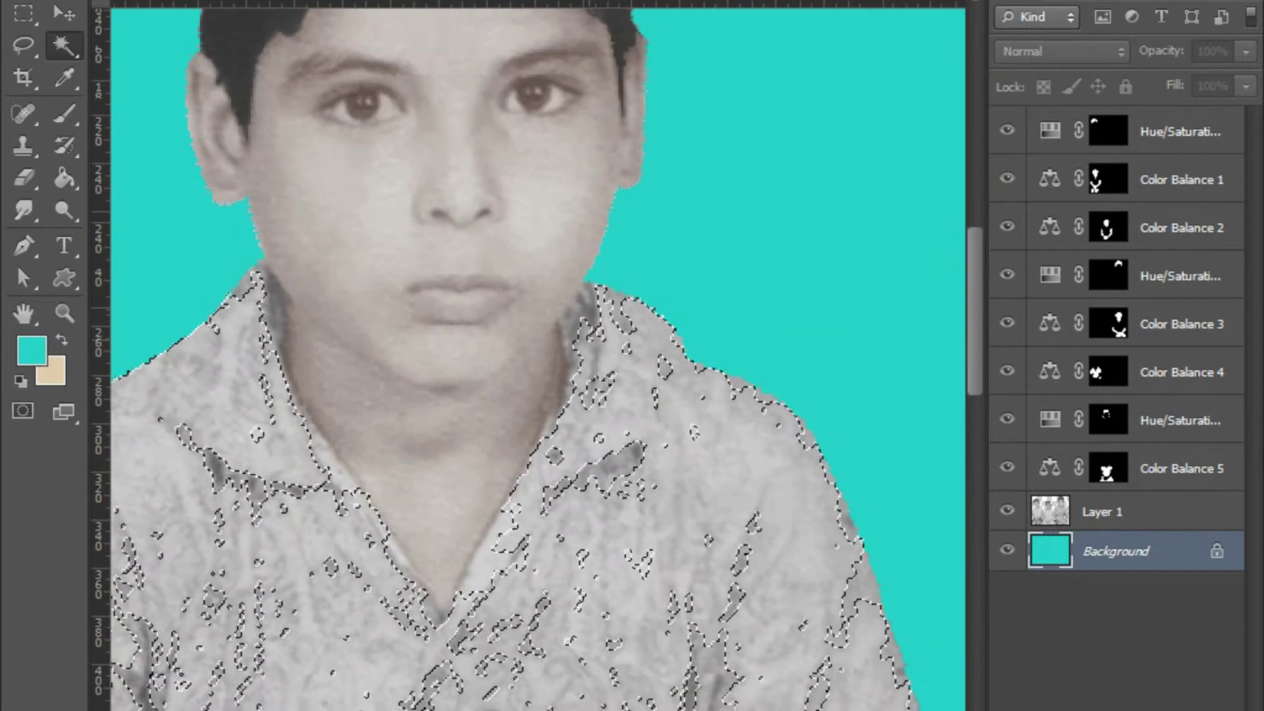
{"action": "scroll", "coordinate": [526, 356], "scroll_direction": "up", "scroll_amount": 2}
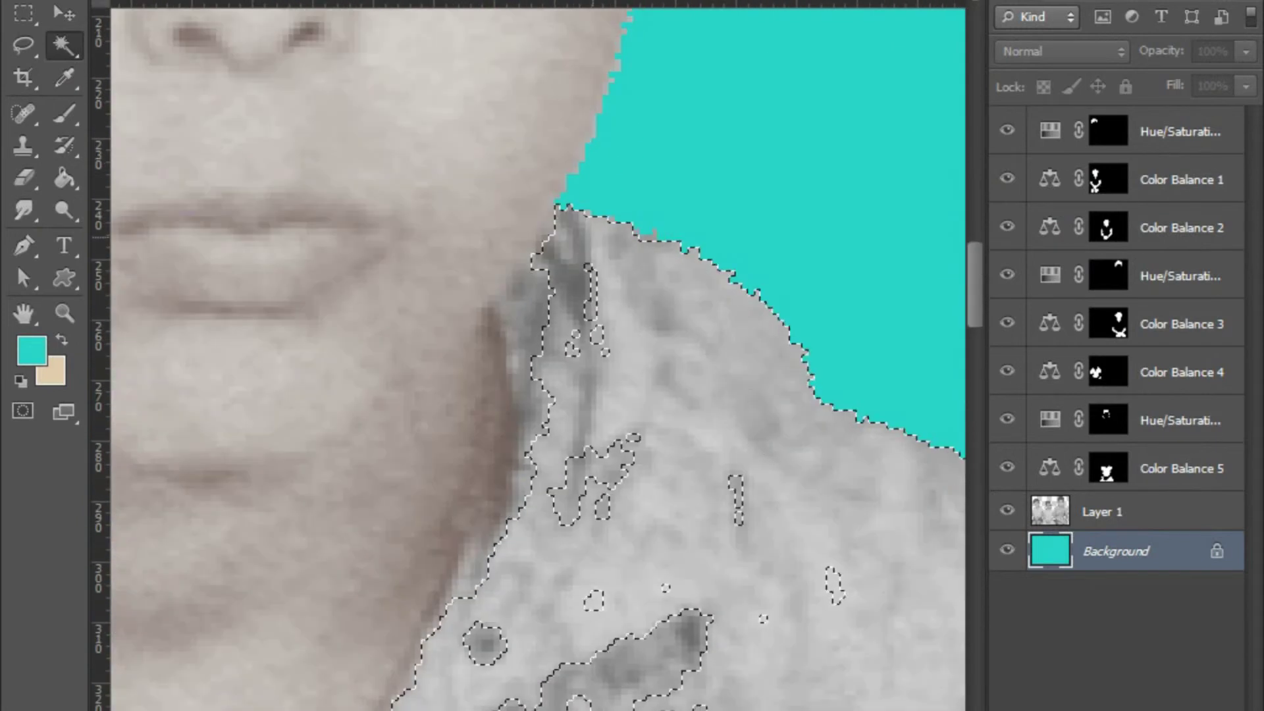
Extend the shirt selection up to the collar
{"action": "left_click", "coordinate": [573, 277], "text": "shift"}
{"action": "scroll", "coordinate": [526, 356], "scroll_direction": "down", "scroll_amount": 1}
{"action": "scroll", "coordinate": [527, 355], "scroll_direction": "down", "scroll_amount": 1}
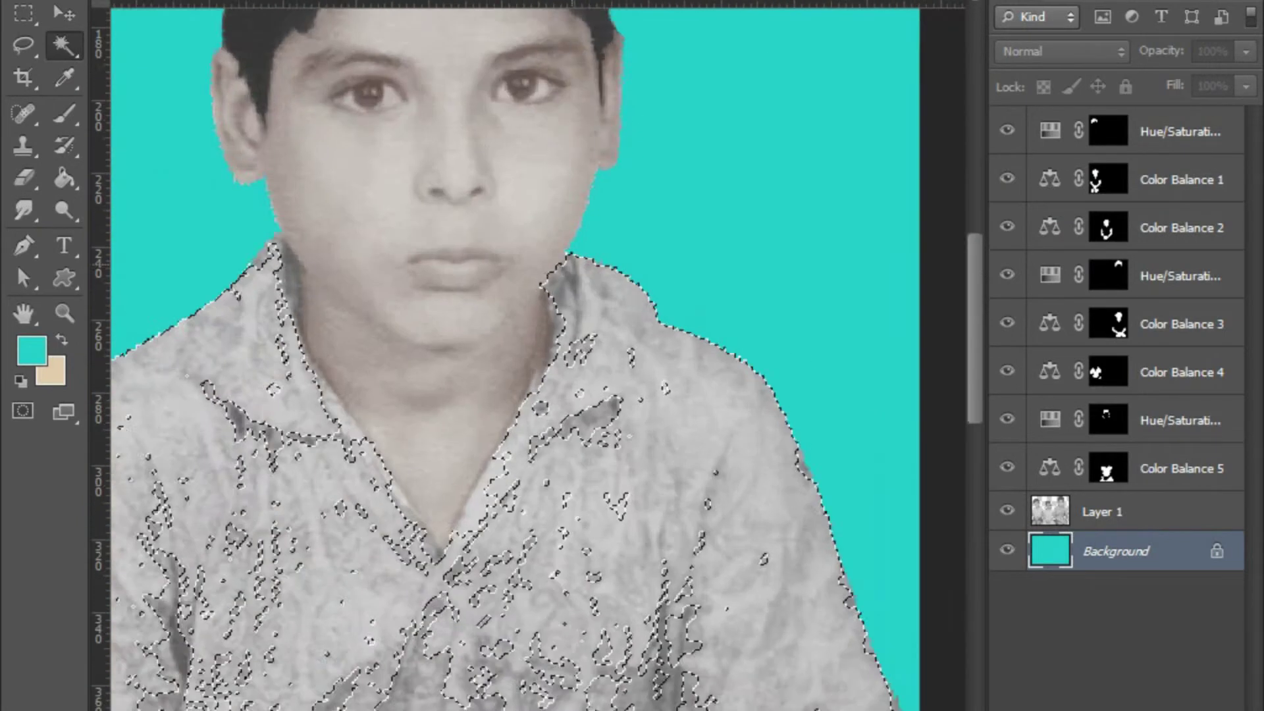
{"action": "scroll", "coordinate": [527, 356], "scroll_direction": "up", "scroll_amount": 2}
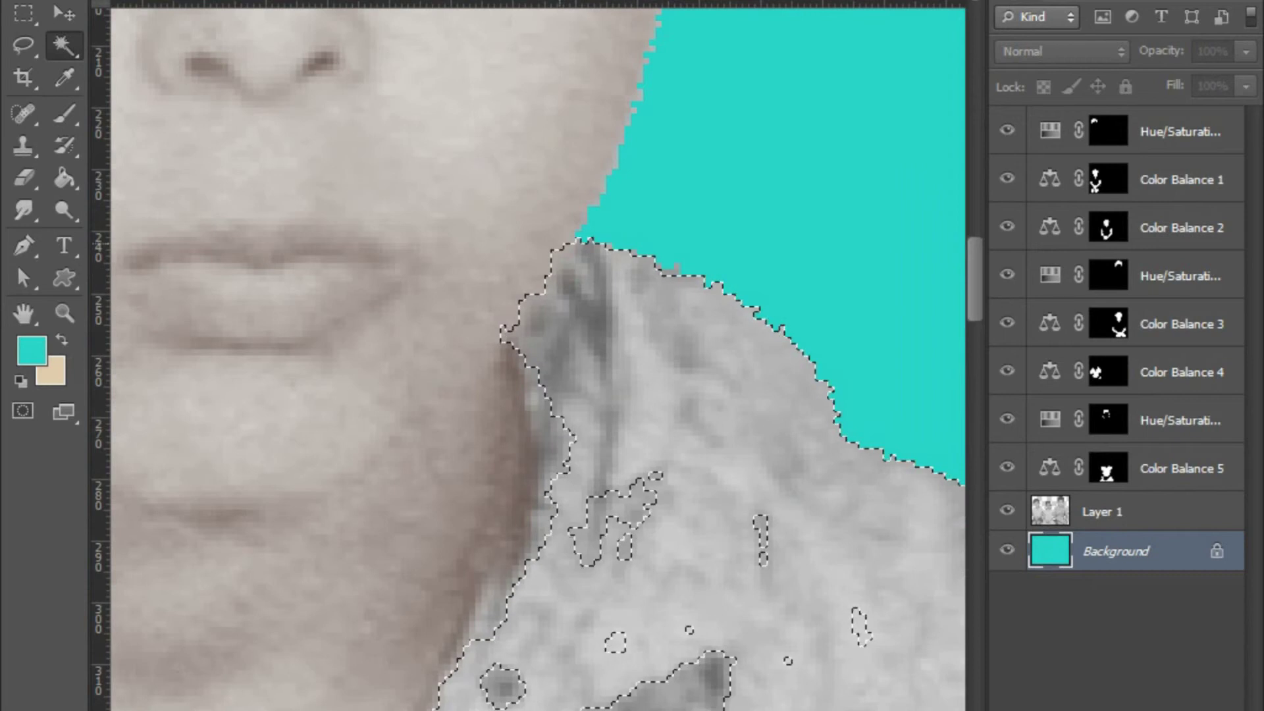
{"action": "scroll", "coordinate": [556, 249], "scroll_direction": "up", "scroll_amount": 2}
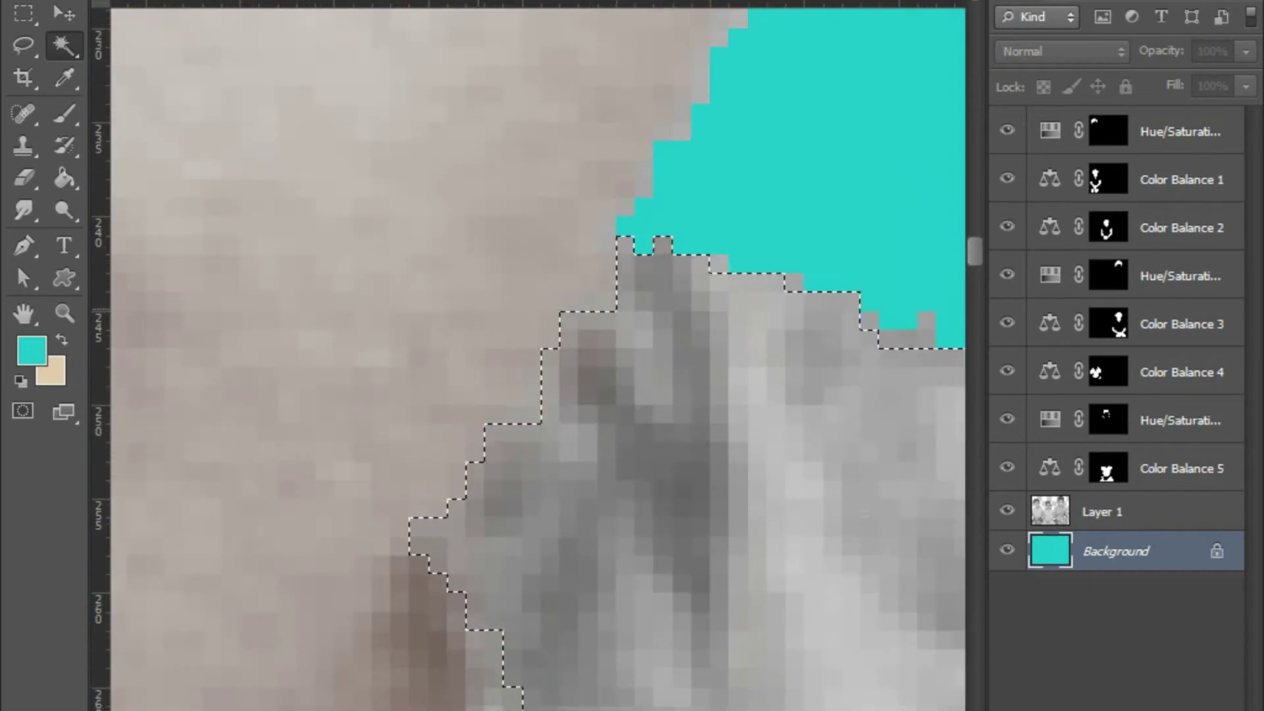
{"action": "scroll", "coordinate": [527, 355], "scroll_direction": "down", "scroll_amount": 3}
{"action": "scroll", "coordinate": [526, 356], "scroll_direction": "up", "scroll_amount": 1}
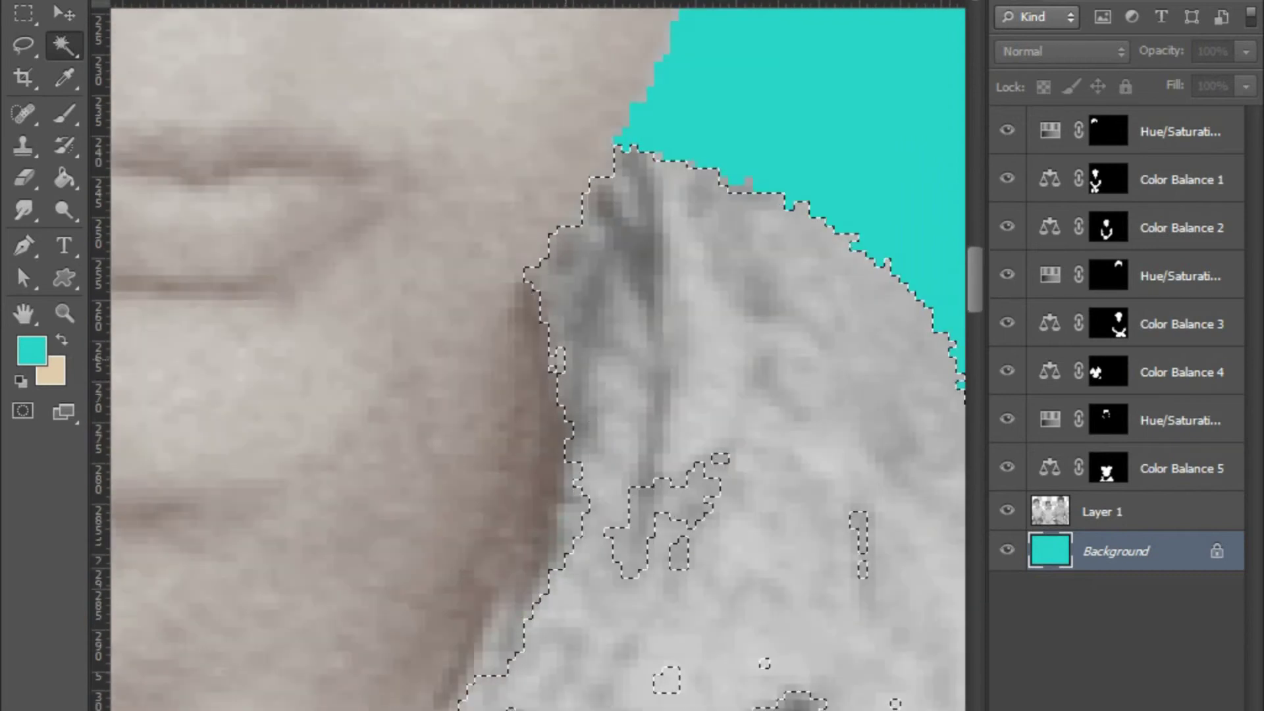
{"action": "scroll", "coordinate": [527, 356], "scroll_direction": "down", "scroll_amount": 2}
{"action": "scroll", "coordinate": [527, 356], "scroll_direction": "down", "scroll_amount": 2}
{"action": "scroll", "coordinate": [527, 356], "scroll_direction": "down", "scroll_amount": 5}
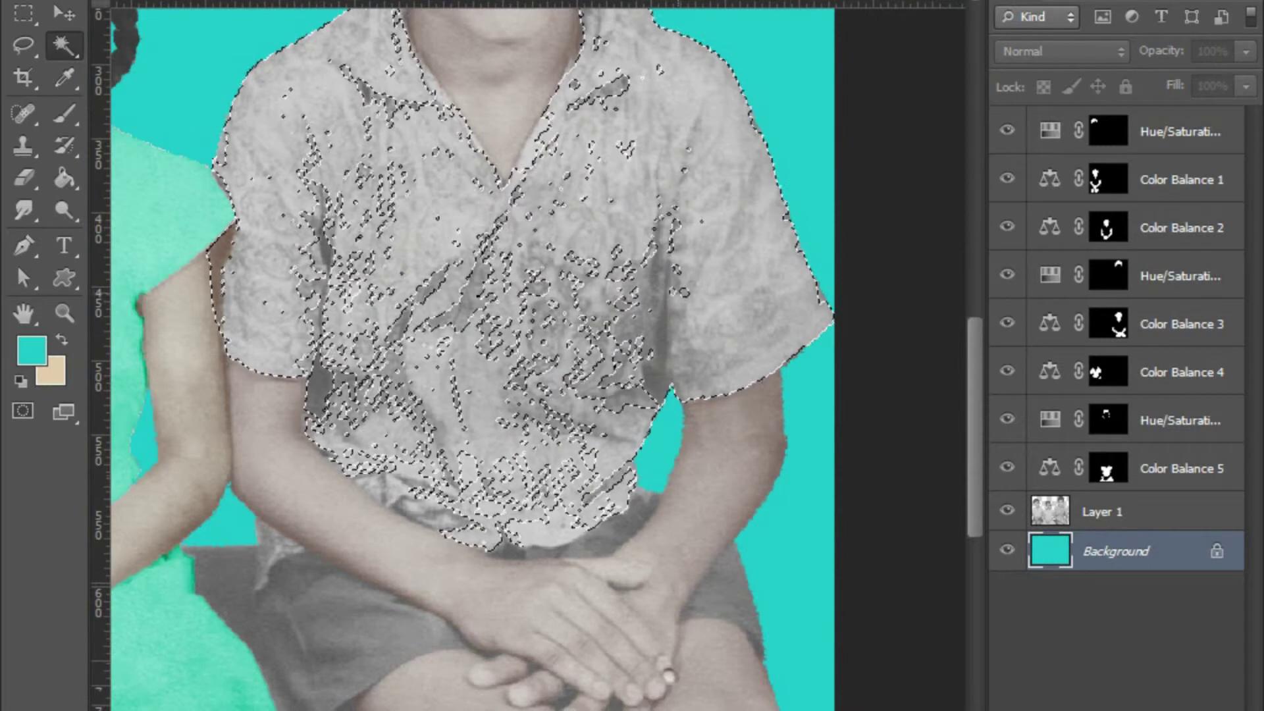
Try filling the remaining shirt gaps, then undo the spill onto arms and shorts
{"action": "left_click", "coordinate": [311, 617], "text": "shift"}
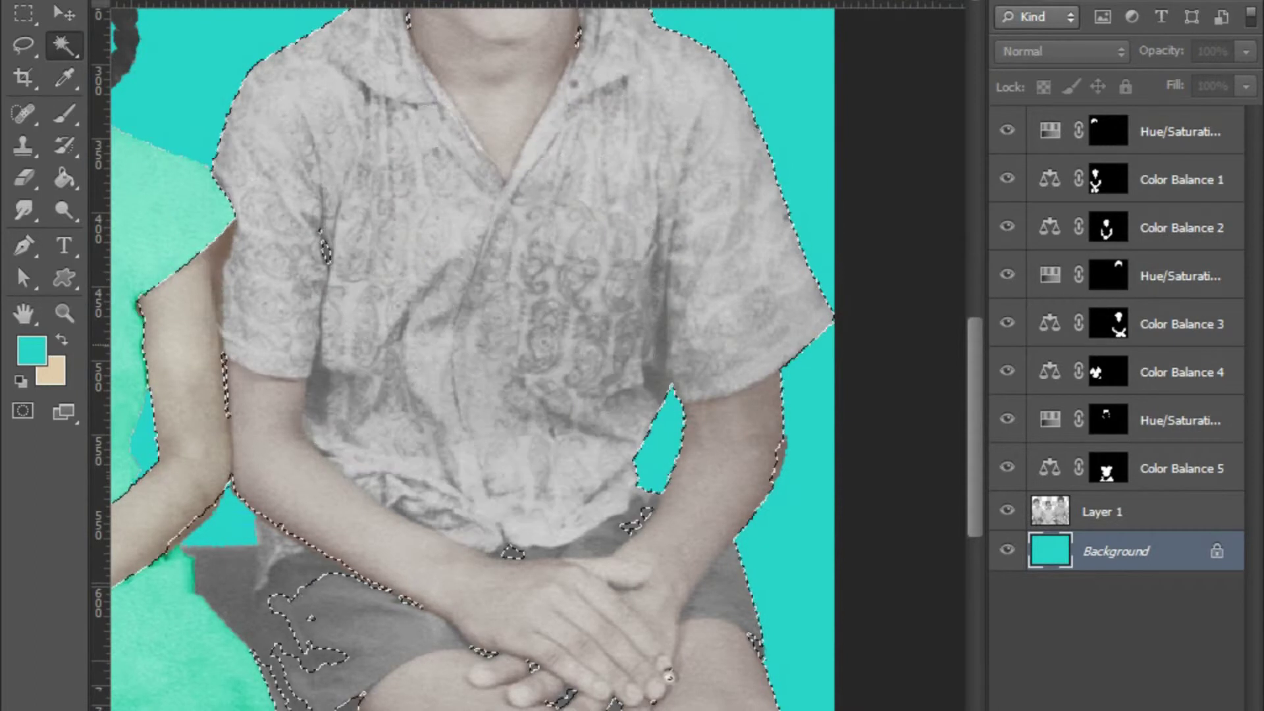
{"action": "key", "text": "ctrl+z"}
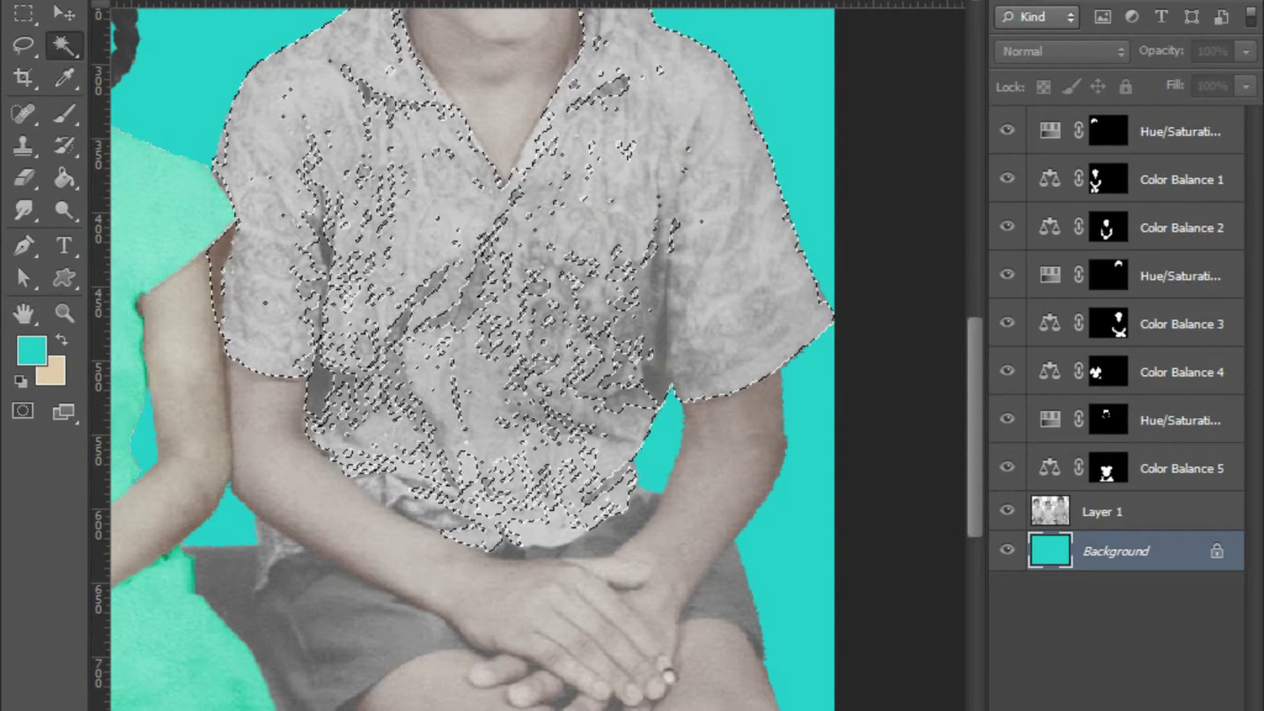
{"action": "key", "text": "ctrl+z"}
{"action": "key", "text": "ctrl+alt+z"}
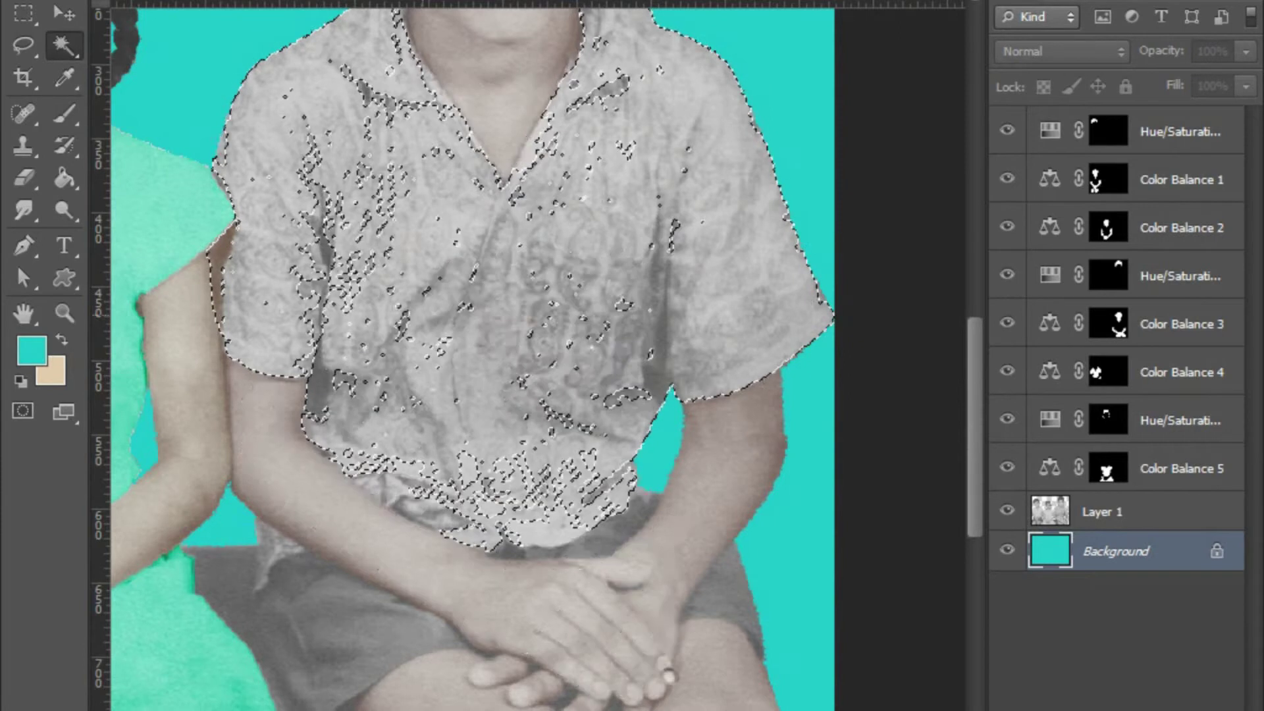
{"action": "key", "text": "ctrl+0"}
Zoom and pan along the boy's arms and sleeves to check the shirt selection edges
{"action": "scroll", "coordinate": [632, 369], "scroll_direction": "up", "scroll_amount": 3}
{"action": "scroll", "coordinate": [632, 369], "scroll_direction": "up", "scroll_amount": 2}
{"action": "scroll", "coordinate": [632, 368], "scroll_direction": "up", "scroll_amount": 2}
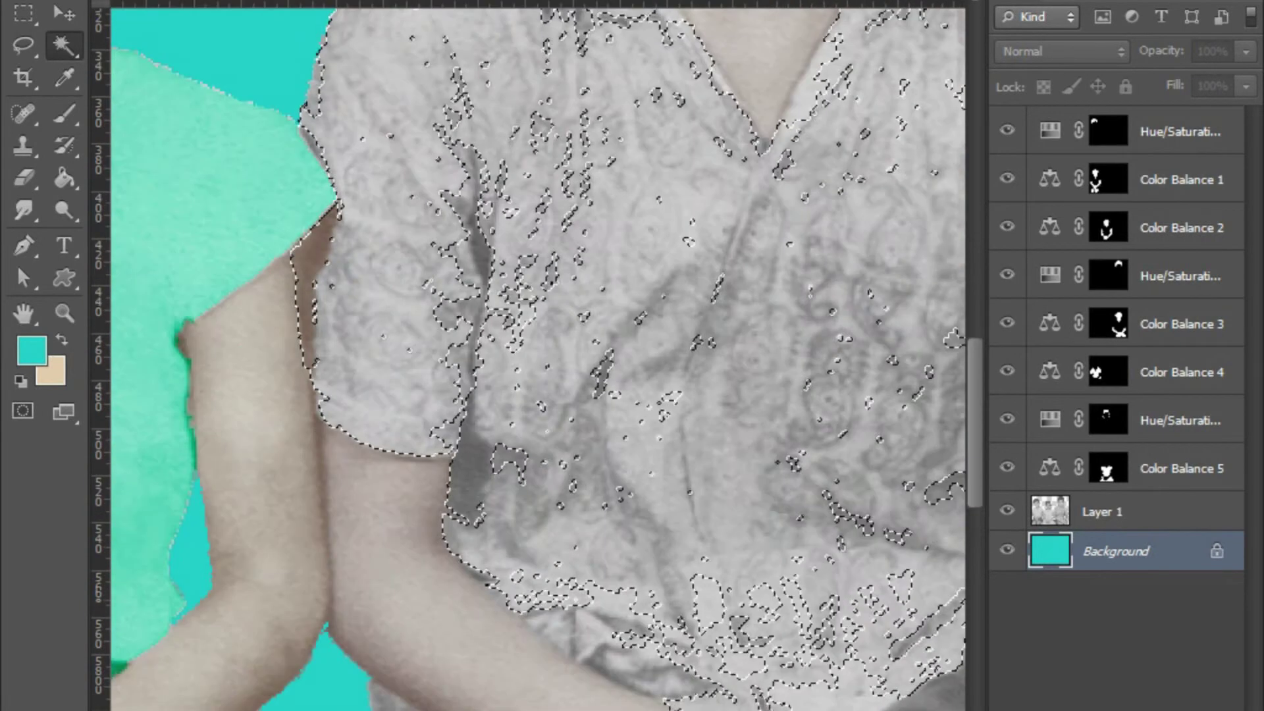
{"action": "scroll", "coordinate": [665, 280], "scroll_direction": "down", "scroll_amount": 3}
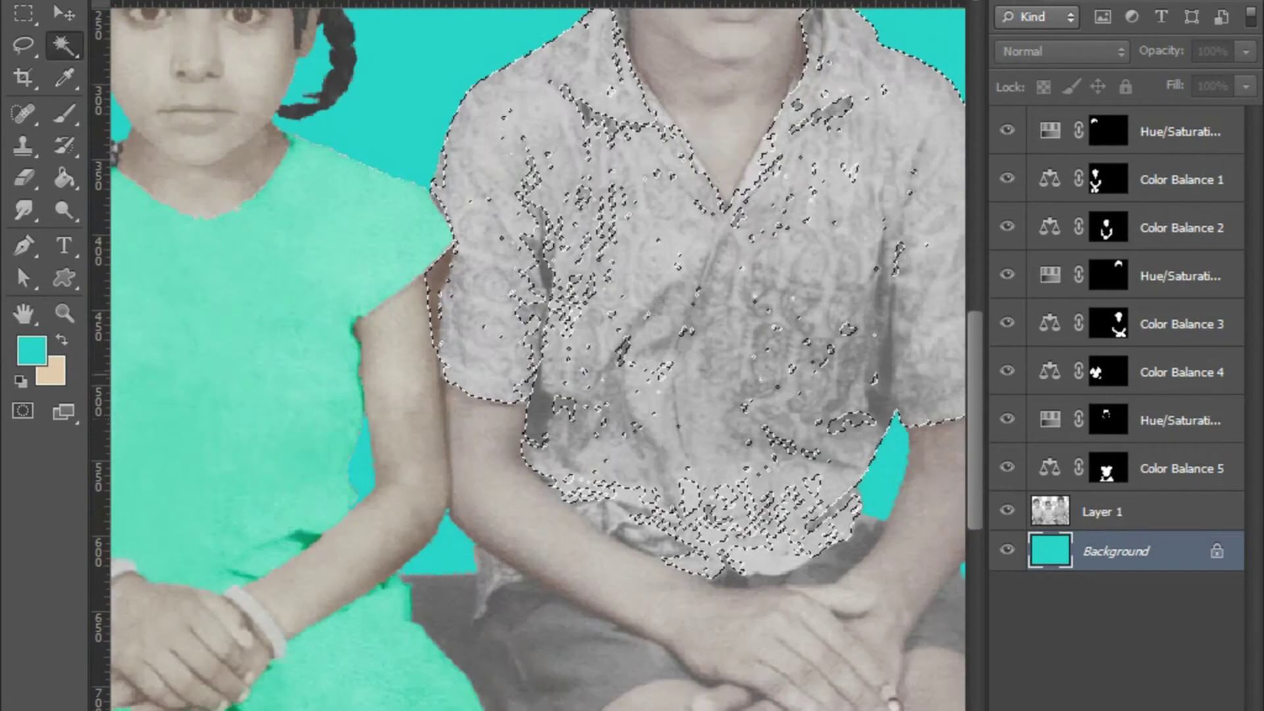
{"action": "scroll", "coordinate": [749, 694], "scroll_direction": "up", "scroll_amount": 4}
{"action": "scroll", "coordinate": [375, 395], "scroll_direction": "up", "scroll_amount": 1}
{"action": "scroll", "coordinate": [375, 395], "scroll_direction": "up", "scroll_amount": 2}
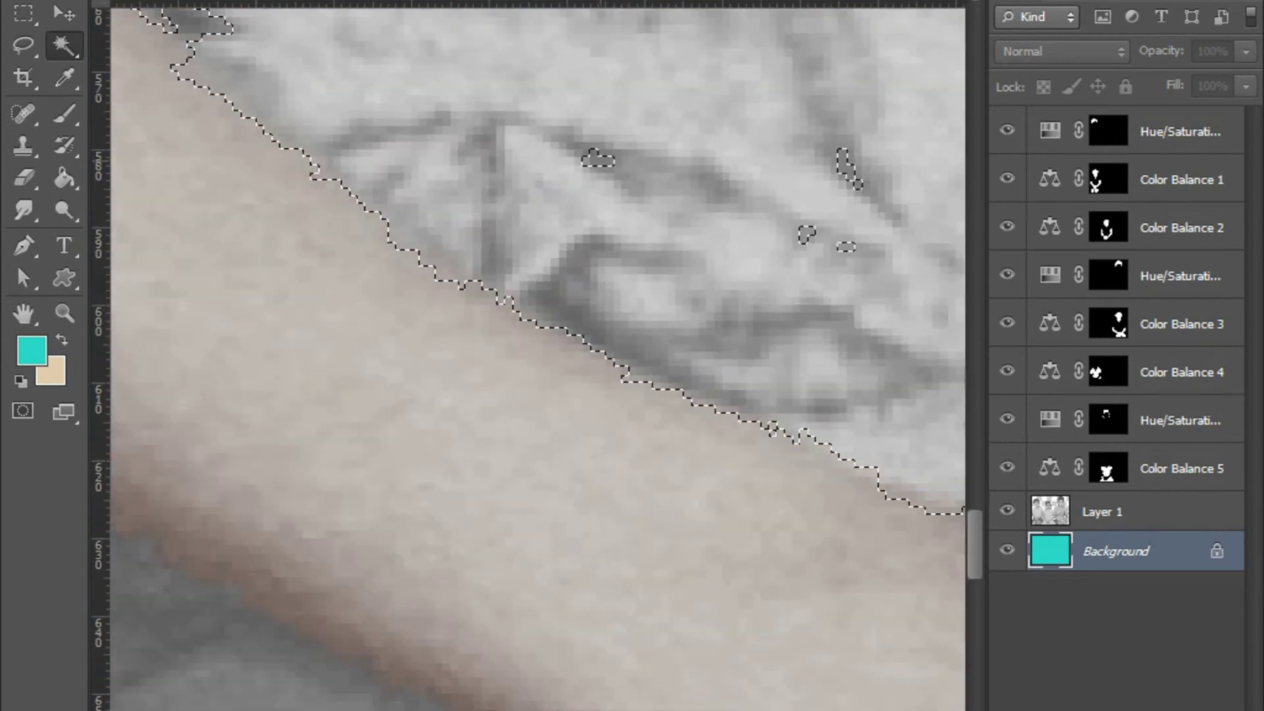
{"action": "scroll", "coordinate": [537, 355], "scroll_direction": "right", "scroll_amount": 3}
{"action": "scroll", "coordinate": [537, 355], "scroll_direction": "down", "scroll_amount": 2}
{"action": "scroll", "coordinate": [538, 355], "scroll_direction": "up", "scroll_amount": 2}
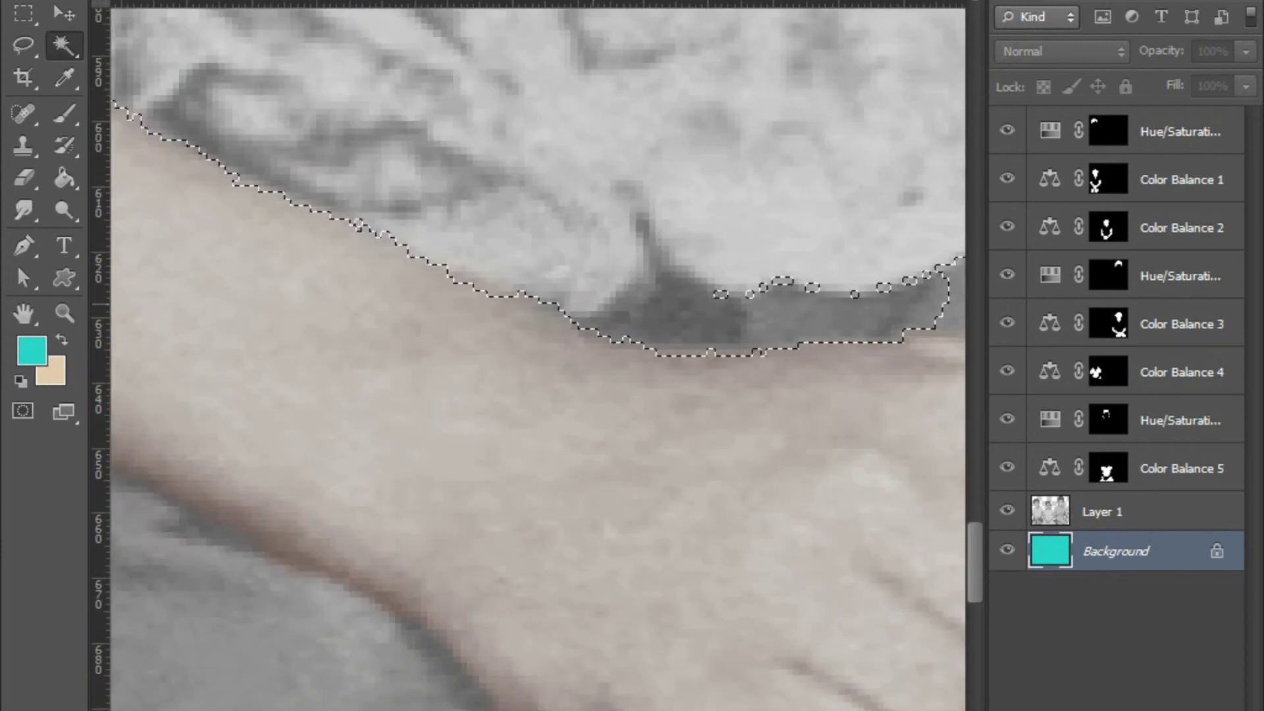
{"action": "scroll", "coordinate": [537, 355], "scroll_direction": "right", "scroll_amount": 2}
{"action": "scroll", "coordinate": [538, 356], "scroll_direction": "right", "scroll_amount": 2}
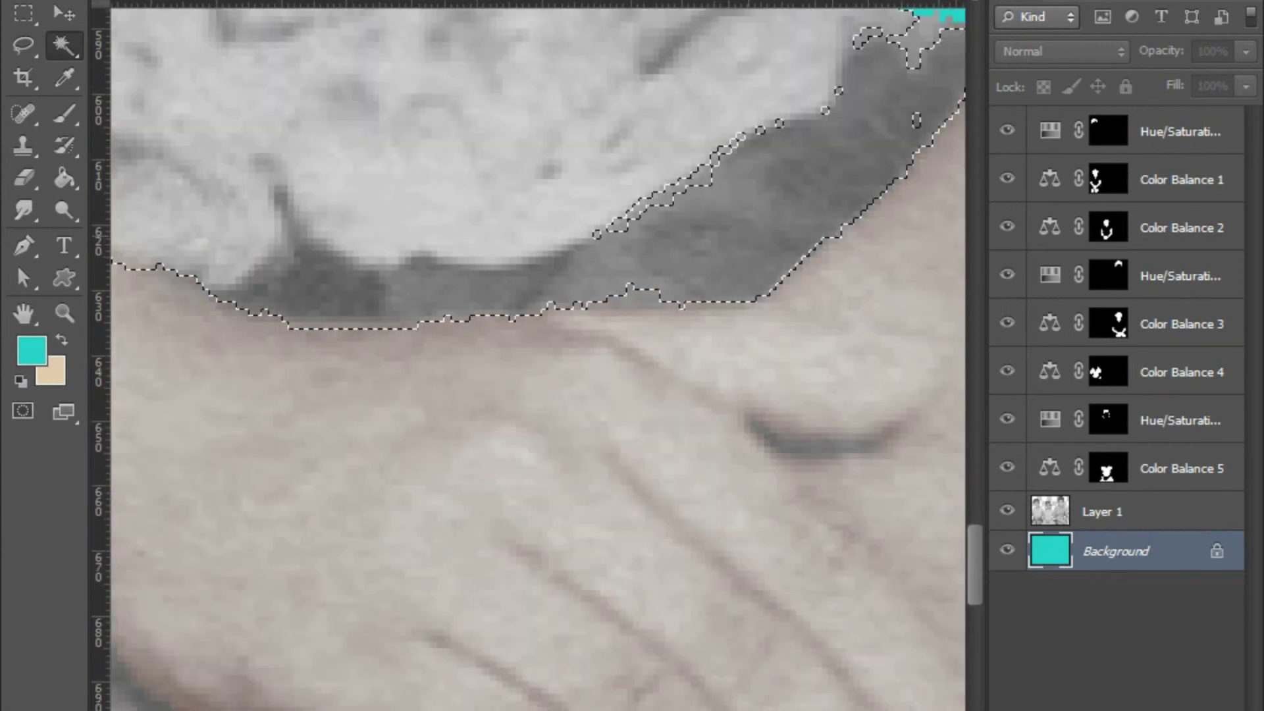
{"action": "scroll", "coordinate": [914, 46], "scroll_direction": "down", "scroll_amount": 3}
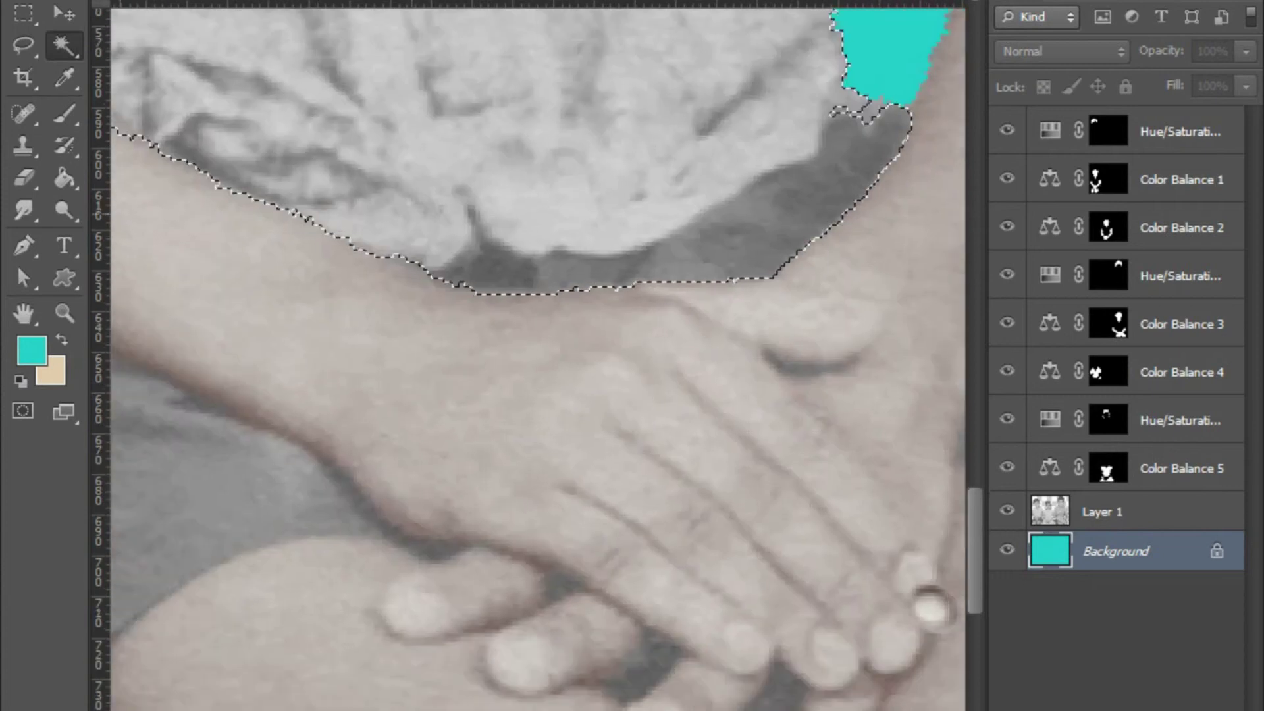
{"action": "scroll", "coordinate": [913, 46], "scroll_direction": "up", "scroll_amount": 3}
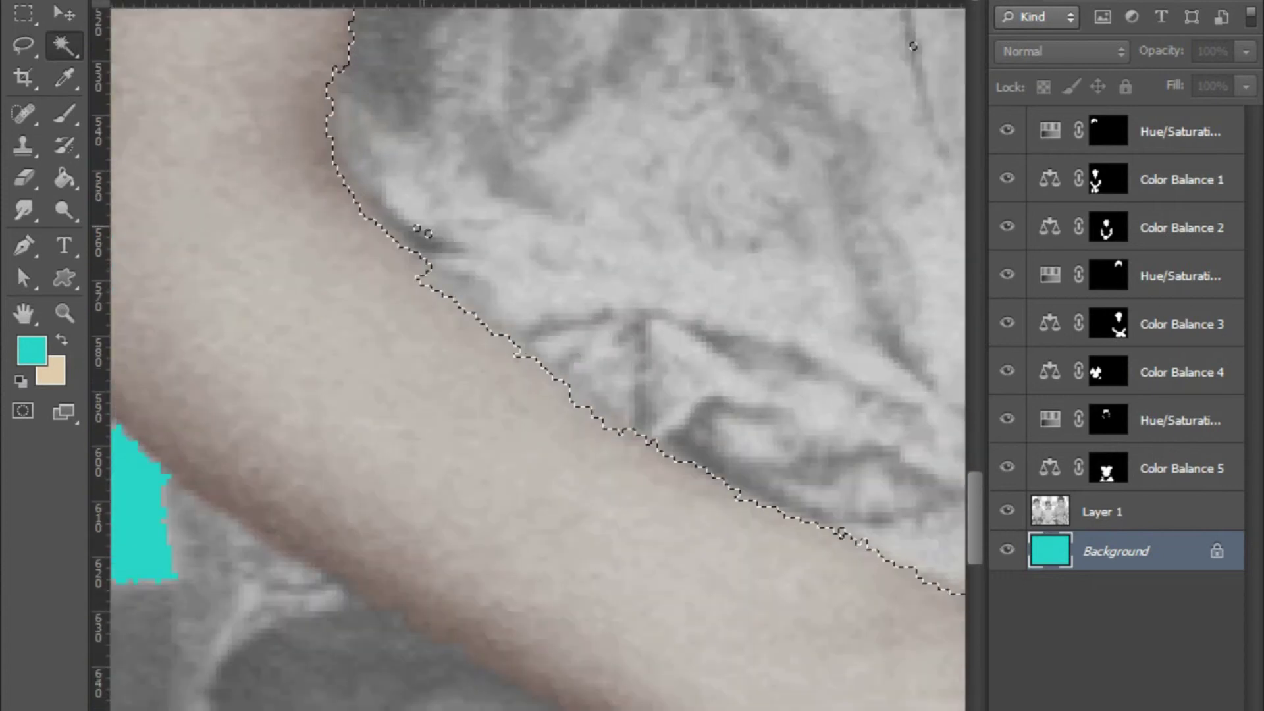
{"action": "scroll", "coordinate": [913, 46], "scroll_direction": "down", "scroll_amount": 2}
{"action": "scroll", "coordinate": [856, 197], "scroll_direction": "down", "scroll_amount": 2}
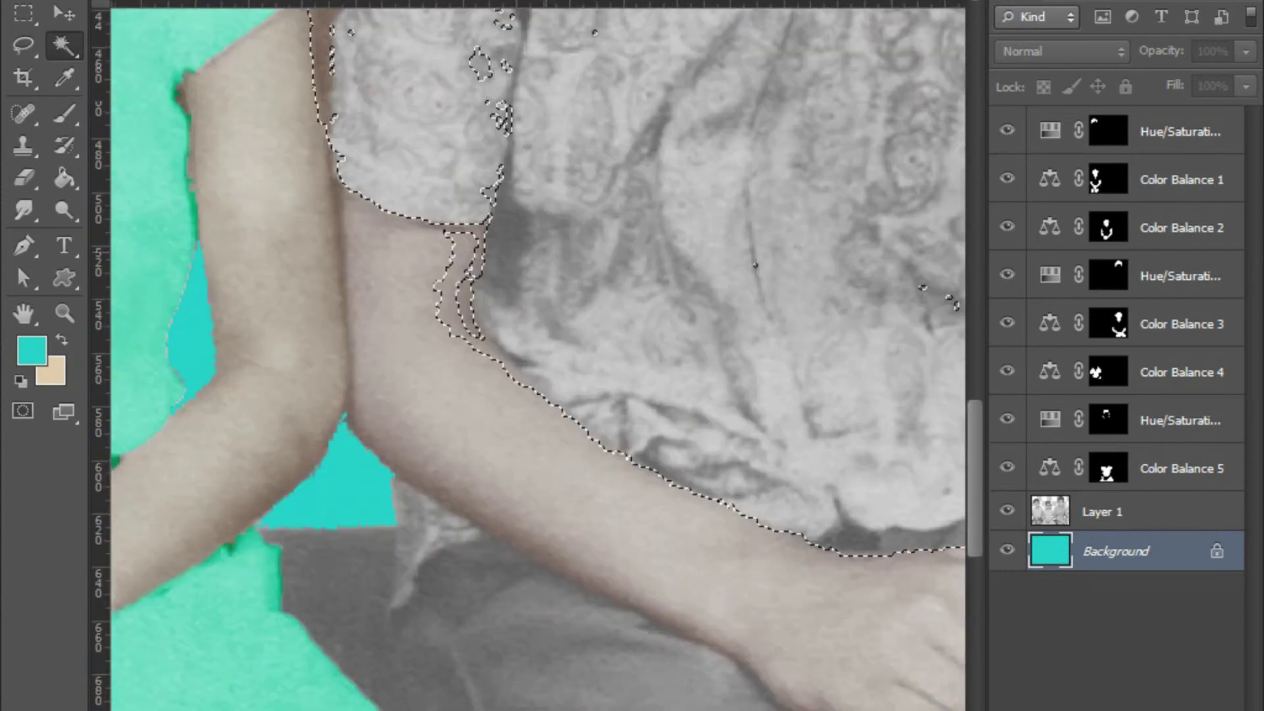
{"action": "scroll", "coordinate": [832, 259], "scroll_direction": "up", "scroll_amount": 2}
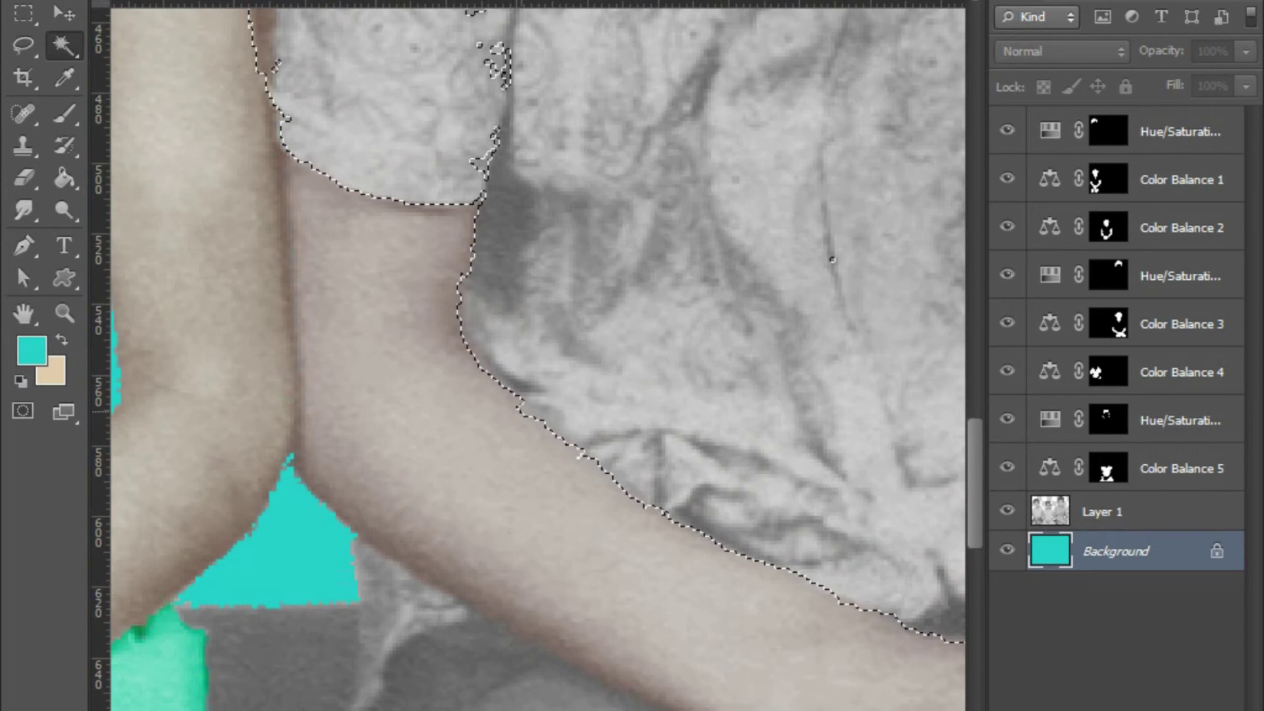
{"action": "scroll", "coordinate": [516, 698], "scroll_direction": "up", "scroll_amount": 2}
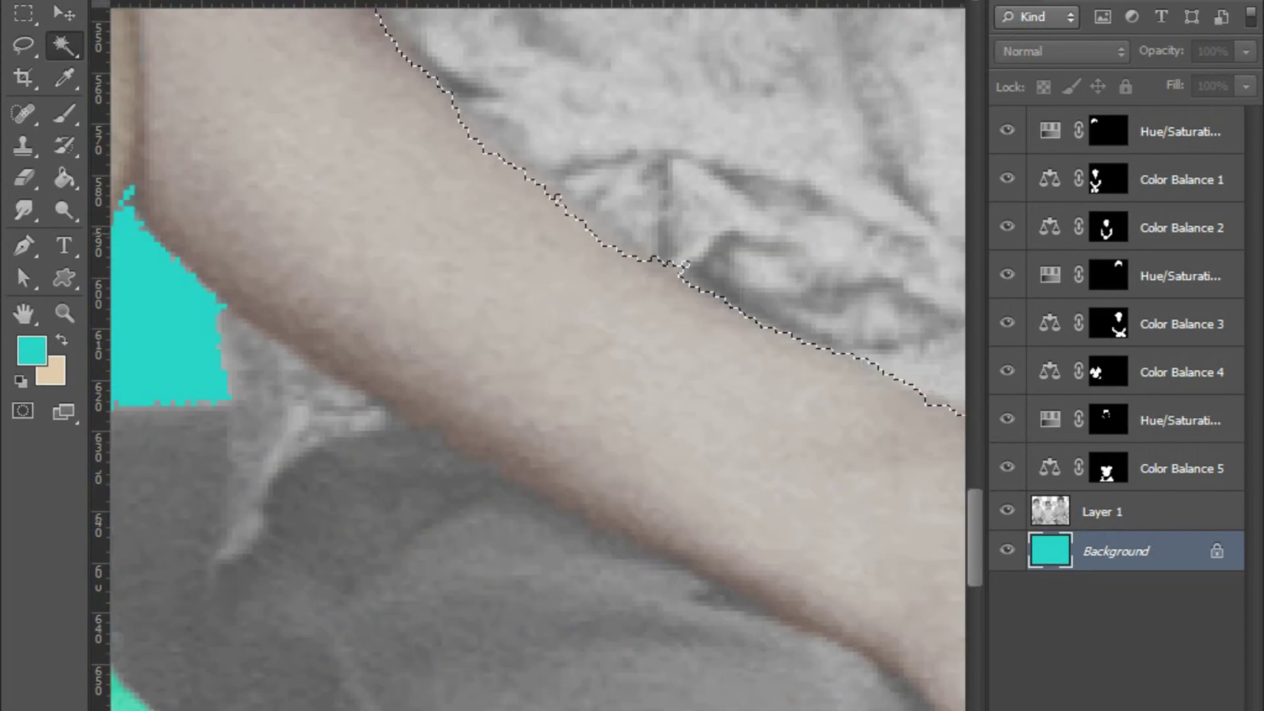
{"action": "scroll", "coordinate": [527, 356], "scroll_direction": "down", "scroll_amount": 2}
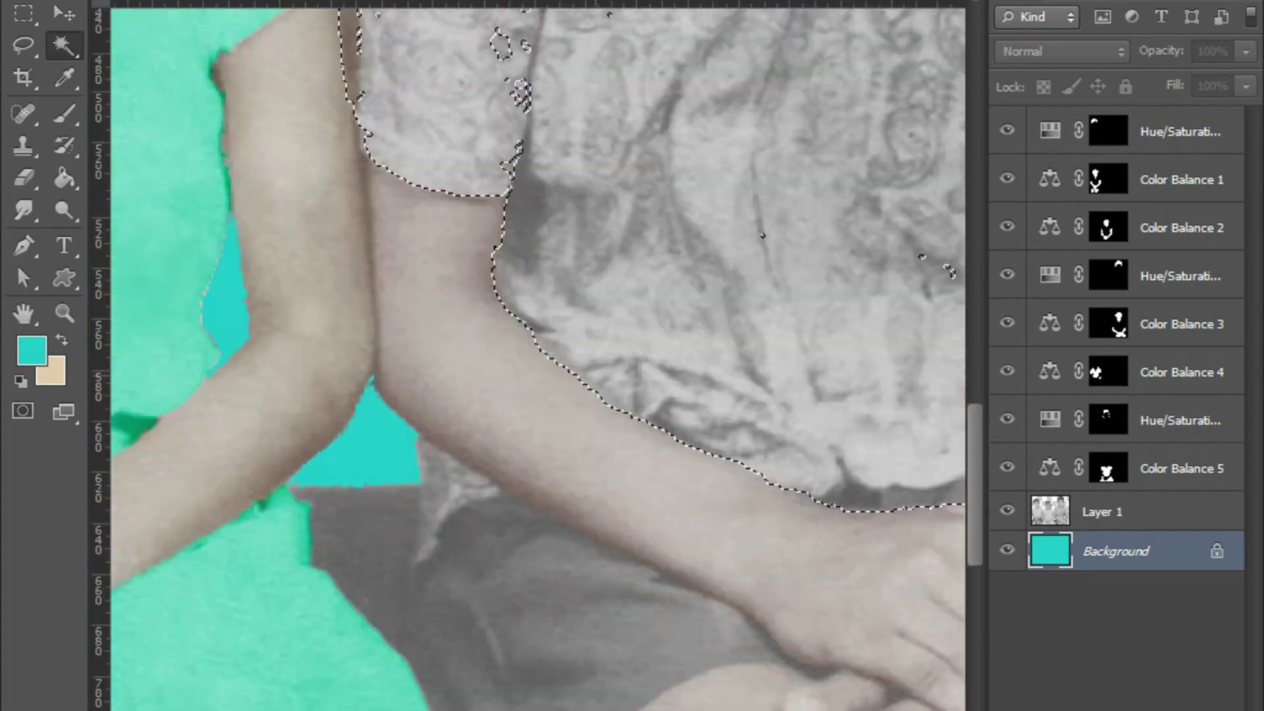
{"action": "scroll", "coordinate": [461, 263], "scroll_direction": "up", "scroll_amount": 2}
{"action": "scroll", "coordinate": [461, 263], "scroll_direction": "up", "scroll_amount": 1}
{"action": "scroll", "coordinate": [527, 356], "scroll_direction": "down", "scroll_amount": 2}
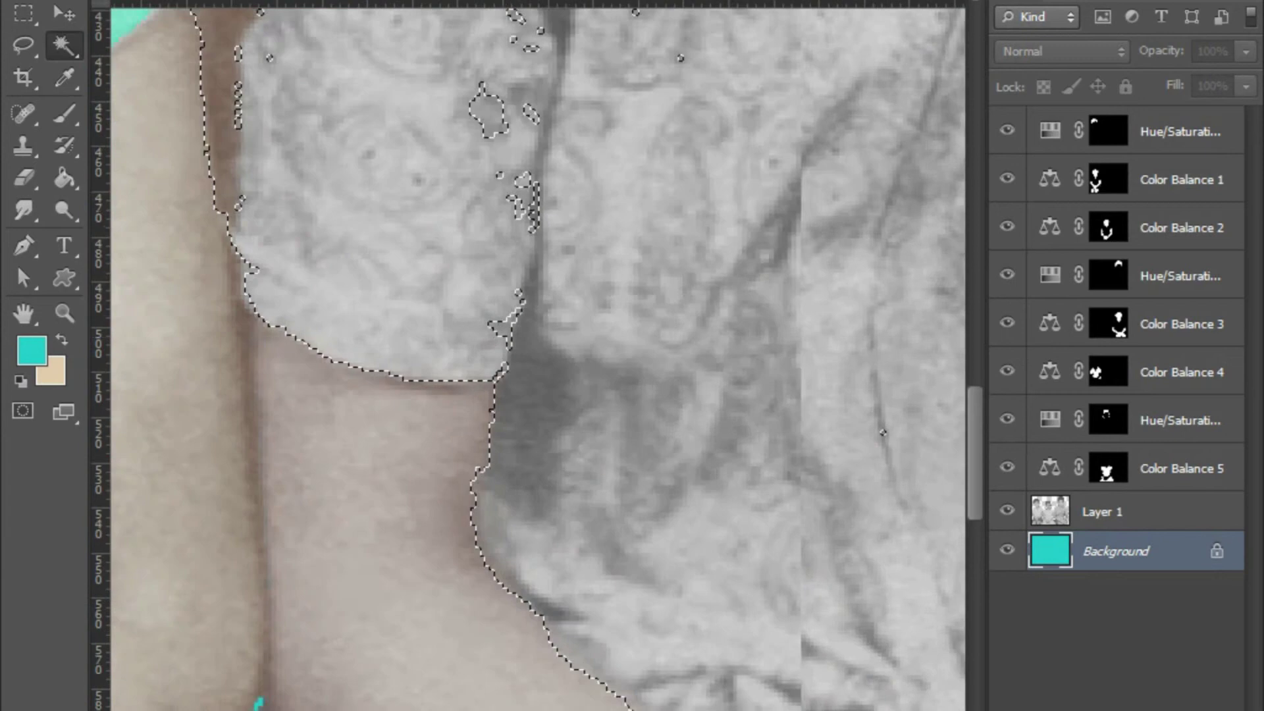
{"action": "scroll", "coordinate": [527, 356], "scroll_direction": "up", "scroll_amount": 2}
{"action": "scroll", "coordinate": [527, 356], "scroll_direction": "up", "scroll_amount": 5}
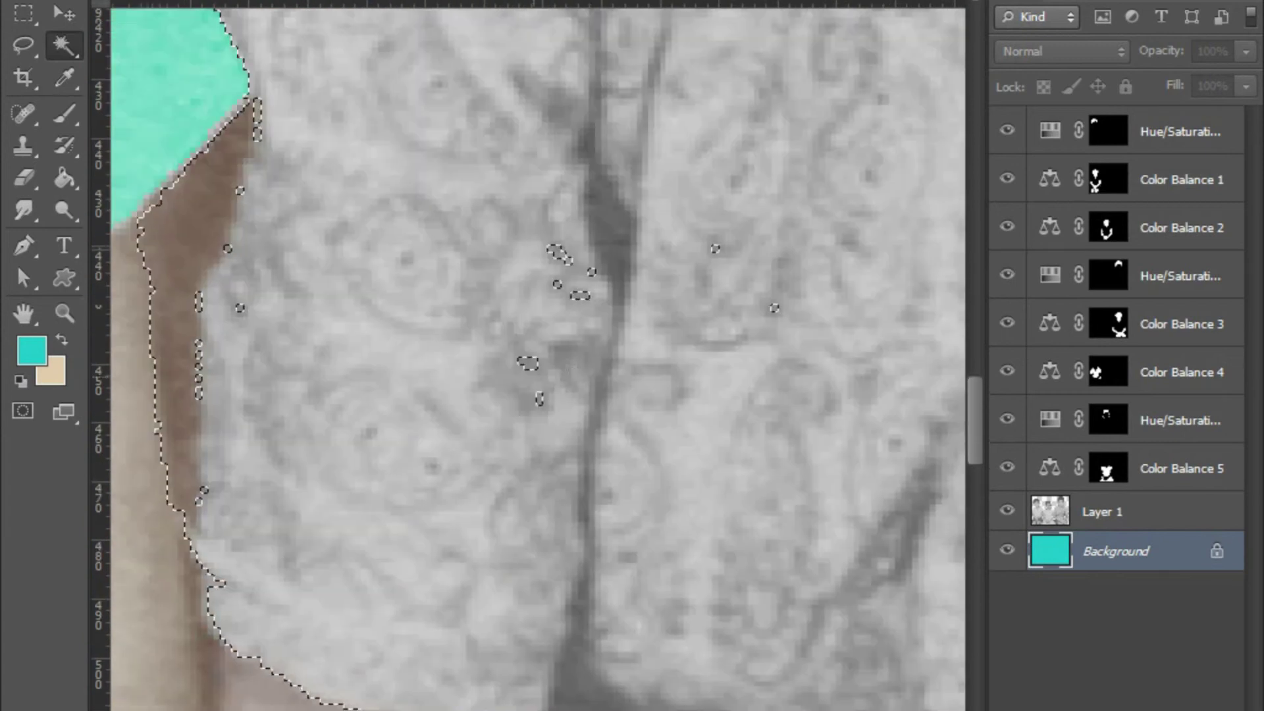
{"action": "scroll", "coordinate": [527, 356], "scroll_direction": "down", "scroll_amount": 2}
{"action": "scroll", "coordinate": [527, 356], "scroll_direction": "up", "scroll_amount": 2}
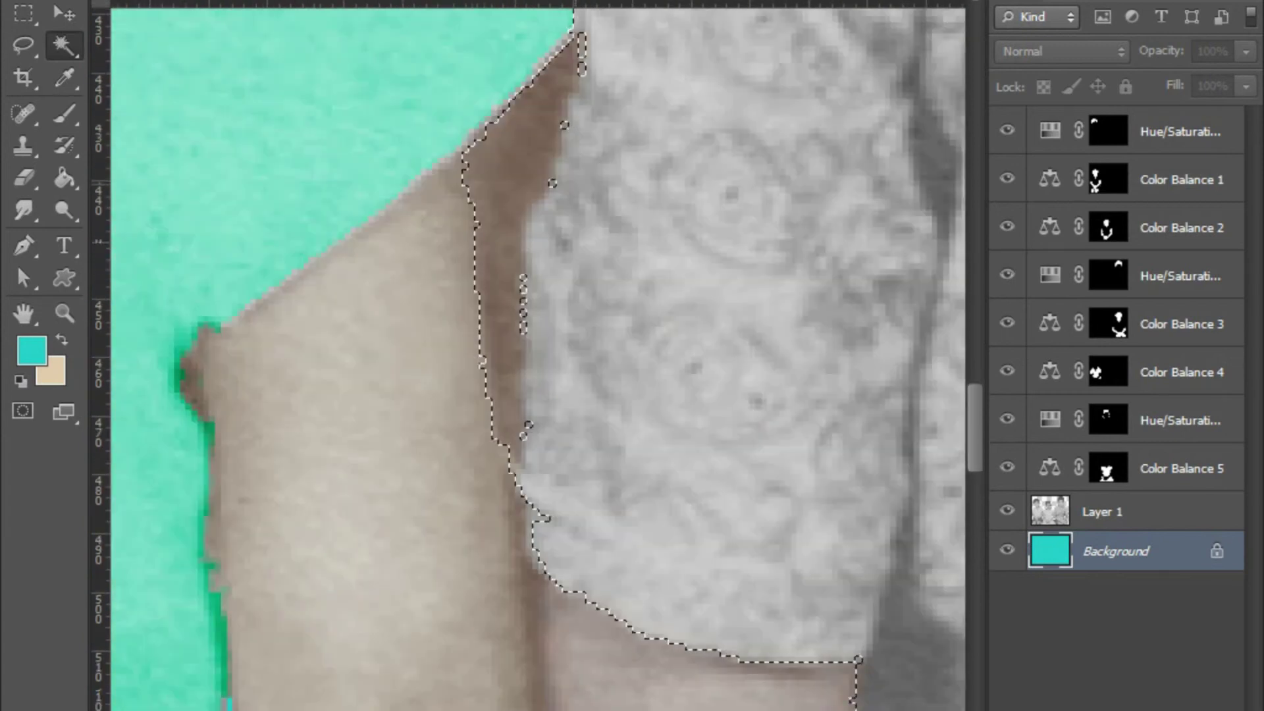
{"action": "scroll", "coordinate": [527, 355], "scroll_direction": "down", "scroll_amount": 1}
{"action": "scroll", "coordinate": [527, 355], "scroll_direction": "down", "scroll_amount": 1}
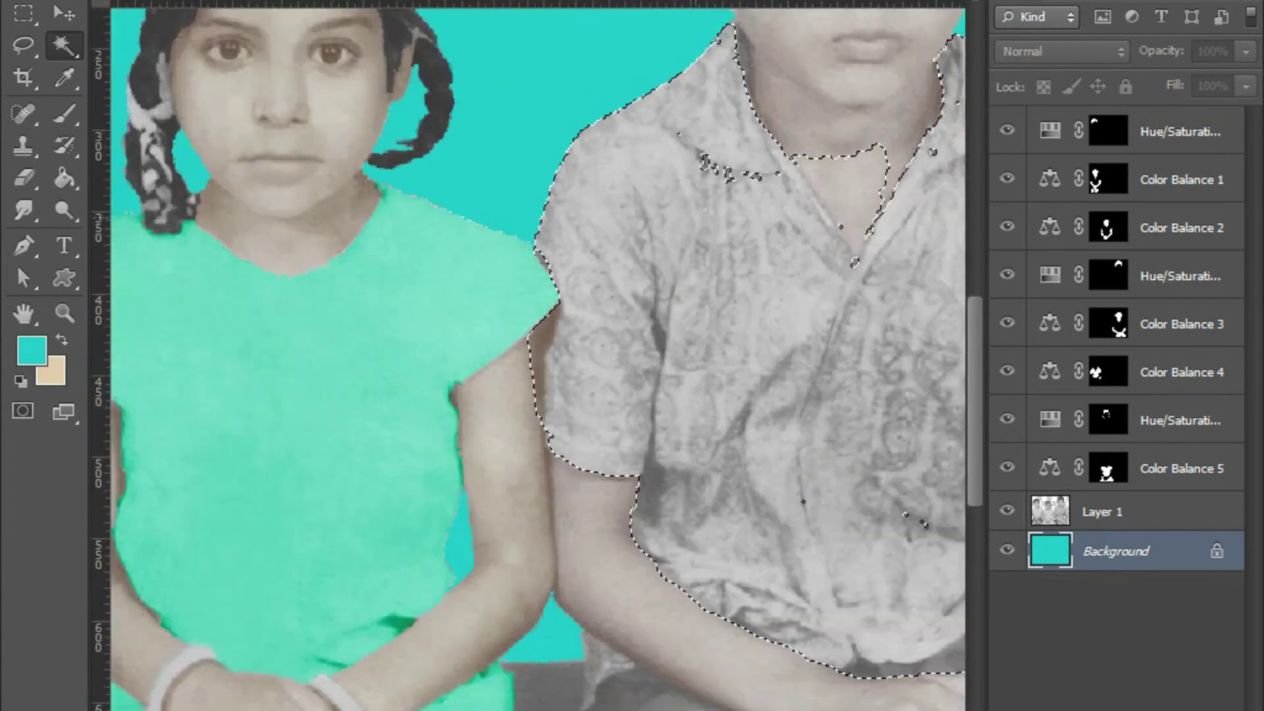
{"action": "scroll", "coordinate": [527, 356], "scroll_direction": "down", "scroll_amount": 1}
{"action": "scroll", "coordinate": [527, 356], "scroll_direction": "up", "scroll_amount": 2}
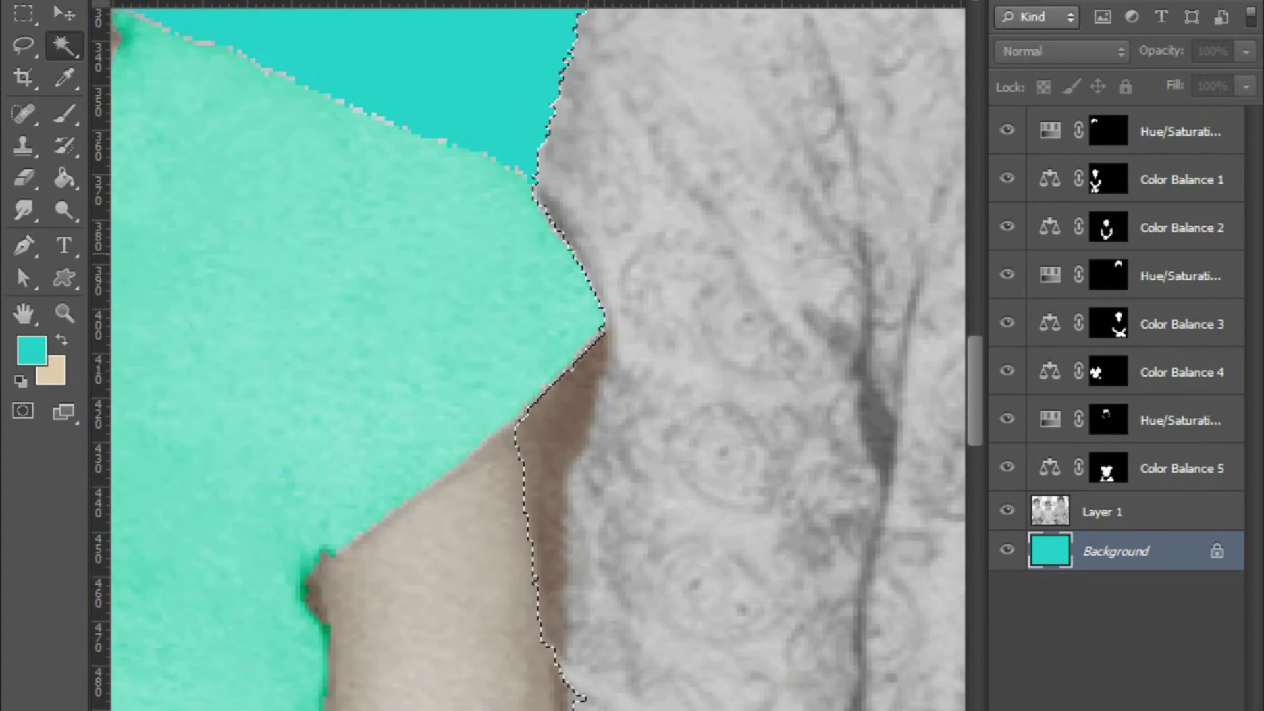
{"action": "scroll", "coordinate": [527, 356], "scroll_direction": "down", "scroll_amount": 2}
{"action": "scroll", "coordinate": [526, 355], "scroll_direction": "up", "scroll_amount": 2}
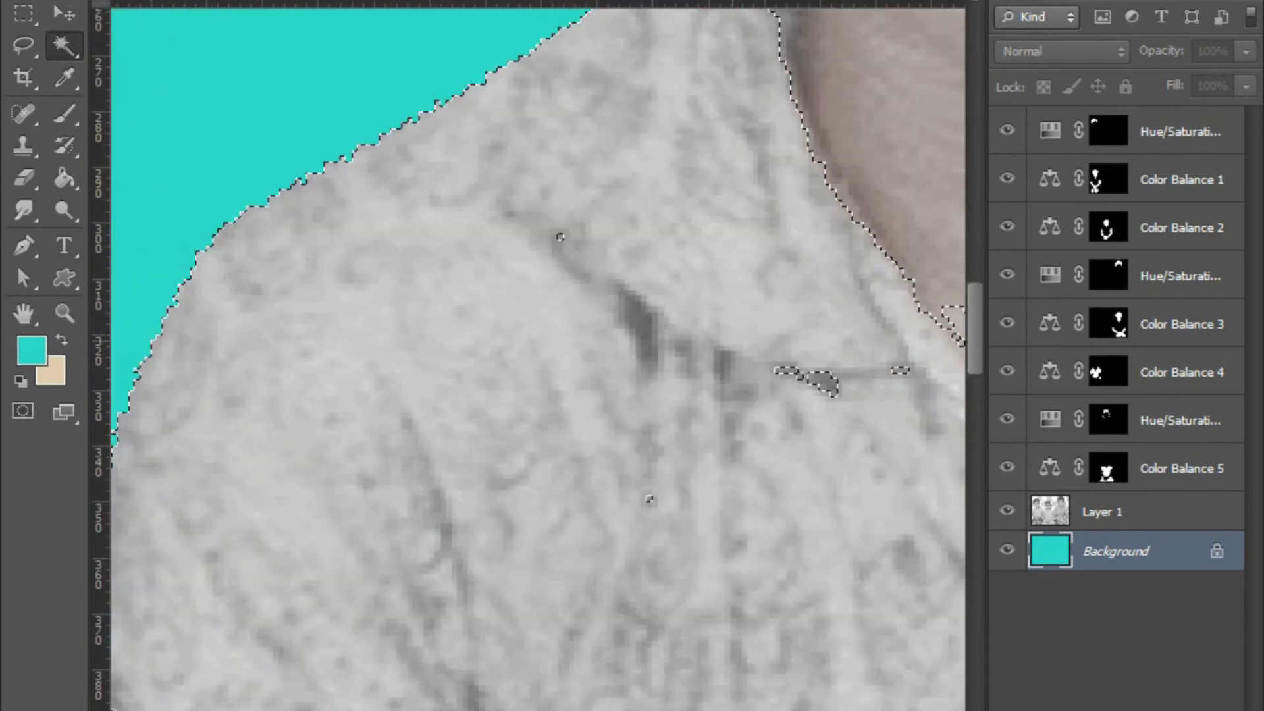
{"action": "scroll", "coordinate": [527, 356], "scroll_direction": "down", "scroll_amount": 2}
{"action": "scroll", "coordinate": [527, 355], "scroll_direction": "up", "scroll_amount": 1}
{"action": "scroll", "coordinate": [527, 355], "scroll_direction": "up", "scroll_amount": 1}
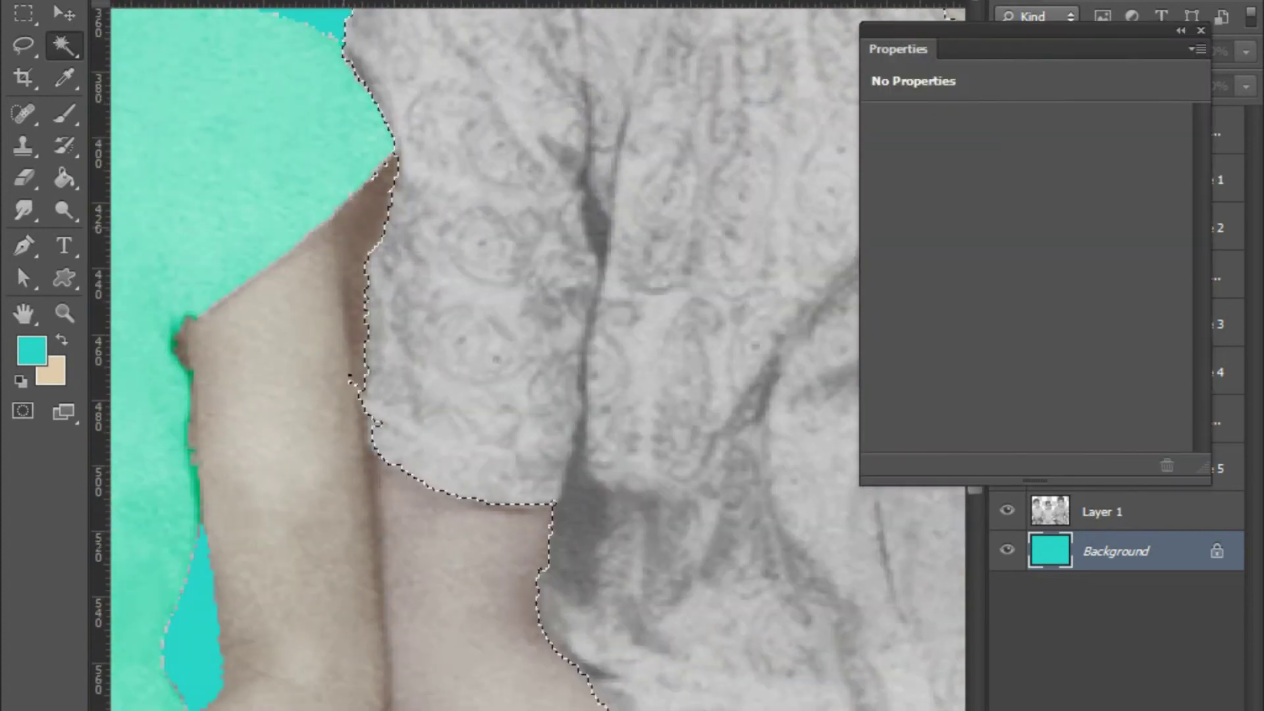
{"action": "scroll", "coordinate": [388, 433], "scroll_direction": "up", "scroll_amount": 1}
{"action": "scroll", "coordinate": [527, 355], "scroll_direction": "down", "scroll_amount": 2}
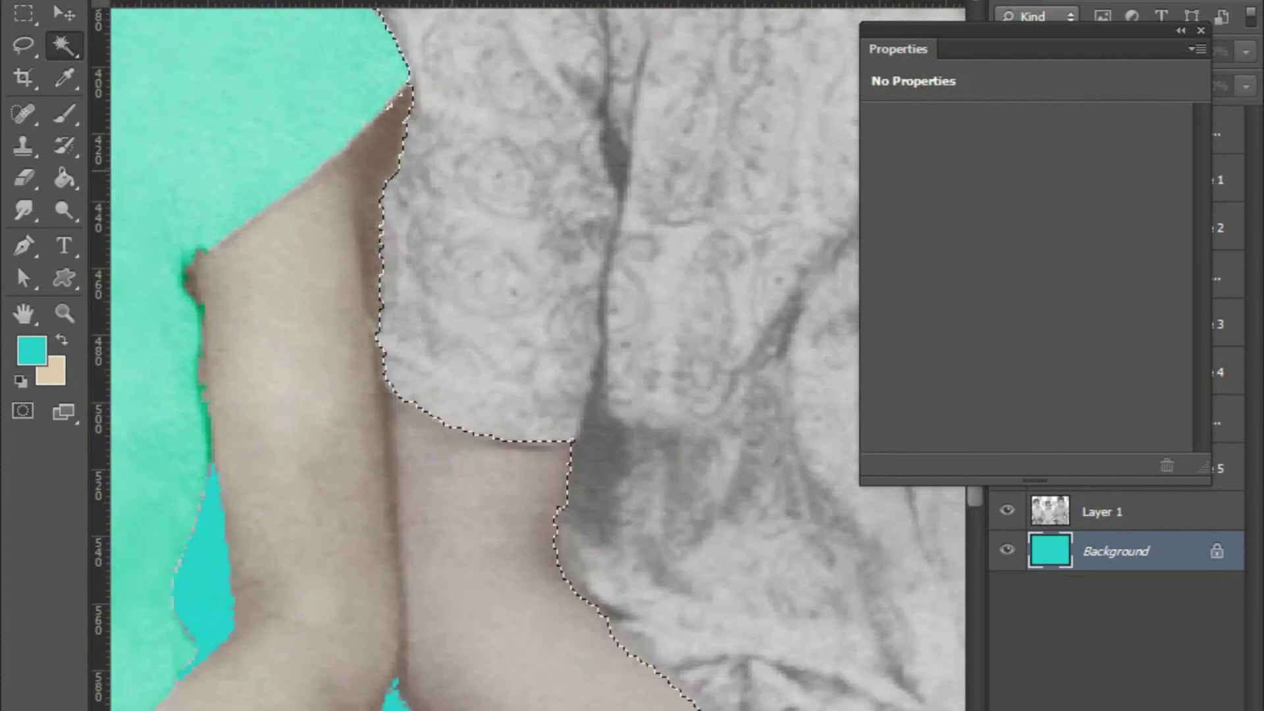
{"action": "scroll", "coordinate": [527, 356], "scroll_direction": "up", "scroll_amount": 2}
{"action": "scroll", "coordinate": [526, 356], "scroll_direction": "down", "scroll_amount": 3}
Add a Color Balance layer above Layer 1 with midtones Cyan-Red at about +83 for the shirt
{"action": "scroll", "coordinate": [527, 356], "scroll_direction": "down", "scroll_amount": 2}
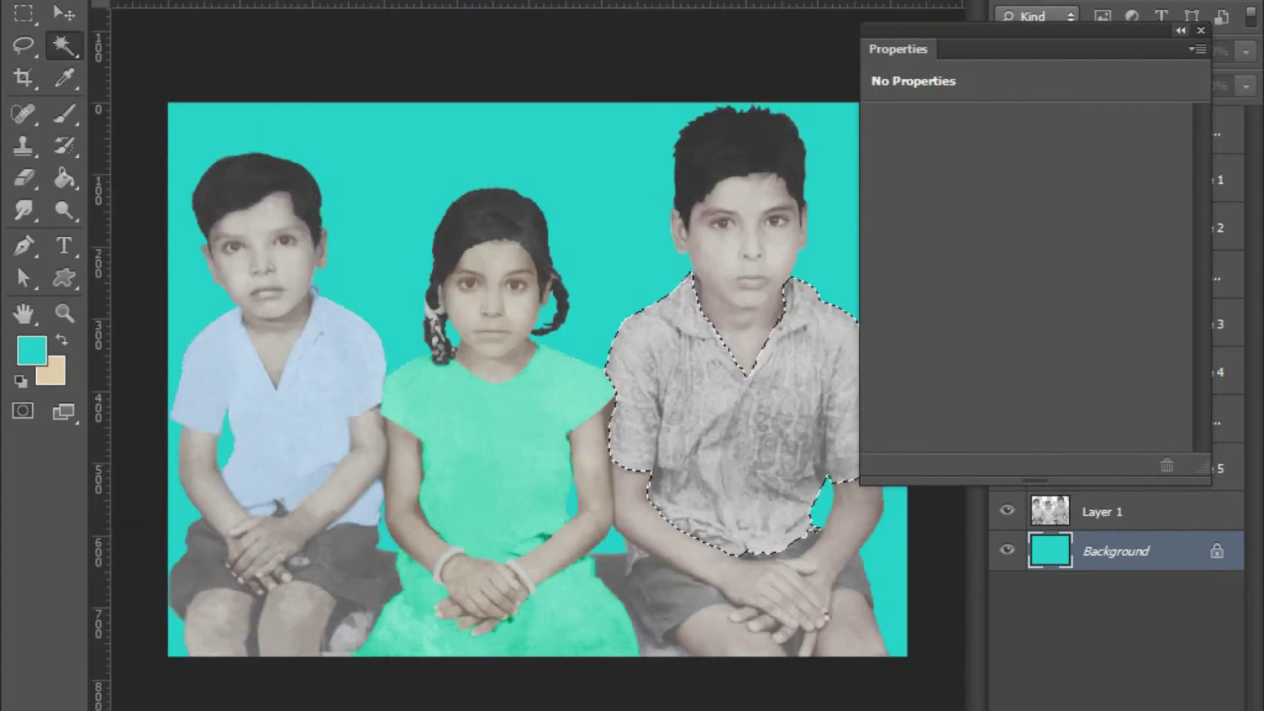
{"action": "left_click", "coordinate": [1180, 31]}
{"action": "left_click", "coordinate": [1053, 705]}
{"action": "left_click", "coordinate": [1107, 511]}
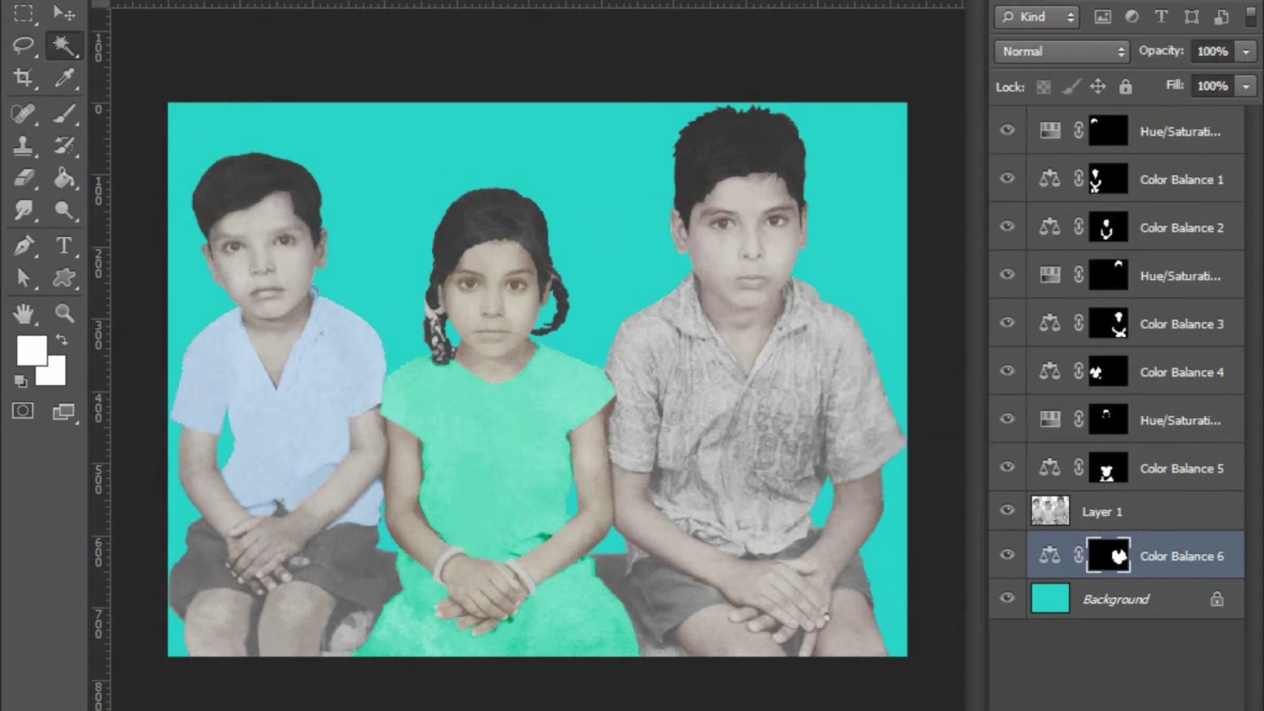
{"action": "key", "text": "ctrl+z"}
{"action": "left_click", "coordinate": [1102, 511]}
{"action": "left_click", "coordinate": [1041, 515]}
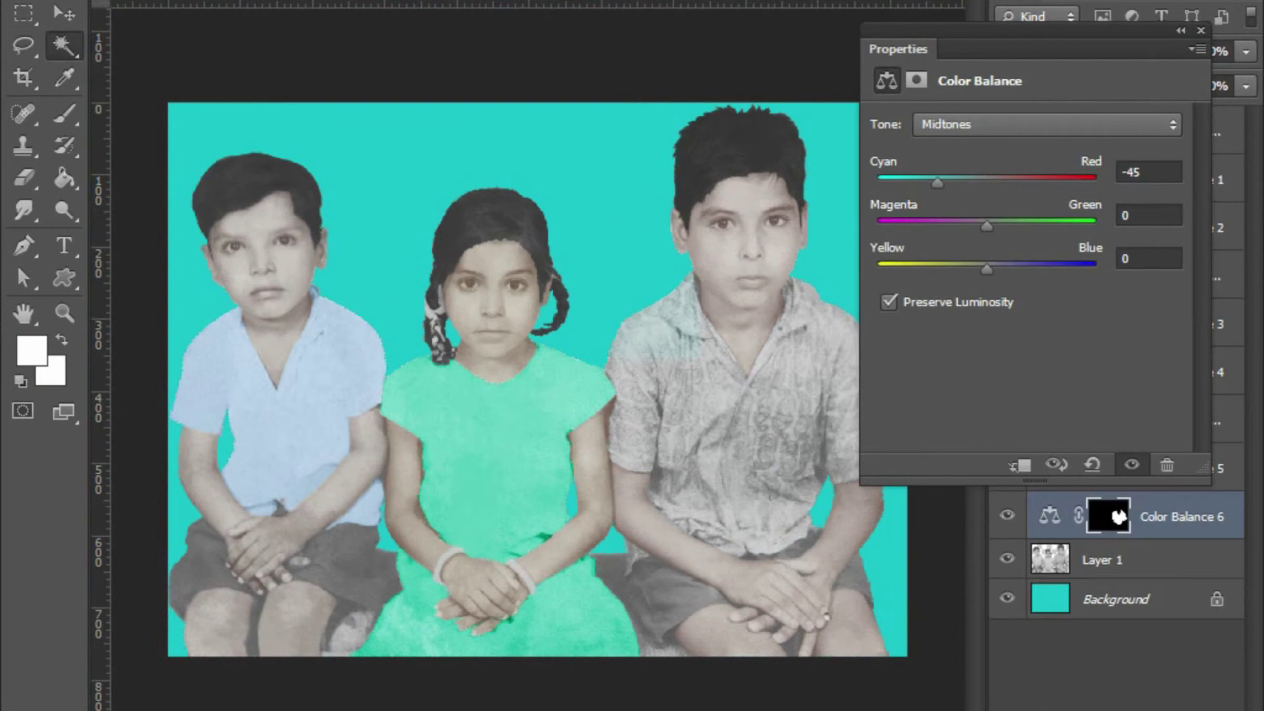
{"action": "left_click_drag", "start_coordinate": [950, 183], "coordinate": [1041, 182]}
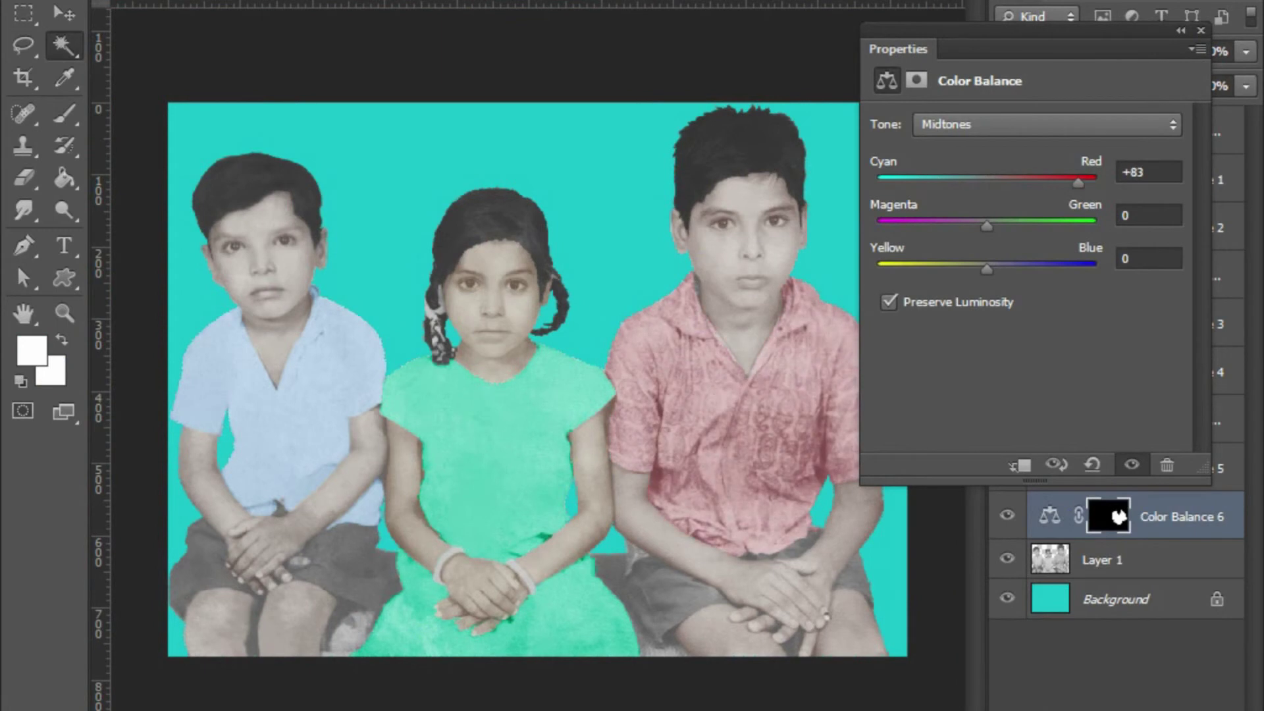
{"action": "mouse_move", "coordinate": [986, 226]}
{"action": "left_mouse_down"}
{"action": "mouse_move", "coordinate": [1034, 226]}
{"action": "mouse_move", "coordinate": [933, 225]}
{"action": "mouse_move", "coordinate": [1064, 226]}
{"action": "mouse_move", "coordinate": [997, 226]}
{"action": "left_mouse_up"}
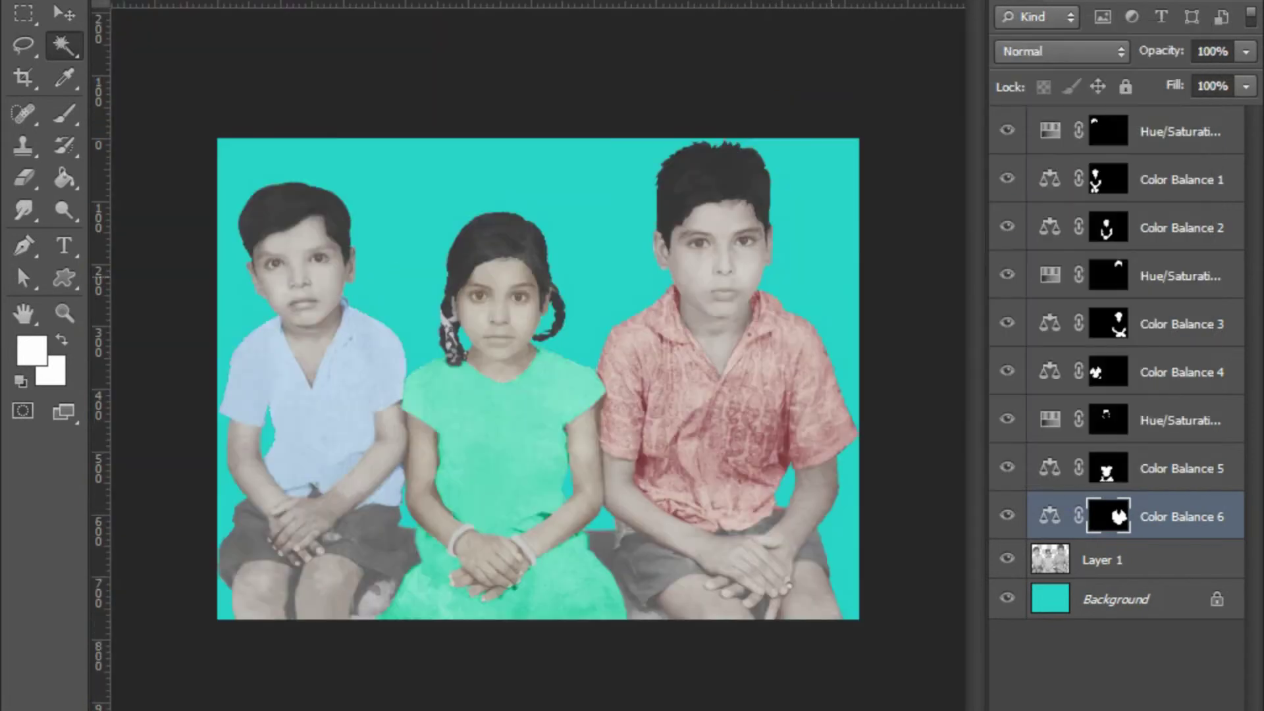
Select parts of the left boy's grey shorts, then clear that selection
{"action": "scroll", "coordinate": [316, 521], "scroll_direction": "up", "scroll_amount": 5}
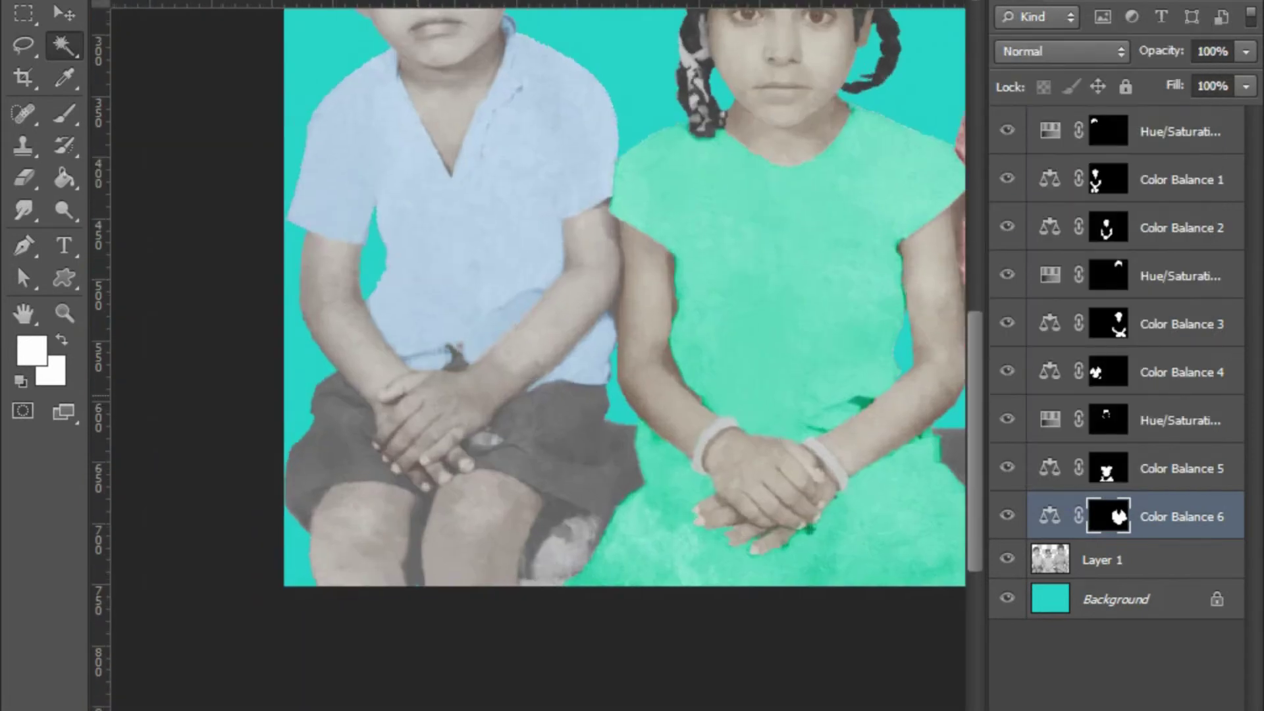
{"action": "left_click", "coordinate": [309, 447]}
{"action": "left_click", "coordinate": [658, 421], "text": "shift"}
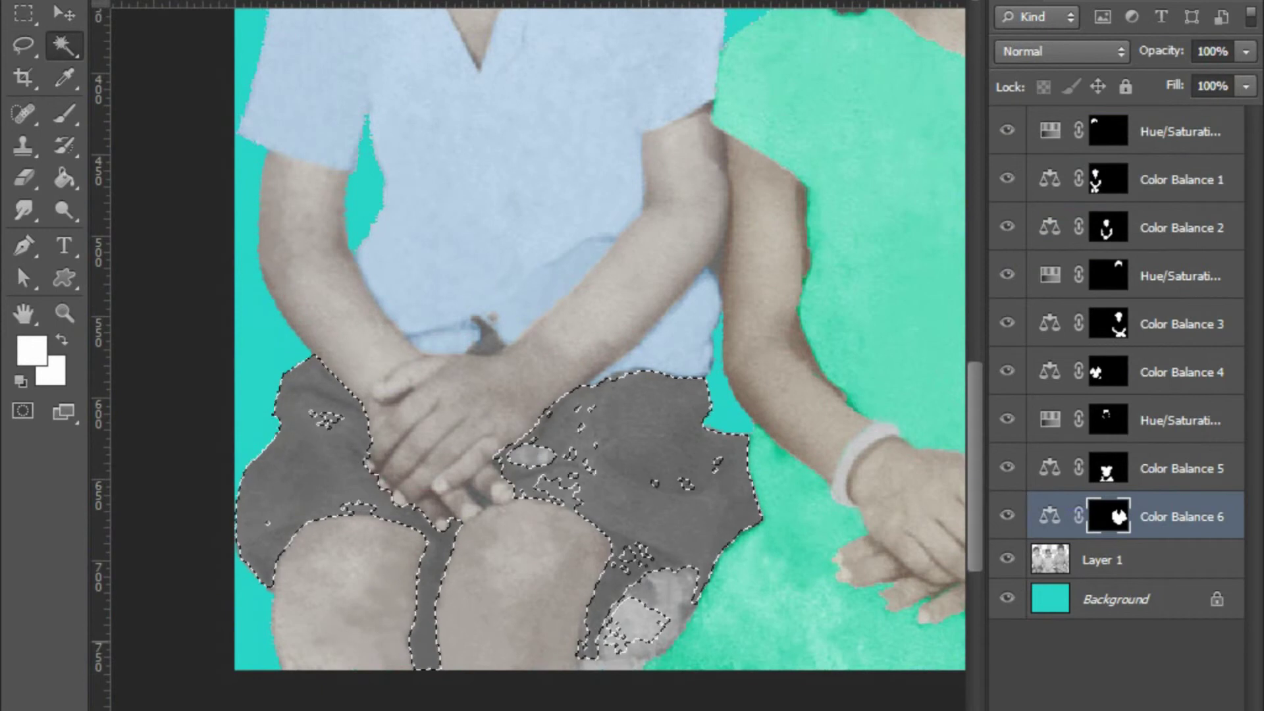
{"action": "scroll", "coordinate": [572, 524], "scroll_direction": "down", "scroll_amount": 3}
{"action": "key", "text": "ctrl+d"}
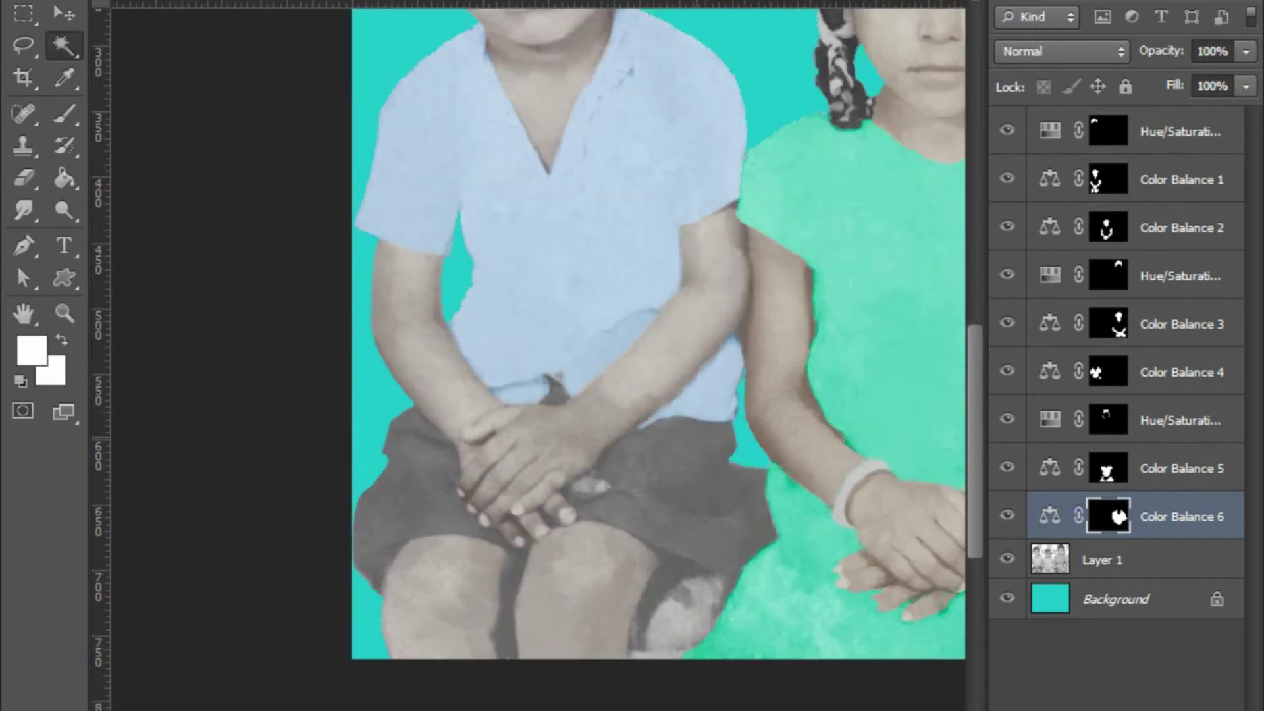
Restore the earlier shirt selection and add the light streak below the arms
{"action": "scroll", "coordinate": [658, 421], "scroll_direction": "up", "scroll_amount": 2}
{"action": "scroll", "coordinate": [658, 461], "scroll_direction": "up", "scroll_amount": 2}
{"action": "scroll", "coordinate": [538, 263], "scroll_direction": "down", "scroll_amount": 2}
{"action": "key", "text": "ctrl+alt+z"}
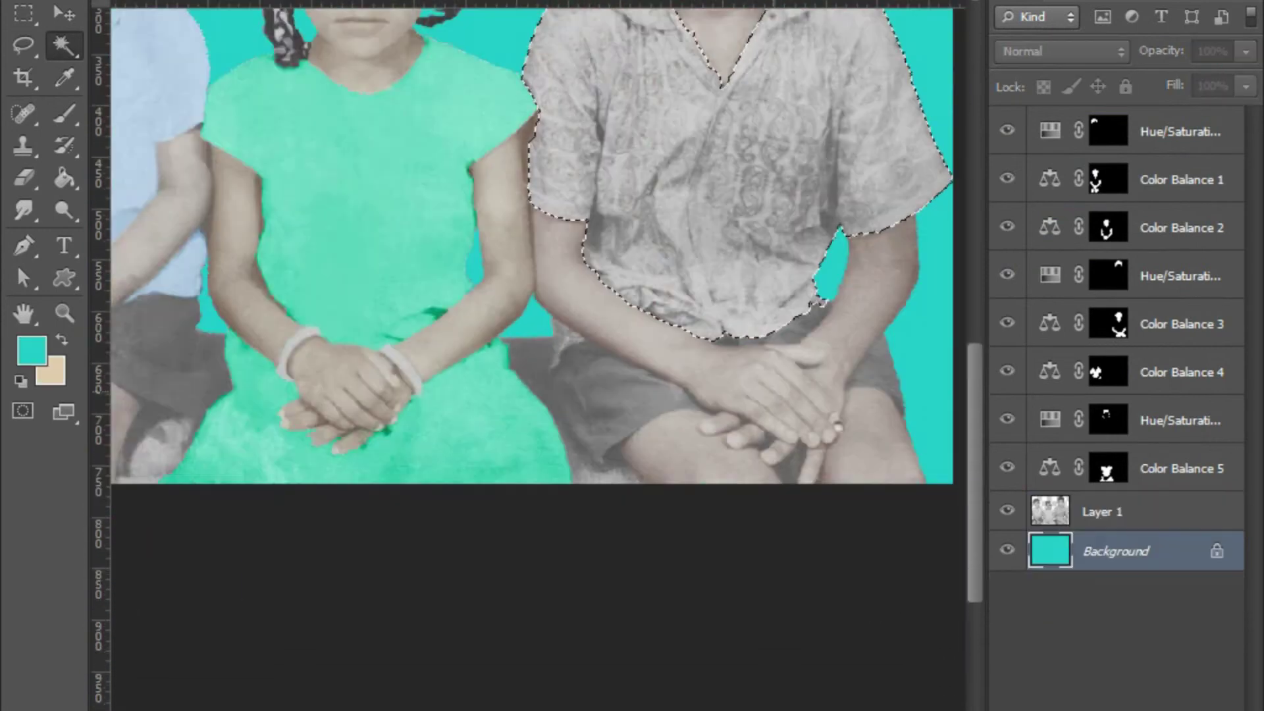
{"action": "scroll", "coordinate": [538, 316], "scroll_direction": "up", "scroll_amount": 3}
{"action": "scroll", "coordinate": [552, 381], "scroll_direction": "up", "scroll_amount": 2}
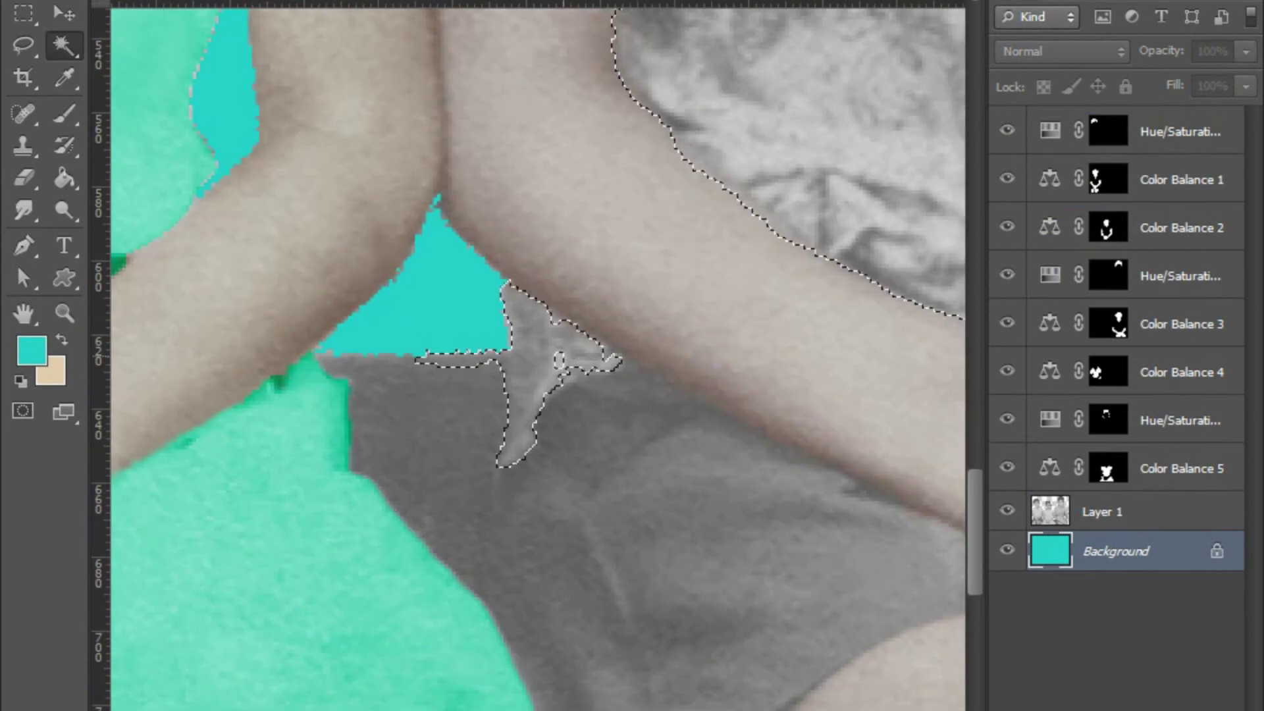
{"action": "scroll", "coordinate": [461, 346], "scroll_direction": "up", "scroll_amount": 1}
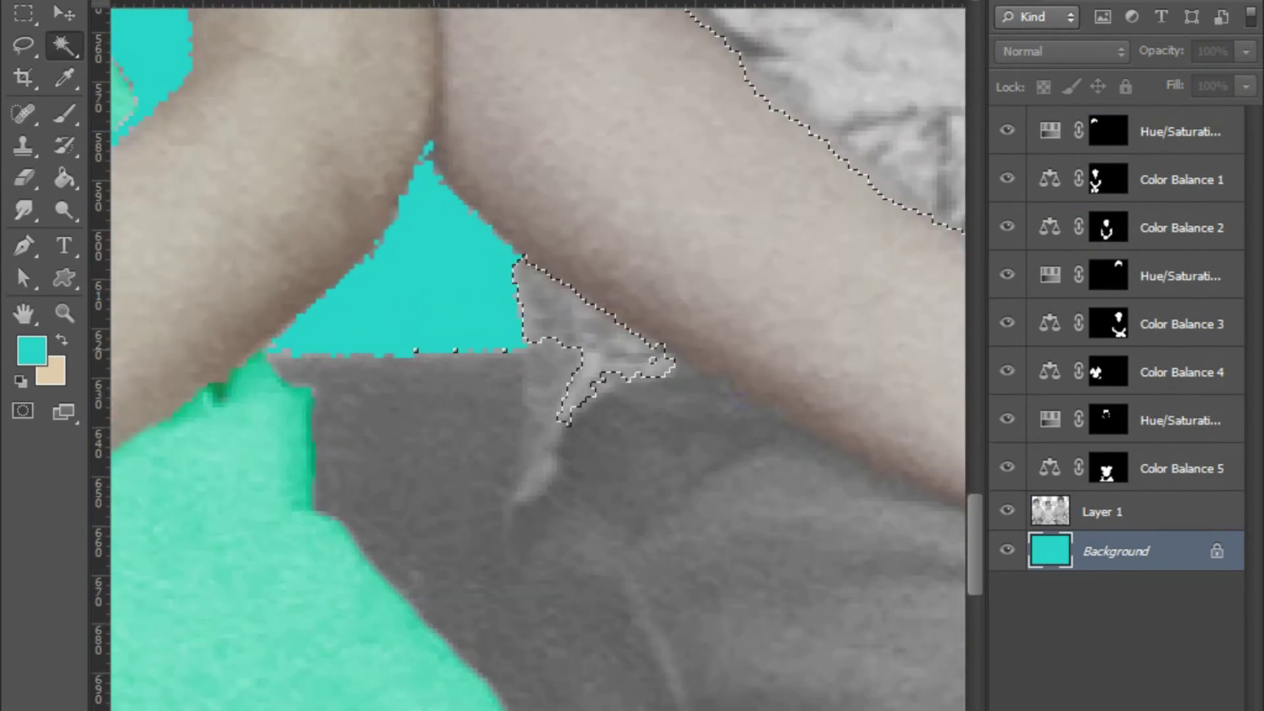
{"action": "left_click", "coordinate": [532, 455], "text": "shift"}
Switch from the Magic Wand to the Quick Selection tool
{"action": "right_click", "coordinate": [64, 44]}
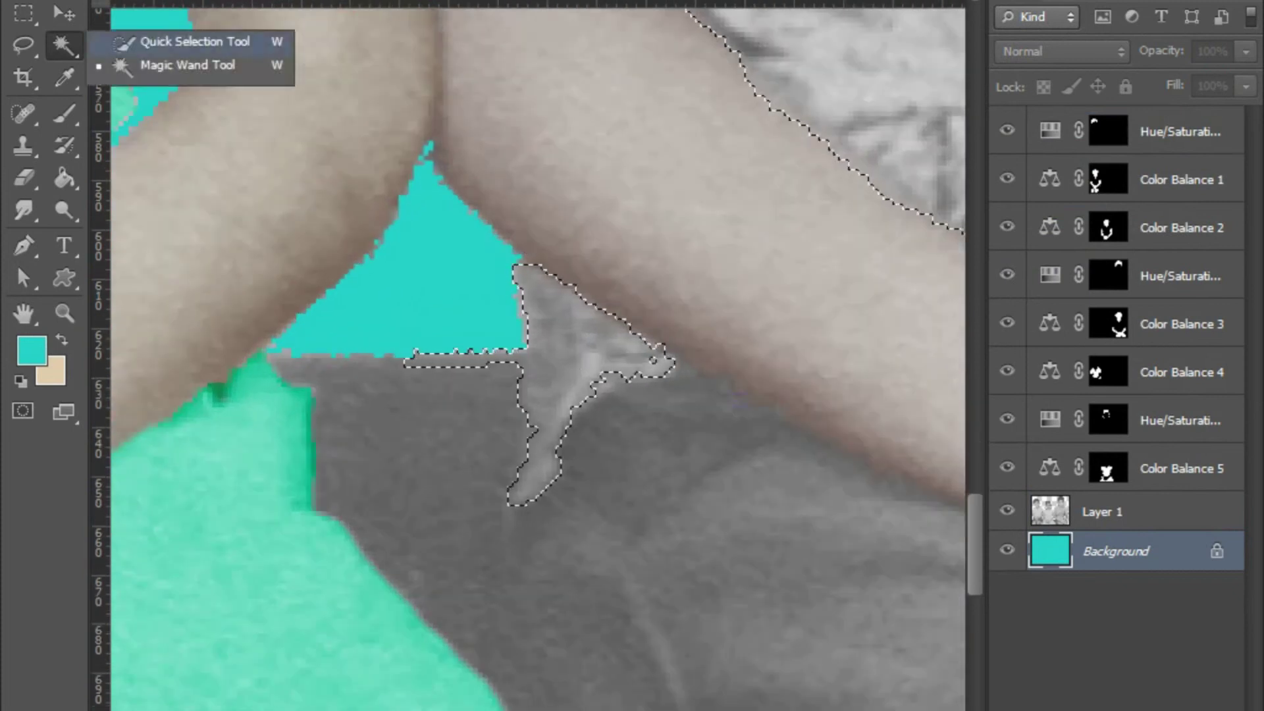
{"action": "left_click", "coordinate": [171, 40]}
{"action": "scroll", "coordinate": [491, 392], "scroll_direction": "up", "scroll_amount": 1}
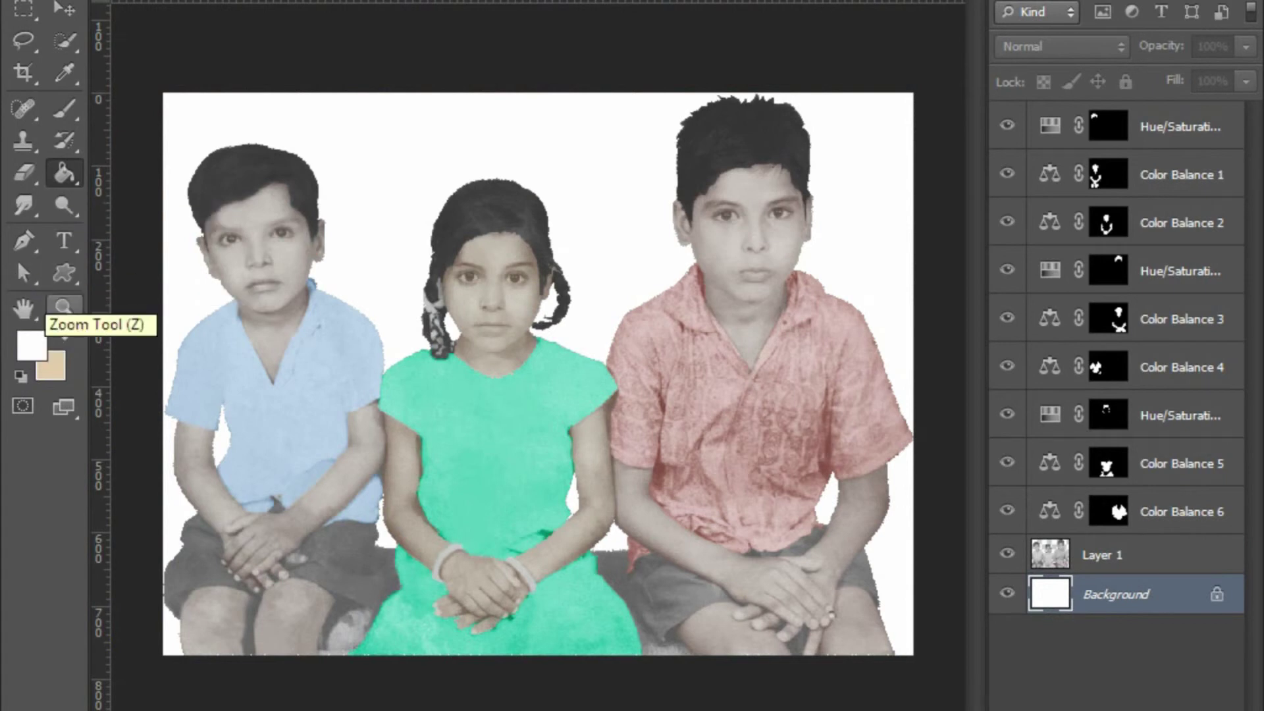
Select the right boy's grey shorts with the Magic Wand, adding the bottom and the inner islands
{"action": "key", "text": "w"}
{"action": "scroll", "coordinate": [764, 685], "scroll_direction": "up", "scroll_amount": 5}
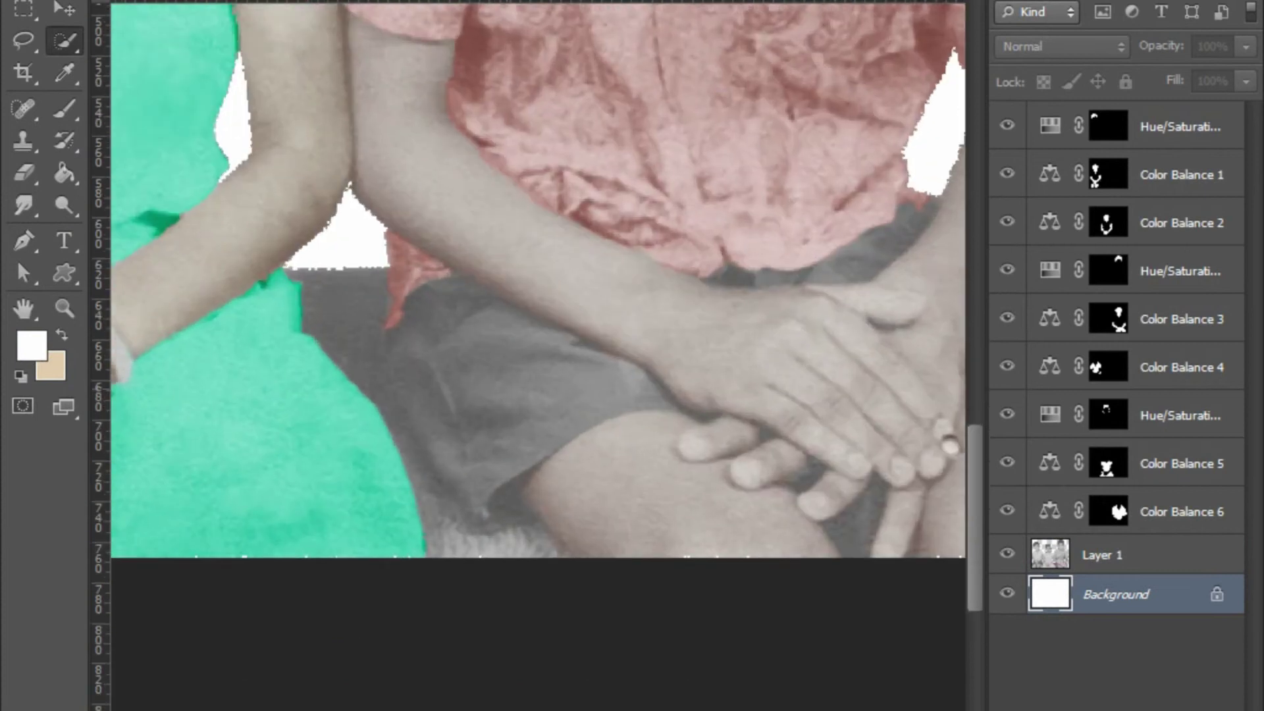
{"action": "right_click", "coordinate": [64, 40]}
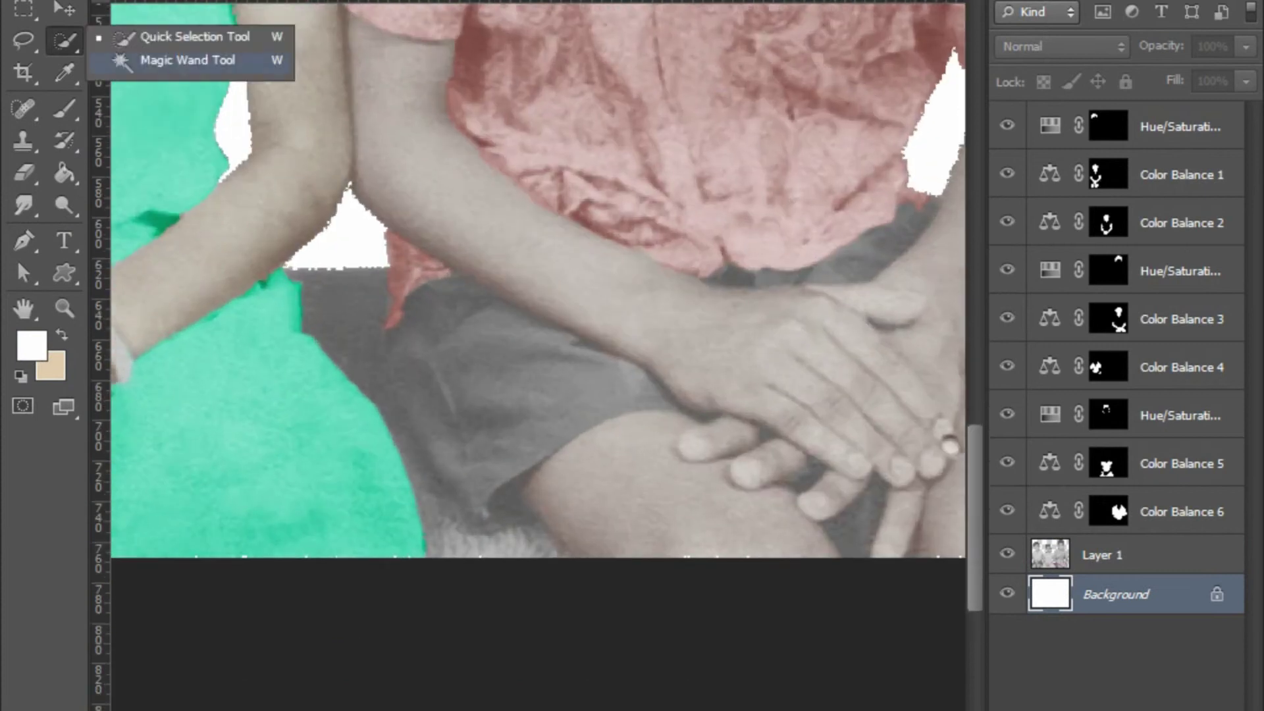
{"action": "left_click", "coordinate": [197, 59]}
{"action": "left_click", "coordinate": [448, 460]}
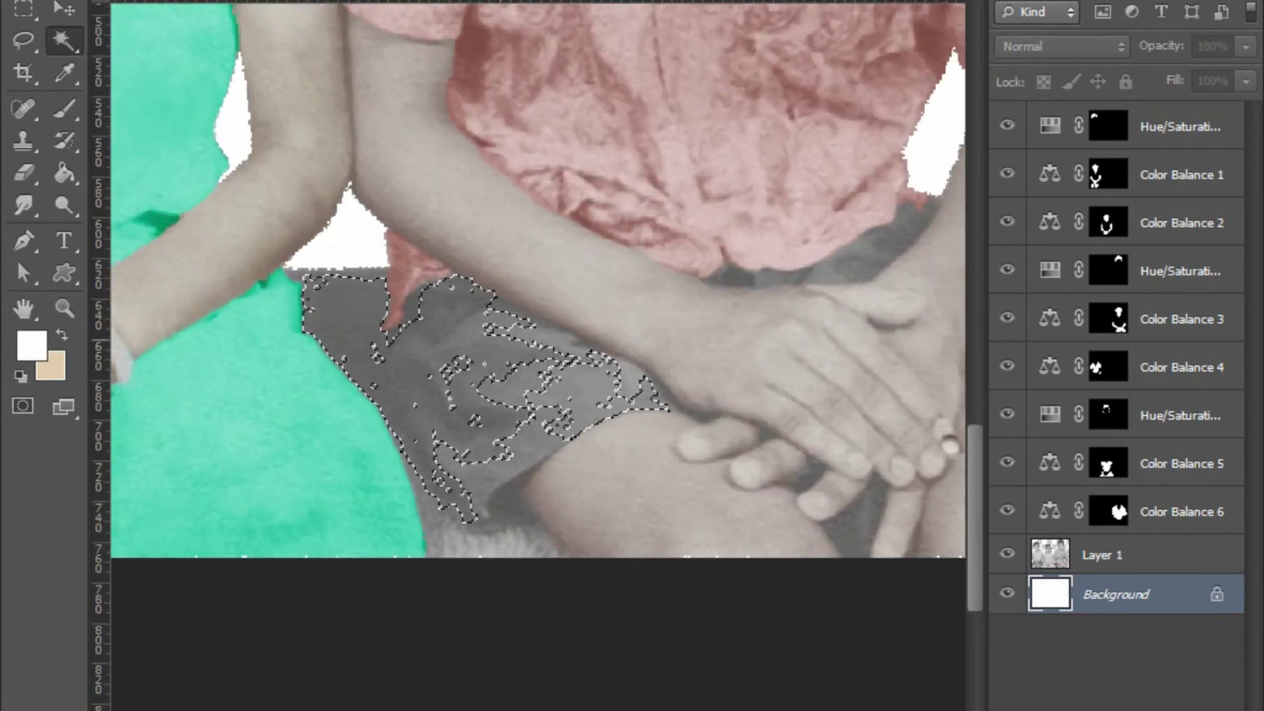
{"action": "left_click", "coordinate": [349, 369], "text": "shift"}
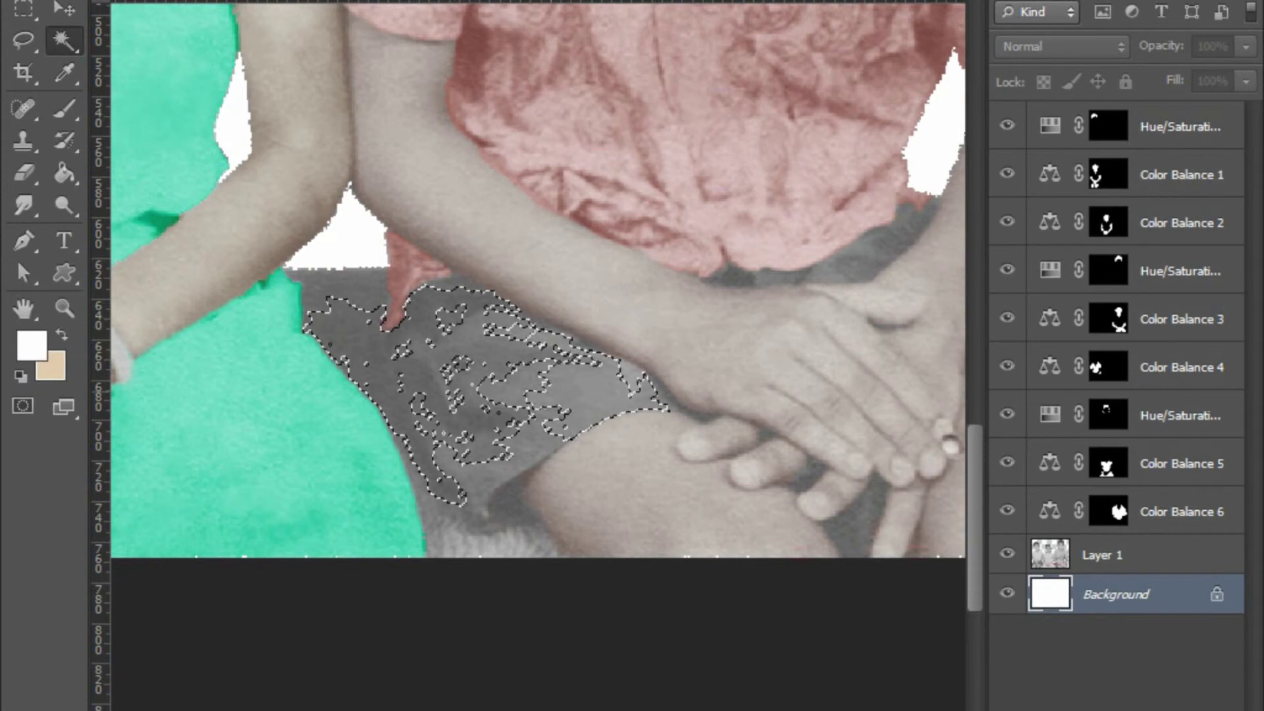
{"action": "left_click", "coordinate": [507, 504], "text": "shift"}
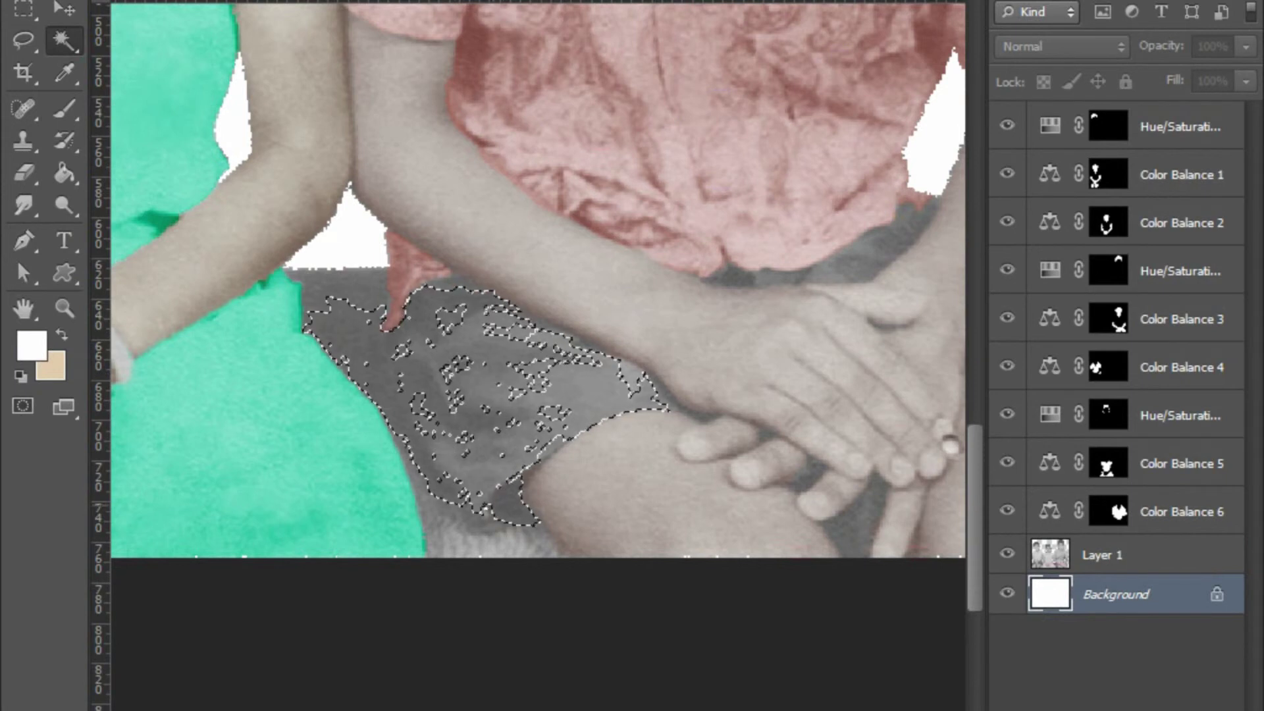
{"action": "left_click", "coordinate": [566, 369], "text": "shift"}
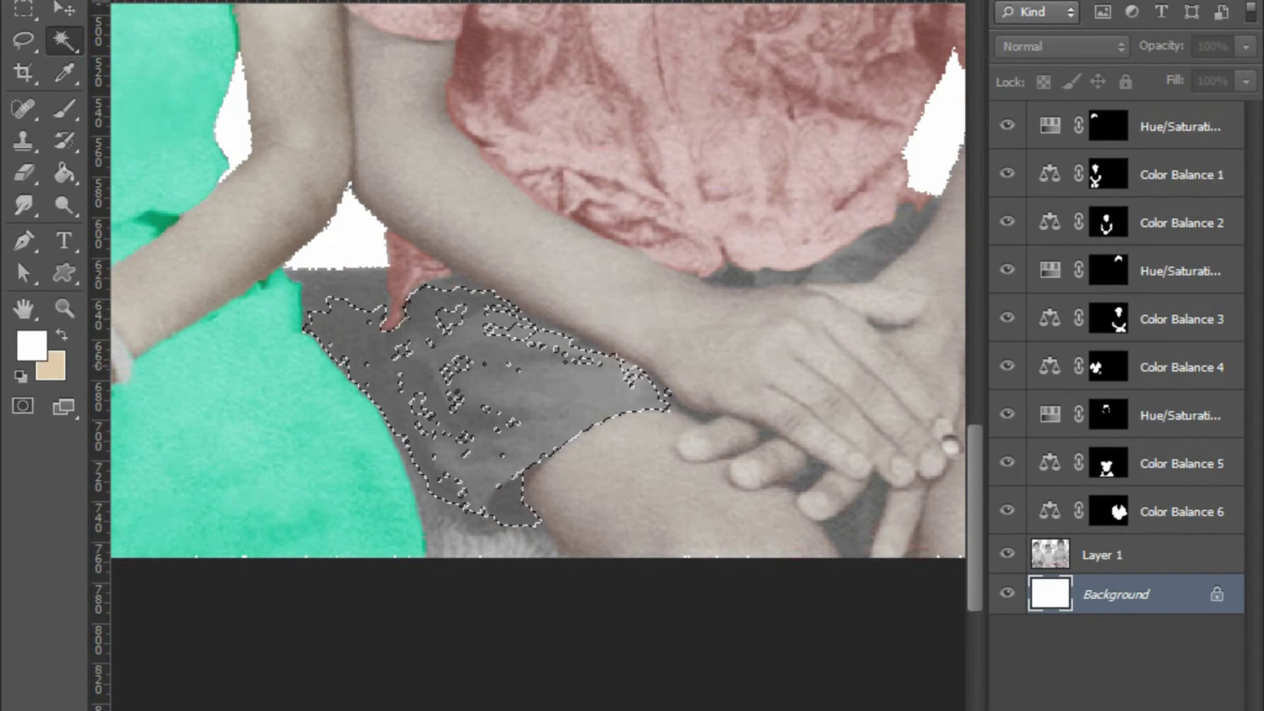
Add the upper grey area of the shorts and fill the remaining small gaps
{"action": "scroll", "coordinate": [566, 362], "scroll_direction": "up", "scroll_amount": 2}
{"action": "scroll", "coordinate": [567, 363], "scroll_direction": "up", "scroll_amount": 1}
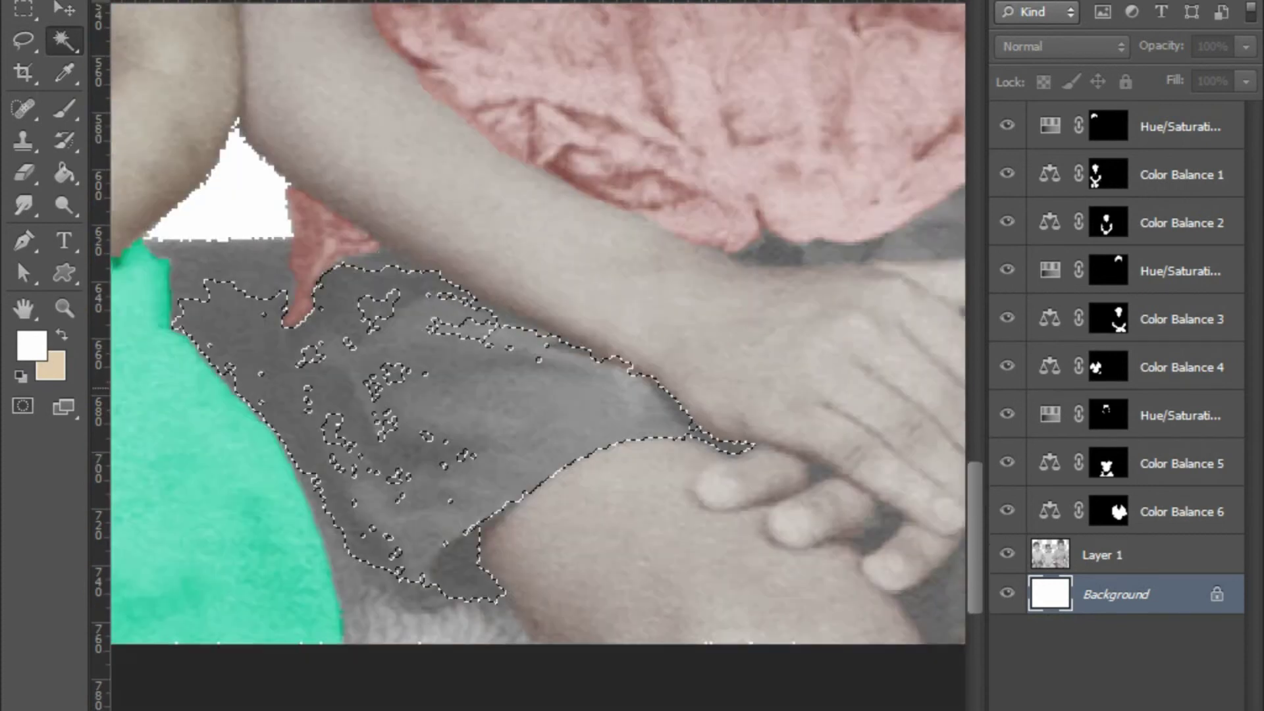
{"action": "scroll", "coordinate": [850, 494], "scroll_direction": "down", "scroll_amount": 2}
{"action": "left_click", "coordinate": [342, 316], "text": "shift"}
{"action": "left_click", "coordinate": [580, 358], "text": "shift"}
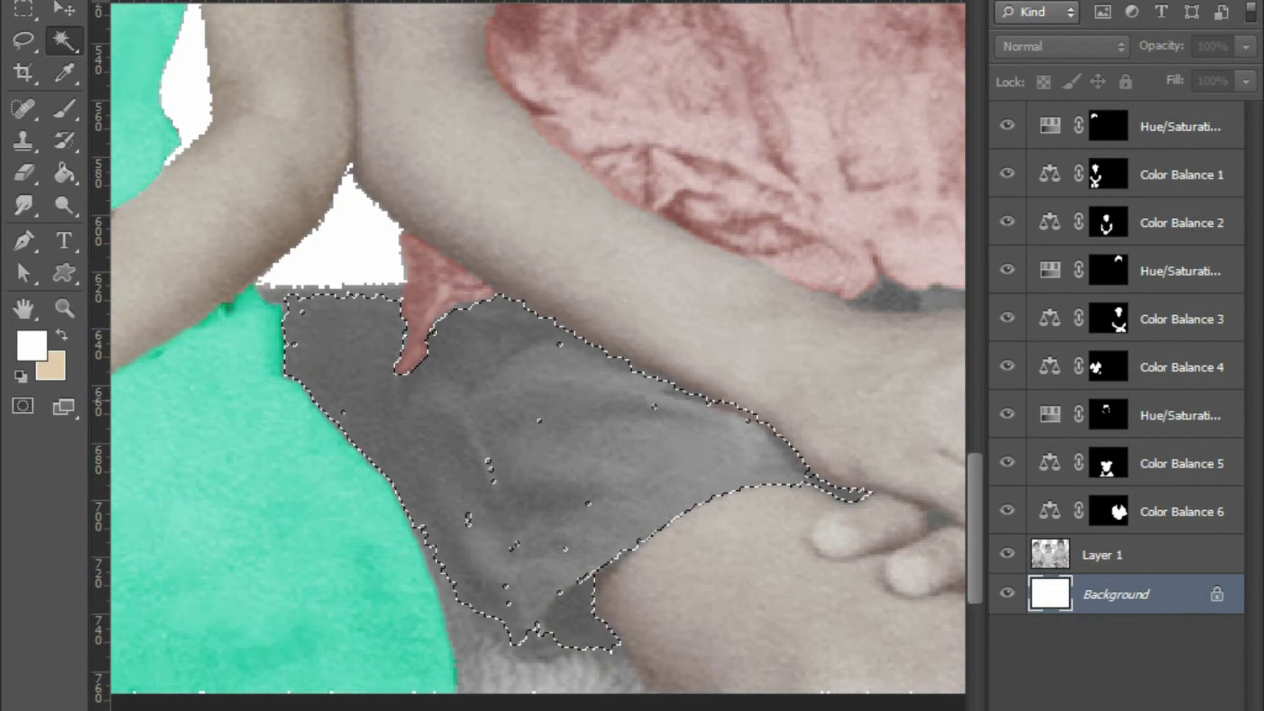
Zoom and pan around the shorts to inspect the selection edges, including the strip under the pink top
{"action": "scroll", "coordinate": [775, 426], "scroll_direction": "up", "scroll_amount": 1}
{"action": "scroll", "coordinate": [774, 425], "scroll_direction": "up", "scroll_amount": 1}
{"action": "scroll", "coordinate": [774, 426], "scroll_direction": "up", "scroll_amount": 1}
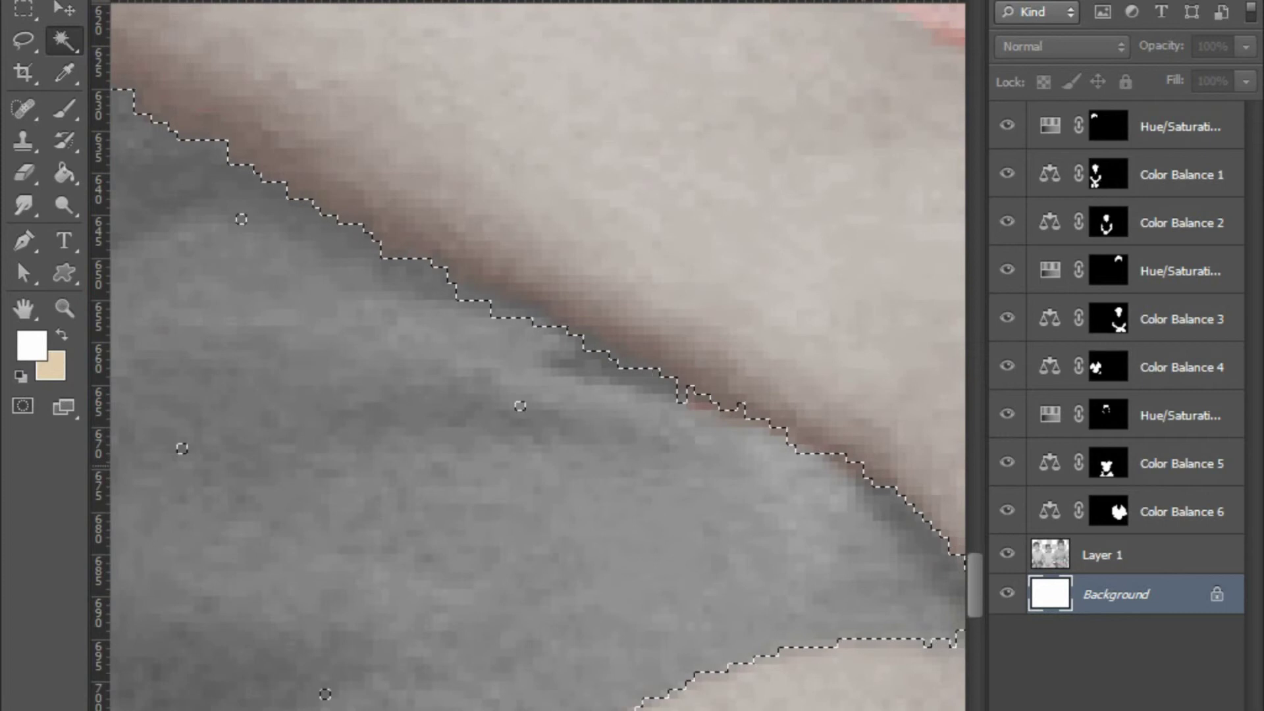
{"action": "scroll", "coordinate": [527, 356], "scroll_direction": "down", "scroll_amount": 2}
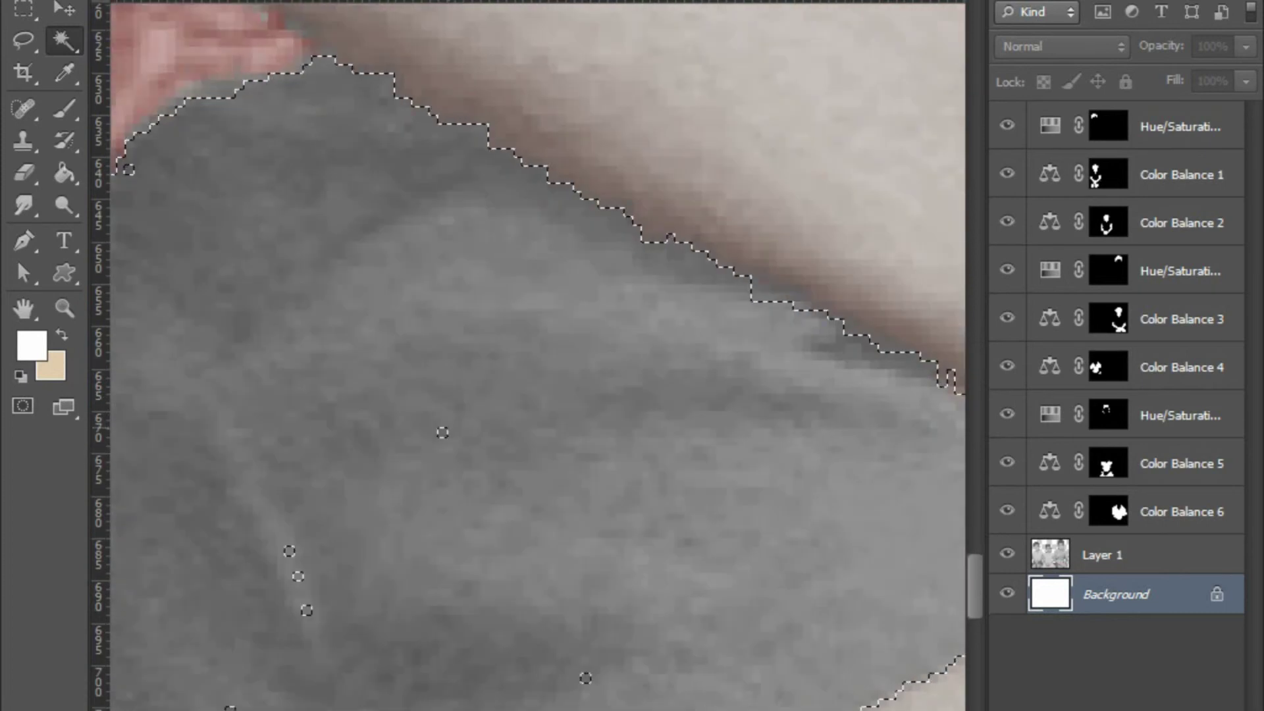
{"action": "scroll", "coordinate": [527, 355], "scroll_direction": "up", "scroll_amount": 2}
{"action": "scroll", "coordinate": [188, 665], "scroll_direction": "down", "scroll_amount": 2}
{"action": "scroll", "coordinate": [346, 392], "scroll_direction": "up", "scroll_amount": 2}
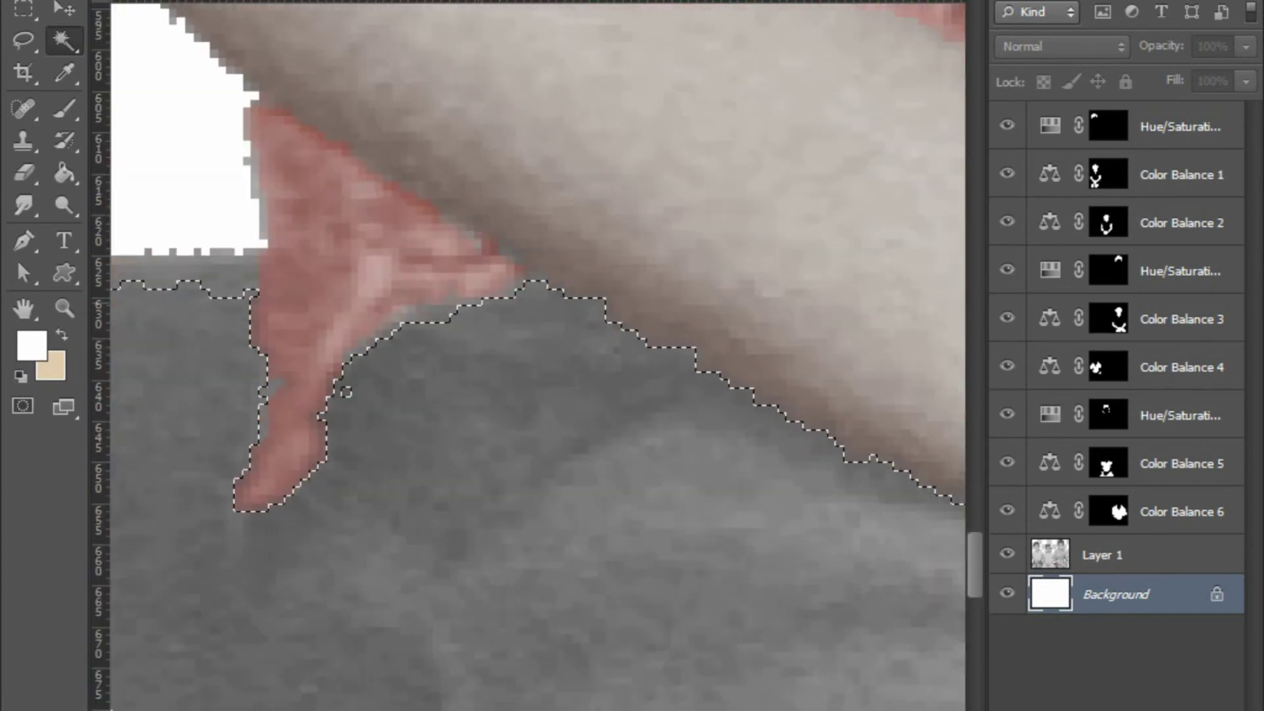
{"action": "scroll", "coordinate": [527, 356], "scroll_direction": "down", "scroll_amount": 1}
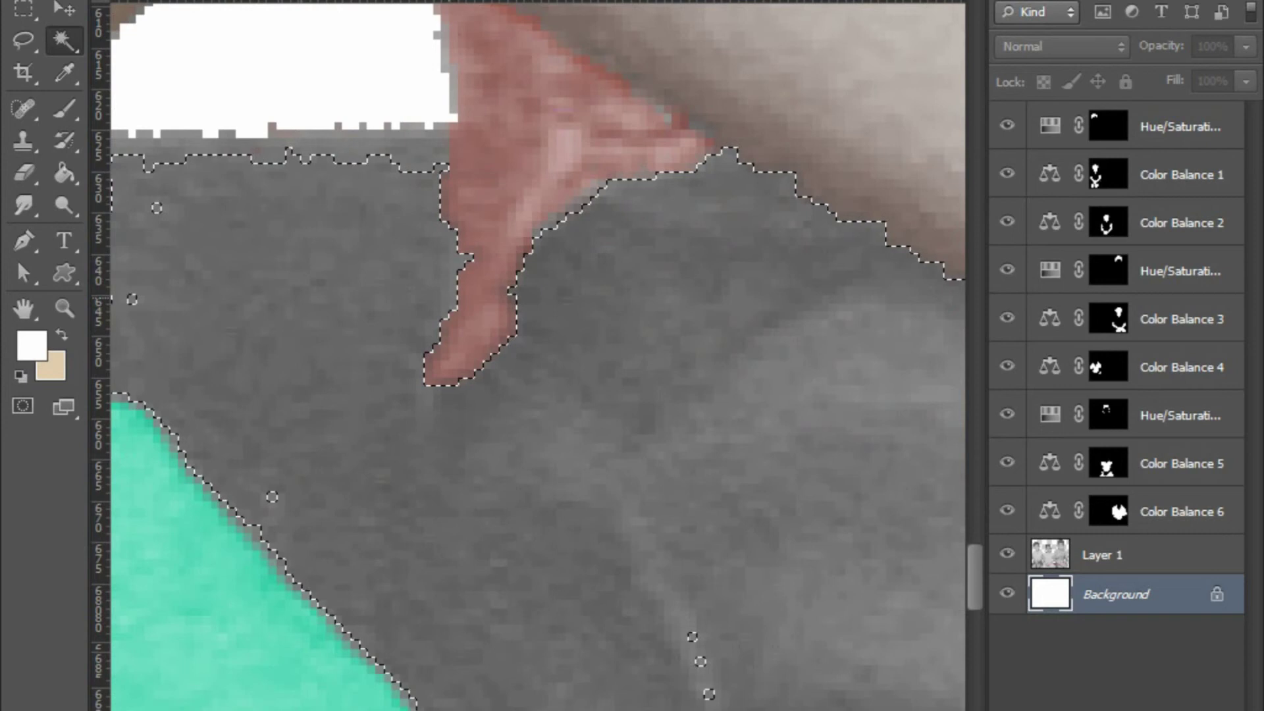
{"action": "scroll", "coordinate": [527, 355], "scroll_direction": "down", "scroll_amount": 1}
{"action": "scroll", "coordinate": [526, 356], "scroll_direction": "down", "scroll_amount": 1}
{"action": "scroll", "coordinate": [527, 355], "scroll_direction": "down", "scroll_amount": 2}
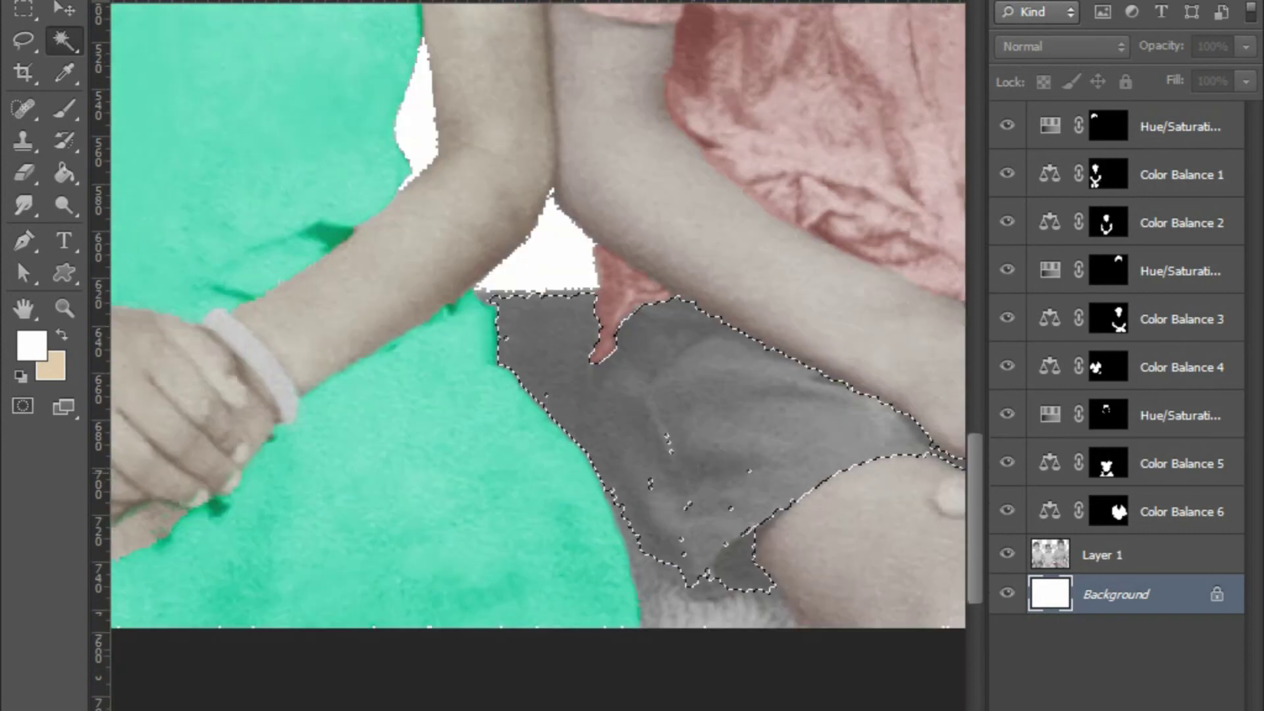
{"action": "scroll", "coordinate": [527, 356], "scroll_direction": "down", "scroll_amount": 2}
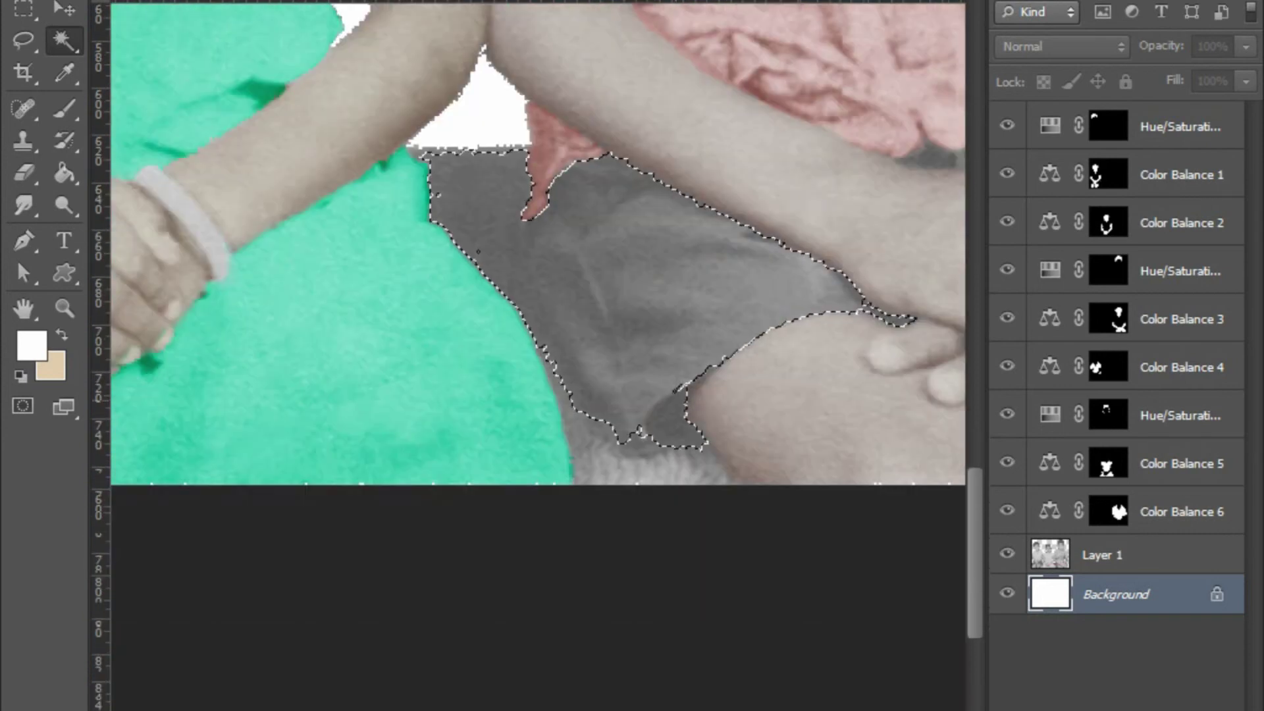
{"action": "scroll", "coordinate": [677, 409], "scroll_direction": "up", "scroll_amount": 3}
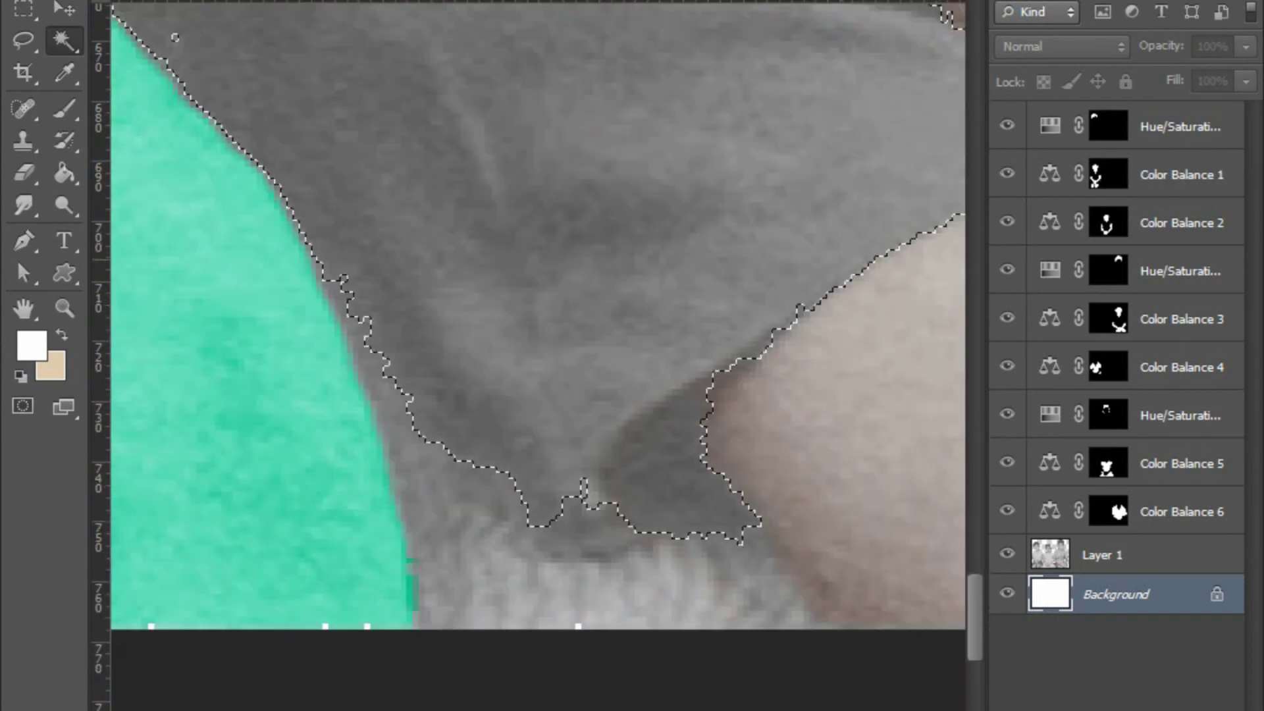
{"action": "scroll", "coordinate": [527, 329], "scroll_direction": "right", "scroll_amount": 3}
{"action": "scroll", "coordinate": [526, 329], "scroll_direction": "up", "scroll_amount": 1}
{"action": "scroll", "coordinate": [526, 329], "scroll_direction": "up", "scroll_amount": 1}
{"action": "scroll", "coordinate": [856, 277], "scroll_direction": "up", "scroll_amount": 1}
{"action": "scroll", "coordinate": [856, 276], "scroll_direction": "up", "scroll_amount": 1}
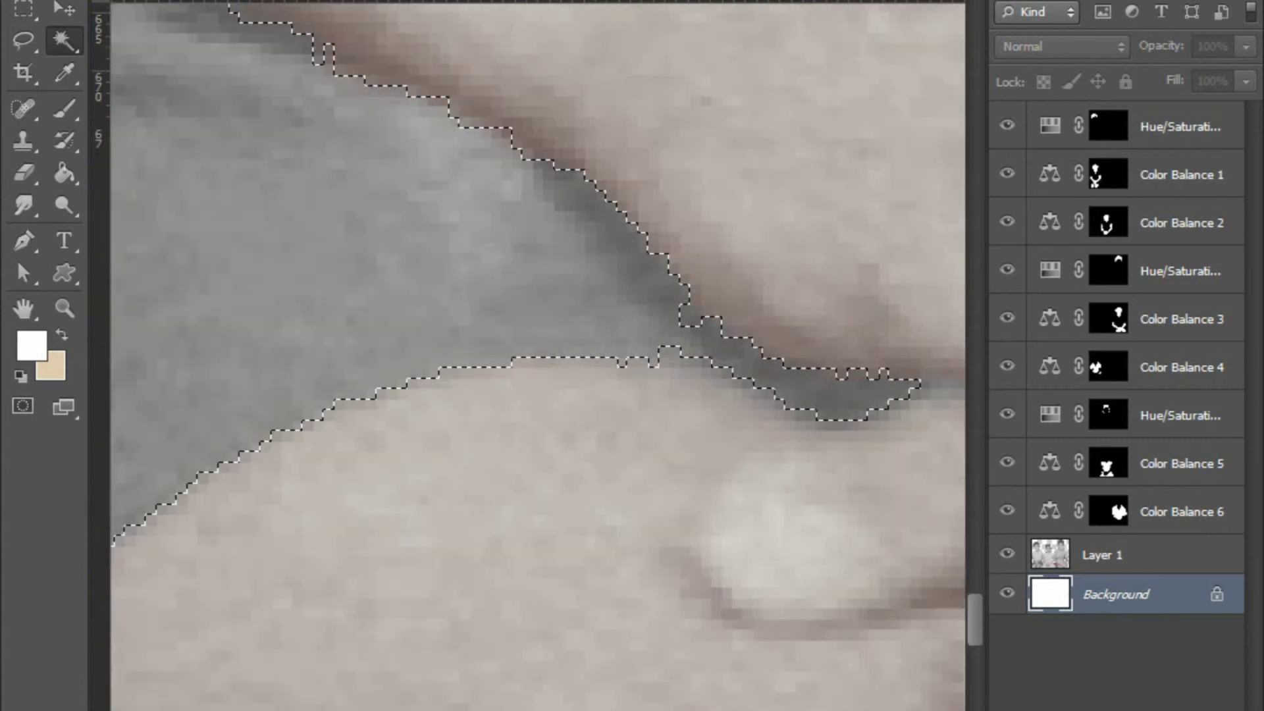
{"action": "scroll", "coordinate": [856, 277], "scroll_direction": "up", "scroll_amount": 1}
{"action": "scroll", "coordinate": [856, 276], "scroll_direction": "up", "scroll_amount": 1}
{"action": "scroll", "coordinate": [592, 395], "scroll_direction": "down", "scroll_amount": 1}
{"action": "scroll", "coordinate": [593, 395], "scroll_direction": "down", "scroll_amount": 1}
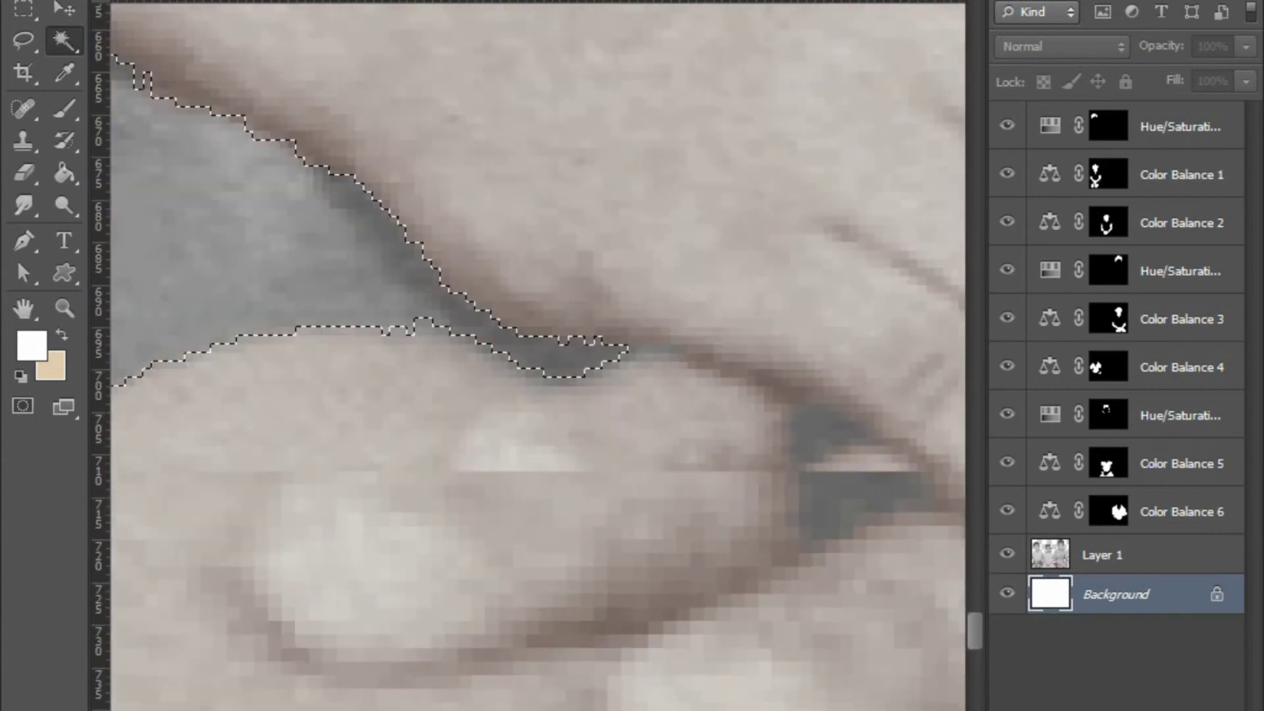
{"action": "scroll", "coordinate": [593, 395], "scroll_direction": "down", "scroll_amount": 2}
{"action": "scroll", "coordinate": [592, 396], "scroll_direction": "down", "scroll_amount": 1}
{"action": "scroll", "coordinate": [665, 316], "scroll_direction": "up", "scroll_amount": 2}
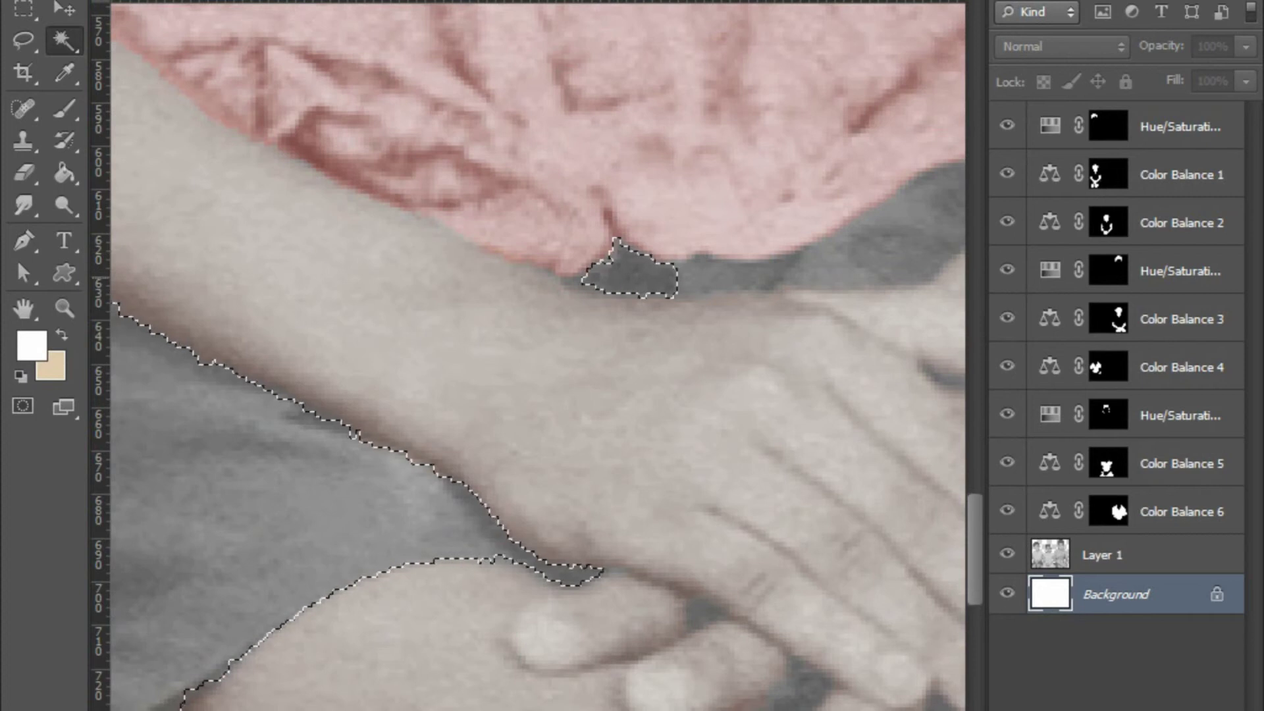
{"action": "left_click_drag", "start_coordinate": [592, 395], "coordinate": [421, 474]}
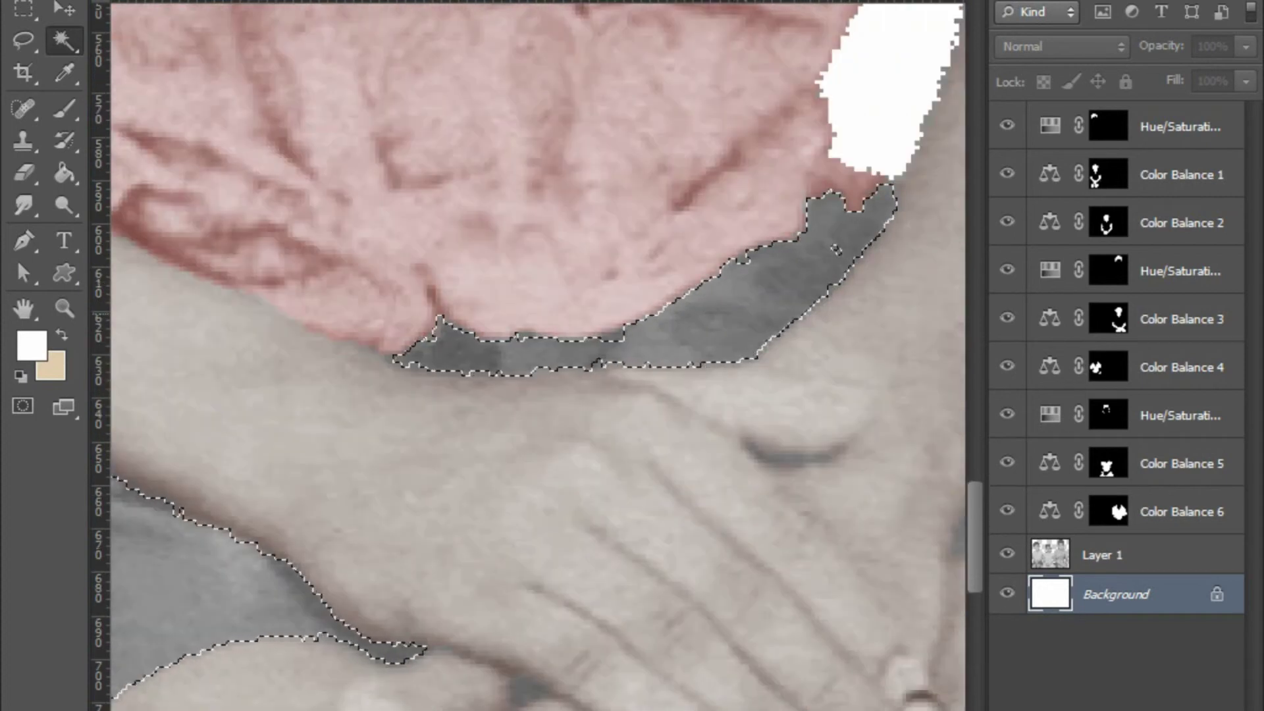
{"action": "scroll", "coordinate": [724, 323], "scroll_direction": "up", "scroll_amount": 1}
{"action": "scroll", "coordinate": [606, 409], "scroll_direction": "up", "scroll_amount": 1}
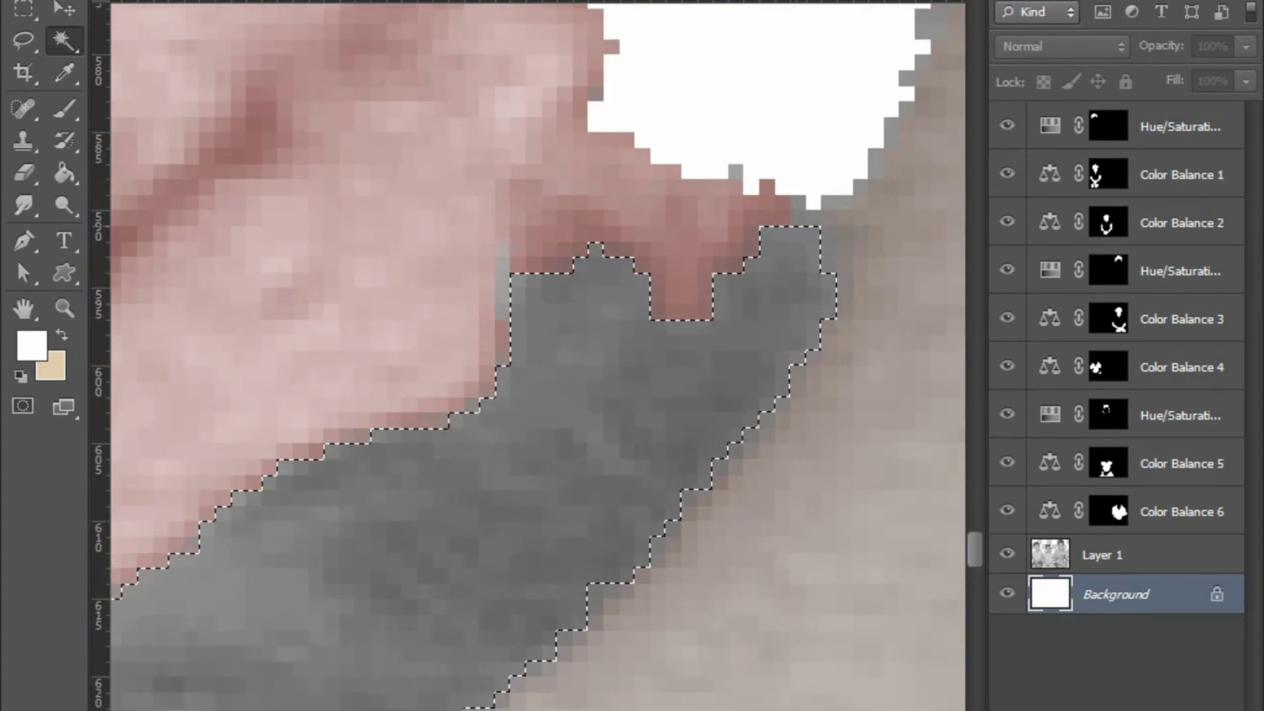
{"action": "scroll", "coordinate": [527, 356], "scroll_direction": "down", "scroll_amount": 2}
{"action": "scroll", "coordinate": [527, 356], "scroll_direction": "down", "scroll_amount": 2}
{"action": "scroll", "coordinate": [592, 395], "scroll_direction": "up", "scroll_amount": 1}
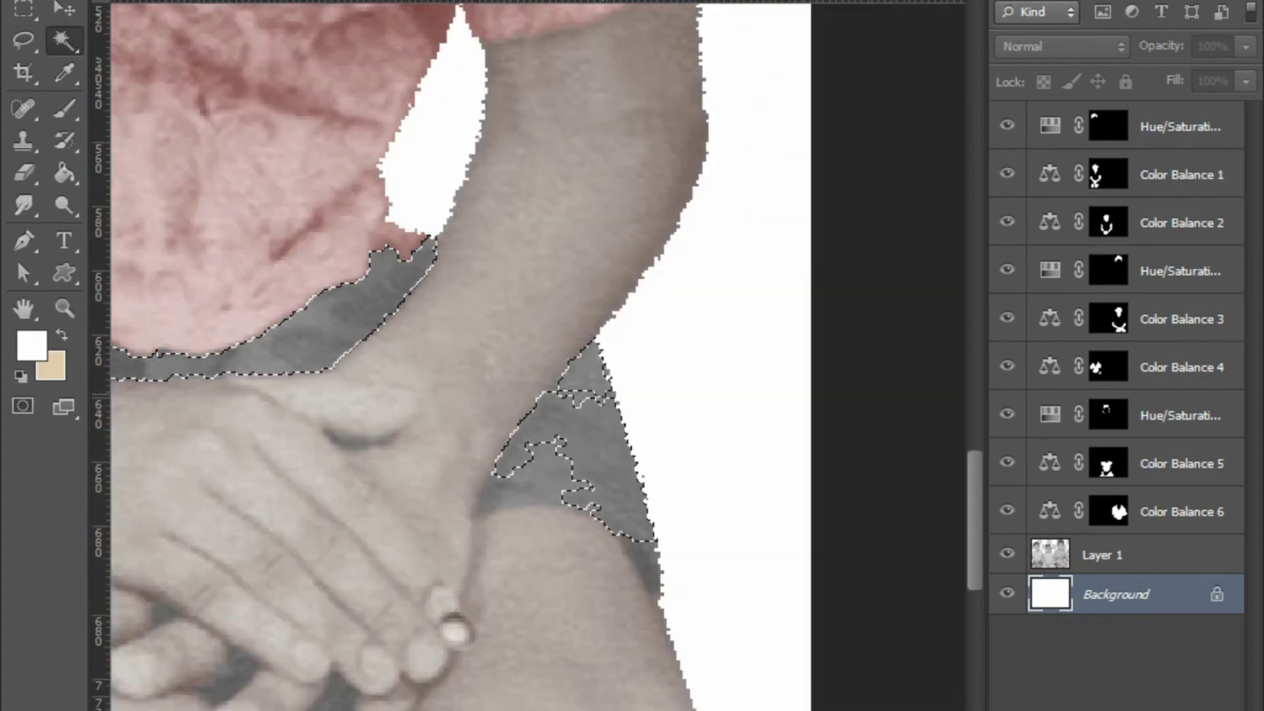
Add the grey patch beside the arm to the shorts selection
{"action": "left_click", "coordinate": [527, 491], "text": "shift"}
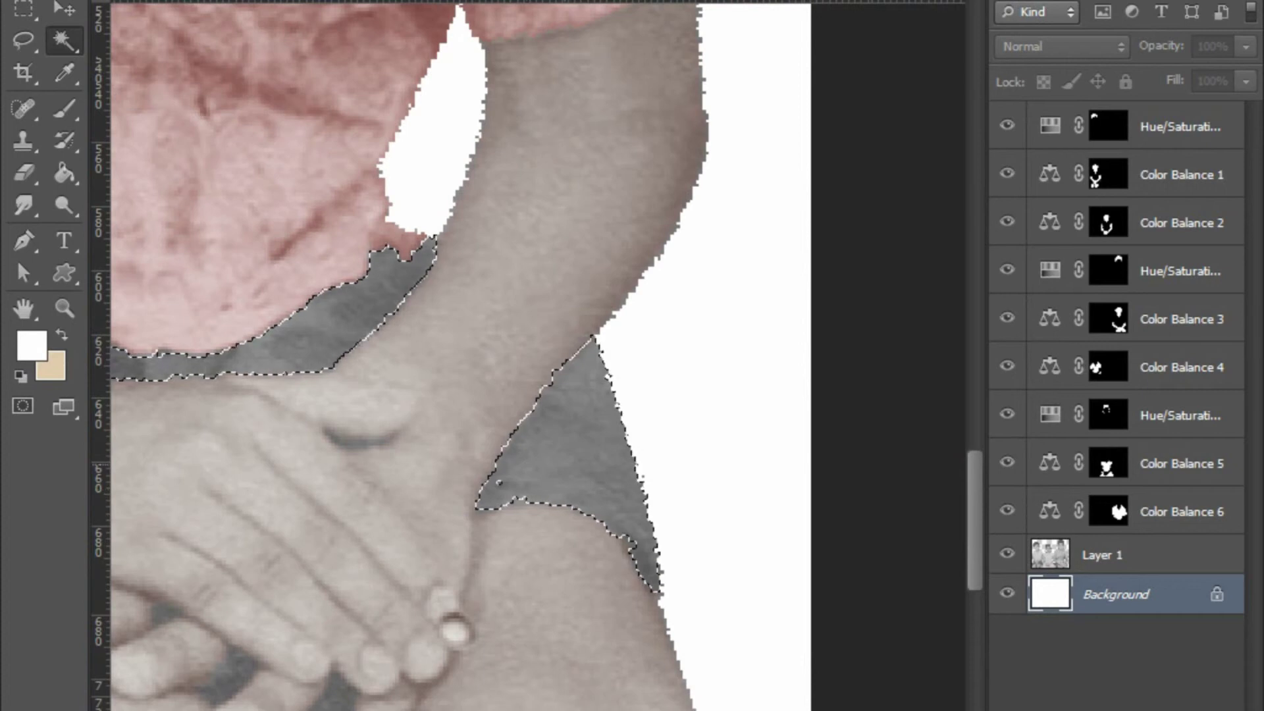
{"action": "scroll", "coordinate": [402, 552], "scroll_direction": "up", "scroll_amount": 1}
{"action": "scroll", "coordinate": [402, 551], "scroll_direction": "up", "scroll_amount": 1}
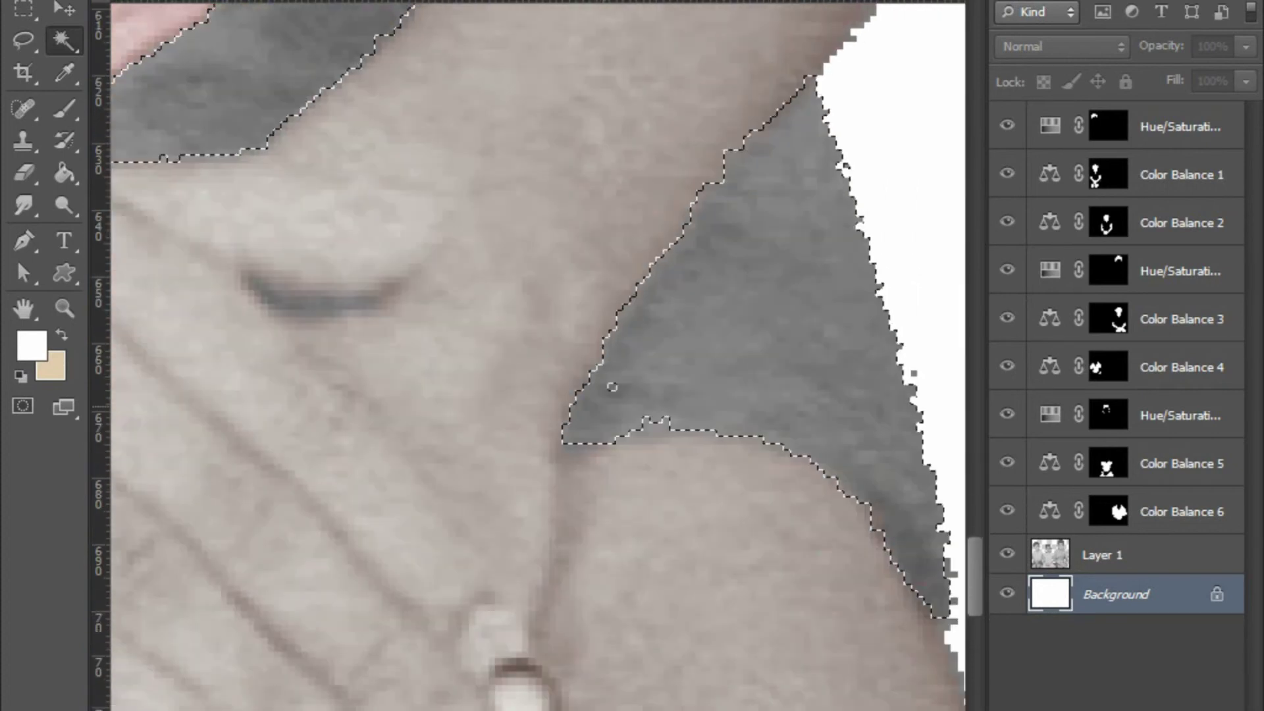
{"action": "scroll", "coordinate": [461, 329], "scroll_direction": "down", "scroll_amount": 1}
{"action": "scroll", "coordinate": [461, 329], "scroll_direction": "down", "scroll_amount": 1}
{"action": "scroll", "coordinate": [396, 296], "scroll_direction": "up", "scroll_amount": 1}
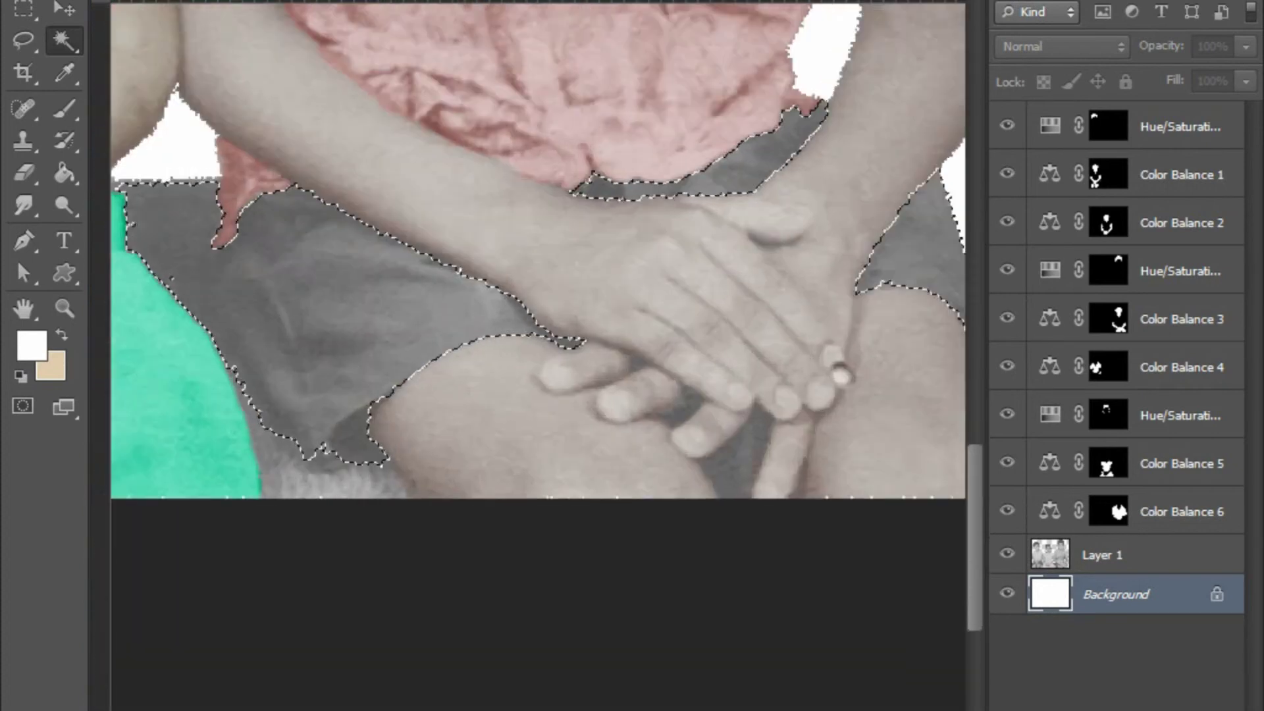
{"action": "scroll", "coordinate": [395, 296], "scroll_direction": "up", "scroll_amount": 1}
{"action": "right_click", "coordinate": [64, 41]}
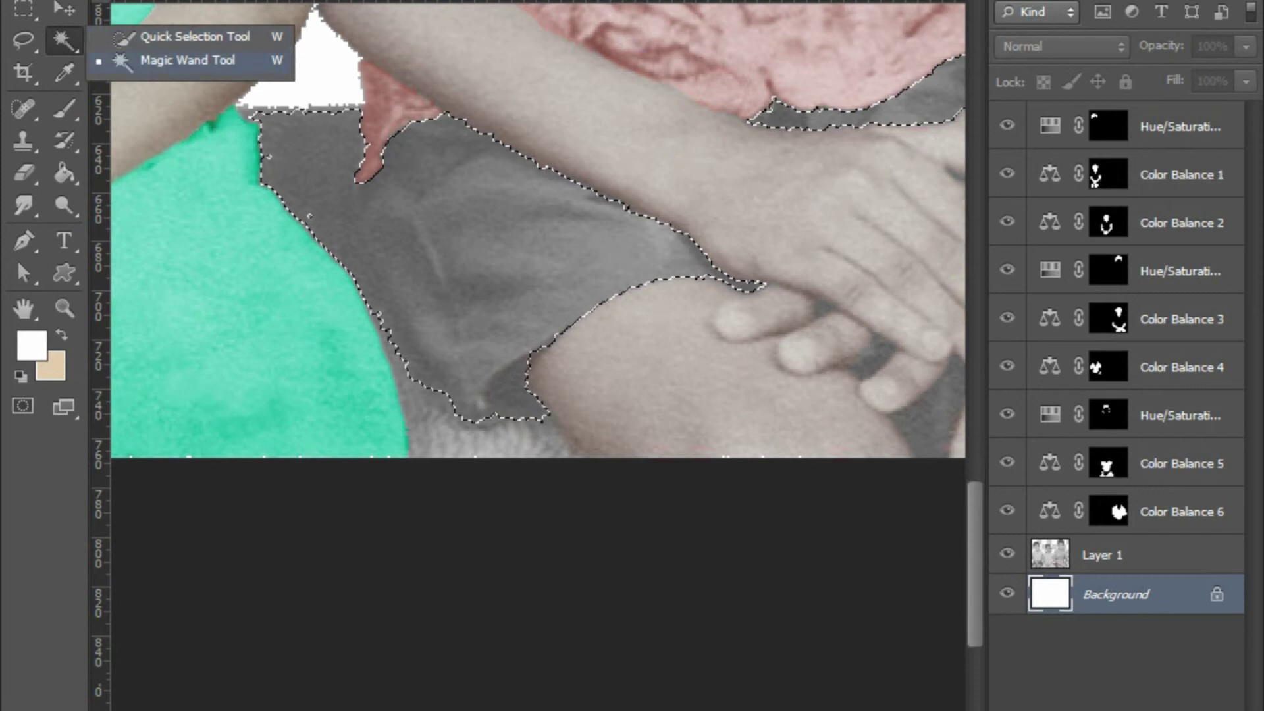
Using Quick Selection, brush in the dark strap area beside the fingers and extend the bottom edge
{"action": "left_click", "coordinate": [184, 37]}
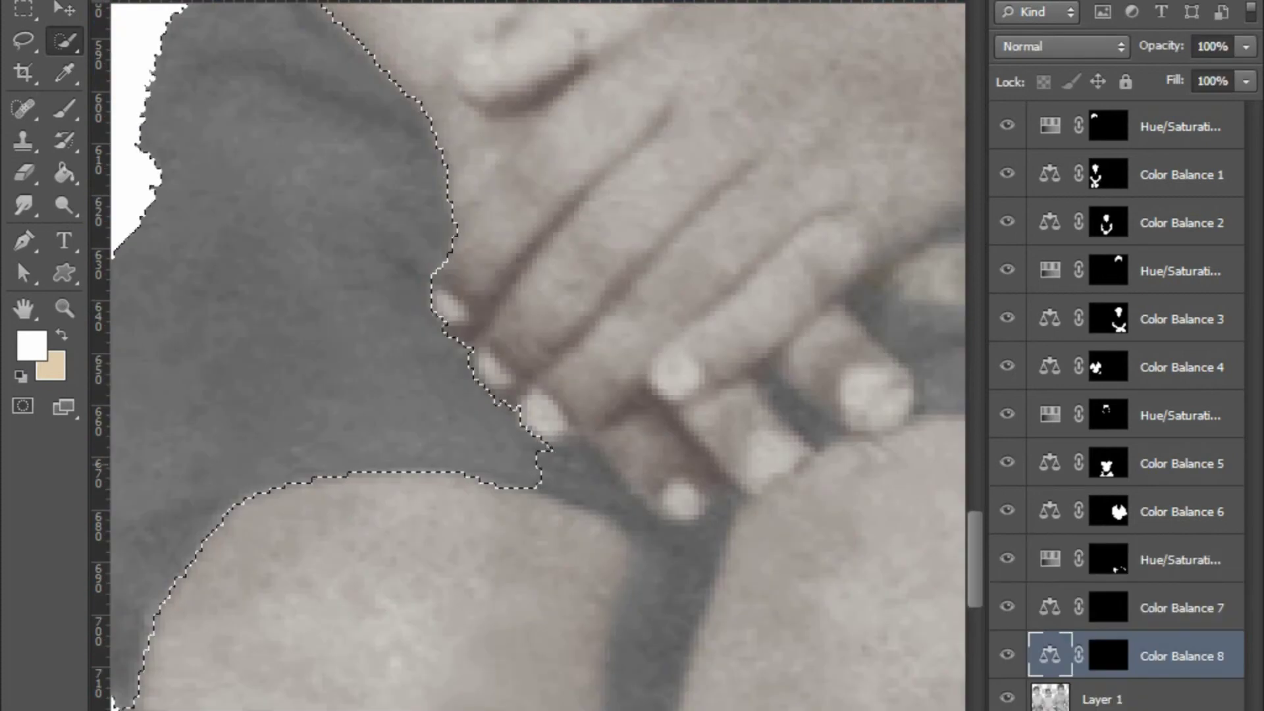
{"action": "key", "text": "ctrl+0"}
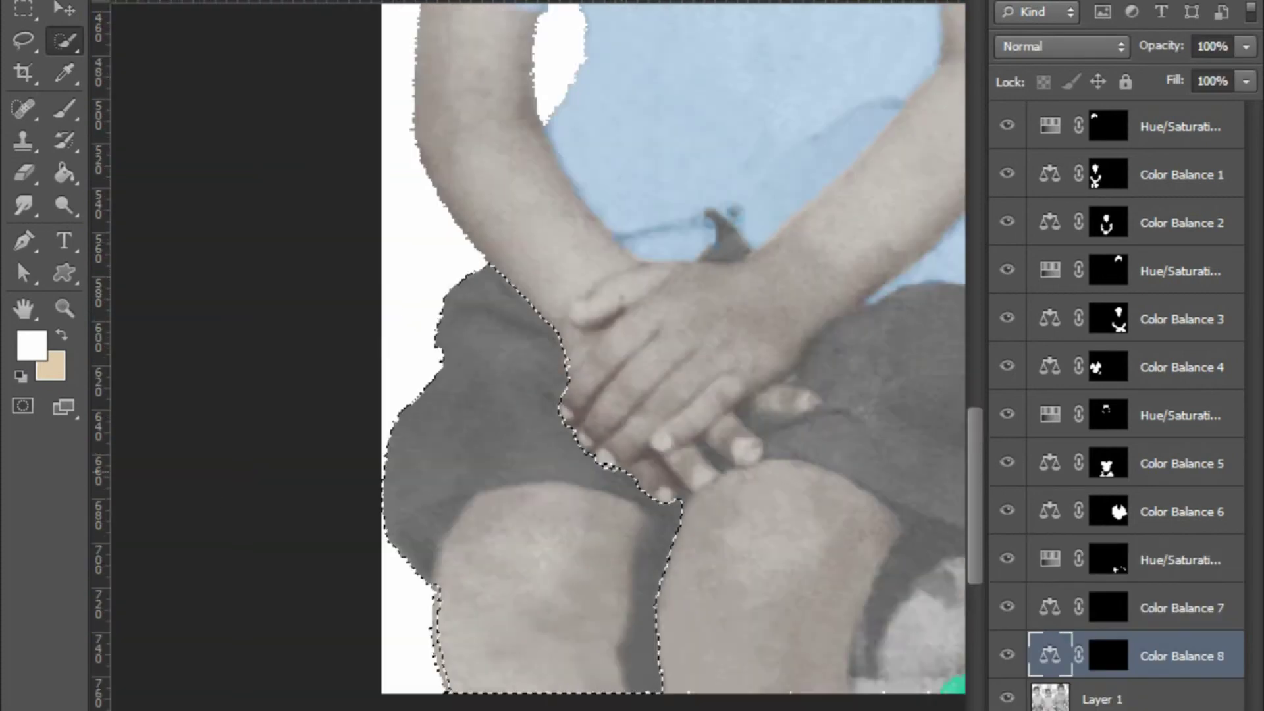
{"action": "key", "text": "ctrl+plus"}
{"action": "key", "text": "ctrl+plus"}
{"action": "key", "text": "ctrl+plus"}
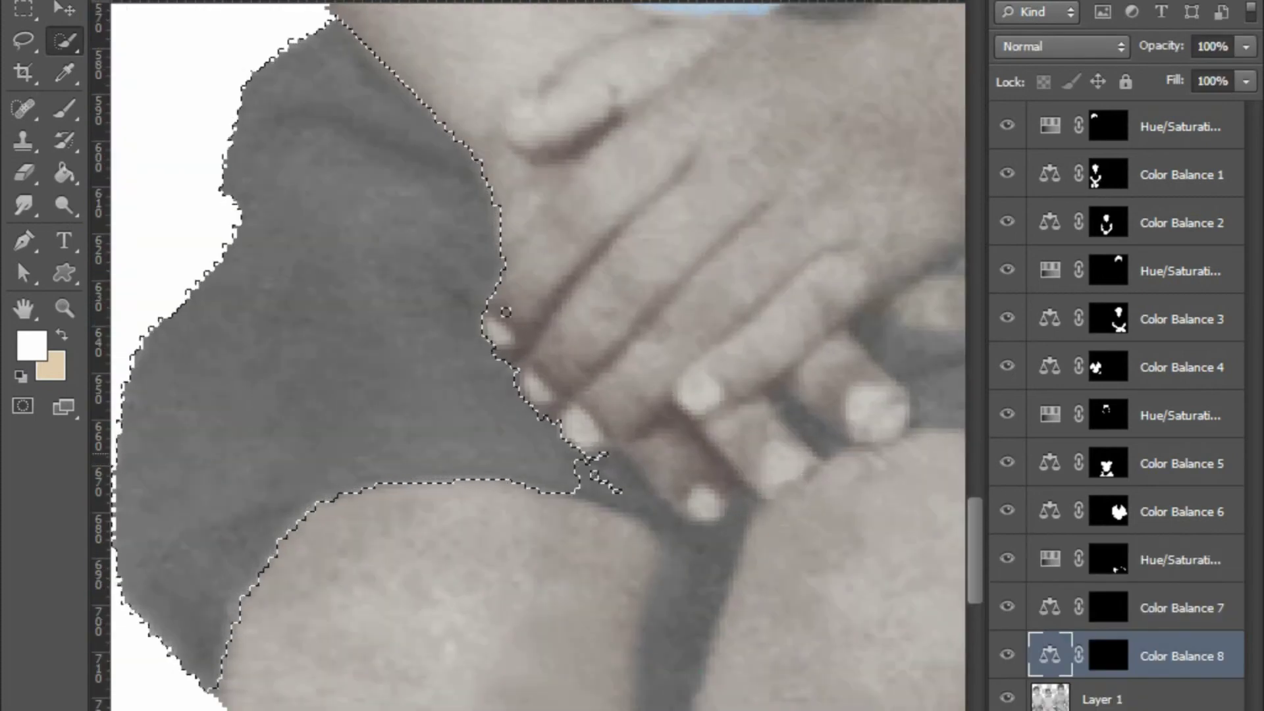
{"action": "left_click_drag", "start_coordinate": [590, 484], "coordinate": [662, 516]}
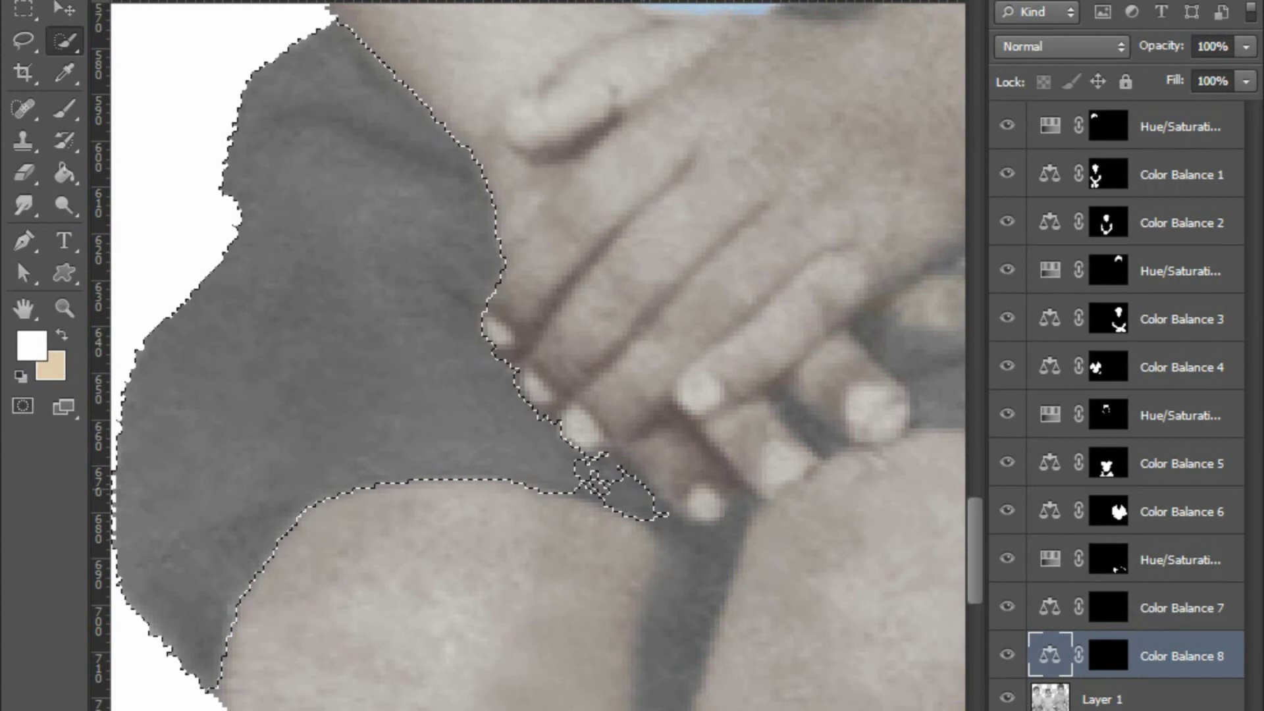
{"action": "left_click_drag", "start_coordinate": [590, 471], "coordinate": [596, 469]}
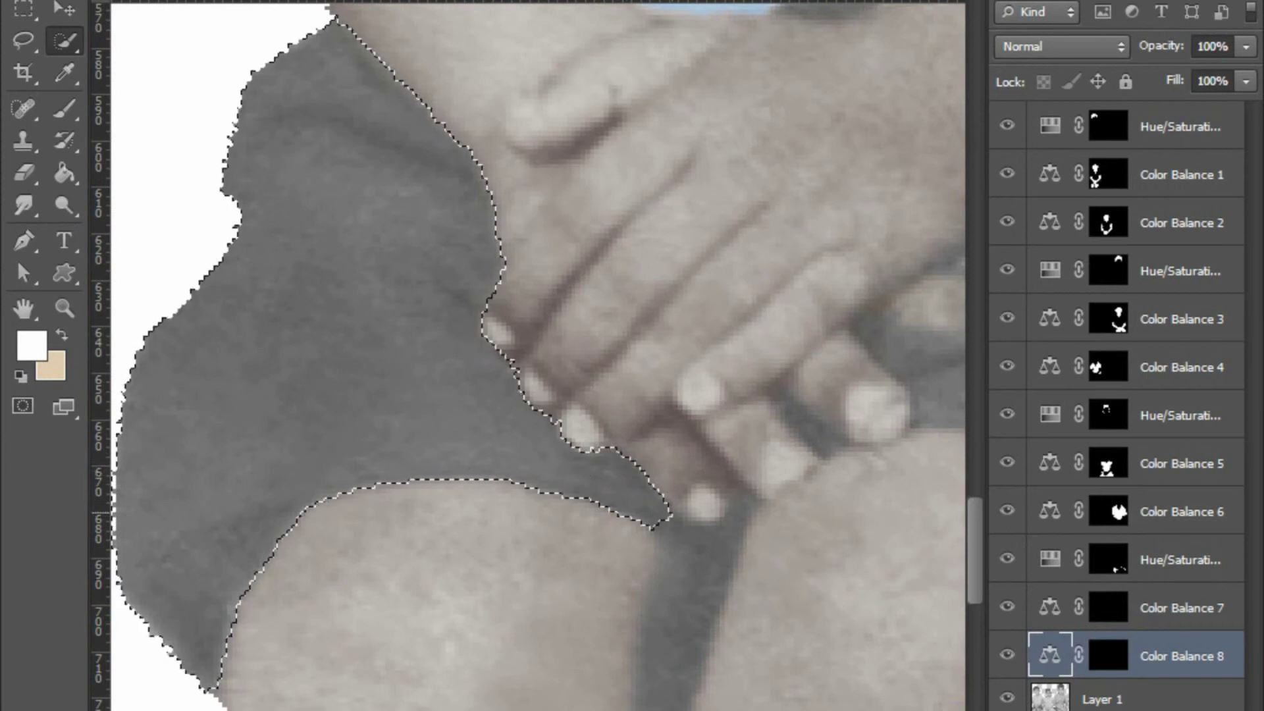
{"action": "key", "text": "ctrl+plus"}
{"action": "key", "text": "ctrl+plus"}
{"action": "left_click", "coordinate": [520, 506]}
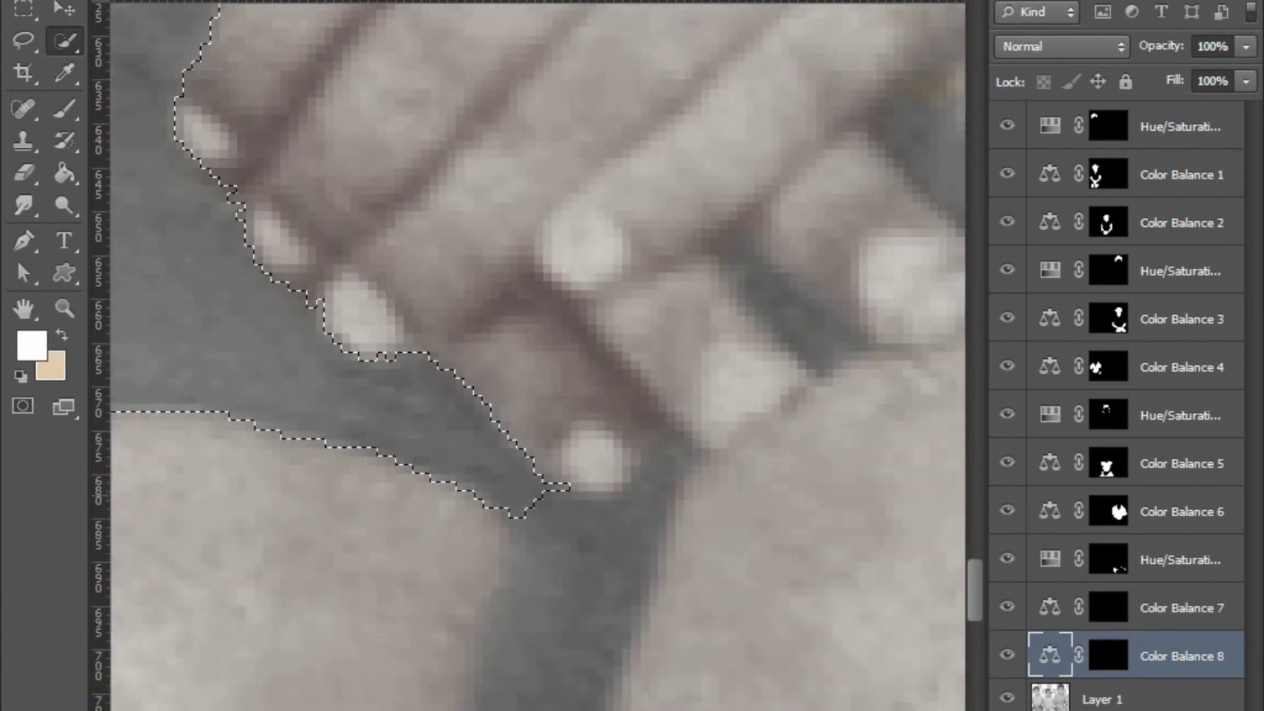
{"action": "key", "text": "ctrl+minus"}
{"action": "key", "text": "ctrl+minus"}
{"action": "key", "text": "ctrl+plus"}
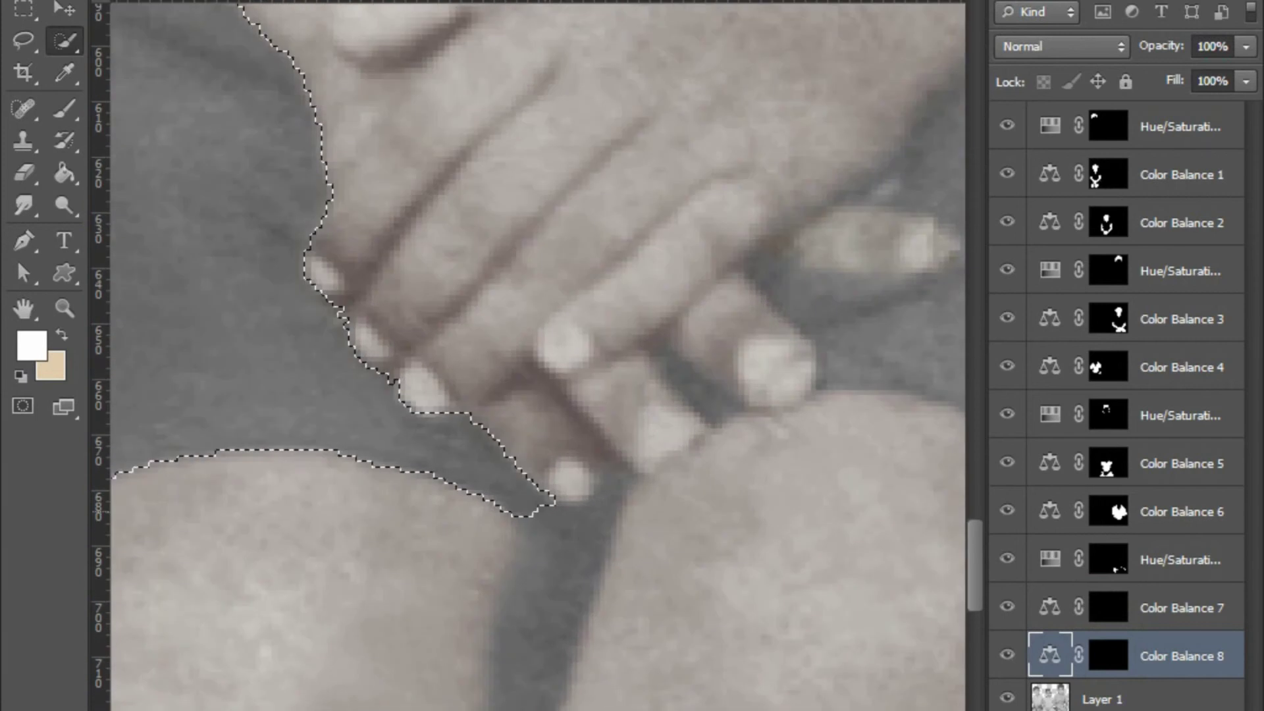
{"action": "key", "text": "ctrl+minus"}
{"action": "key", "text": "ctrl+minus"}
{"action": "key", "text": "ctrl+plus"}
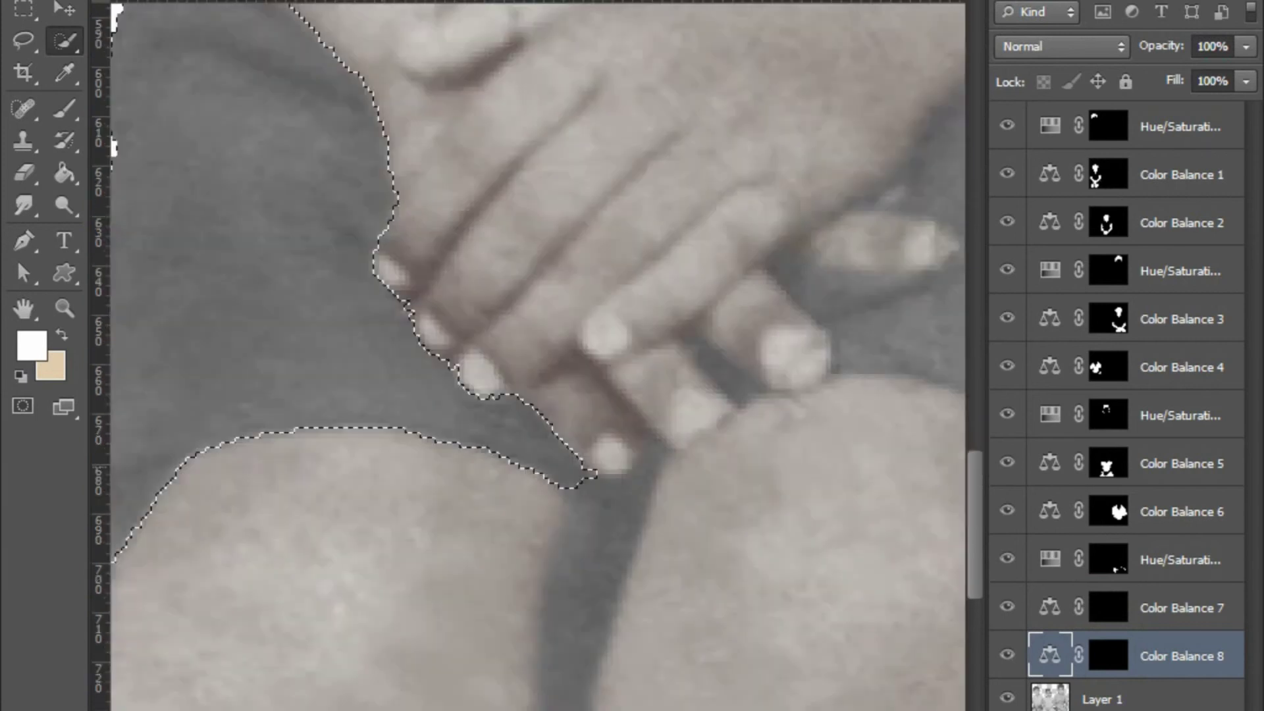
{"action": "key", "text": "ctrl+plus"}
{"action": "key", "text": "ctrl+plus"}
{"action": "key", "text": "ctrl+minus"}
{"action": "key", "text": "ctrl+minus"}
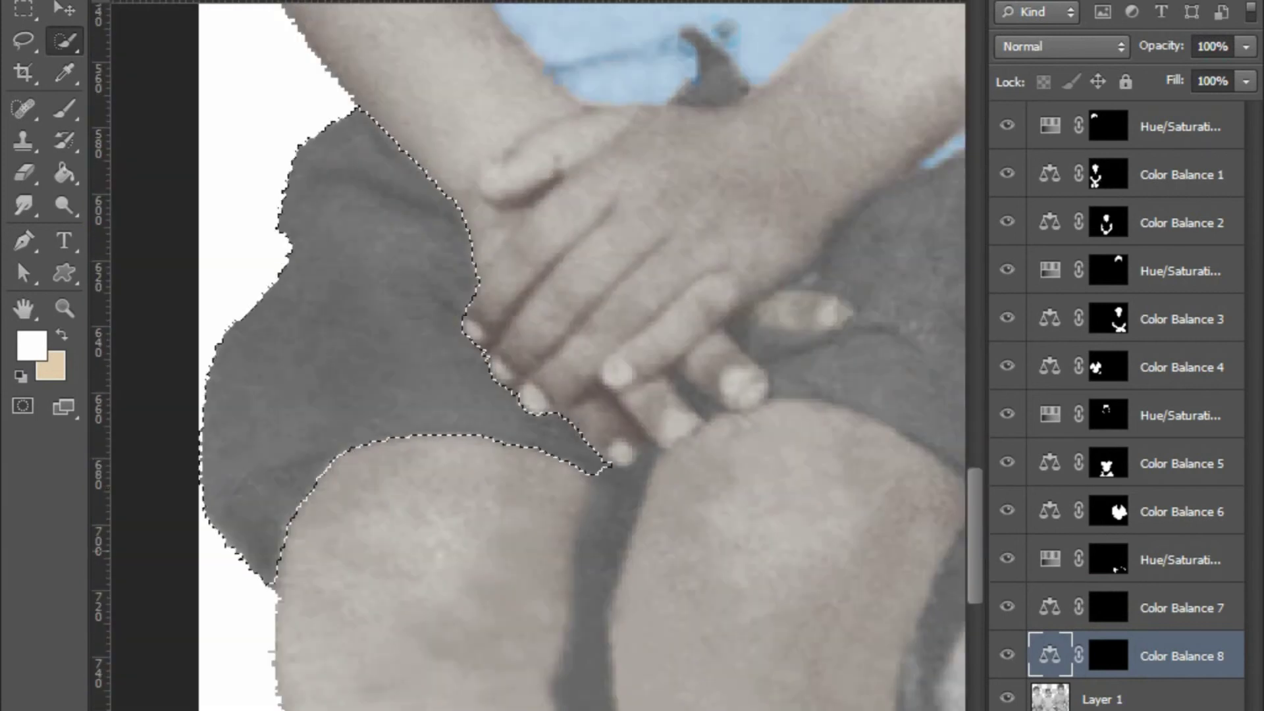
{"action": "key", "text": "ctrl+plus"}
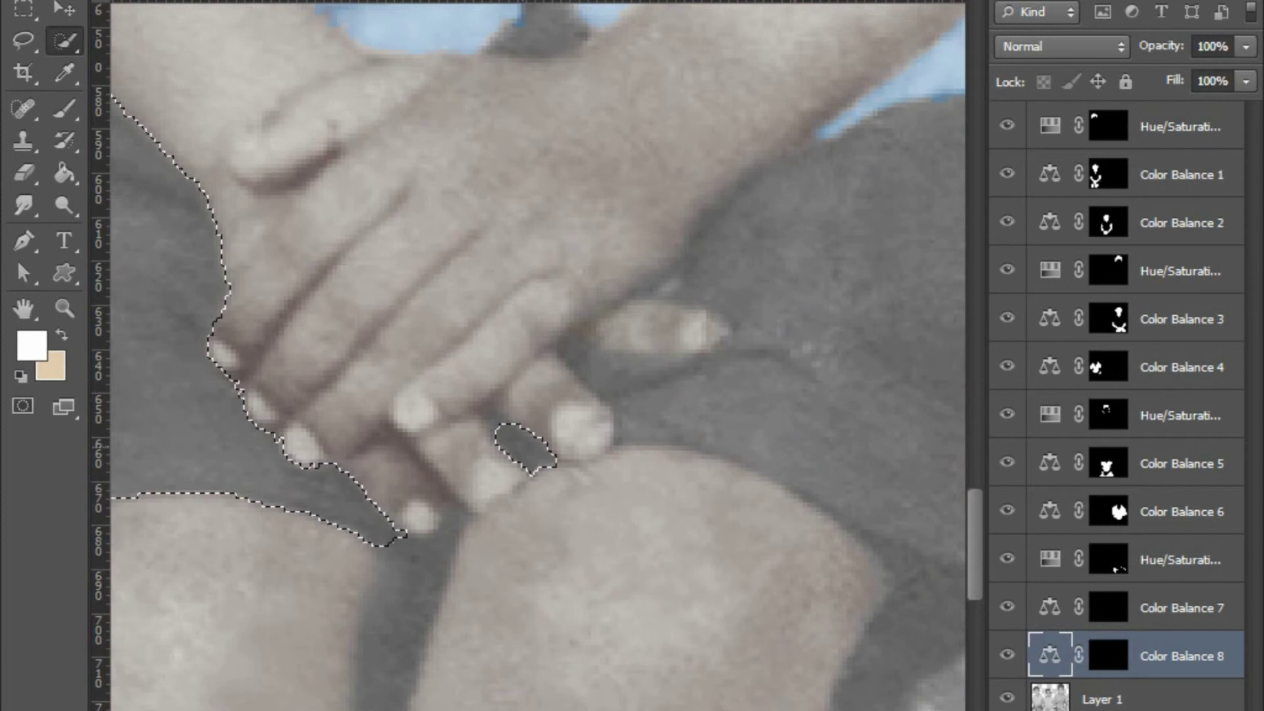
{"action": "key", "text": "ctrl+plus"}
{"action": "key", "text": "ctrl+minus"}
{"action": "key", "text": "ctrl+minus"}
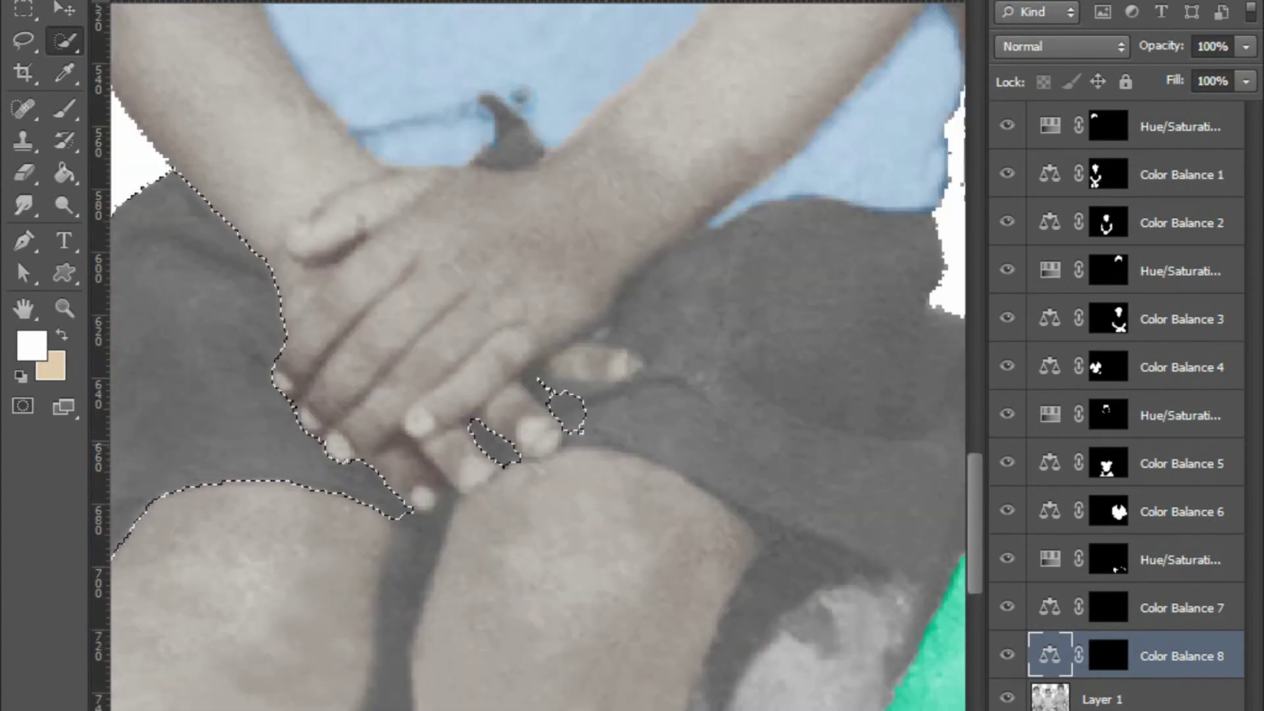
{"action": "key", "text": "ctrl+plus"}
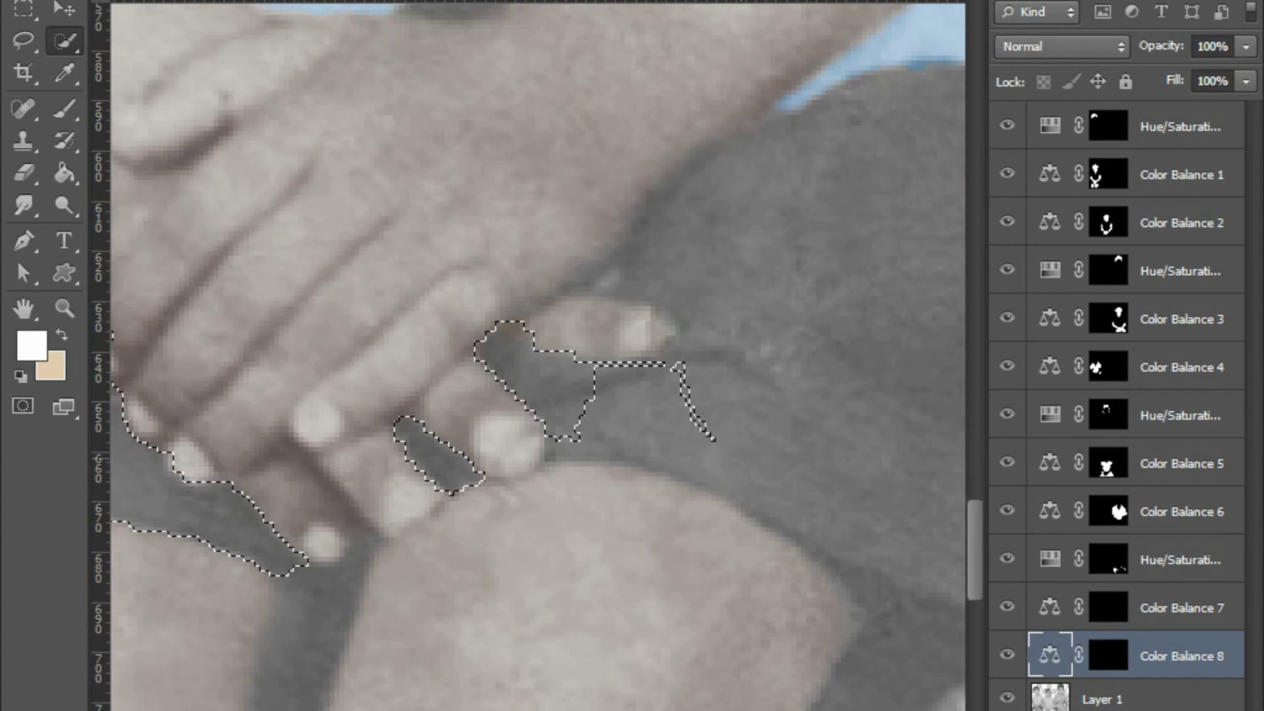
Add the dark area to the right of the fingers to the selection
{"action": "left_click_drag", "start_coordinate": [714, 440], "coordinate": [751, 469]}
{"action": "key", "text": "ctrl+minus"}
{"action": "key", "text": "ctrl+plus"}
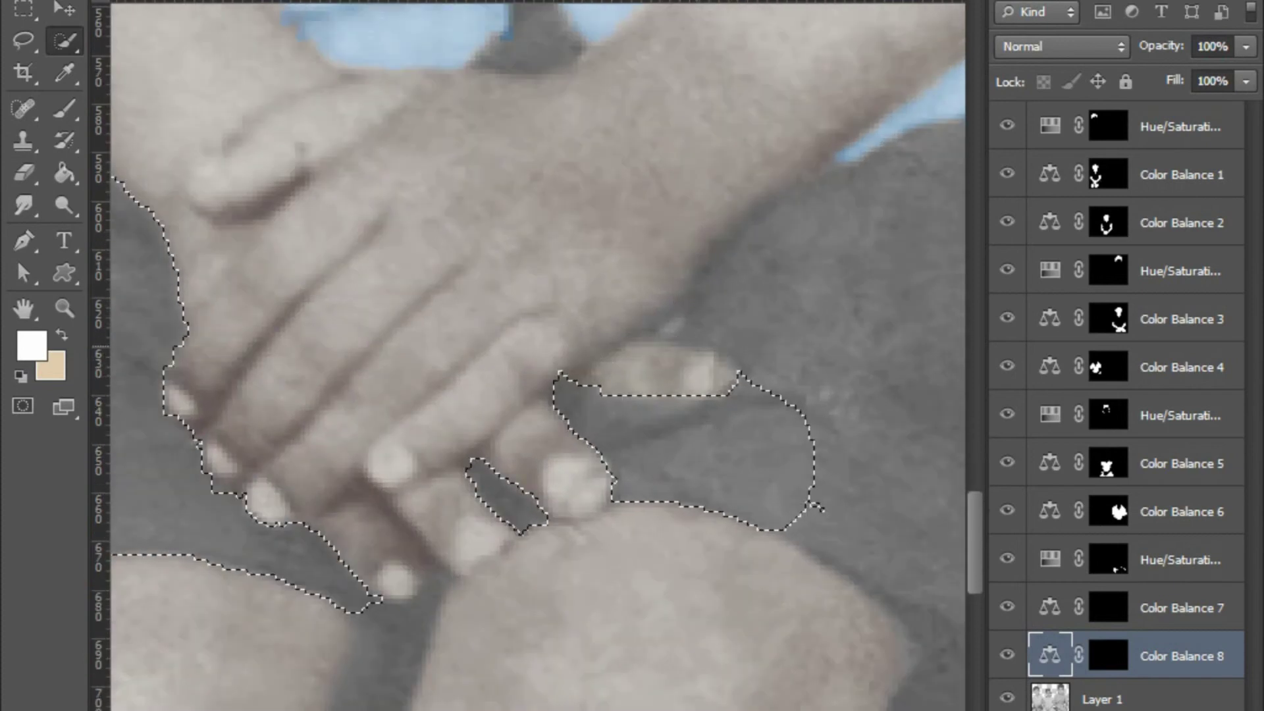
{"action": "key", "text": "ctrl+minus"}
{"action": "key", "text": "ctrl+minus"}
{"action": "key", "text": "ctrl+minus"}
{"action": "key", "text": "ctrl+plus"}
{"action": "key", "text": "ctrl+plus"}
{"action": "key", "text": "ctrl+plus"}
{"action": "key", "text": "ctrl+minus"}
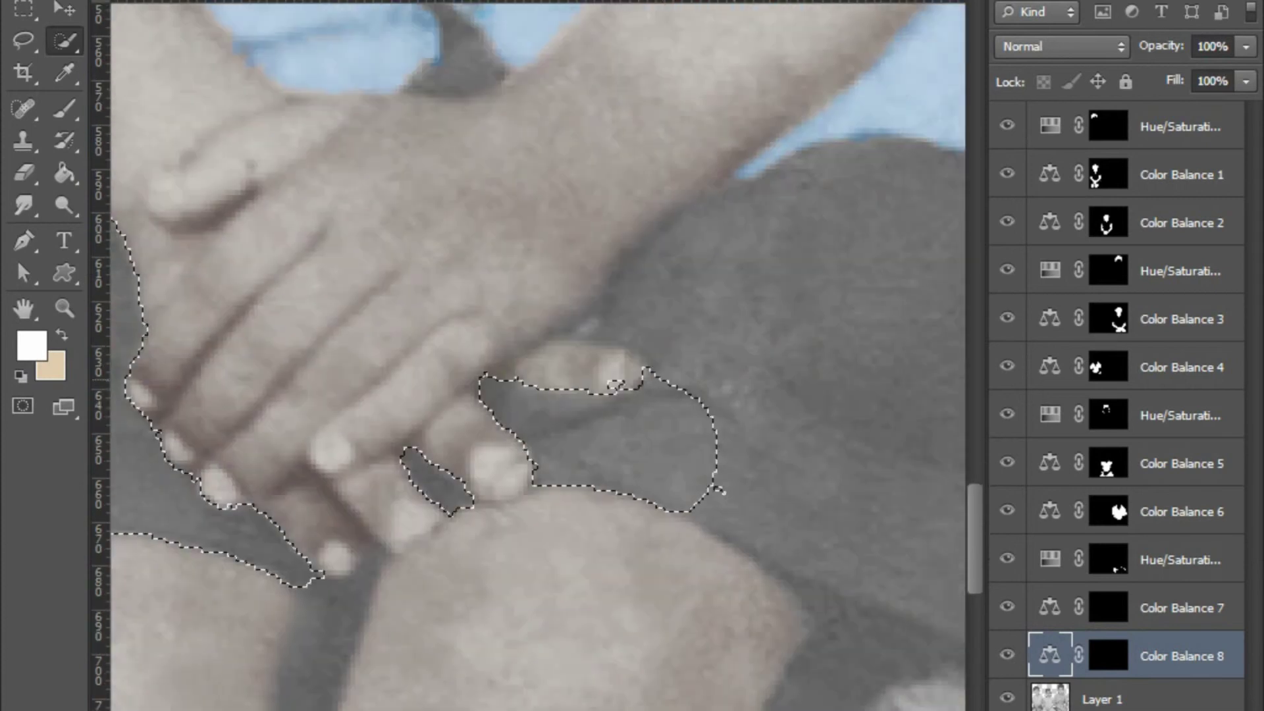
{"action": "key", "text": "ctrl+minus"}
{"action": "key", "text": "ctrl+plus"}
Subtract the shorts' right side, add the finger gap, extend along the top finger, then deselect
{"action": "key", "text": "ctrl+minus"}
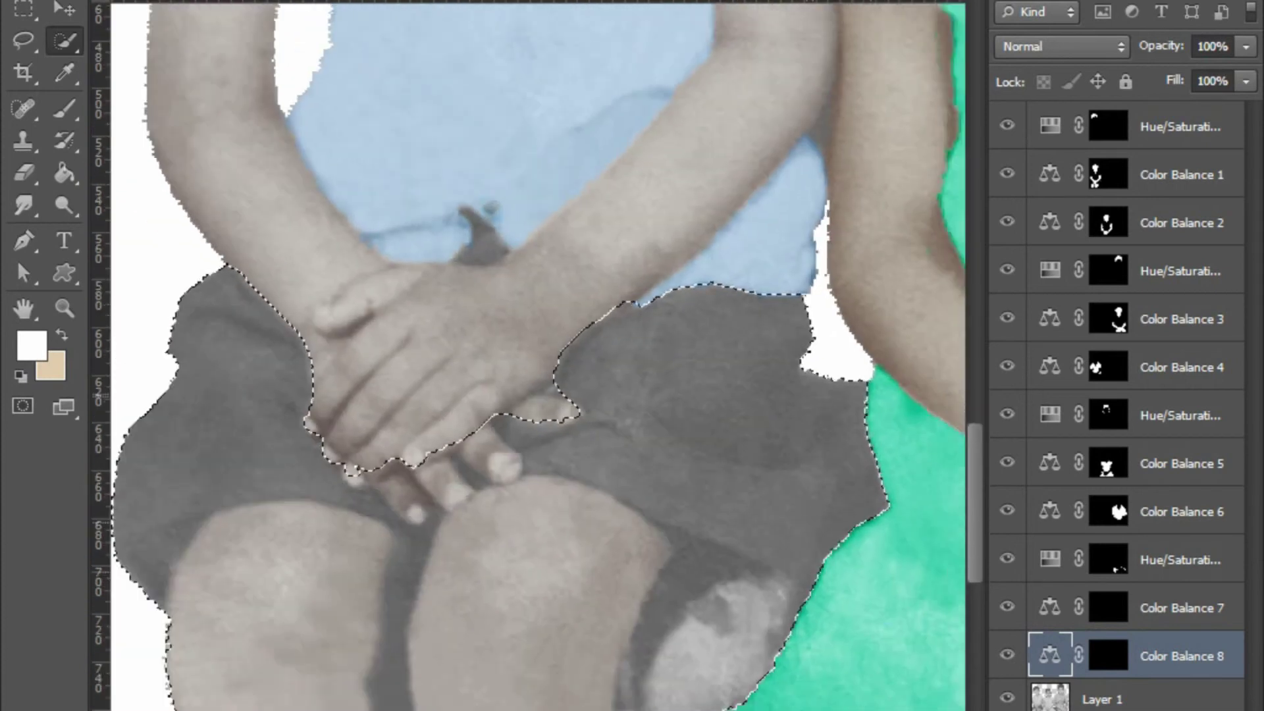
{"action": "left_click_drag", "start_coordinate": [316, 368], "coordinate": [428, 448]}
{"action": "left_click_drag", "start_coordinate": [546, 421], "coordinate": [619, 474]}
{"action": "key", "text": "ctrl+plus"}
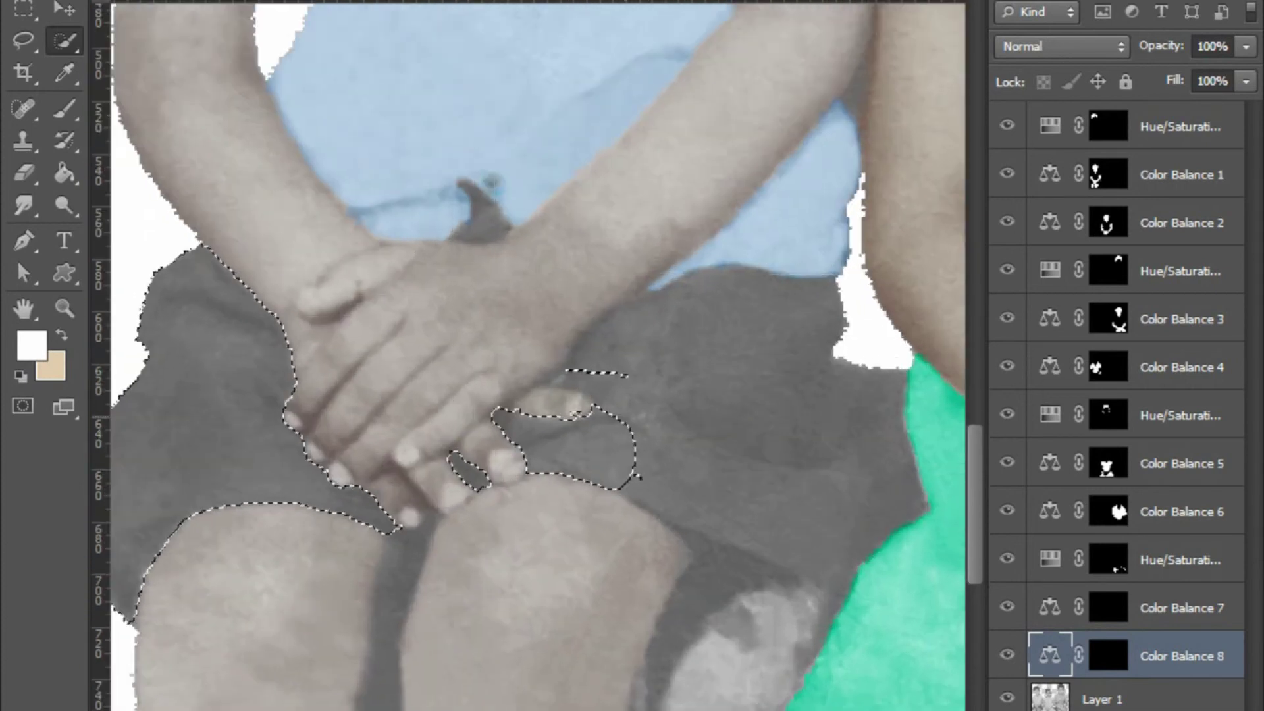
{"action": "key", "text": "ctrl+plus"}
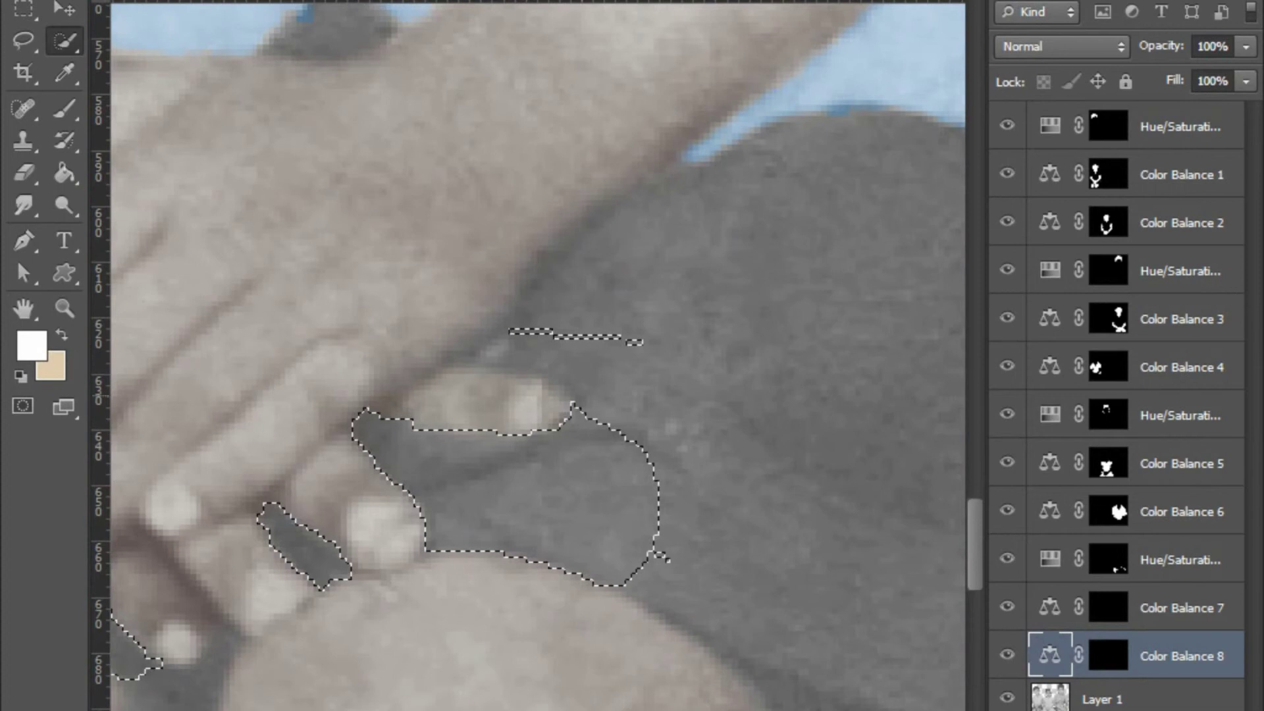
{"action": "left_click_drag", "start_coordinate": [546, 372], "coordinate": [484, 357]}
{"action": "key", "text": "ctrl+minus"}
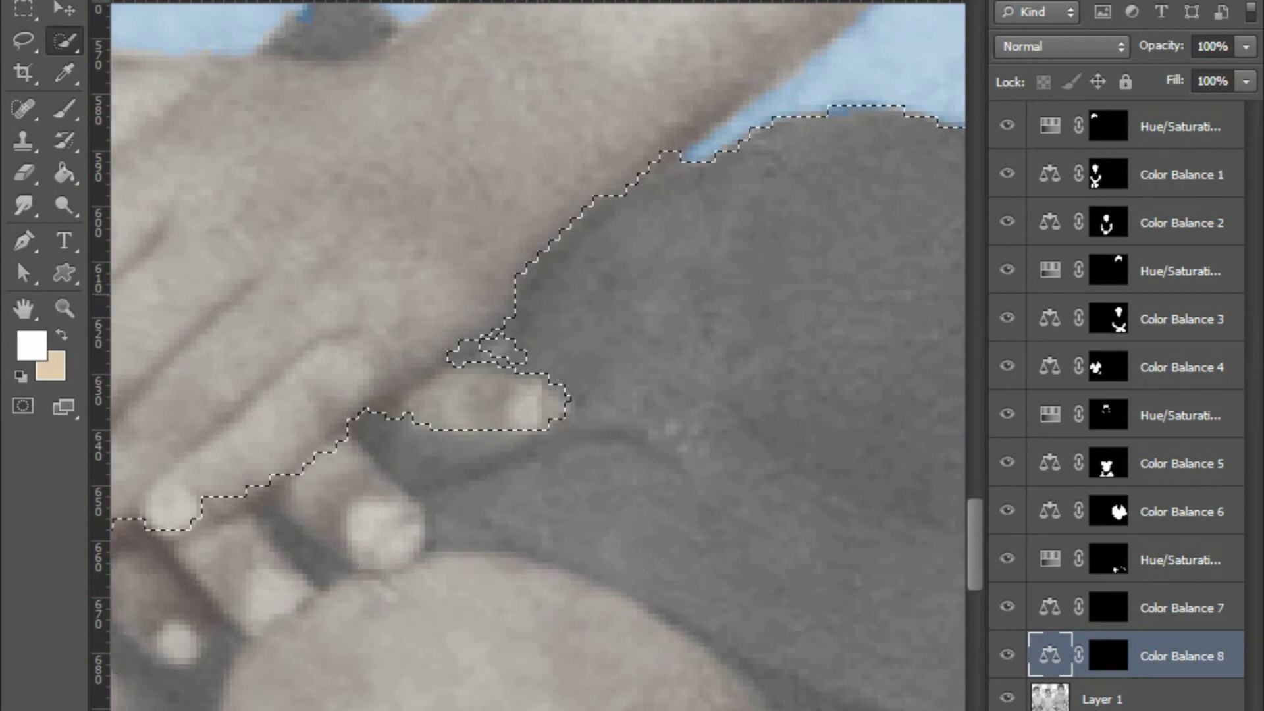
{"action": "key", "text": "ctrl+minus"}
{"action": "key", "text": "ctrl+minus"}
{"action": "key", "text": "ctrl+plus"}
{"action": "key", "text": "ctrl+plus"}
{"action": "key", "text": "ctrl+plus"}
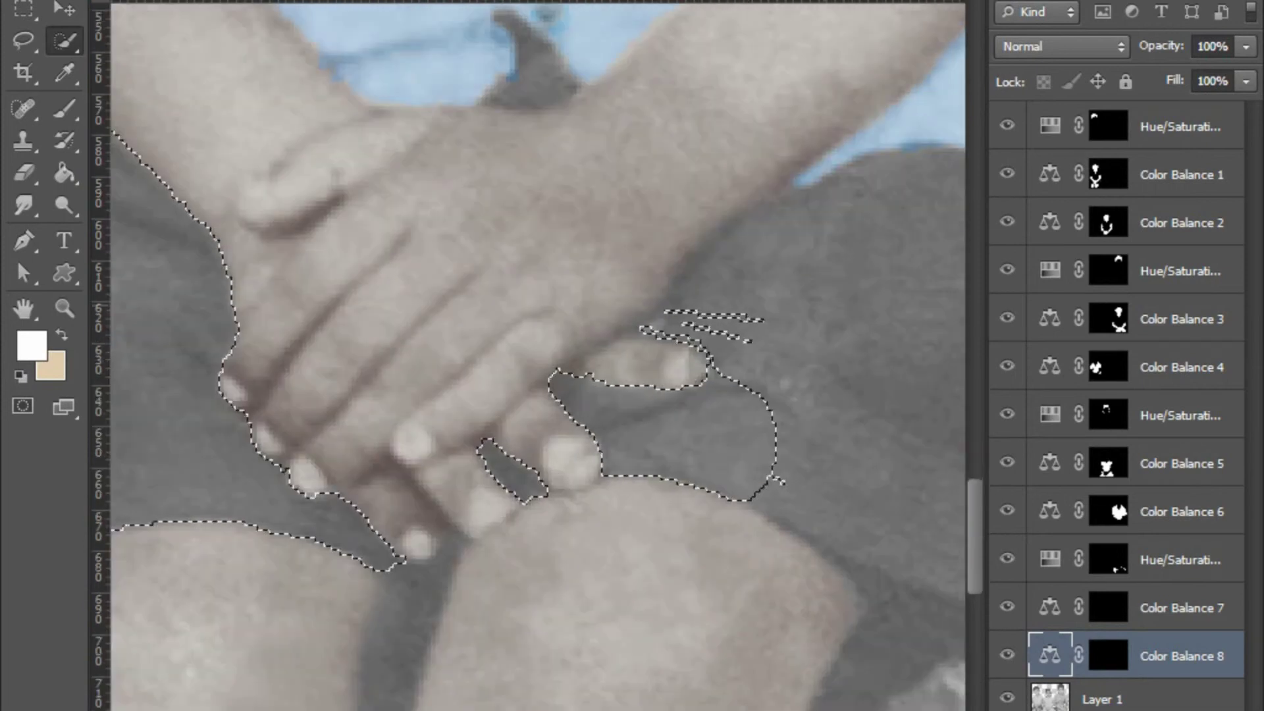
{"action": "key", "text": "ctrl+plus"}
{"action": "key", "text": "ctrl+plus"}
{"action": "key", "text": "ctrl+plus"}
{"action": "key", "text": "ctrl+d"}
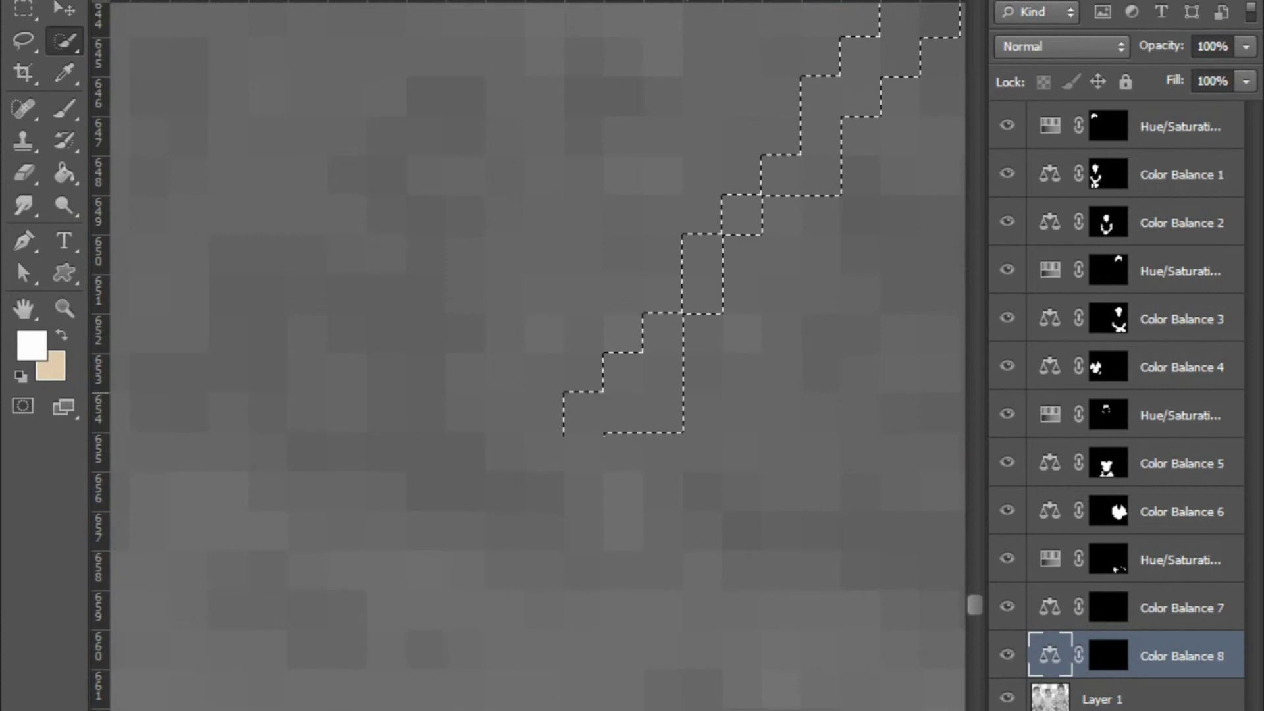
{"action": "key", "text": "ctrl+minus"}
{"action": "key", "text": "ctrl+minus"}
{"action": "key", "text": "ctrl+minus"}
Reselect the dark central shorts area with the Magic Wand, undoing one stray change
{"action": "right_click", "coordinate": [64, 41]}
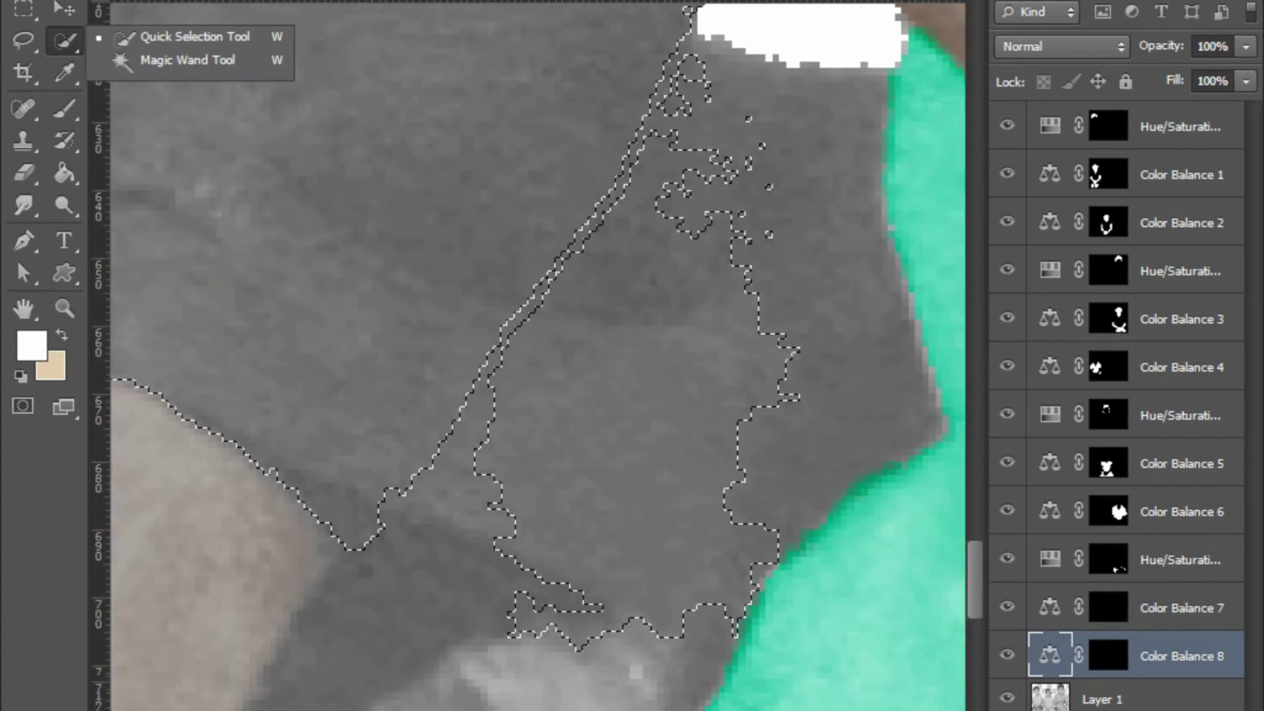
{"action": "left_click", "coordinate": [188, 60]}
{"action": "left_click", "coordinate": [547, 274]}
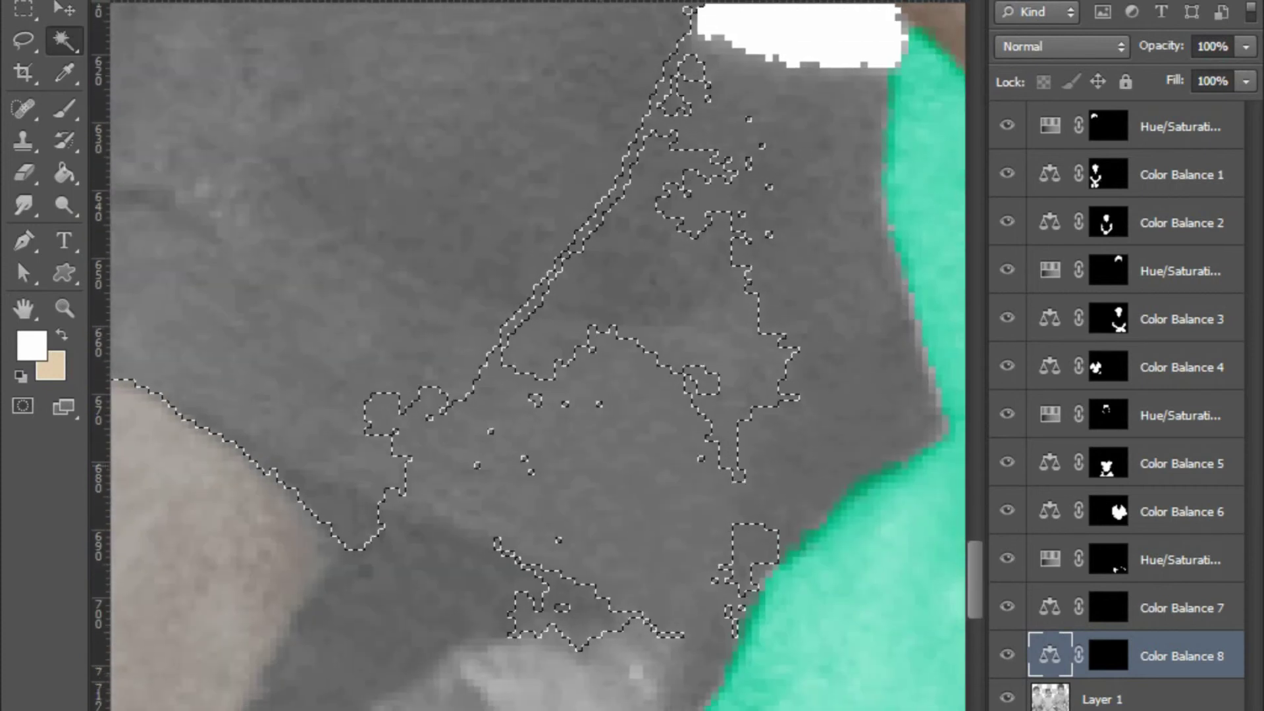
{"action": "left_click", "coordinate": [626, 428], "text": "shift"}
{"action": "left_click", "coordinate": [626, 368], "text": "shift"}
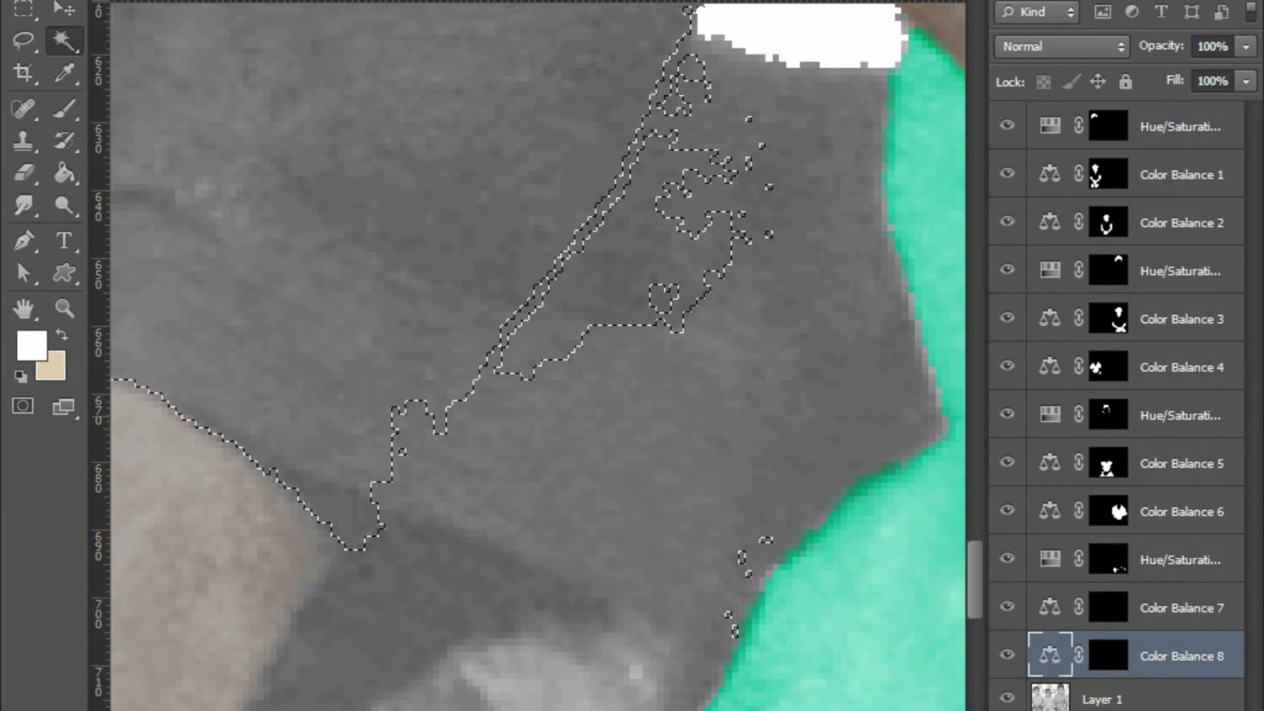
{"action": "key", "text": "ctrl+plus"}
{"action": "key", "text": "ctrl+minus"}
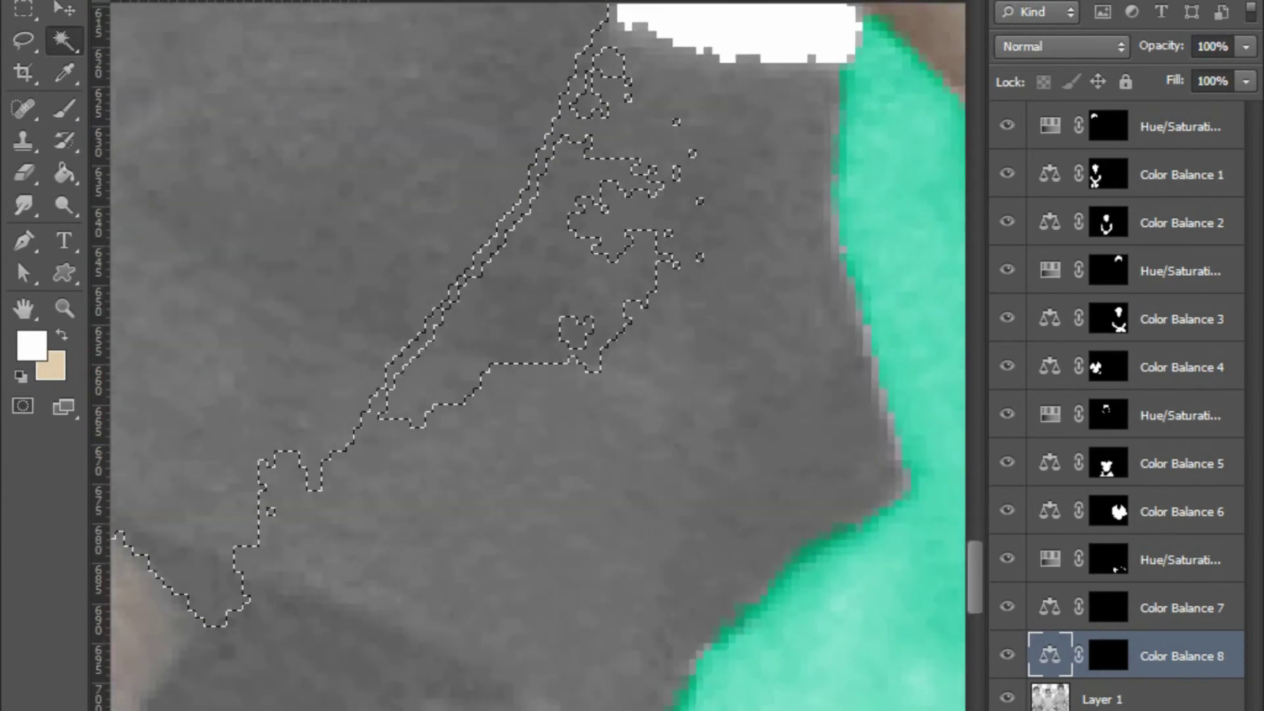
{"action": "key", "text": "ctrl+plus"}
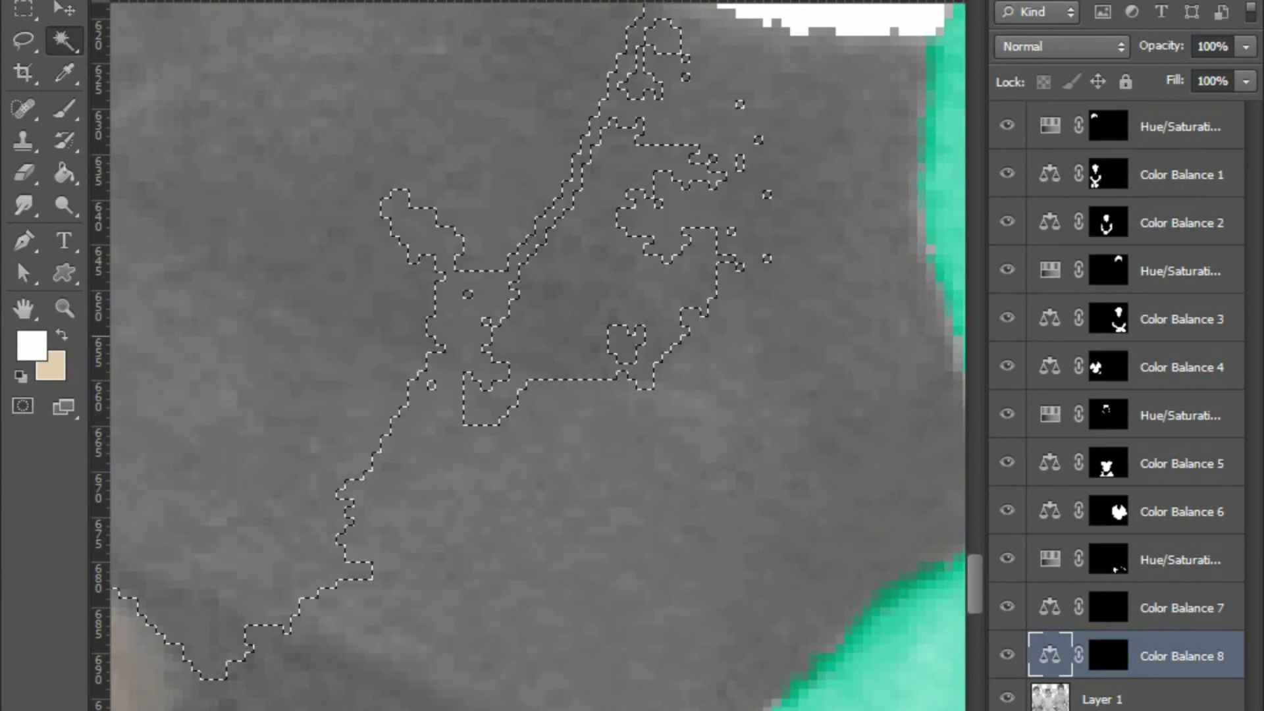
{"action": "key", "text": "ctrl+z"}
{"action": "key", "text": "ctrl+minus"}
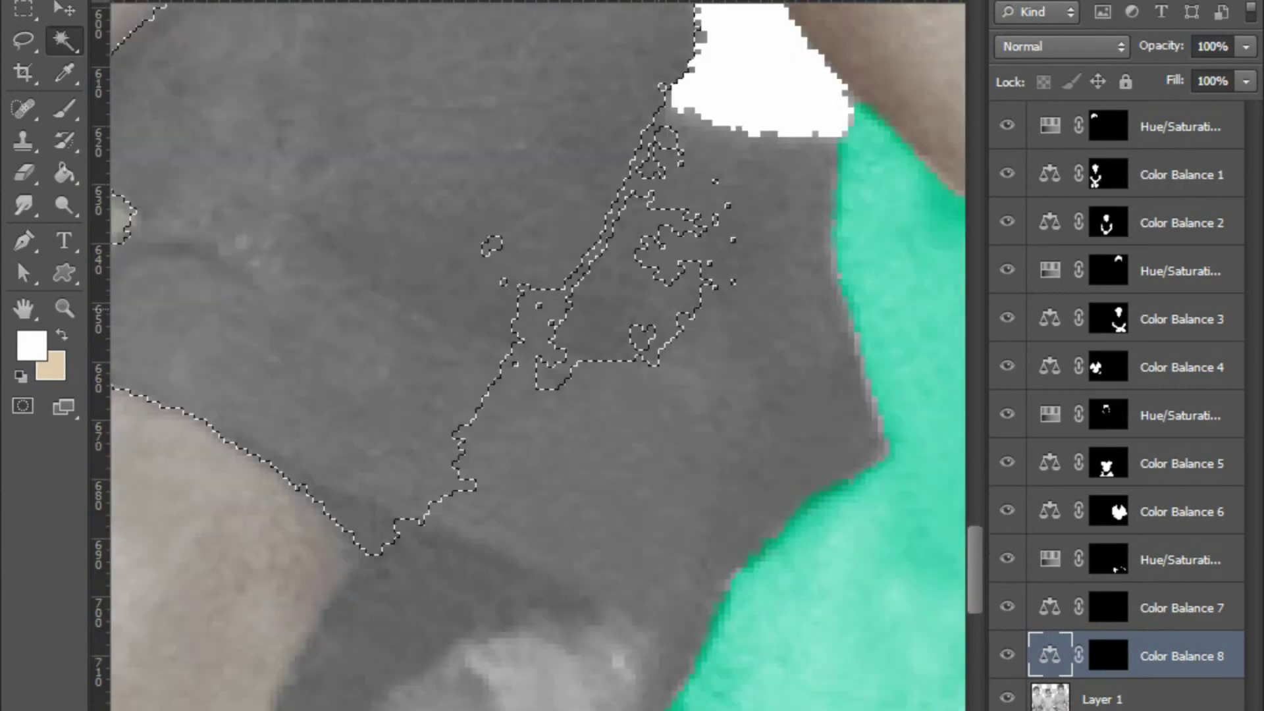
{"action": "key", "text": "ctrl+plus"}
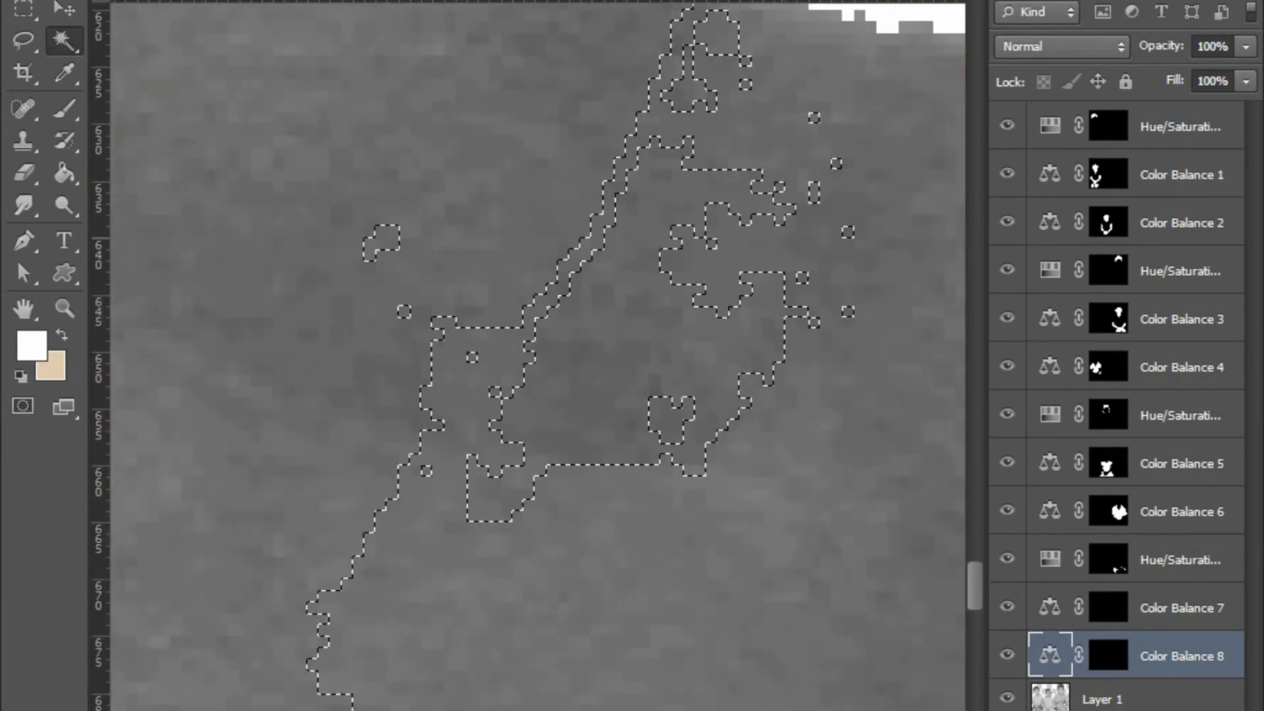
{"action": "key", "text": "ctrl+minus"}
{"action": "key", "text": "ctrl+minus"}
{"action": "key", "text": "ctrl+minus"}
{"action": "key", "text": "ctrl+plus"}
{"action": "key", "text": "ctrl+plus"}
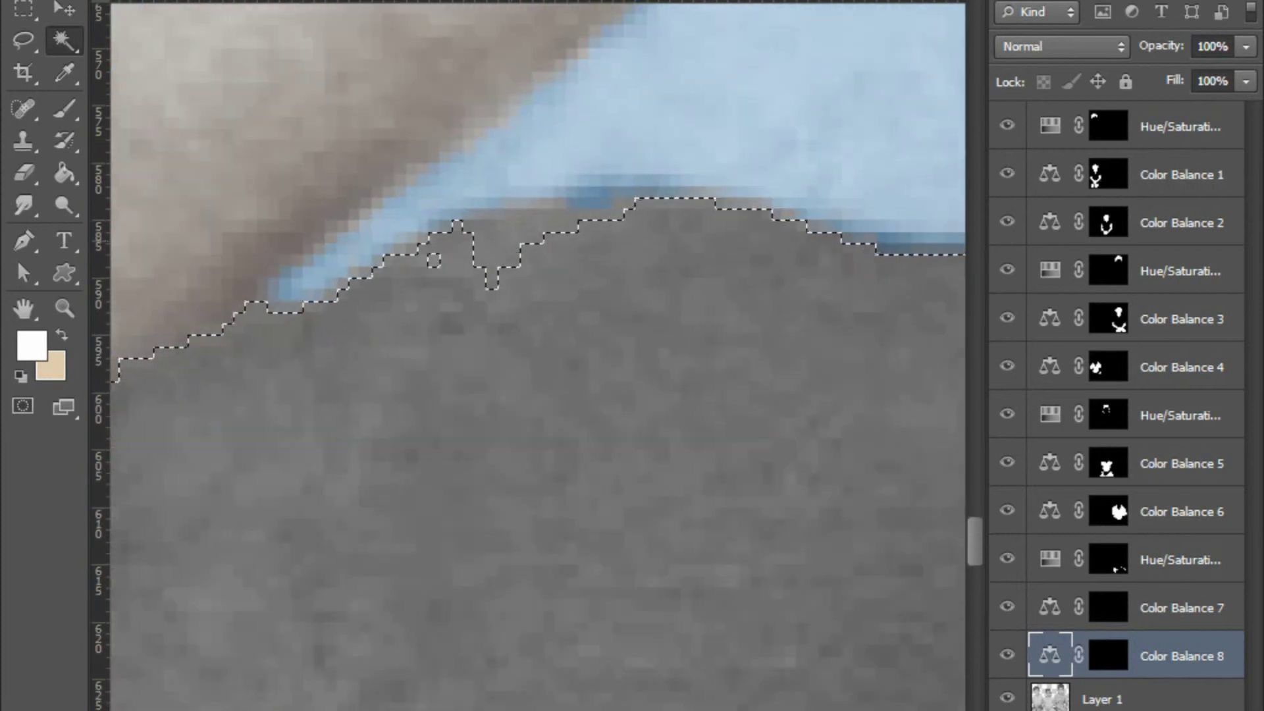
{"action": "key", "text": "ctrl+minus"}
{"action": "key", "text": "ctrl+minus"}
{"action": "key", "text": "ctrl+minus"}
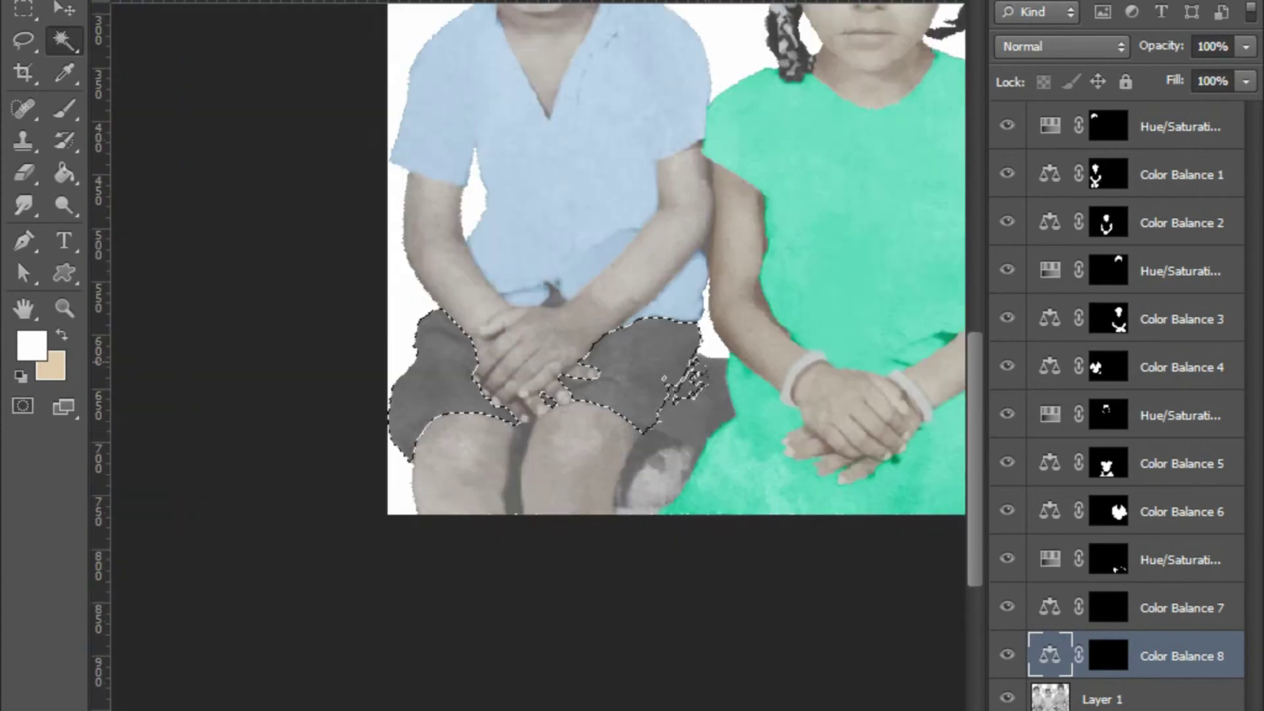
{"action": "key", "text": "ctrl+plus"}
{"action": "key", "text": "ctrl+plus"}
{"action": "key", "text": "ctrl+plus"}
{"action": "key", "text": "ctrl+plus"}
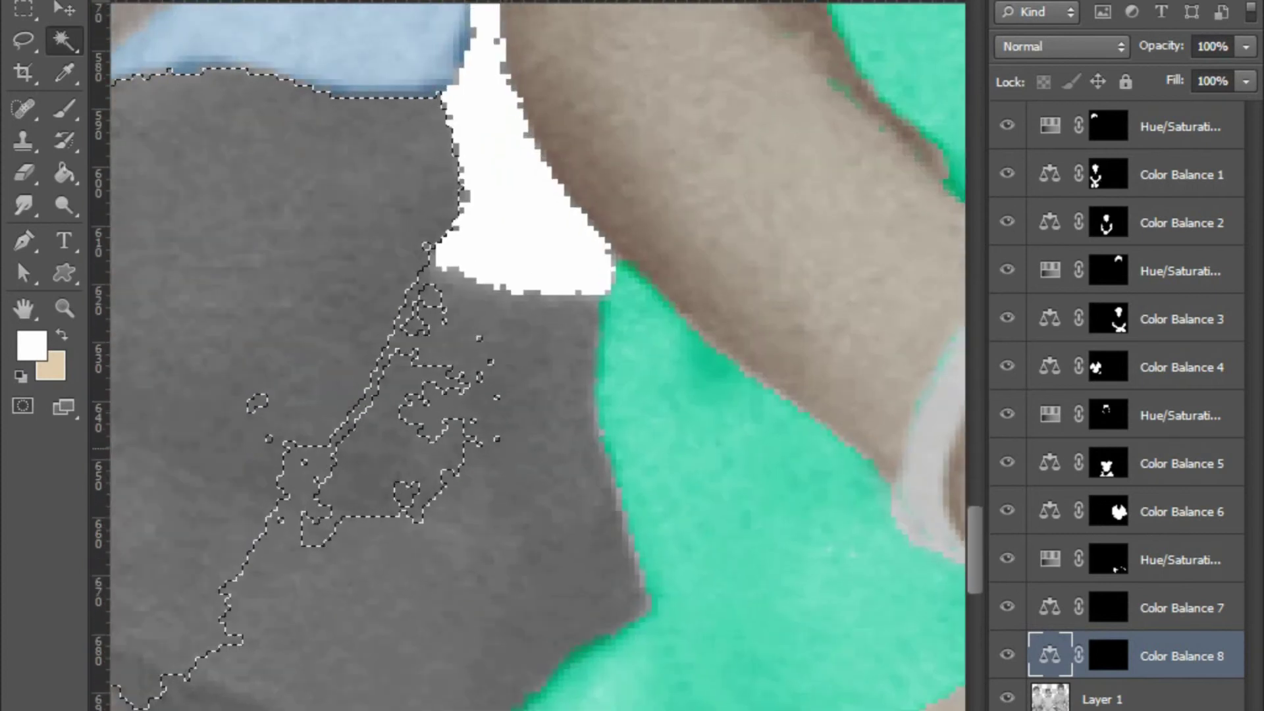
Add the left part of the shorts and inspect the white gap beside them
{"action": "left_click", "coordinate": [264, 329], "text": "shift"}
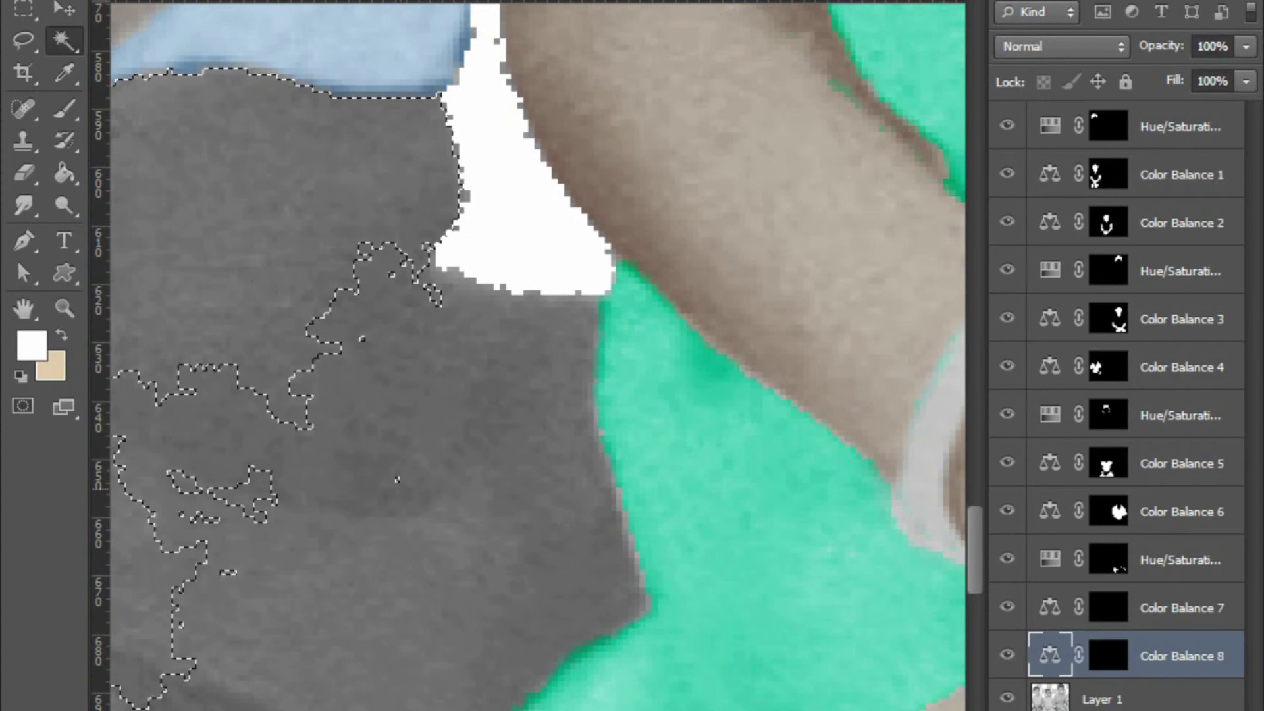
{"action": "key", "text": "ctrl+minus"}
{"action": "key", "text": "shift+w"}
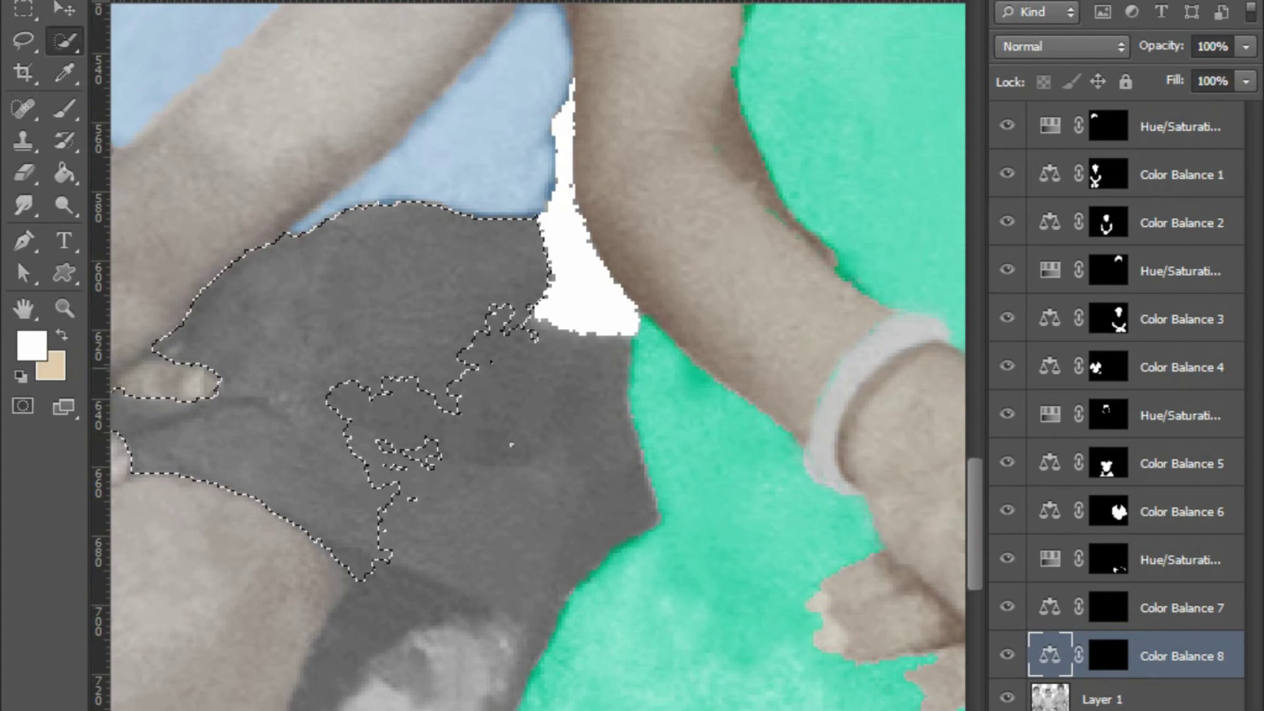
{"action": "key", "text": "ctrl+plus"}
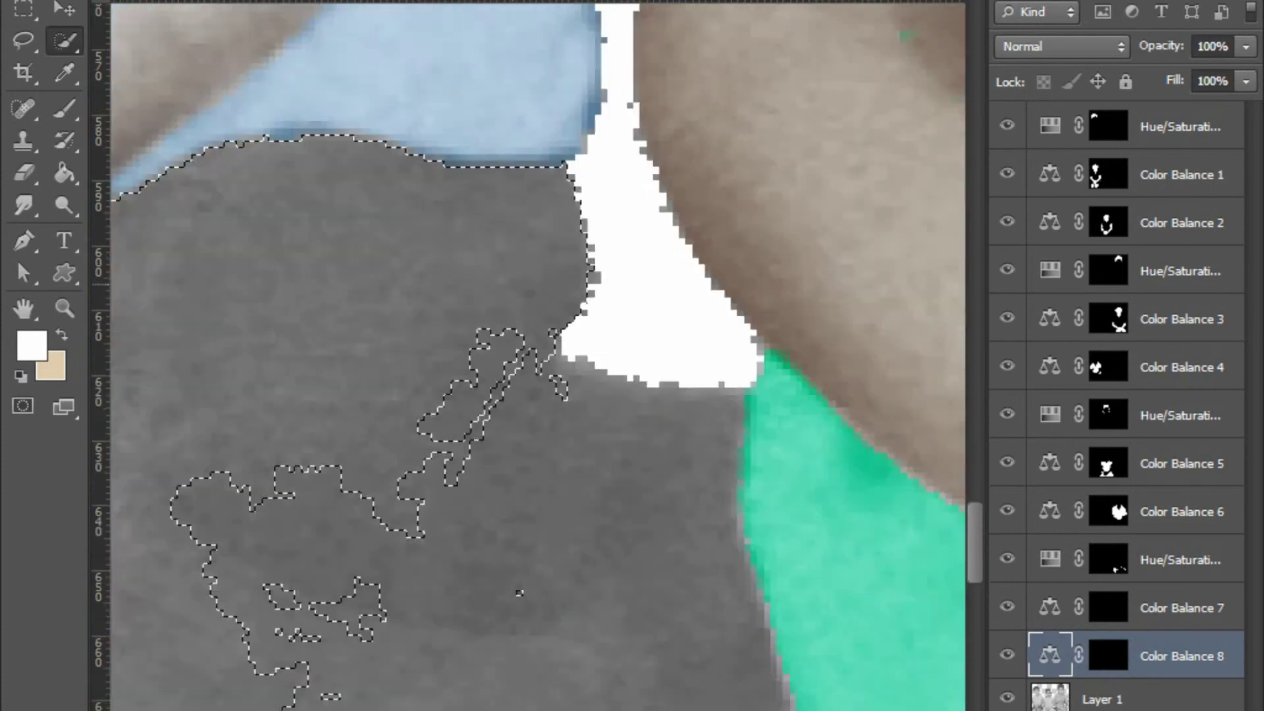
{"action": "key", "text": "ctrl+plus"}
{"action": "key", "text": "ctrl+minus"}
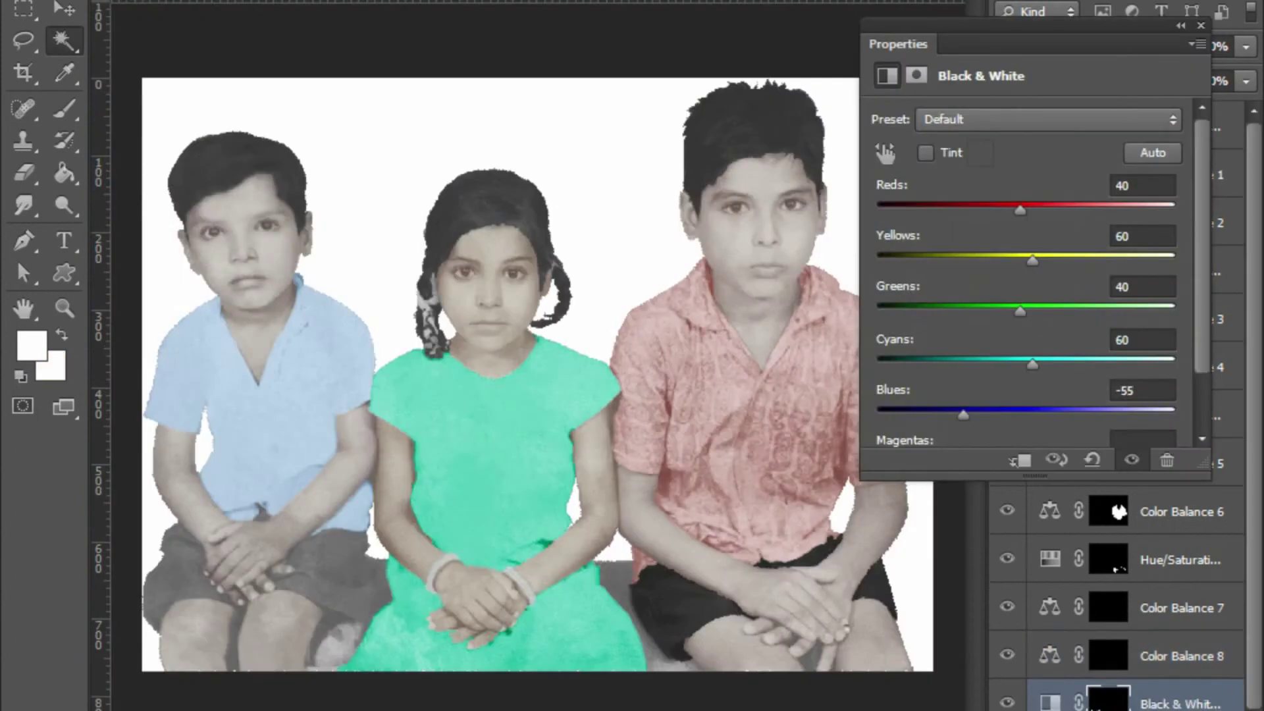
Close the Black & White settings and undo that adjustment layer
{"action": "left_click", "coordinate": [1201, 25]}
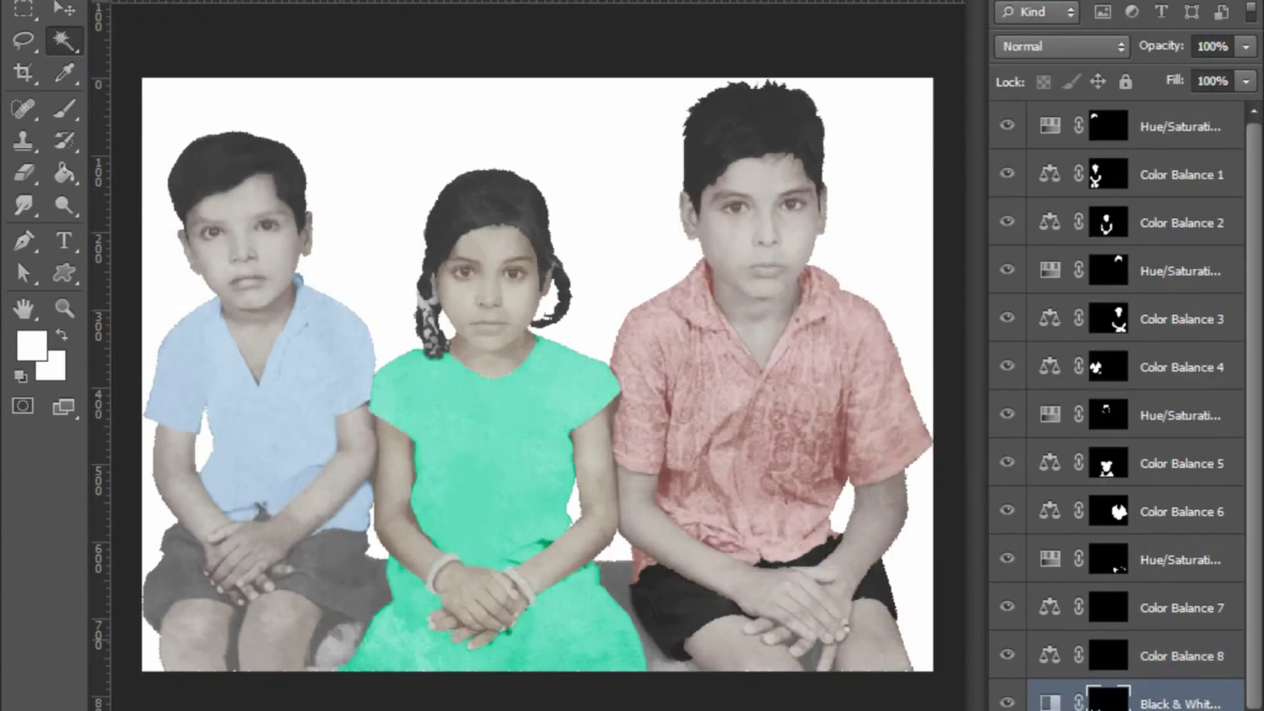
{"action": "key", "text": "ctrl+z"}
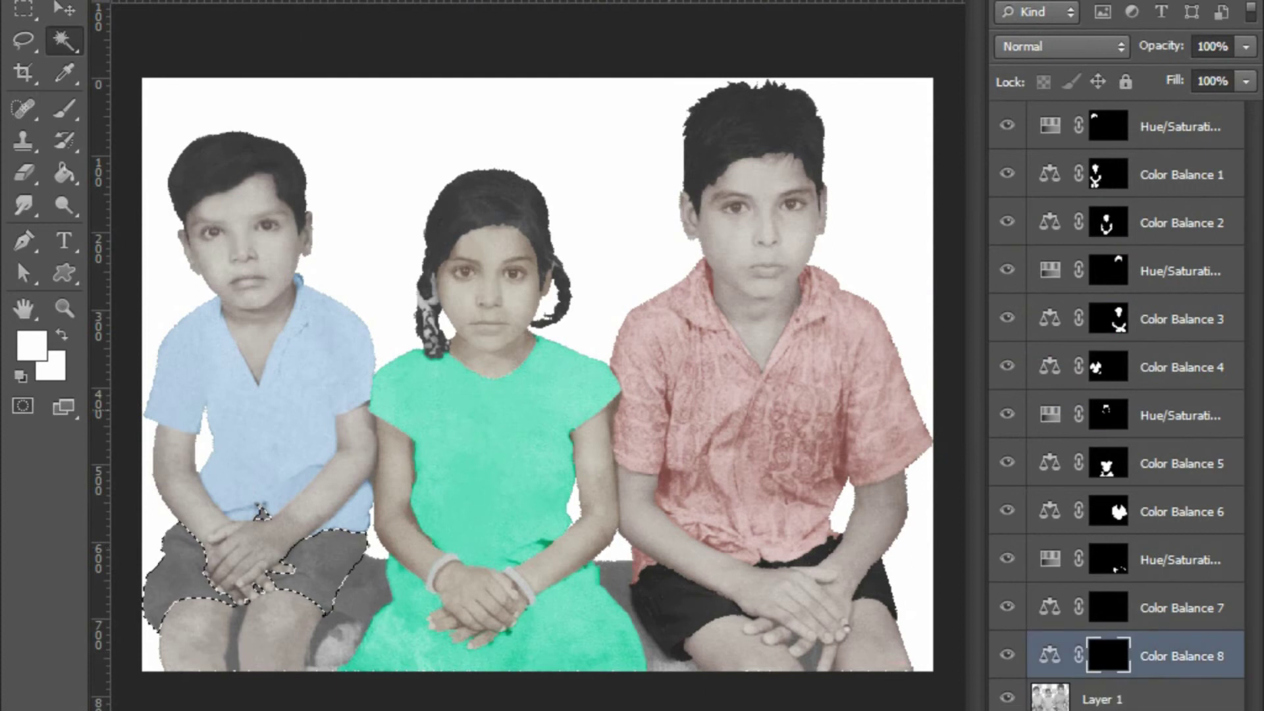
{"action": "key", "text": "ctrl+plus"}
Add a Color Balance adjustment layer on the ribbons with Midtones Cyan/Red at +100
{"action": "left_click", "coordinate": [1053, 705]}
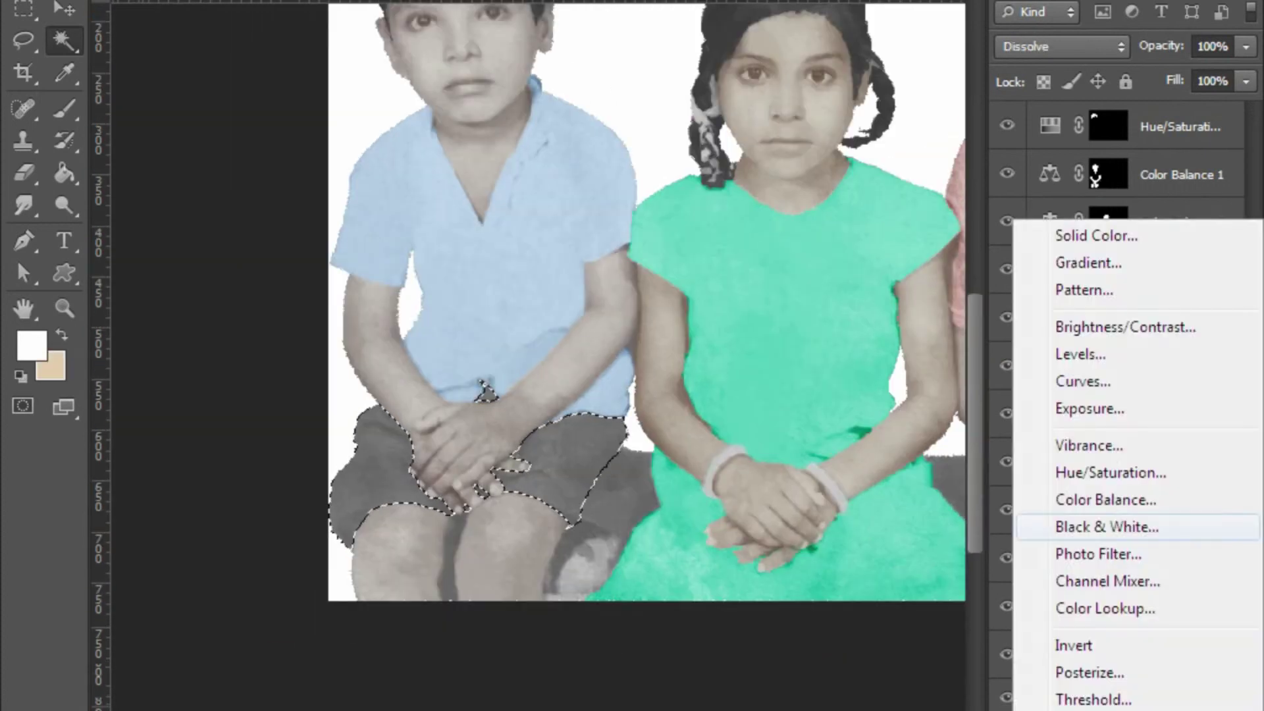
{"action": "left_click", "coordinate": [1128, 525]}
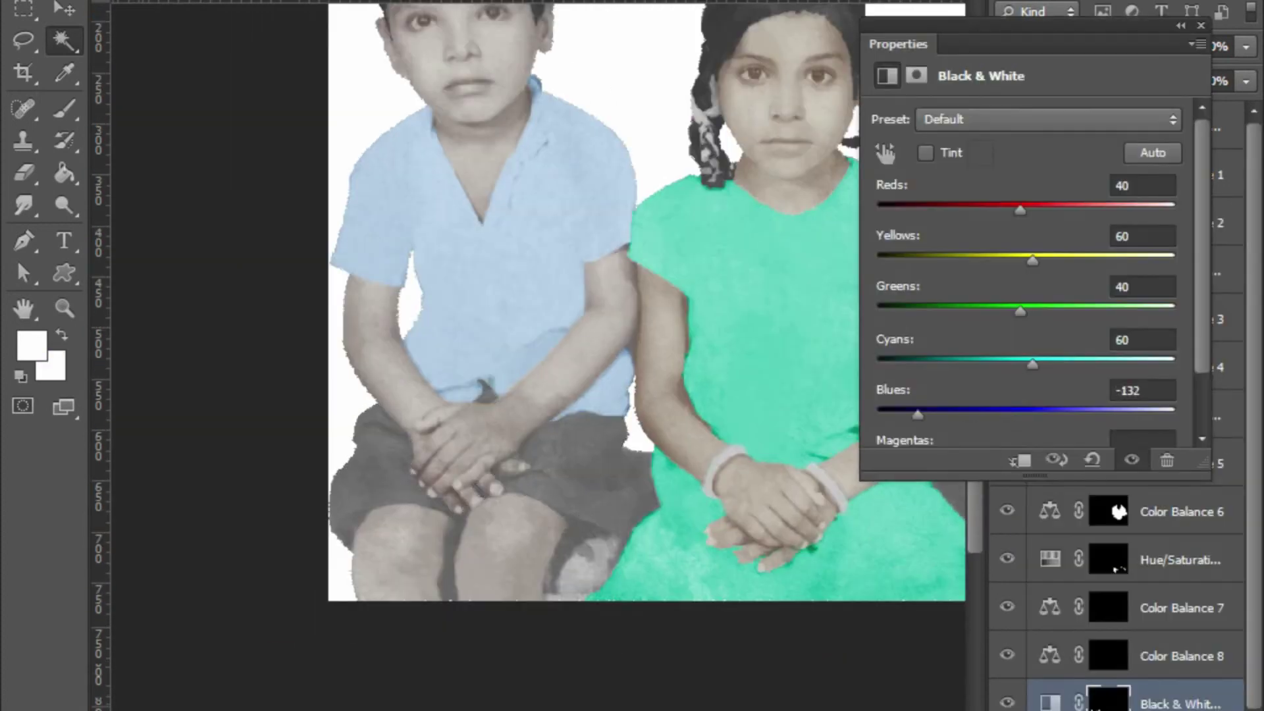
{"action": "scroll", "coordinate": [1027, 264], "scroll_direction": "down", "scroll_amount": 2}
{"action": "left_click_drag", "start_coordinate": [995, 345], "coordinate": [999, 345]}
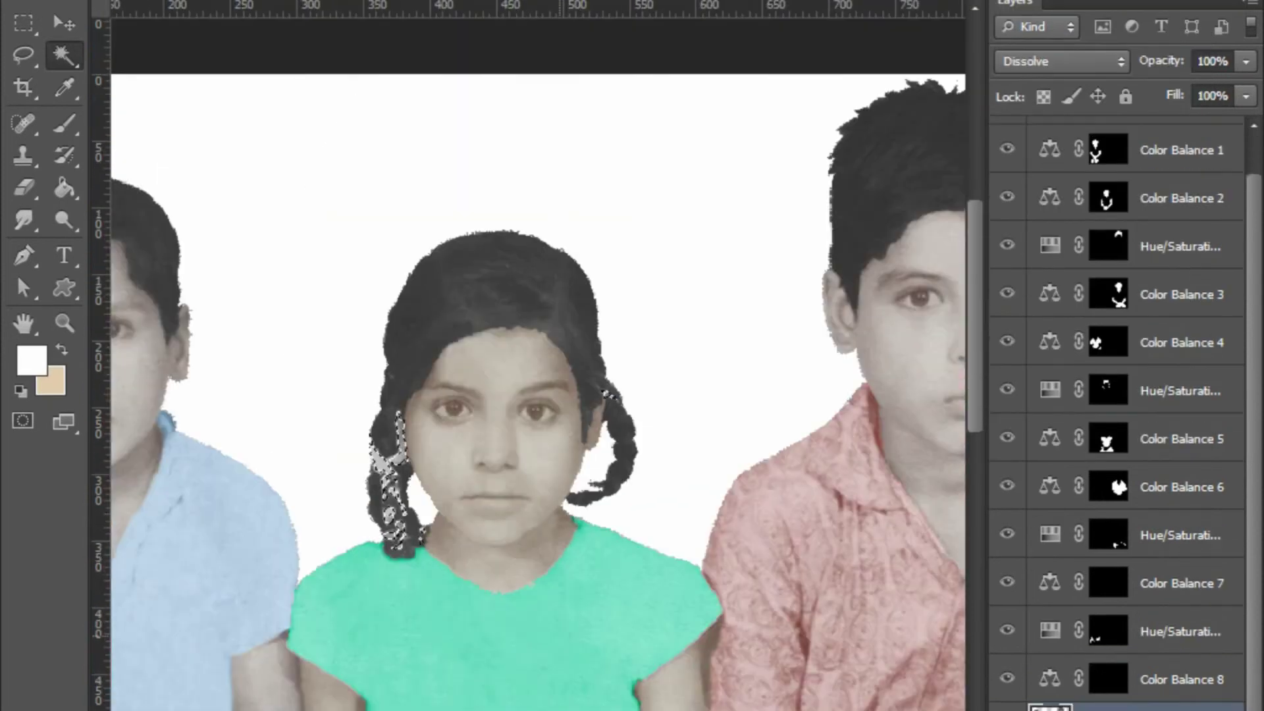
{"action": "key", "text": "ctrl+0"}
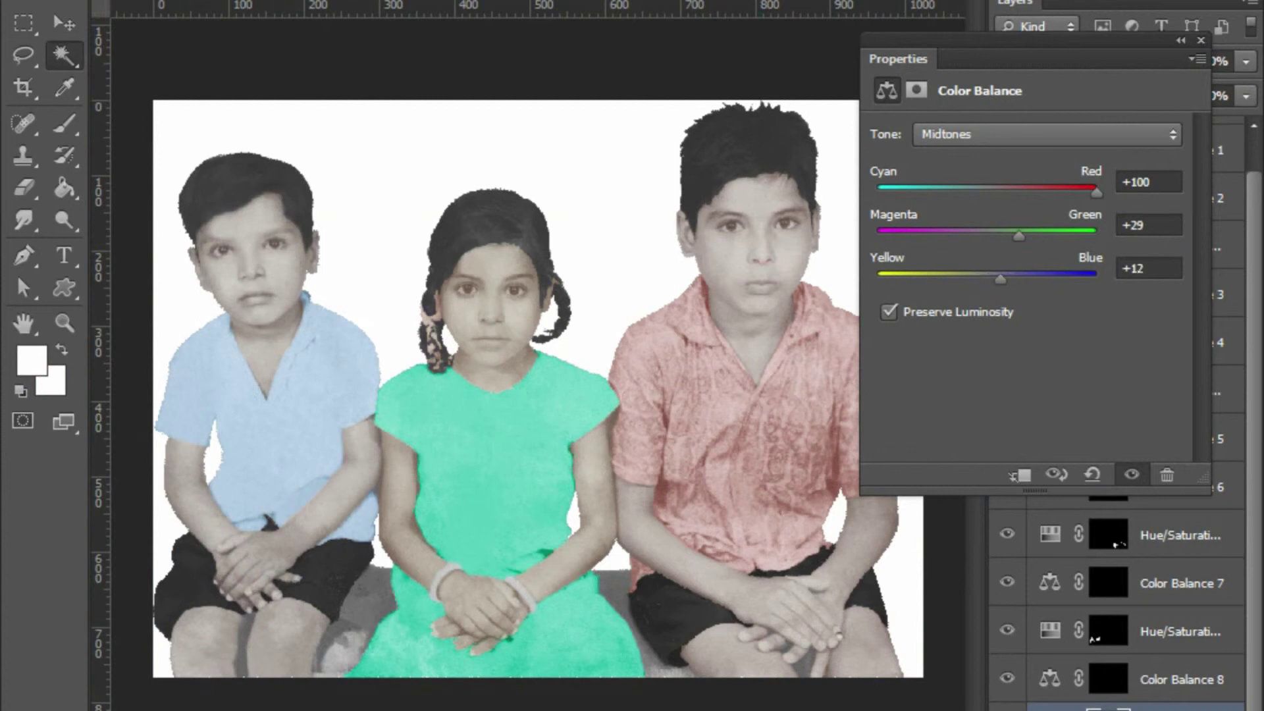
Switch the ribbons' Color Balance tone to Shadows for adjustment
{"action": "key", "text": "Up"}
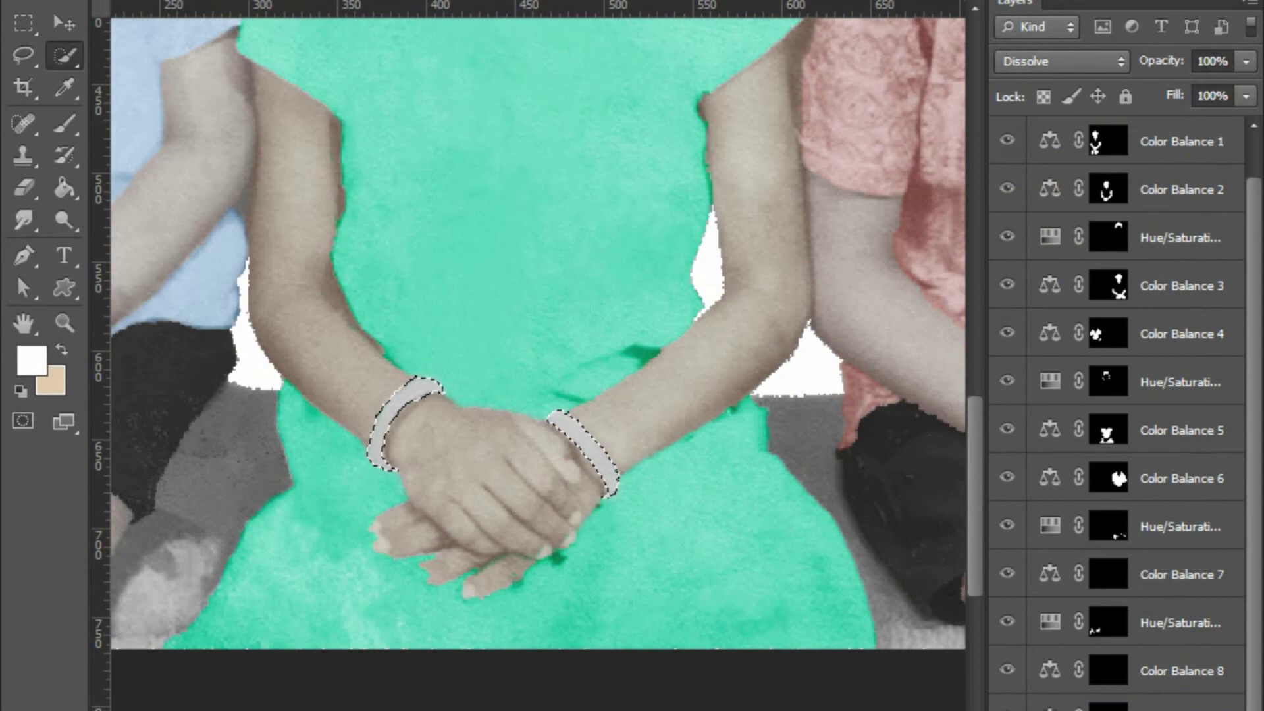
Add a Color Balance layer for the bangles: Midtones Red +100, Green +12, Yellow/Blue -75
{"action": "left_click", "coordinate": [1018, 707]}
{"action": "left_click", "coordinate": [1107, 525]}
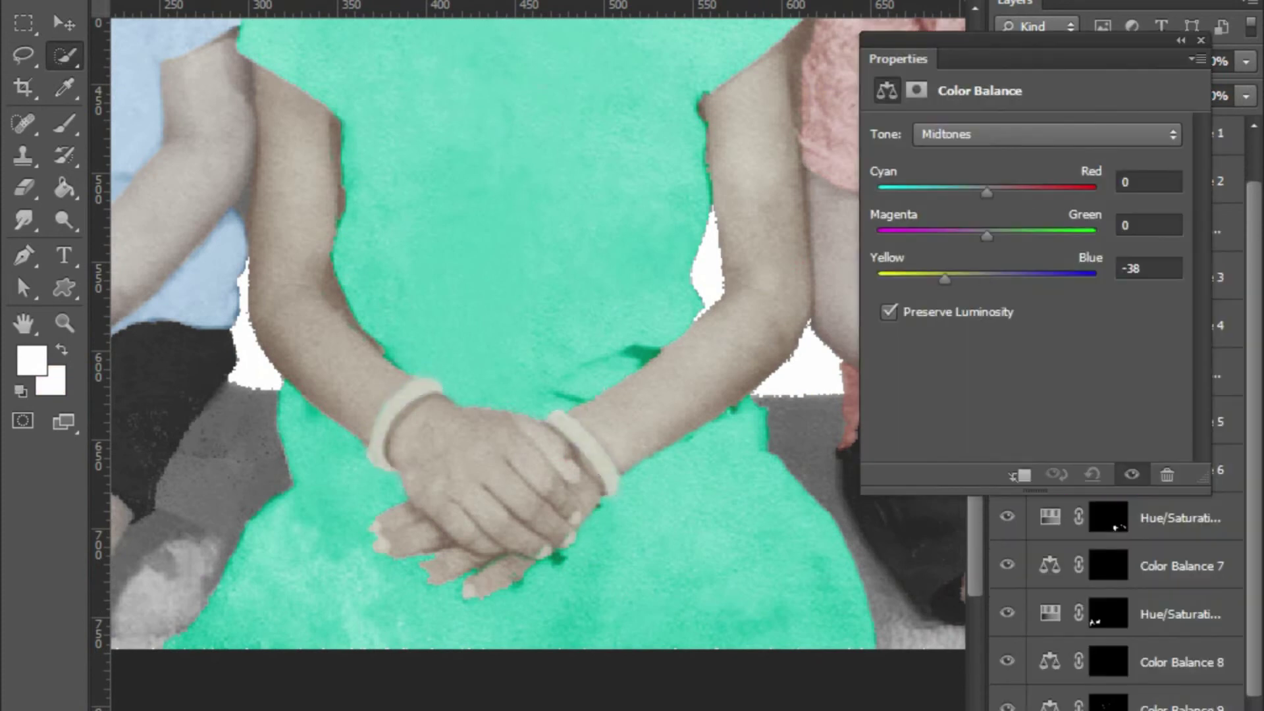
{"action": "left_click_drag", "start_coordinate": [944, 279], "coordinate": [904, 279]}
{"action": "key", "text": "ctrl+minus"}
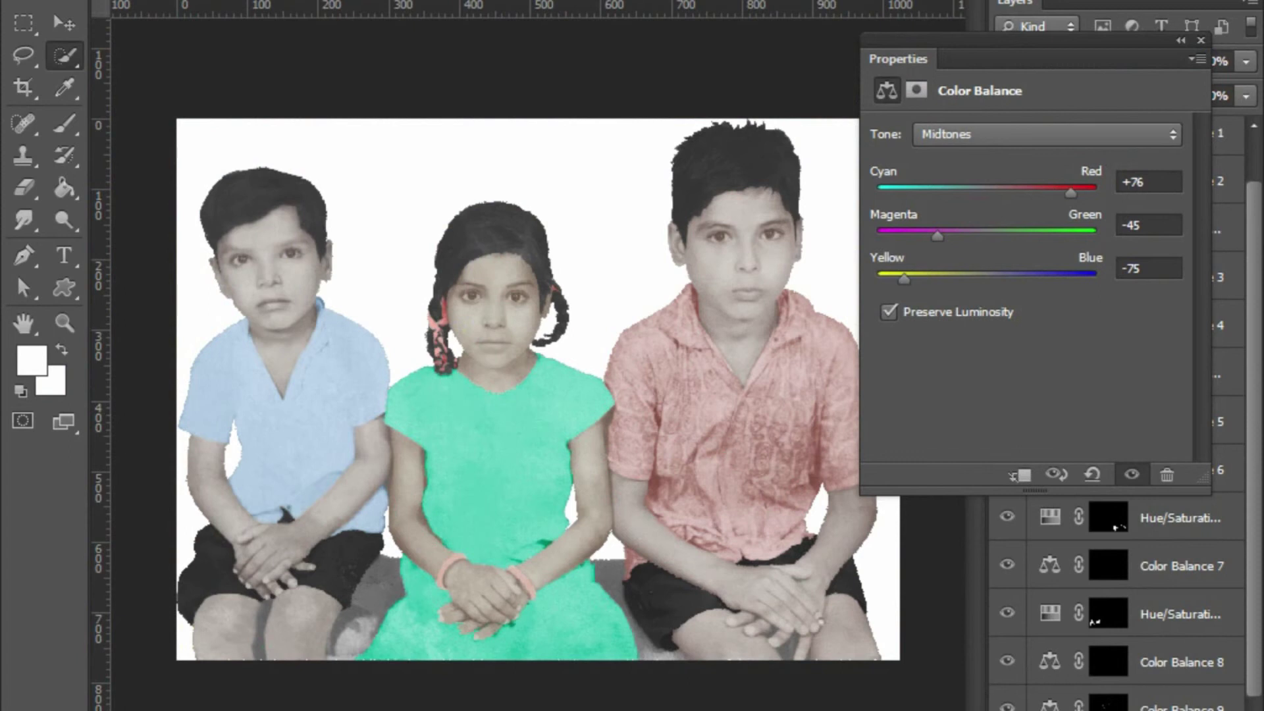
{"action": "key", "text": "ctrl+plus"}
{"action": "key", "text": "ctrl+plus"}
{"action": "mouse_move", "coordinate": [1071, 192]}
{"action": "left_mouse_down"}
{"action": "mouse_move", "coordinate": [1059, 192]}
{"action": "mouse_move", "coordinate": [1096, 192]}
{"action": "left_mouse_up"}
{"action": "mouse_move", "coordinate": [937, 235]}
{"action": "left_mouse_down"}
{"action": "mouse_move", "coordinate": [1013, 235]}
{"action": "mouse_move", "coordinate": [1000, 235]}
{"action": "left_mouse_up"}
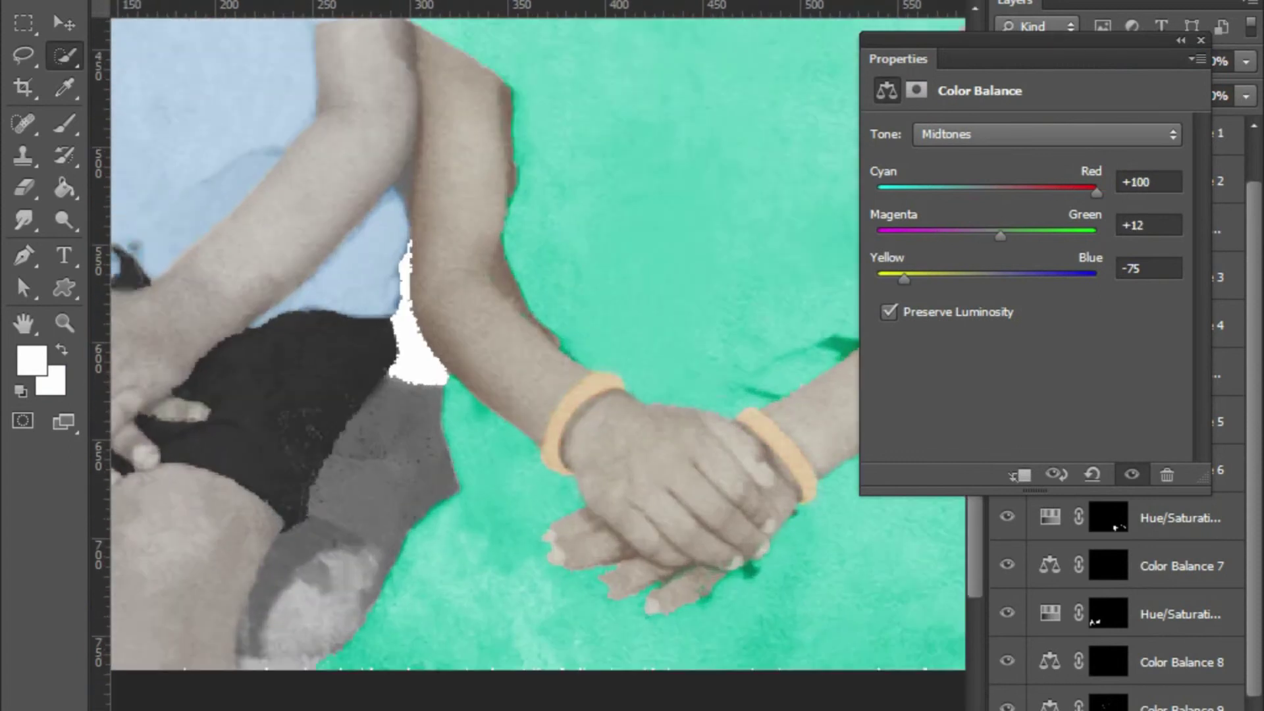
{"action": "key", "text": "ctrl+0"}
{"action": "key", "text": "ctrl+plus"}
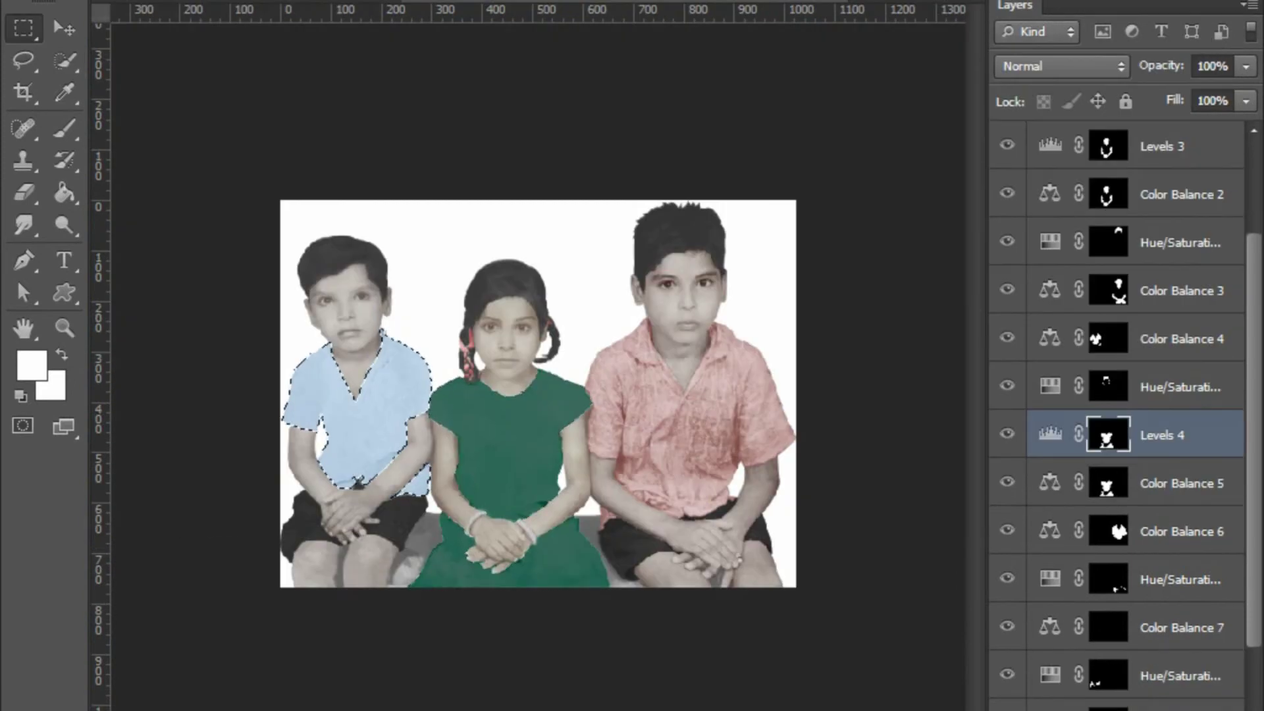
Deepen the blue shirt to navy with a Levels layer: raise black input, lower output white
{"action": "left_click", "coordinate": [1079, 377]}
{"action": "left_click_drag", "start_coordinate": [907, 318], "coordinate": [1106, 317]}
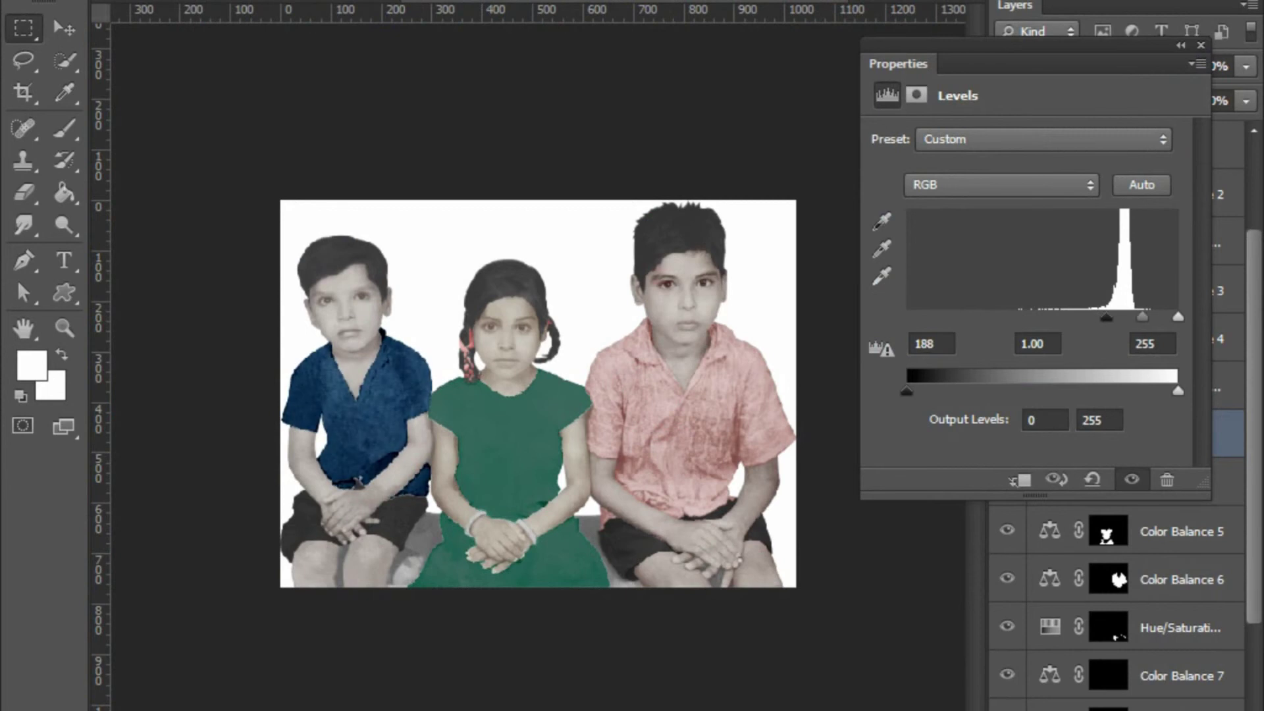
{"action": "mouse_move", "coordinate": [1178, 391]}
{"action": "left_mouse_down"}
{"action": "mouse_move", "coordinate": [1016, 391]}
{"action": "mouse_move", "coordinate": [1064, 391]}
{"action": "left_mouse_up"}
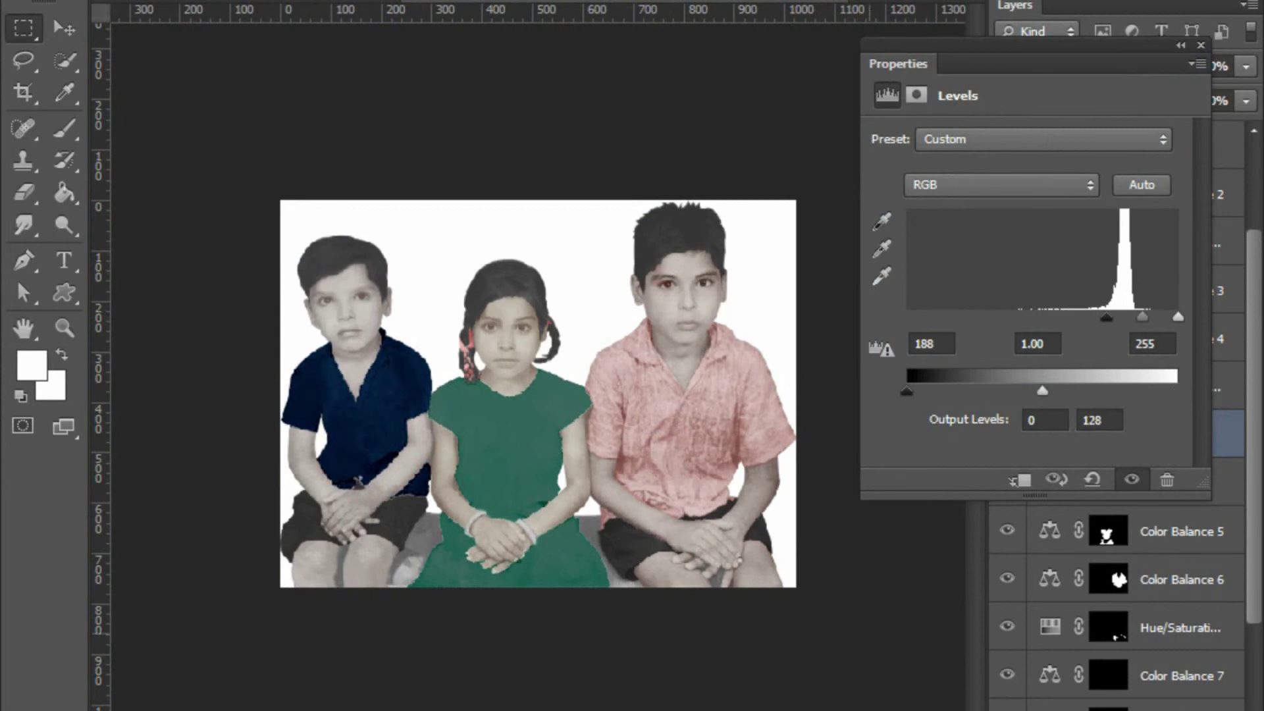
{"action": "key", "text": "Escape"}
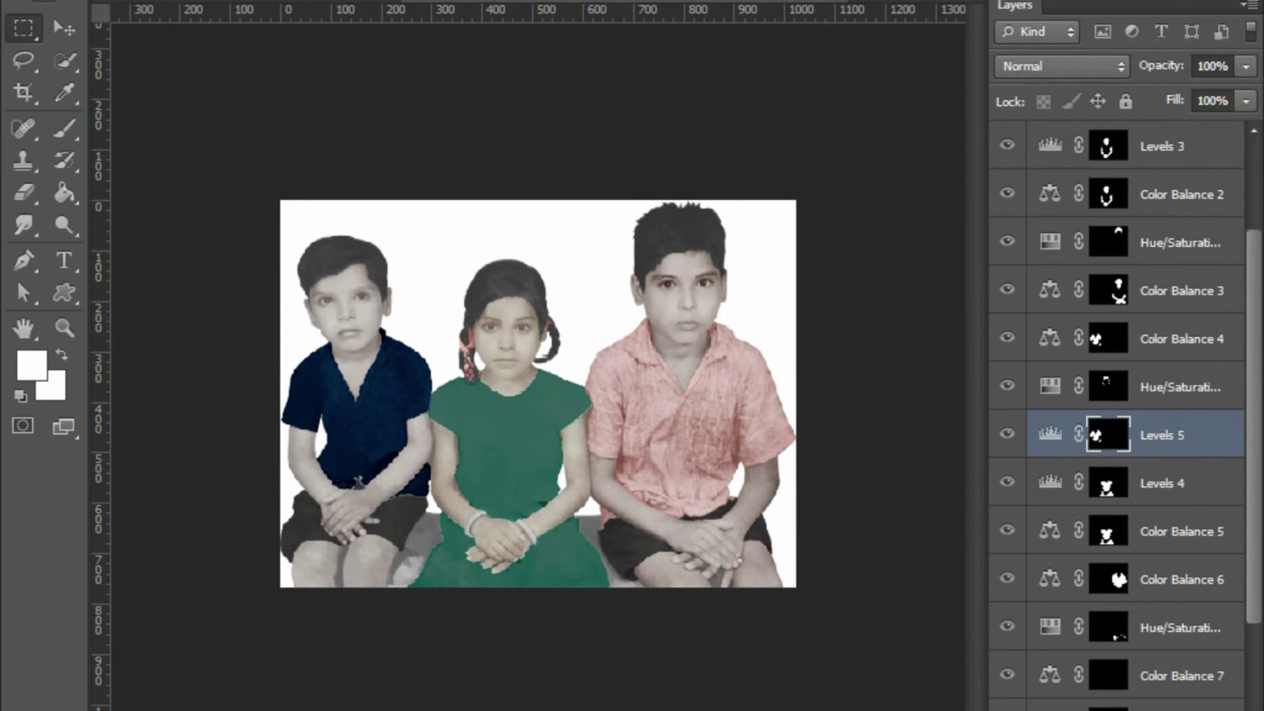
Load the green dress selection and darken it with a new Levels adjustment layer
{"action": "key", "text": "ctrl+shift+d"}
{"action": "scroll", "coordinate": [1136, 408], "scroll_direction": "down", "scroll_amount": 1}
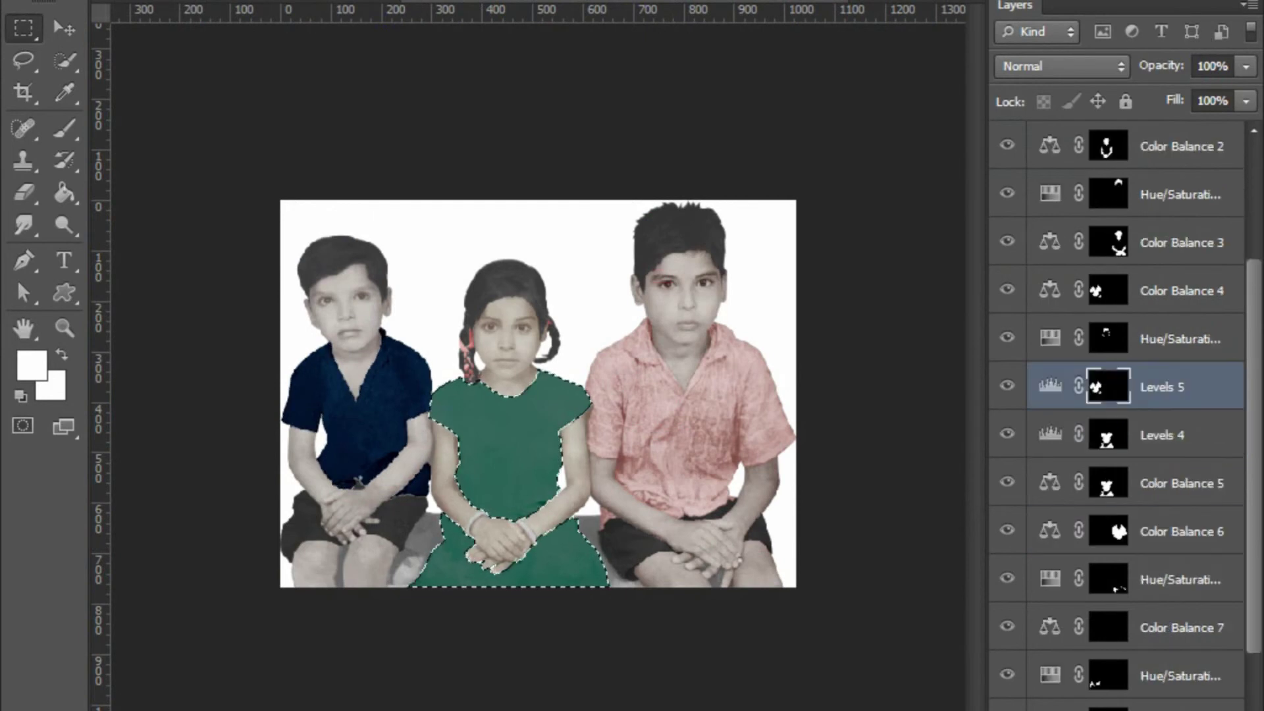
{"action": "left_click", "coordinate": [1133, 710]}
{"action": "left_click", "coordinate": [1061, 386]}
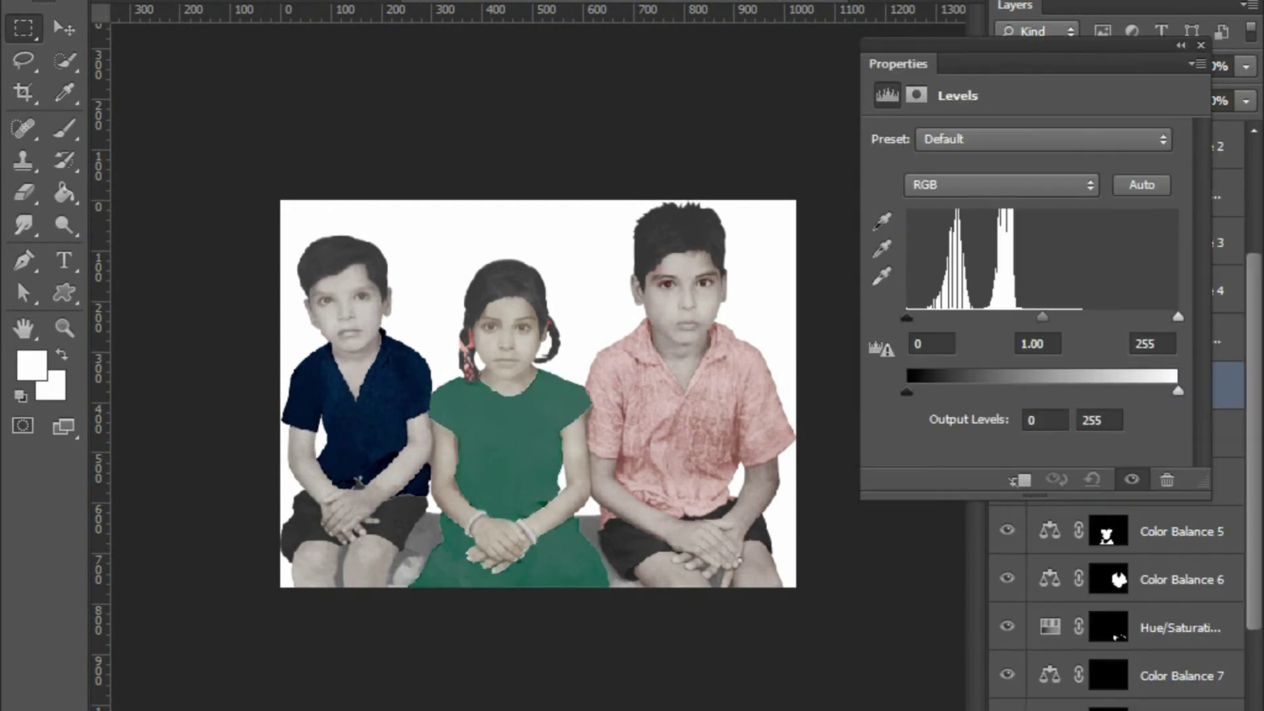
{"action": "left_click_drag", "start_coordinate": [907, 316], "coordinate": [952, 317]}
{"action": "left_click_drag", "start_coordinate": [1058, 317], "coordinate": [1084, 317]}
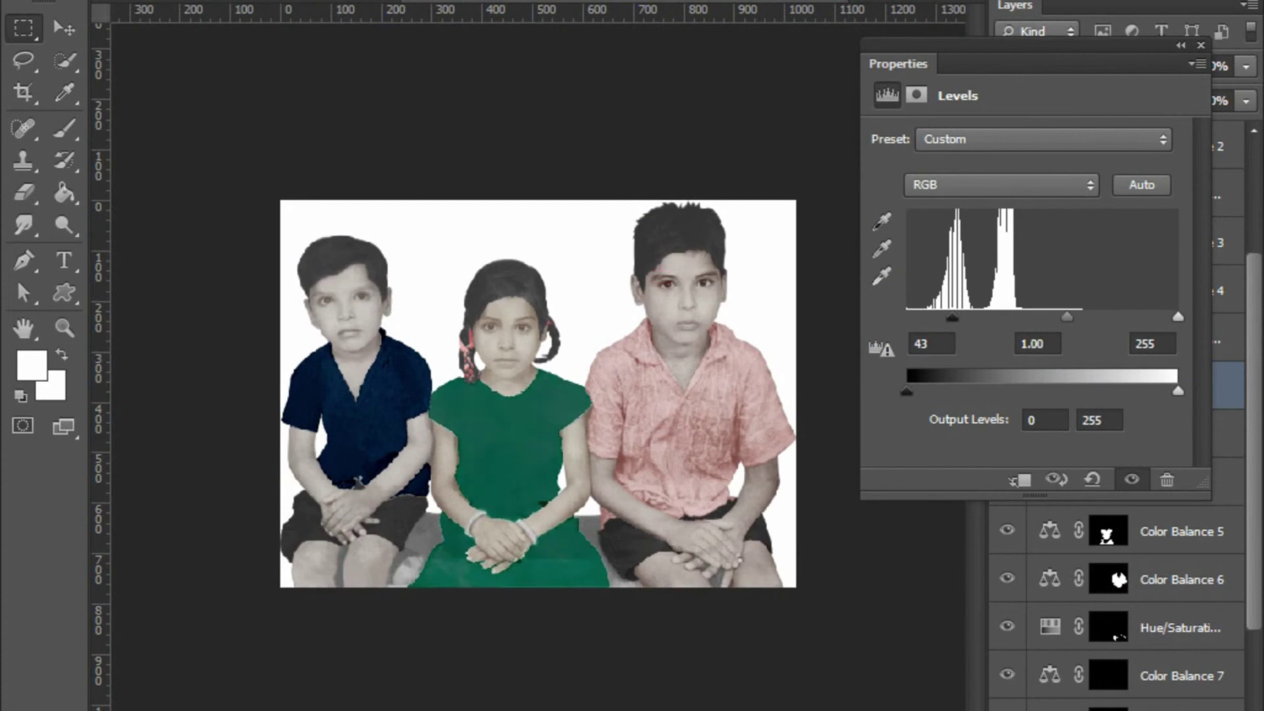
{"action": "left_click_drag", "start_coordinate": [1178, 317], "coordinate": [1132, 317]}
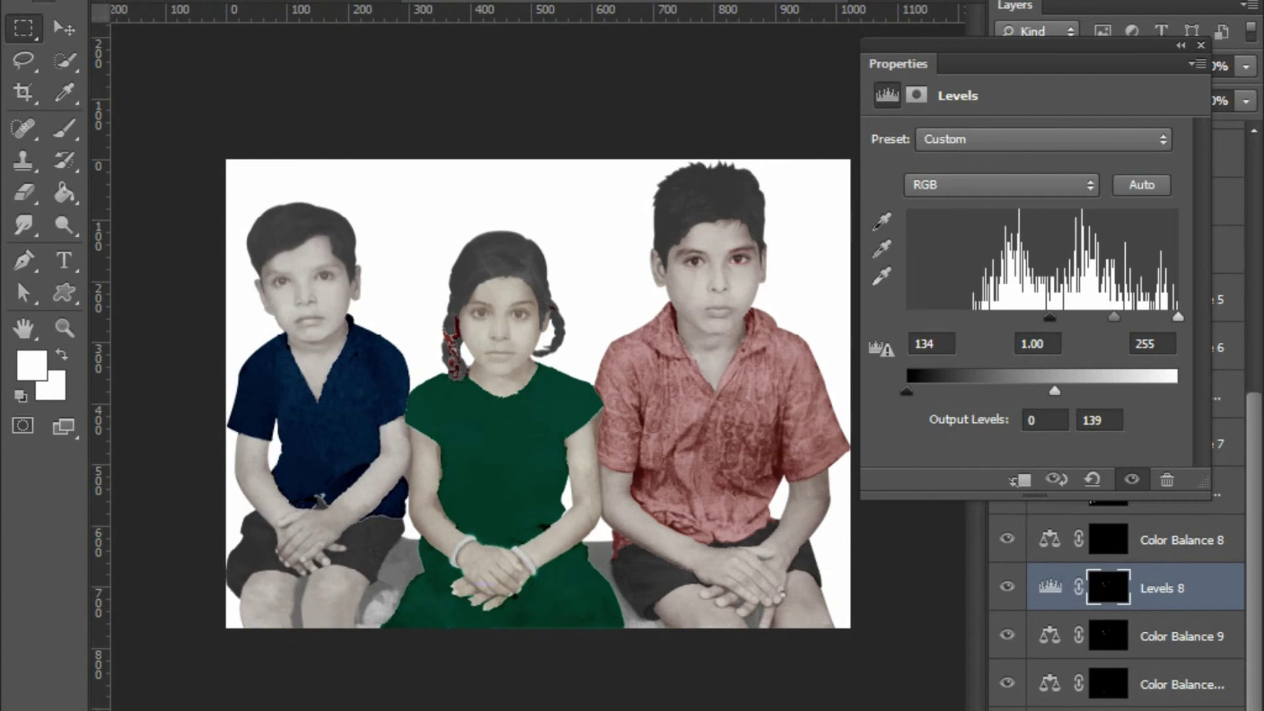
{"action": "left_click", "coordinate": [1201, 44]}
{"action": "scroll", "coordinate": [948, 187], "scroll_direction": "up", "scroll_amount": 5}
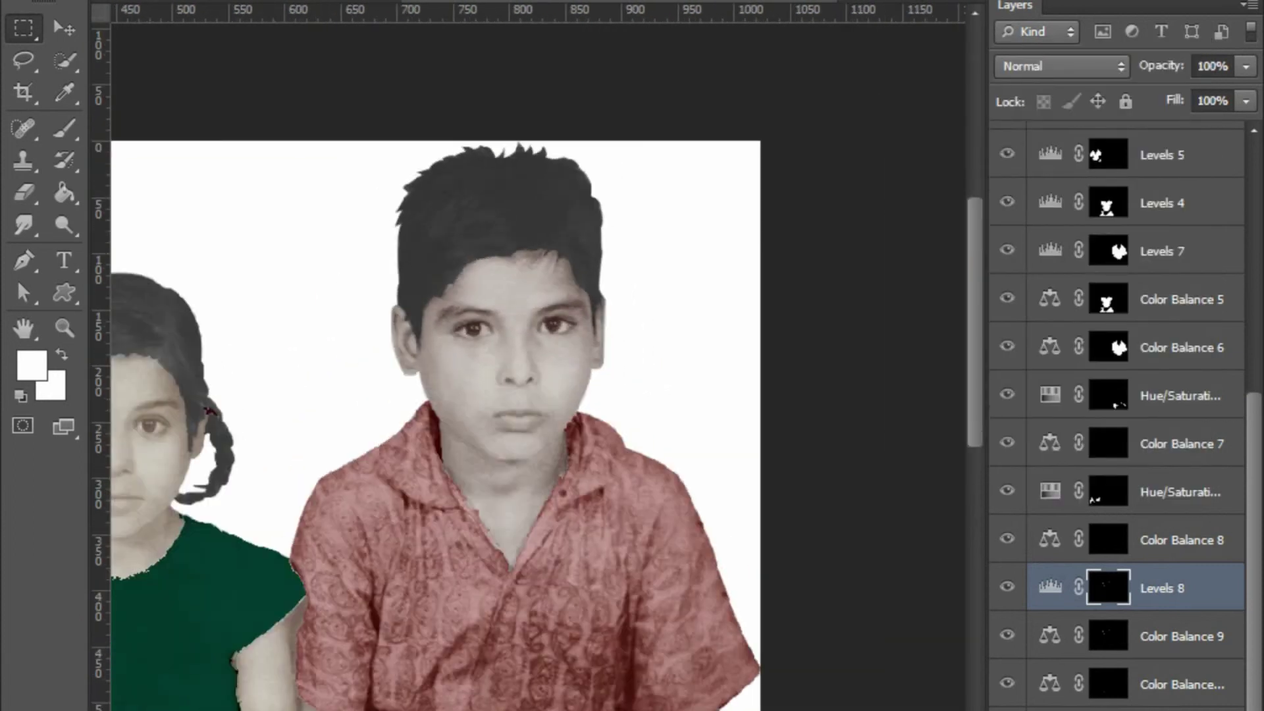
Darken the left boy's shorts with a Levels layer, black input raised to 81
{"action": "key", "text": "ctrl+0"}
{"action": "left_click", "coordinate": [1080, 283]}
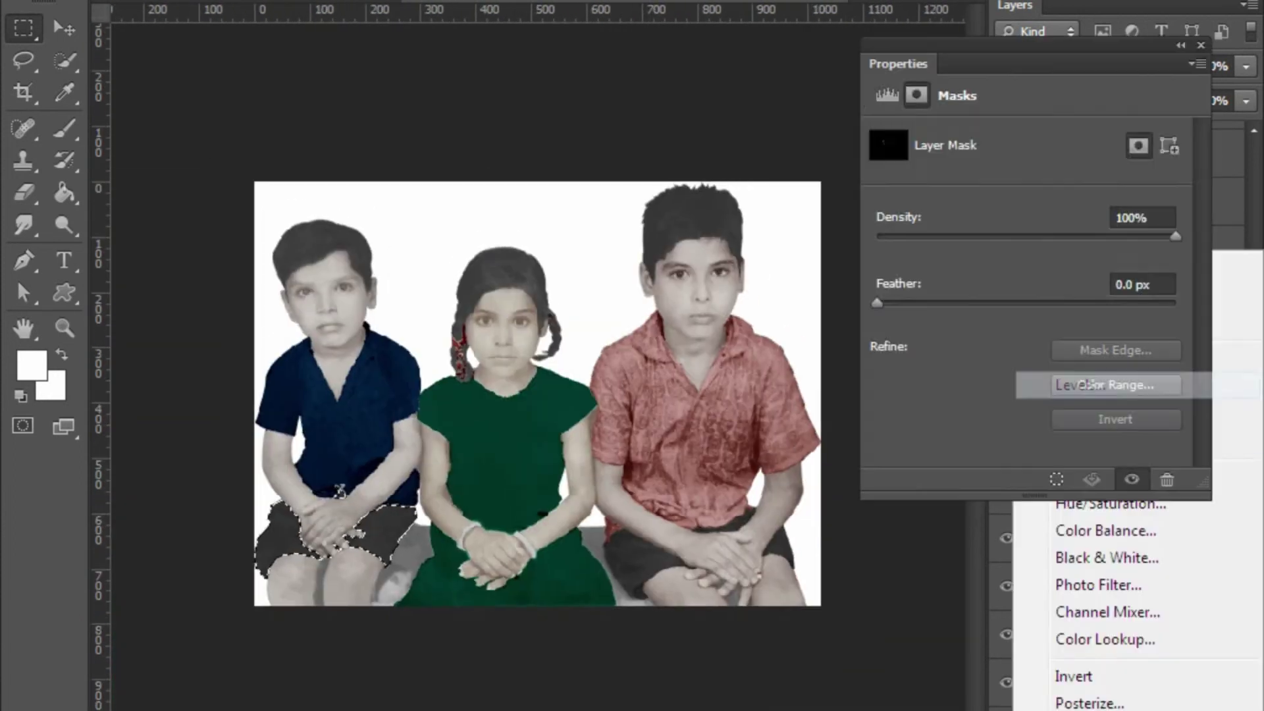
{"action": "mouse_move", "coordinate": [907, 317]}
{"action": "left_mouse_down"}
{"action": "mouse_move", "coordinate": [1060, 318]}
{"action": "mouse_move", "coordinate": [963, 317]}
{"action": "left_mouse_up"}
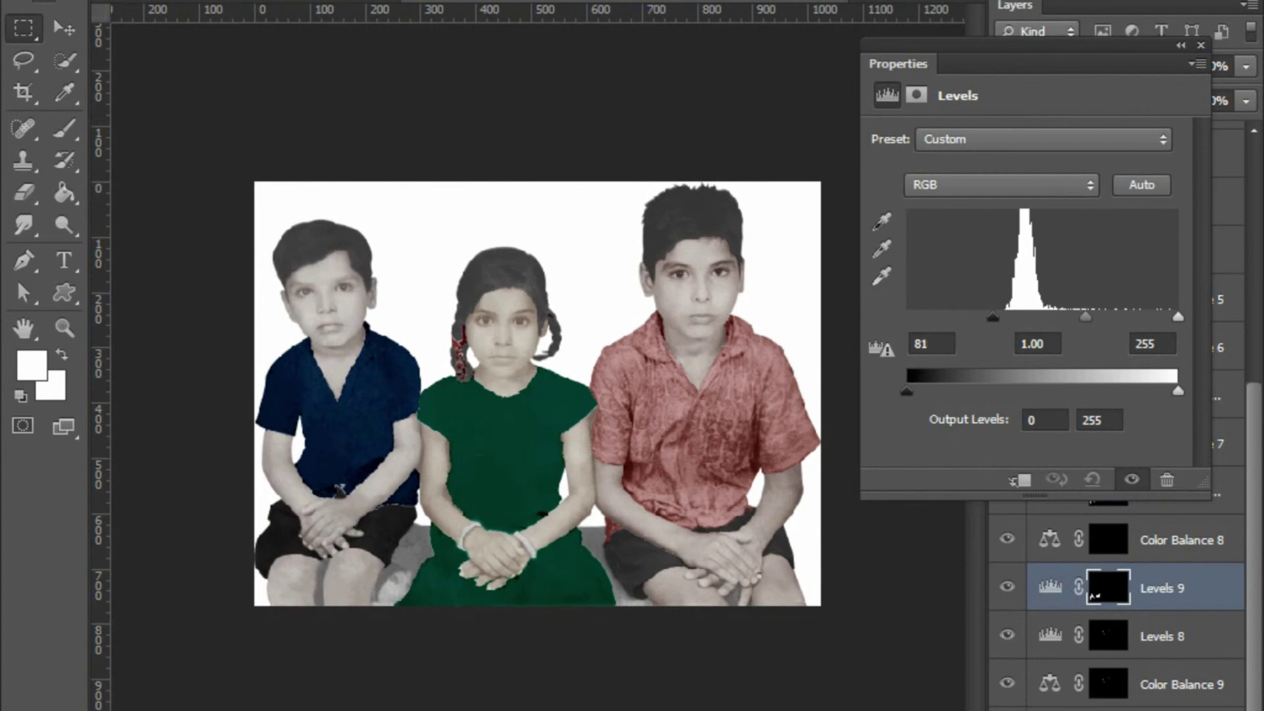
{"action": "mouse_move", "coordinate": [1085, 317]}
{"action": "left_mouse_down"}
{"action": "mouse_move", "coordinate": [1055, 317]}
{"action": "mouse_move", "coordinate": [1098, 318]}
{"action": "mouse_move", "coordinate": [1073, 317]}
{"action": "left_mouse_up"}
{"action": "mouse_move", "coordinate": [907, 391]}
{"action": "left_mouse_down"}
{"action": "mouse_move", "coordinate": [945, 391]}
{"action": "mouse_move", "coordinate": [907, 391]}
{"action": "left_mouse_up"}
Add a Hue/Saturation adjustment layer for the shorts
{"action": "scroll", "coordinate": [461, 494], "scroll_direction": "up", "scroll_amount": 5}
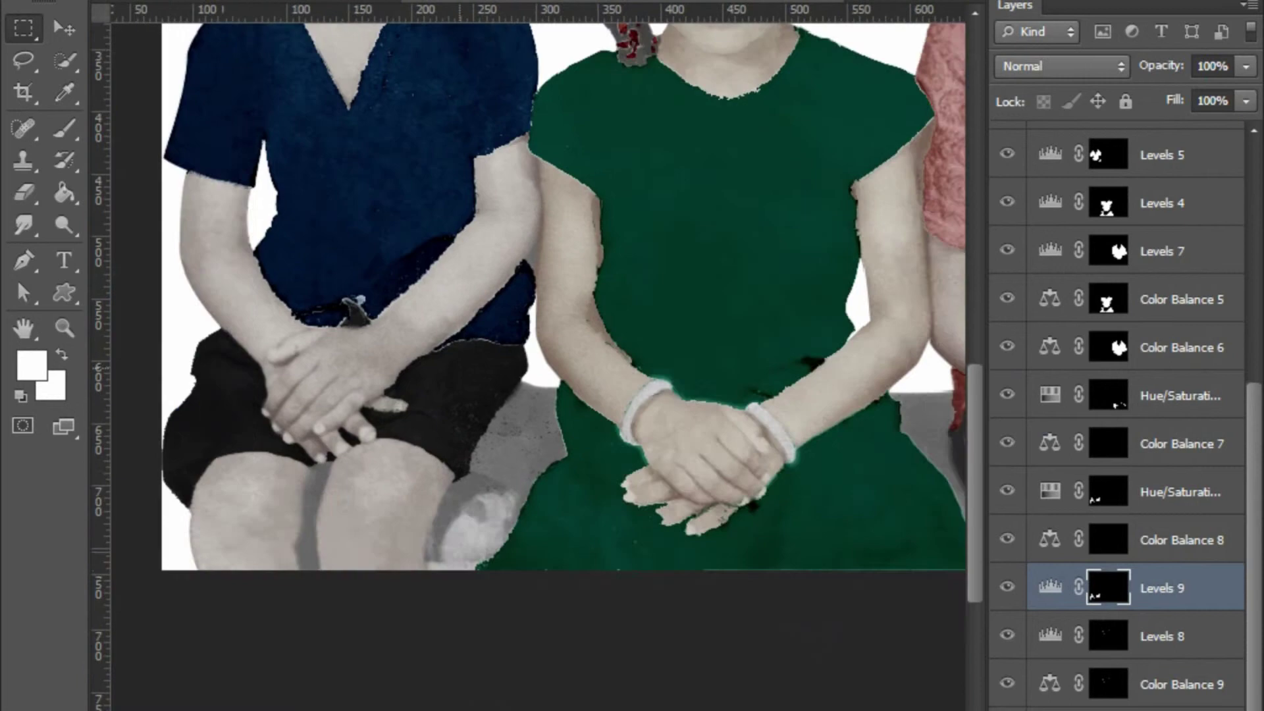
{"action": "scroll", "coordinate": [461, 494], "scroll_direction": "down", "scroll_amount": 3}
{"action": "scroll", "coordinate": [856, 395], "scroll_direction": "up", "scroll_amount": 2}
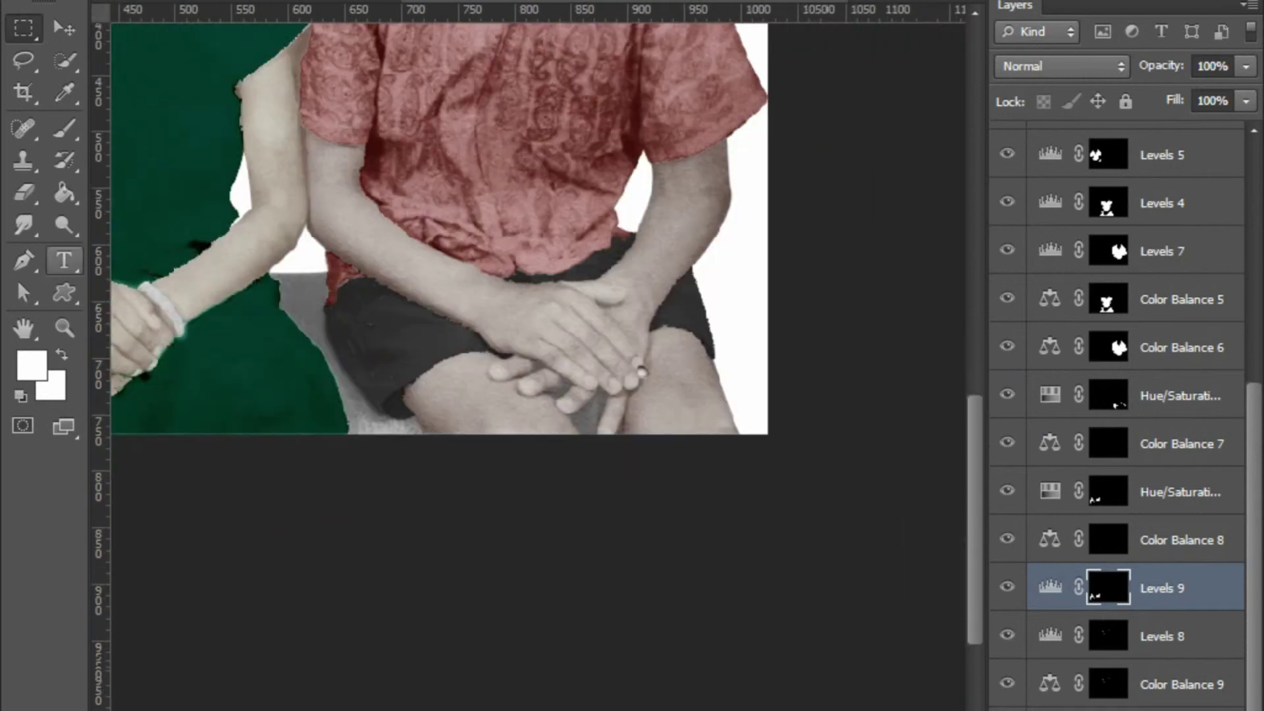
{"action": "scroll", "coordinate": [538, 329], "scroll_direction": "down", "scroll_amount": 3}
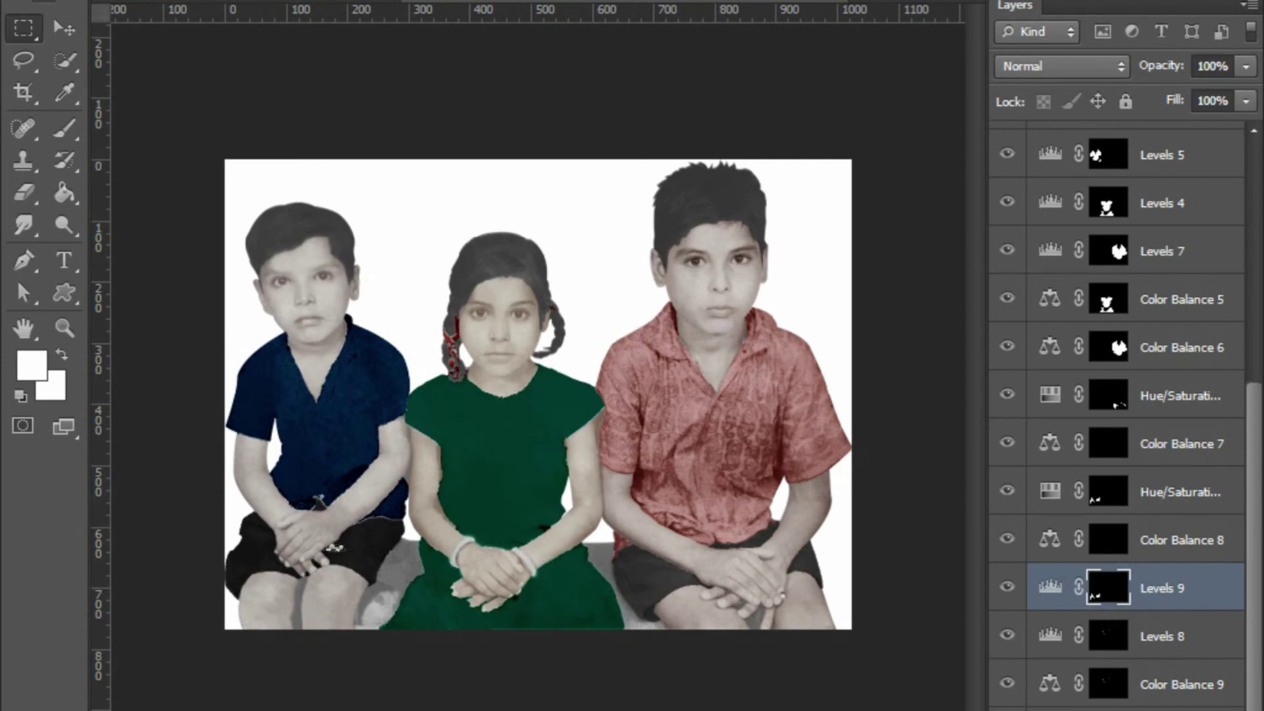
{"action": "left_click", "coordinate": [1132, 708]}
{"action": "left_click", "coordinate": [1067, 409]}
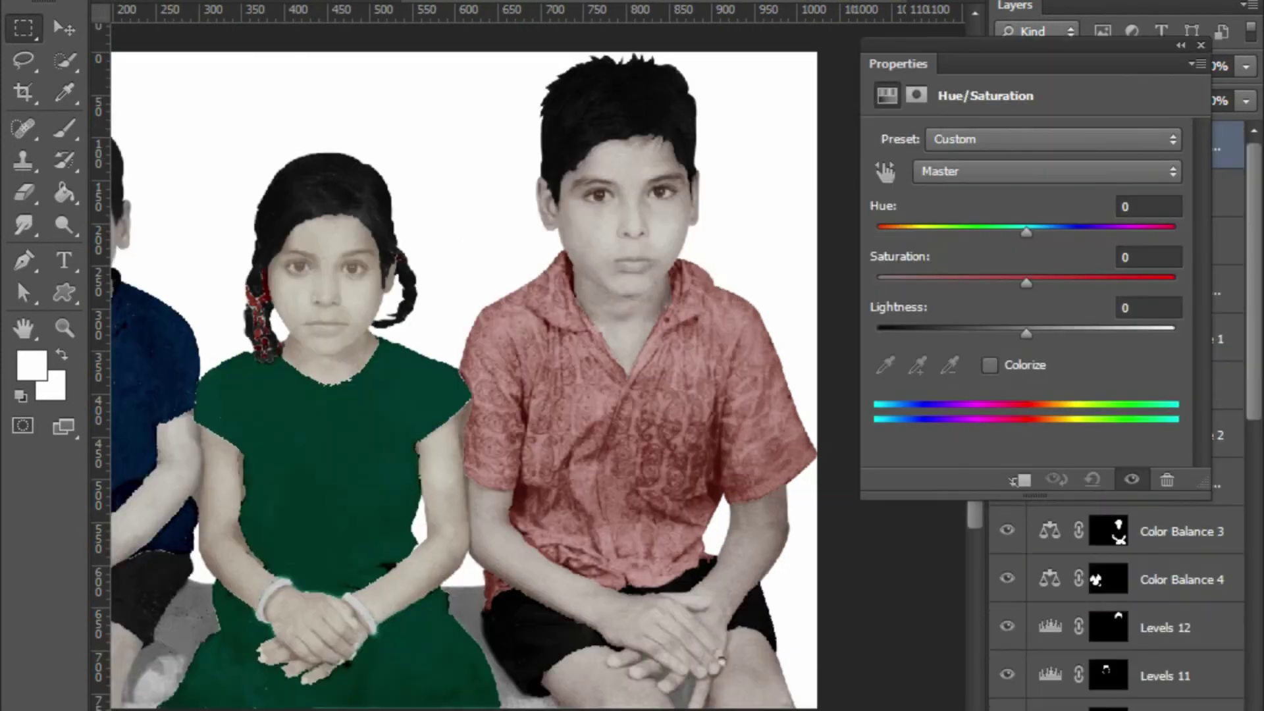
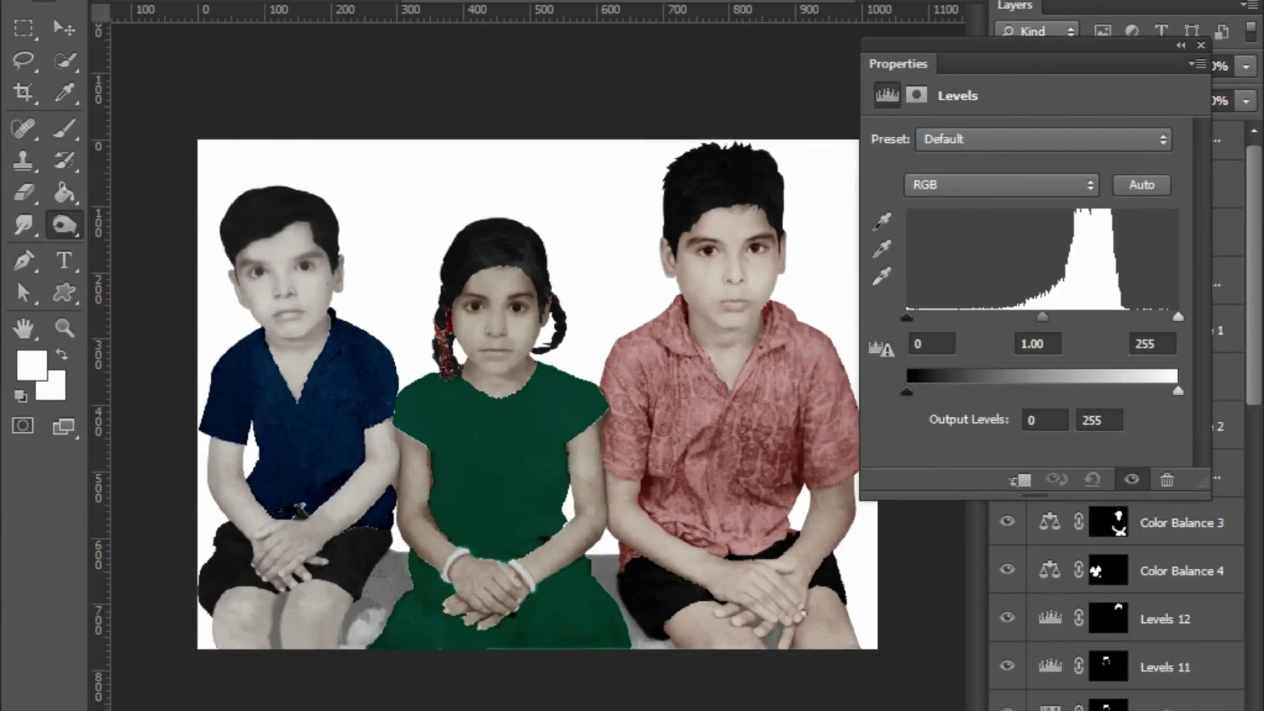
Set the Levels black input to 43, close the panel and zoom into the photo
{"action": "mouse_move", "coordinate": [907, 318]}
{"action": "left_mouse_down"}
{"action": "mouse_move", "coordinate": [1009, 318]}
{"action": "mouse_move", "coordinate": [952, 318]}
{"action": "left_mouse_up"}
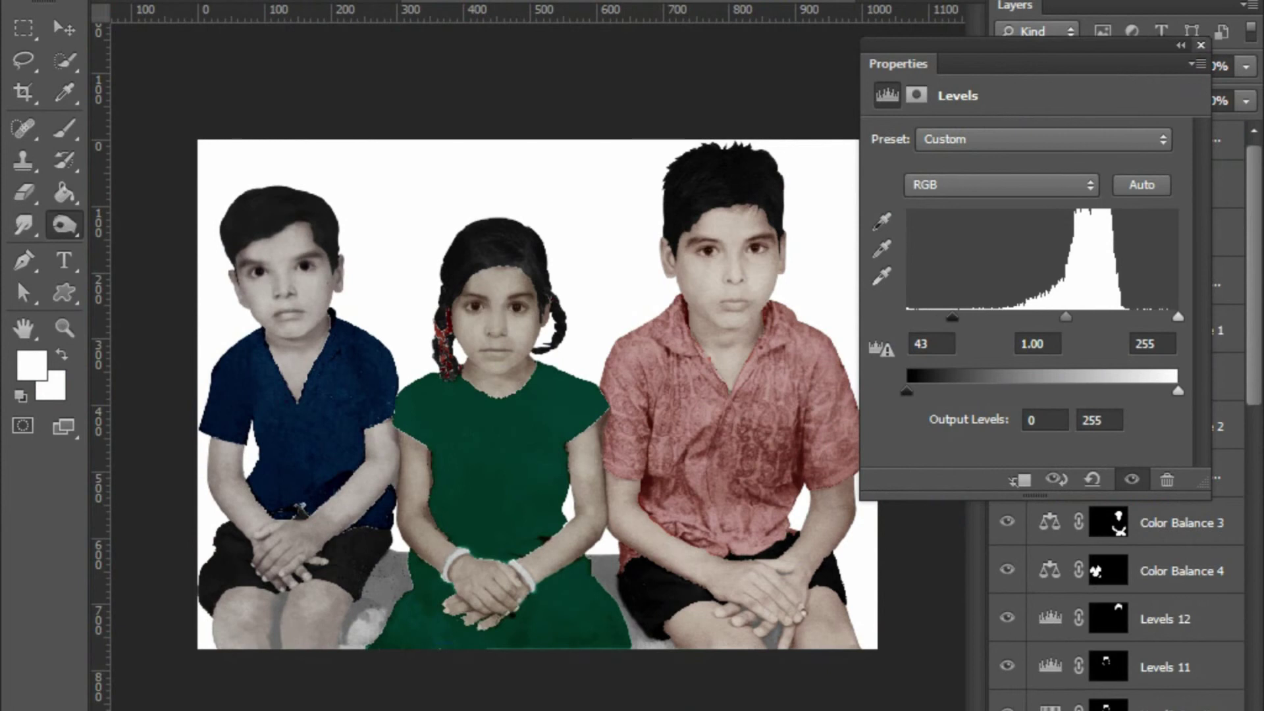
{"action": "key", "text": "ctrl+plus"}
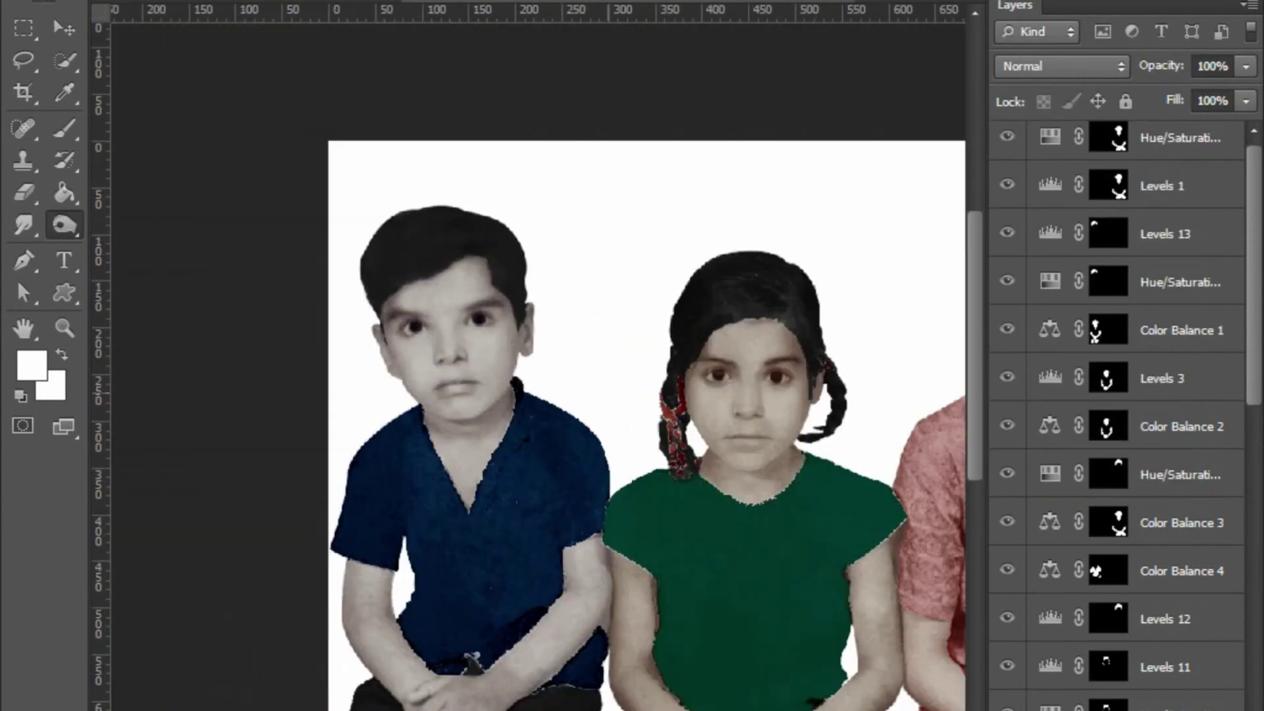
Zoom in on the boy and burn his shirt collar slightly darker
{"action": "key", "text": "ctrl+0"}
{"action": "key", "text": "ctrl+plus"}
{"action": "key", "text": "ctrl+plus"}
{"action": "key", "text": "ctrl+plus"}
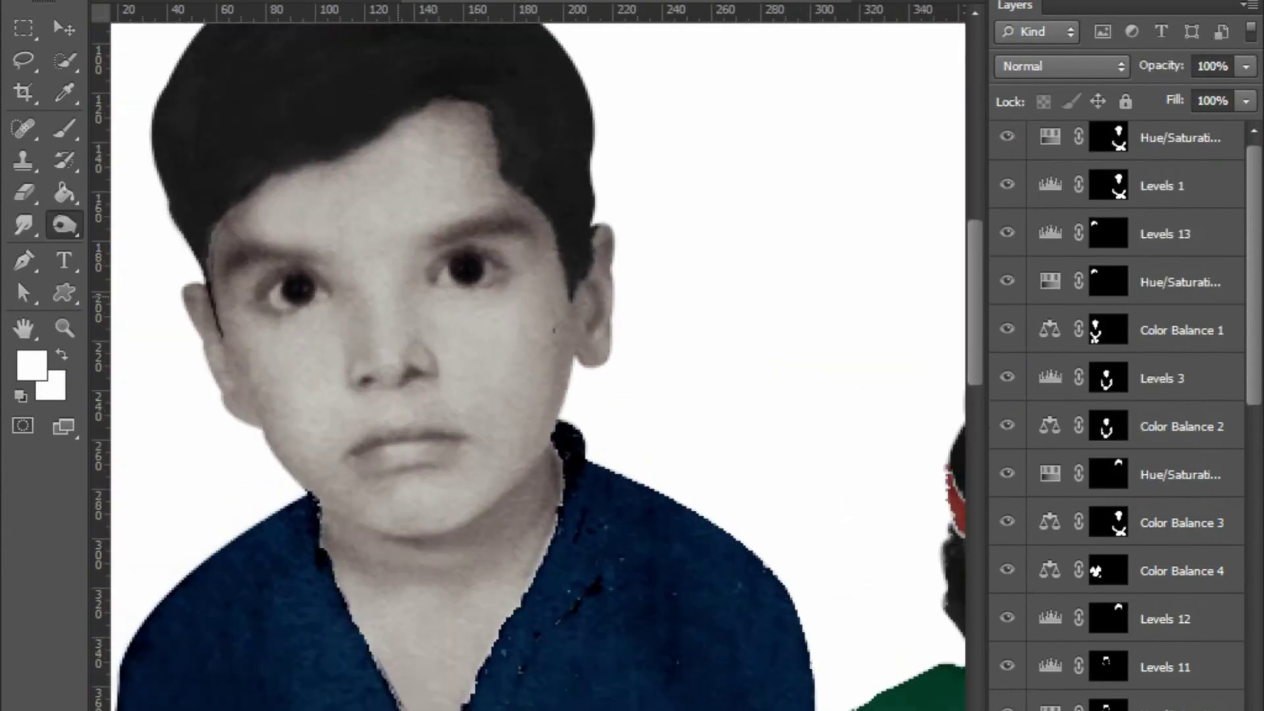
{"action": "scroll", "coordinate": [527, 356], "scroll_direction": "up", "scroll_amount": 3}
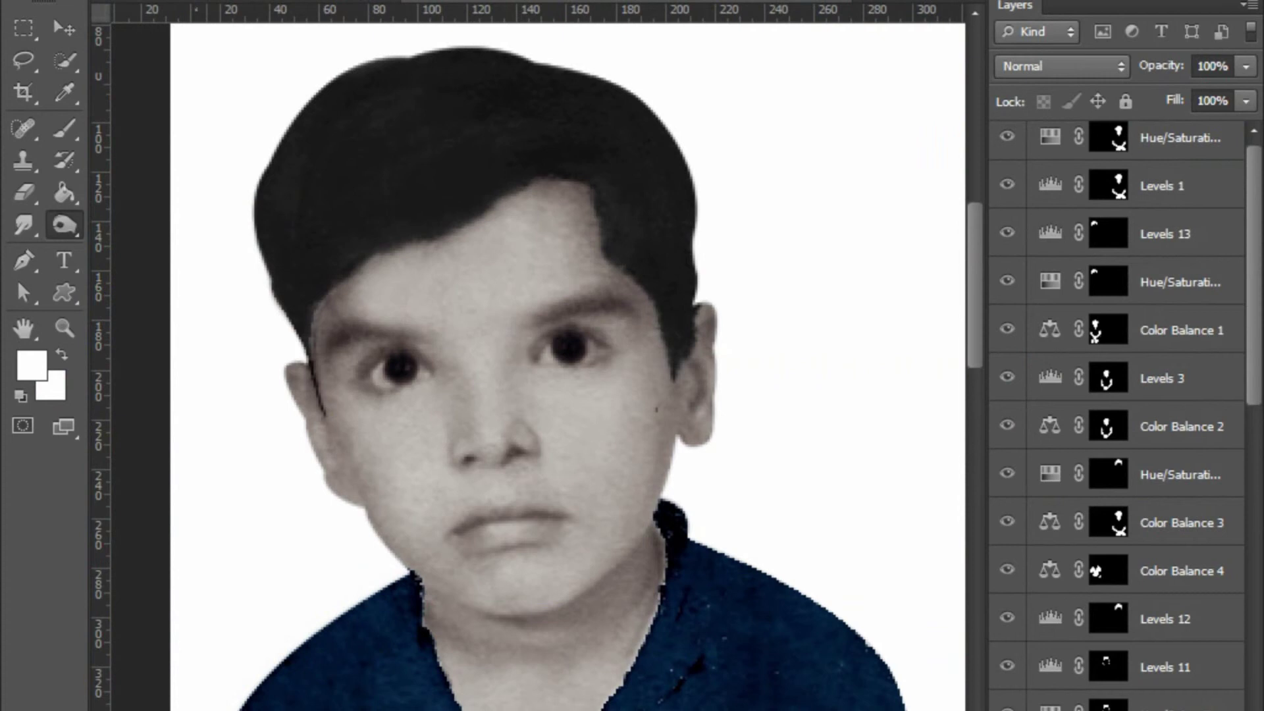
{"action": "key", "text": "i"}
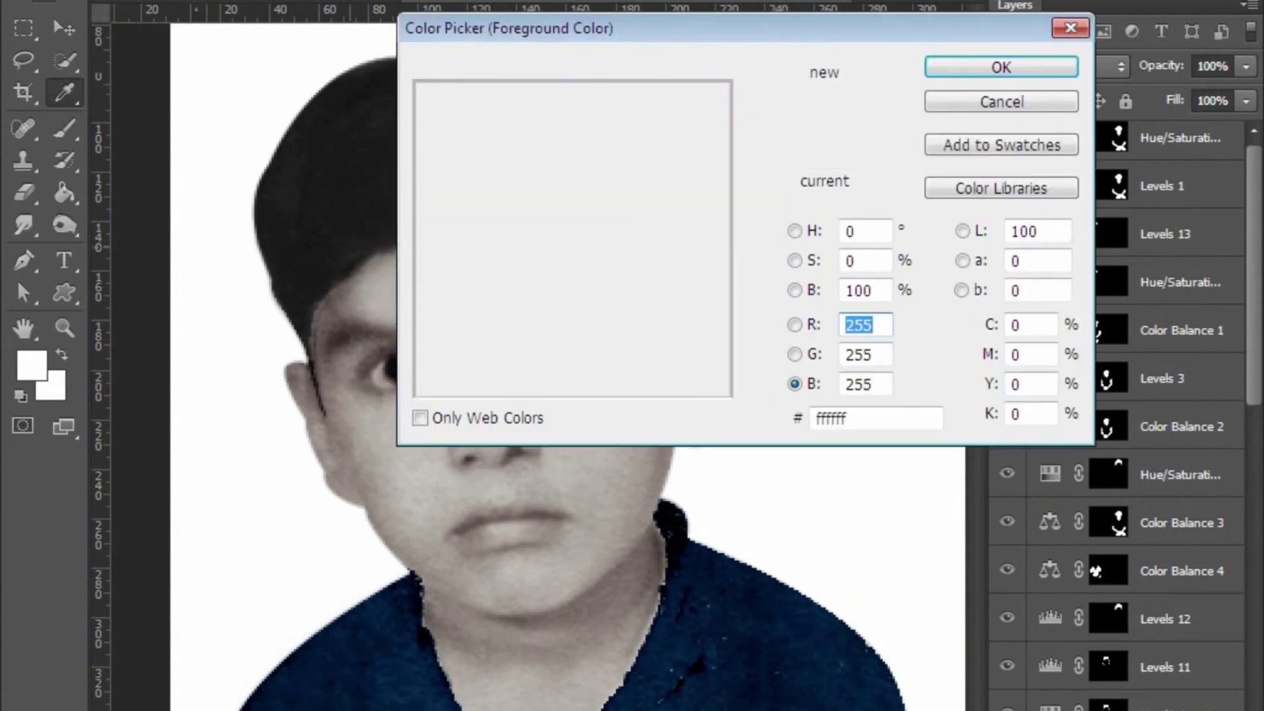
{"action": "left_click", "coordinate": [31, 365]}
{"action": "key", "text": "Return"}
{"action": "key", "text": "r"}
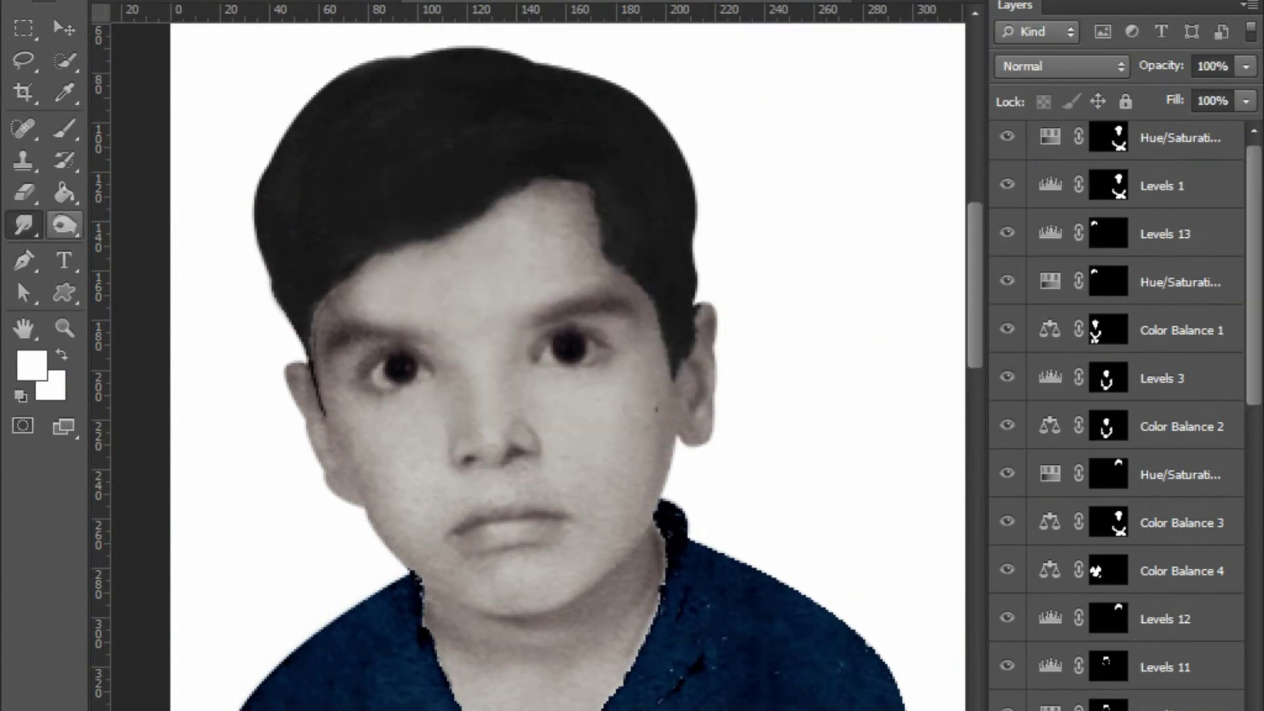
{"action": "key", "text": "o"}
{"action": "scroll", "coordinate": [322, 351], "scroll_direction": "up", "scroll_amount": 3}
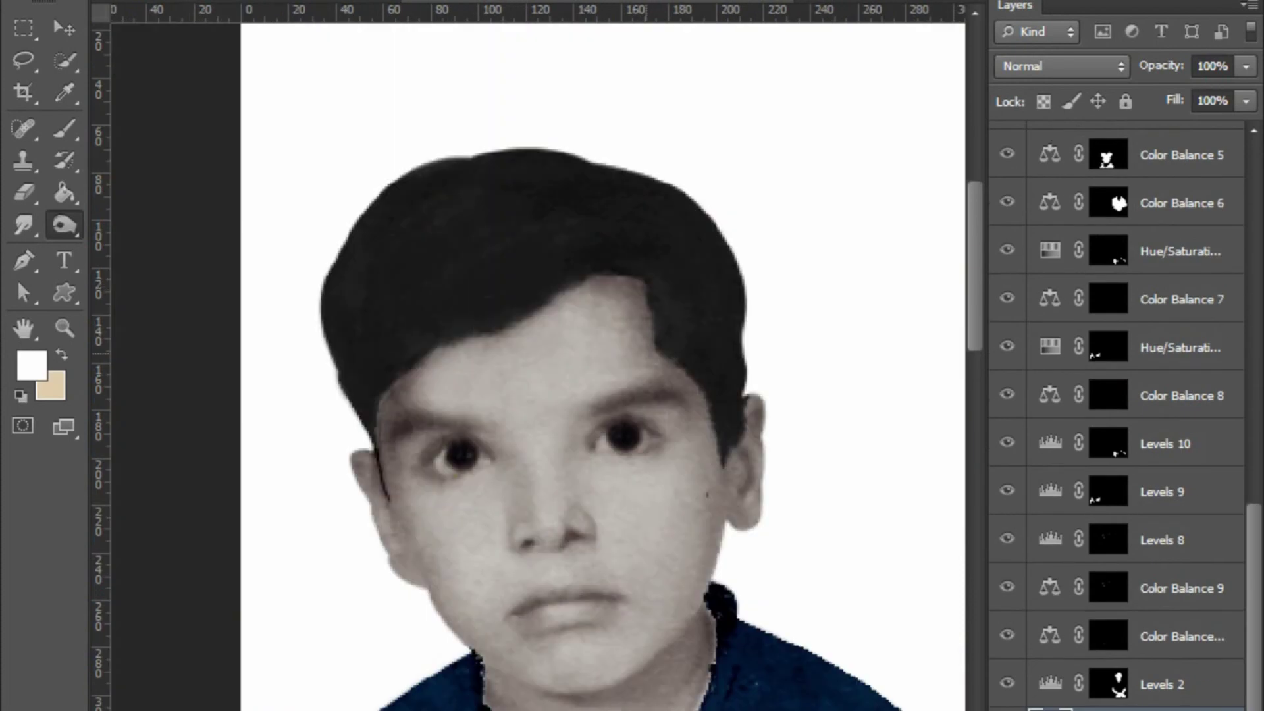
{"action": "key", "text": "ctrl+plus"}
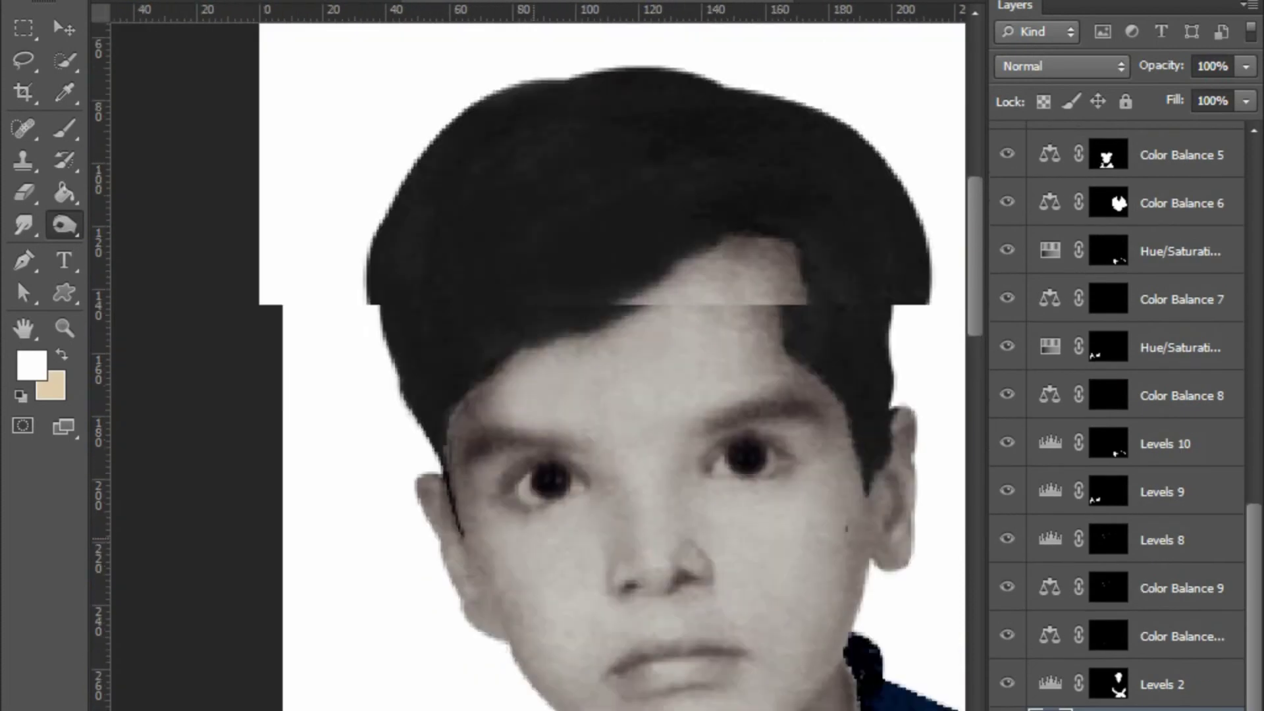
{"action": "key", "text": "ctrl+minus"}
{"action": "key", "text": "ctrl+minus"}
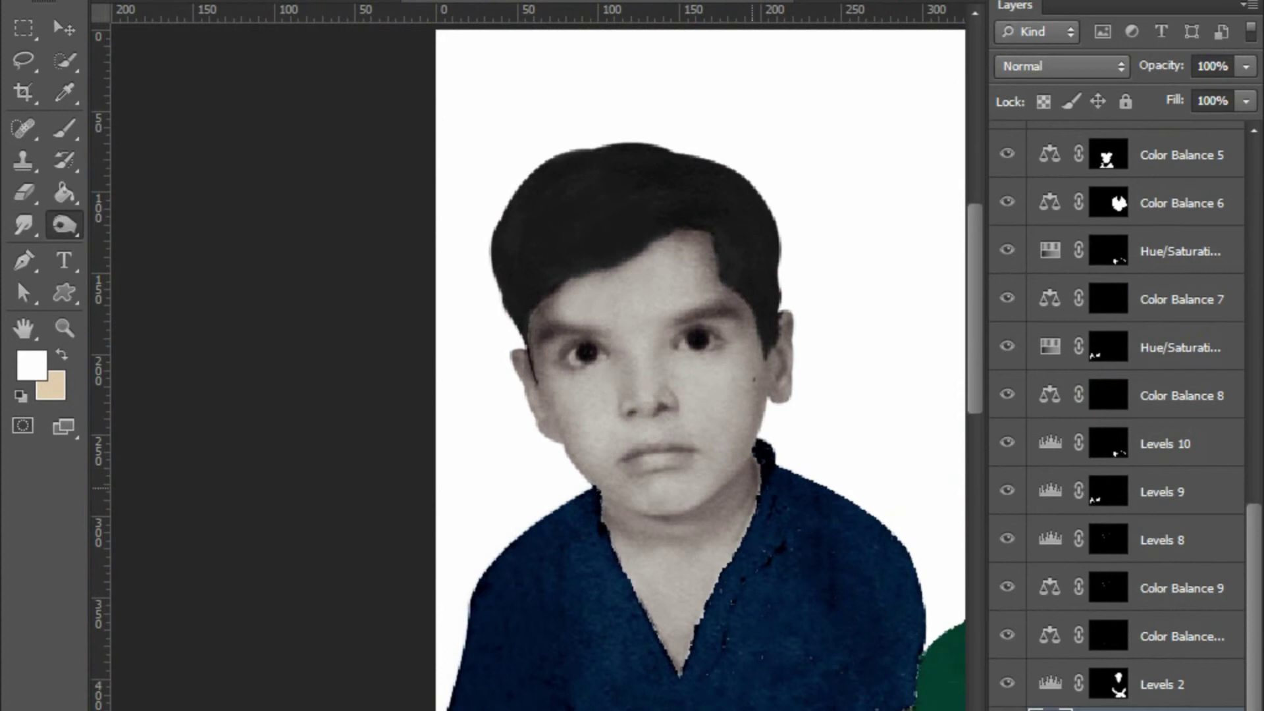
{"action": "left_click_drag", "start_coordinate": [752, 488], "coordinate": [758, 492]}
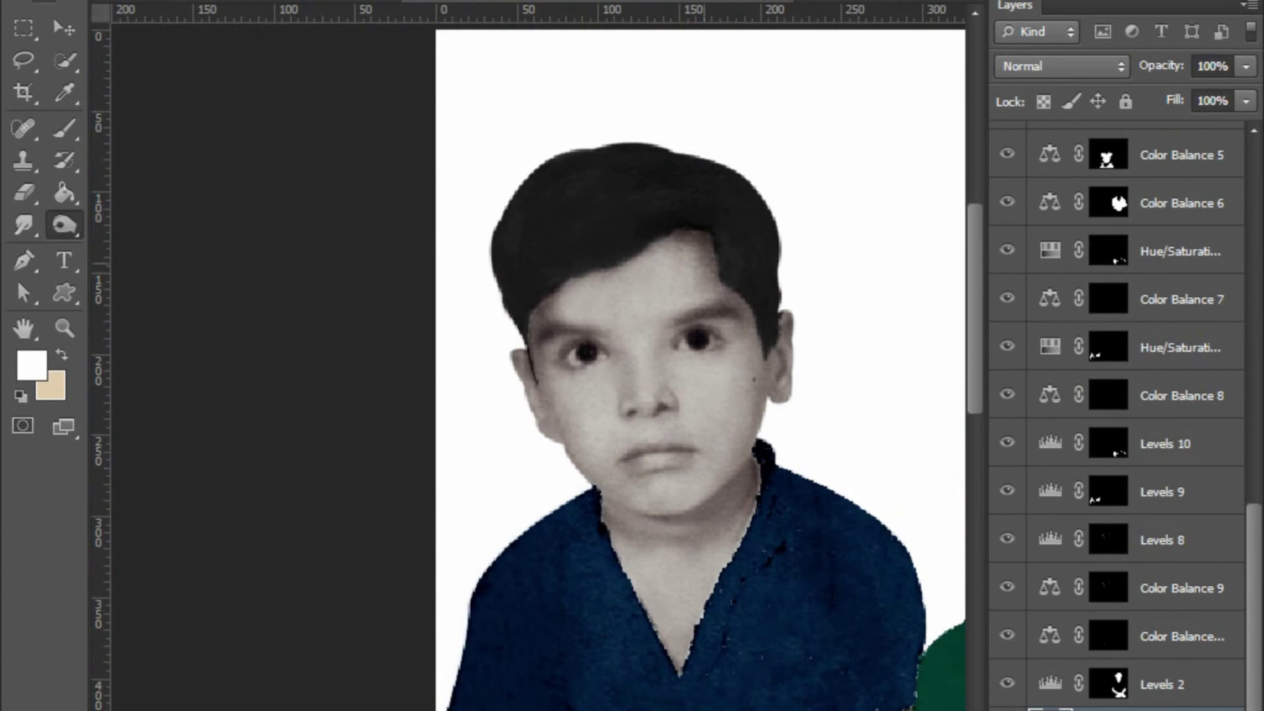
Zoom in and out repeatedly to inspect the boy's navy shirt
{"action": "key", "text": "ctrl+minus"}
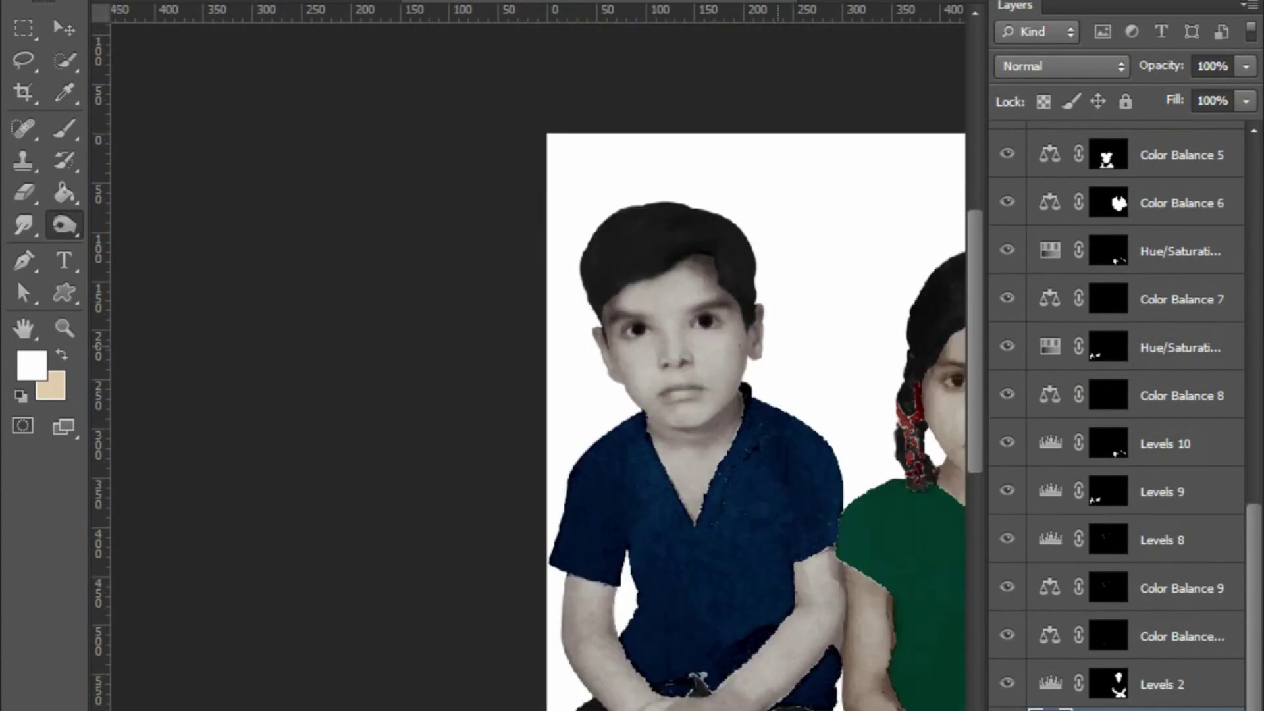
{"action": "key", "text": "ctrl+plus"}
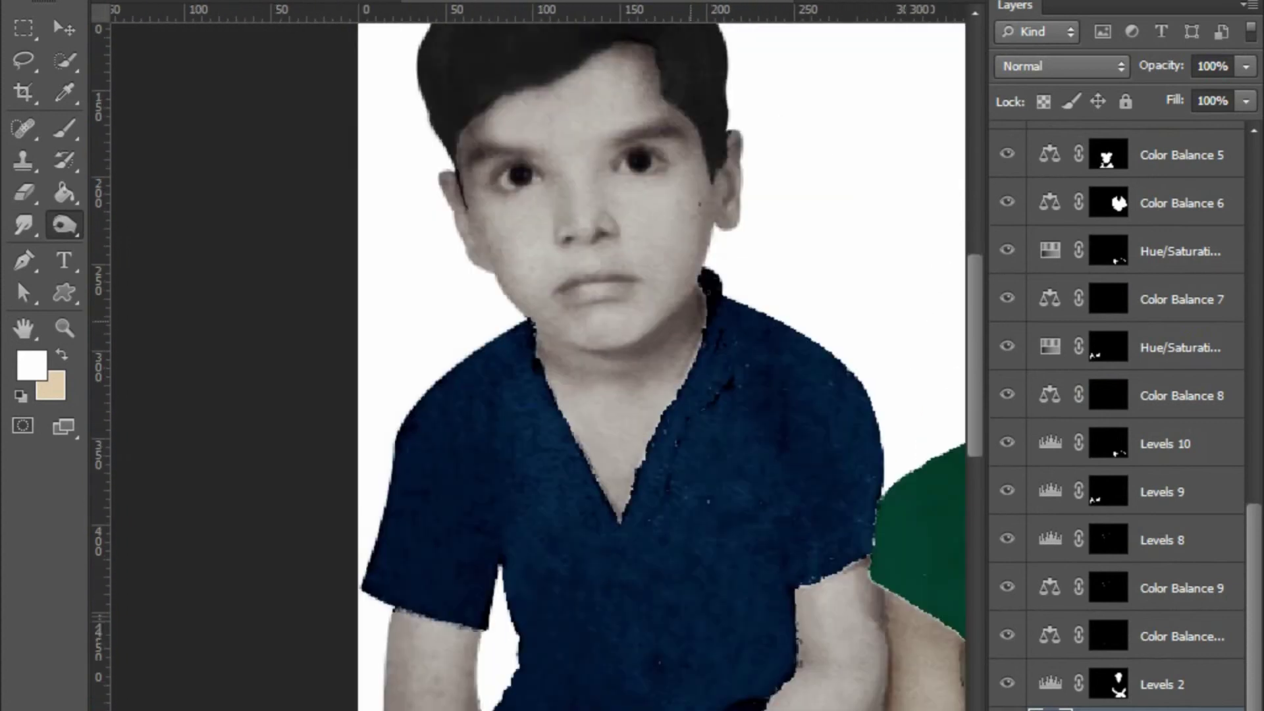
{"action": "key", "text": "ctrl+minus"}
{"action": "key", "text": "ctrl+plus"}
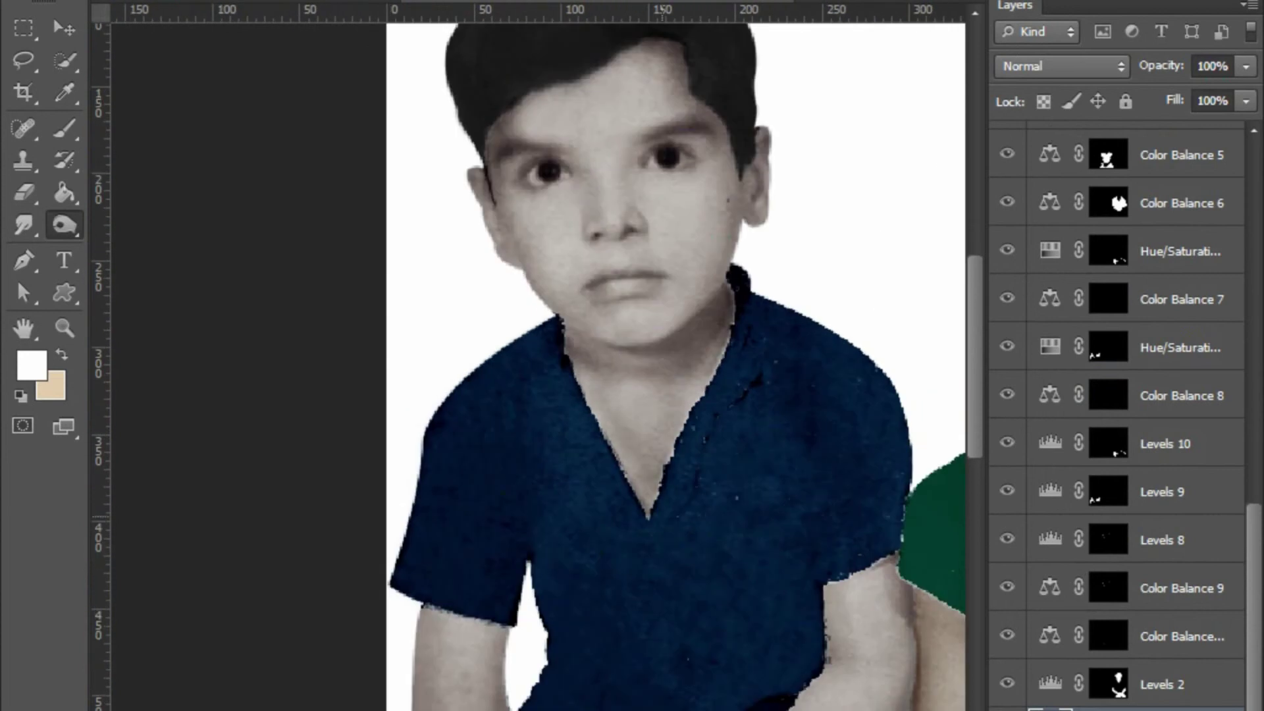
{"action": "key", "text": "ctrl+minus"}
{"action": "key", "text": "ctrl+plus"}
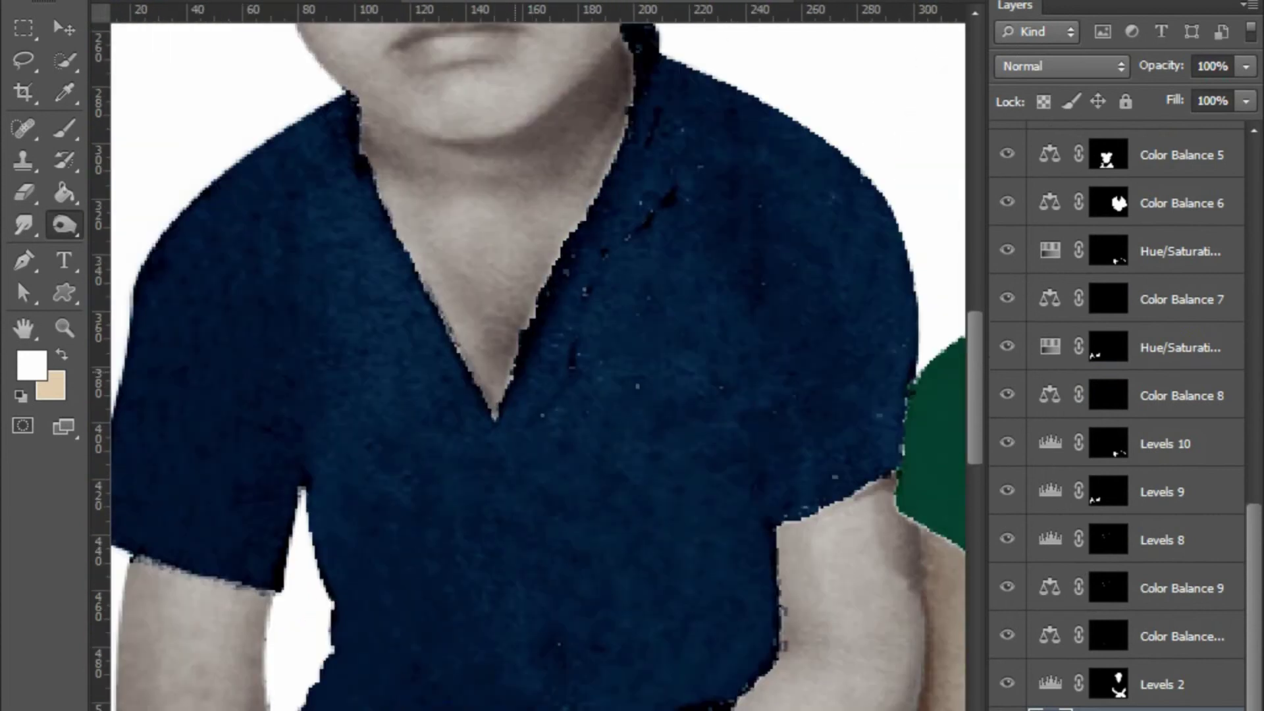
{"action": "key", "text": "ctrl+minus"}
{"action": "key", "text": "ctrl+plus"}
{"action": "key", "text": "ctrl+minus"}
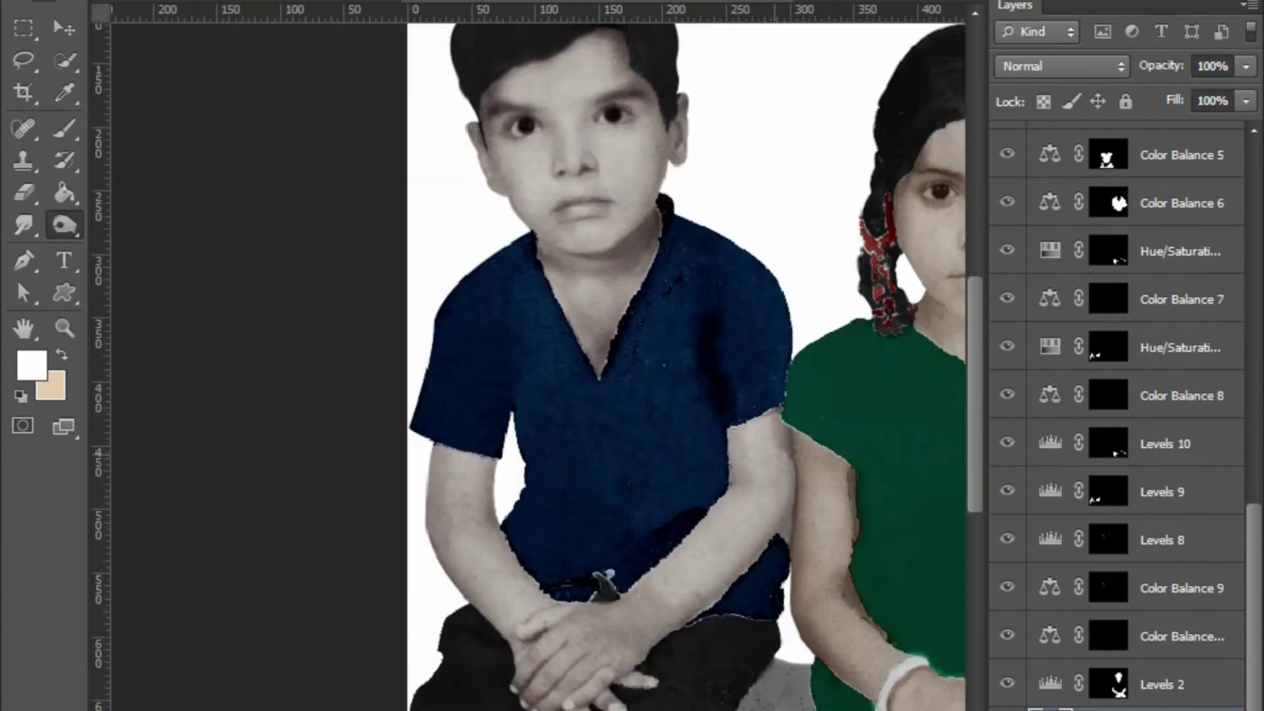
{"action": "key", "text": "ctrl+plus"}
{"action": "key", "text": "ctrl+minus"}
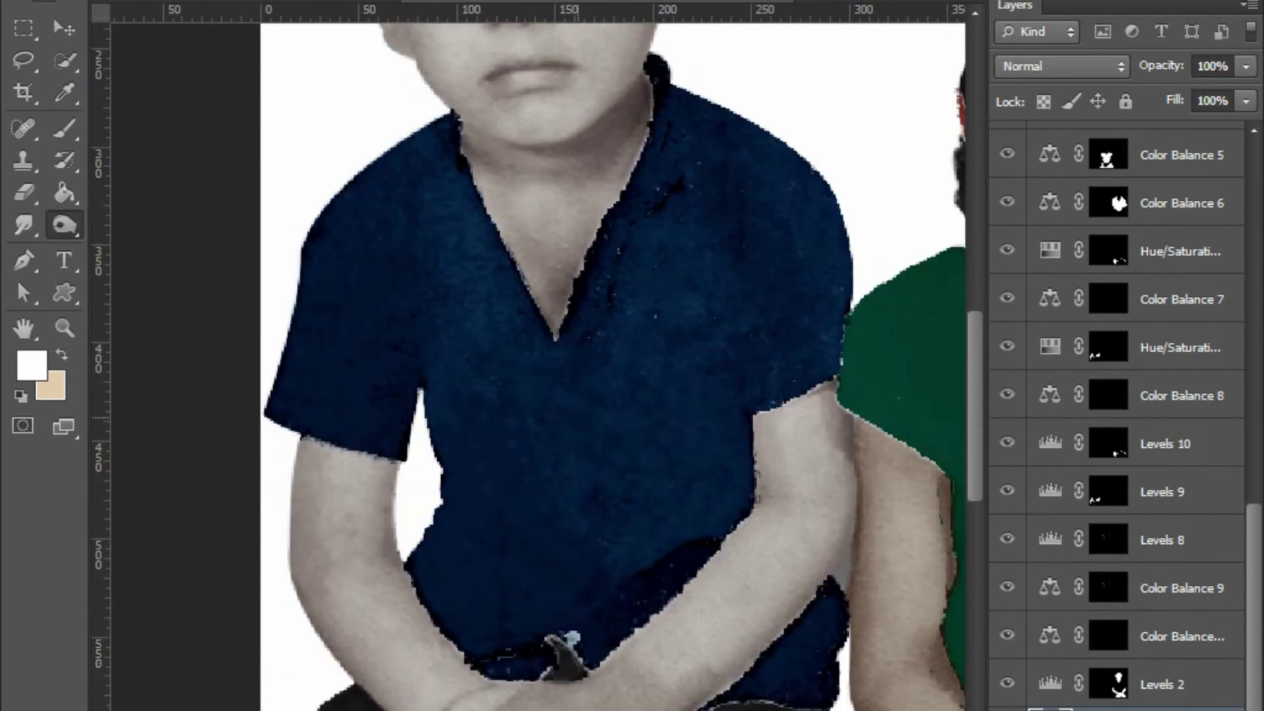
{"action": "key", "text": "ctrl+minus"}
{"action": "key", "text": "ctrl+plus"}
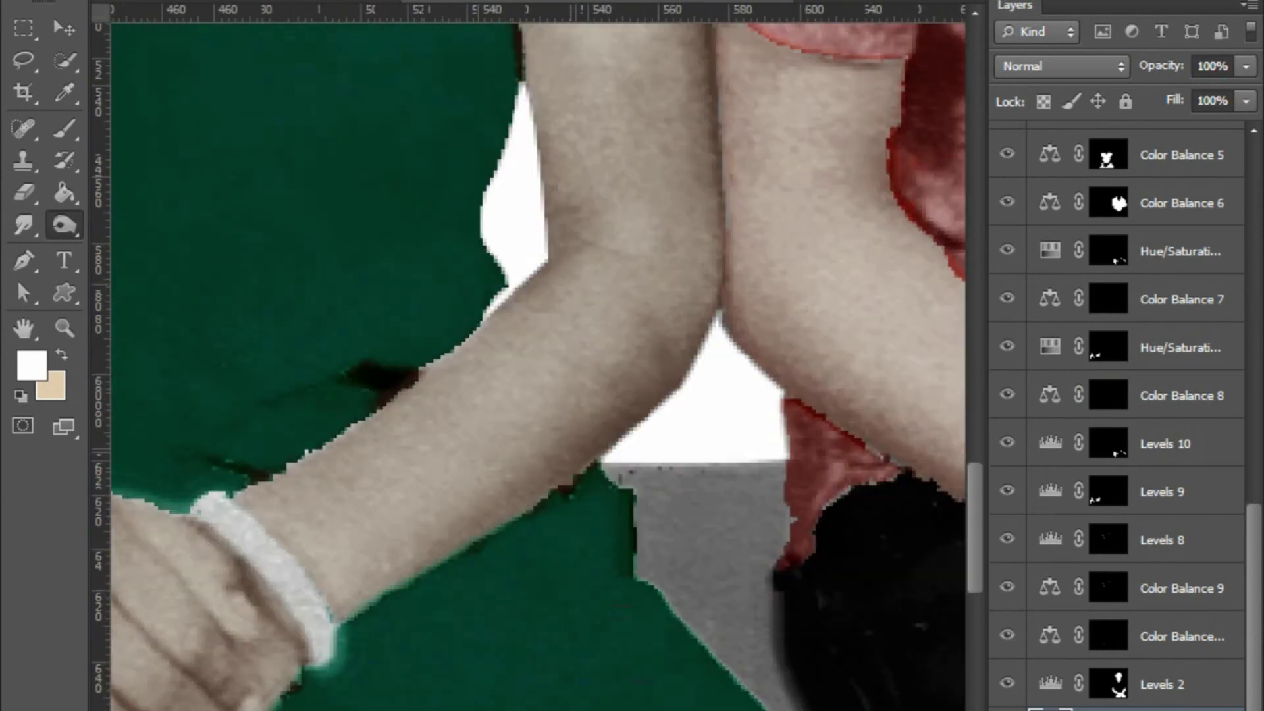
{"action": "key", "text": "ctrl+minus"}
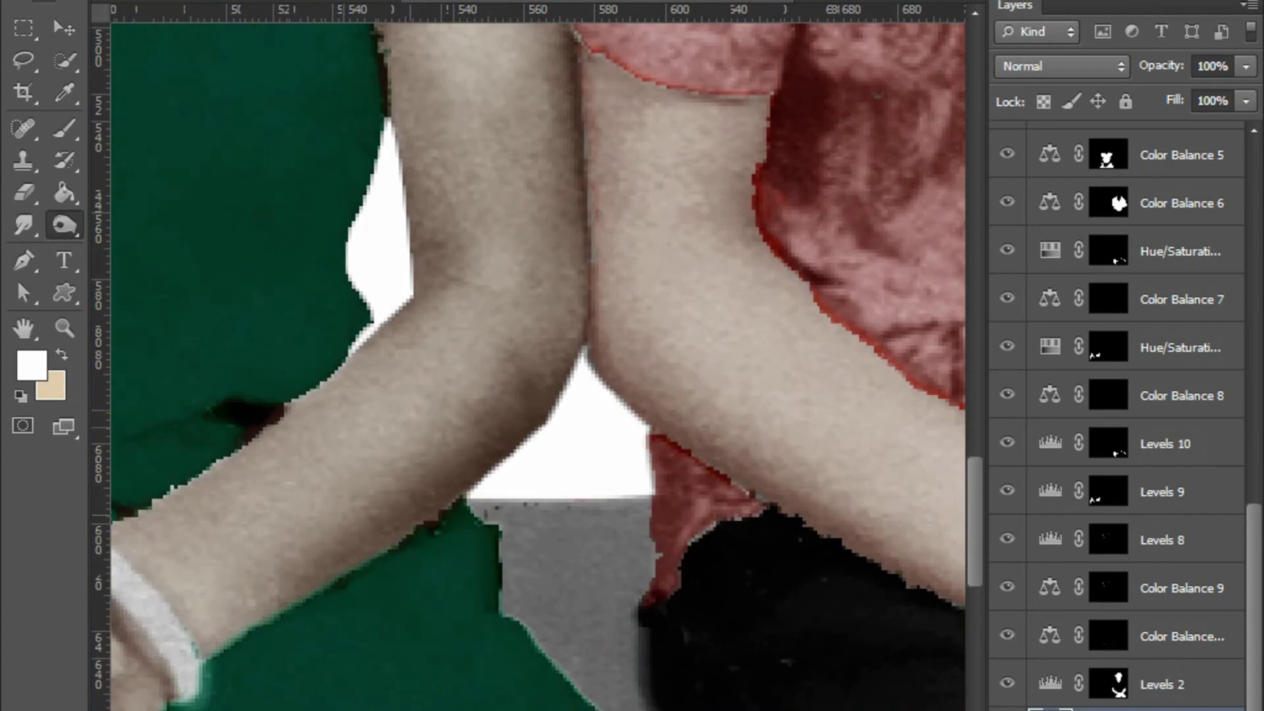
{"action": "key", "text": "ctrl+plus"}
{"action": "key", "text": "ctrl+minus"}
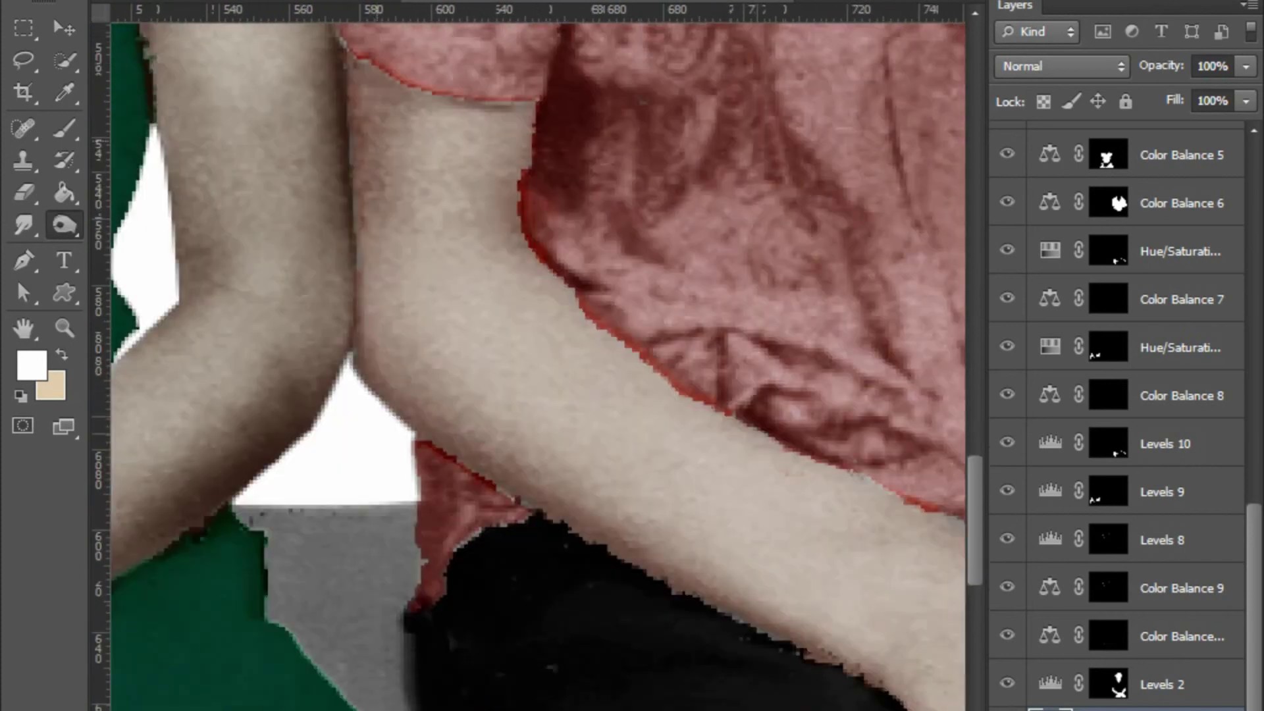
{"action": "key", "text": "ctrl+plus"}
{"action": "scroll", "coordinate": [538, 356], "scroll_direction": "down", "scroll_amount": 5}
{"action": "scroll", "coordinate": [537, 356], "scroll_direction": "right", "scroll_amount": 3}
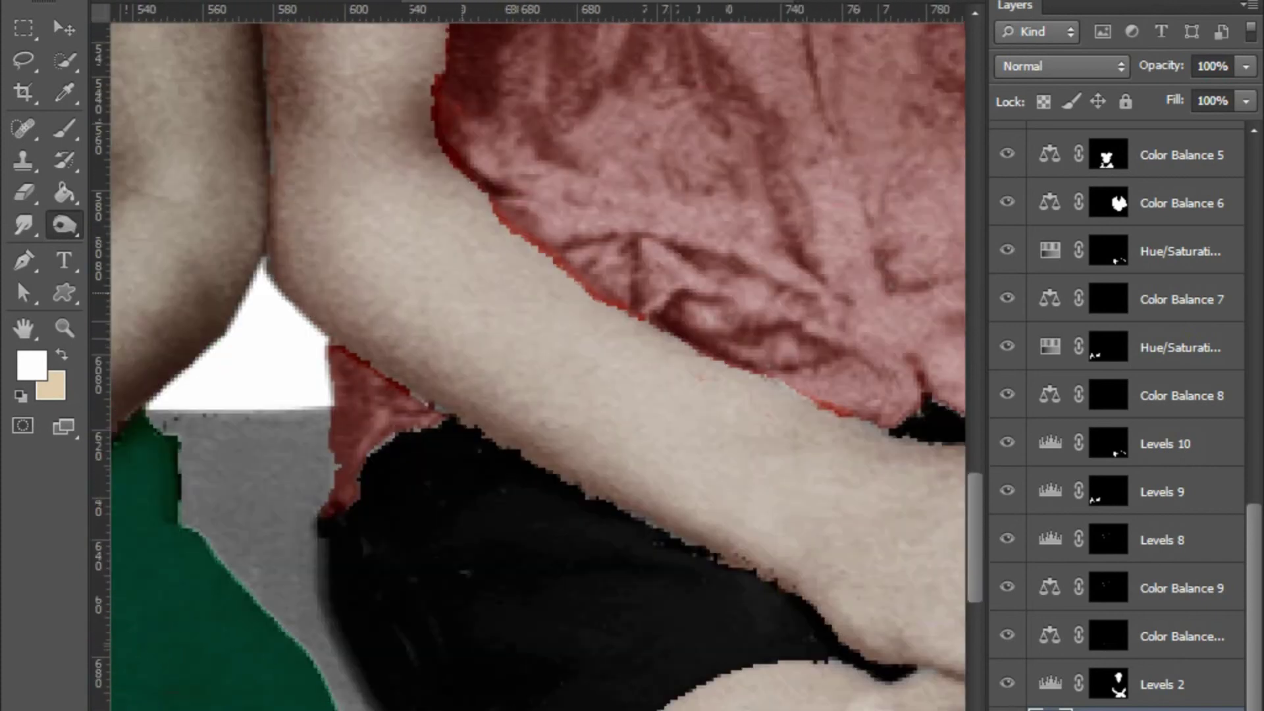
{"action": "scroll", "coordinate": [537, 355], "scroll_direction": "down", "scroll_amount": 3}
{"action": "scroll", "coordinate": [537, 355], "scroll_direction": "right", "scroll_amount": 3}
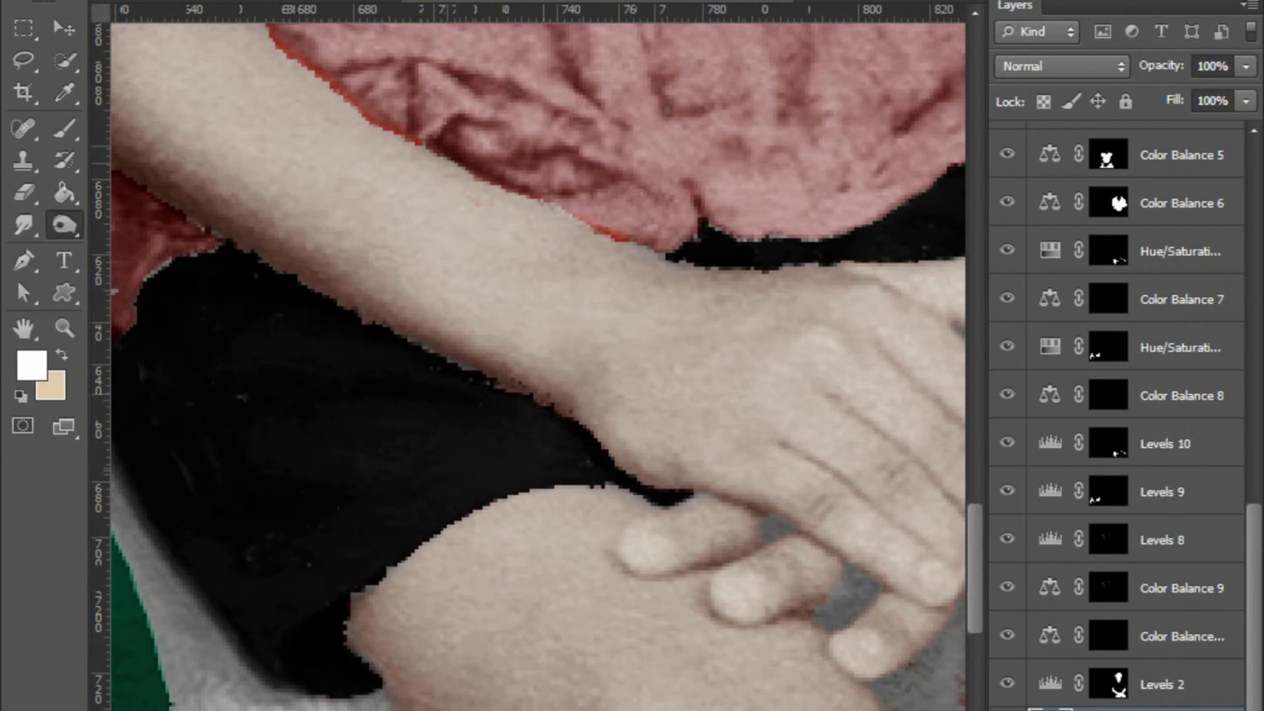
{"action": "scroll", "coordinate": [538, 355], "scroll_direction": "up", "scroll_amount": 3}
{"action": "scroll", "coordinate": [537, 355], "scroll_direction": "right", "scroll_amount": 3}
{"action": "scroll", "coordinate": [538, 355], "scroll_direction": "down", "scroll_amount": 3}
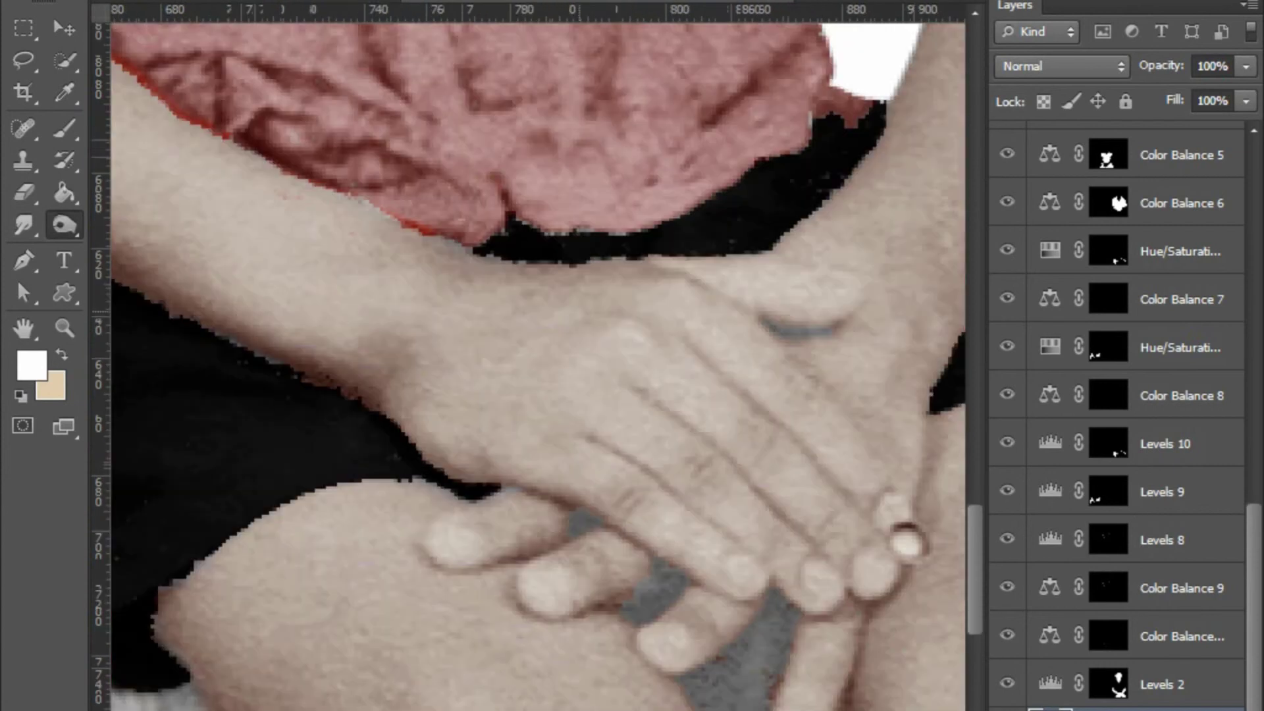
{"action": "scroll", "coordinate": [677, 465], "scroll_direction": "down", "scroll_amount": 2}
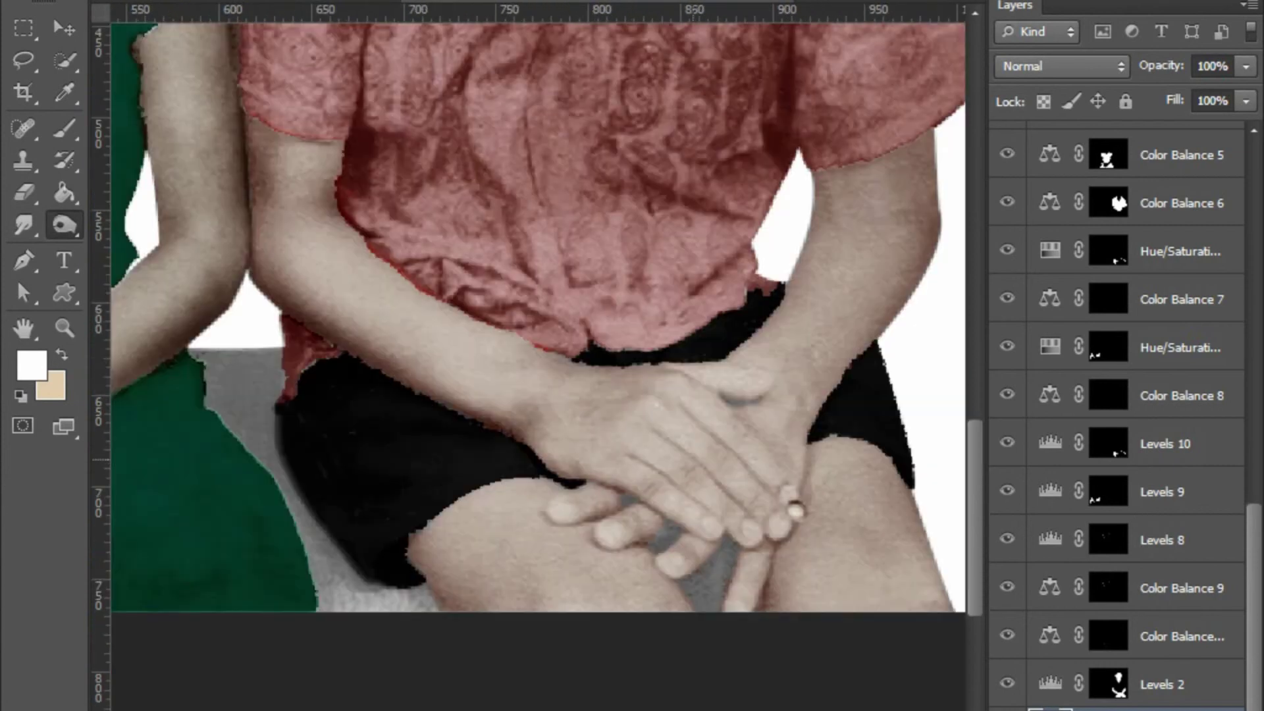
{"action": "scroll", "coordinate": [537, 356], "scroll_direction": "down", "scroll_amount": 3}
{"action": "scroll", "coordinate": [537, 356], "scroll_direction": "right", "scroll_amount": 3}
{"action": "scroll", "coordinate": [452, 343], "scroll_direction": "up", "scroll_amount": 2}
{"action": "scroll", "coordinate": [538, 356], "scroll_direction": "up", "scroll_amount": 3}
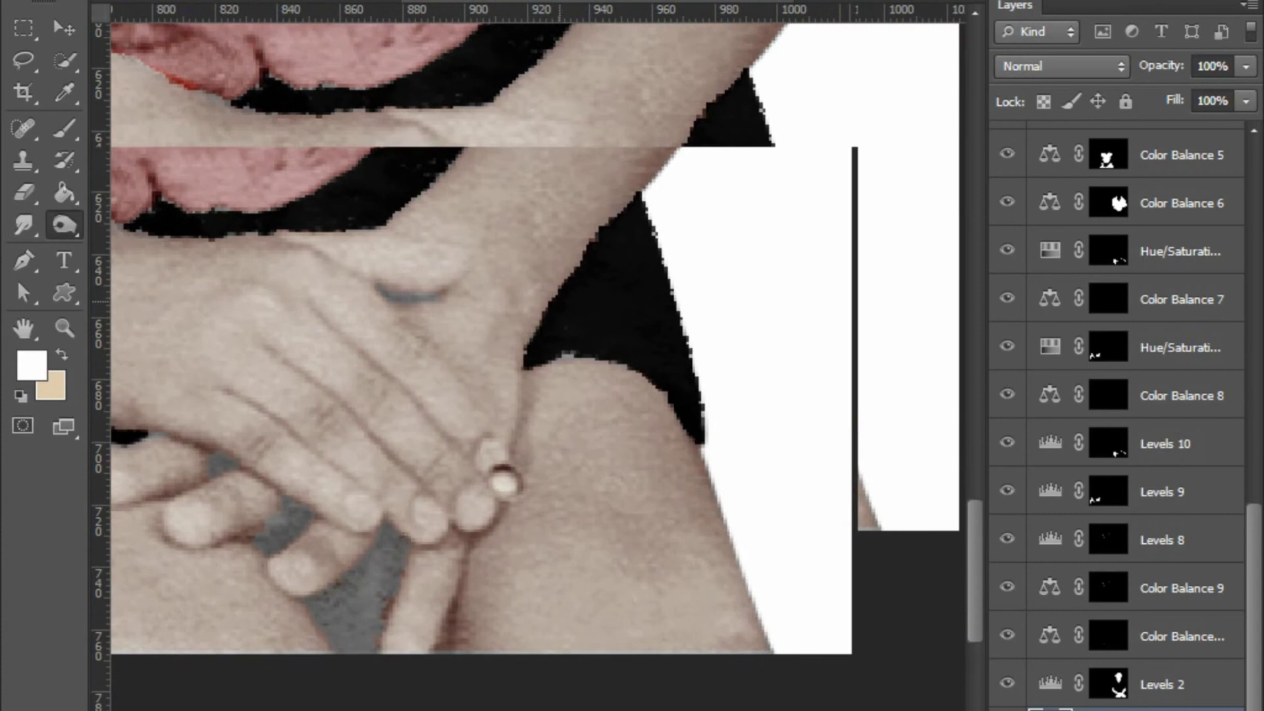
{"action": "scroll", "coordinate": [537, 355], "scroll_direction": "down", "scroll_amount": 2}
{"action": "scroll", "coordinate": [537, 355], "scroll_direction": "up", "scroll_amount": 2}
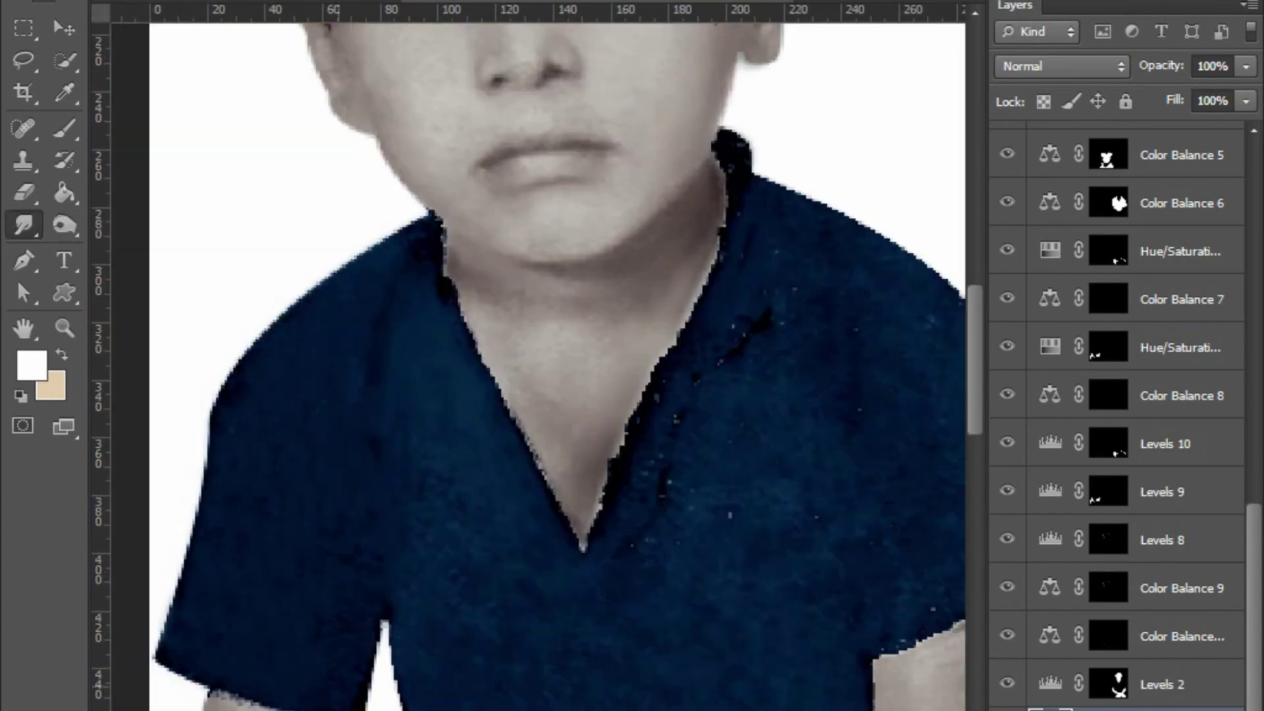
Pan and zoom to inspect the boy's collar, shirt, arms and belt buckle
{"action": "left_click_drag", "start_coordinate": [235, 595], "coordinate": [191, 476]}
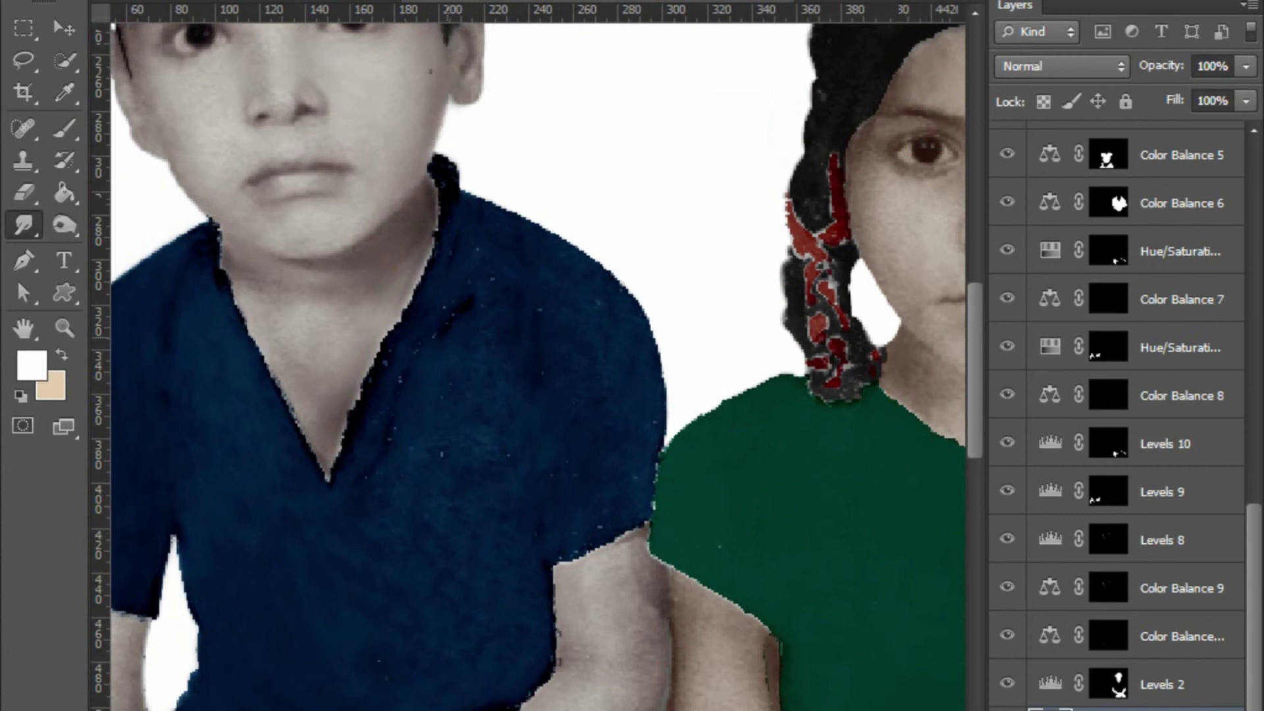
{"action": "key", "text": "ctrl+minus"}
{"action": "key", "text": "ctrl+plus"}
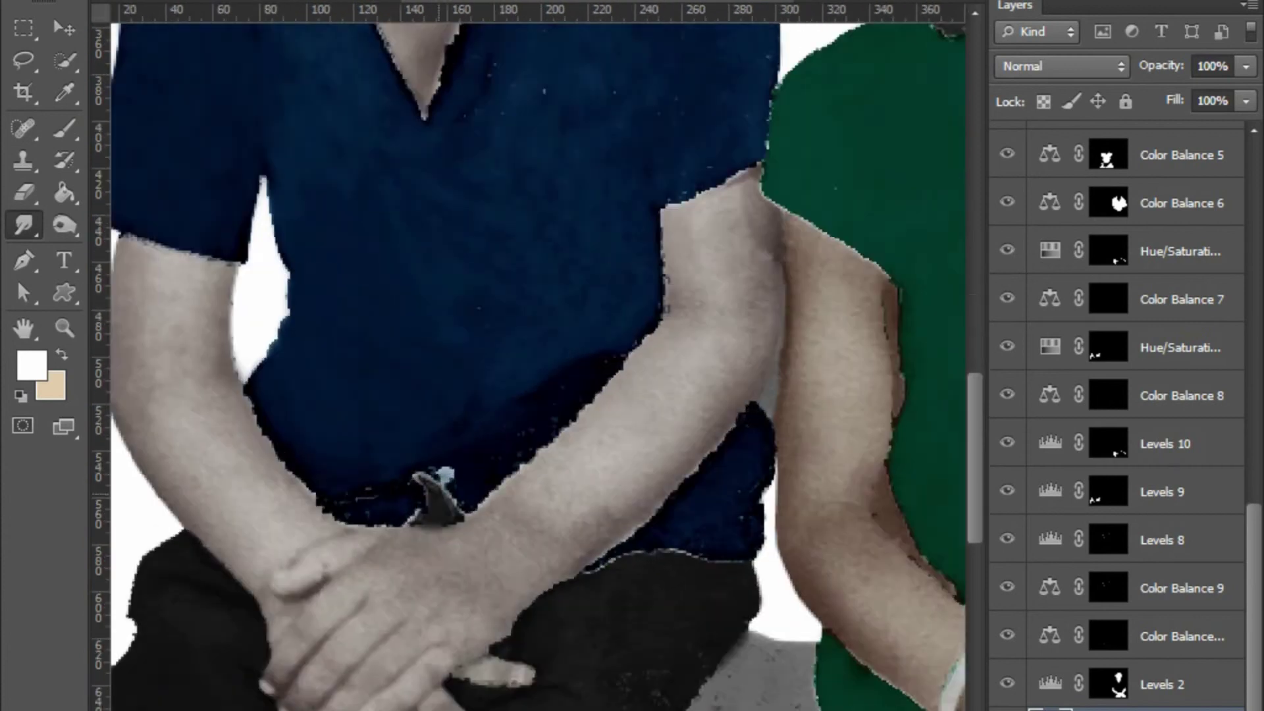
{"action": "key", "text": "ctrl+plus"}
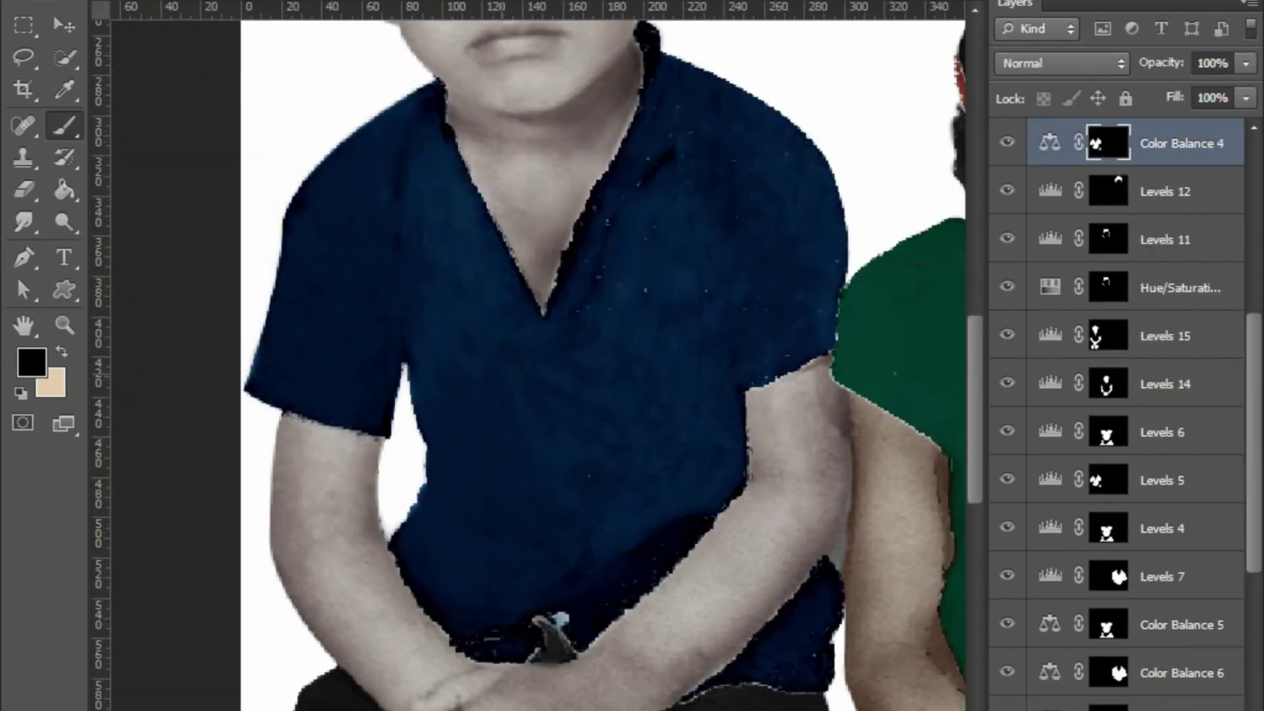
Reset colours to black, then set a near-black navy foreground with blue value 40
{"action": "key", "text": "d"}
{"action": "left_click", "coordinate": [1108, 143], "text": "ctrl"}
{"action": "key", "text": "ctrl+plus"}
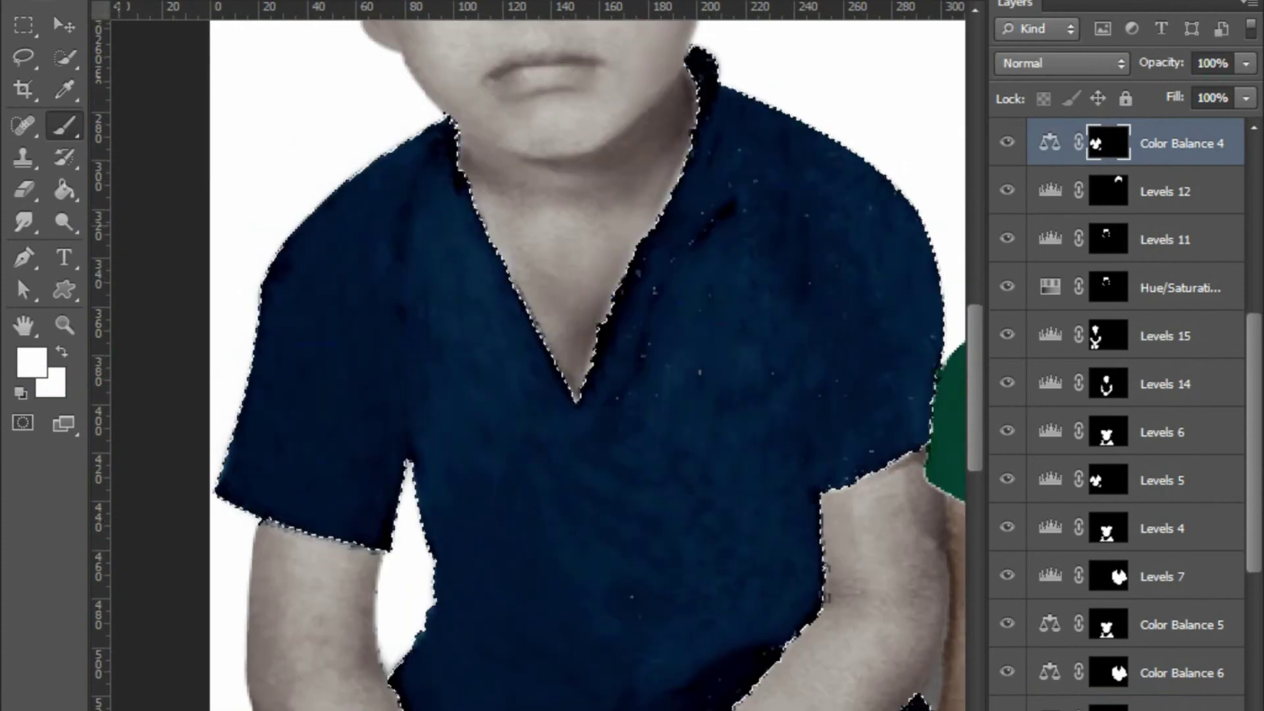
{"action": "left_click", "coordinate": [31, 361]}
{"action": "left_click", "coordinate": [419, 391]}
{"action": "key", "text": "Tab"}
{"action": "key", "text": "Tab"}
{"action": "type", "text": "40"}
{"action": "key", "text": "Return"}
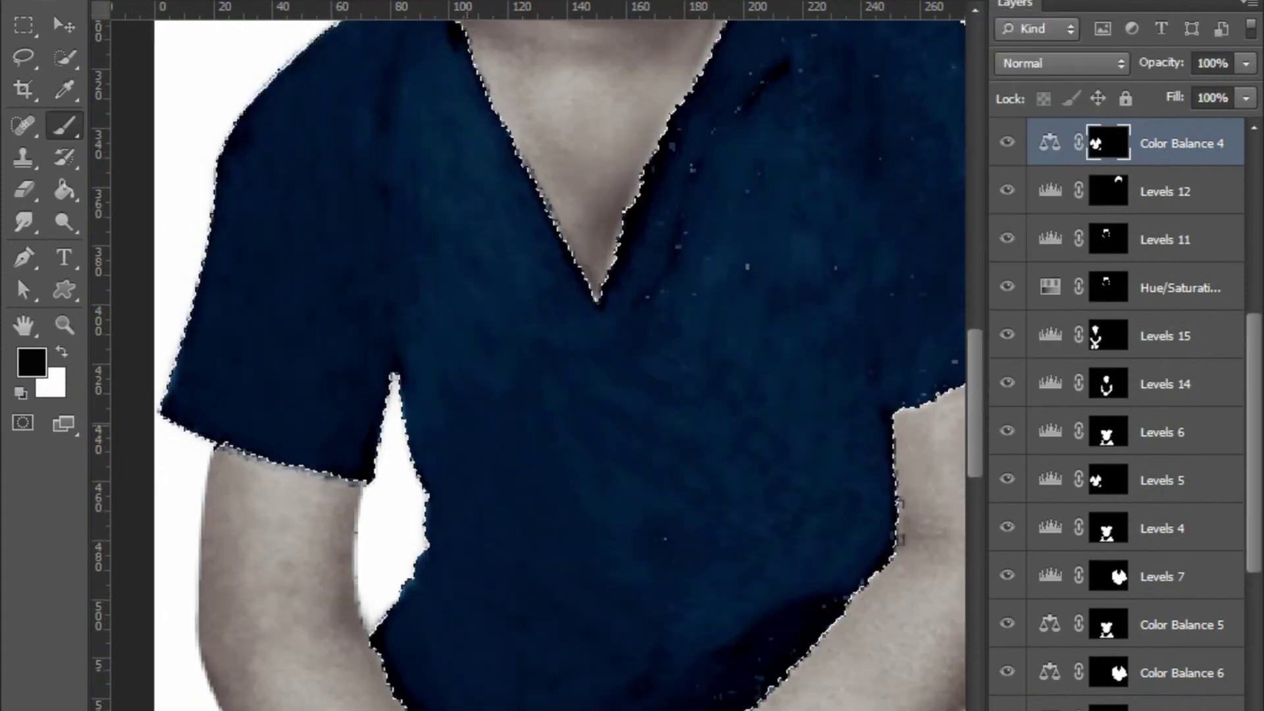
Change the brush foreground to an almost-black blue using values 0 and 10
{"action": "key", "text": "b"}
{"action": "left_click", "coordinate": [31, 362]}
{"action": "type", "text": "0"}
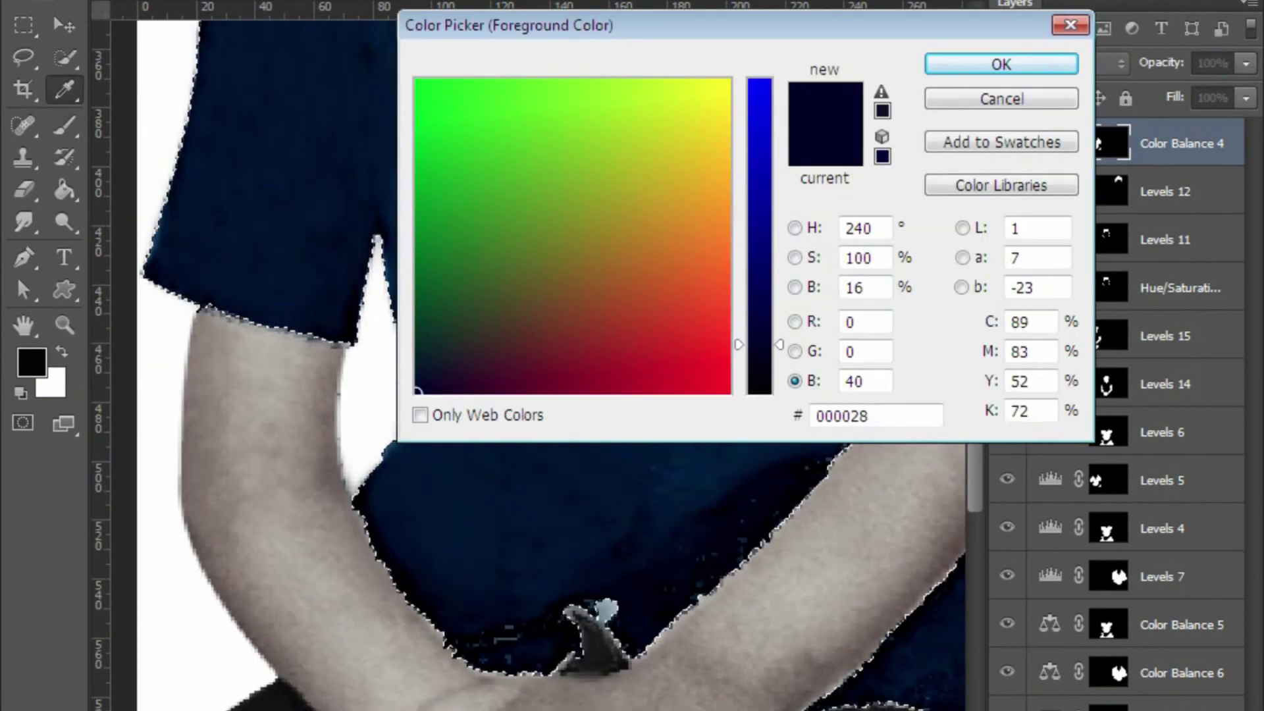
{"action": "key", "text": "Tab"}
{"action": "key", "text": "Tab"}
{"action": "type", "text": "10"}
{"action": "key", "text": "Return"}
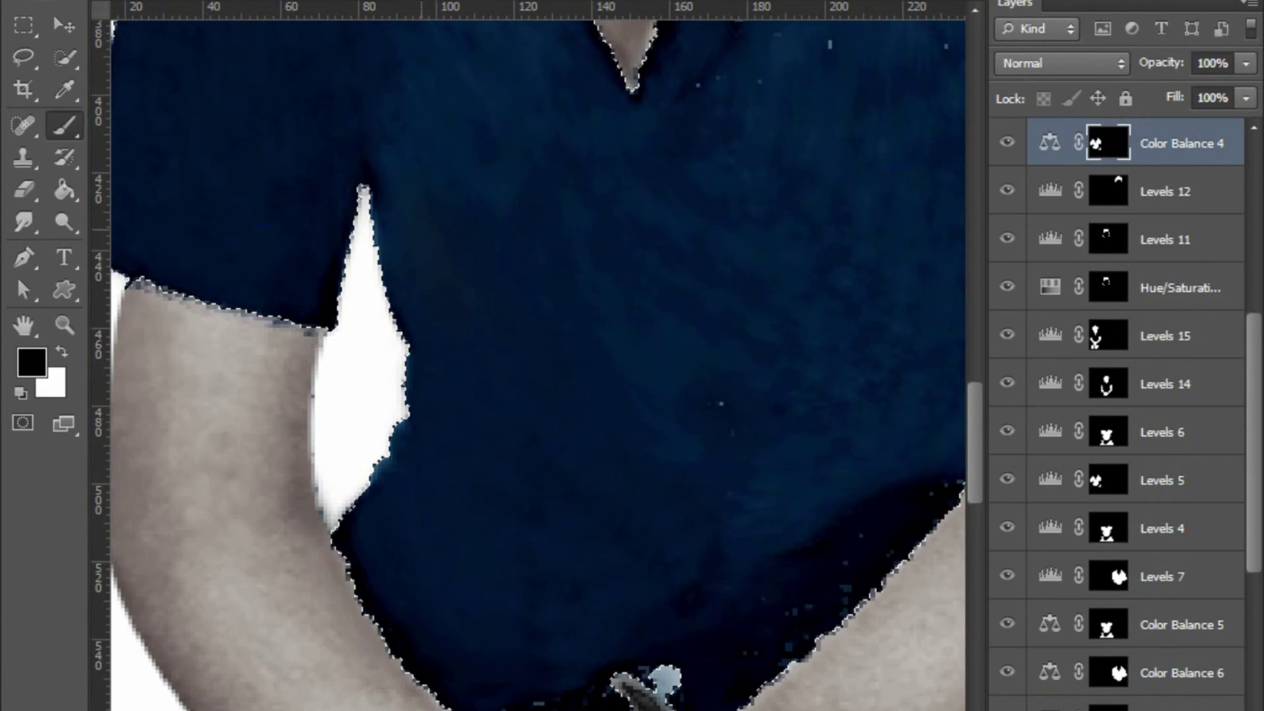
Pick a dark indigo blue as the foreground colour
{"action": "key", "text": "g"}
{"action": "left_click", "coordinate": [31, 361]}
{"action": "left_click_drag", "start_coordinate": [761, 382], "coordinate": [760, 257]}
{"action": "left_click", "coordinate": [438, 347]}
{"action": "left_click", "coordinate": [439, 371]}
{"action": "key", "text": "Return"}
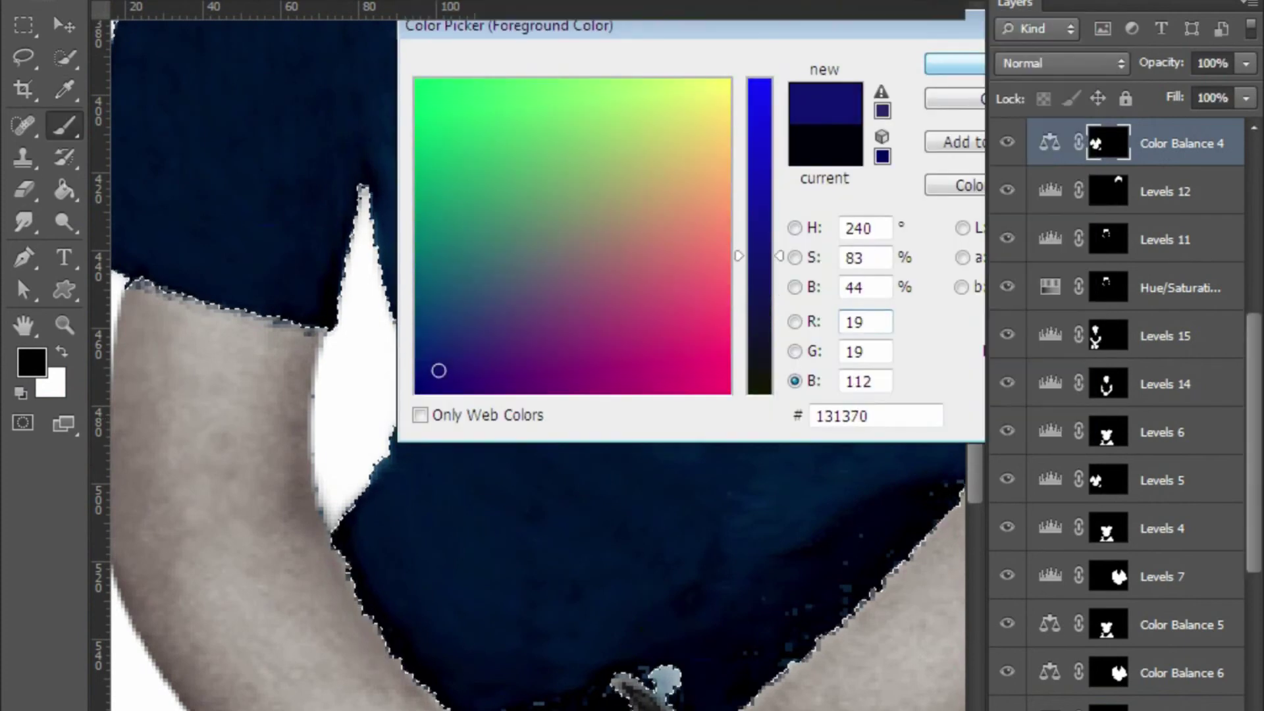
With the Brush active, scroll around the boy's shirt to survey areas for shading
{"action": "key", "text": "b"}
{"action": "key", "text": "ctrl+plus"}
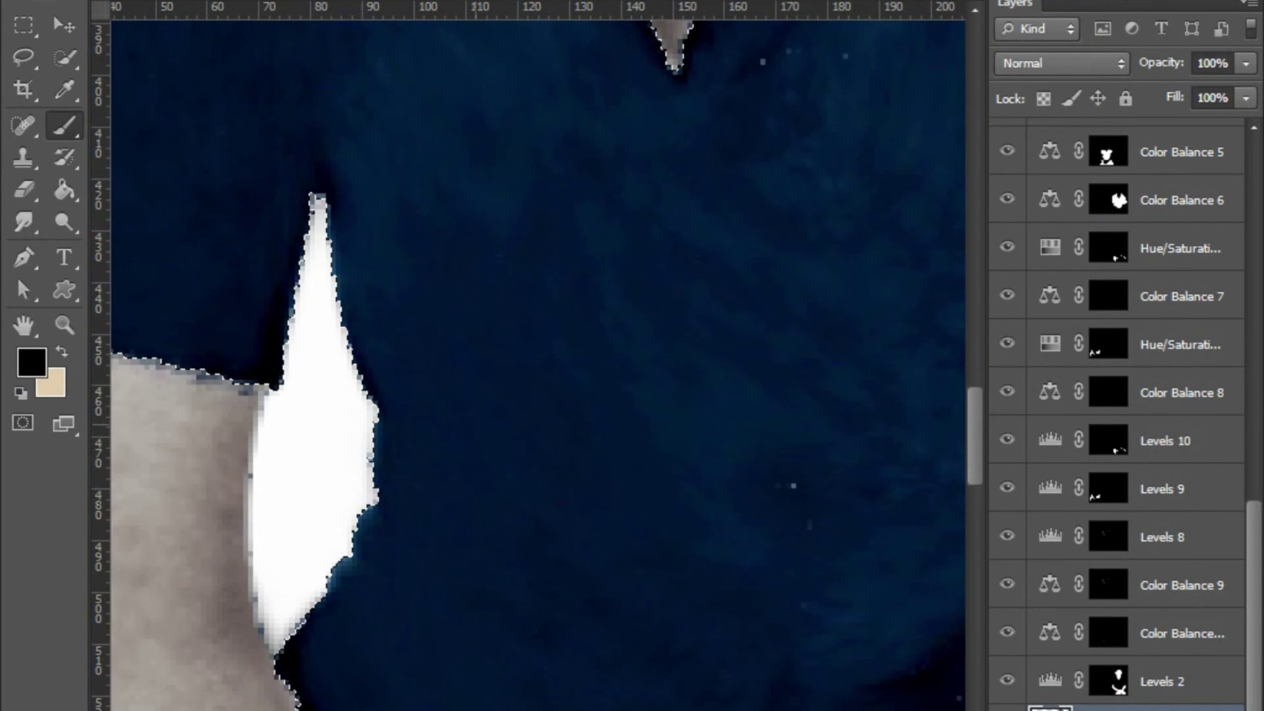
{"action": "scroll", "coordinate": [532, 494], "scroll_direction": "up", "scroll_amount": 1}
{"action": "scroll", "coordinate": [532, 494], "scroll_direction": "up", "scroll_amount": 2}
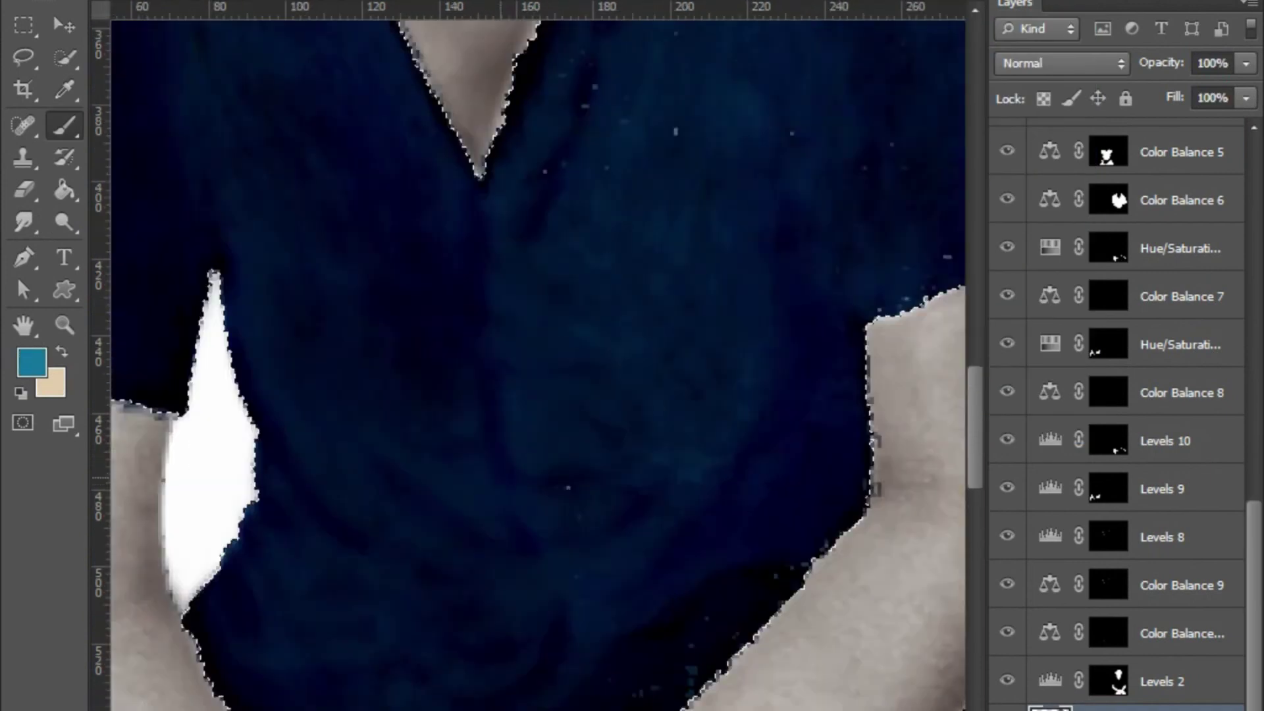
{"action": "scroll", "coordinate": [532, 494], "scroll_direction": "up", "scroll_amount": 2}
{"action": "scroll", "coordinate": [537, 356], "scroll_direction": "down", "scroll_amount": 1}
{"action": "scroll", "coordinate": [537, 356], "scroll_direction": "down", "scroll_amount": 2}
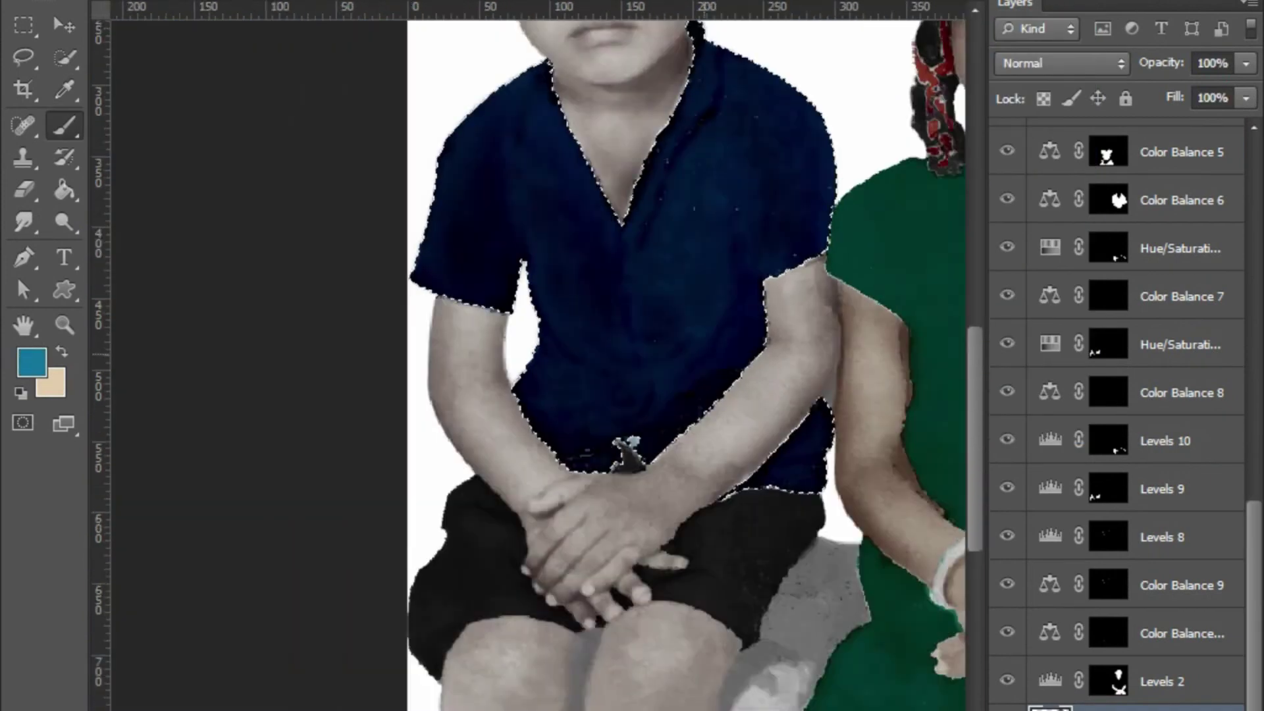
{"action": "scroll", "coordinate": [537, 355], "scroll_direction": "up", "scroll_amount": 2}
{"action": "scroll", "coordinate": [537, 356], "scroll_direction": "up", "scroll_amount": 1}
{"action": "scroll", "coordinate": [619, 454], "scroll_direction": "down", "scroll_amount": 2}
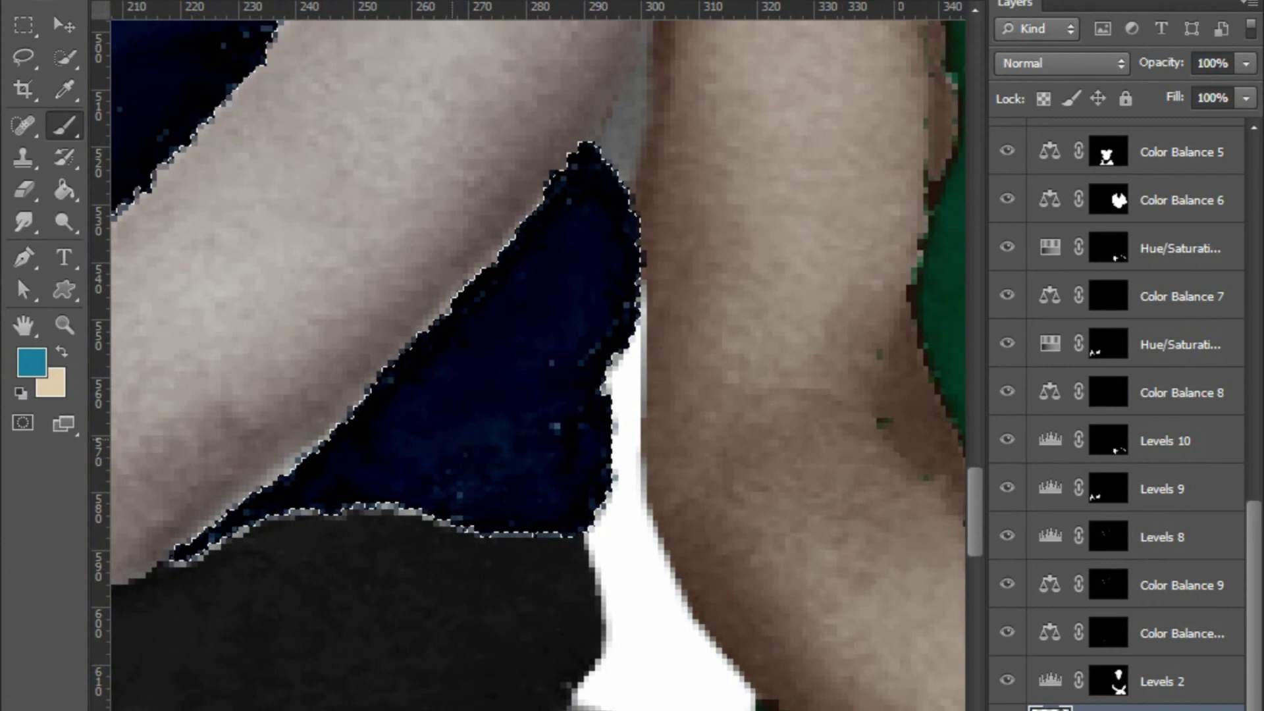
{"action": "scroll", "coordinate": [619, 454], "scroll_direction": "down", "scroll_amount": 1}
{"action": "scroll", "coordinate": [619, 454], "scroll_direction": "down", "scroll_amount": 2}
{"action": "scroll", "coordinate": [560, 175], "scroll_direction": "up", "scroll_amount": 2}
{"action": "scroll", "coordinate": [559, 176], "scroll_direction": "up", "scroll_amount": 1}
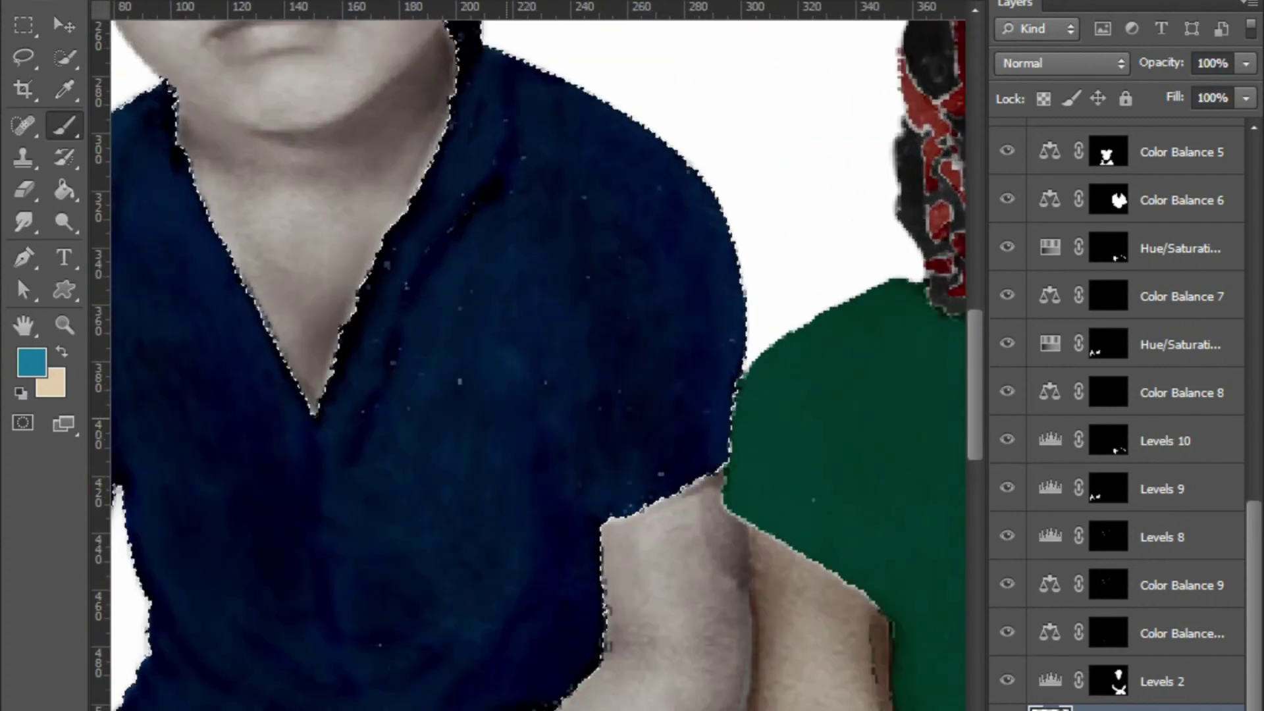
Switch the brush colour to a darker navy blue and reposition the view
{"action": "left_click", "coordinate": [31, 361]}
{"action": "left_click", "coordinate": [424, 377]}
{"action": "key", "text": "Return"}
{"action": "scroll", "coordinate": [613, 356], "scroll_direction": "down", "scroll_amount": 1}
{"action": "key", "text": "b"}
{"action": "scroll", "coordinate": [612, 355], "scroll_direction": "up", "scroll_amount": 1}
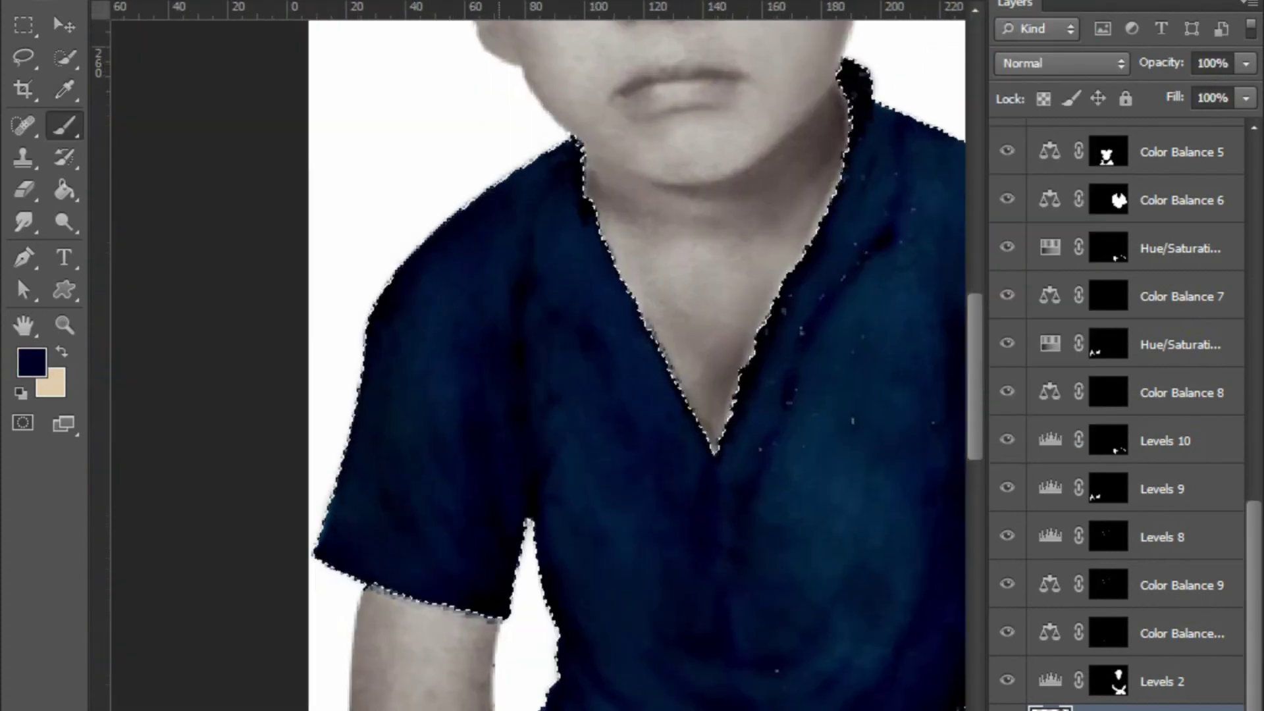
{"action": "scroll", "coordinate": [612, 356], "scroll_direction": "up", "scroll_amount": 1}
{"action": "scroll", "coordinate": [613, 356], "scroll_direction": "up", "scroll_amount": 1}
Pick a brighter blue (168ae9) for the shirt highlights
{"action": "left_click", "coordinate": [31, 362]}
{"action": "left_click", "coordinate": [451, 352]}
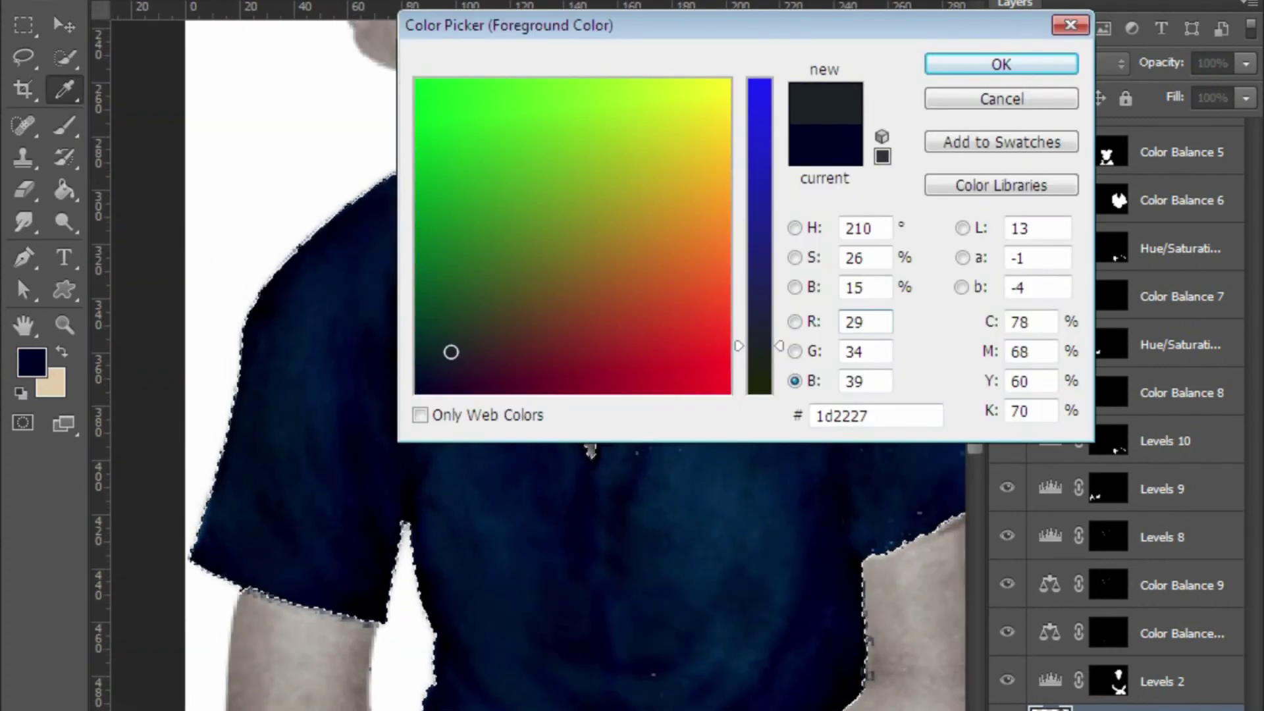
{"action": "left_click", "coordinate": [759, 158]}
{"action": "left_click_drag", "start_coordinate": [760, 125], "coordinate": [759, 105]}
{"action": "left_click", "coordinate": [450, 217]}
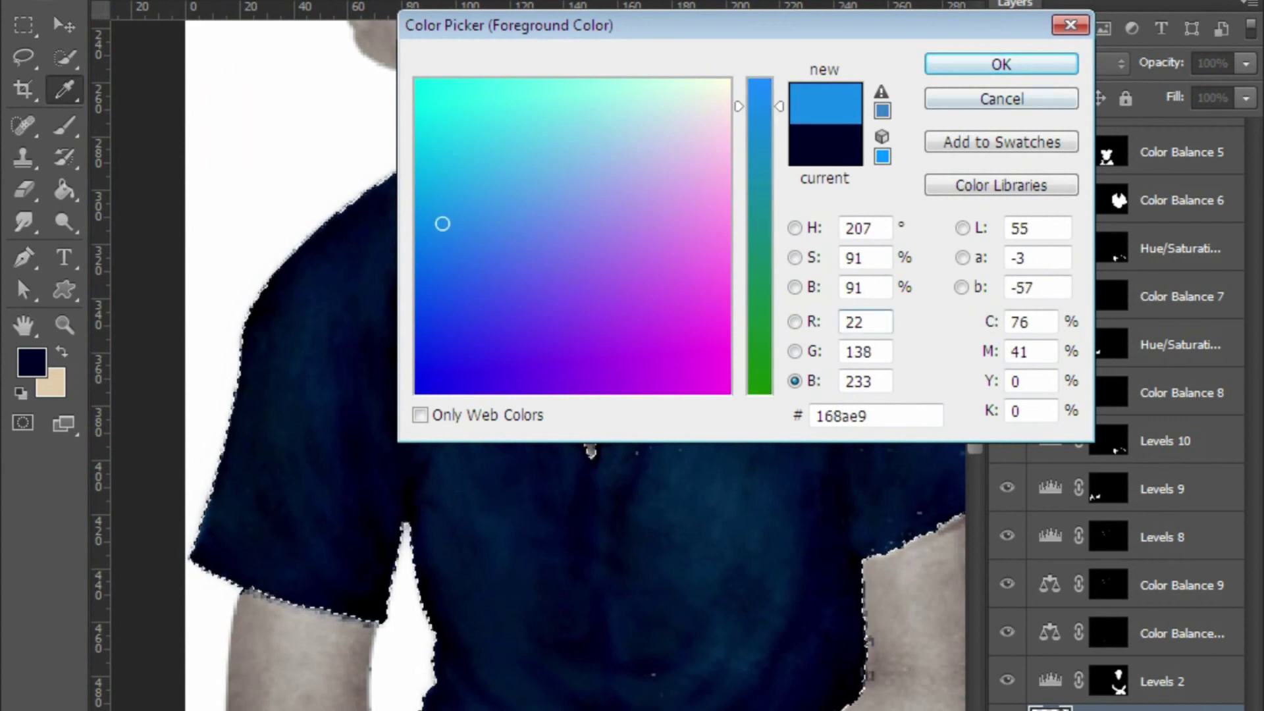
{"action": "key", "text": "Return"}
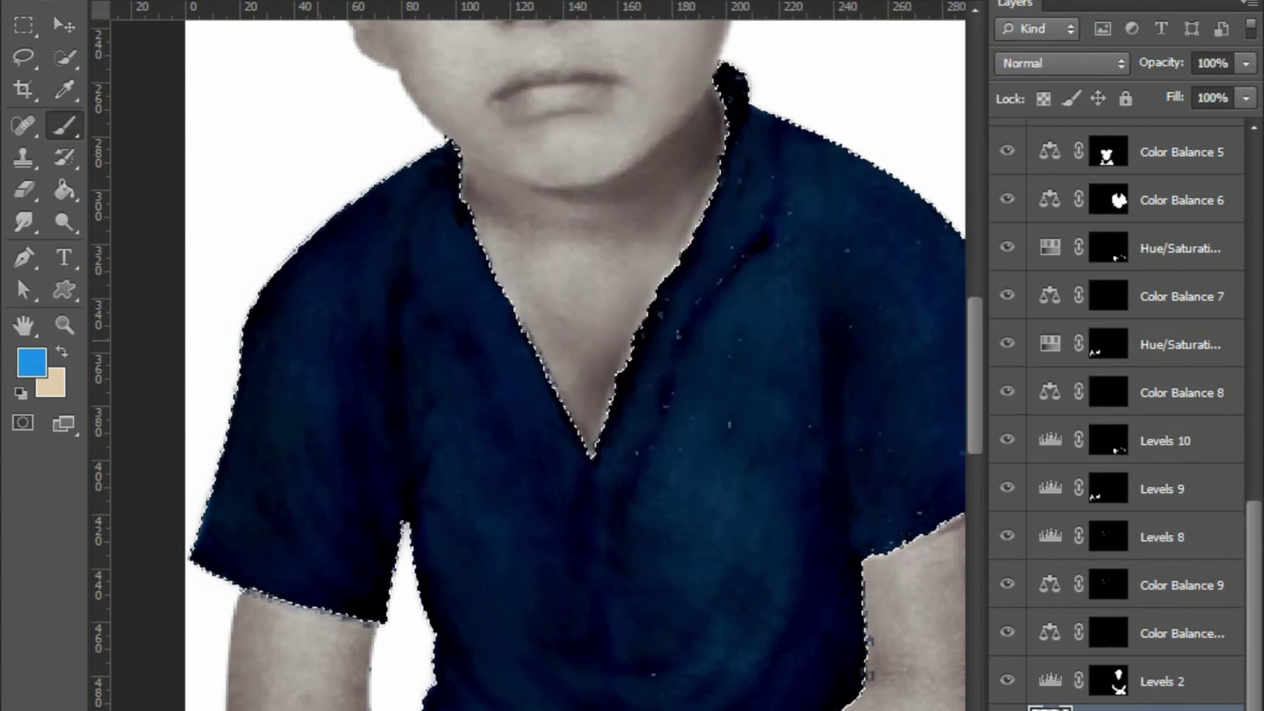
Zoom and pan to check the whole shirt, arms, face and neckline
{"action": "scroll", "coordinate": [527, 362], "scroll_direction": "down", "scroll_amount": 2}
{"action": "scroll", "coordinate": [527, 363], "scroll_direction": "right", "scroll_amount": 3}
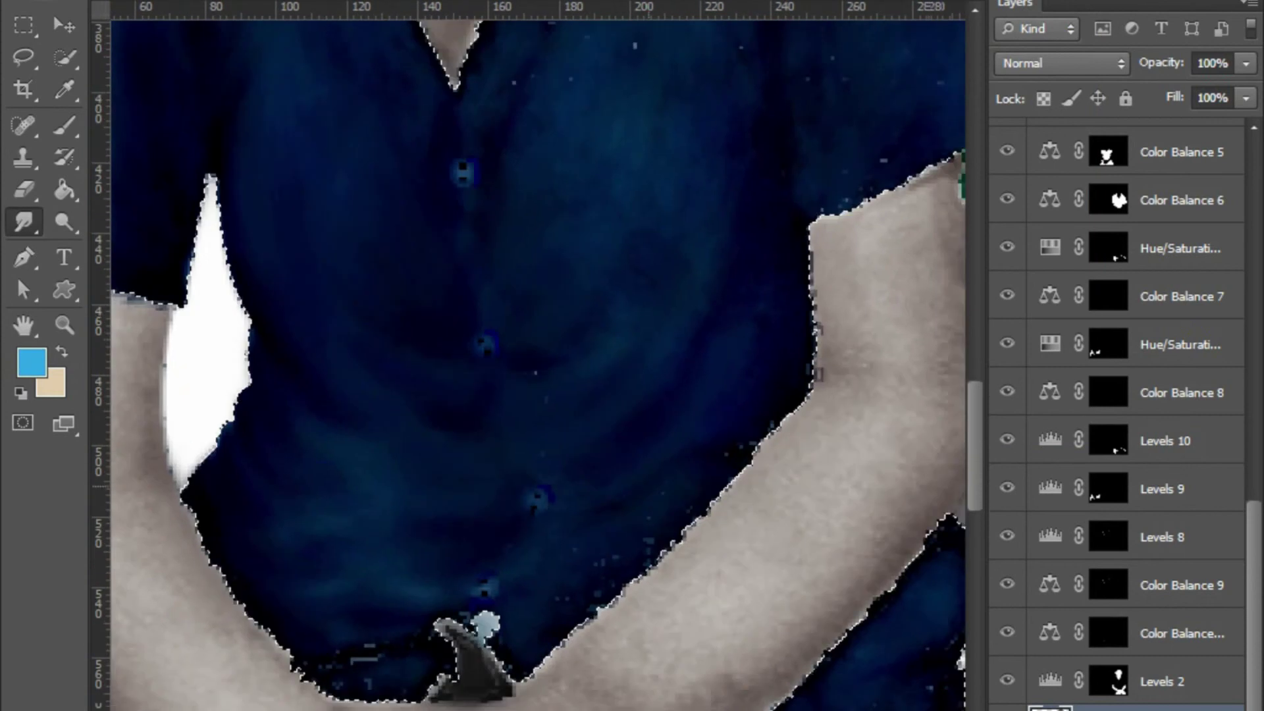
{"action": "key", "text": "ctrl+minus"}
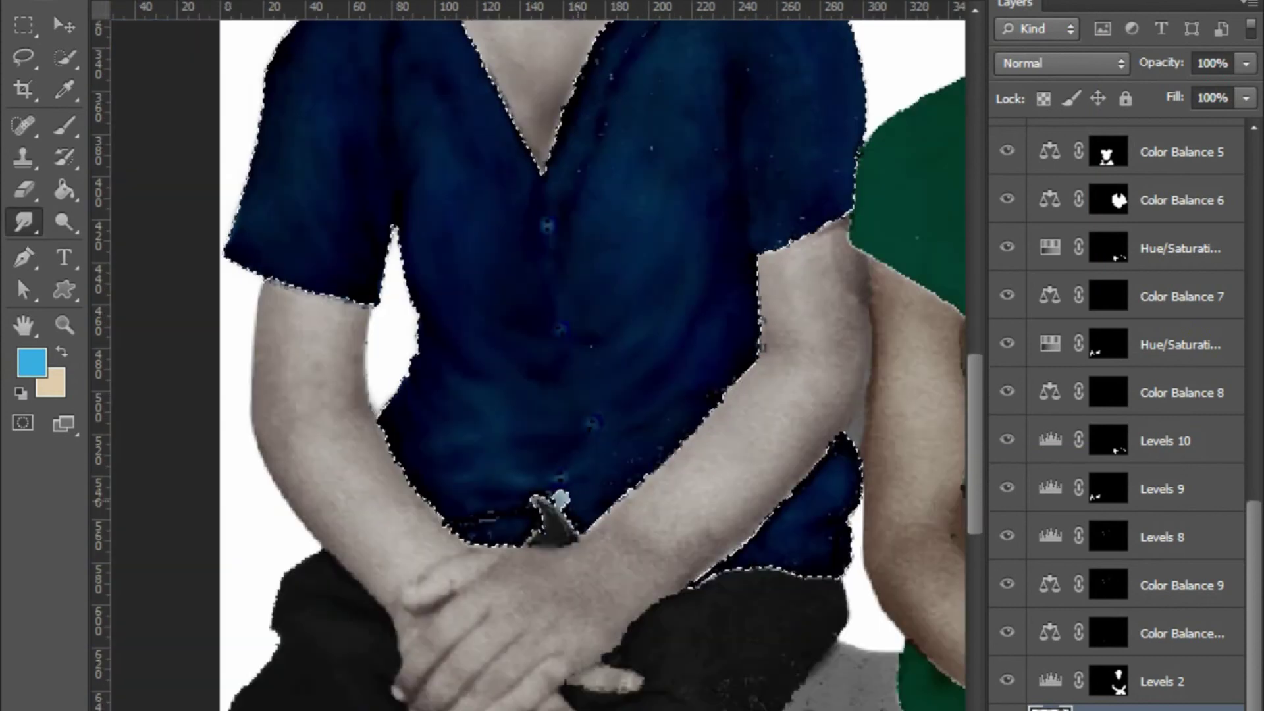
{"action": "key", "text": "ctrl+plus"}
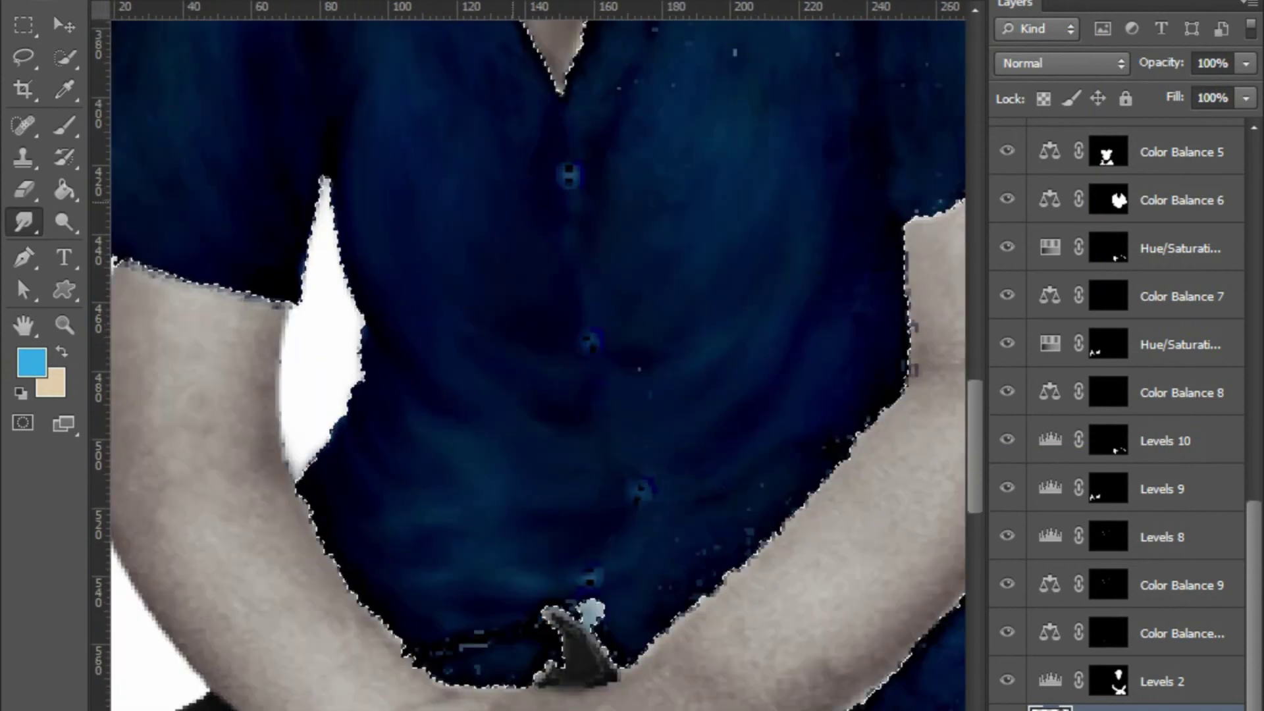
{"action": "key", "text": "ctrl+minus"}
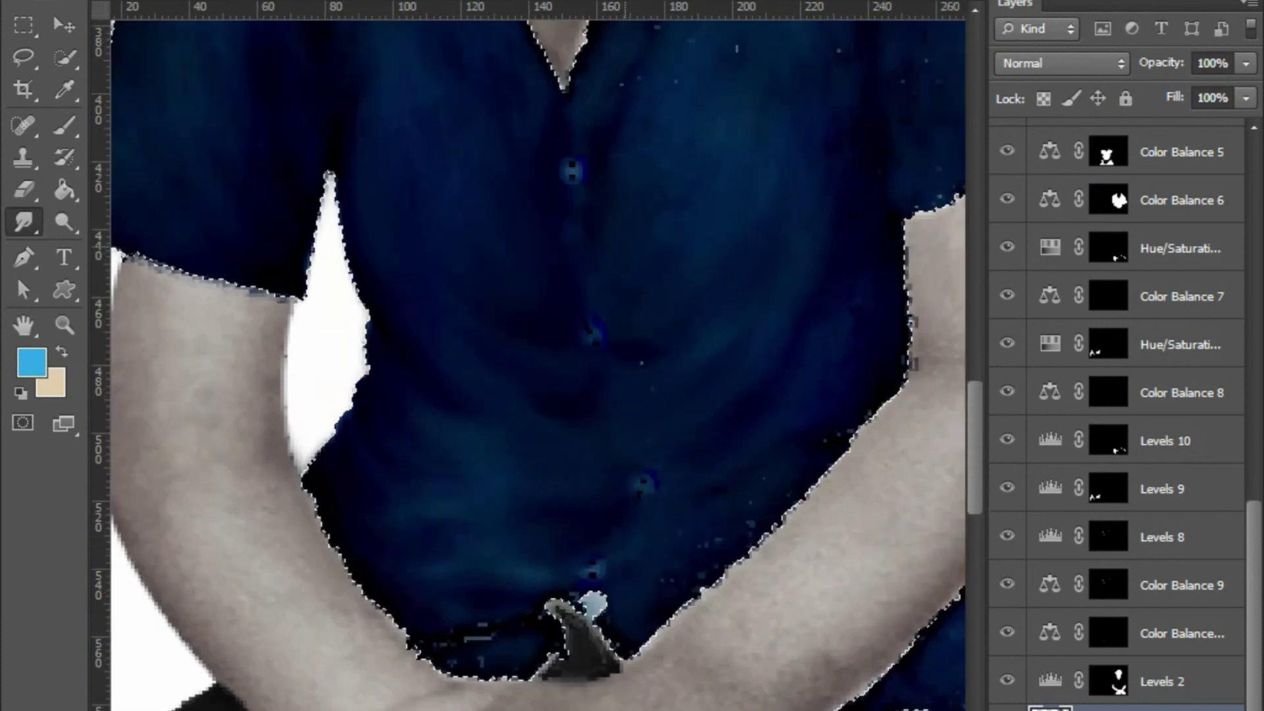
{"action": "scroll", "coordinate": [527, 362], "scroll_direction": "up", "scroll_amount": 3}
{"action": "key", "text": "ctrl+plus"}
{"action": "scroll", "coordinate": [537, 362], "scroll_direction": "down", "scroll_amount": 3}
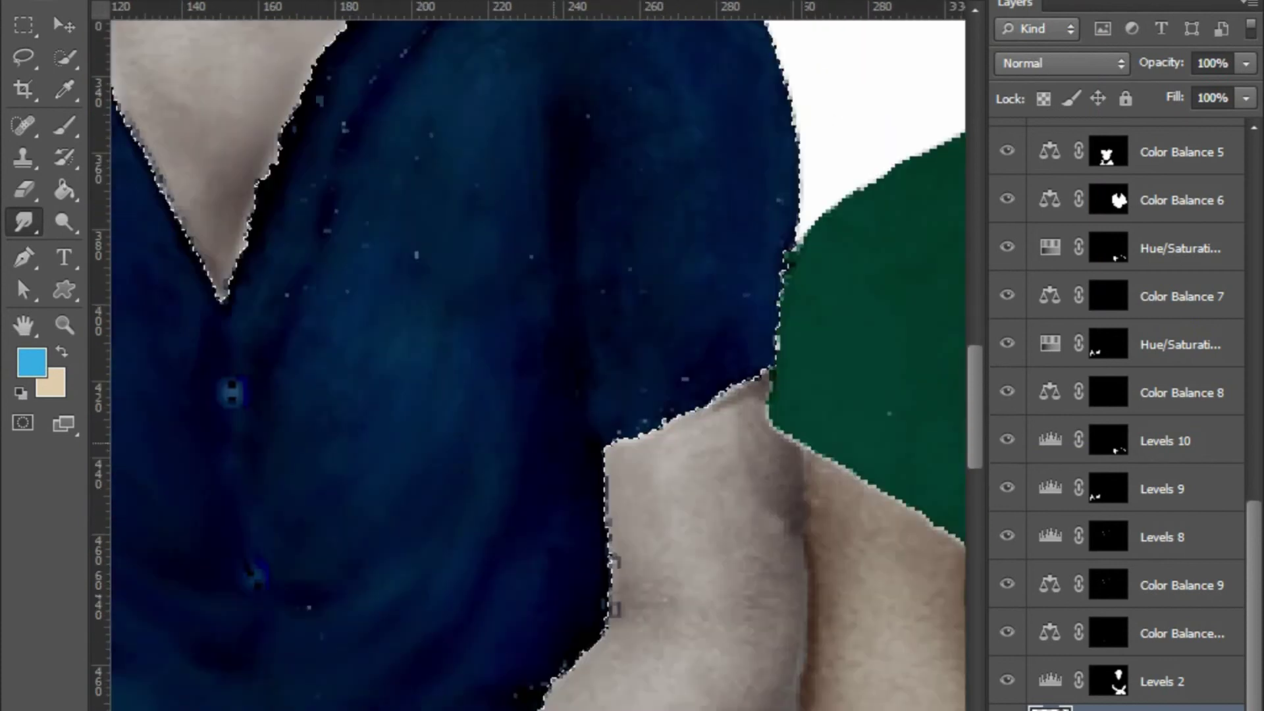
{"action": "scroll", "coordinate": [537, 362], "scroll_direction": "up", "scroll_amount": 2}
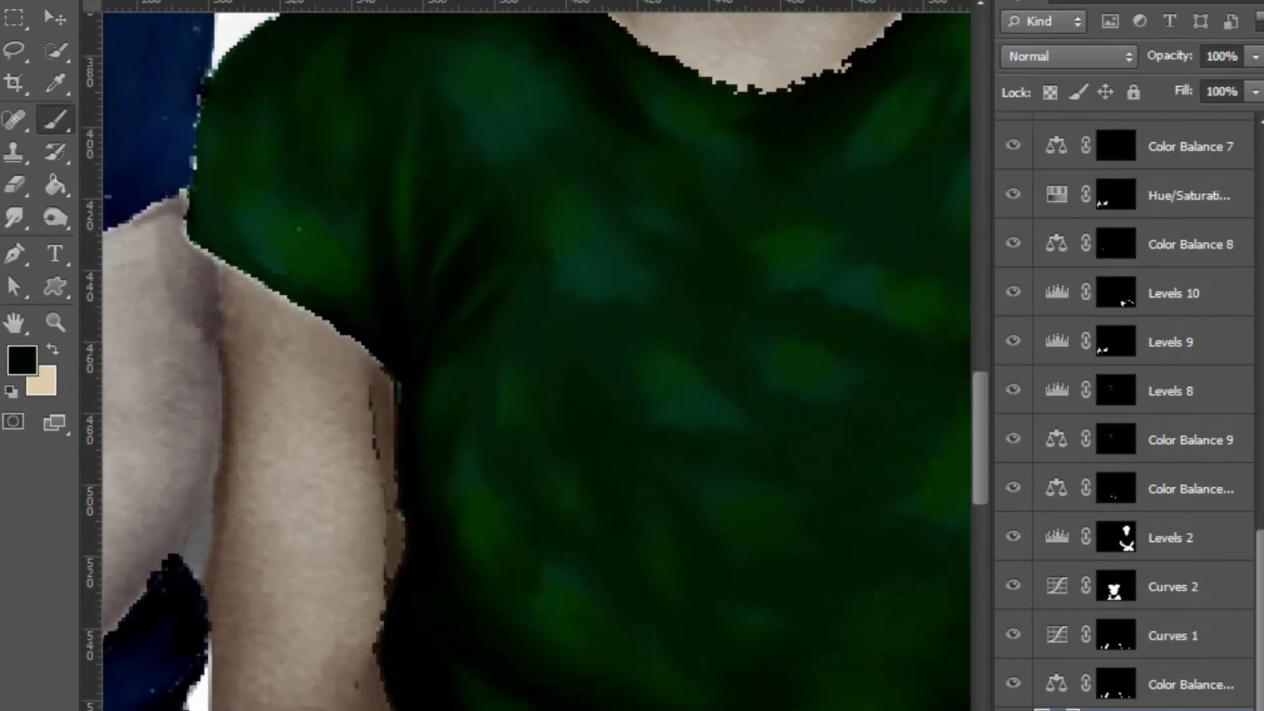
Toggle History Brush and Brush, then zoom in on the girl's arms, bangles and hands
{"action": "key", "text": "y"}
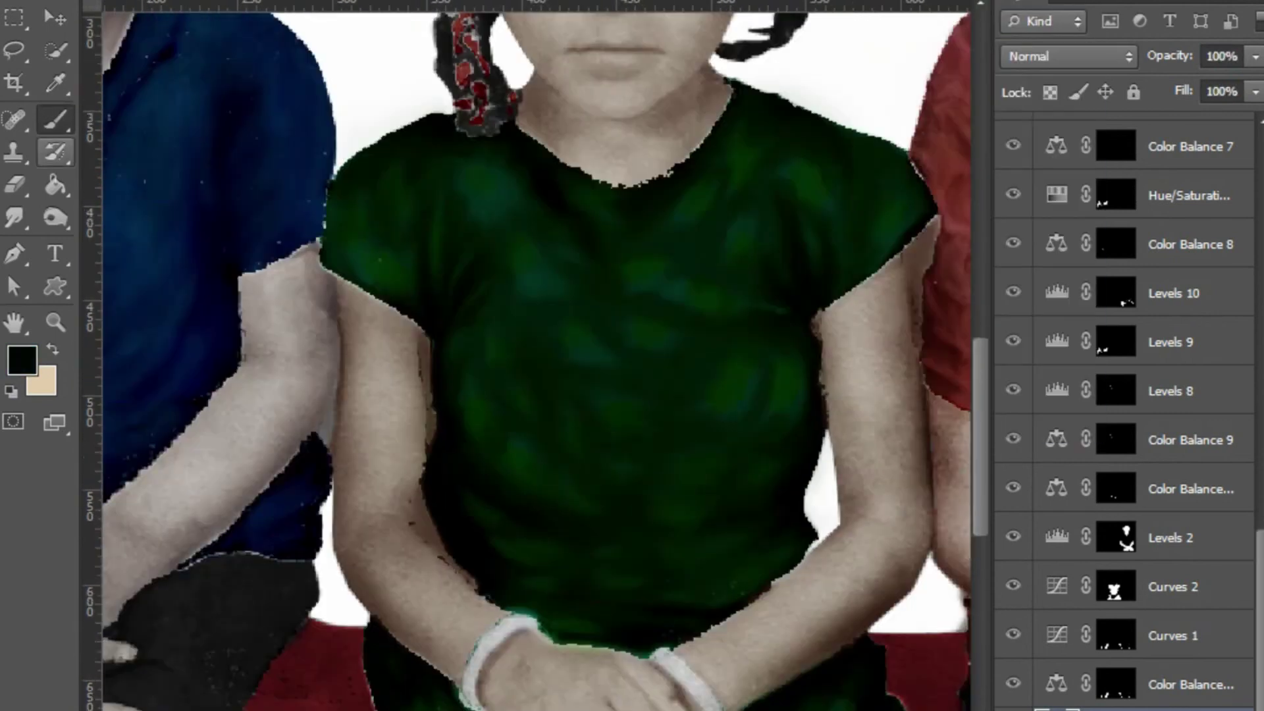
{"action": "key", "text": "b"}
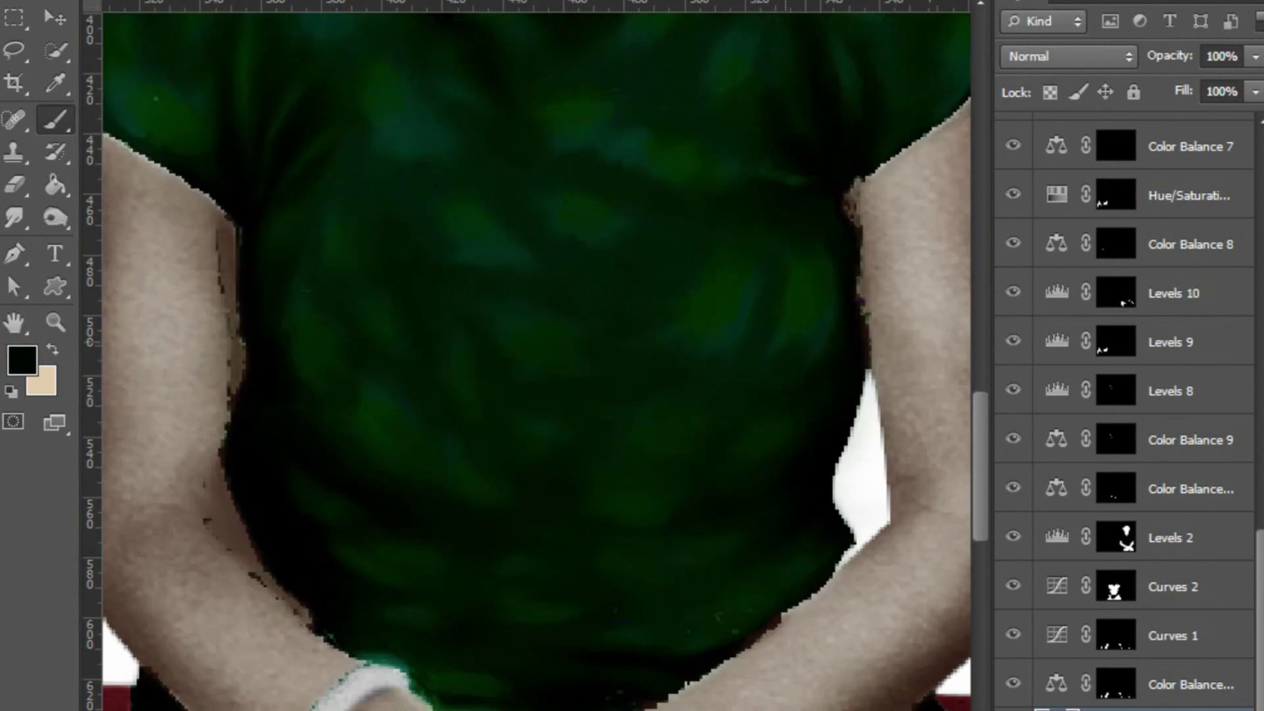
{"action": "key", "text": "ctrl+minus"}
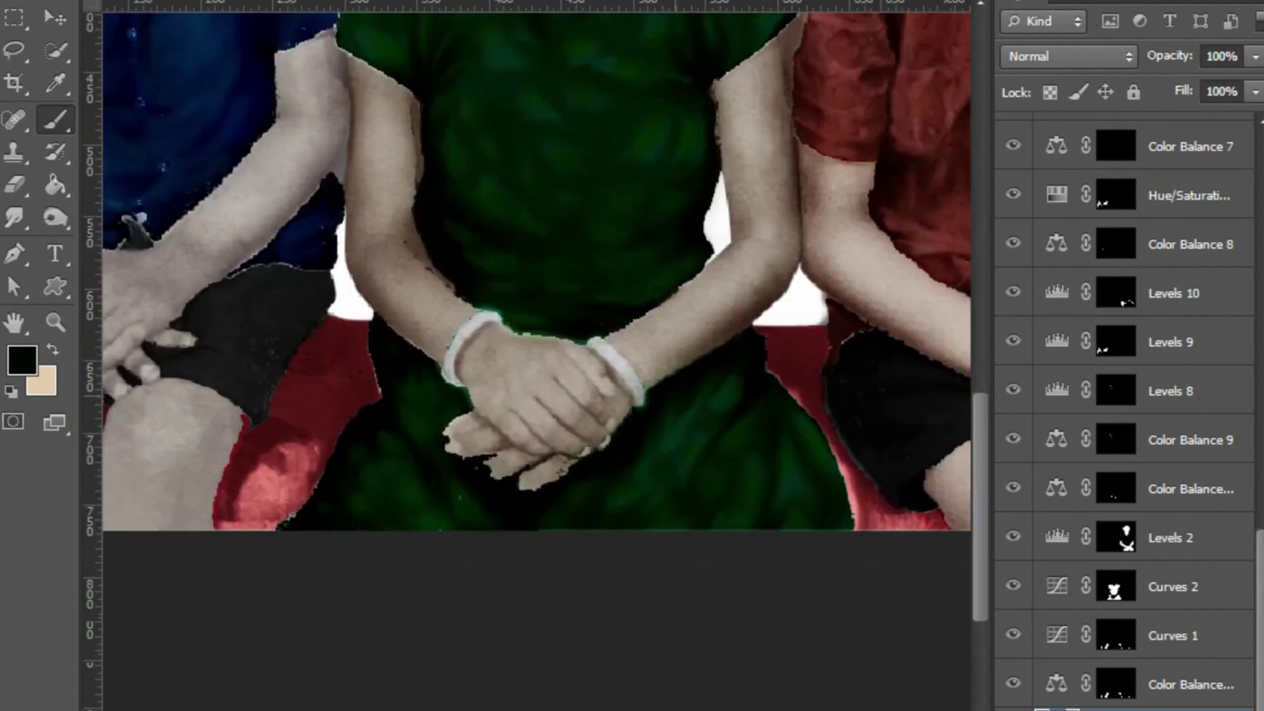
{"action": "key", "text": "ctrl+plus"}
{"action": "key", "text": "ctrl+0"}
{"action": "key", "text": "ctrl+plus"}
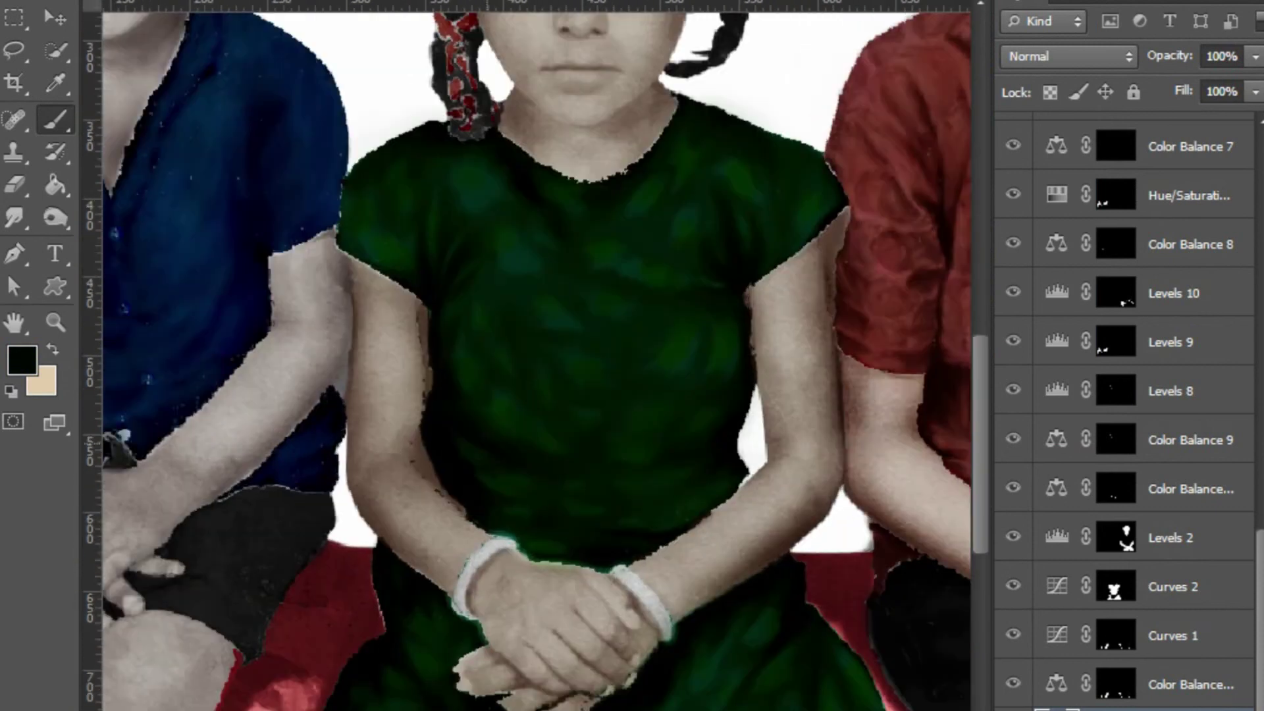
{"action": "key", "text": "ctrl+plus"}
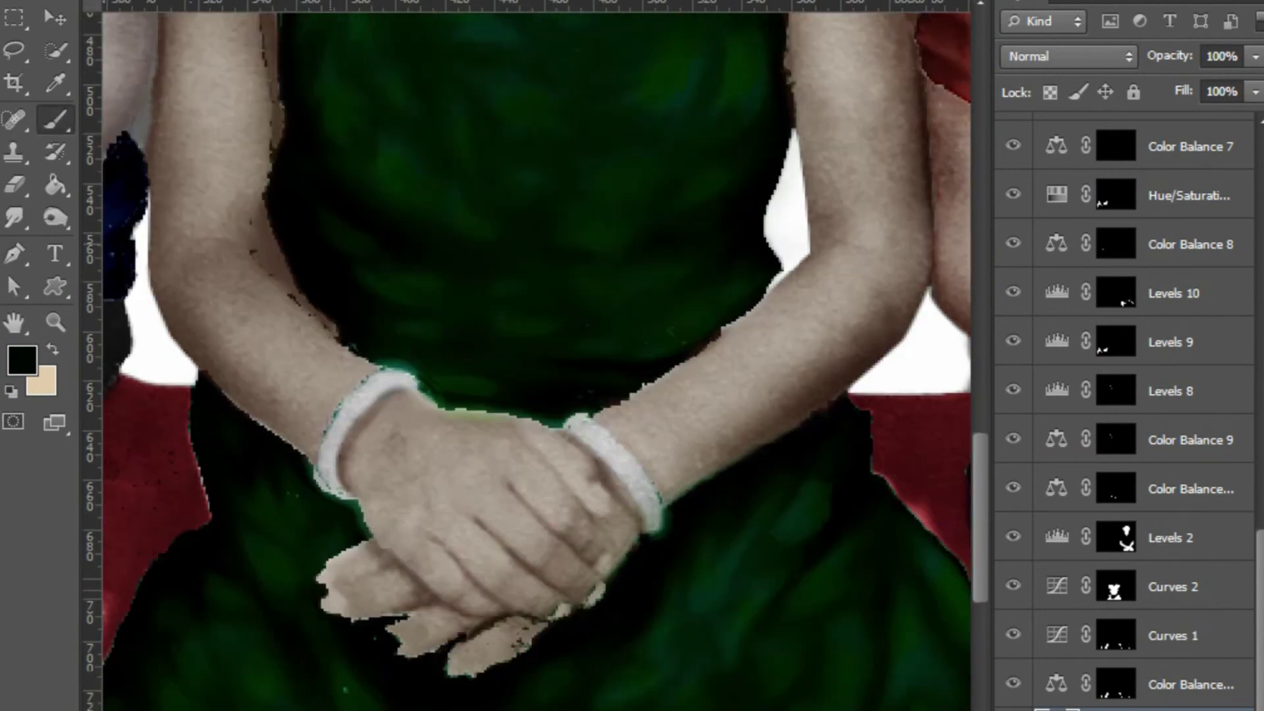
{"action": "scroll", "coordinate": [527, 356], "scroll_direction": "up", "scroll_amount": 3}
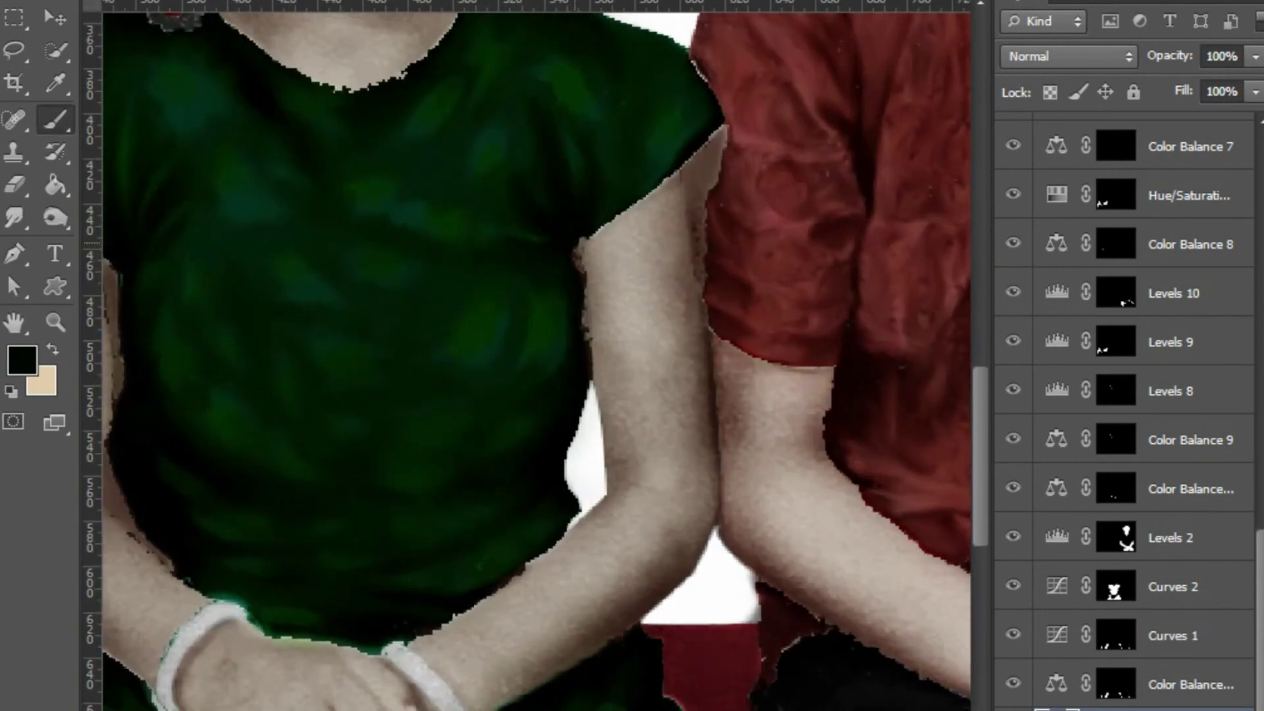
{"action": "scroll", "coordinate": [527, 356], "scroll_direction": "up", "scroll_amount": 3}
{"action": "scroll", "coordinate": [527, 356], "scroll_direction": "left", "scroll_amount": 4}
{"action": "scroll", "coordinate": [527, 355], "scroll_direction": "down", "scroll_amount": 1}
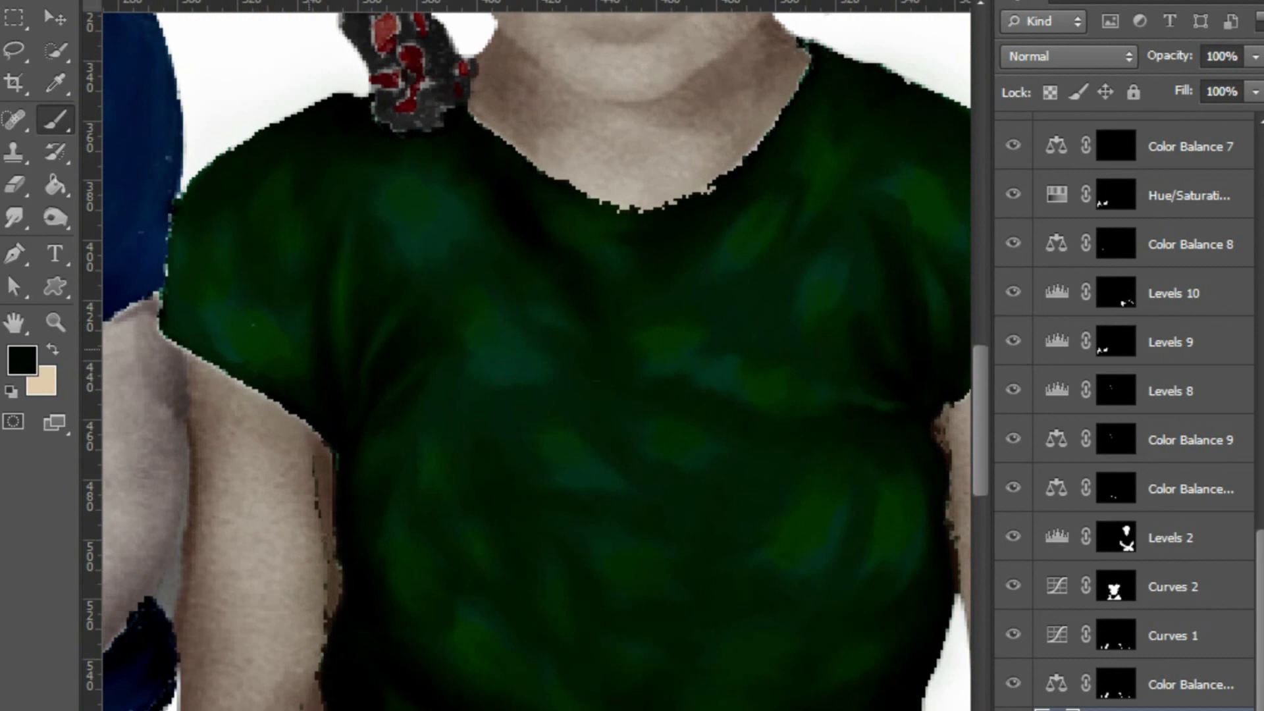
{"action": "scroll", "coordinate": [586, 454], "scroll_direction": "up", "scroll_amount": 2}
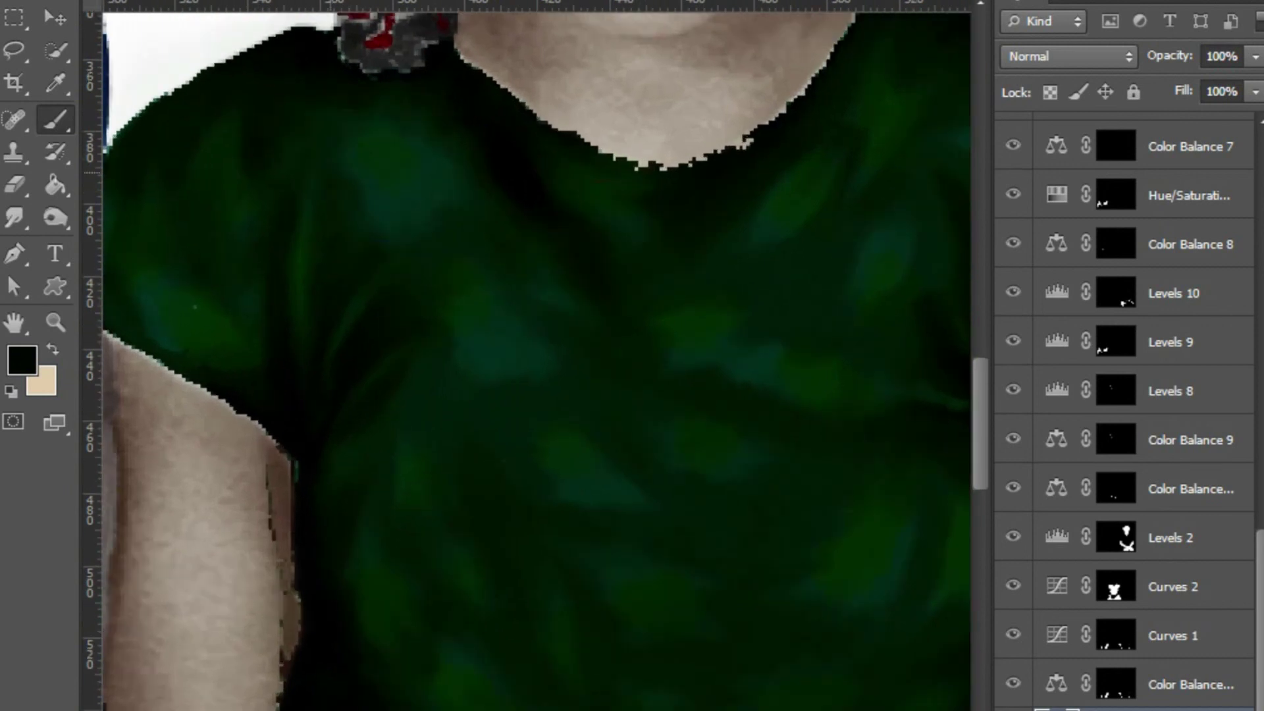
{"action": "scroll", "coordinate": [527, 356], "scroll_direction": "up", "scroll_amount": 2}
{"action": "scroll", "coordinate": [527, 356], "scroll_direction": "down", "scroll_amount": 2}
{"action": "scroll", "coordinate": [527, 356], "scroll_direction": "right", "scroll_amount": 2}
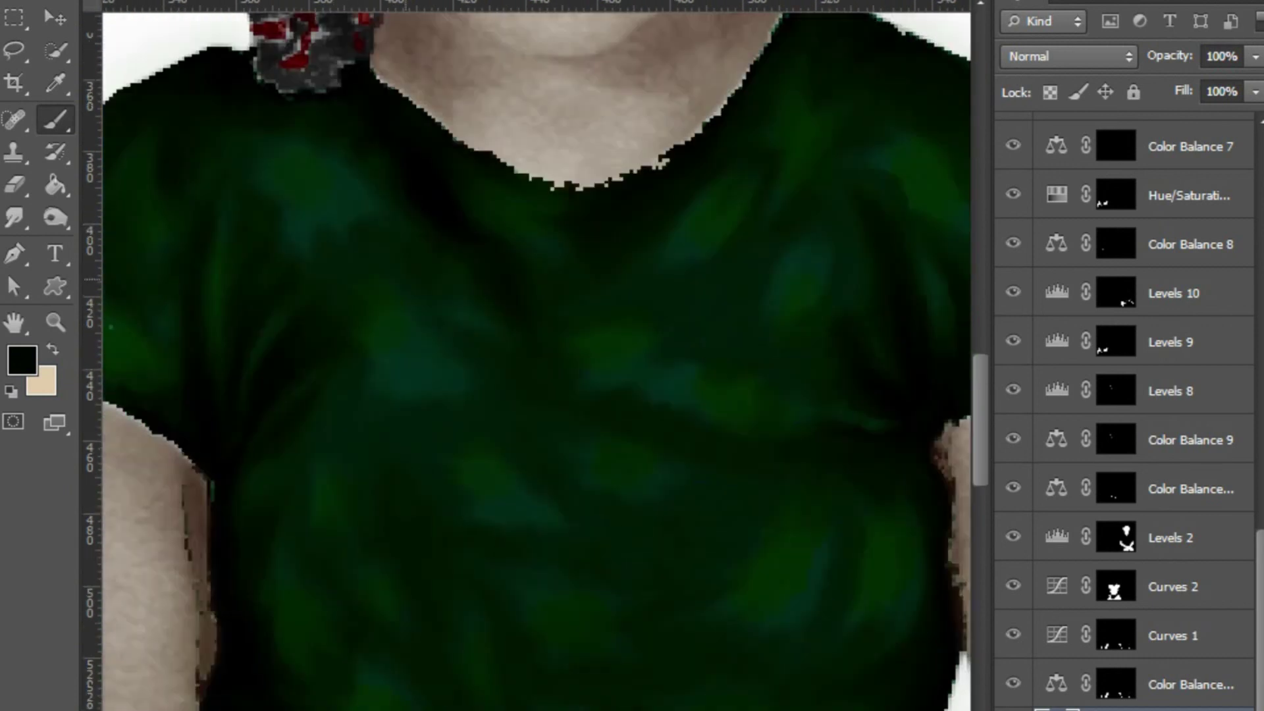
{"action": "scroll", "coordinate": [526, 356], "scroll_direction": "down", "scroll_amount": 3}
{"action": "scroll", "coordinate": [527, 356], "scroll_direction": "down", "scroll_amount": 1}
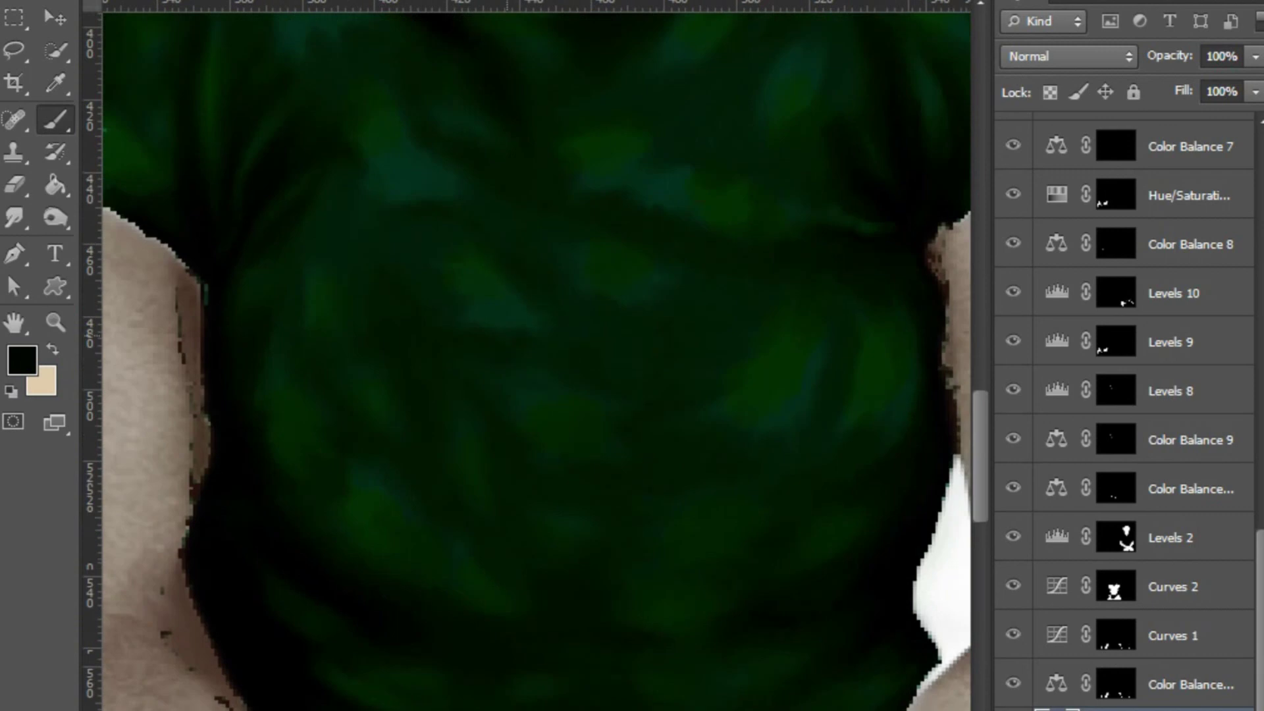
{"action": "scroll", "coordinate": [527, 355], "scroll_direction": "left", "scroll_amount": 2}
{"action": "scroll", "coordinate": [527, 356], "scroll_direction": "down", "scroll_amount": 2}
{"action": "scroll", "coordinate": [527, 356], "scroll_direction": "right", "scroll_amount": 2}
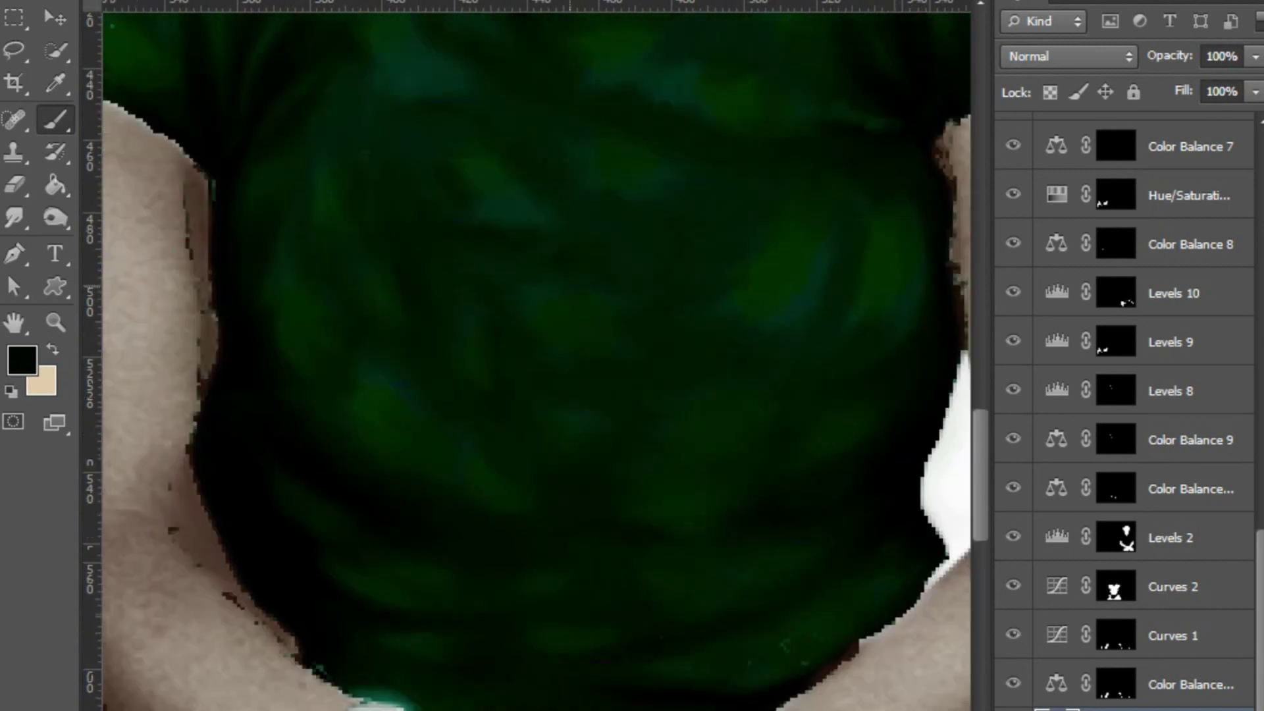
{"action": "scroll", "coordinate": [527, 355], "scroll_direction": "down", "scroll_amount": 1}
{"action": "scroll", "coordinate": [527, 356], "scroll_direction": "right", "scroll_amount": 2}
{"action": "scroll", "coordinate": [527, 356], "scroll_direction": "down", "scroll_amount": 2}
{"action": "scroll", "coordinate": [527, 355], "scroll_direction": "right", "scroll_amount": 2}
{"action": "scroll", "coordinate": [527, 355], "scroll_direction": "up", "scroll_amount": 2}
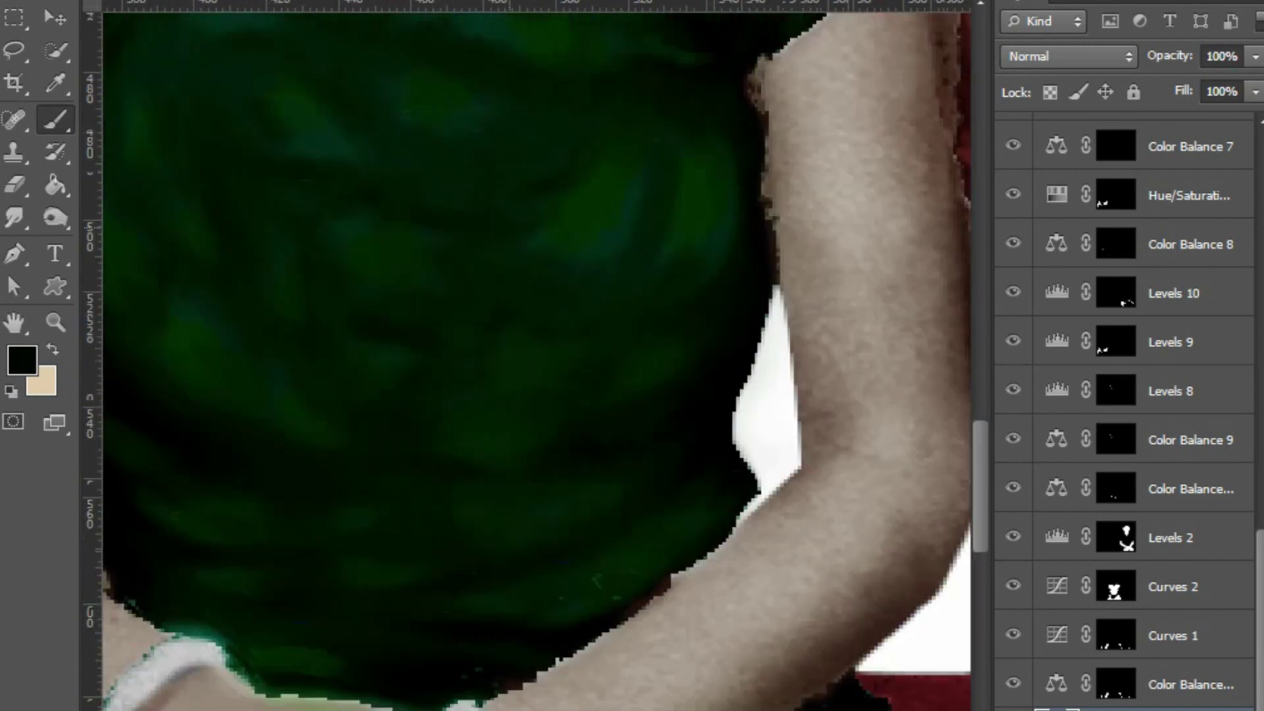
{"action": "scroll", "coordinate": [527, 356], "scroll_direction": "up", "scroll_amount": 2}
{"action": "scroll", "coordinate": [527, 356], "scroll_direction": "left", "scroll_amount": 1}
{"action": "scroll", "coordinate": [527, 355], "scroll_direction": "up", "scroll_amount": 2}
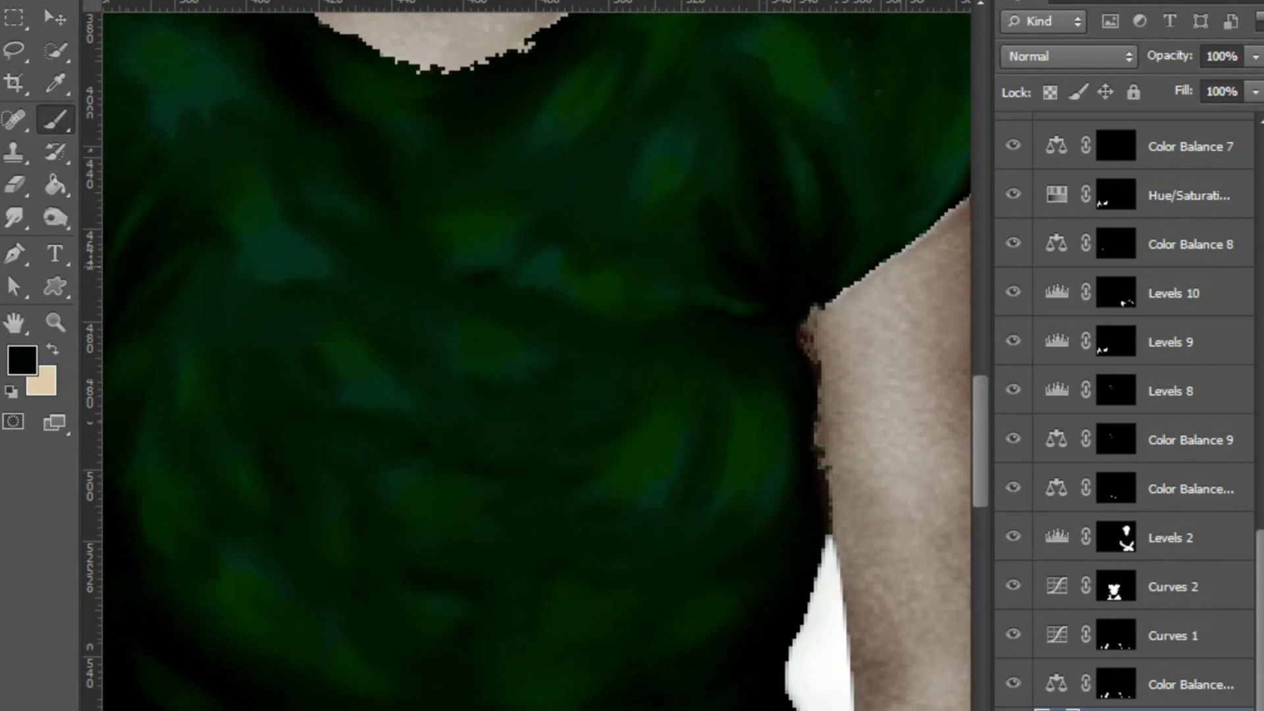
{"action": "scroll", "coordinate": [527, 356], "scroll_direction": "down", "scroll_amount": 2}
{"action": "scroll", "coordinate": [527, 355], "scroll_direction": "down", "scroll_amount": 3}
{"action": "scroll", "coordinate": [526, 355], "scroll_direction": "up", "scroll_amount": 2}
{"action": "scroll", "coordinate": [527, 356], "scroll_direction": "up", "scroll_amount": 1}
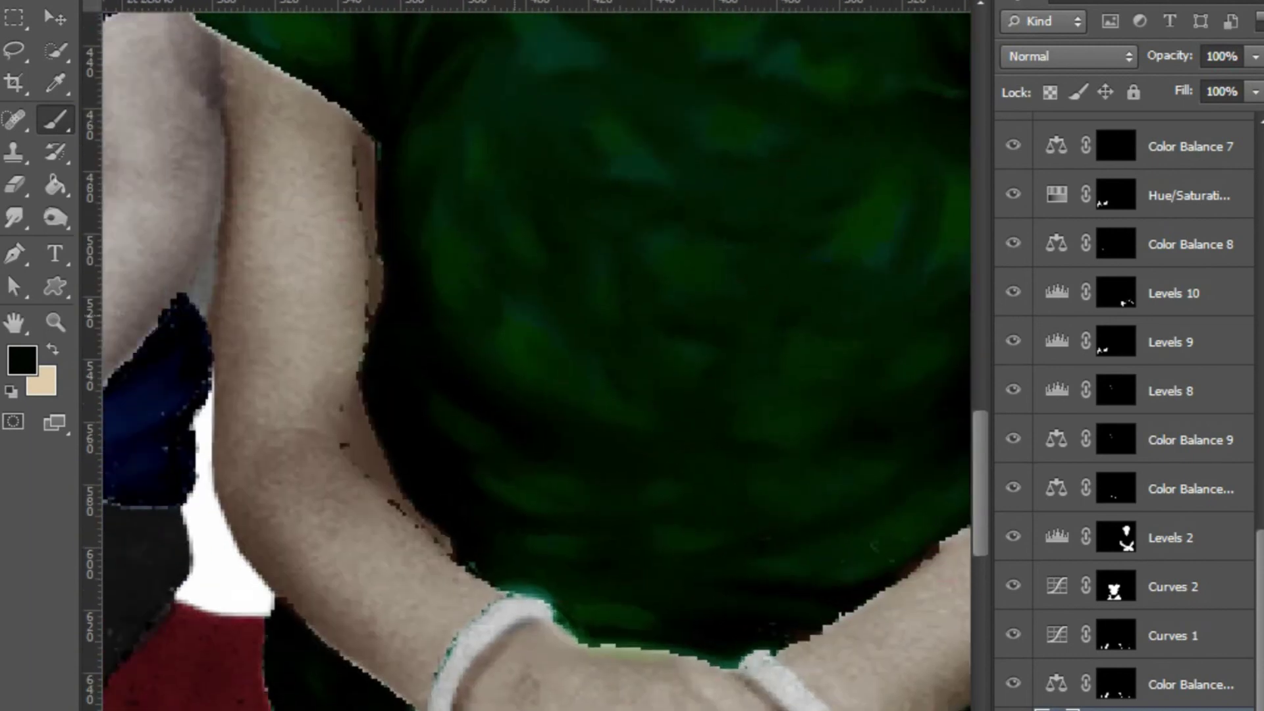
{"action": "scroll", "coordinate": [527, 355], "scroll_direction": "up", "scroll_amount": 2}
{"action": "scroll", "coordinate": [527, 356], "scroll_direction": "up", "scroll_amount": 1}
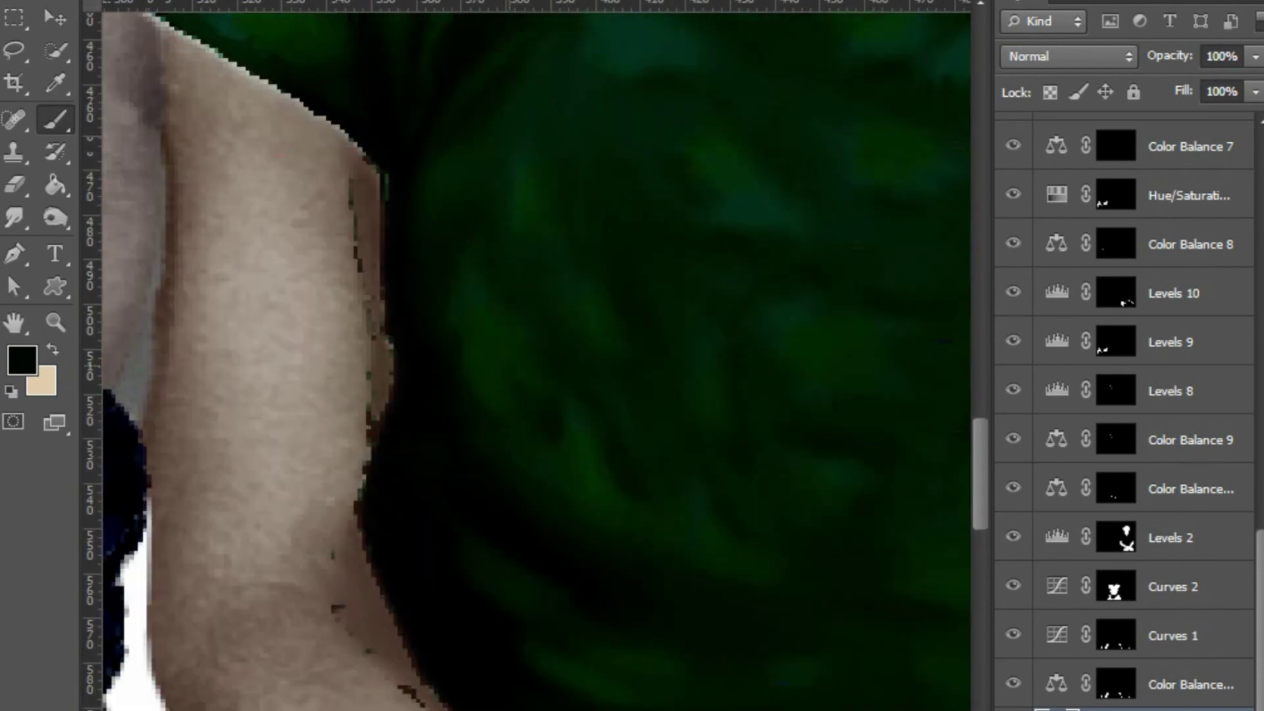
{"action": "scroll", "coordinate": [527, 356], "scroll_direction": "right", "scroll_amount": 2}
{"action": "scroll", "coordinate": [527, 356], "scroll_direction": "right", "scroll_amount": 1}
{"action": "scroll", "coordinate": [527, 356], "scroll_direction": "right", "scroll_amount": 5}
{"action": "scroll", "coordinate": [527, 355], "scroll_direction": "right", "scroll_amount": 2}
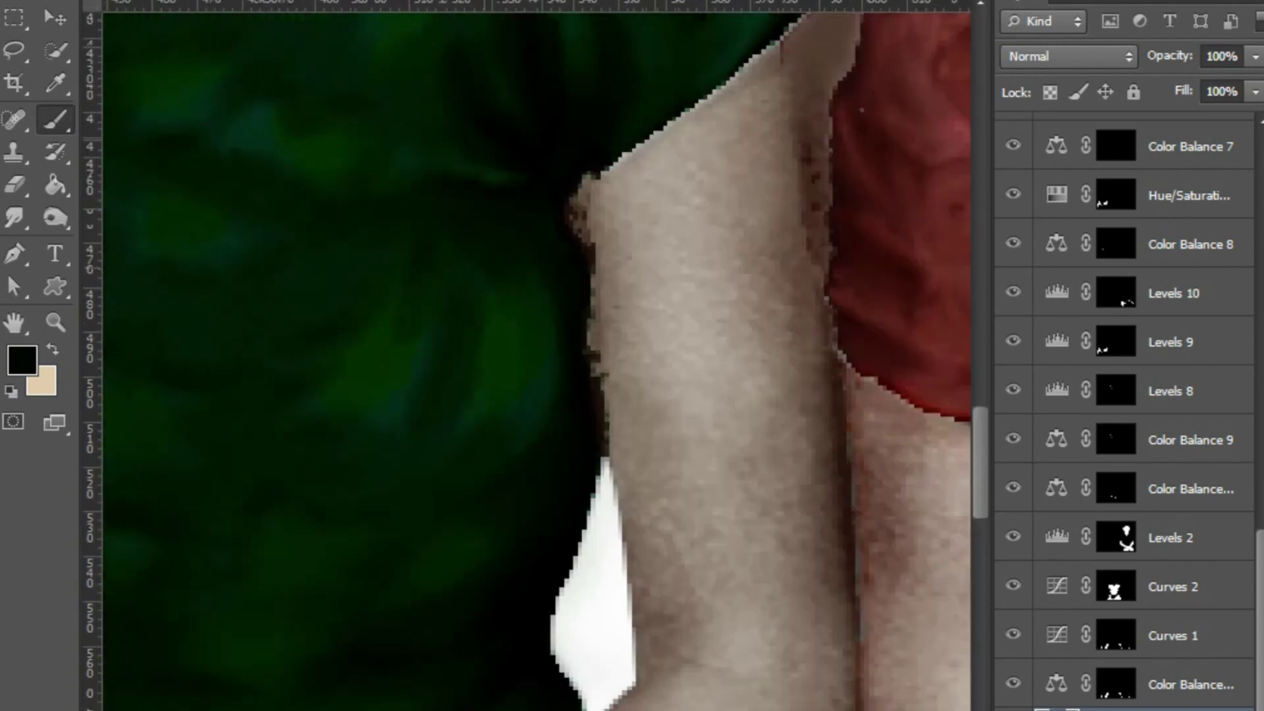
{"action": "scroll", "coordinate": [527, 355], "scroll_direction": "up", "scroll_amount": 2}
{"action": "scroll", "coordinate": [527, 356], "scroll_direction": "up", "scroll_amount": 1}
{"action": "scroll", "coordinate": [527, 355], "scroll_direction": "up", "scroll_amount": 2}
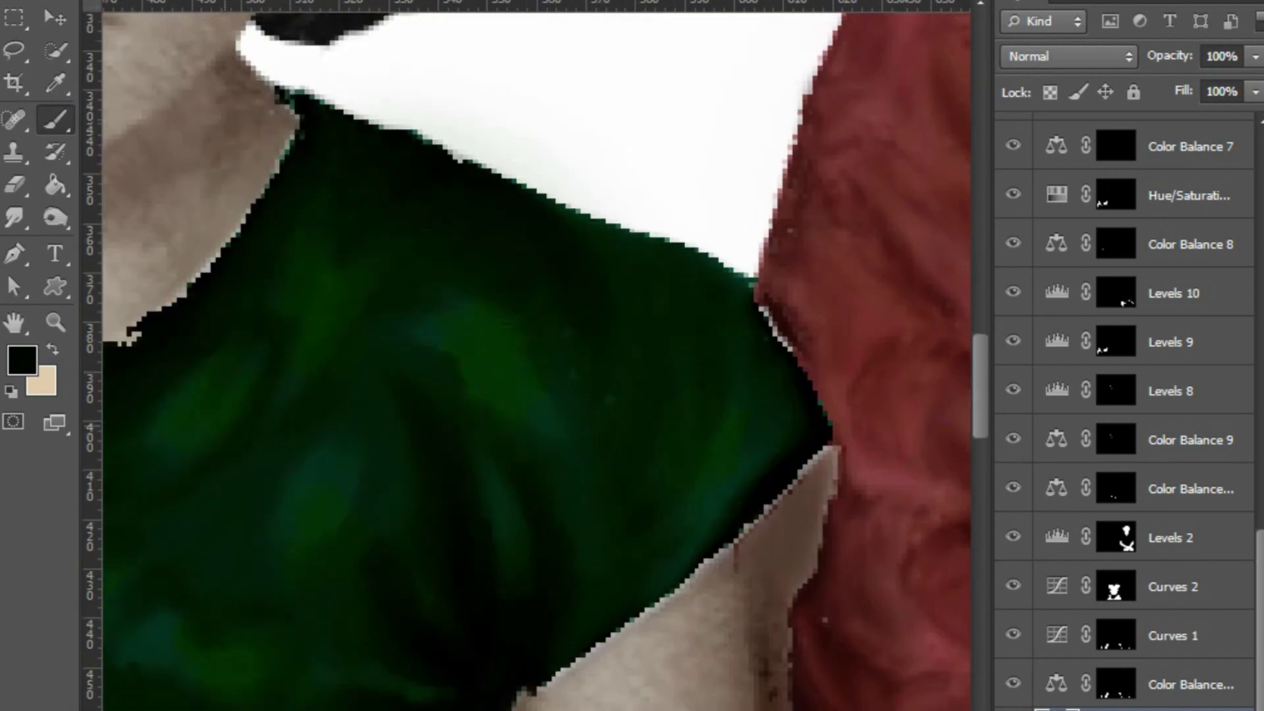
{"action": "scroll", "coordinate": [527, 355], "scroll_direction": "down", "scroll_amount": 2}
{"action": "scroll", "coordinate": [527, 356], "scroll_direction": "left", "scroll_amount": 2}
{"action": "scroll", "coordinate": [527, 355], "scroll_direction": "right", "scroll_amount": 3}
{"action": "scroll", "coordinate": [527, 356], "scroll_direction": "up", "scroll_amount": 1}
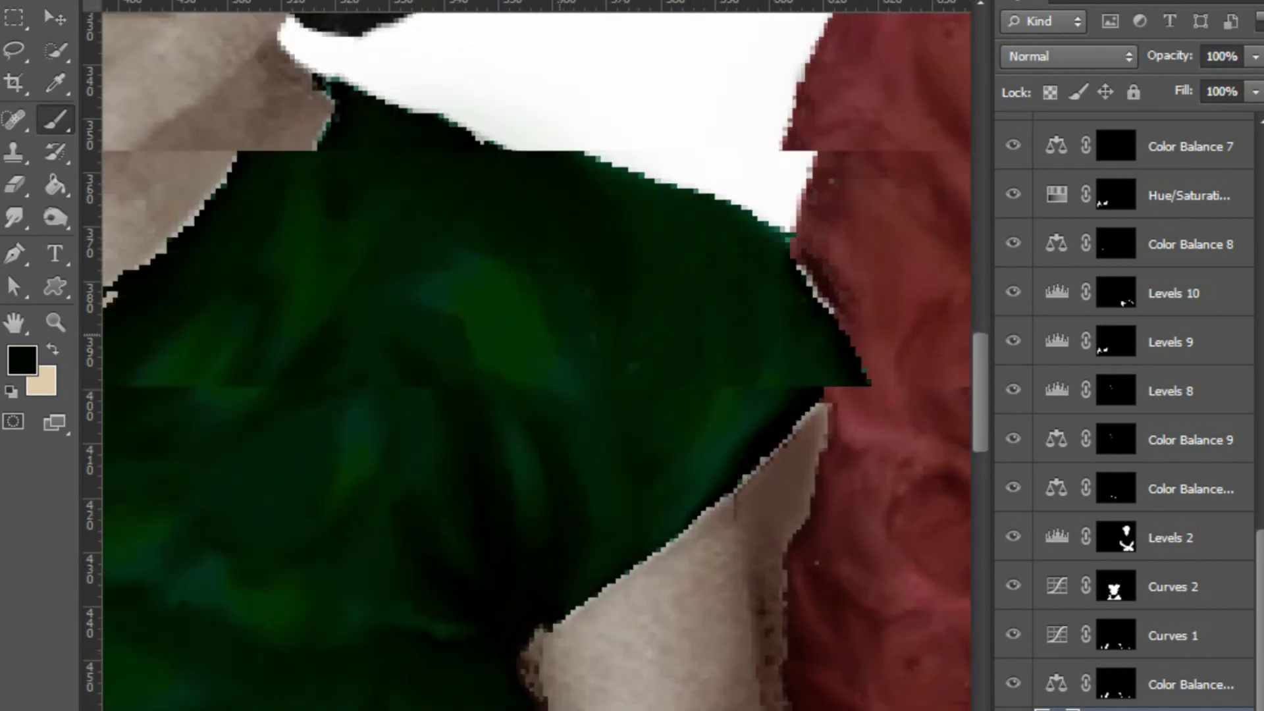
{"action": "scroll", "coordinate": [527, 356], "scroll_direction": "down", "scroll_amount": 1}
{"action": "scroll", "coordinate": [527, 356], "scroll_direction": "right", "scroll_amount": 1}
{"action": "scroll", "coordinate": [527, 356], "scroll_direction": "down", "scroll_amount": 2}
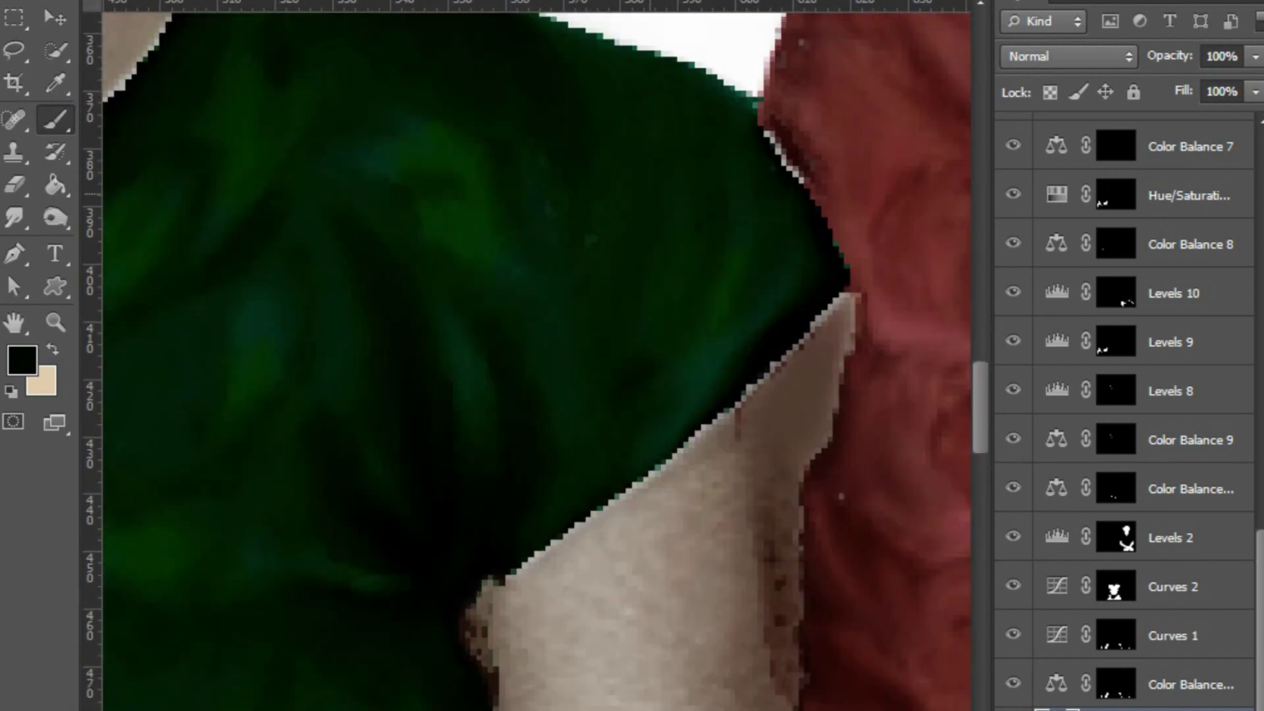
{"action": "scroll", "coordinate": [527, 356], "scroll_direction": "down", "scroll_amount": 3}
{"action": "scroll", "coordinate": [527, 356], "scroll_direction": "left", "scroll_amount": 1}
{"action": "scroll", "coordinate": [527, 356], "scroll_direction": "down", "scroll_amount": 5}
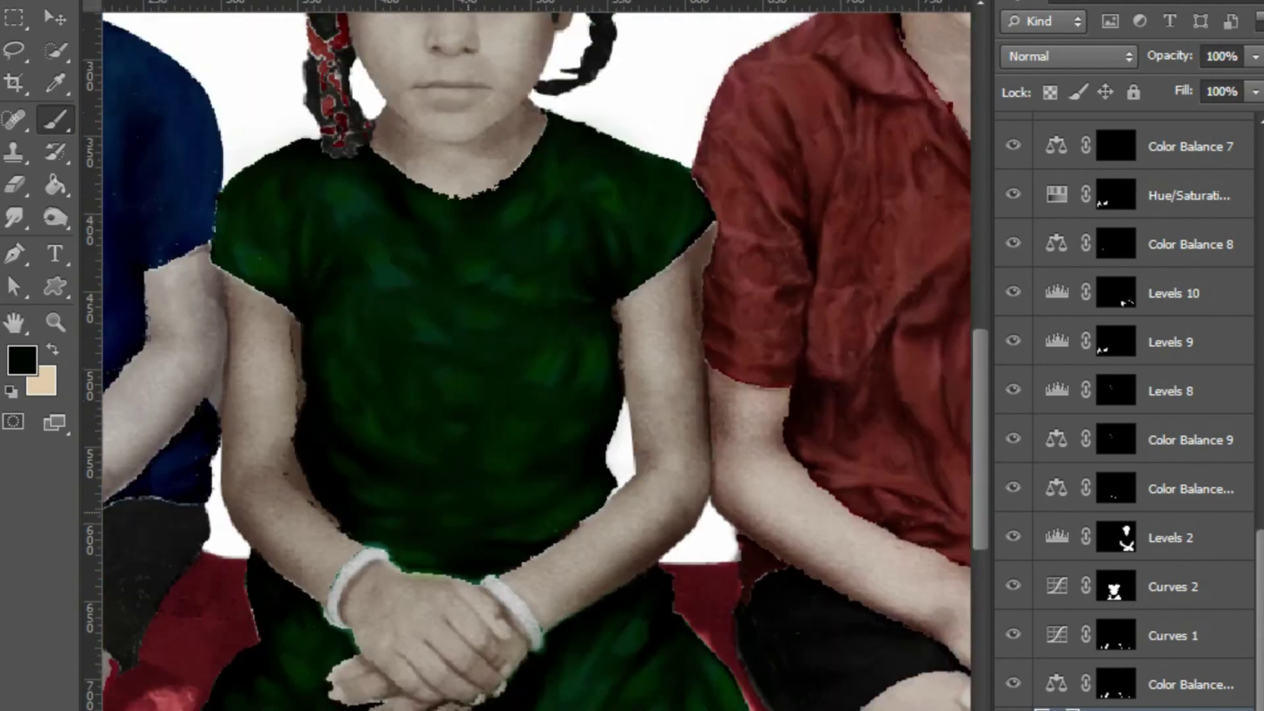
{"action": "scroll", "coordinate": [421, 580], "scroll_direction": "up", "scroll_amount": 2}
{"action": "scroll", "coordinate": [421, 580], "scroll_direction": "up", "scroll_amount": 1}
{"action": "scroll", "coordinate": [421, 579], "scroll_direction": "up", "scroll_amount": 1}
{"action": "scroll", "coordinate": [527, 395], "scroll_direction": "down", "scroll_amount": 1}
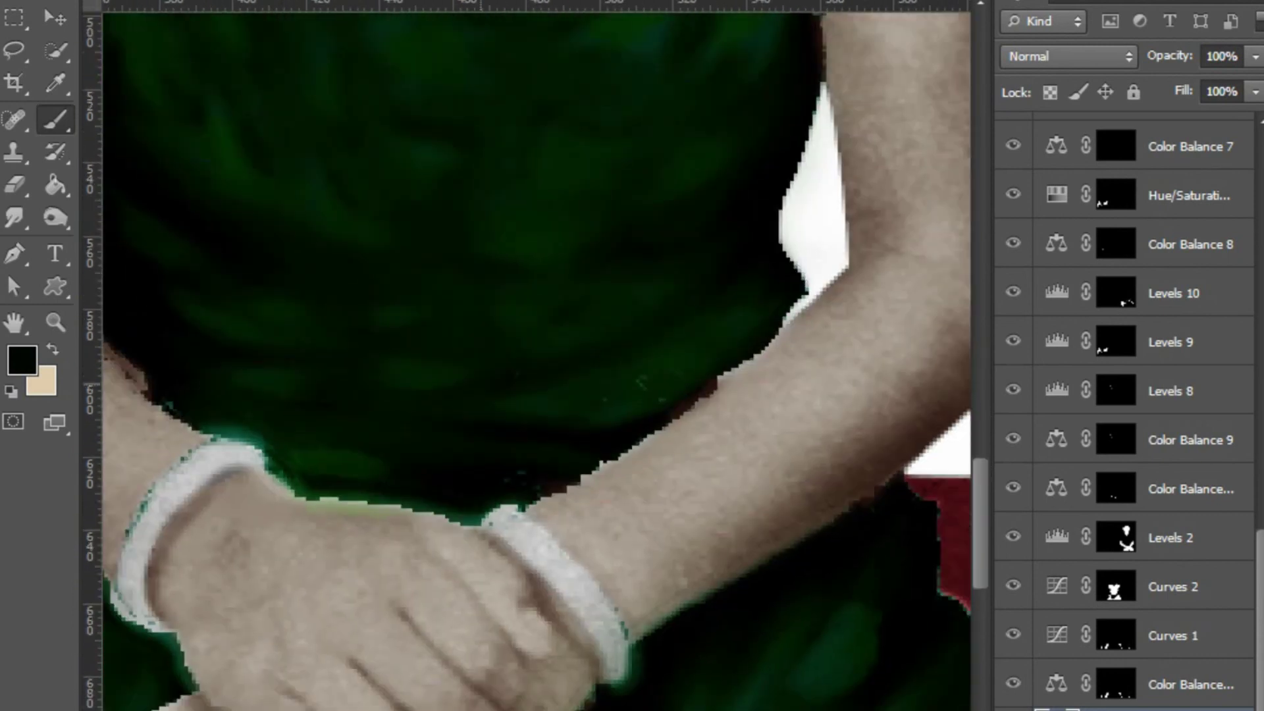
{"action": "scroll", "coordinate": [527, 395], "scroll_direction": "up", "scroll_amount": 1}
{"action": "scroll", "coordinate": [527, 395], "scroll_direction": "up", "scroll_amount": 1}
{"action": "scroll", "coordinate": [527, 395], "scroll_direction": "up", "scroll_amount": 1}
{"action": "scroll", "coordinate": [526, 355], "scroll_direction": "down", "scroll_amount": 2}
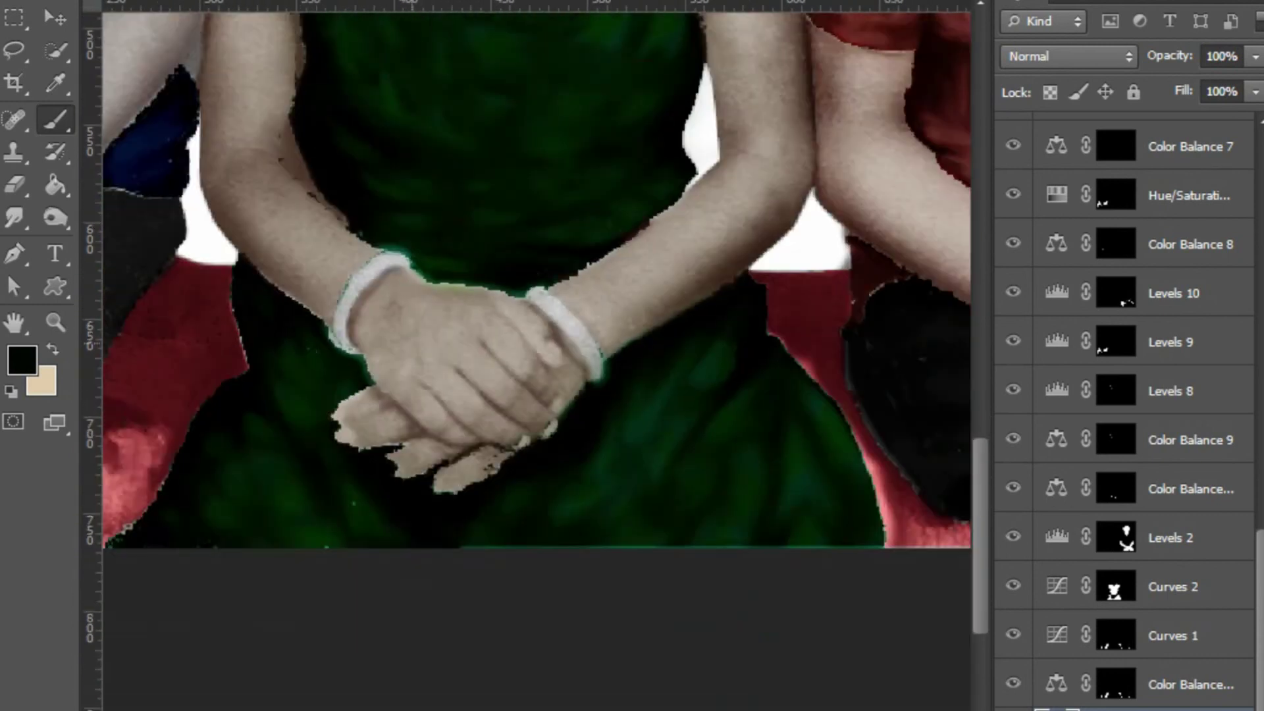
{"action": "scroll", "coordinate": [527, 356], "scroll_direction": "up", "scroll_amount": 2}
{"action": "scroll", "coordinate": [537, 349], "scroll_direction": "down", "scroll_amount": 2}
{"action": "scroll", "coordinate": [537, 349], "scroll_direction": "down", "scroll_amount": 2}
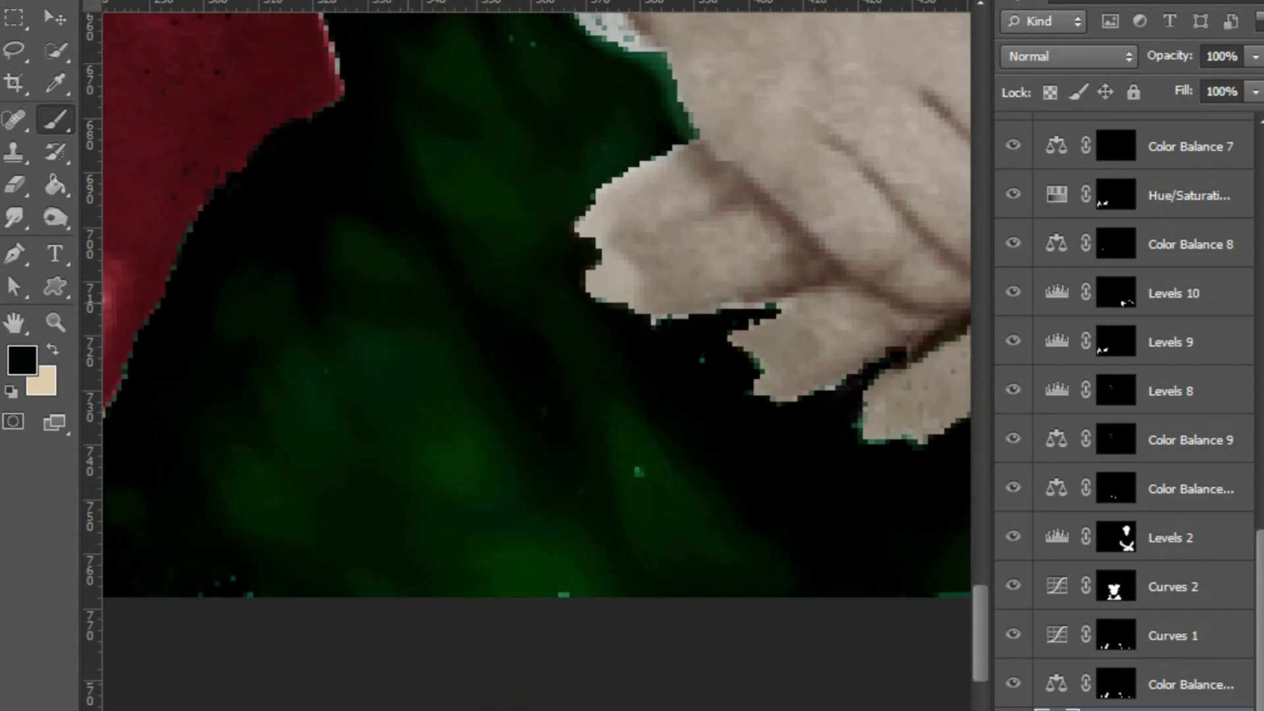
{"action": "scroll", "coordinate": [536, 349], "scroll_direction": "up", "scroll_amount": 1}
{"action": "scroll", "coordinate": [537, 264], "scroll_direction": "down", "scroll_amount": 1}
{"action": "scroll", "coordinate": [537, 264], "scroll_direction": "up", "scroll_amount": 1}
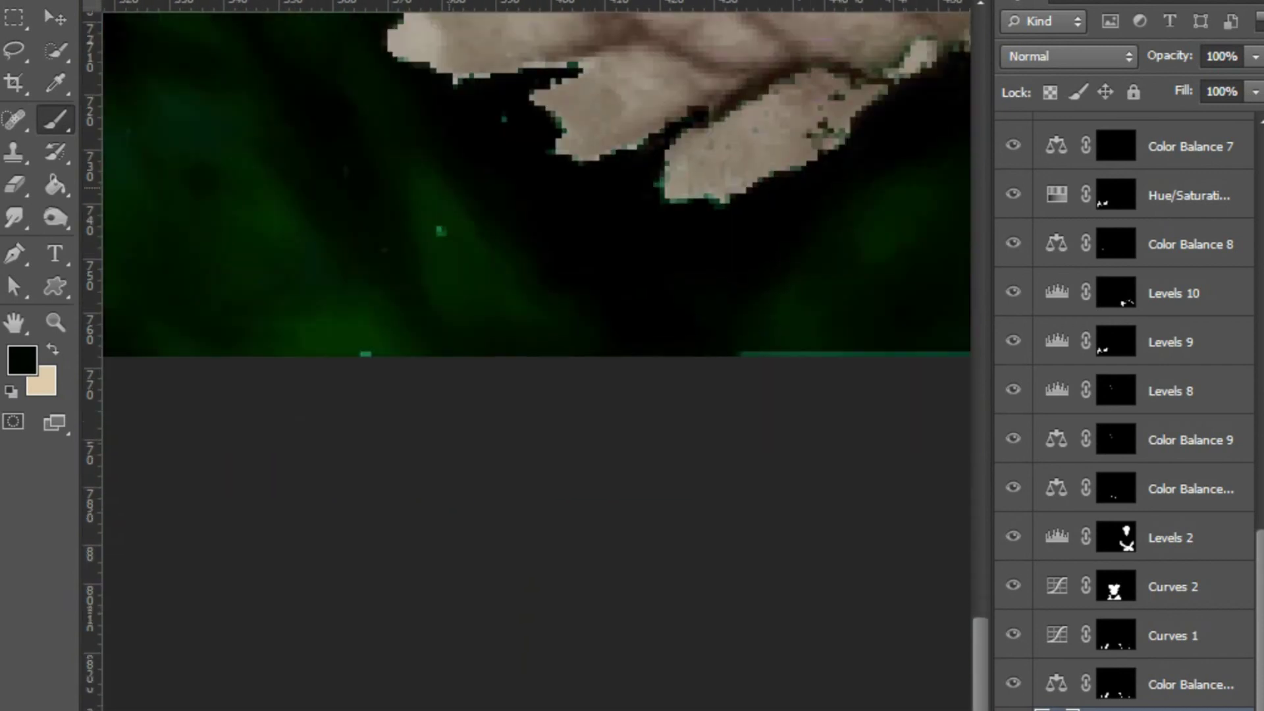
{"action": "scroll", "coordinate": [537, 264], "scroll_direction": "right", "scroll_amount": 2}
{"action": "scroll", "coordinate": [537, 264], "scroll_direction": "up", "scroll_amount": 1}
{"action": "scroll", "coordinate": [536, 296], "scroll_direction": "up", "scroll_amount": 1}
{"action": "scroll", "coordinate": [536, 296], "scroll_direction": "down", "scroll_amount": 2}
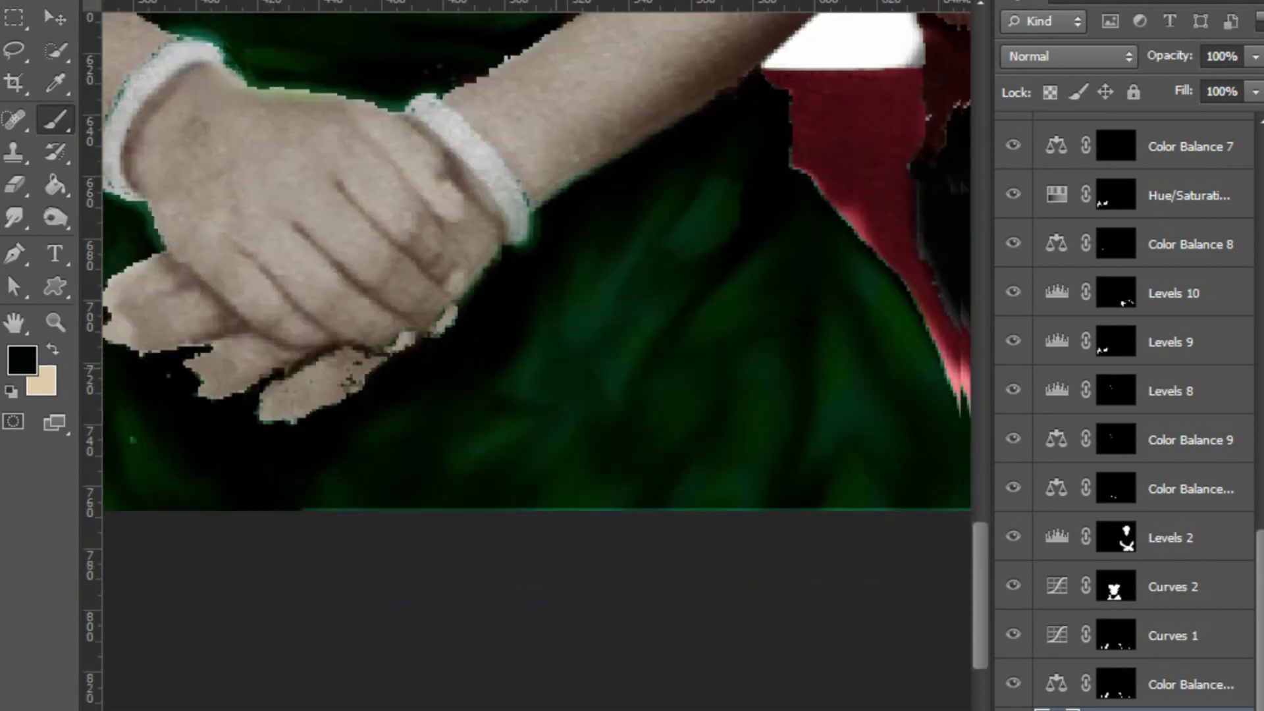
{"action": "scroll", "coordinate": [537, 296], "scroll_direction": "up", "scroll_amount": 2}
{"action": "scroll", "coordinate": [536, 296], "scroll_direction": "up", "scroll_amount": 1}
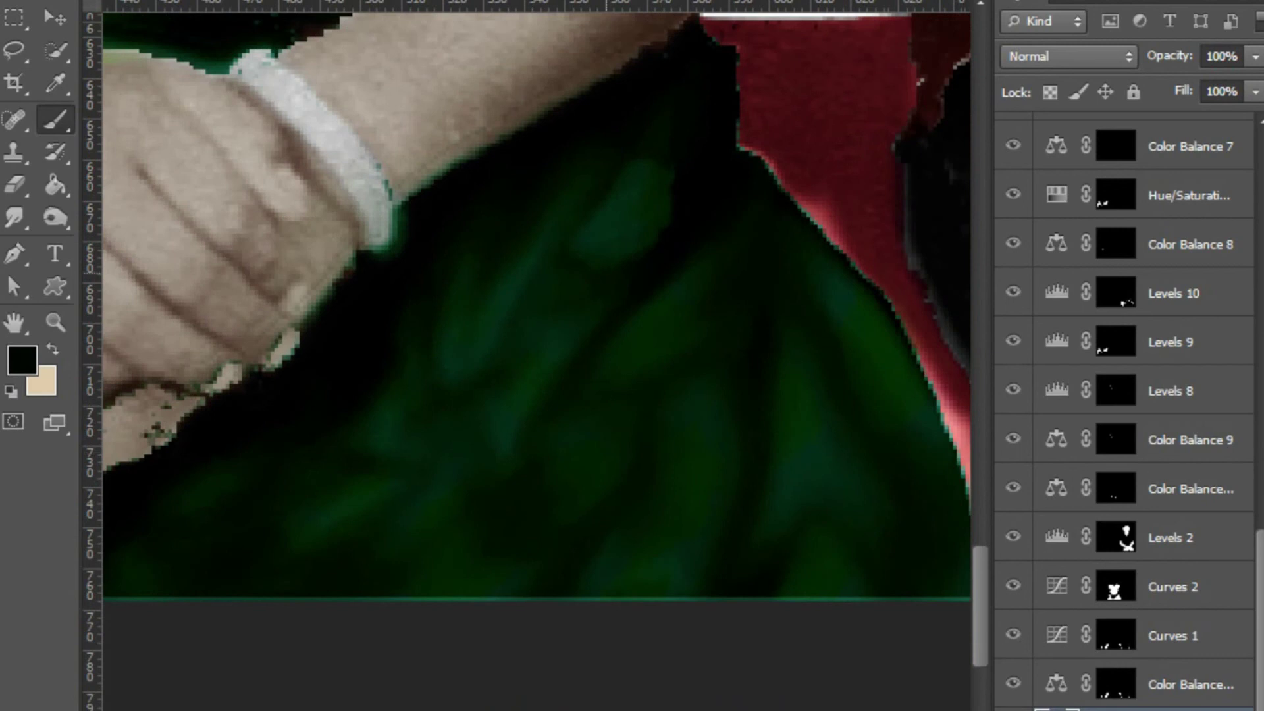
{"action": "scroll", "coordinate": [536, 297], "scroll_direction": "down", "scroll_amount": 1}
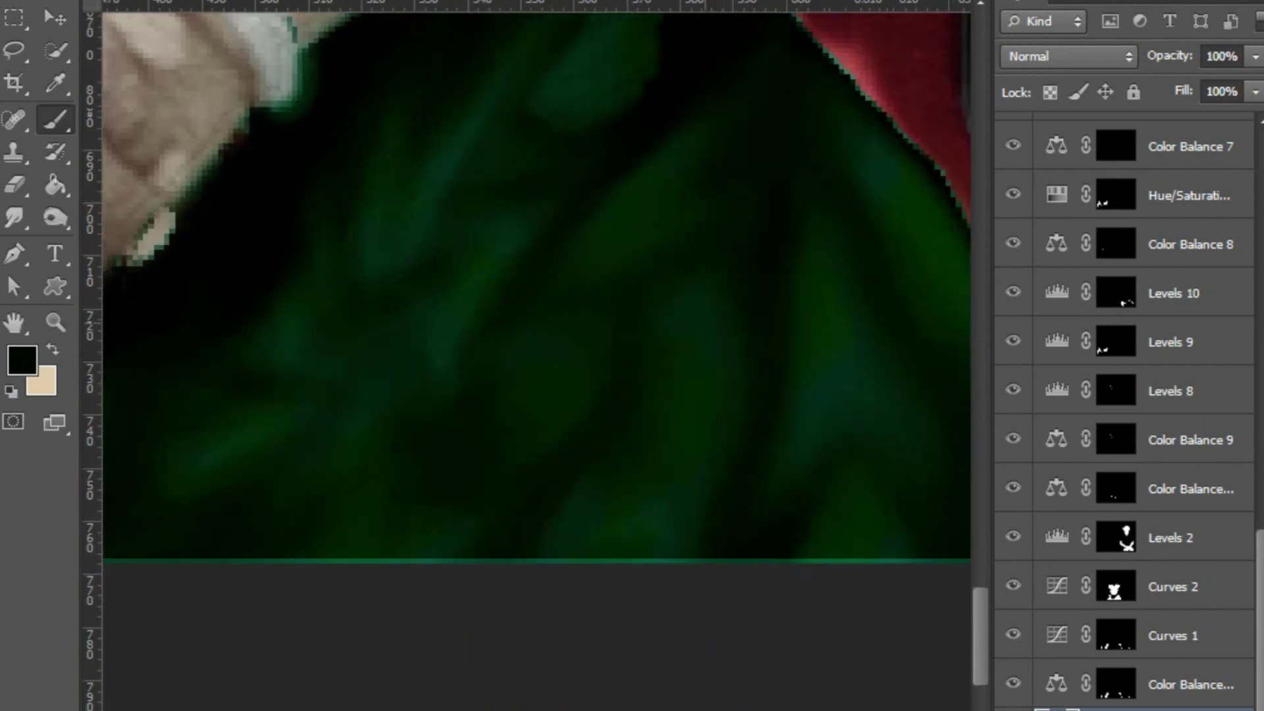
{"action": "scroll", "coordinate": [537, 296], "scroll_direction": "up", "scroll_amount": 1}
{"action": "scroll", "coordinate": [537, 296], "scroll_direction": "down", "scroll_amount": 1}
{"action": "scroll", "coordinate": [536, 297], "scroll_direction": "up", "scroll_amount": 1}
{"action": "scroll", "coordinate": [536, 296], "scroll_direction": "up", "scroll_amount": 1}
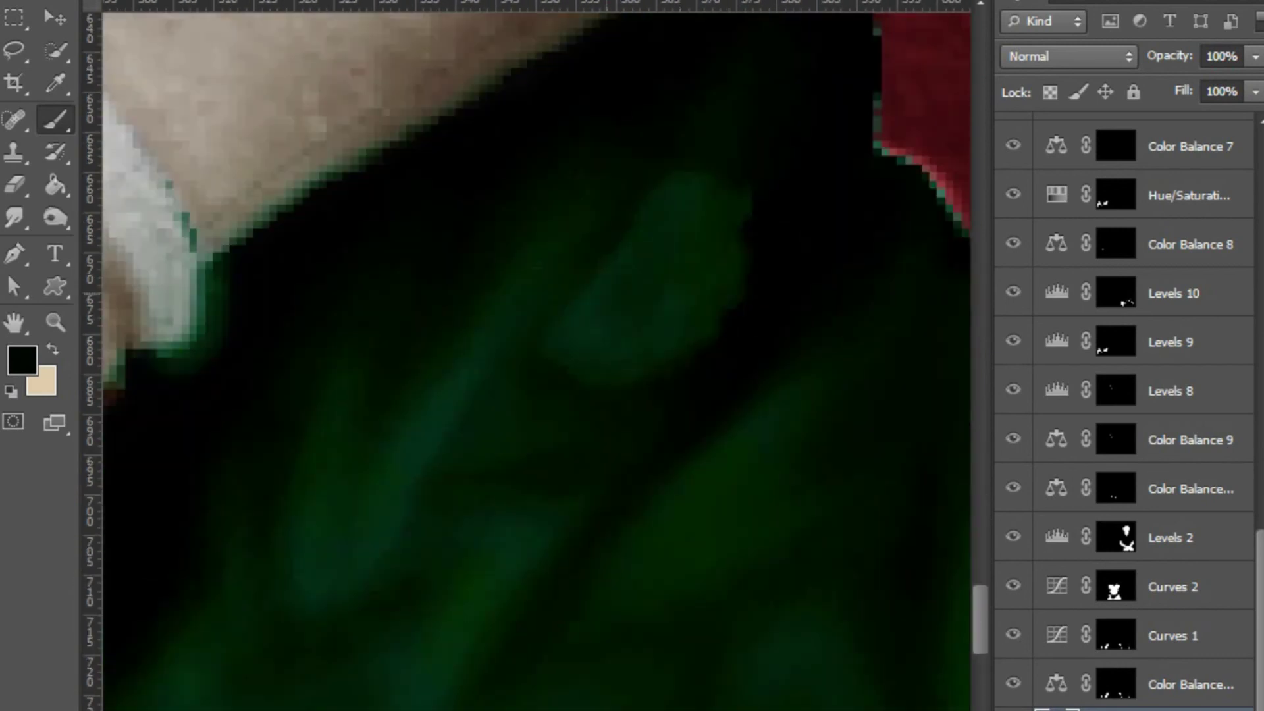
{"action": "scroll", "coordinate": [536, 296], "scroll_direction": "down", "scroll_amount": 1}
{"action": "scroll", "coordinate": [536, 296], "scroll_direction": "up", "scroll_amount": 1}
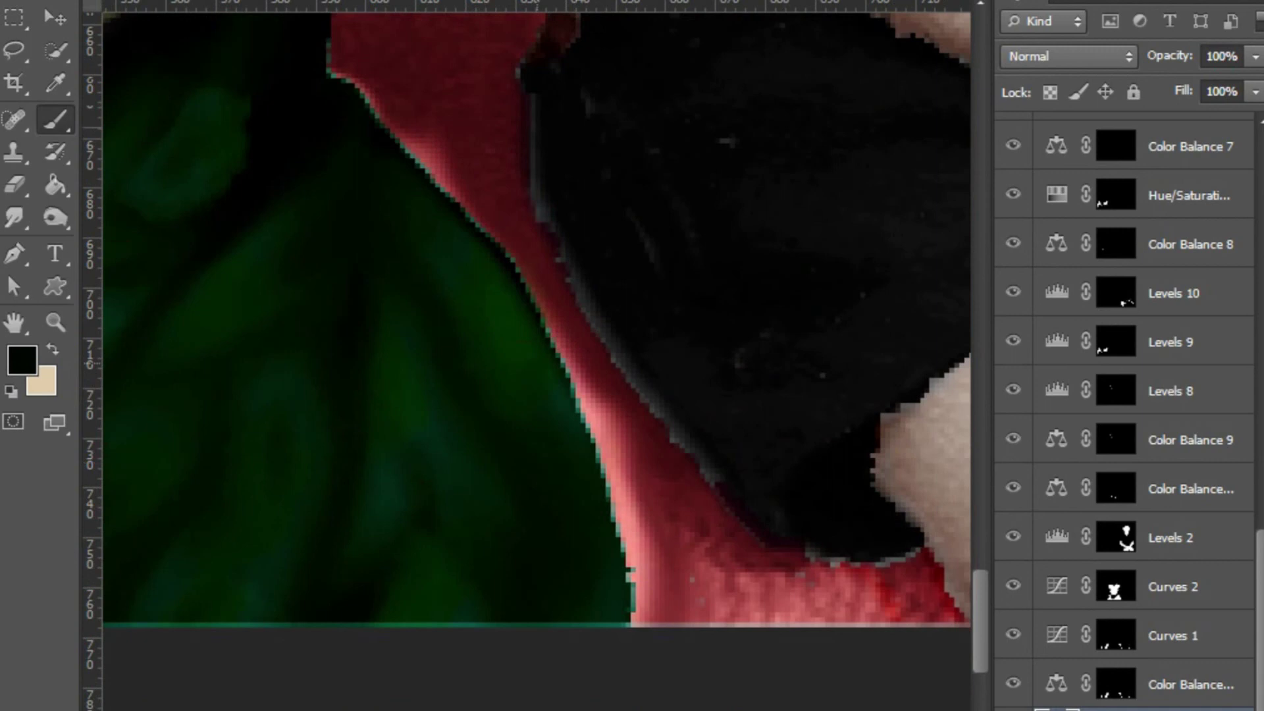
{"action": "scroll", "coordinate": [537, 296], "scroll_direction": "down", "scroll_amount": 1}
{"action": "scroll", "coordinate": [537, 296], "scroll_direction": "up", "scroll_amount": 1}
{"action": "scroll", "coordinate": [537, 296], "scroll_direction": "down", "scroll_amount": 1}
{"action": "scroll", "coordinate": [536, 296], "scroll_direction": "up", "scroll_amount": 1}
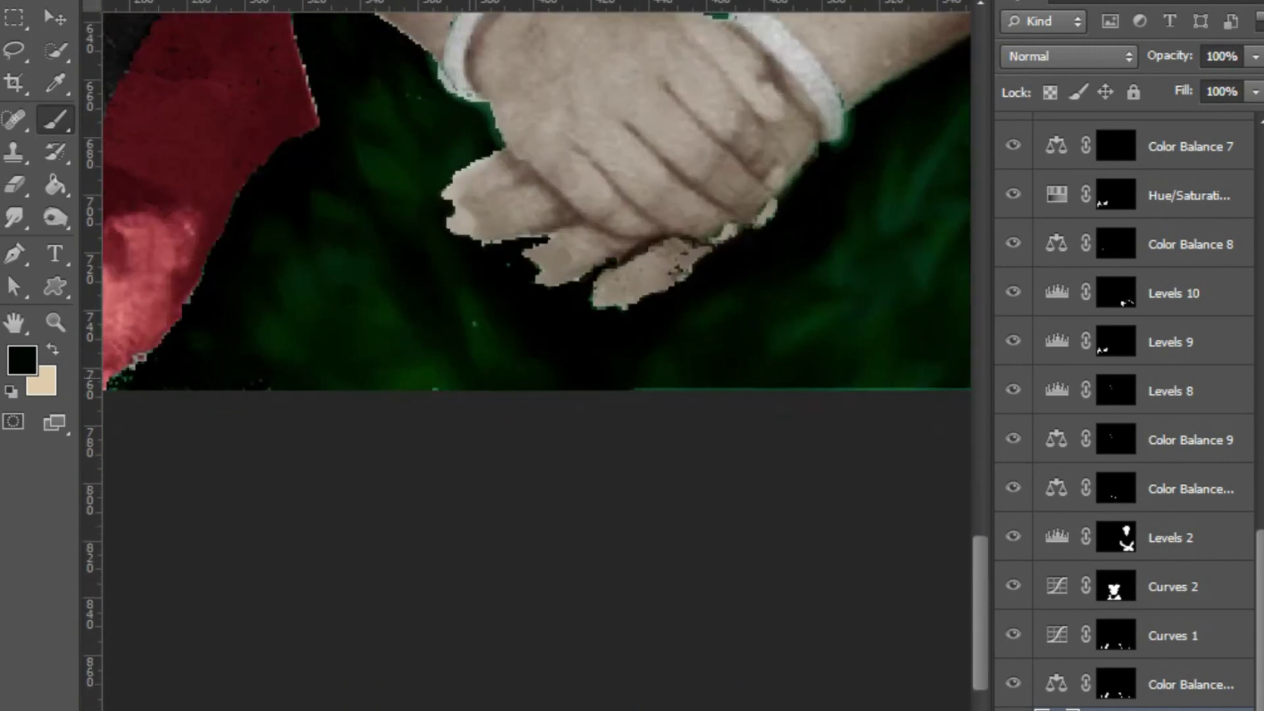
{"action": "scroll", "coordinate": [537, 297], "scroll_direction": "up", "scroll_amount": 2}
{"action": "scroll", "coordinate": [537, 296], "scroll_direction": "down", "scroll_amount": 1}
{"action": "scroll", "coordinate": [537, 296], "scroll_direction": "down", "scroll_amount": 5}
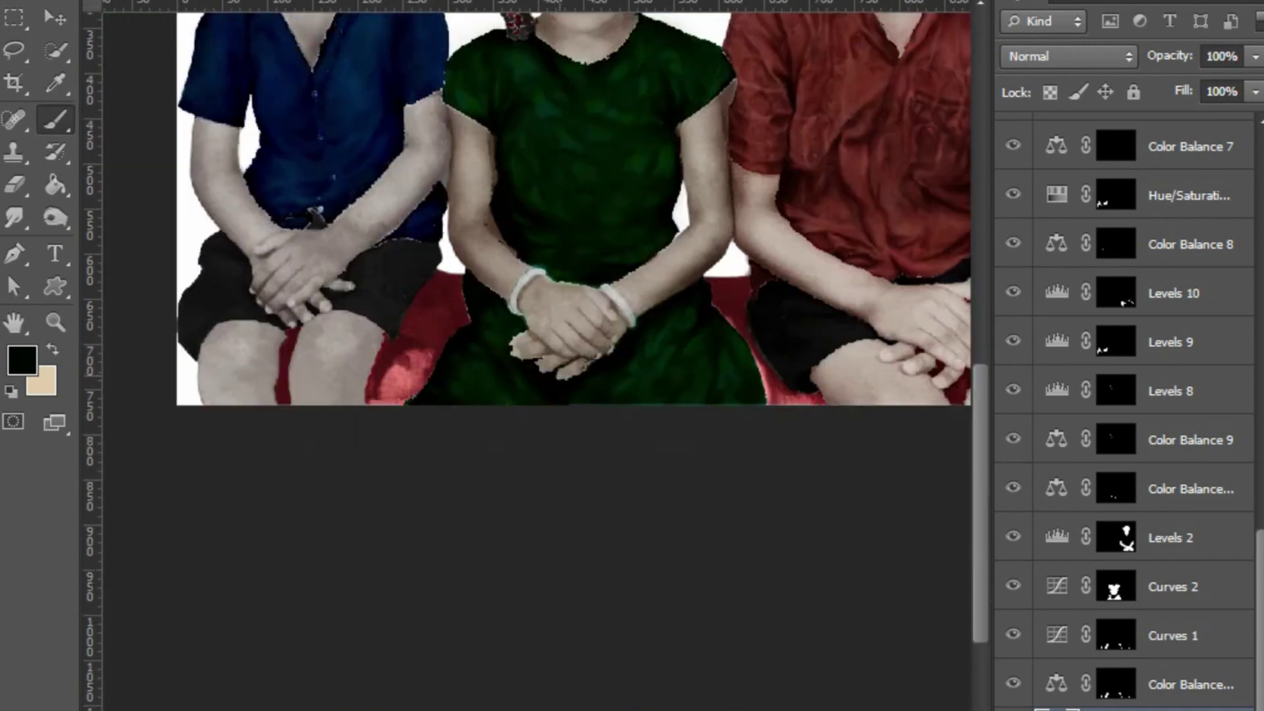
{"action": "scroll", "coordinate": [537, 297], "scroll_direction": "down", "scroll_amount": 2}
{"action": "scroll", "coordinate": [312, 456], "scroll_direction": "up", "scroll_amount": 1}
{"action": "scroll", "coordinate": [311, 456], "scroll_direction": "up", "scroll_amount": 2}
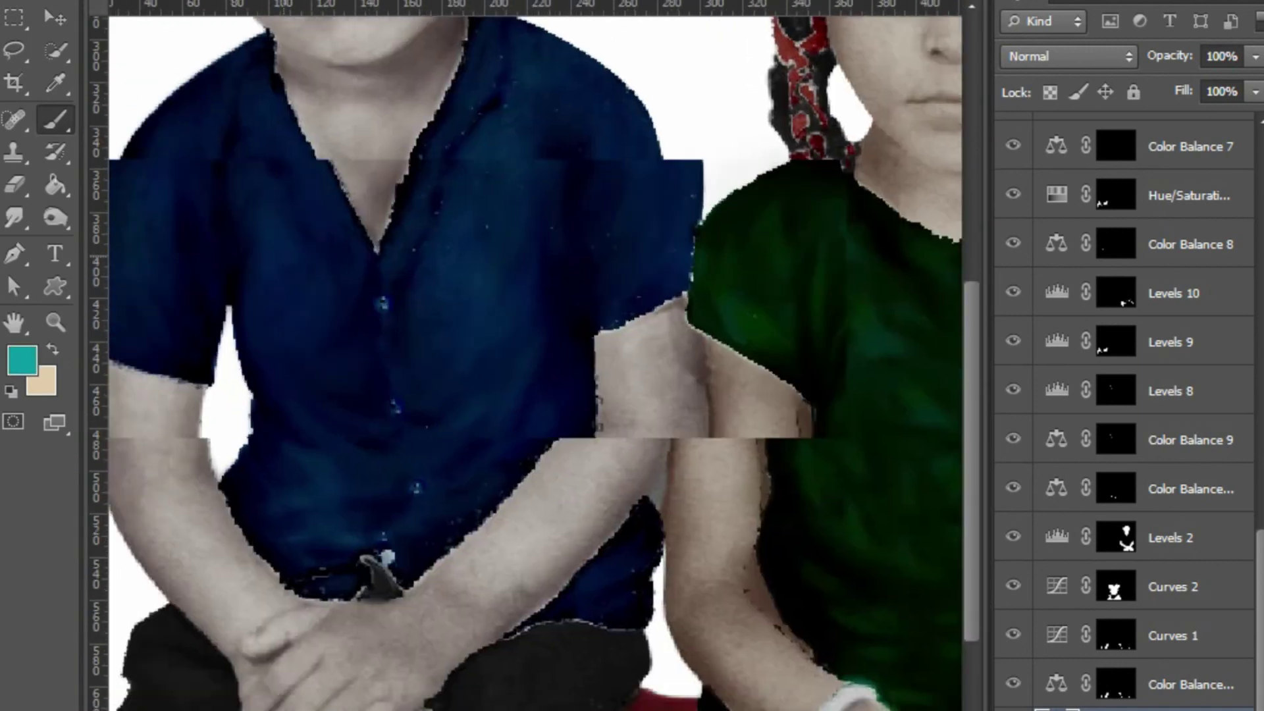
{"action": "scroll", "coordinate": [311, 456], "scroll_direction": "up", "scroll_amount": 2}
{"action": "scroll", "coordinate": [290, 343], "scroll_direction": "down", "scroll_amount": 2}
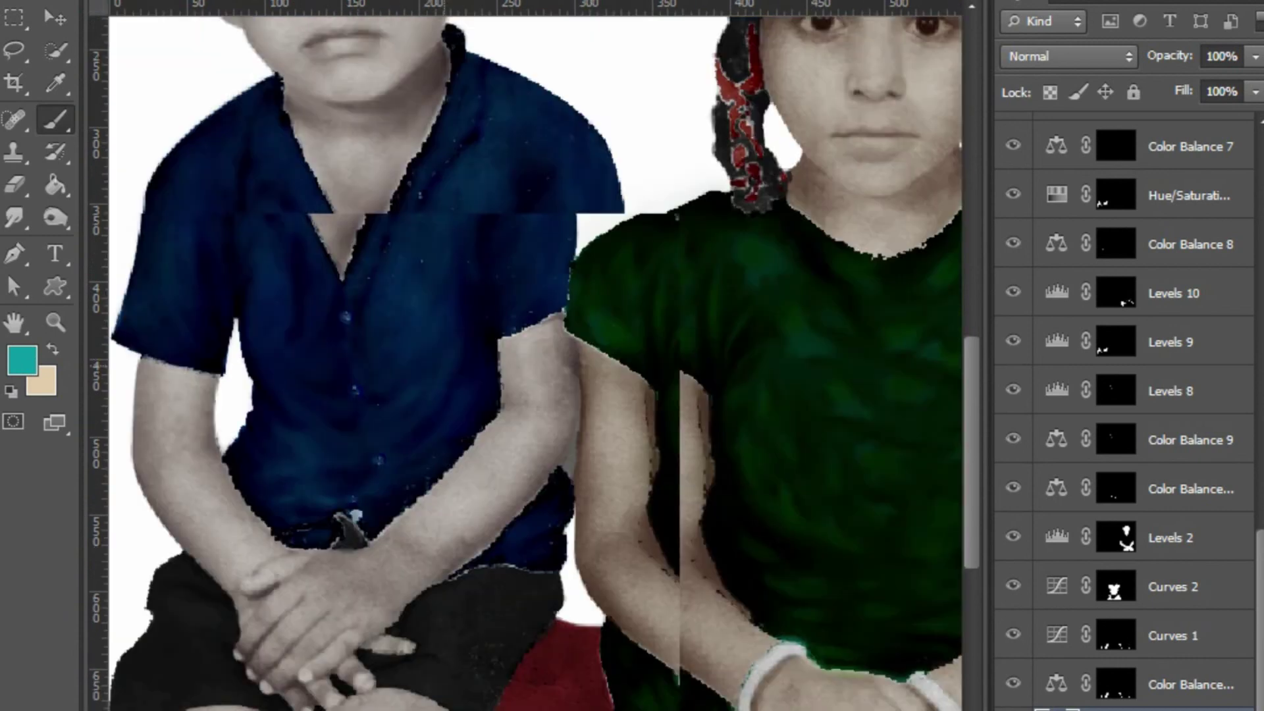
{"action": "scroll", "coordinate": [290, 342], "scroll_direction": "down", "scroll_amount": 1}
{"action": "scroll", "coordinate": [309, 527], "scroll_direction": "up", "scroll_amount": 1}
{"action": "scroll", "coordinate": [310, 527], "scroll_direction": "down", "scroll_amount": 1}
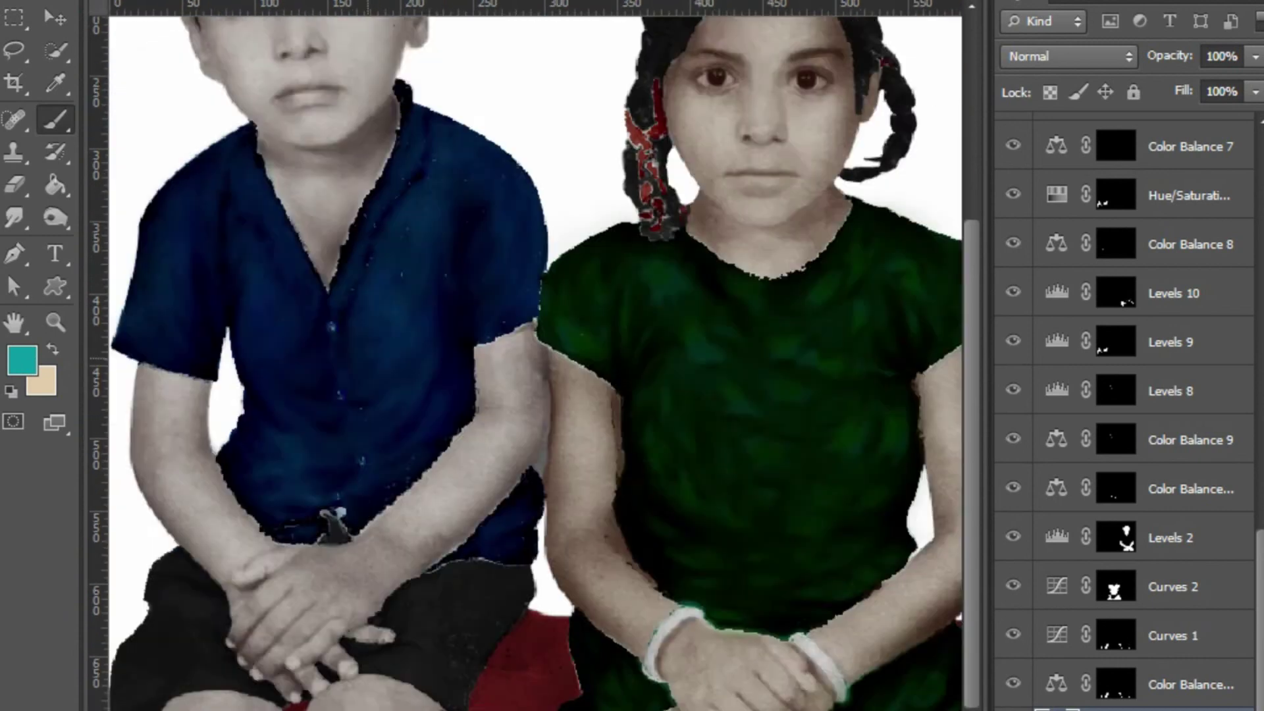
{"action": "scroll", "coordinate": [309, 527], "scroll_direction": "up", "scroll_amount": 1}
{"action": "scroll", "coordinate": [309, 526], "scroll_direction": "up", "scroll_amount": 1}
{"action": "left_click", "coordinate": [22, 360]}
{"action": "left_click", "coordinate": [976, 53]}
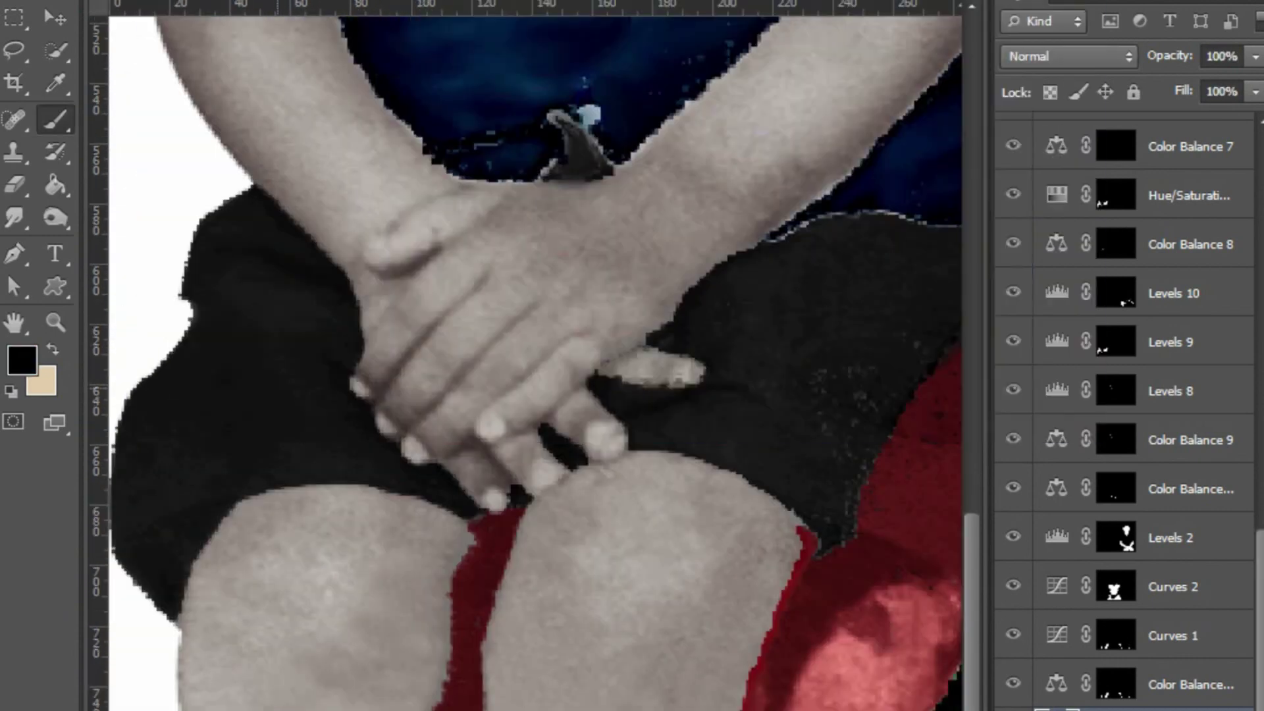
{"action": "scroll", "coordinate": [145, 408], "scroll_direction": "up", "scroll_amount": 1}
{"action": "scroll", "coordinate": [144, 408], "scroll_direction": "down", "scroll_amount": 2}
{"action": "scroll", "coordinate": [145, 408], "scroll_direction": "up", "scroll_amount": 2}
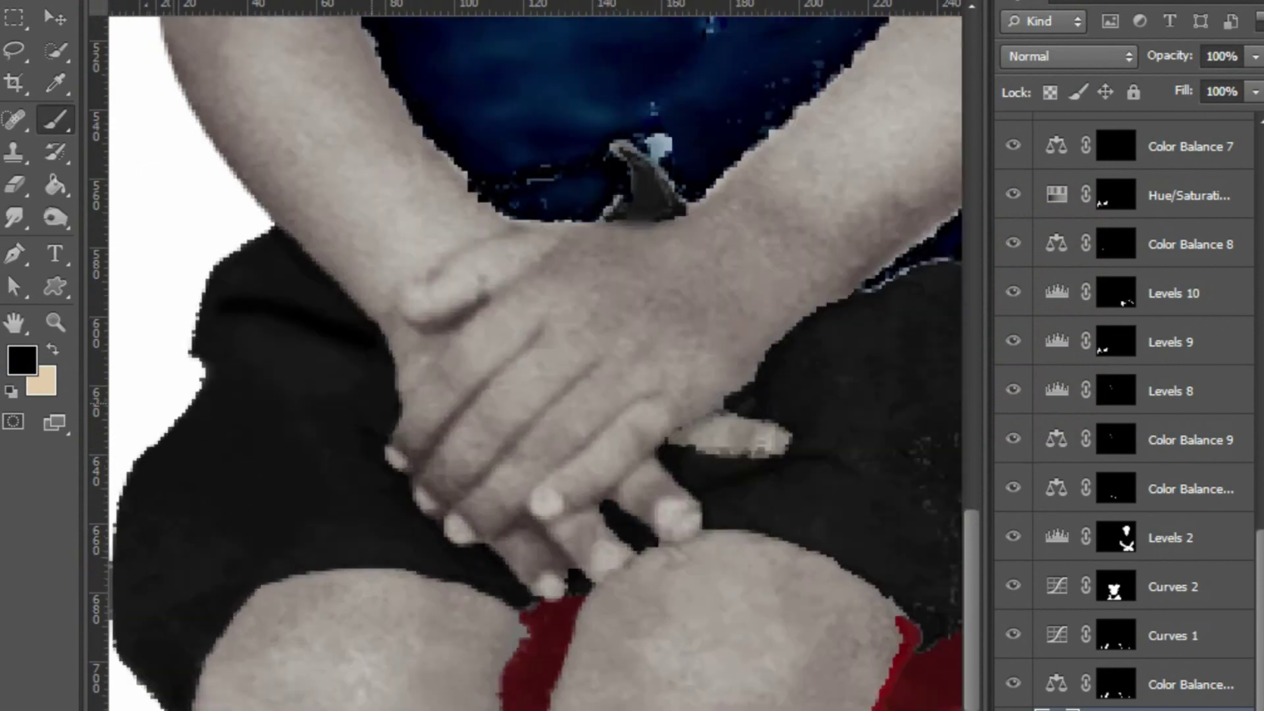
{"action": "scroll", "coordinate": [145, 408], "scroll_direction": "up", "scroll_amount": 1}
{"action": "scroll", "coordinate": [145, 408], "scroll_direction": "down", "scroll_amount": 1}
{"action": "scroll", "coordinate": [527, 356], "scroll_direction": "down", "scroll_amount": 1}
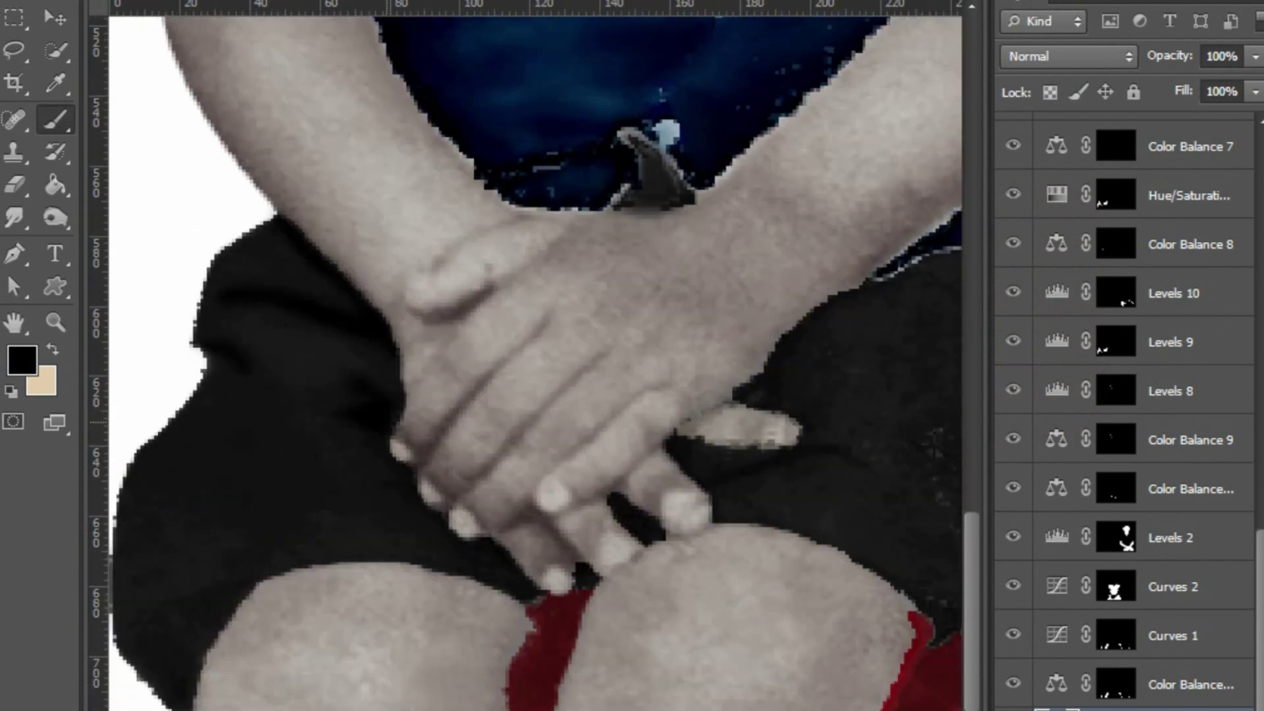
{"action": "scroll", "coordinate": [527, 363], "scroll_direction": "down", "scroll_amount": 1}
{"action": "scroll", "coordinate": [527, 355], "scroll_direction": "right", "scroll_amount": 1}
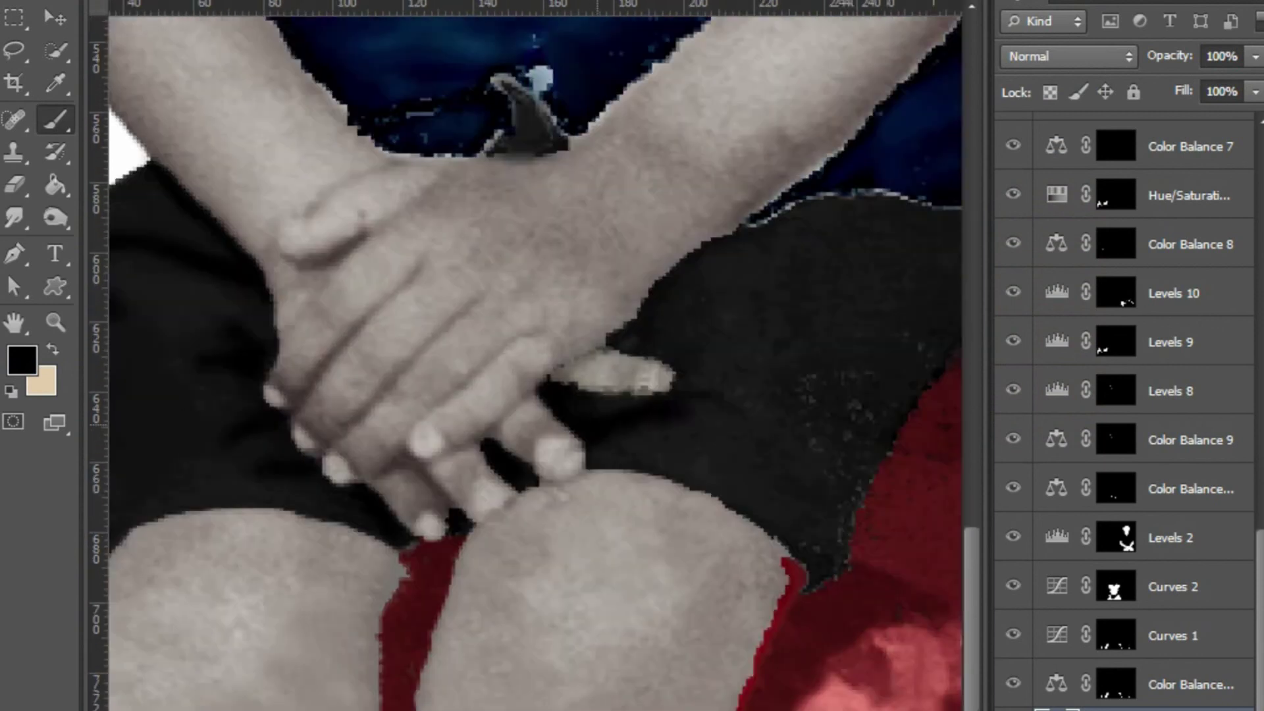
{"action": "scroll", "coordinate": [527, 355], "scroll_direction": "down", "scroll_amount": 1}
{"action": "scroll", "coordinate": [526, 355], "scroll_direction": "up", "scroll_amount": 1}
{"action": "scroll", "coordinate": [526, 355], "scroll_direction": "up", "scroll_amount": 1}
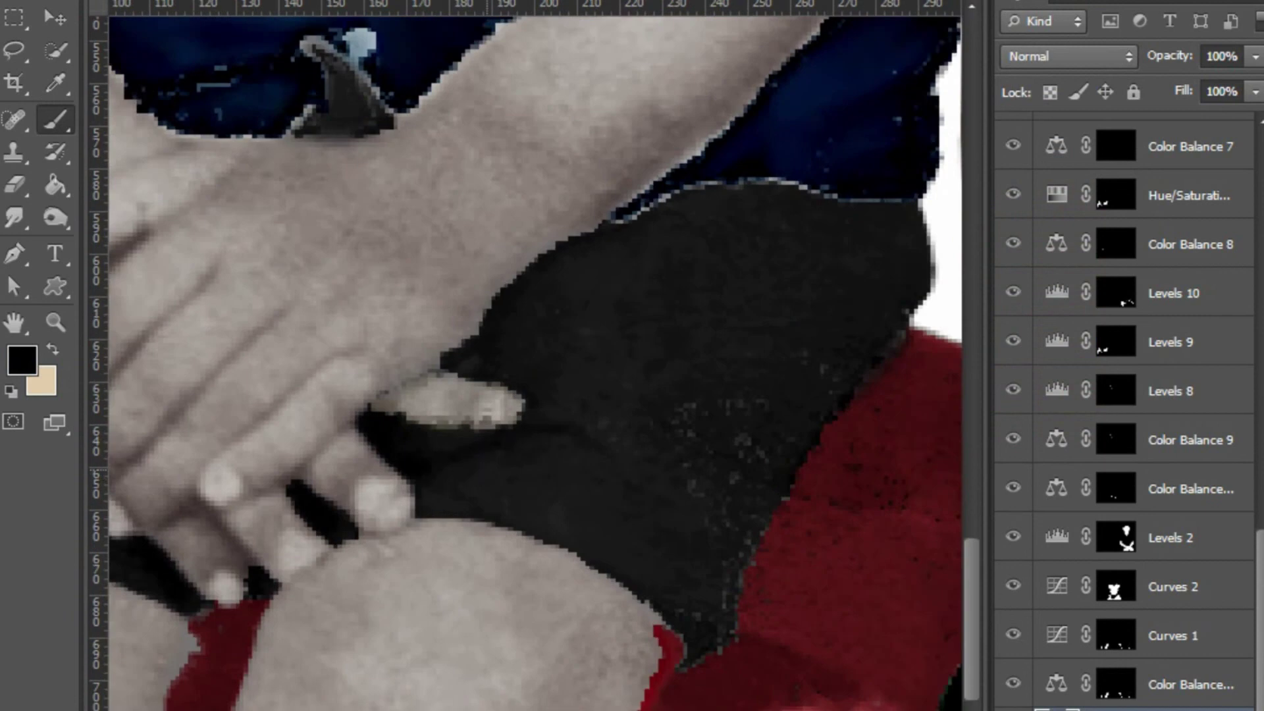
{"action": "scroll", "coordinate": [724, 658], "scroll_direction": "up", "scroll_amount": 1}
{"action": "scroll", "coordinate": [724, 659], "scroll_direction": "up", "scroll_amount": 1}
{"action": "scroll", "coordinate": [724, 659], "scroll_direction": "up", "scroll_amount": 1}
{"action": "scroll", "coordinate": [526, 356], "scroll_direction": "down", "scroll_amount": 2}
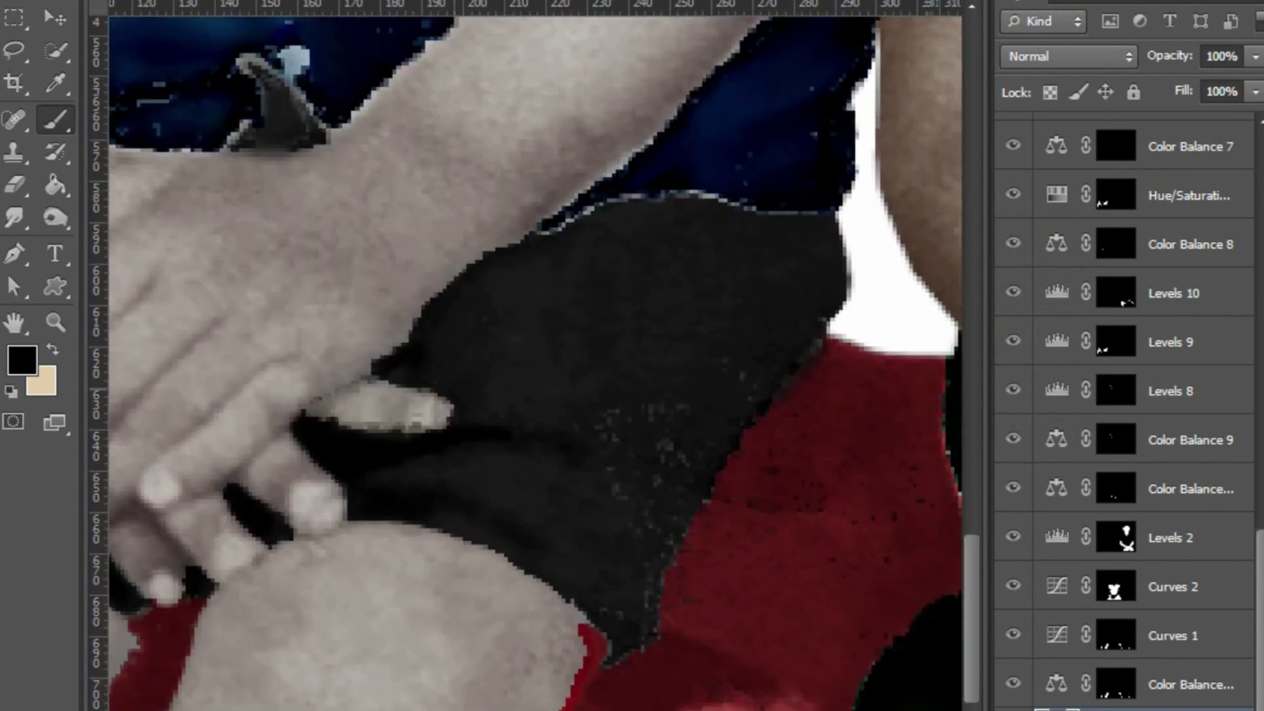
{"action": "scroll", "coordinate": [526, 355], "scroll_direction": "up", "scroll_amount": 1}
{"action": "scroll", "coordinate": [526, 356], "scroll_direction": "right", "scroll_amount": 1}
{"action": "scroll", "coordinate": [527, 355], "scroll_direction": "down", "scroll_amount": 1}
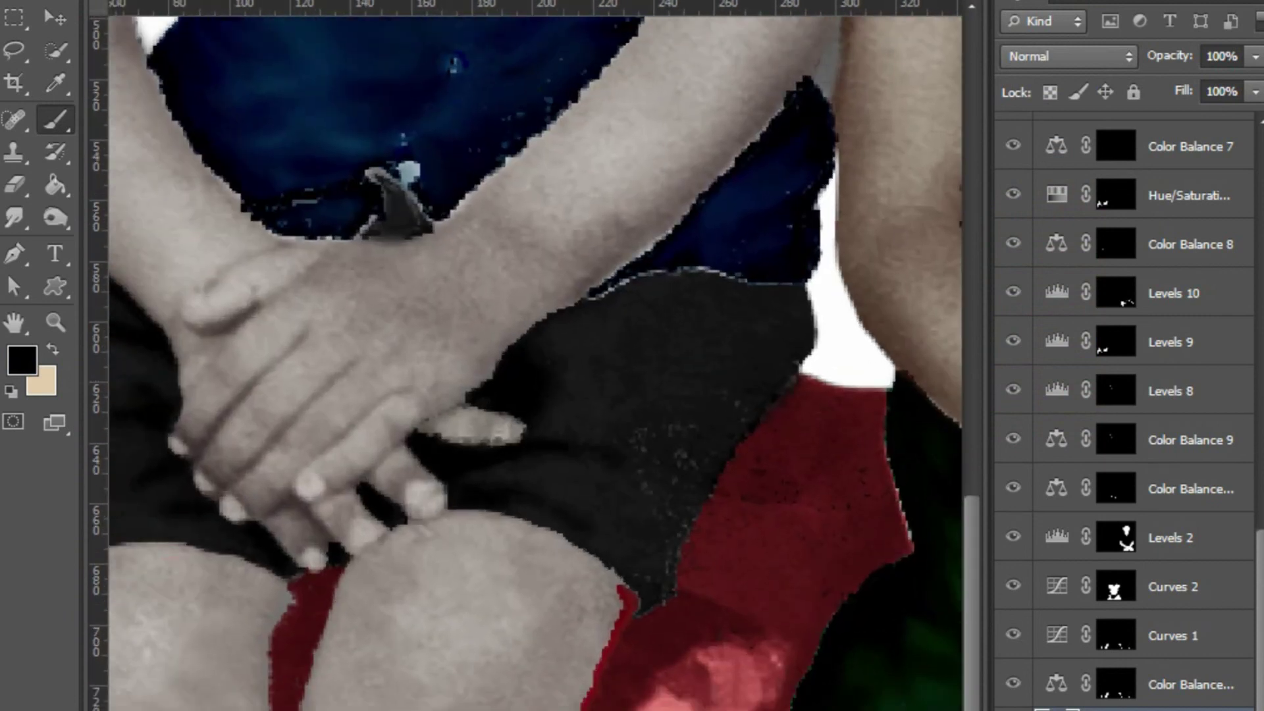
{"action": "scroll", "coordinate": [656, 669], "scroll_direction": "up", "scroll_amount": 3}
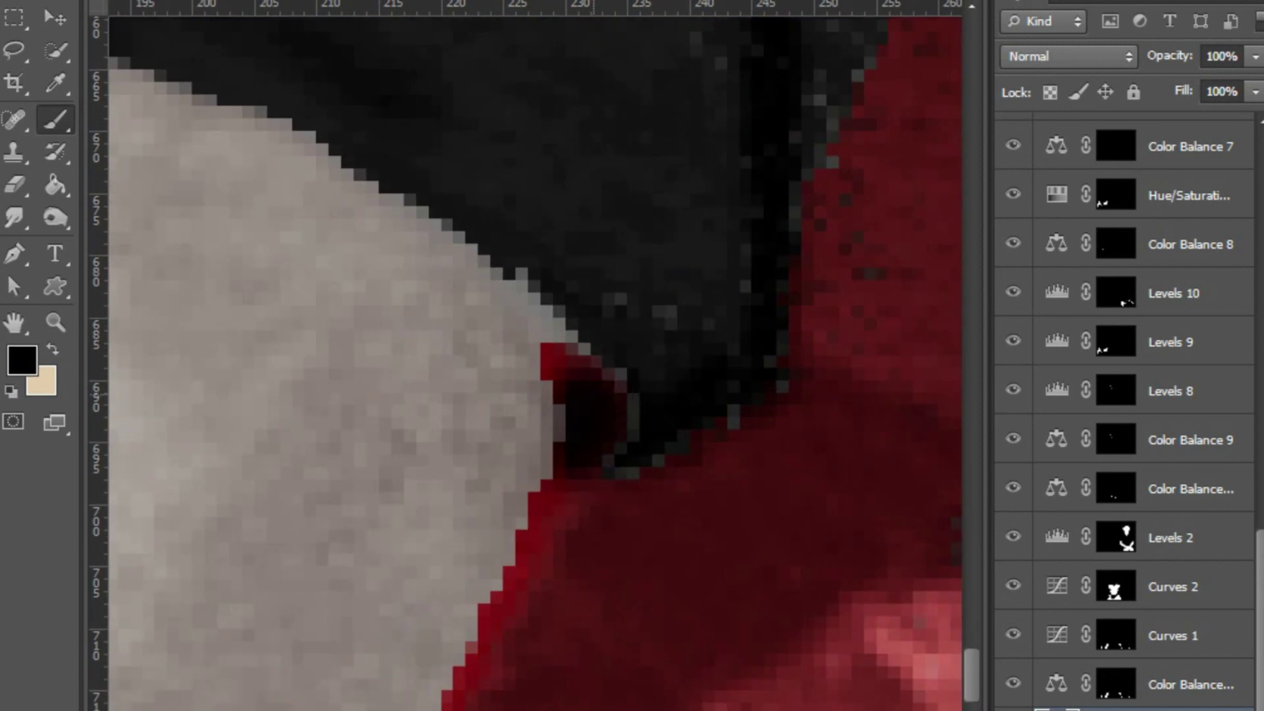
{"action": "scroll", "coordinate": [527, 355], "scroll_direction": "down", "scroll_amount": 3}
{"action": "scroll", "coordinate": [527, 355], "scroll_direction": "up", "scroll_amount": 1}
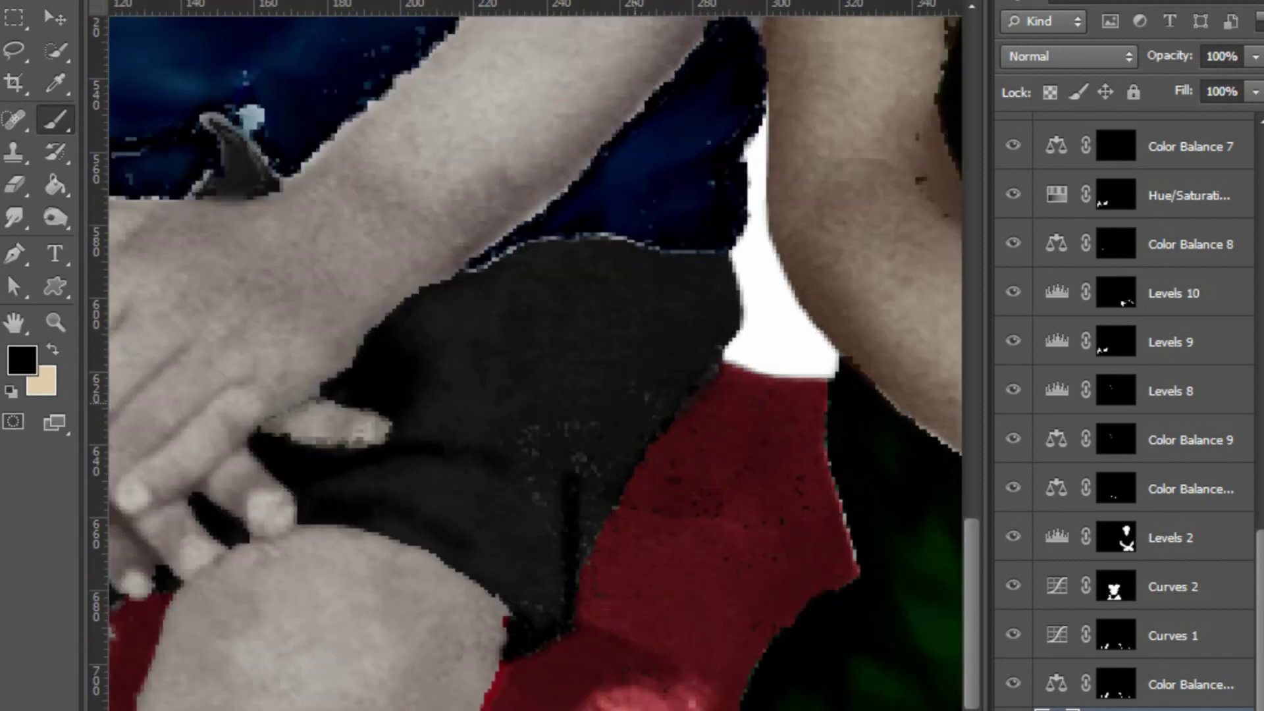
{"action": "scroll", "coordinate": [527, 355], "scroll_direction": "up", "scroll_amount": 1}
{"action": "scroll", "coordinate": [533, 362], "scroll_direction": "down", "scroll_amount": 1}
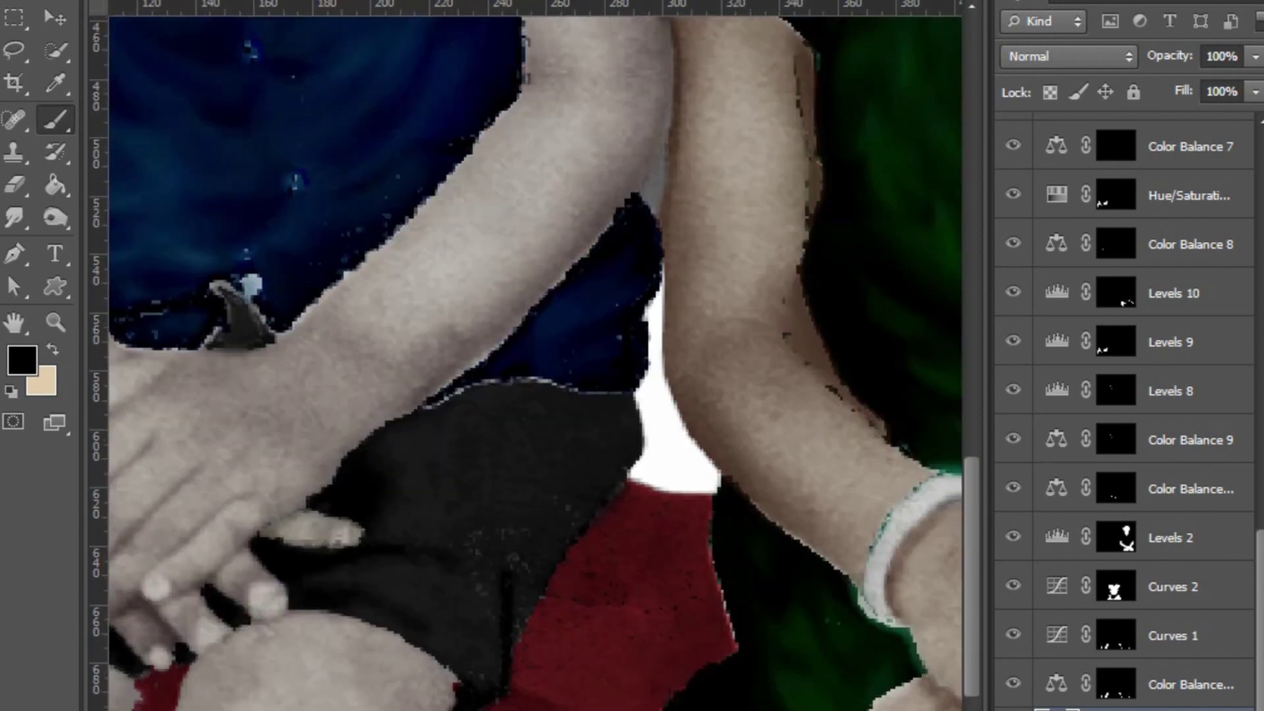
{"action": "scroll", "coordinate": [596, 397], "scroll_direction": "up", "scroll_amount": 1}
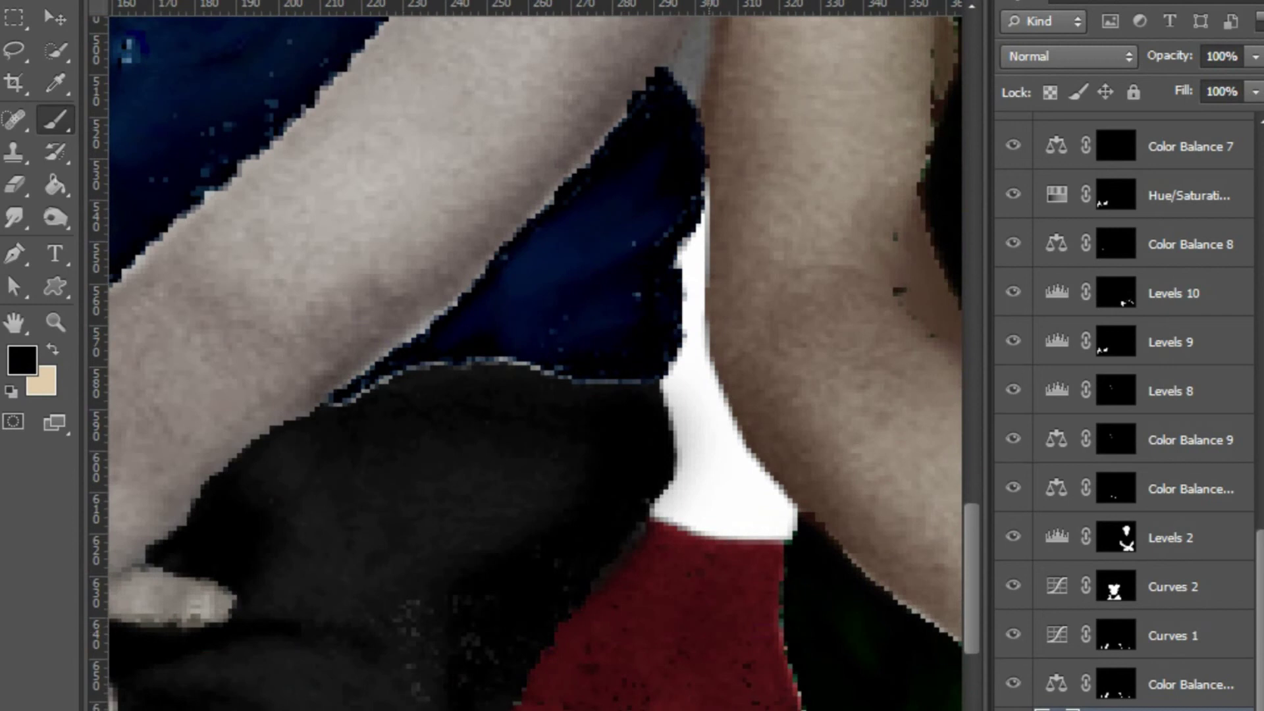
{"action": "scroll", "coordinate": [526, 356], "scroll_direction": "down", "scroll_amount": 3}
{"action": "scroll", "coordinate": [527, 355], "scroll_direction": "down", "scroll_amount": 1}
{"action": "scroll", "coordinate": [527, 356], "scroll_direction": "up", "scroll_amount": 2}
{"action": "scroll", "coordinate": [526, 355], "scroll_direction": "up", "scroll_amount": 2}
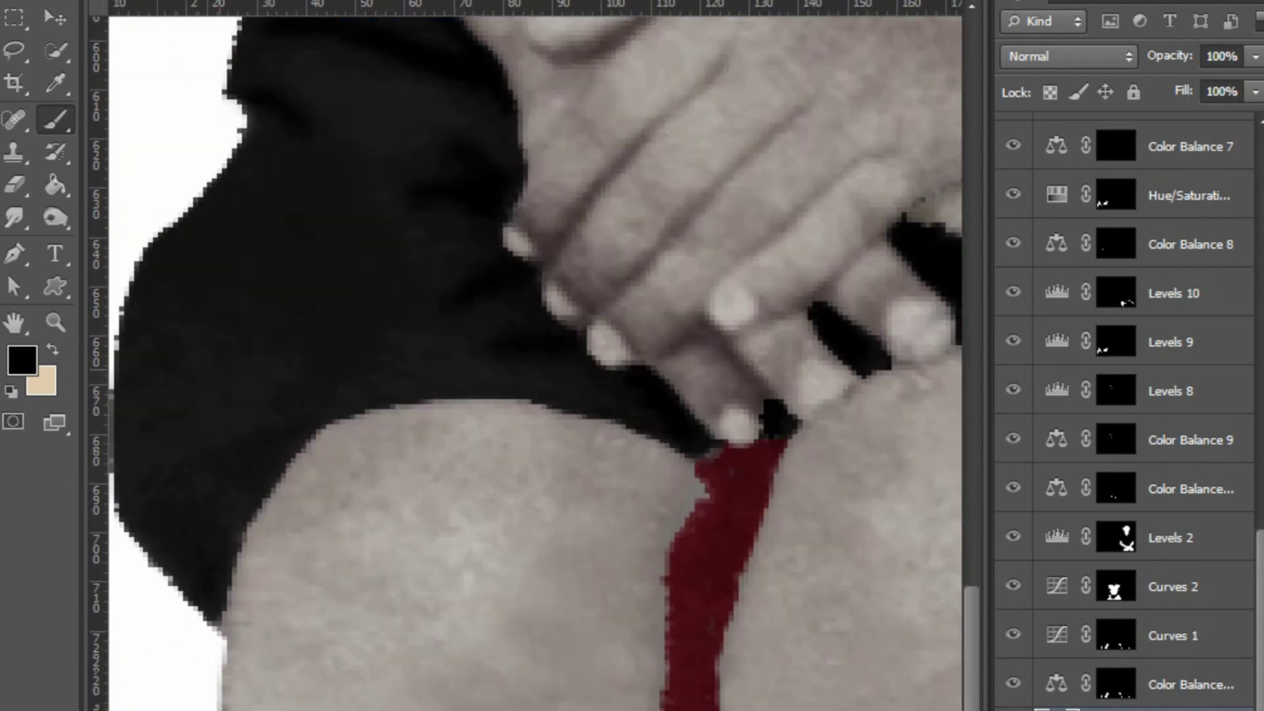
{"action": "scroll", "coordinate": [527, 356], "scroll_direction": "up", "scroll_amount": 2}
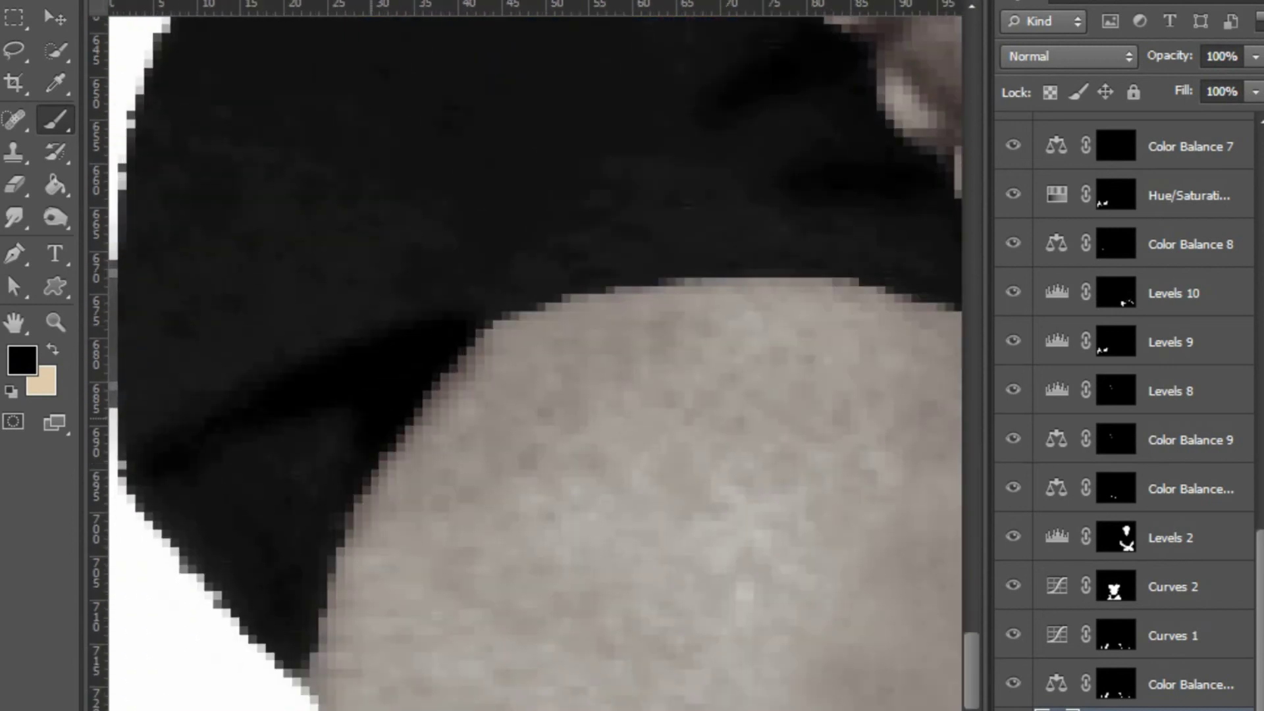
{"action": "scroll", "coordinate": [527, 356], "scroll_direction": "down", "scroll_amount": 1}
{"action": "scroll", "coordinate": [527, 355], "scroll_direction": "down", "scroll_amount": 2}
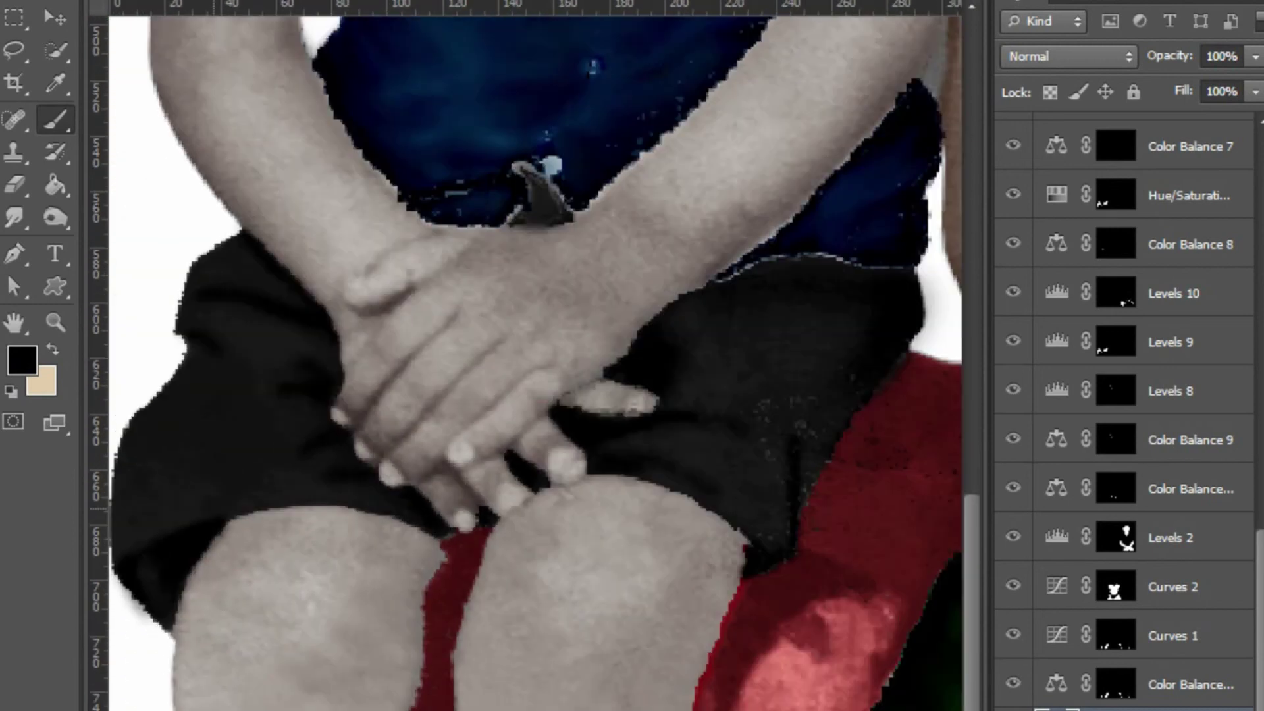
{"action": "scroll", "coordinate": [527, 356], "scroll_direction": "down", "scroll_amount": 2}
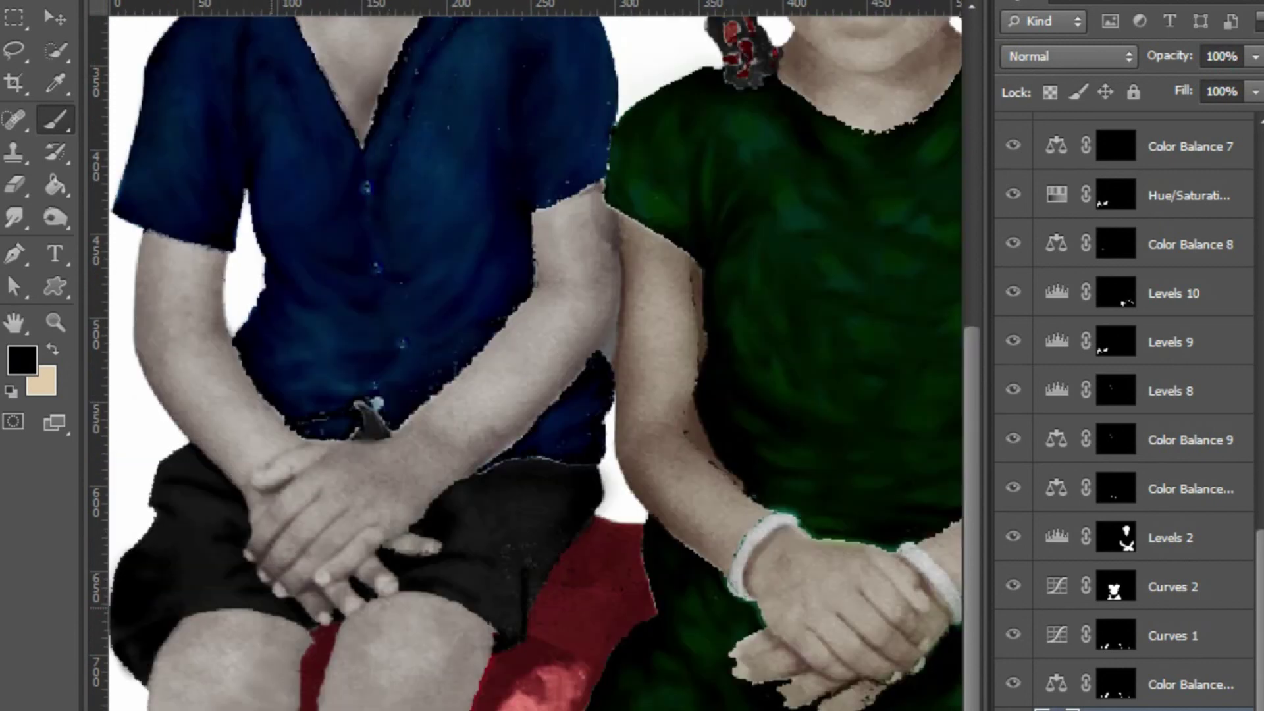
{"action": "scroll", "coordinate": [527, 356], "scroll_direction": "up", "scroll_amount": 2}
Scroll to the boy's hair edge and switch to the Brush tool for feathering
{"action": "scroll", "coordinate": [527, 356], "scroll_direction": "up", "scroll_amount": 1}
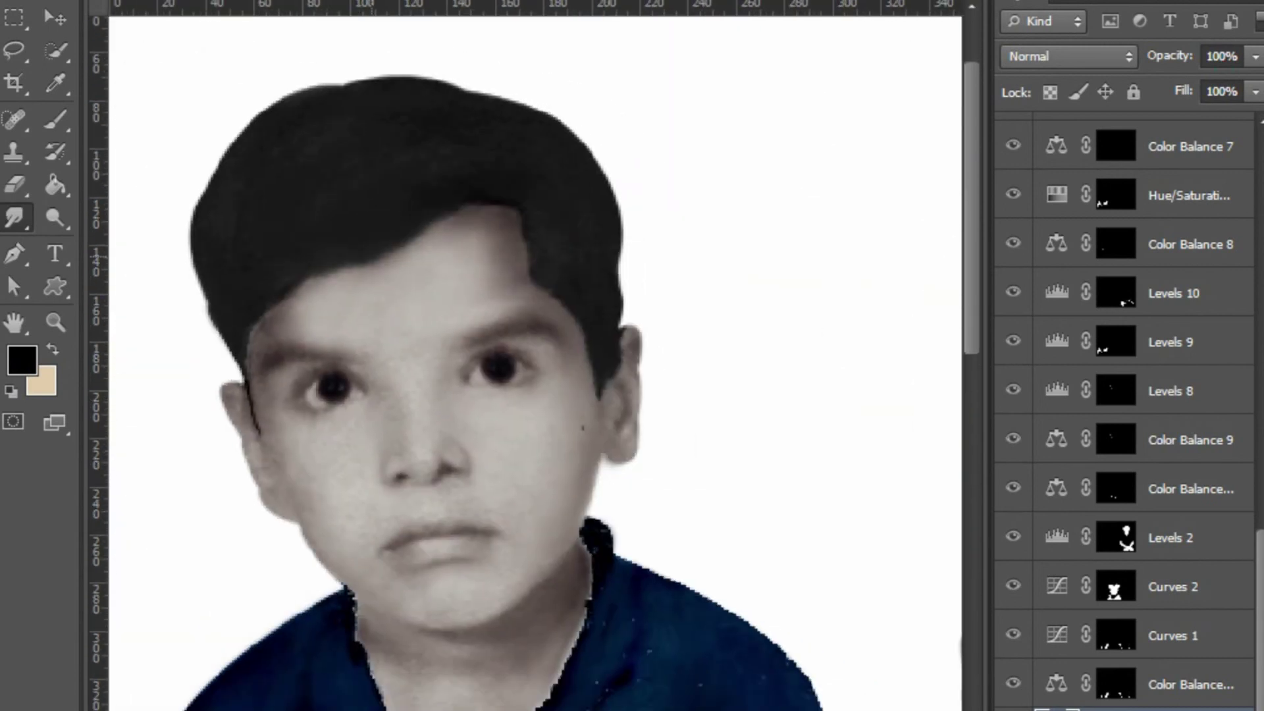
{"action": "key", "text": "b"}
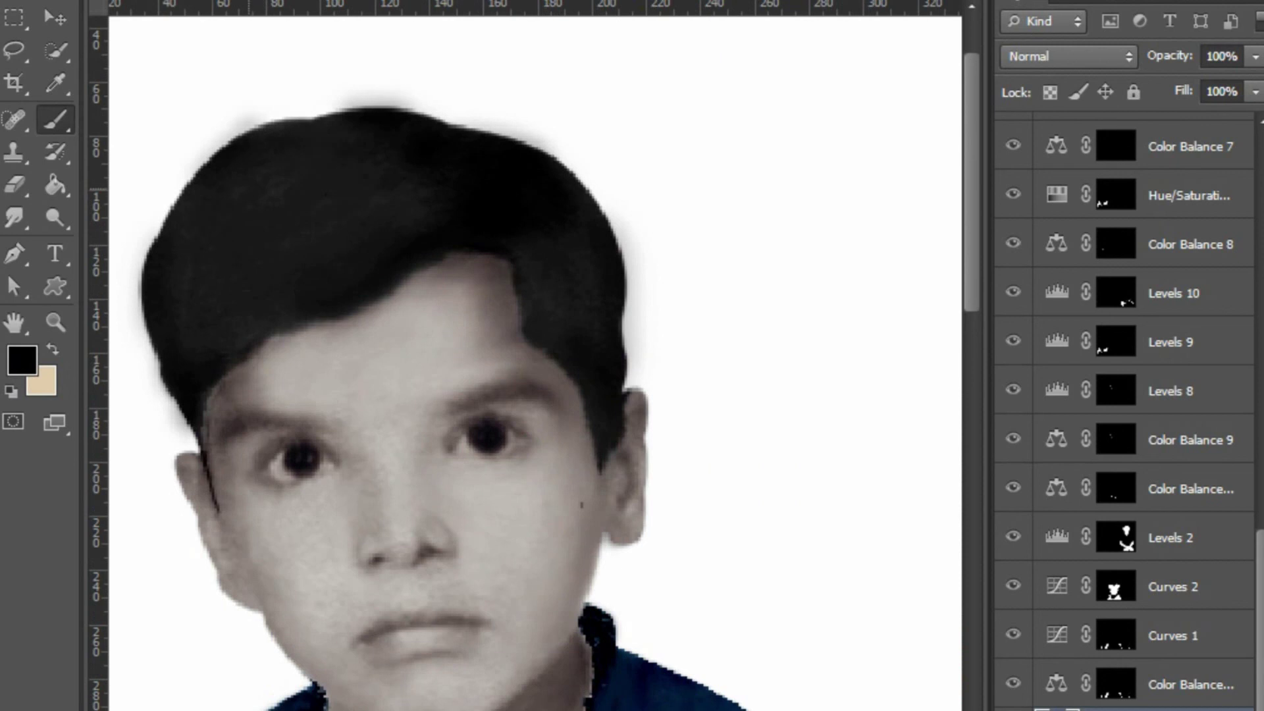
Set the foreground colour to dark brown #372400 in the Color Picker
{"action": "left_click", "coordinate": [21, 360]}
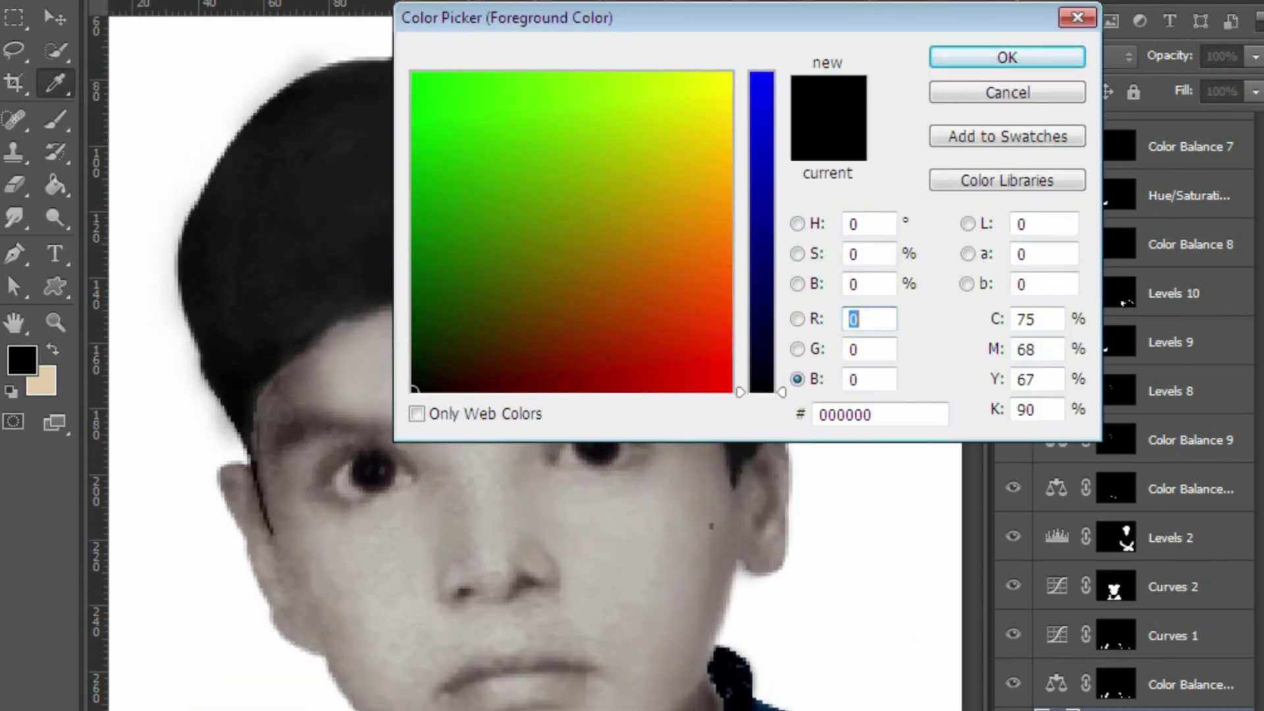
{"action": "left_click", "coordinate": [447, 338]}
{"action": "mouse_move", "coordinate": [448, 338]}
{"action": "left_mouse_down"}
{"action": "mouse_move", "coordinate": [491, 345]}
{"action": "mouse_move", "coordinate": [480, 347]}
{"action": "left_mouse_up"}
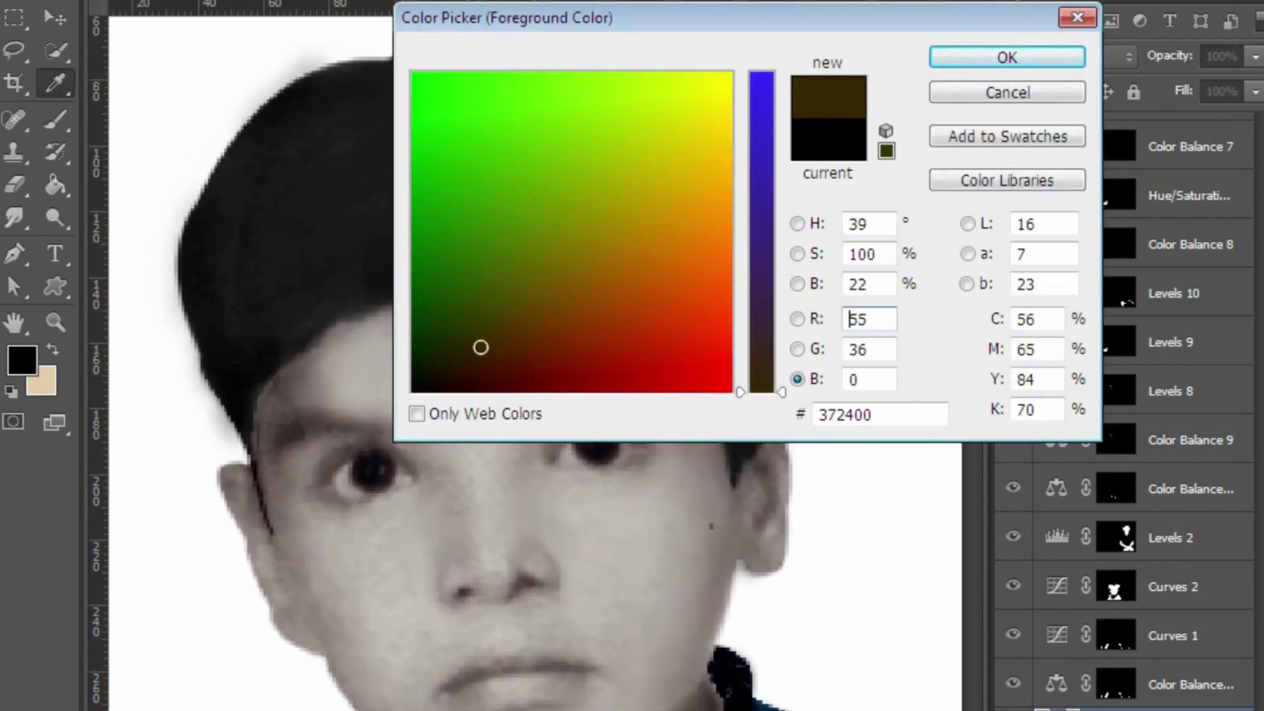
{"action": "key", "text": "Return"}
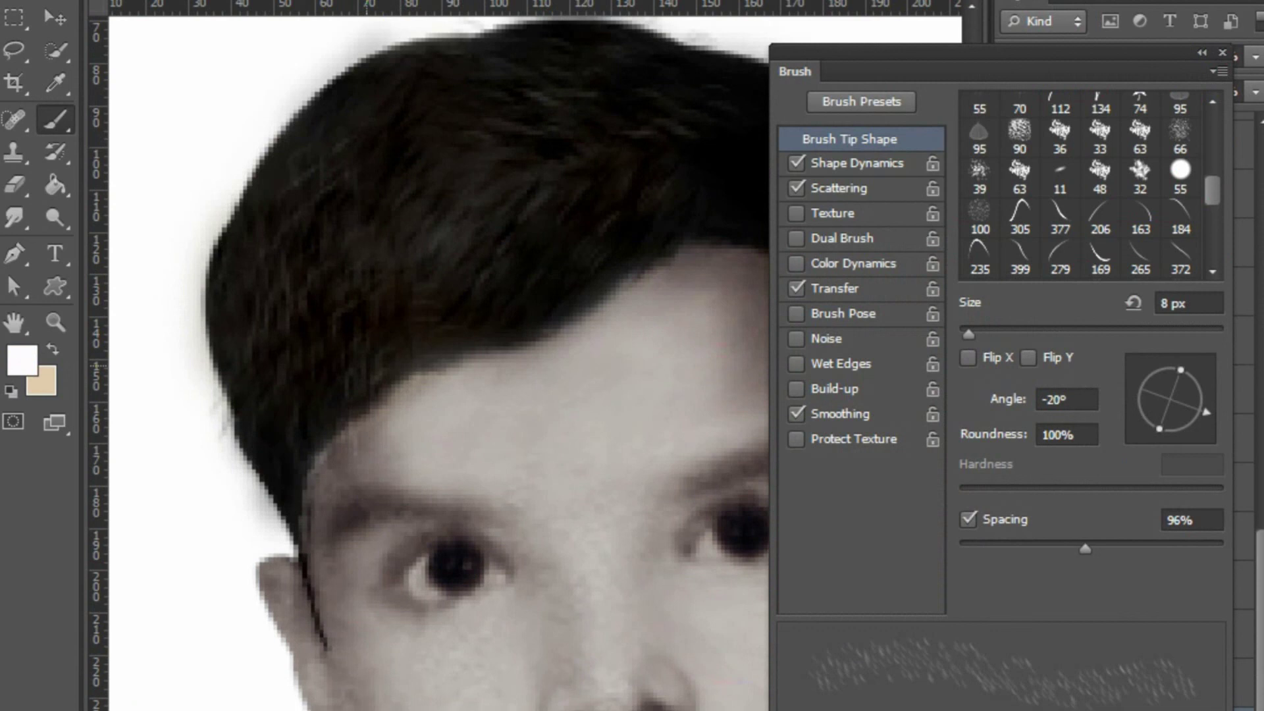
Give the strand brush 23% roundness jitter, a higher scattering count and a -88° angle
{"action": "scroll", "coordinate": [316, 410], "scroll_direction": "up", "scroll_amount": 2}
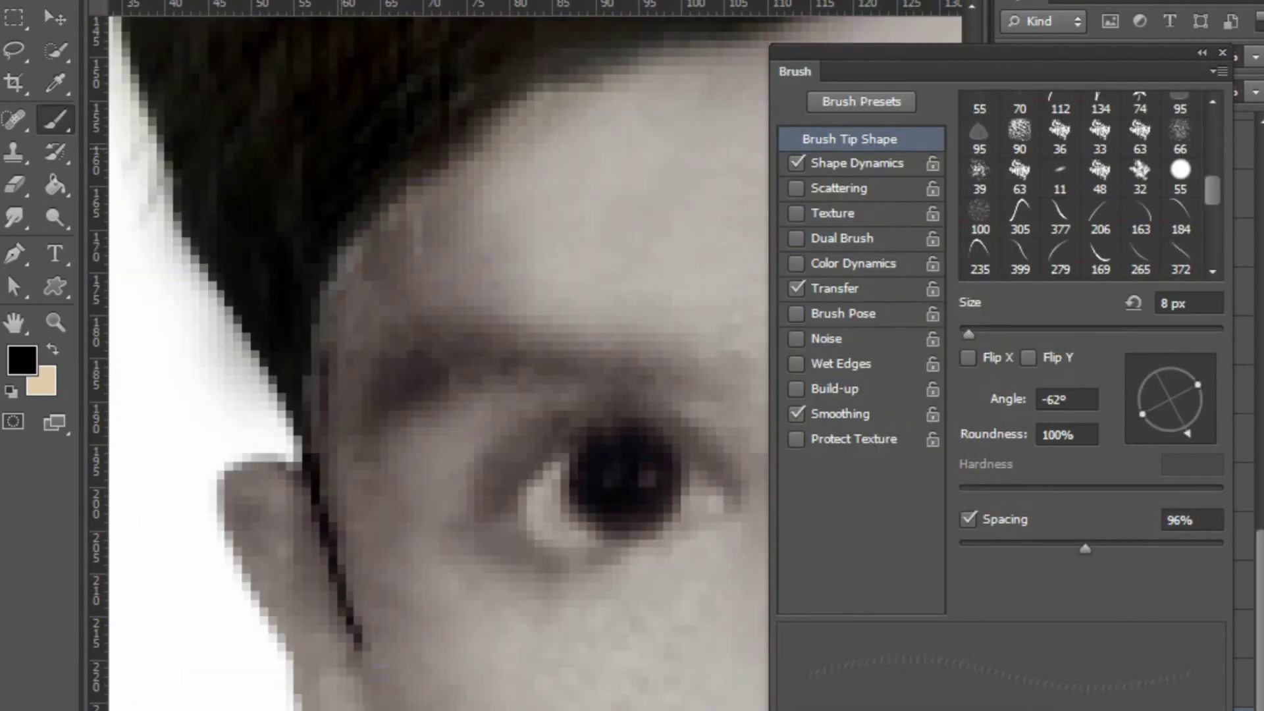
{"action": "scroll", "coordinate": [729, 505], "scroll_direction": "down", "scroll_amount": 3}
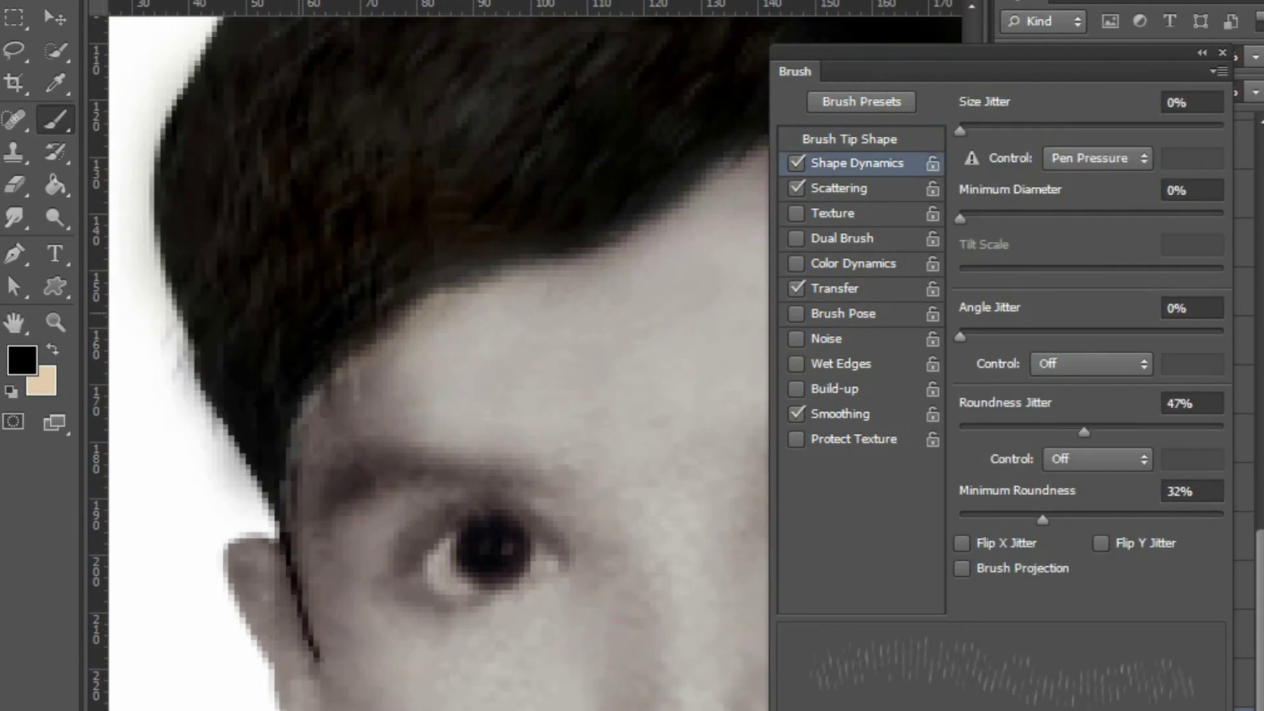
{"action": "scroll", "coordinate": [428, 356], "scroll_direction": "down", "scroll_amount": 2}
{"action": "scroll", "coordinate": [428, 356], "scroll_direction": "down", "scroll_amount": 1}
{"action": "scroll", "coordinate": [428, 355], "scroll_direction": "up", "scroll_amount": 2}
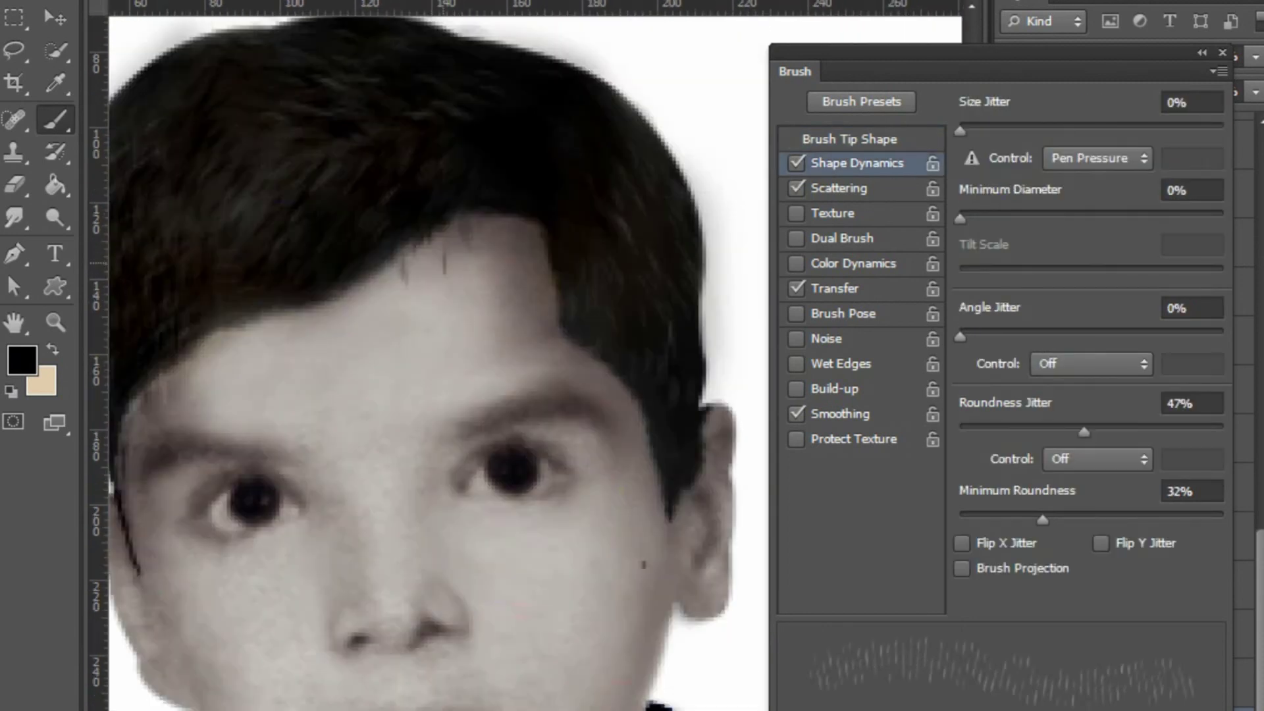
{"action": "left_click_drag", "start_coordinate": [1084, 432], "coordinate": [1021, 432]}
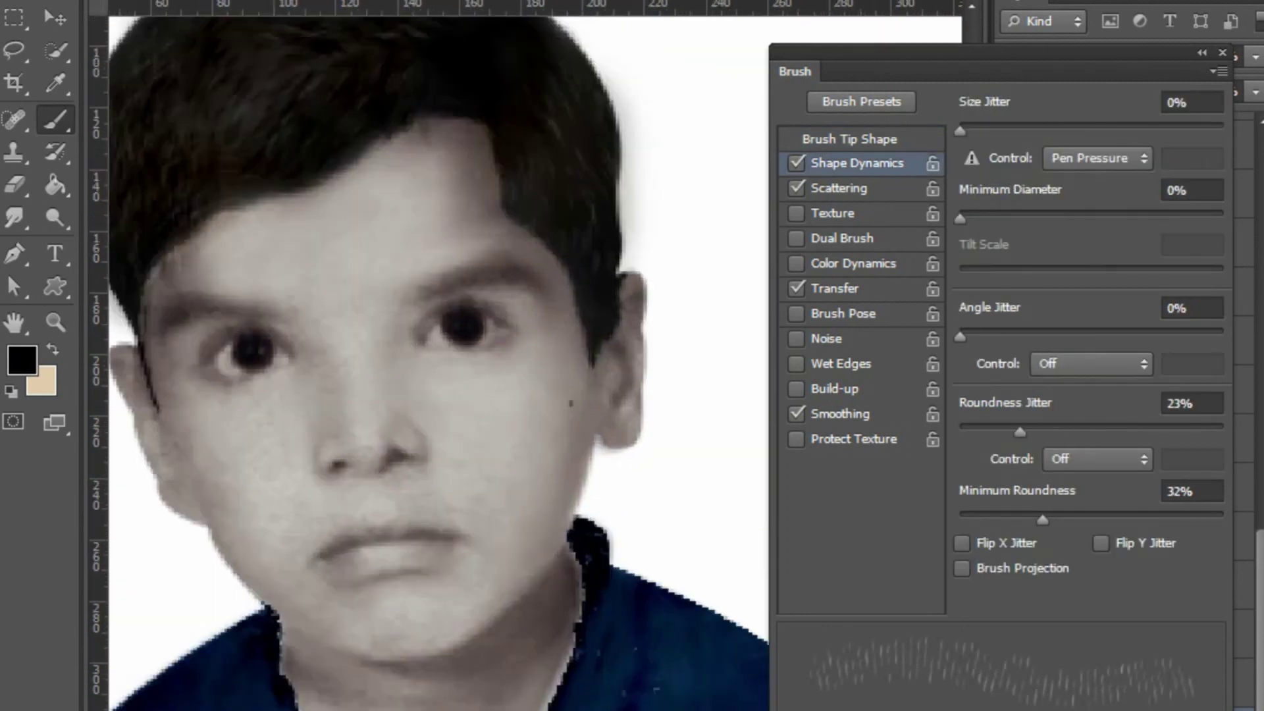
{"action": "left_click", "coordinate": [839, 188]}
{"action": "scroll", "coordinate": [428, 355], "scroll_direction": "up", "scroll_amount": 2}
{"action": "left_click_drag", "start_coordinate": [962, 227], "coordinate": [1166, 226]}
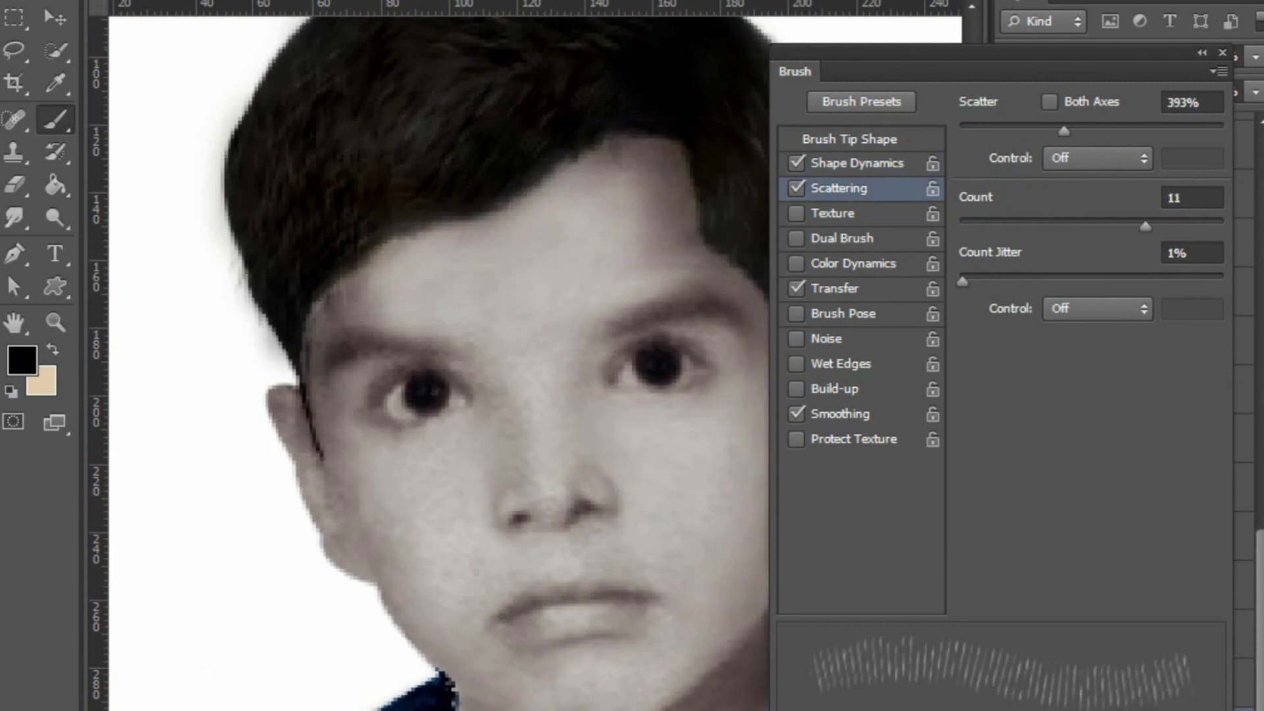
{"action": "left_click", "coordinate": [850, 139]}
{"action": "left_click_drag", "start_coordinate": [1171, 396], "coordinate": [1172, 438]}
{"action": "scroll", "coordinate": [574, 512], "scroll_direction": "up", "scroll_amount": 2}
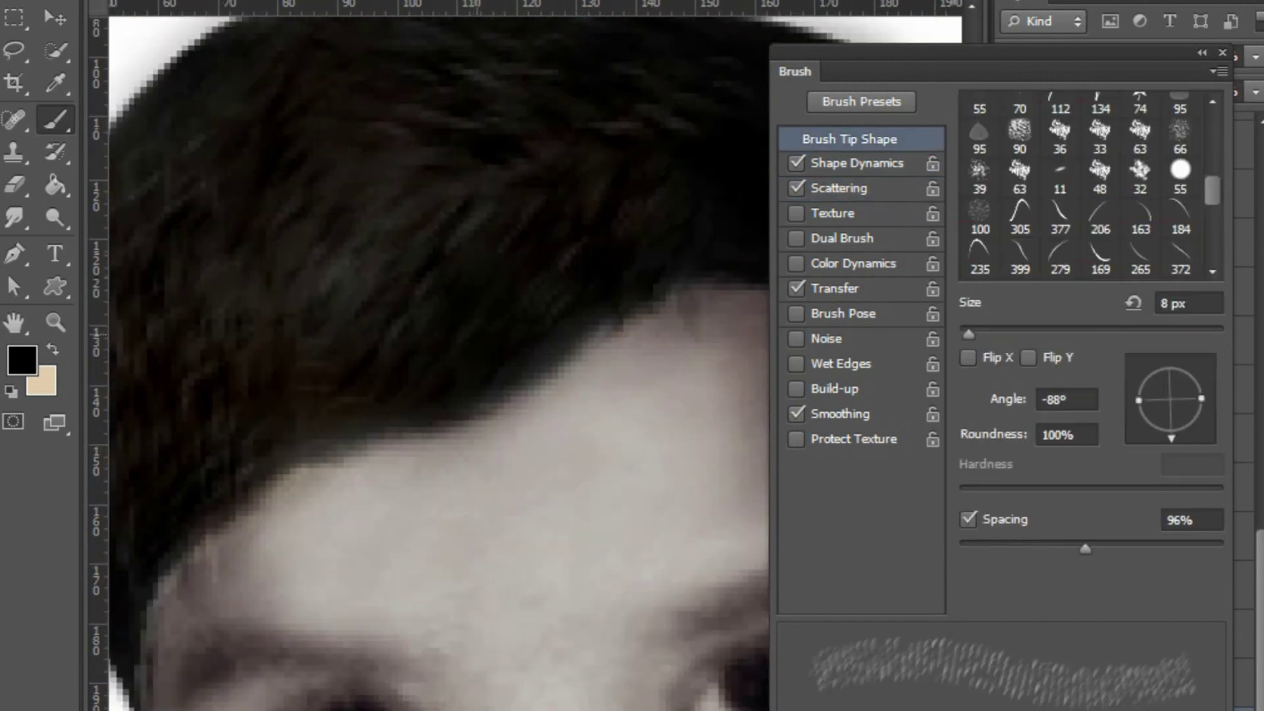
{"action": "scroll", "coordinate": [575, 513], "scroll_direction": "down", "scroll_amount": 3}
{"action": "scroll", "coordinate": [409, 255], "scroll_direction": "up", "scroll_amount": 2}
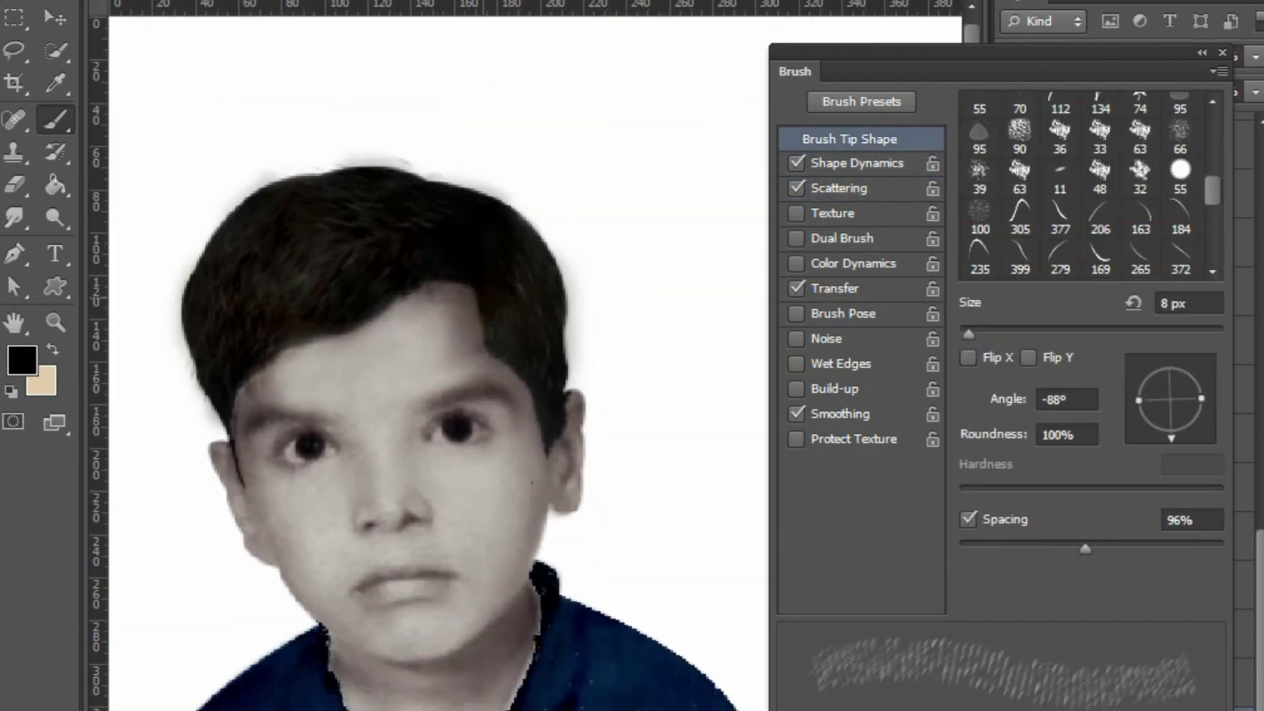
Switch to a 6 px Smudge brush and bring the boy's forehead into view
{"action": "key", "text": "r"}
{"action": "scroll", "coordinate": [400, 356], "scroll_direction": "up", "scroll_amount": 1}
{"action": "key", "text": "bracketleft"}
{"action": "key", "text": "bracketleft"}
{"action": "key", "text": "bracketleft"}
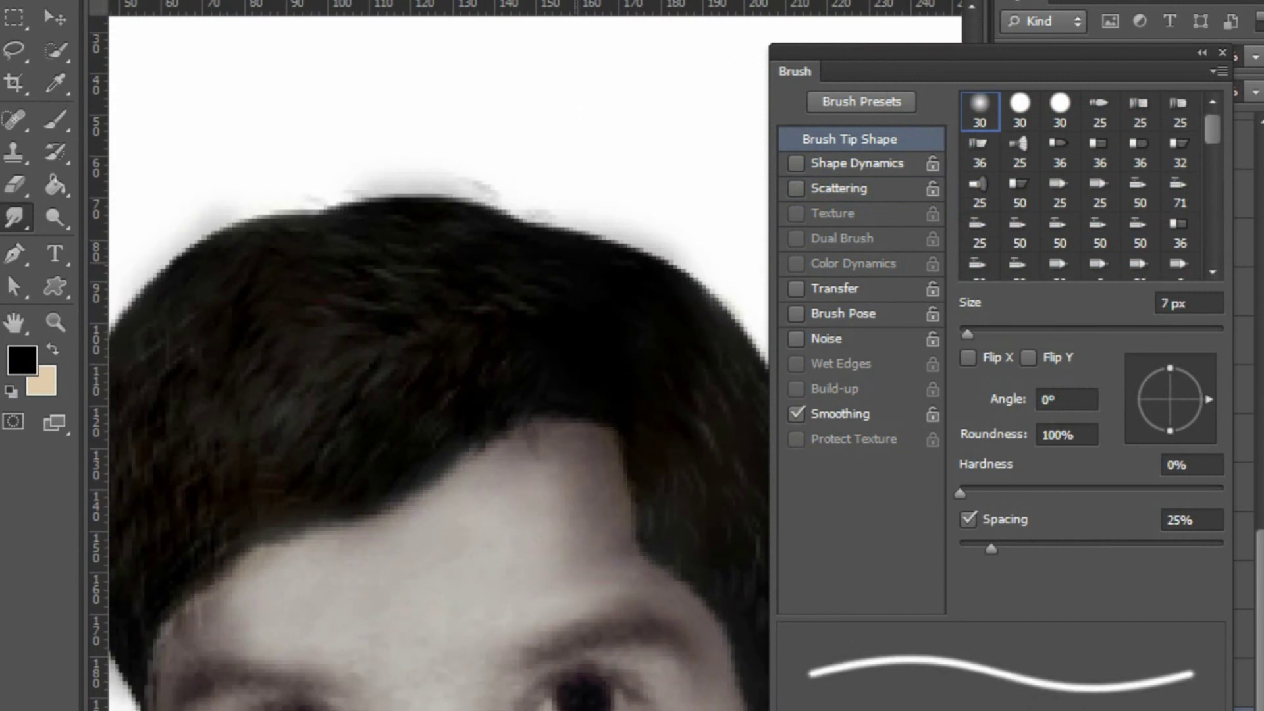
{"action": "key", "text": "bracketleft"}
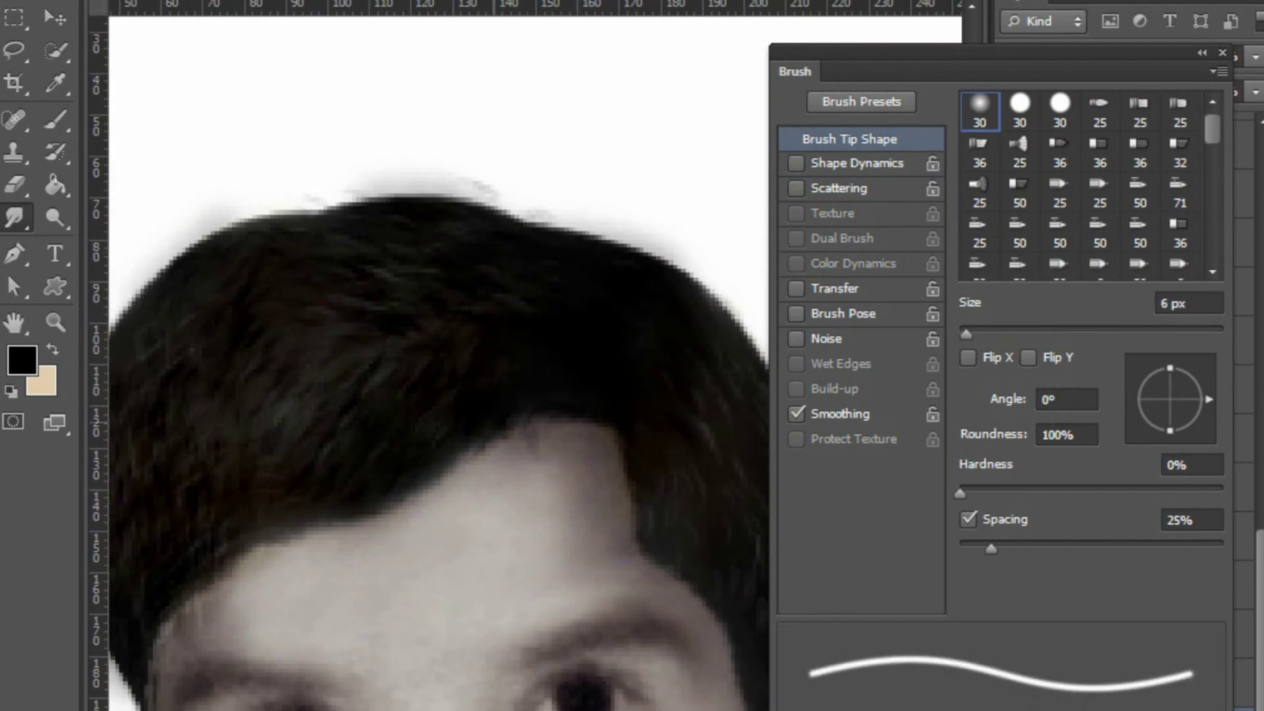
{"action": "scroll", "coordinate": [577, 377], "scroll_direction": "down", "scroll_amount": 1}
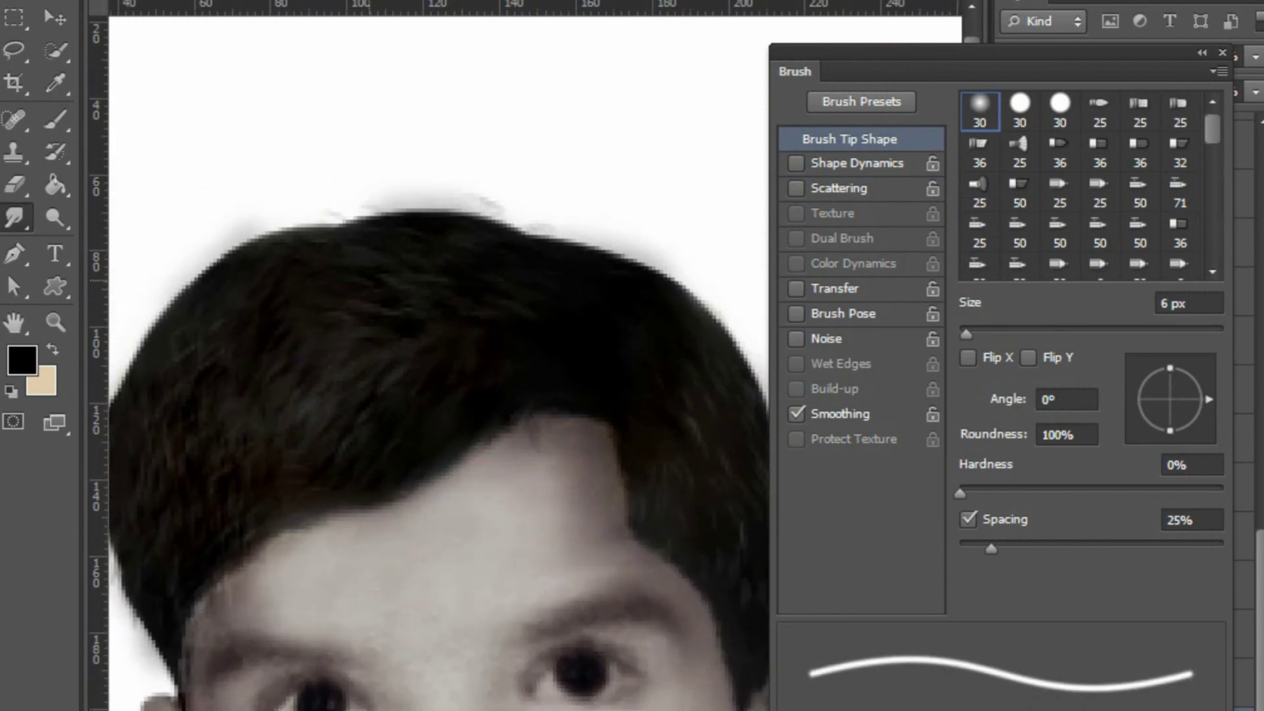
{"action": "left_click_drag", "start_coordinate": [337, 421], "coordinate": [410, 332]}
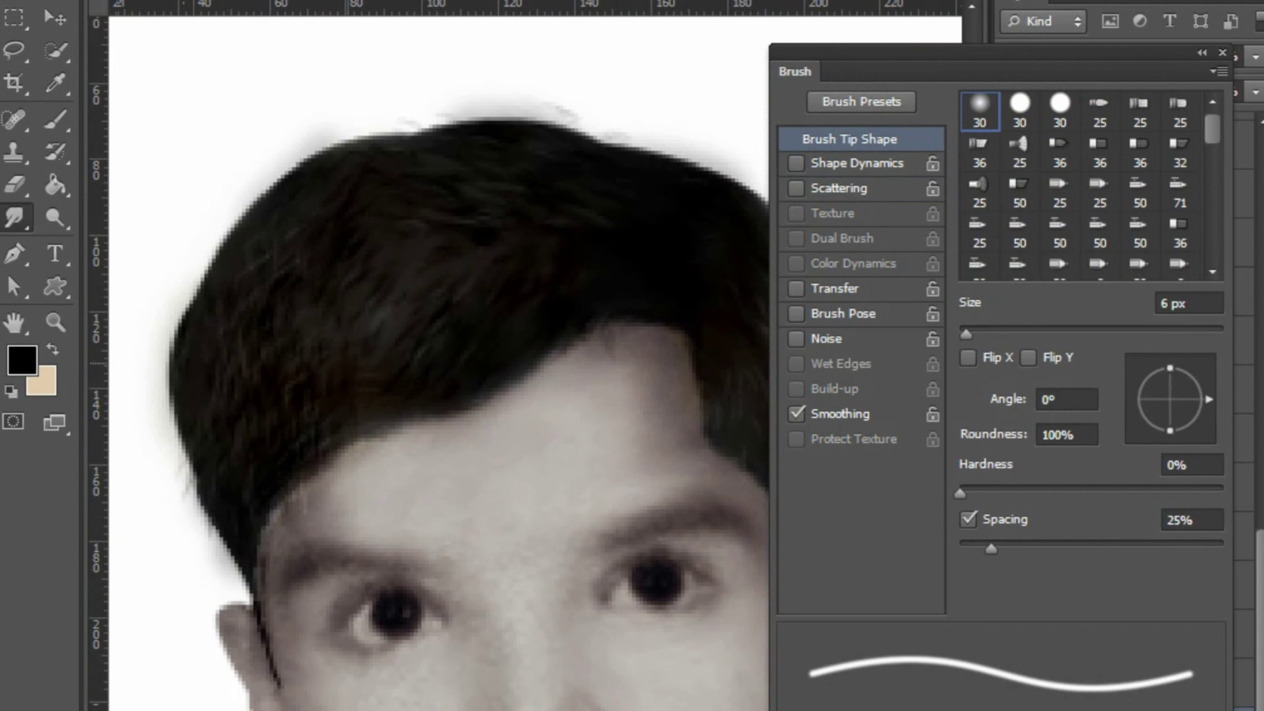